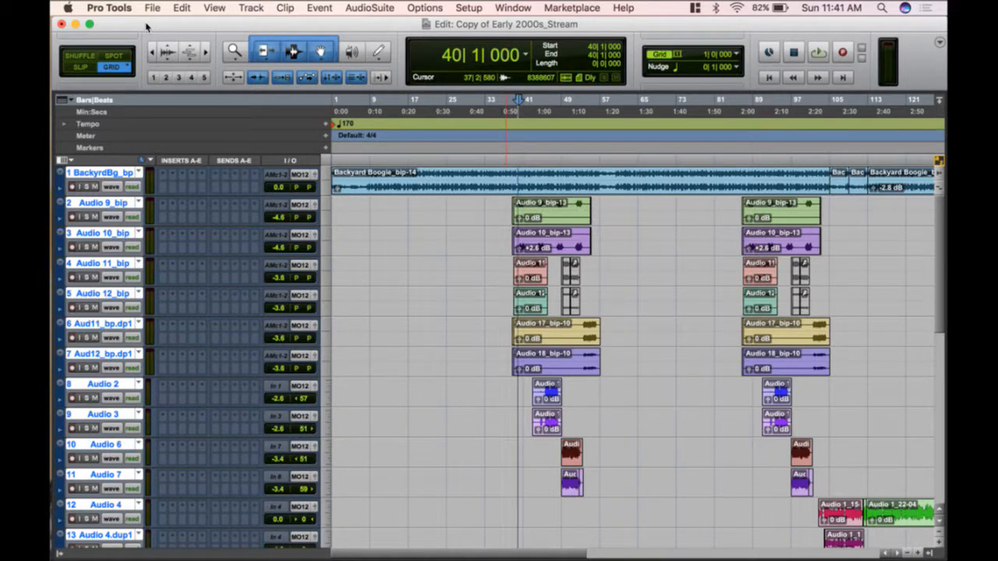
{"action": "left_click", "coordinate": [153, 7]}
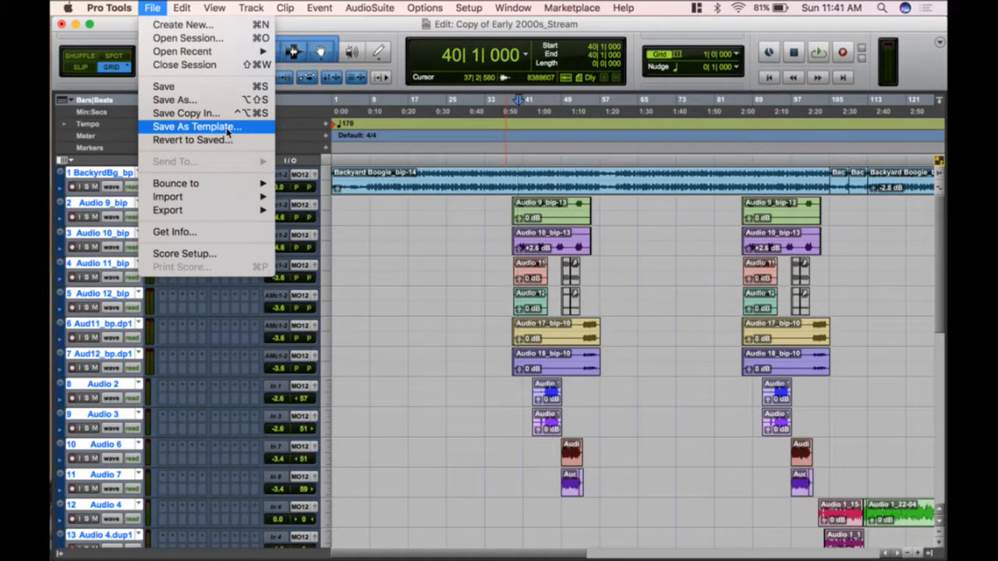
{"action": "left_click", "coordinate": [385, 29]}
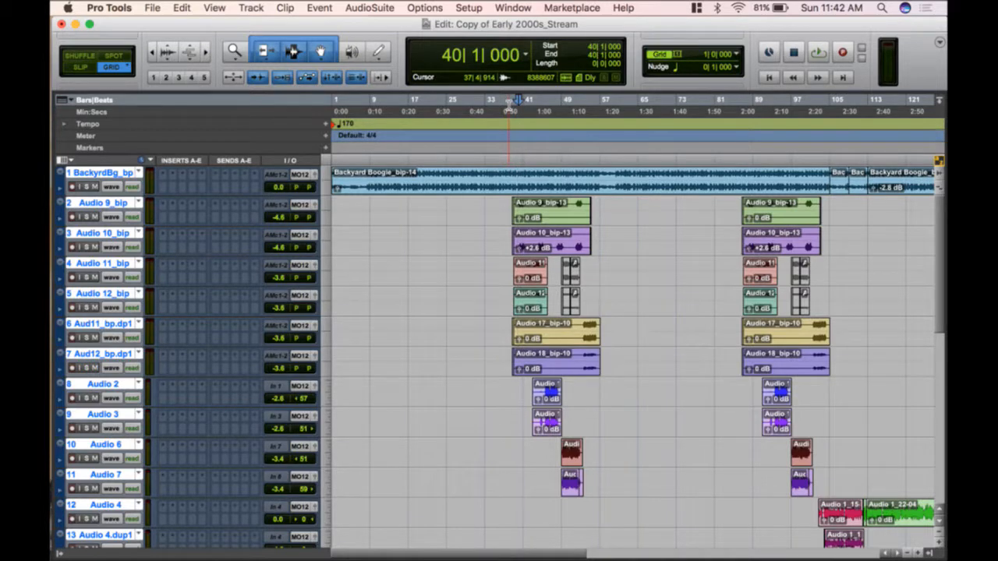
{"action": "left_click", "coordinate": [509, 107]}
{"action": "key", "text": "super+bracketright"}
{"action": "key", "text": "super+bracketright"}
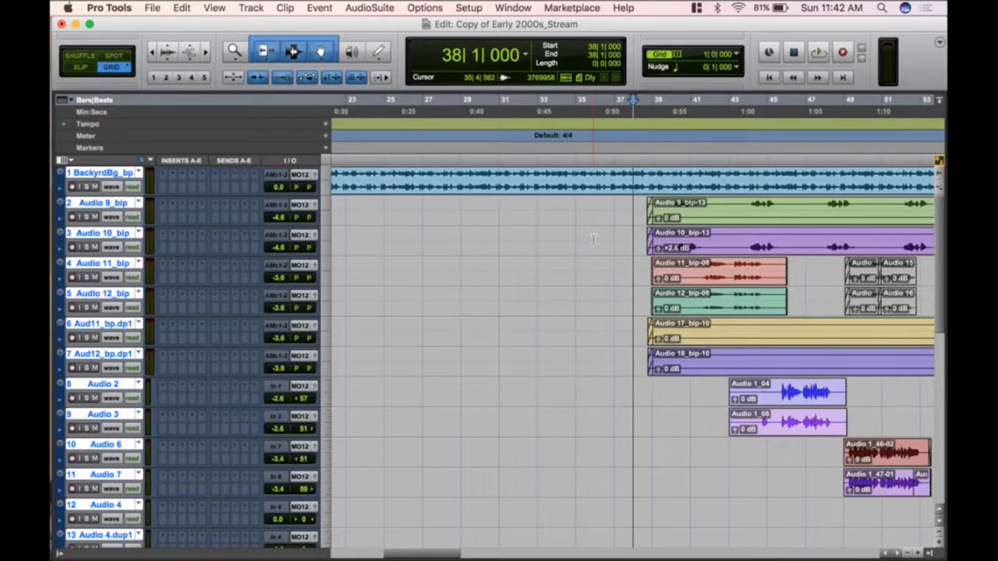
{"action": "key", "text": "super+bracketleft"}
{"action": "key", "text": "super+bracketleft"}
{"action": "key", "text": "super+bracketleft"}
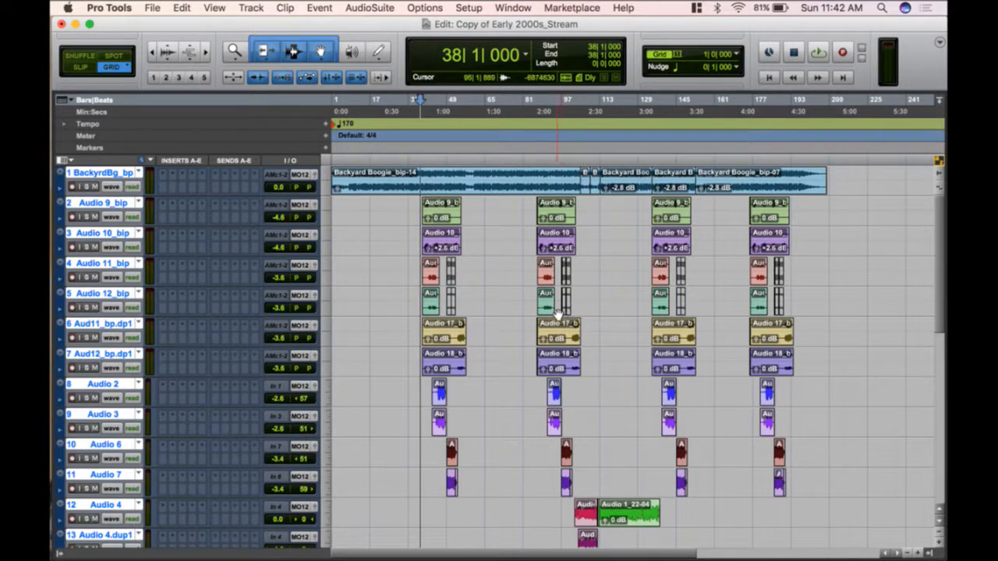
- Play the session from the start and look over the vocal tracks further down the track list
{"action": "key", "text": "Return"}
{"action": "key", "text": "space"}
{"action": "key", "text": "super+bracketright"}
{"action": "key", "text": "super+bracketright"}
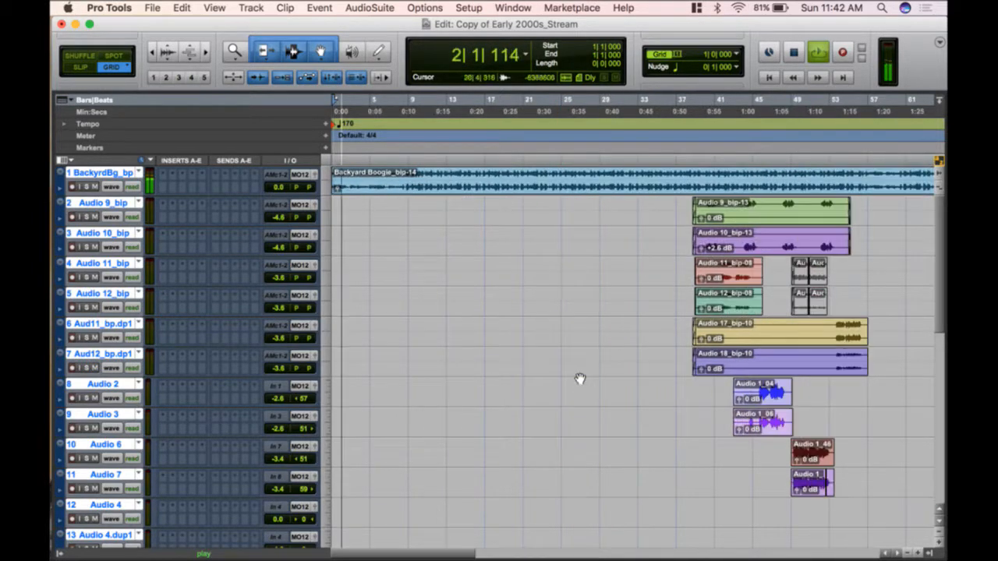
{"action": "scroll", "coordinate": [581, 382], "scroll_direction": "down", "scroll_amount": 10}
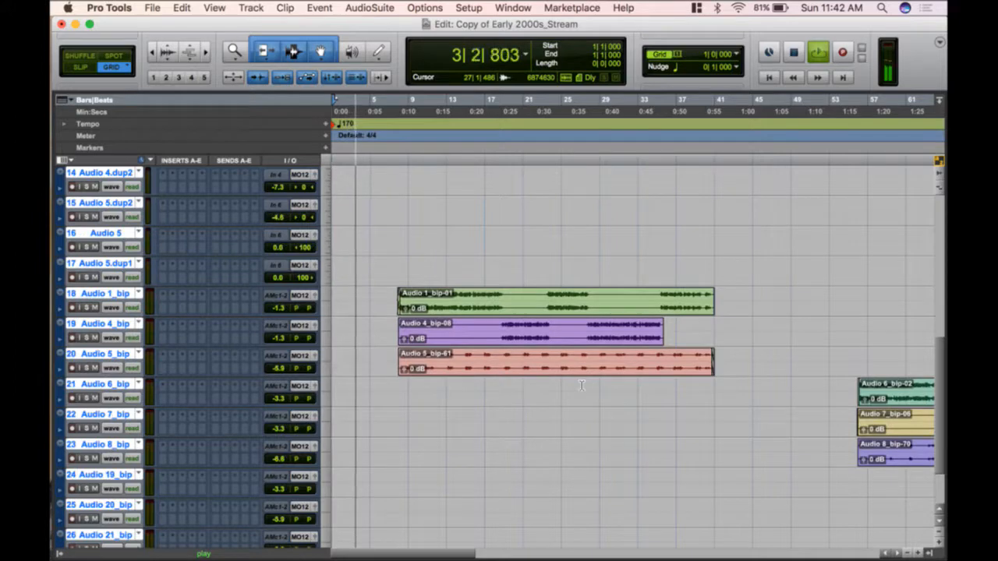
{"action": "left_click", "coordinate": [100, 296]}
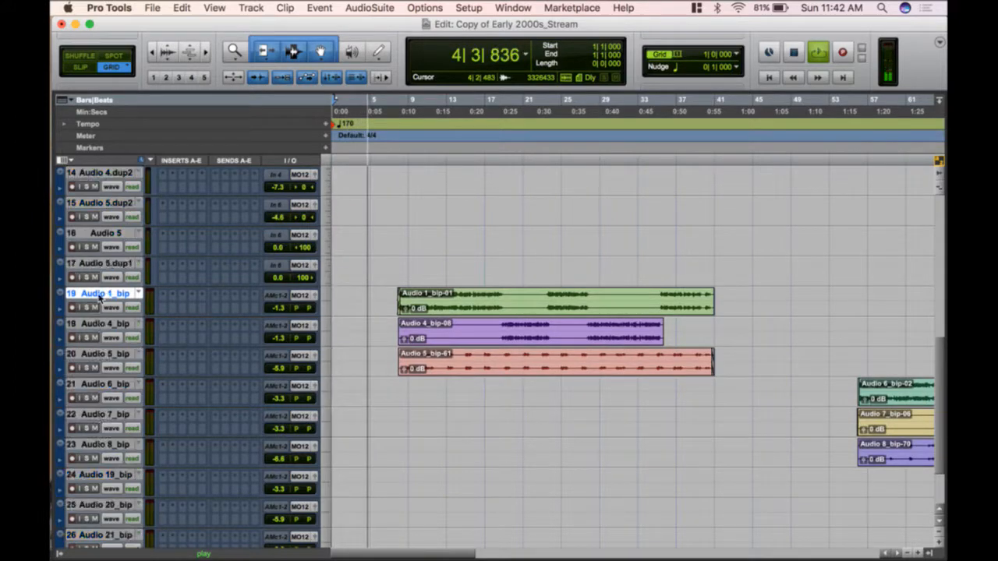
{"action": "left_click", "coordinate": [112, 277]}
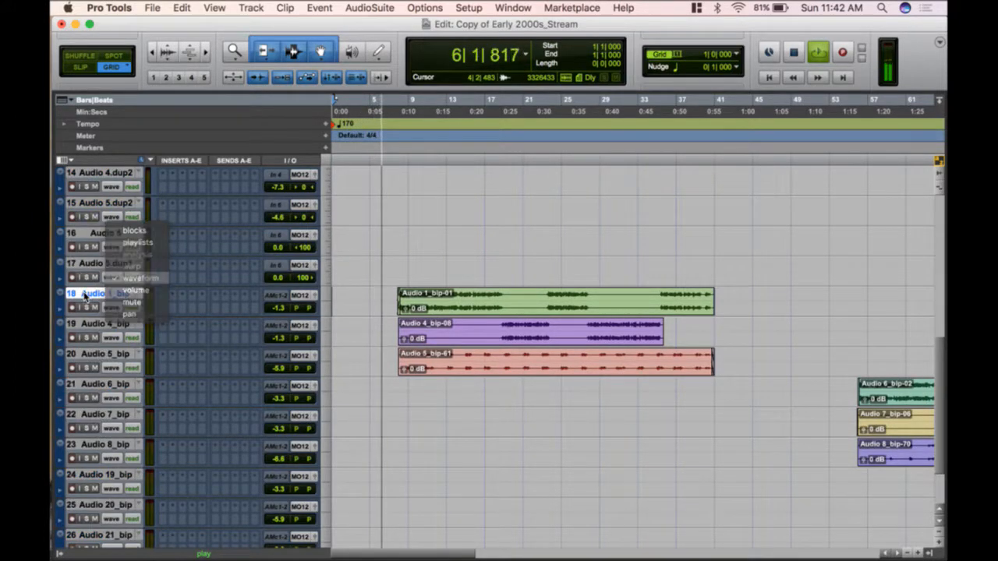
{"action": "left_click", "coordinate": [100, 294]}
{"action": "double_click", "coordinate": [101, 294]}
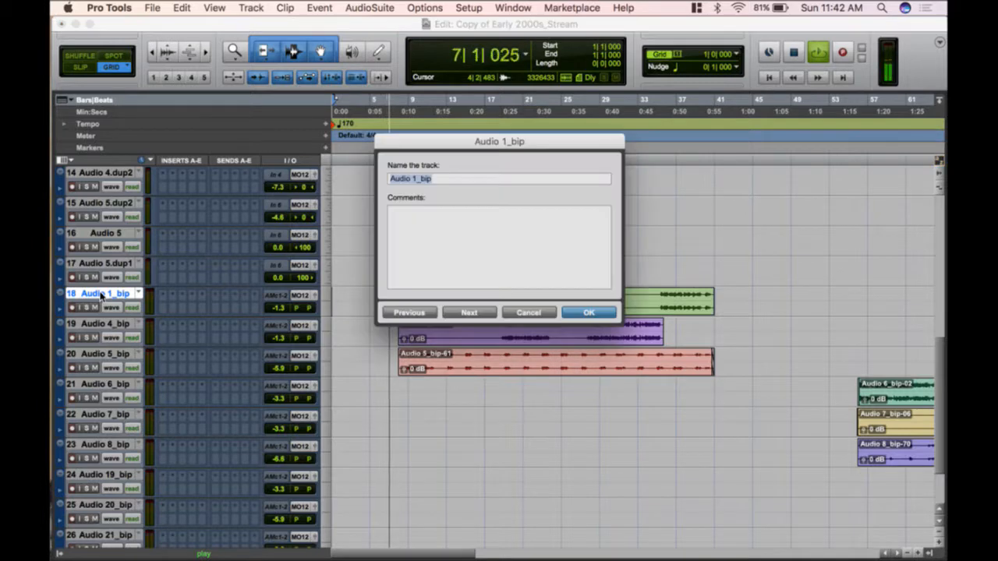
{"action": "left_click", "coordinate": [538, 314]}
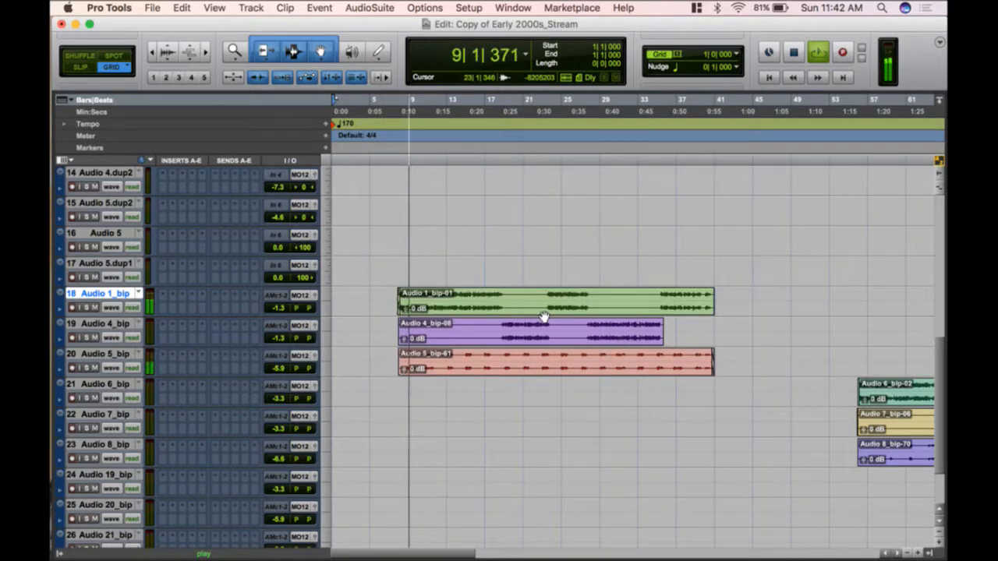
{"action": "key", "text": "space"}
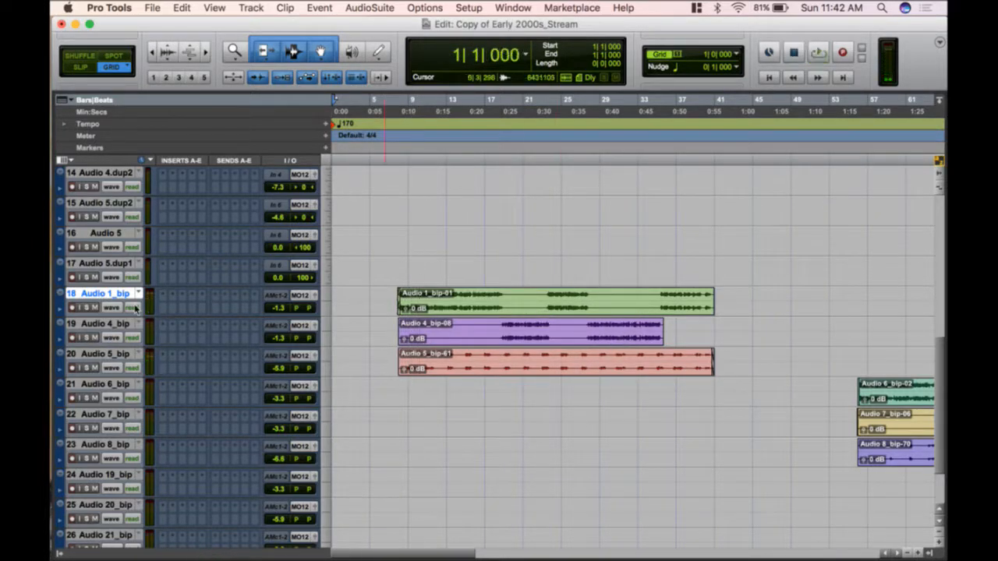
{"action": "double_click", "coordinate": [107, 294]}
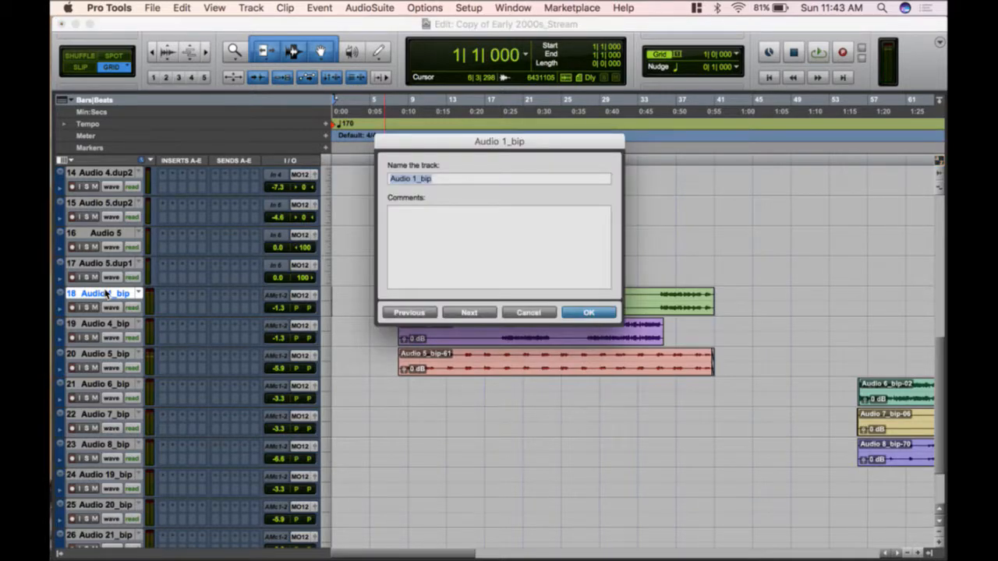
{"action": "left_click", "coordinate": [532, 313]}
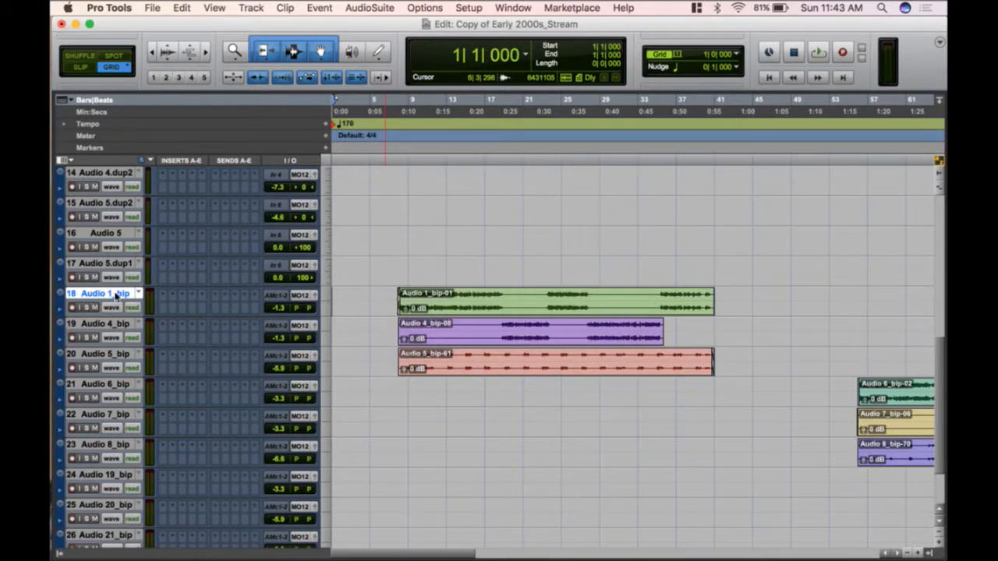
- Rename the Audio 1_bip track as V1 Lead
{"action": "double_click", "coordinate": [116, 294]}
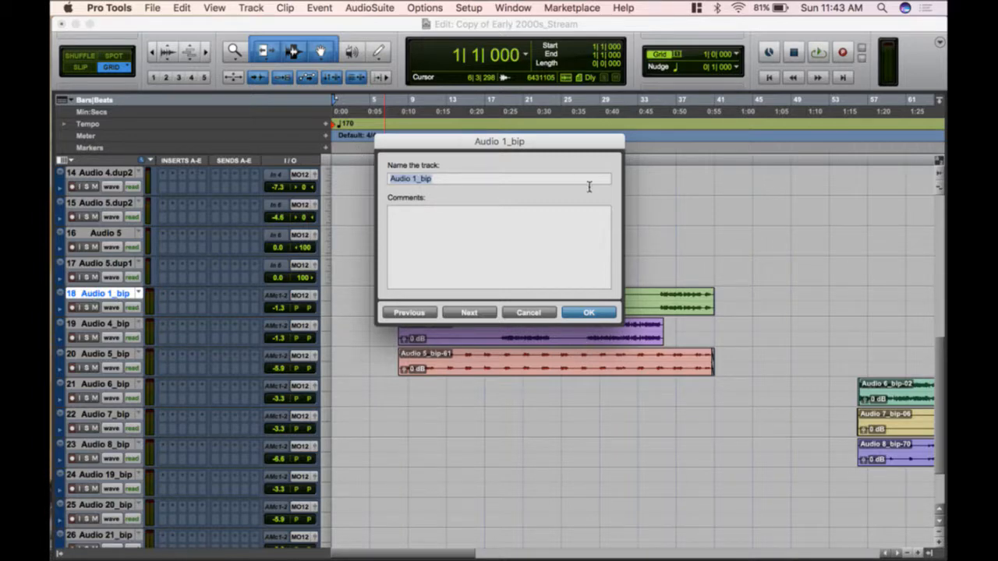
{"action": "type", "text": "V1 Lead"}
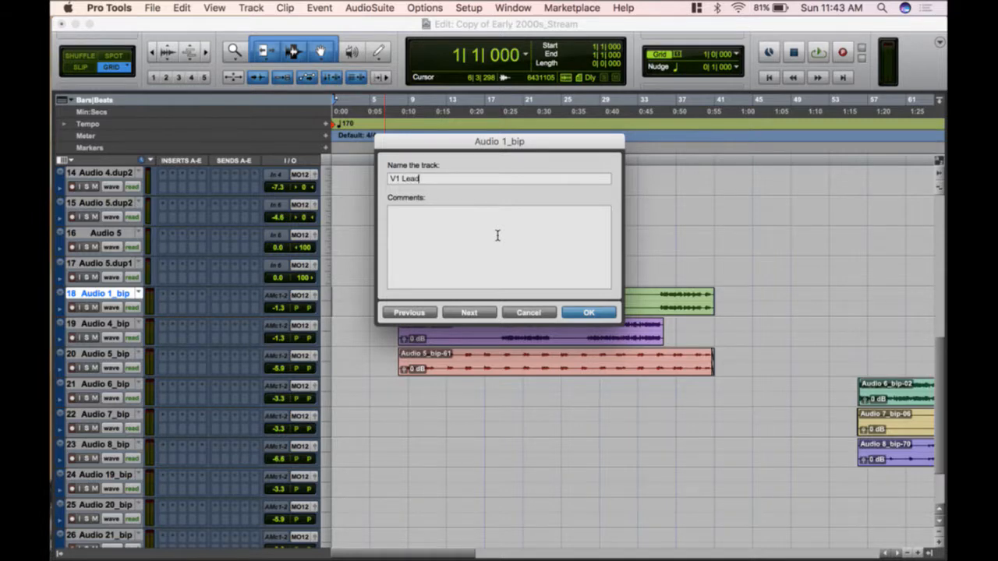
{"action": "key", "text": "Return"}
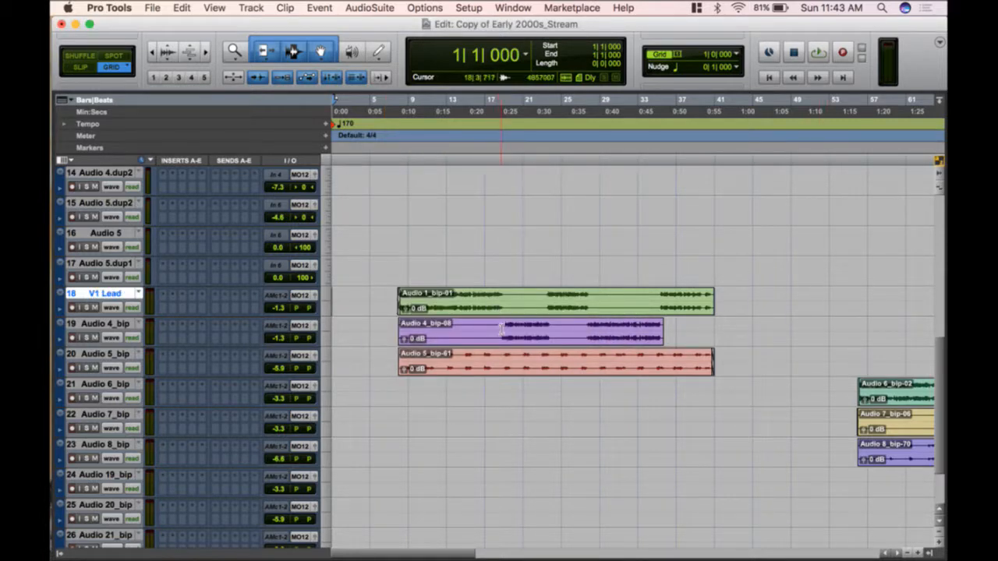
- Select the first vocal phrase on the Audio 4_bip track and examine how it meets the end of the V1 Lead phrase
{"action": "left_click_drag", "start_coordinate": [503, 328], "coordinate": [554, 328]}
{"action": "key", "text": "super+bracketright"}
{"action": "key", "text": "super+bracketright"}
{"action": "key", "text": "super+bracketright"}
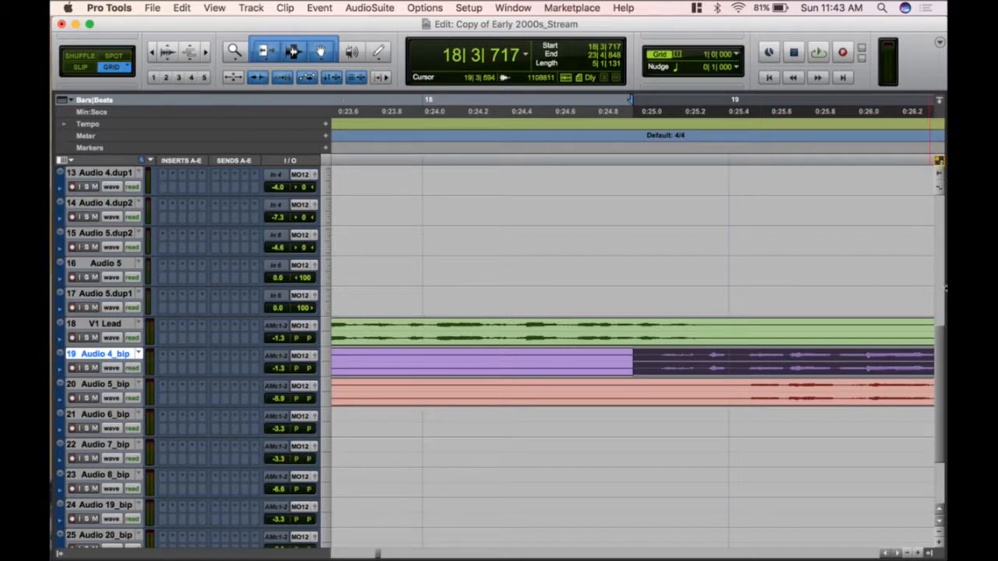
{"action": "scroll", "coordinate": [769, 304], "scroll_direction": "right", "scroll_amount": 4}
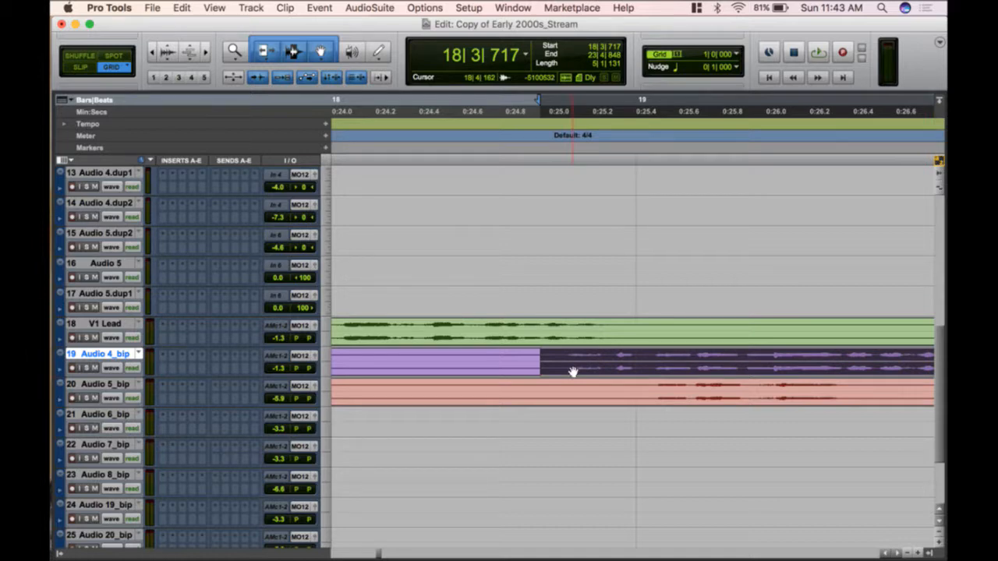
{"action": "key", "text": "r"}
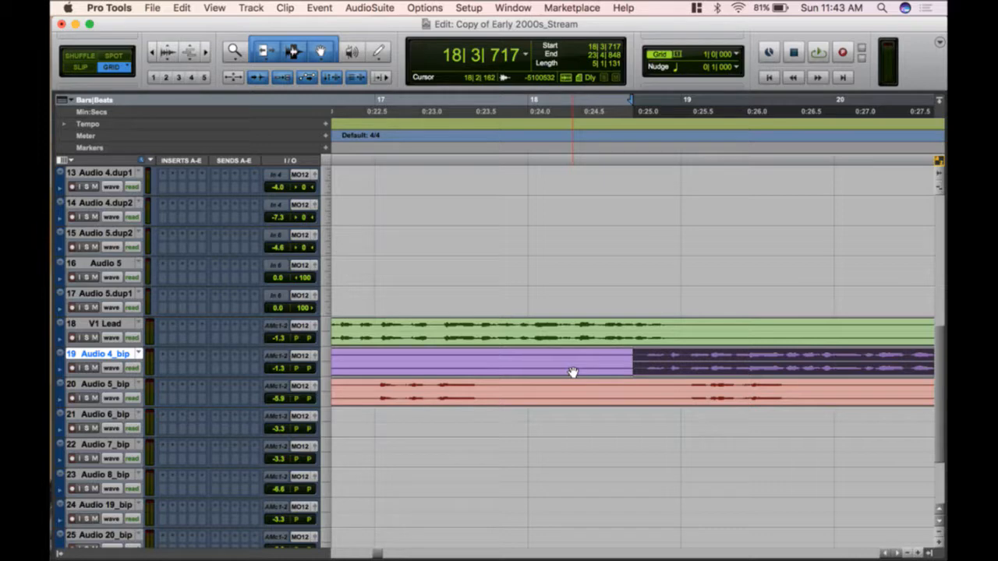
{"action": "key", "text": "r"}
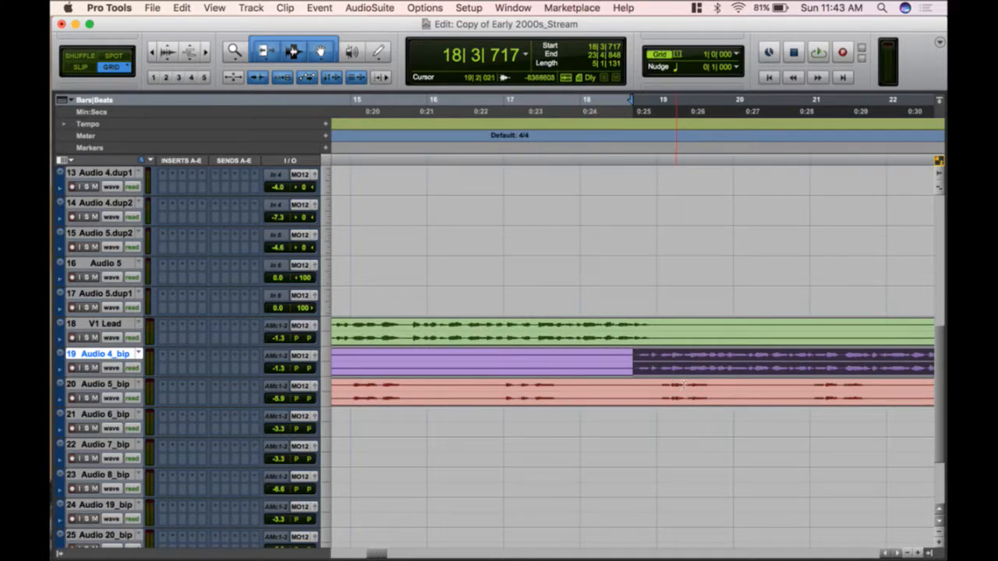
{"action": "key", "text": "t"}
{"action": "key", "text": "t"}
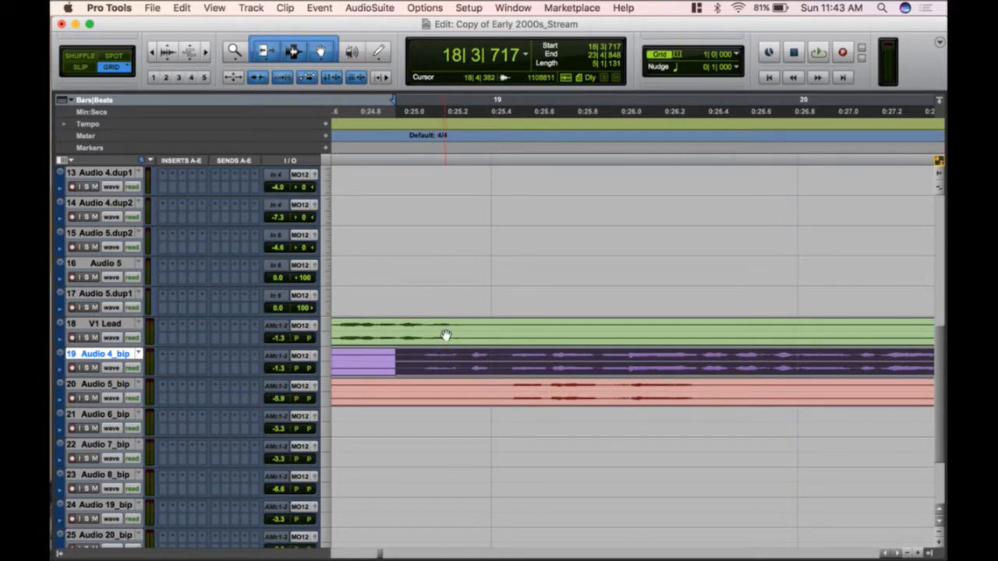
{"action": "key", "text": "r"}
{"action": "key", "text": "r"}
{"action": "key", "text": "r"}
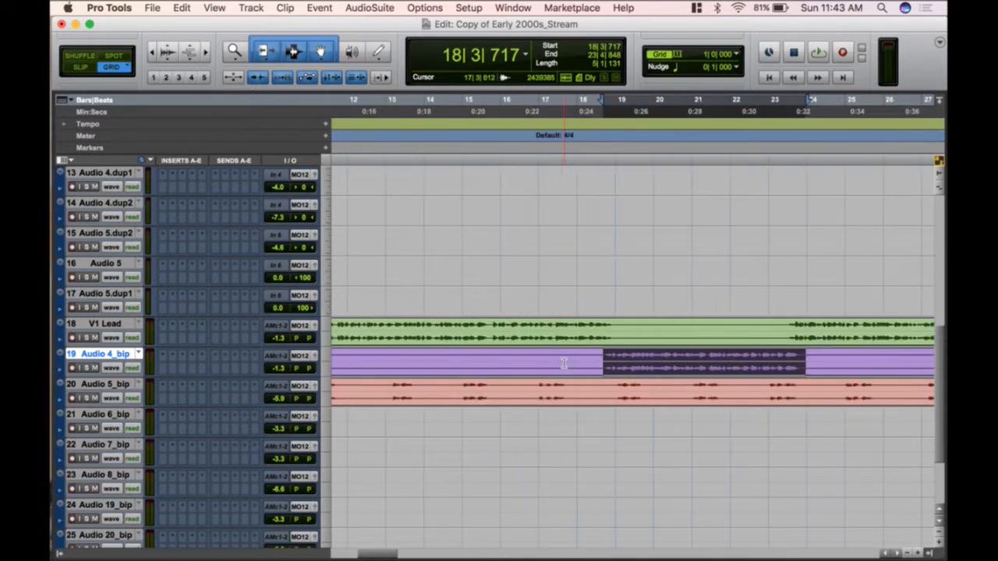
{"action": "scroll", "coordinate": [563, 363], "scroll_direction": "right", "scroll_amount": 5}
- Append a 1 to the V1 Lead track's name so it reads V1 Lead1
{"action": "double_click", "coordinate": [102, 323]}
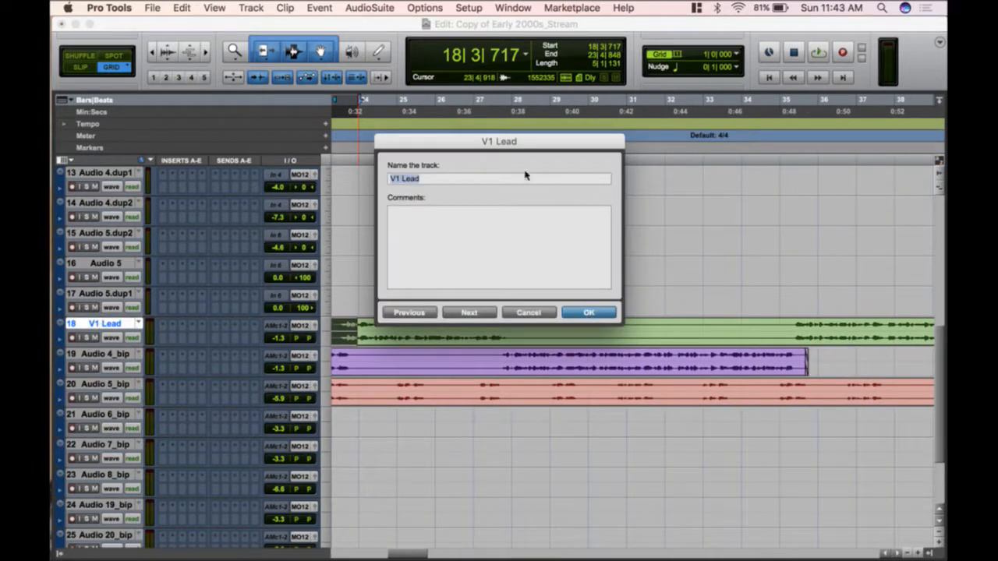
{"action": "left_click", "coordinate": [494, 190]}
{"action": "type", "text": "1"}
{"action": "key", "text": "Return"}
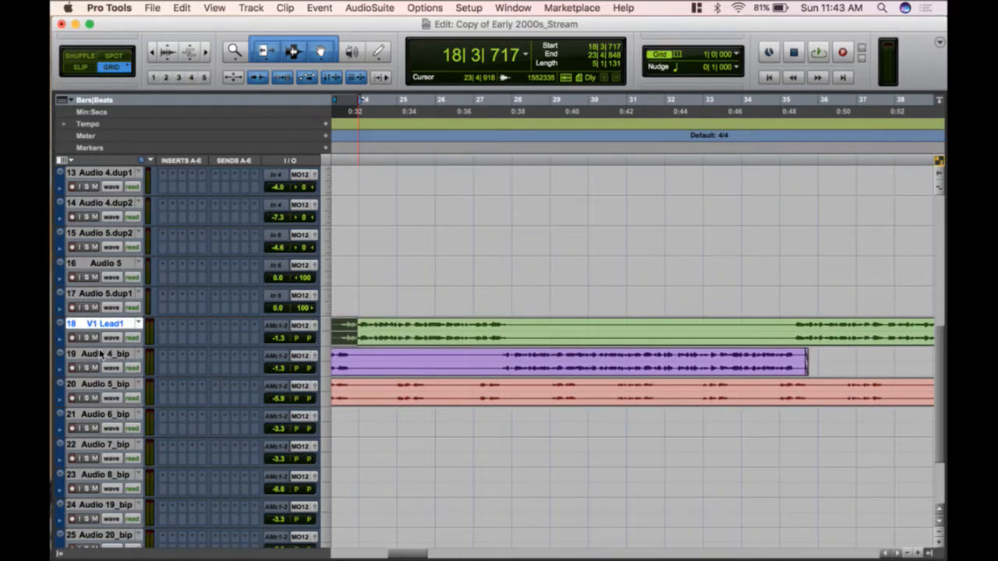
- Rename the Audio 4_bip track as V1 Lead2
{"action": "double_click", "coordinate": [100, 353]}
{"action": "type", "text": "V1 Le"}
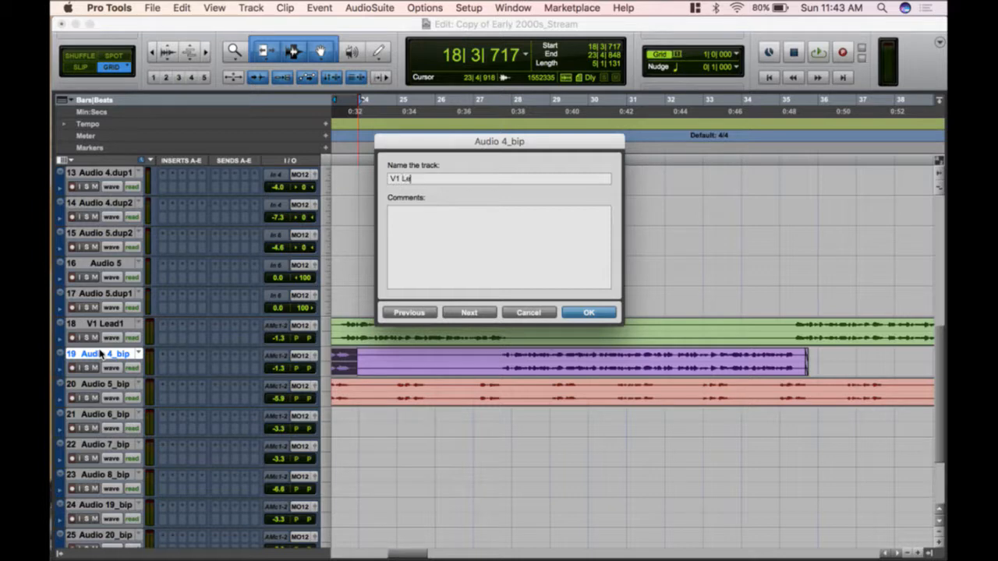
{"action": "key", "text": "Return"}
- Move the V1 Lead1 and V1 Lead2 tracks together to directly below the BackyrdBg_bp track
{"action": "key", "text": "super+bracketleft"}
{"action": "key", "text": "super+bracketleft"}
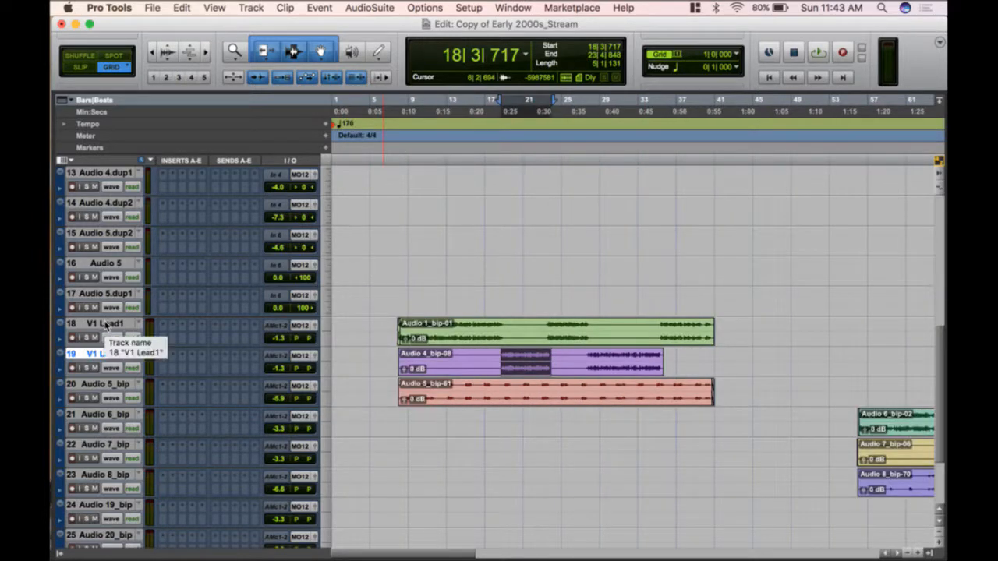
{"action": "left_click", "coordinate": [107, 328]}
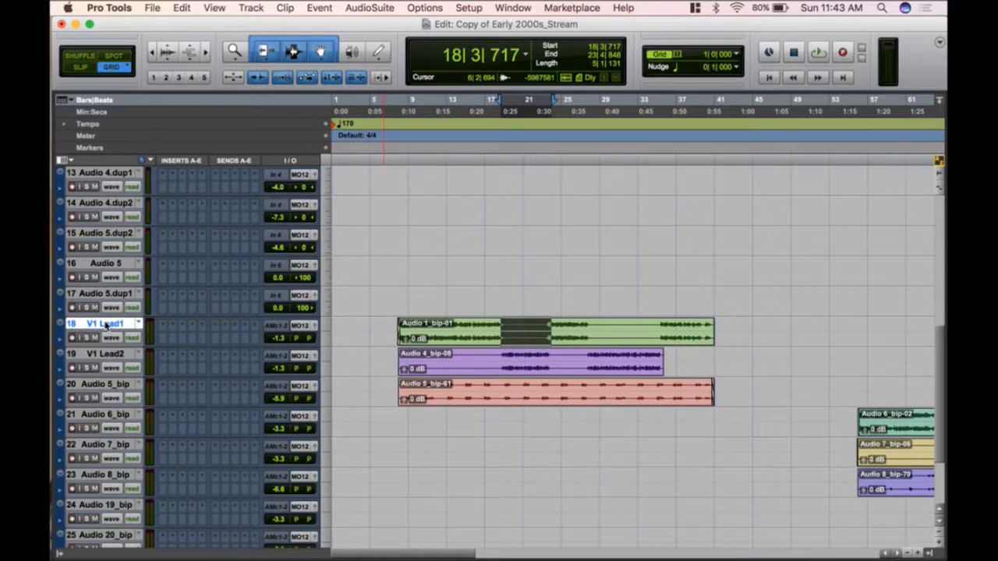
{"action": "left_click", "coordinate": [111, 355], "text": "shift"}
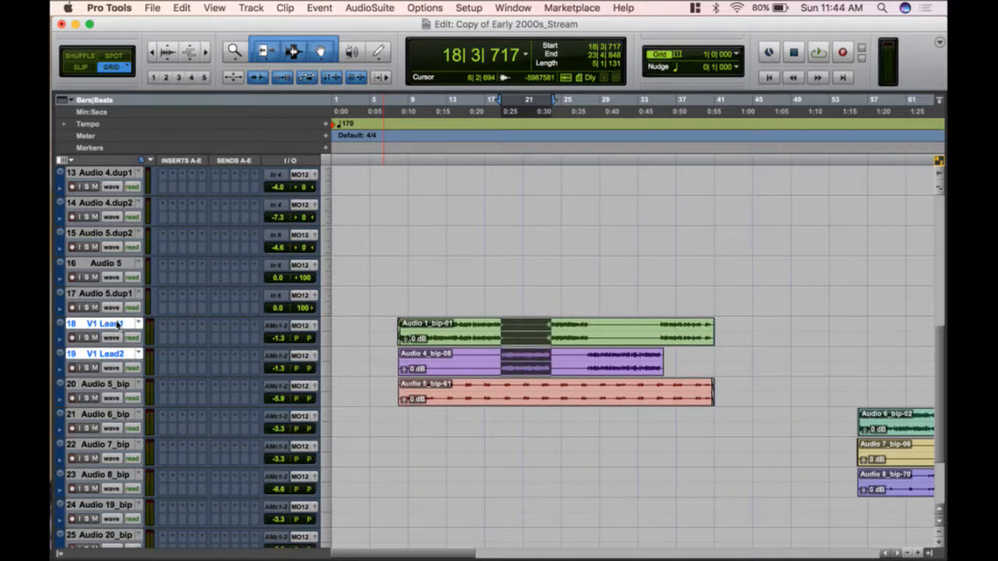
{"action": "left_click_drag", "start_coordinate": [117, 326], "coordinate": [137, 209]}
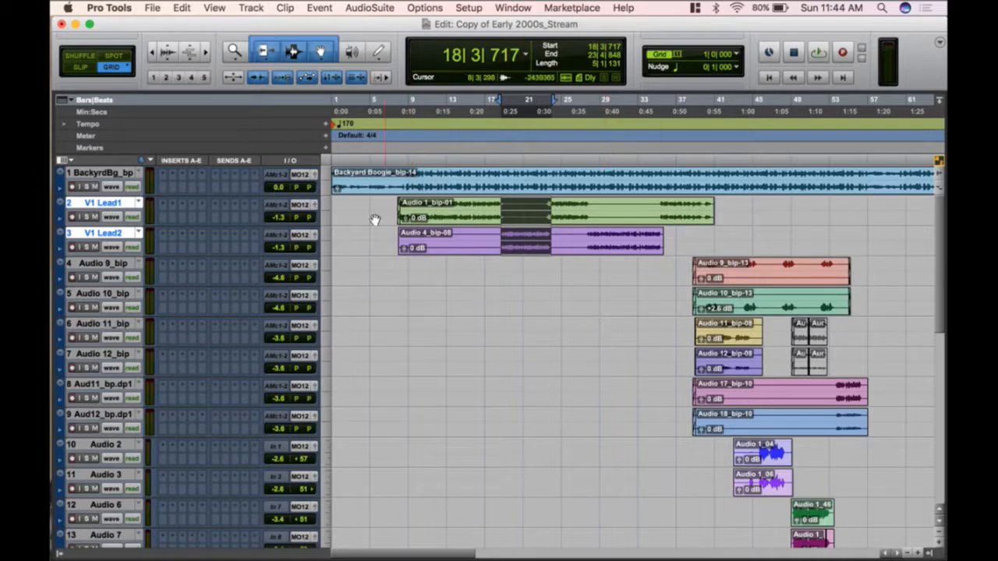
- Rename the Audio 5_bip track as V1 Libs
{"action": "scroll", "coordinate": [567, 345], "scroll_direction": "right", "scroll_amount": 6}
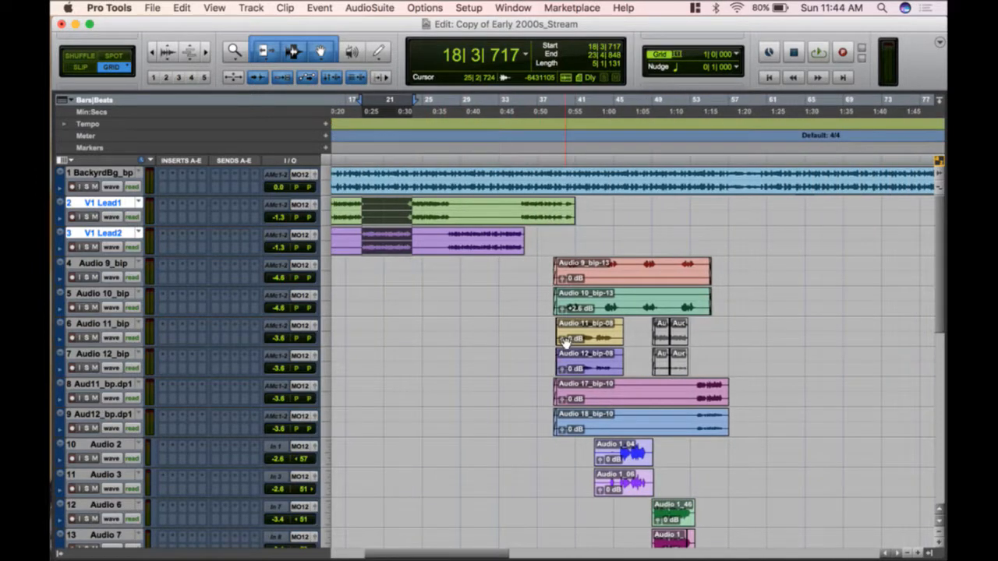
{"action": "scroll", "coordinate": [565, 343], "scroll_direction": "down", "scroll_amount": 3}
{"action": "scroll", "coordinate": [566, 344], "scroll_direction": "right", "scroll_amount": 2}
{"action": "scroll", "coordinate": [566, 343], "scroll_direction": "up", "scroll_amount": 3}
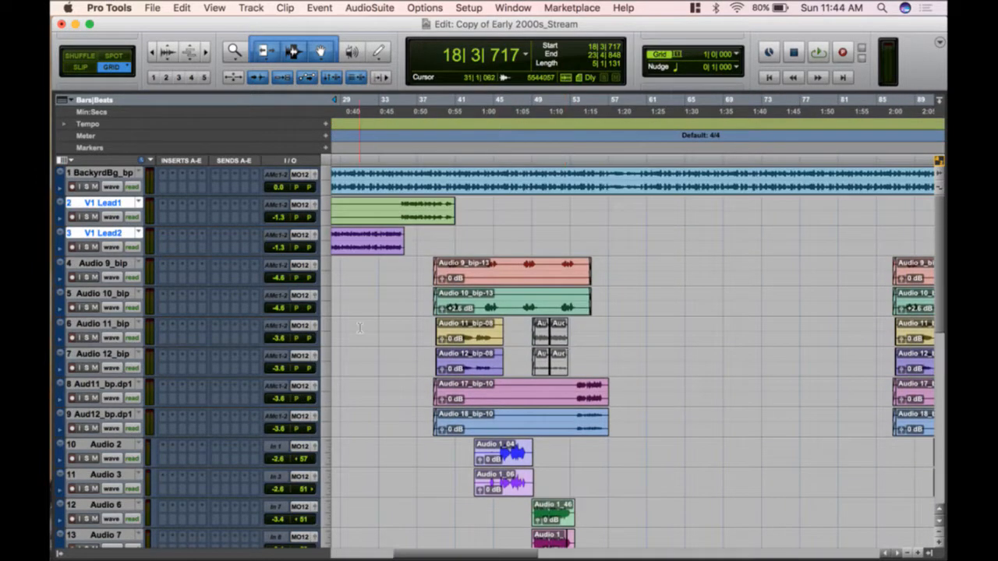
{"action": "scroll", "coordinate": [360, 327], "scroll_direction": "left", "scroll_amount": 6}
{"action": "scroll", "coordinate": [360, 328], "scroll_direction": "down", "scroll_amount": 10}
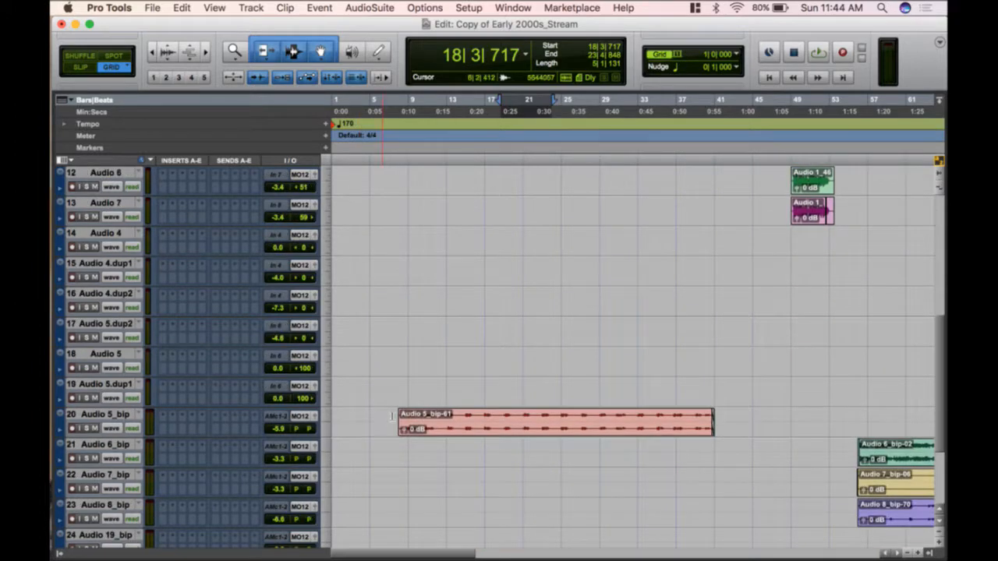
{"action": "double_click", "coordinate": [102, 416]}
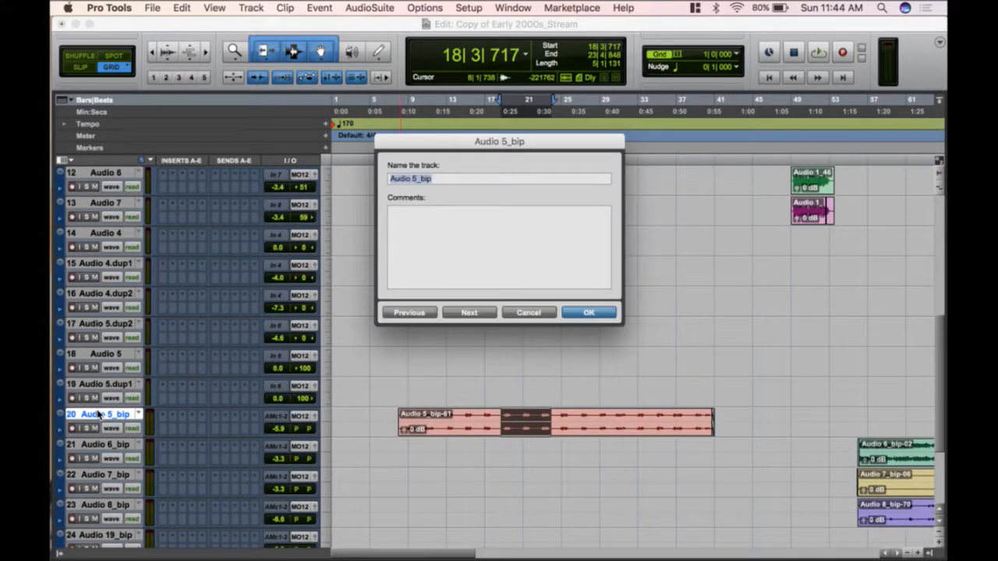
{"action": "type", "text": "V1 Libs"}
{"action": "key", "text": "Return"}
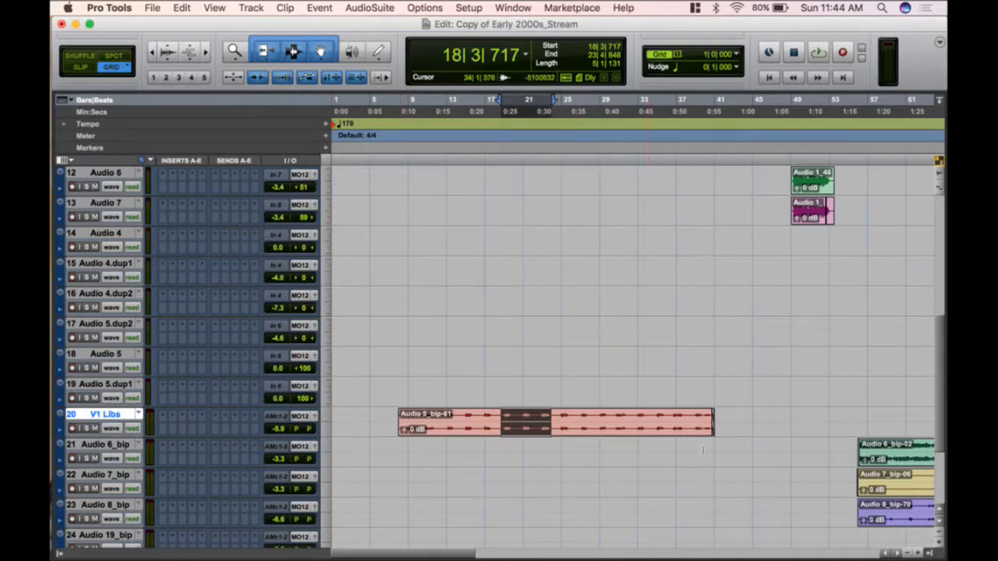
- Rename the Audio 6_bip track as v2 Lead1
{"action": "key", "text": "super+bracketleft"}
{"action": "scroll", "coordinate": [711, 447], "scroll_direction": "right", "scroll_amount": 3}
{"action": "scroll", "coordinate": [663, 425], "scroll_direction": "down", "scroll_amount": 2}
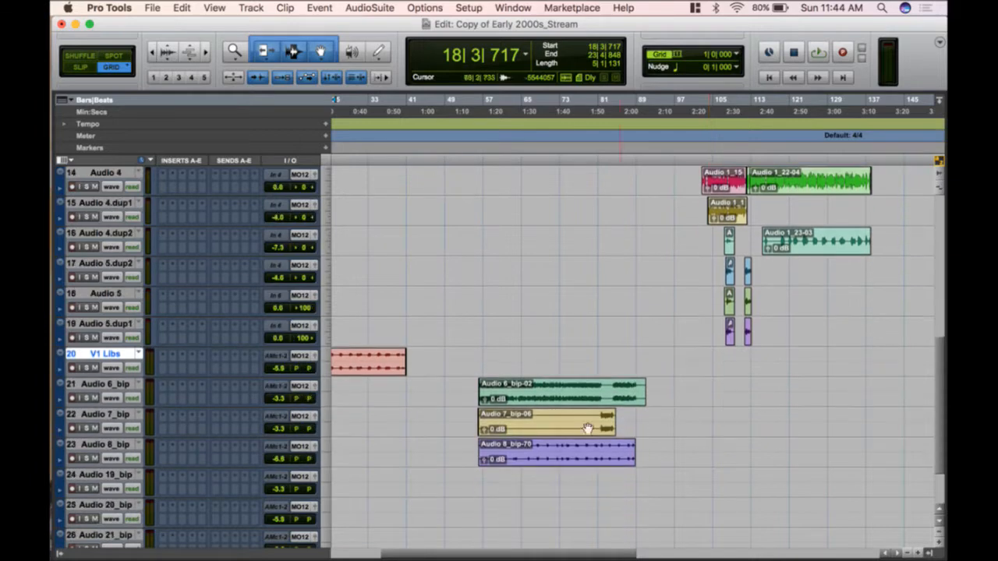
{"action": "double_click", "coordinate": [105, 384]}
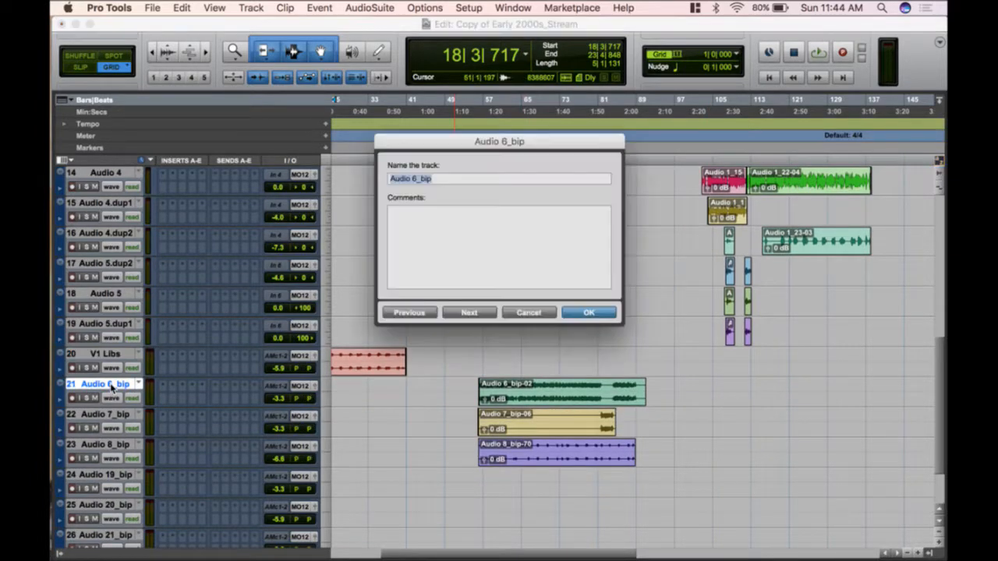
{"action": "type", "text": "V2 Lead1"}
{"action": "key", "text": "Return"}
- Examine up close how the v2 Lead1 and Audio 7_bip waveforms line up around bars 81 to 84
{"action": "left_click_drag", "start_coordinate": [598, 390], "coordinate": [620, 425]}
{"action": "key", "text": "super+bracketright"}
{"action": "key", "text": "super+bracketright"}
{"action": "key", "text": "super+bracketright"}
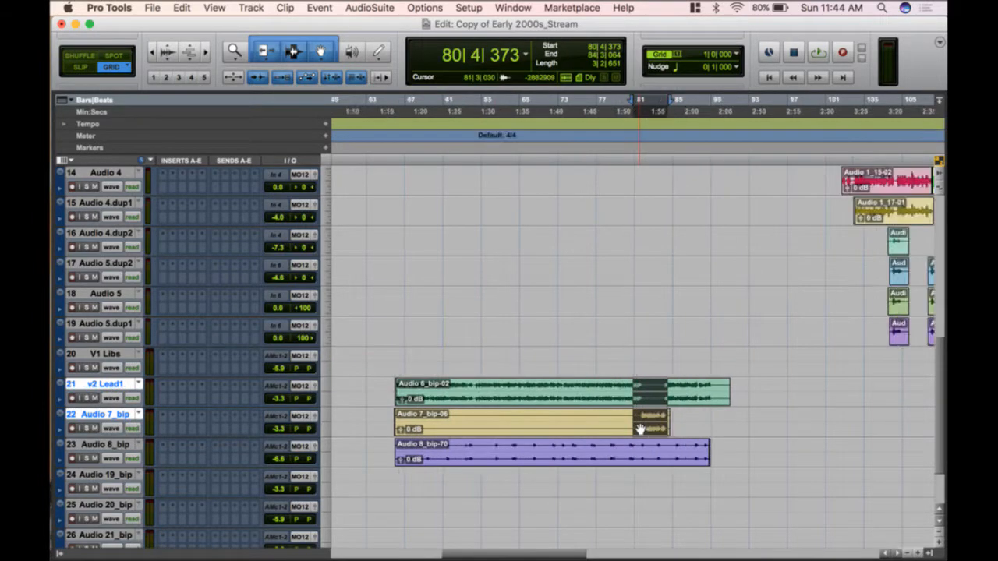
{"action": "key", "text": "super+bracketright"}
{"action": "key", "text": "super+bracketright"}
{"action": "key", "text": "super+bracketright"}
{"action": "scroll", "coordinate": [639, 427], "scroll_direction": "right", "scroll_amount": 5}
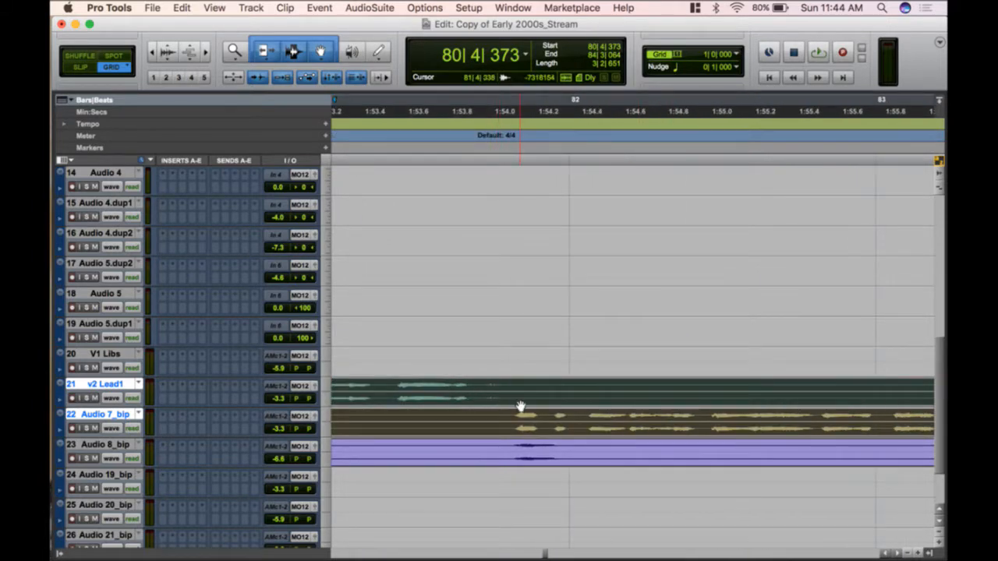
{"action": "key", "text": "super+bracketleft"}
{"action": "key", "text": "super+bracketleft"}
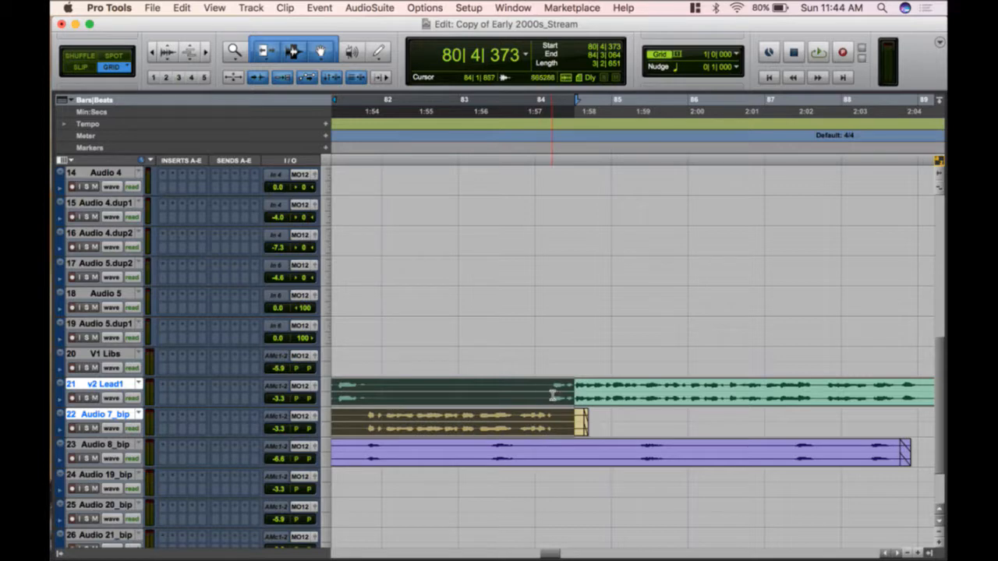
- Rename the Audio 7_bip track as V2 Lead2 and move it together with v2 Lead1 to directly below V1 Lead2
{"action": "double_click", "coordinate": [117, 417]}
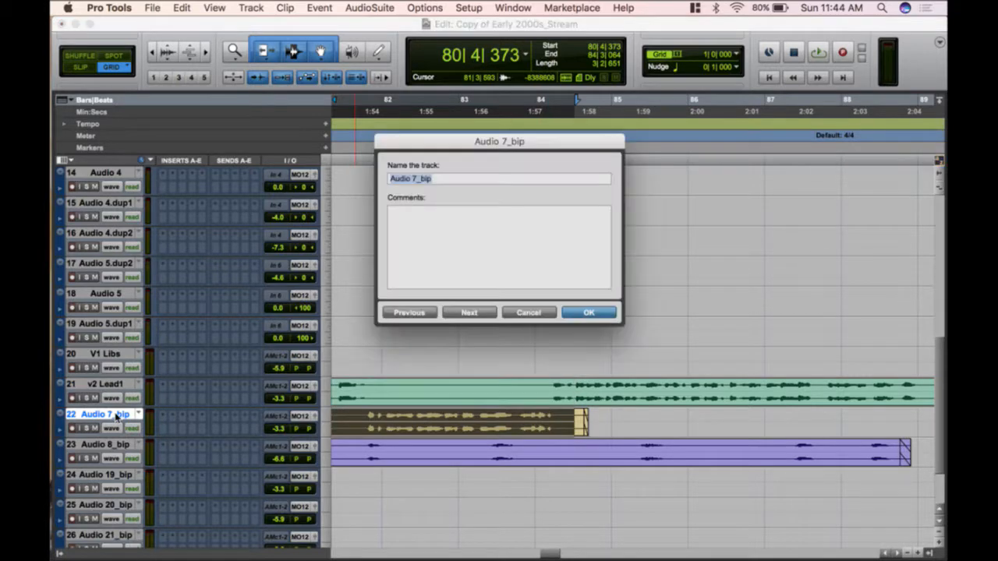
{"action": "type", "text": "V2 Lead2"}
{"action": "key", "text": "Return"}
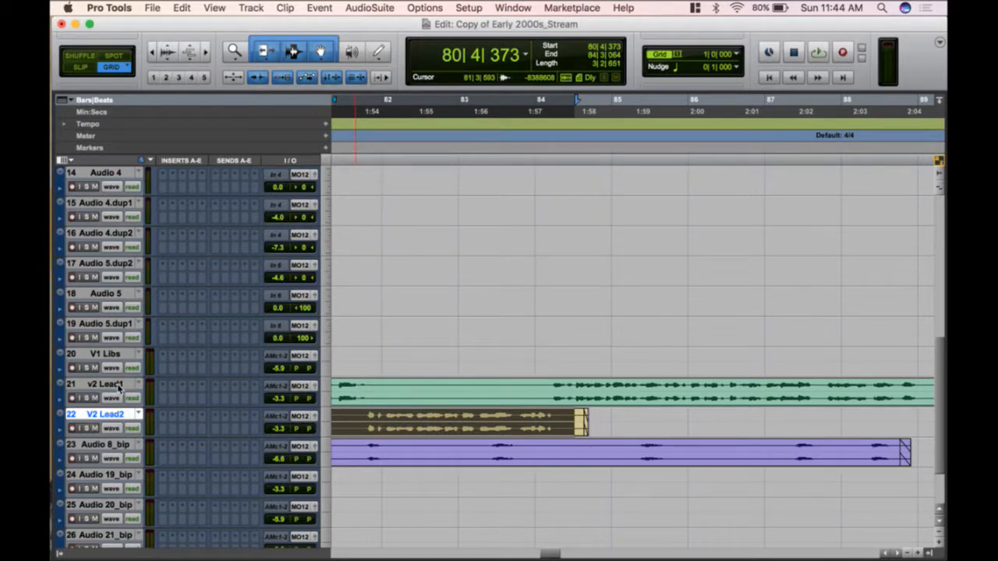
{"action": "left_click", "coordinate": [118, 387], "text": "shift"}
{"action": "left_click_drag", "start_coordinate": [119, 388], "coordinate": [143, 265]}
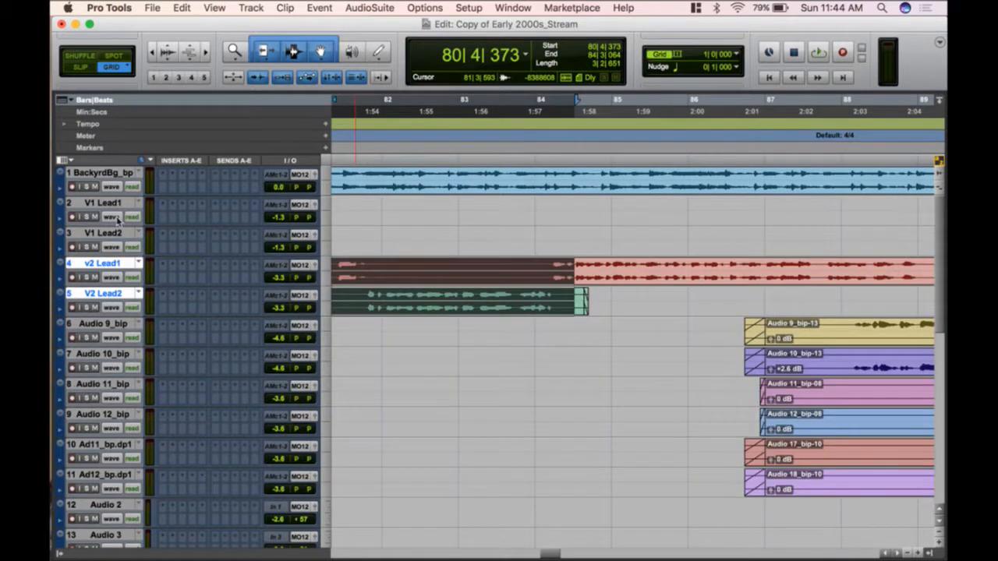
- Audition the vocals from about bar 103, soloing the Audio 4 track during playback
{"action": "scroll", "coordinate": [386, 430], "scroll_direction": "down", "scroll_amount": 2}
{"action": "scroll", "coordinate": [676, 461], "scroll_direction": "right", "scroll_amount": 3}
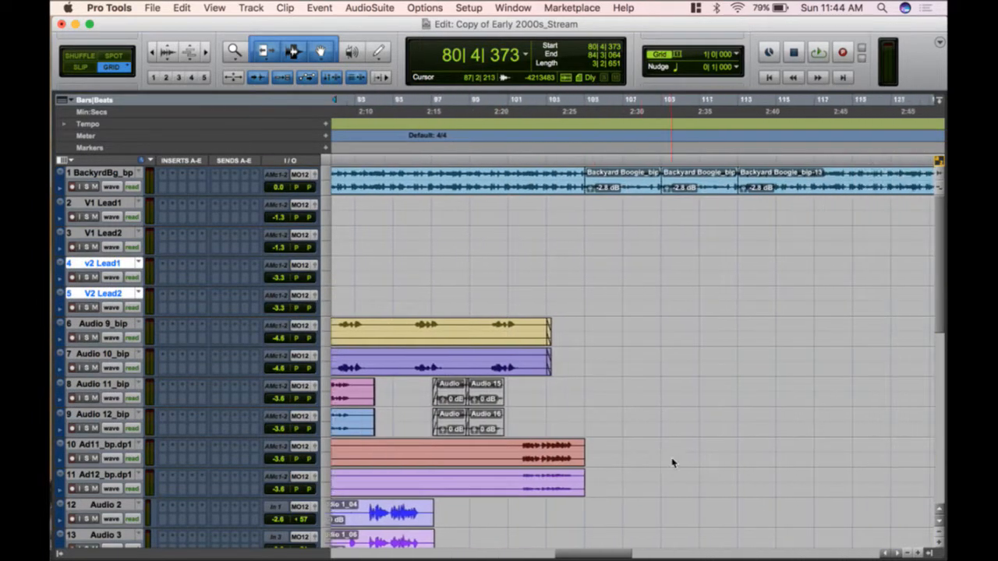
{"action": "scroll", "coordinate": [673, 463], "scroll_direction": "down", "scroll_amount": 6}
{"action": "scroll", "coordinate": [670, 463], "scroll_direction": "right", "scroll_amount": 3}
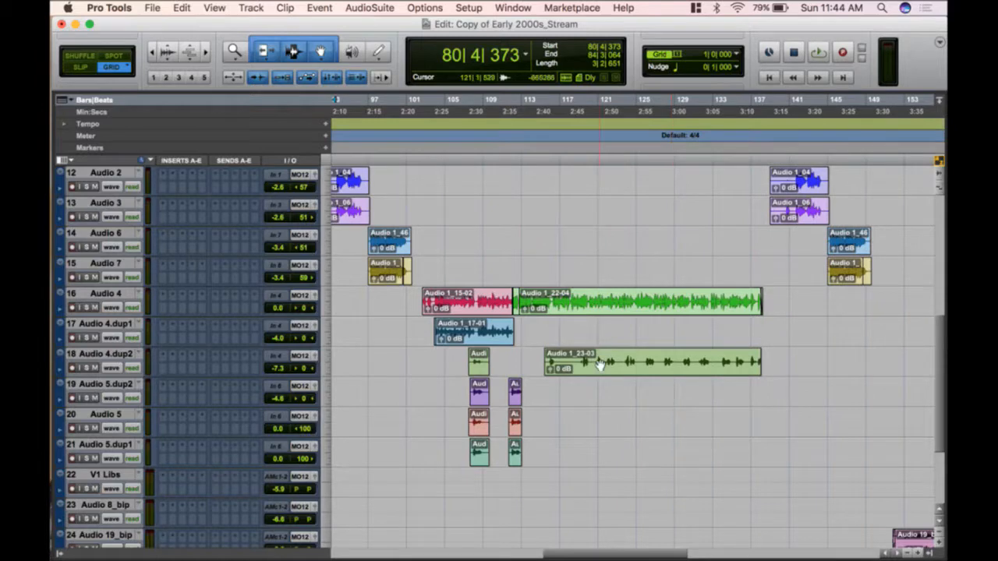
{"action": "scroll", "coordinate": [601, 363], "scroll_direction": "right", "scroll_amount": 3}
{"action": "scroll", "coordinate": [601, 363], "scroll_direction": "down", "scroll_amount": 2}
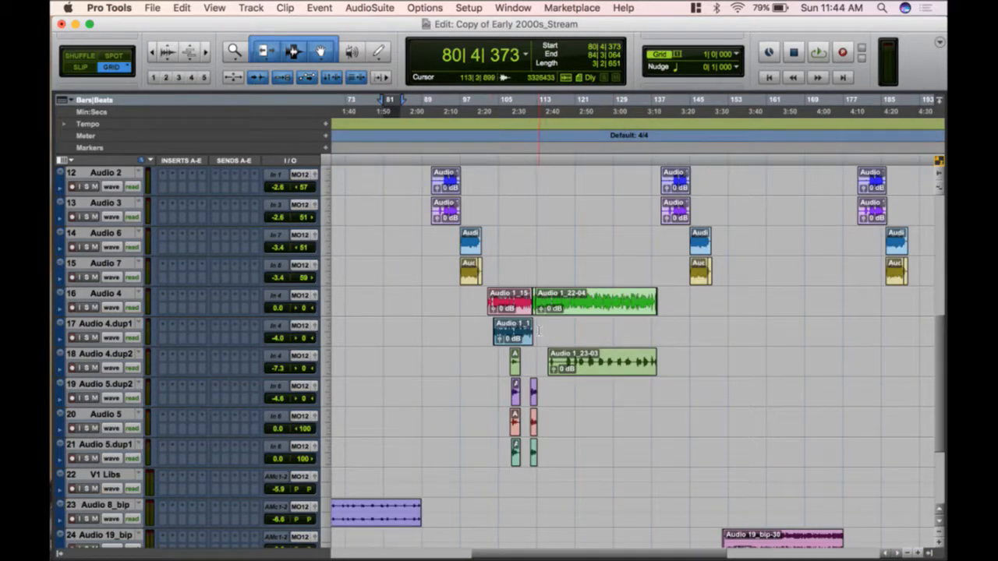
{"action": "left_click", "coordinate": [492, 328]}
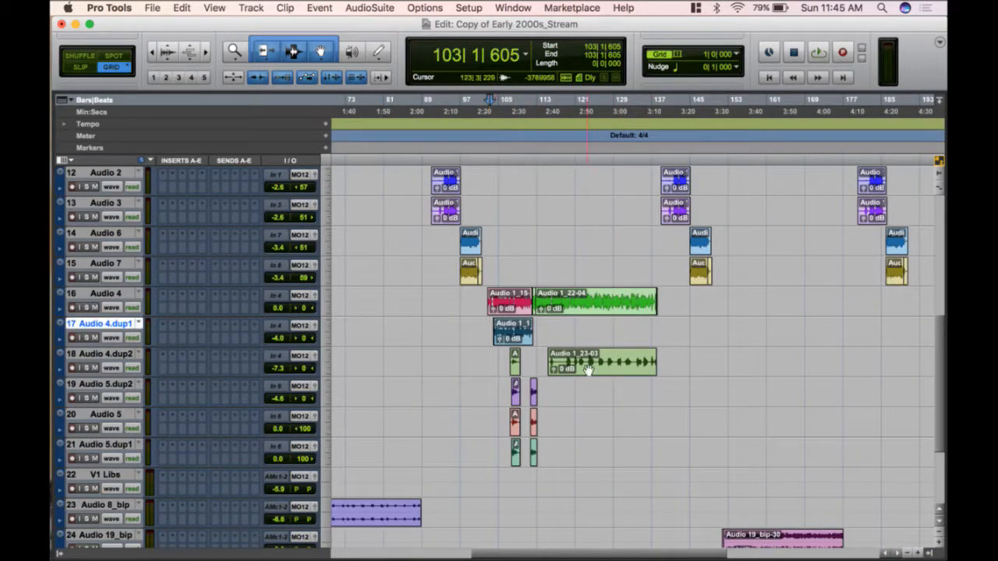
{"action": "key", "text": "space"}
{"action": "scroll", "coordinate": [463, 366], "scroll_direction": "up", "scroll_amount": 2}
{"action": "scroll", "coordinate": [463, 366], "scroll_direction": "right", "scroll_amount": 3}
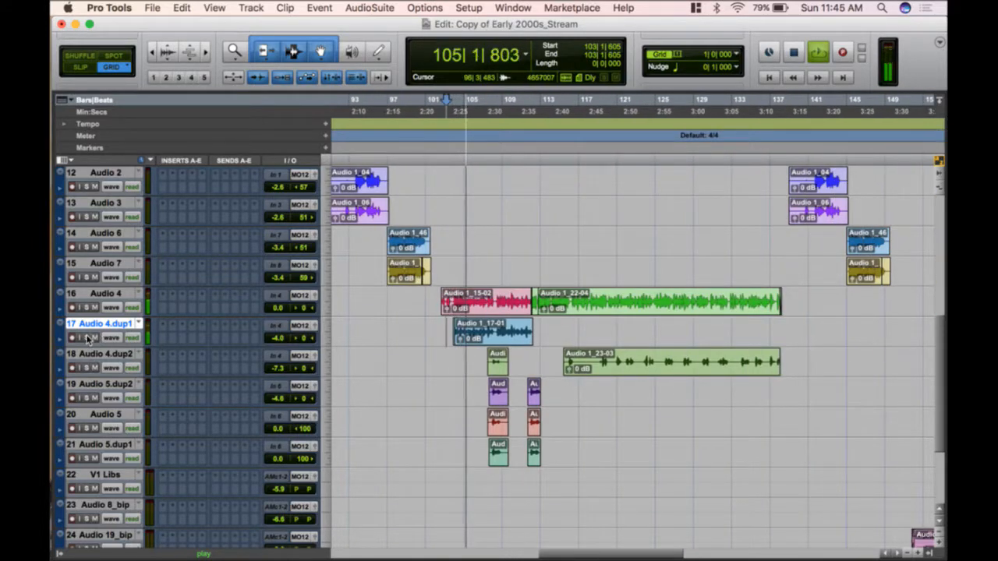
{"action": "left_click", "coordinate": [87, 307]}
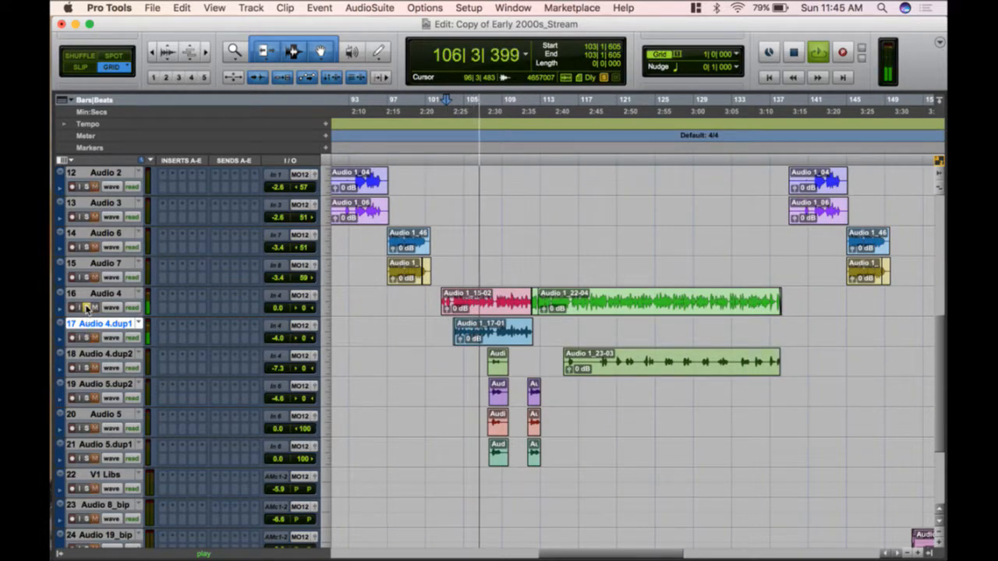
{"action": "key", "text": "space"}
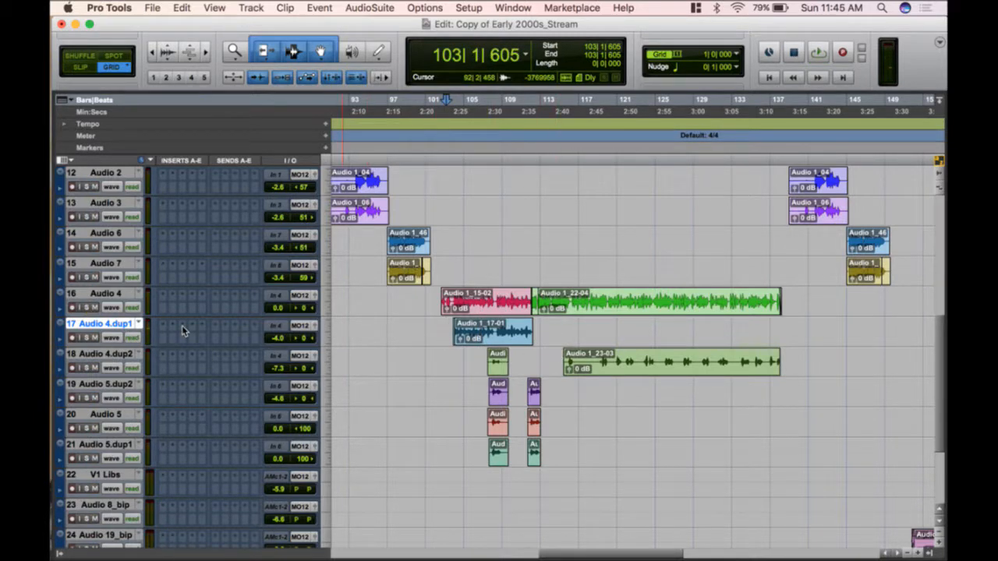
- Rename the Audio 4 track as V3 Lead and move it up to the other lead vocal tracks
{"action": "double_click", "coordinate": [107, 294]}
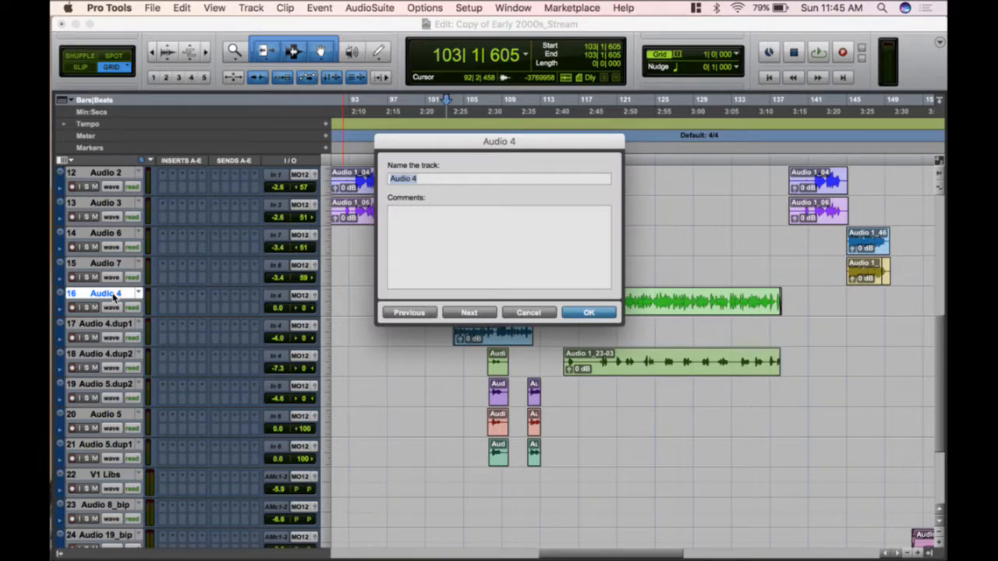
{"action": "type", "text": "V3 Lead"}
{"action": "key", "text": "Return"}
{"action": "left_click_drag", "start_coordinate": [113, 295], "coordinate": [148, 321]}
- Rename the Audio 4.dup1 track as v3 Double
{"action": "scroll", "coordinate": [652, 454], "scroll_direction": "down", "scroll_amount": 5}
{"action": "scroll", "coordinate": [652, 454], "scroll_direction": "down", "scroll_amount": 5}
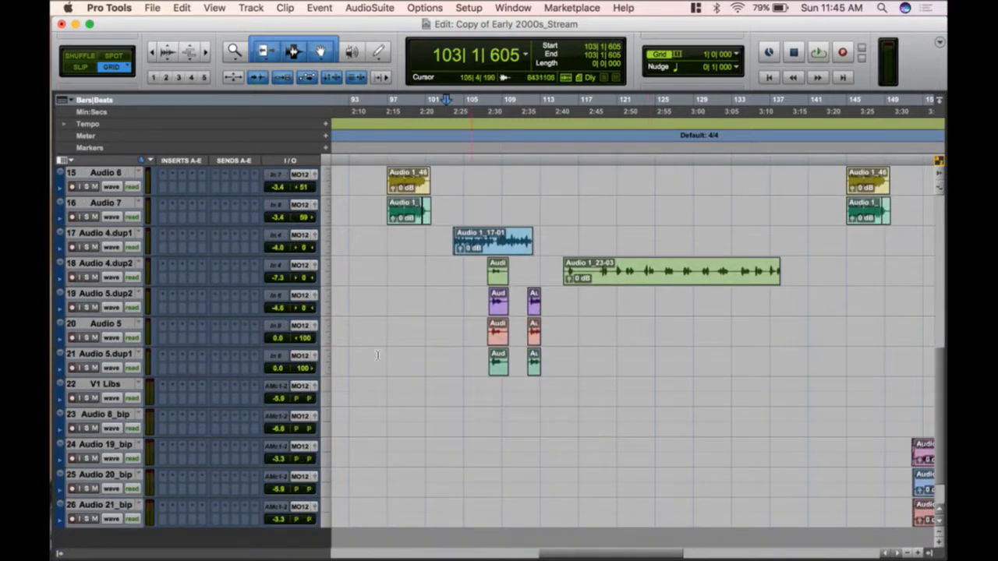
{"action": "double_click", "coordinate": [110, 233]}
{"action": "type", "text": "v3"}
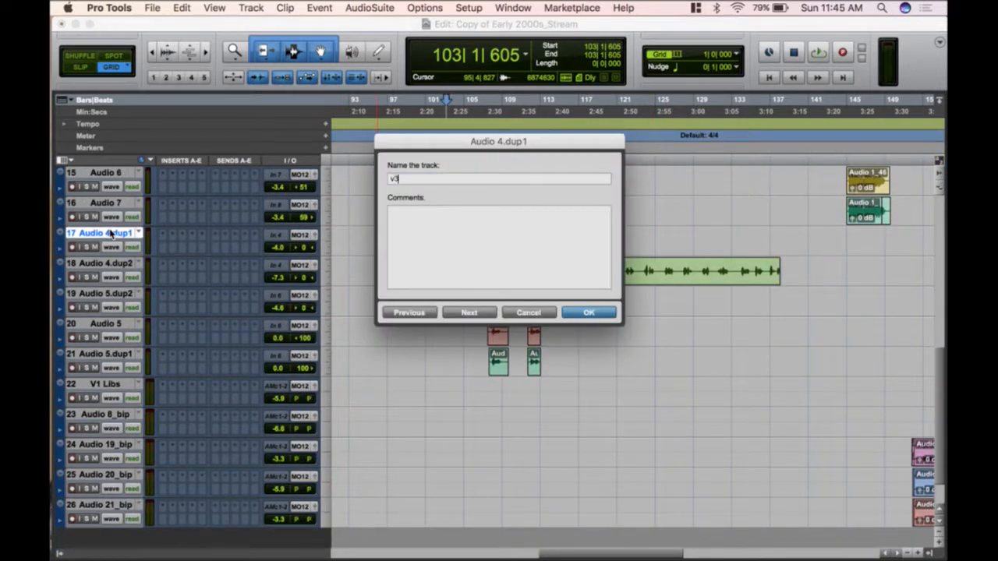
{"action": "type", "text": " Double"}
{"action": "key", "text": "Return"}
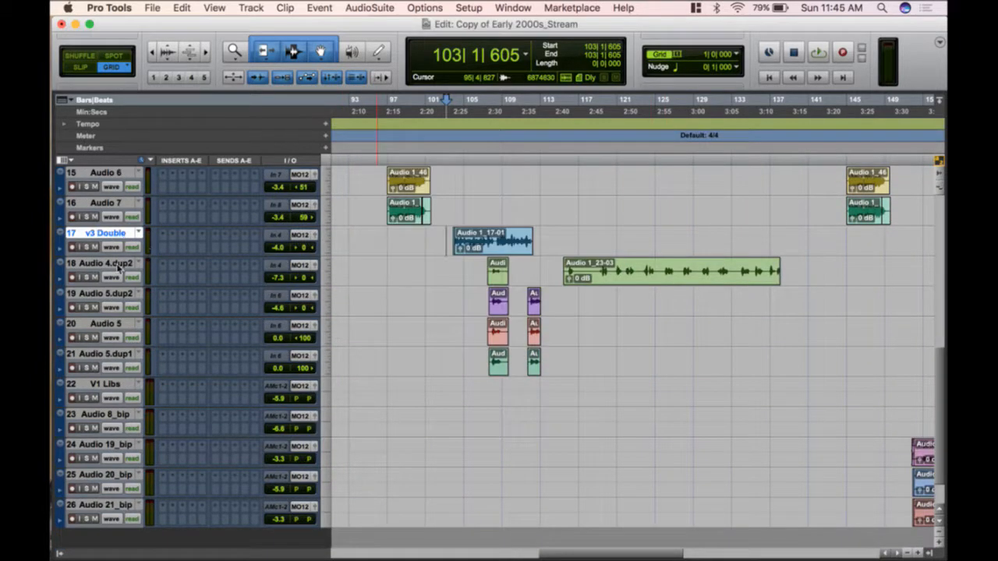
- Rename the Audio 4.dup2 track as V3 libs1
{"action": "left_click", "coordinate": [99, 264]}
{"action": "double_click", "coordinate": [100, 264]}
{"action": "type", "text": "V3"}
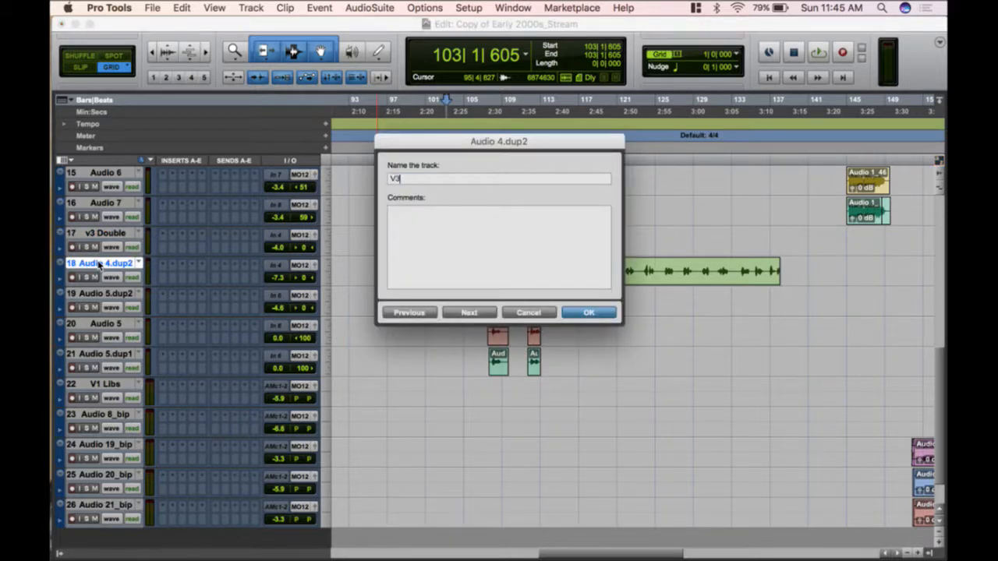
{"action": "type", "text": " libs1"}
{"action": "key", "text": "Return"}
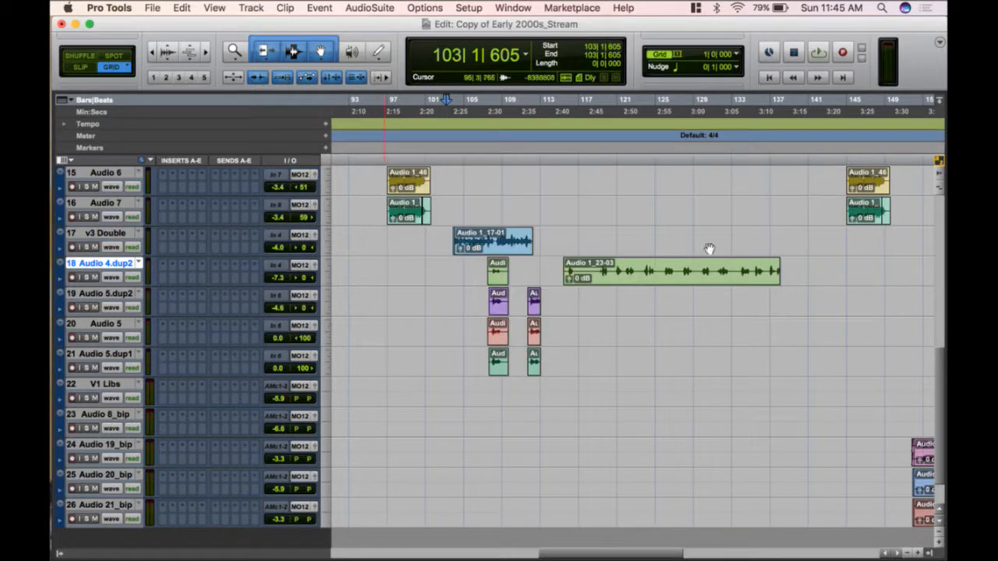
- Select the two short clips on the Audio 5.dup2 track and rename that track as V3 Libs2
{"action": "left_click_drag", "start_coordinate": [481, 303], "coordinate": [541, 306]}
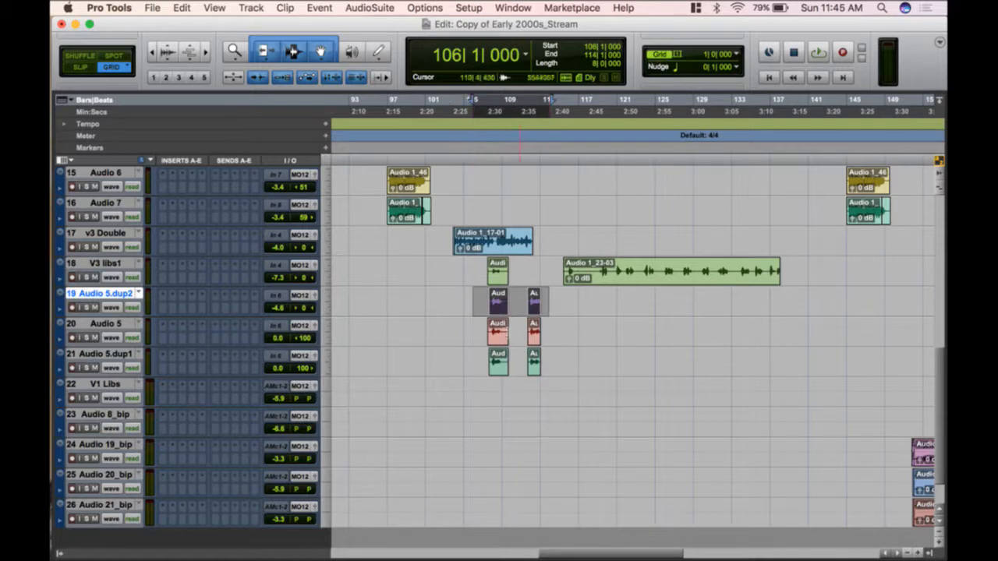
{"action": "key", "text": "semicolon"}
{"action": "double_click", "coordinate": [119, 294]}
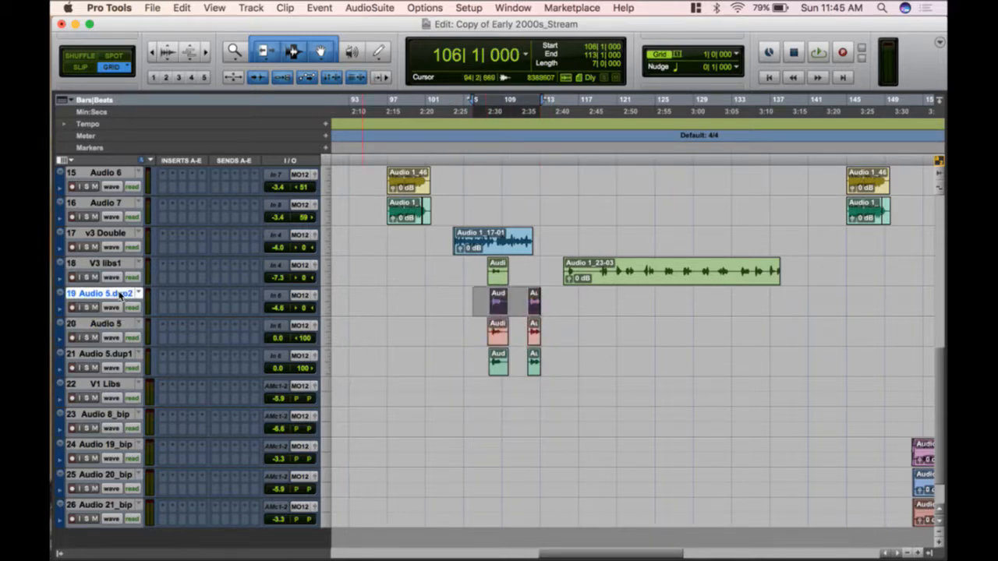
{"action": "type", "text": "V3 Libs2"}
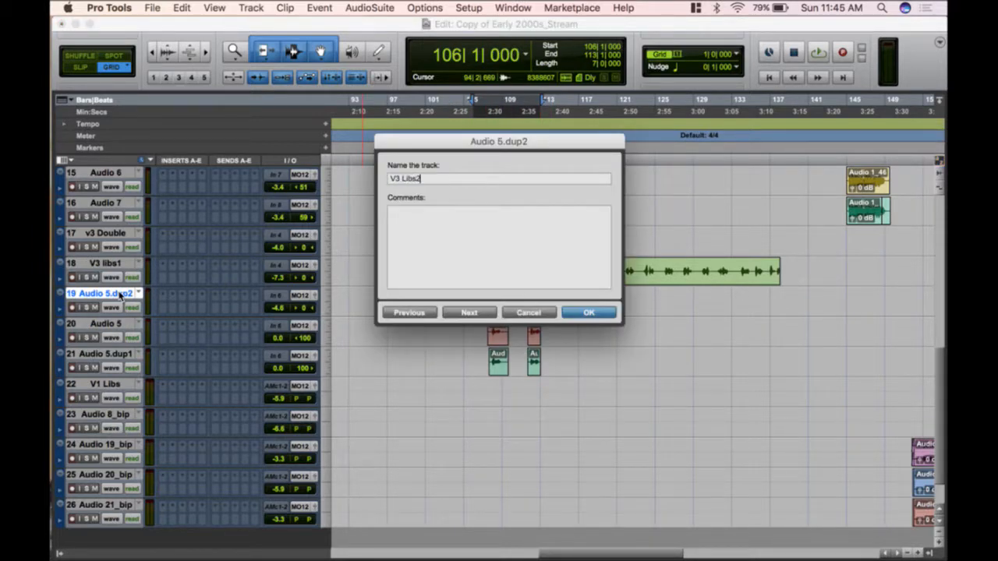
{"action": "key", "text": "Return"}
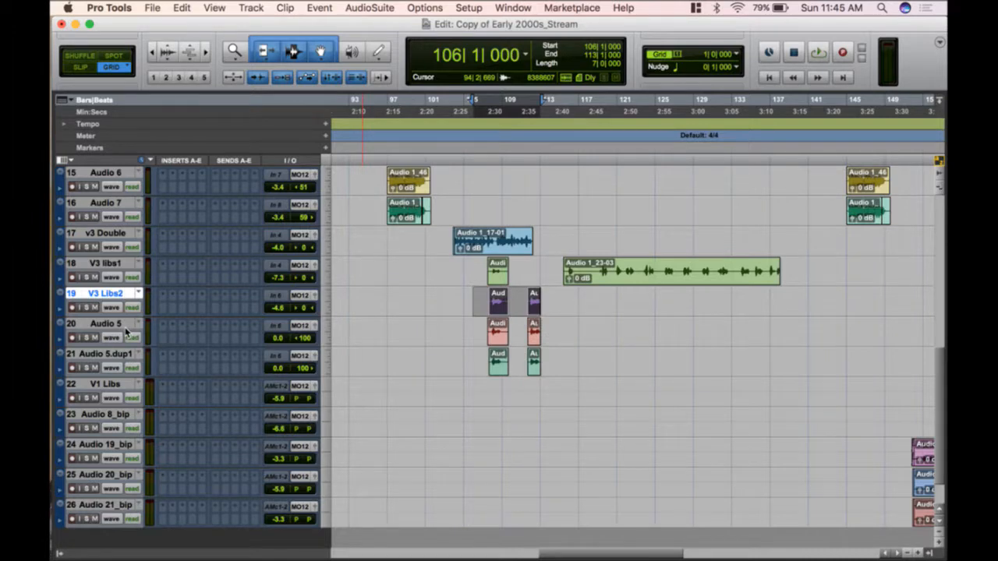
- Rename the Audio 5 track as V3 libs 4
{"action": "double_click", "coordinate": [124, 326]}
{"action": "type", "text": "V3 libs 4"}
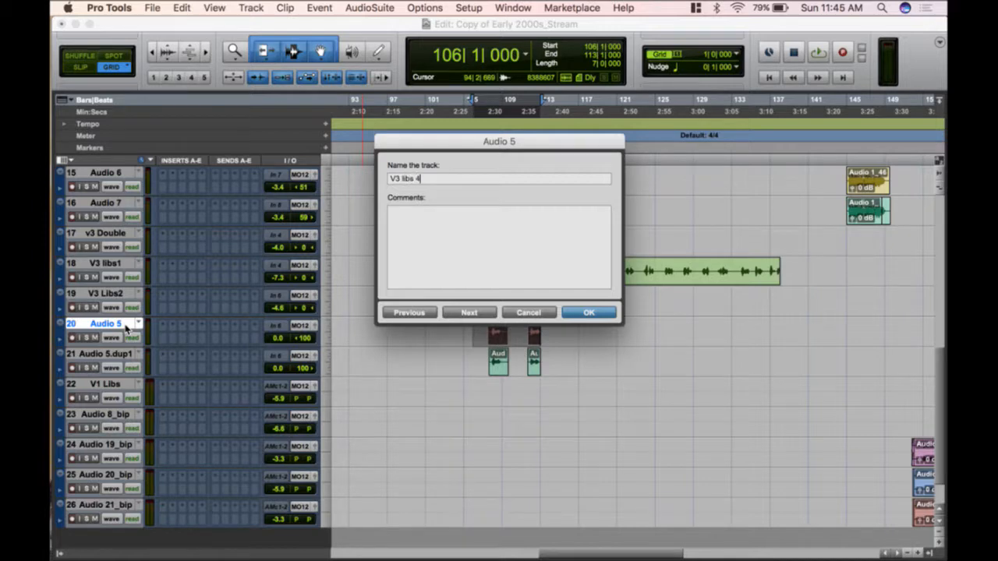
{"action": "key", "text": "Return"}
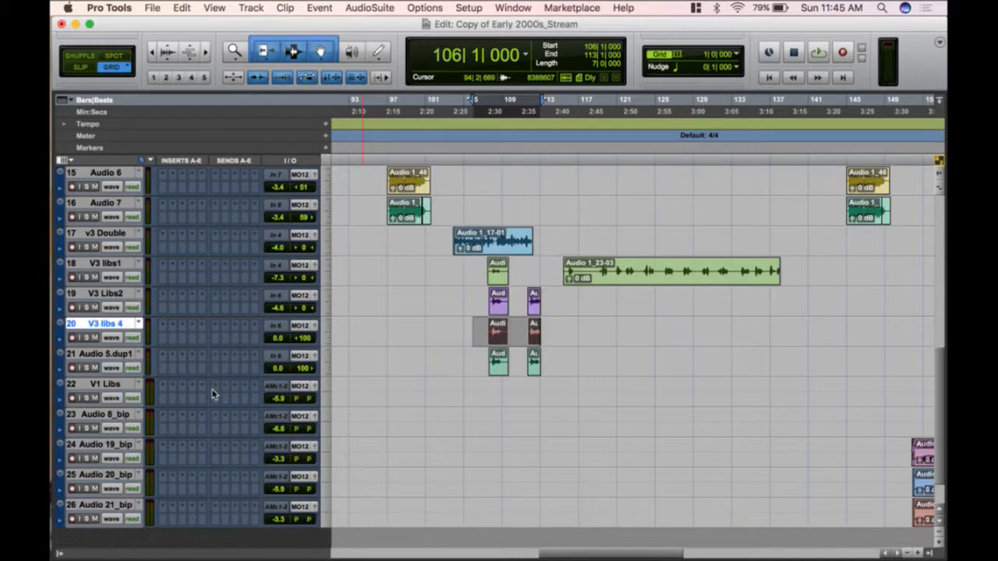
- Rename the Audio 5.dup1 track as V3 Libs 5
{"action": "double_click", "coordinate": [103, 354]}
{"action": "type", "text": "V"}
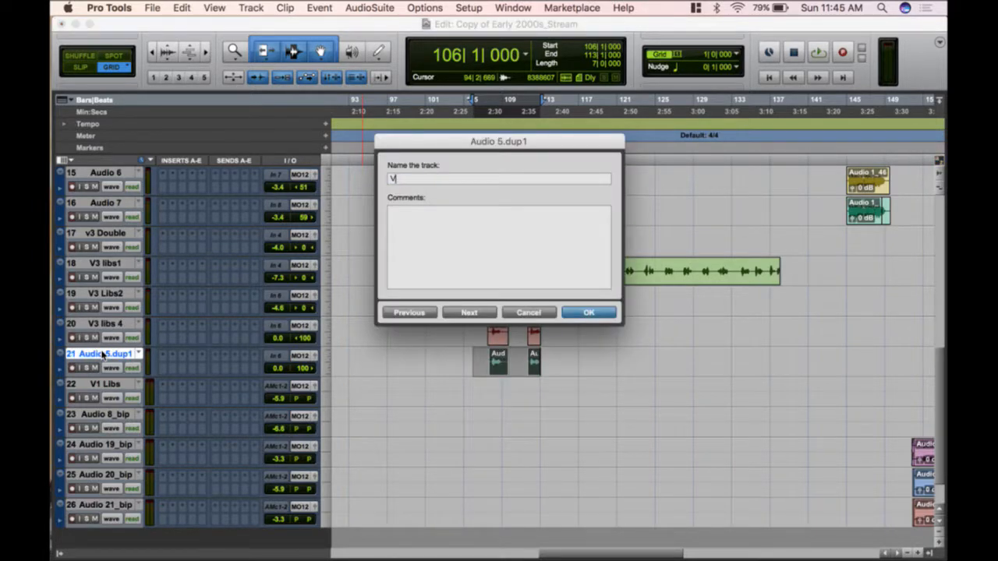
{"action": "type", "text": "3 Libs 5"}
{"action": "key", "text": "Return"}
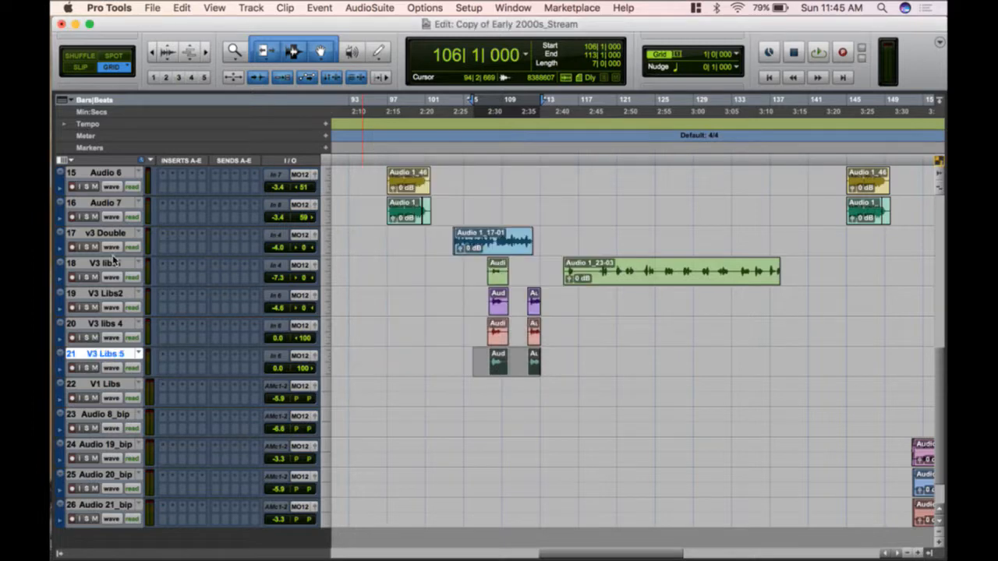
- Rename the Audio 8_bip track as V2 Libs
{"action": "scroll", "coordinate": [499, 395], "scroll_direction": "left", "scroll_amount": 5}
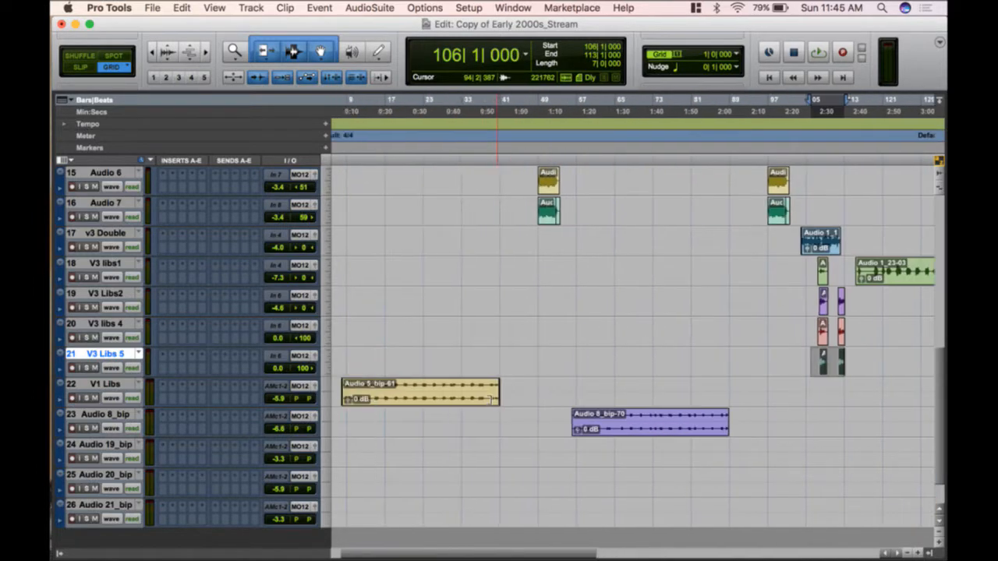
{"action": "double_click", "coordinate": [125, 418]}
{"action": "type", "text": "V2 Li"}
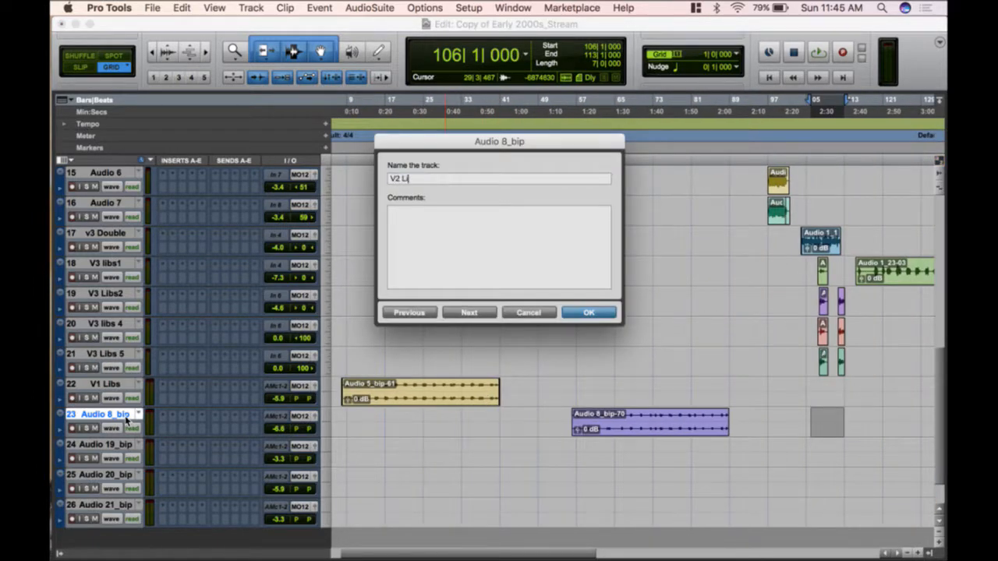
{"action": "type", "text": "bs"}
{"action": "key", "text": "Return"}
- Rename the Audio 19_bip track as V4 Lead and move it up to the other lead vocal tracks
{"action": "scroll", "coordinate": [457, 405], "scroll_direction": "right", "scroll_amount": 10}
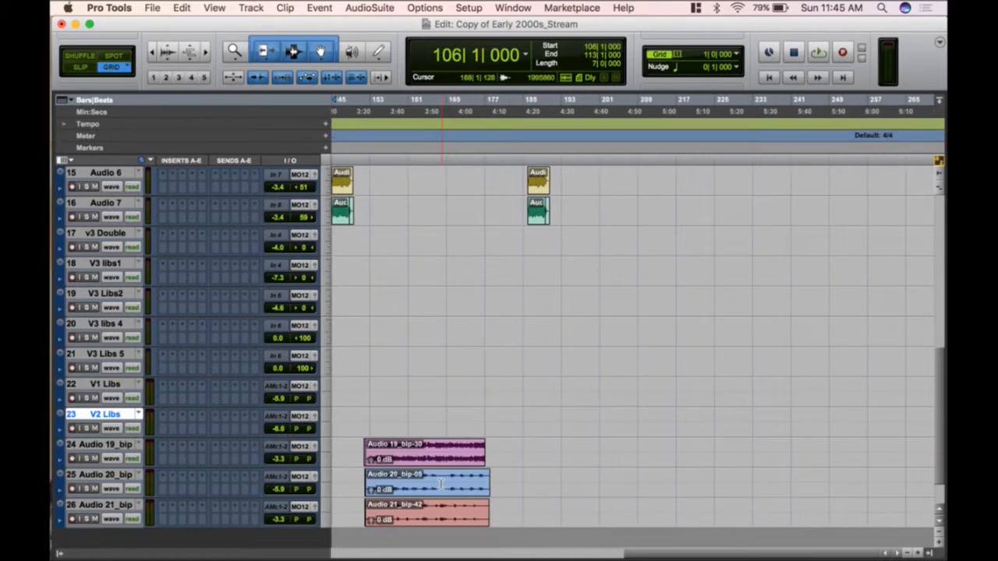
{"action": "double_click", "coordinate": [121, 446]}
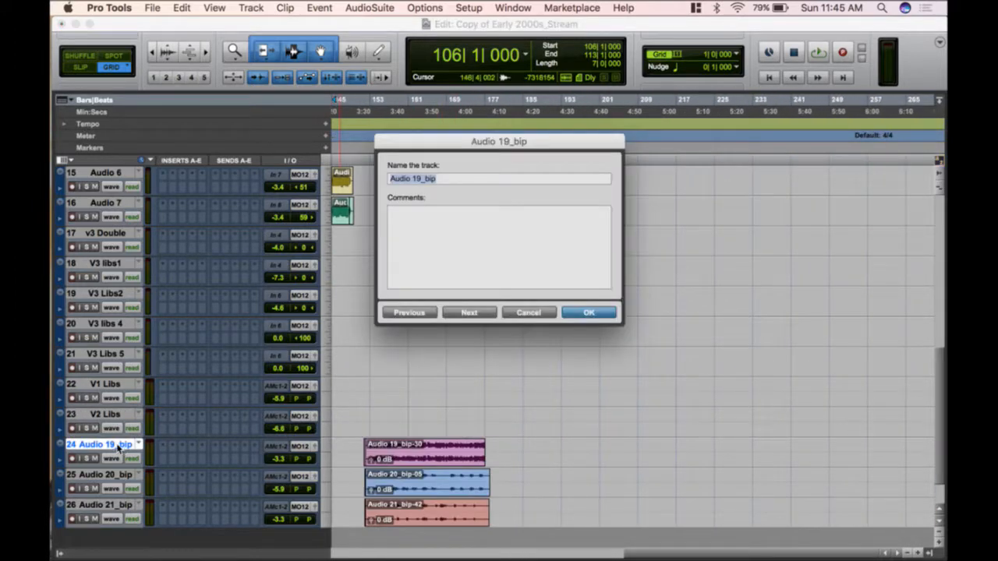
{"action": "type", "text": "V4 Lead"}
{"action": "key", "text": "Return"}
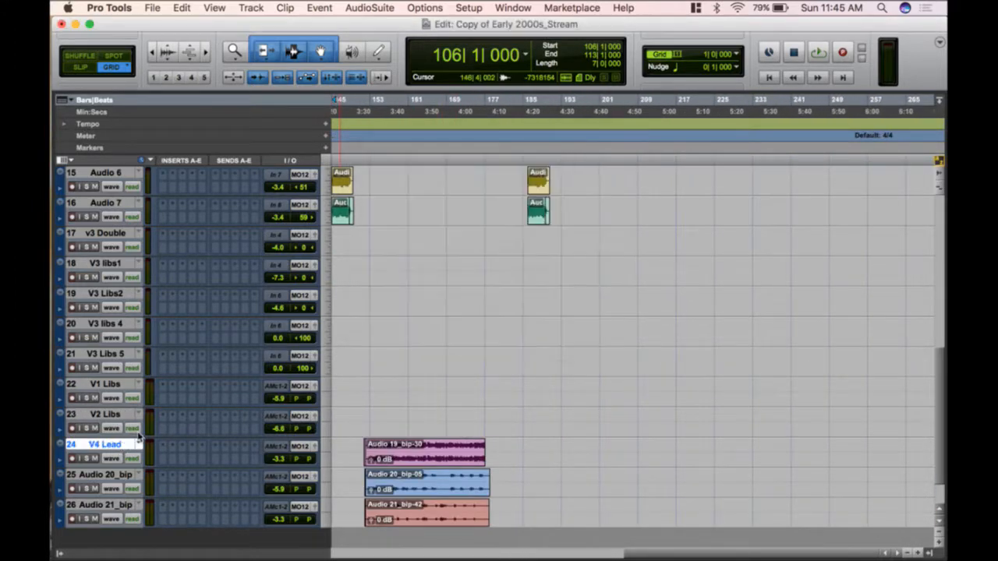
{"action": "left_click_drag", "start_coordinate": [122, 443], "coordinate": [194, 344]}
{"action": "scroll", "coordinate": [204, 460], "scroll_direction": "down", "scroll_amount": 10}
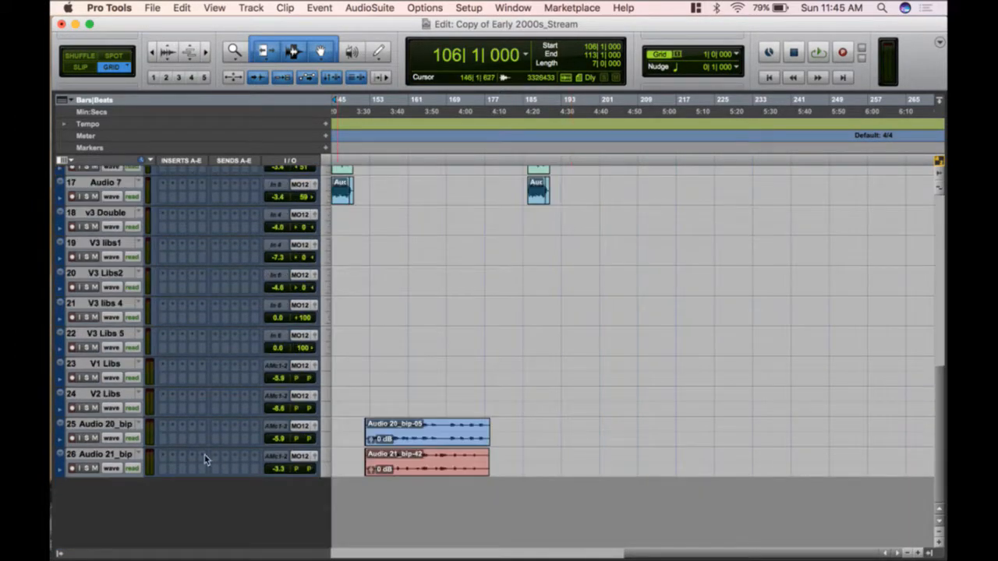
- Rename the Audio 20_bip track as V4 Libs1 and the Audio 21_bip track as V4 Libs2
{"action": "double_click", "coordinate": [129, 427]}
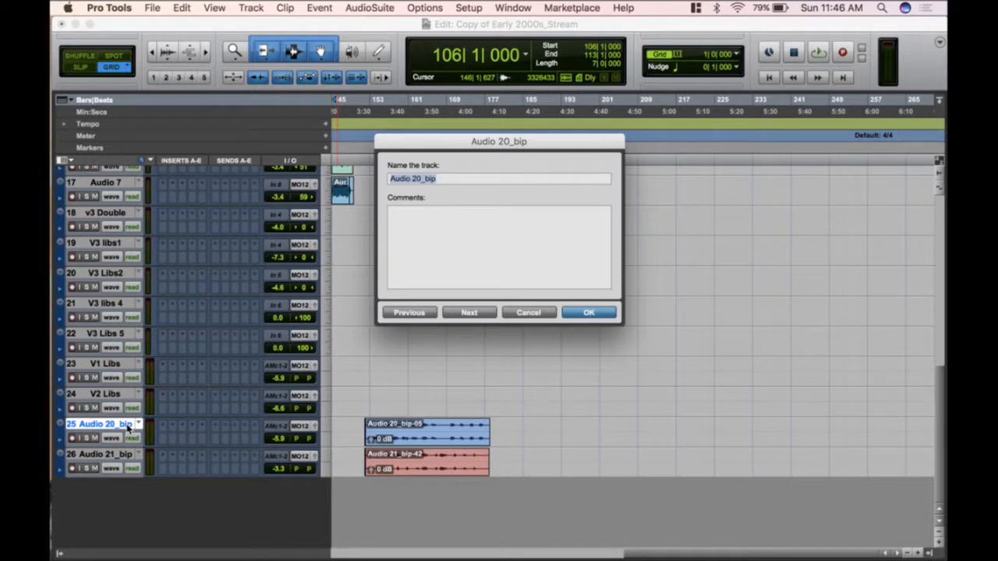
{"action": "type", "text": "V4 Libs1"}
{"action": "key", "text": "Return"}
{"action": "double_click", "coordinate": [119, 454]}
{"action": "type", "text": "V"}
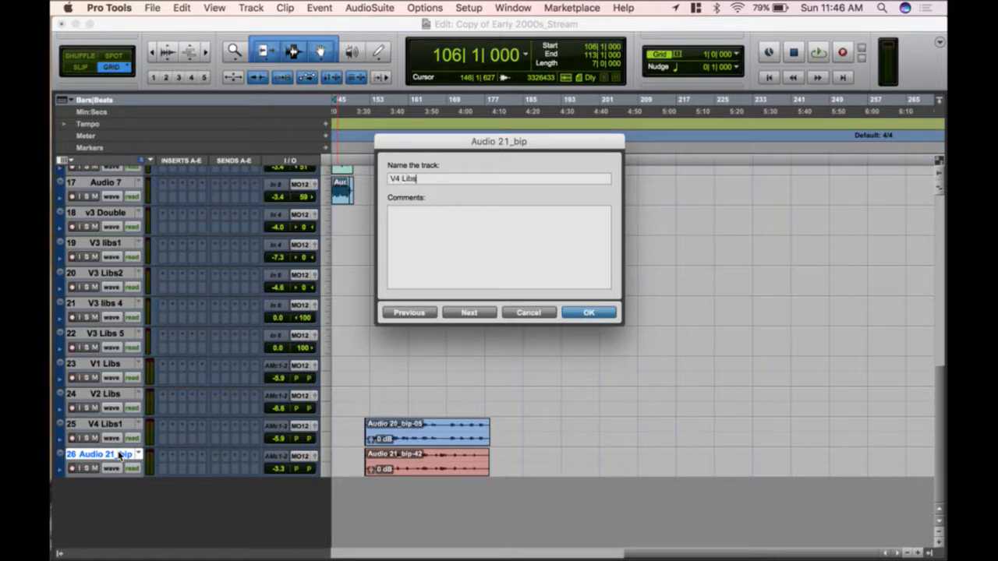
{"action": "key", "text": "Return"}
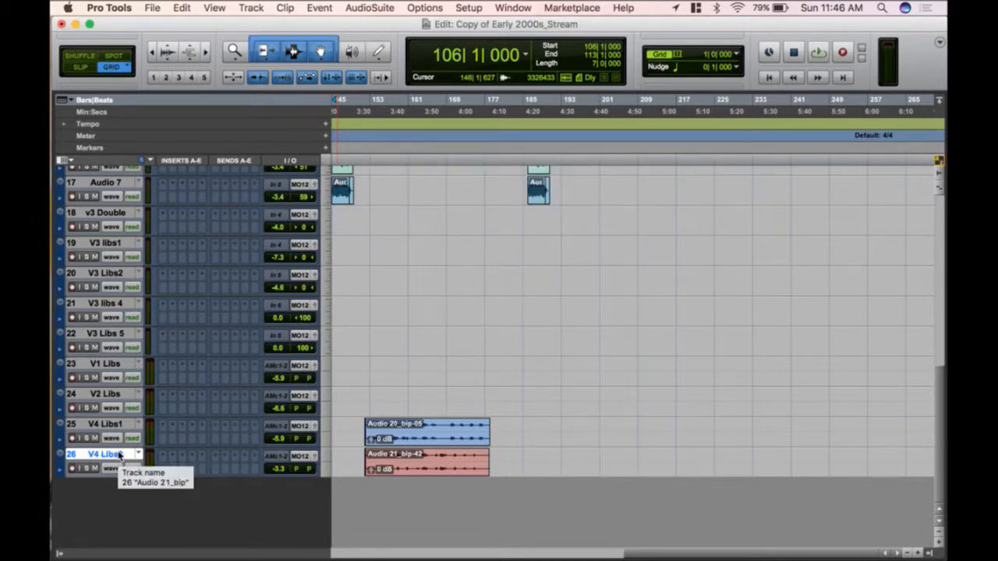
- Re-enter V1 Libs as the name of track 23
{"action": "double_click", "coordinate": [110, 365]}
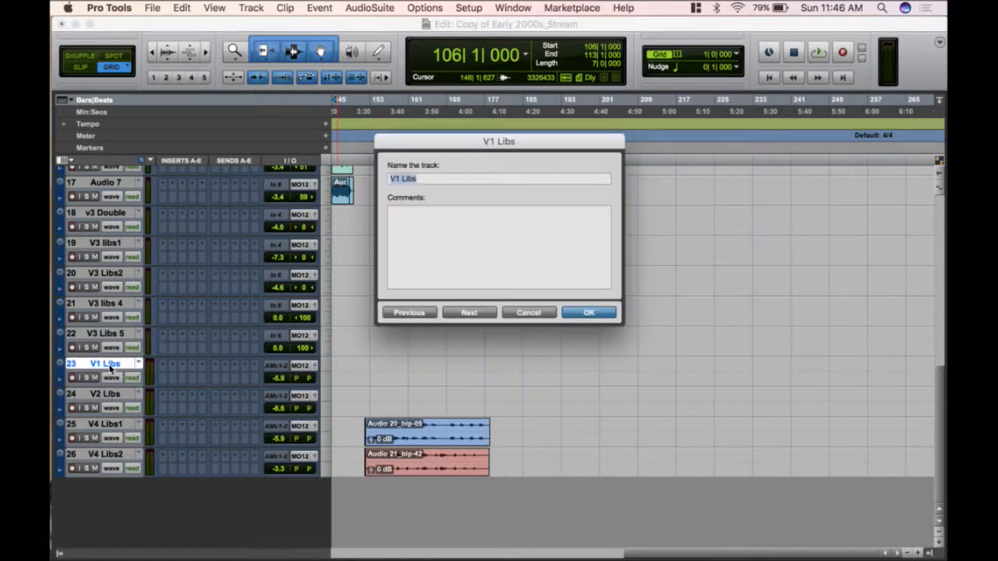
{"action": "type", "text": "V"}
{"action": "type", "text": "1 Libs"}
{"action": "key", "text": "super+Right"}
{"action": "left_click", "coordinate": [590, 313]}
- Play the song from bar 39 to listen to the unnamed hook vocal tracks
{"action": "scroll", "coordinate": [503, 398], "scroll_direction": "left", "scroll_amount": 10}
{"action": "scroll", "coordinate": [503, 397], "scroll_direction": "up", "scroll_amount": 1}
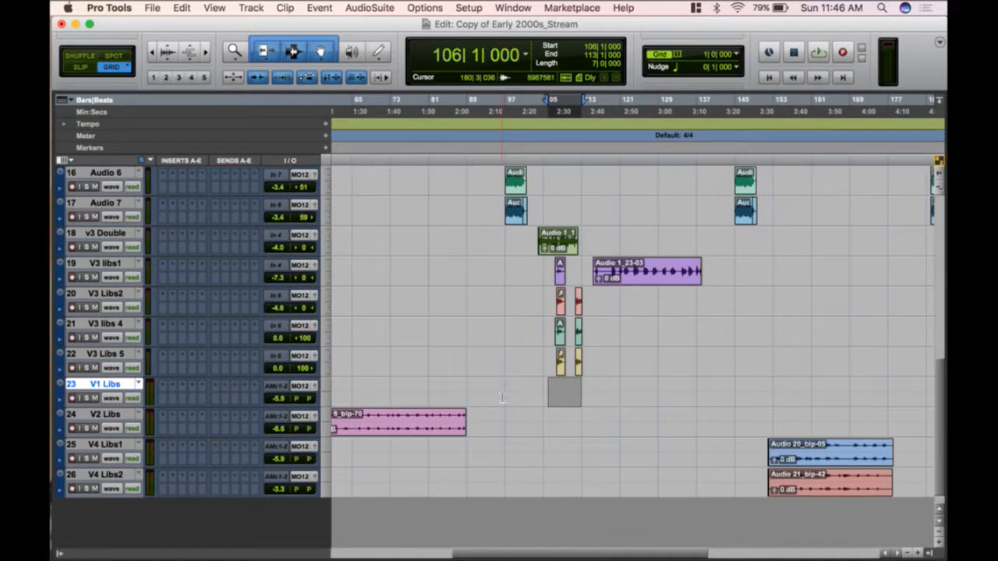
{"action": "scroll", "coordinate": [503, 398], "scroll_direction": "up", "scroll_amount": 15}
{"action": "scroll", "coordinate": [503, 398], "scroll_direction": "left", "scroll_amount": 8}
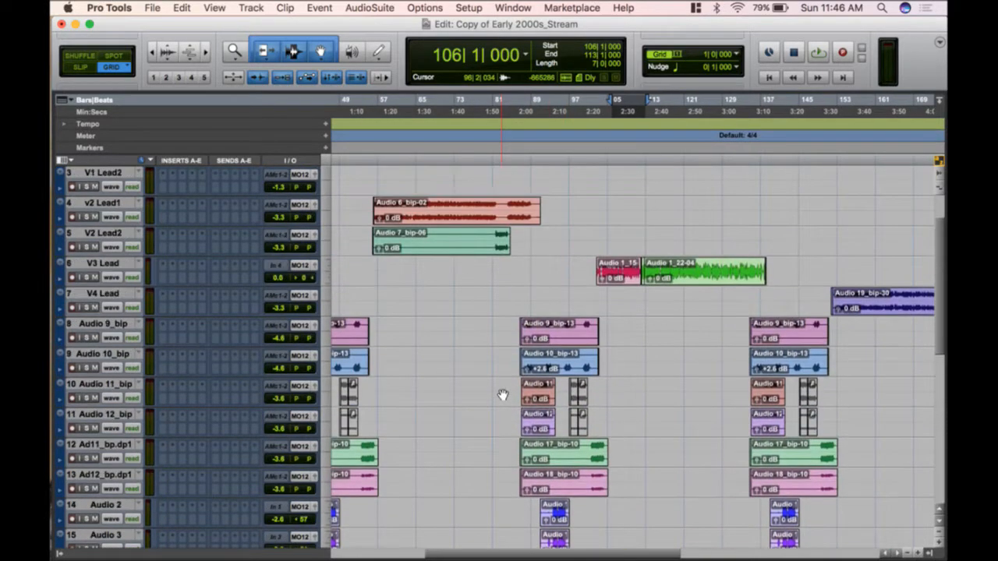
{"action": "left_click", "coordinate": [513, 102]}
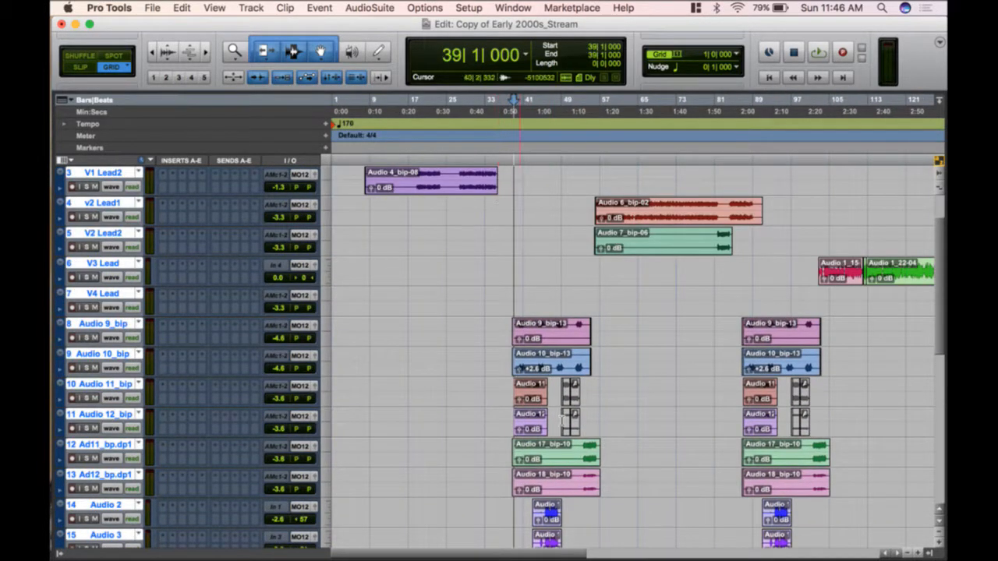
{"action": "key", "text": "super+bracketright"}
{"action": "key", "text": "super+bracketright"}
{"action": "key", "text": "super+bracketright"}
{"action": "key", "text": "super+bracketright"}
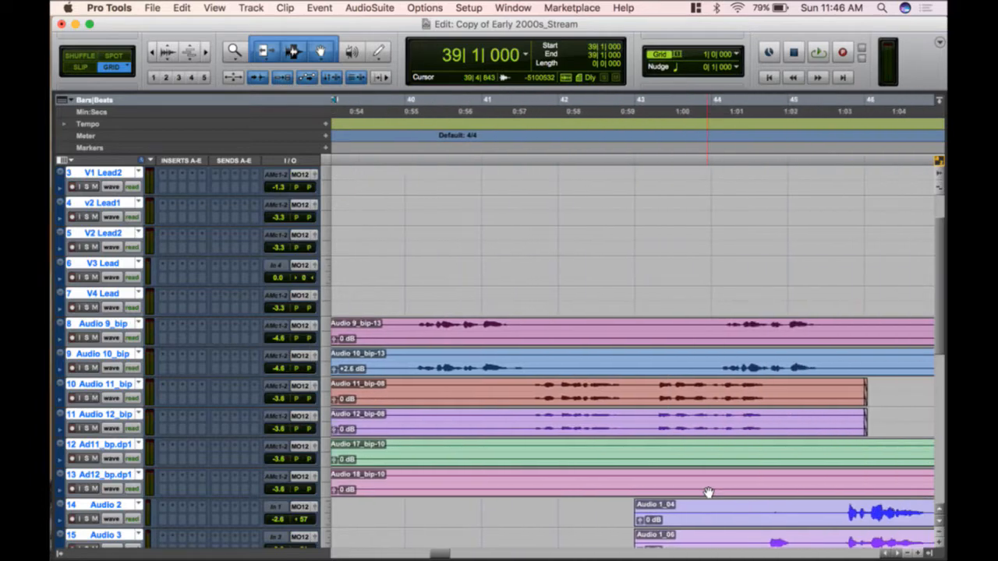
{"action": "key", "text": "space"}
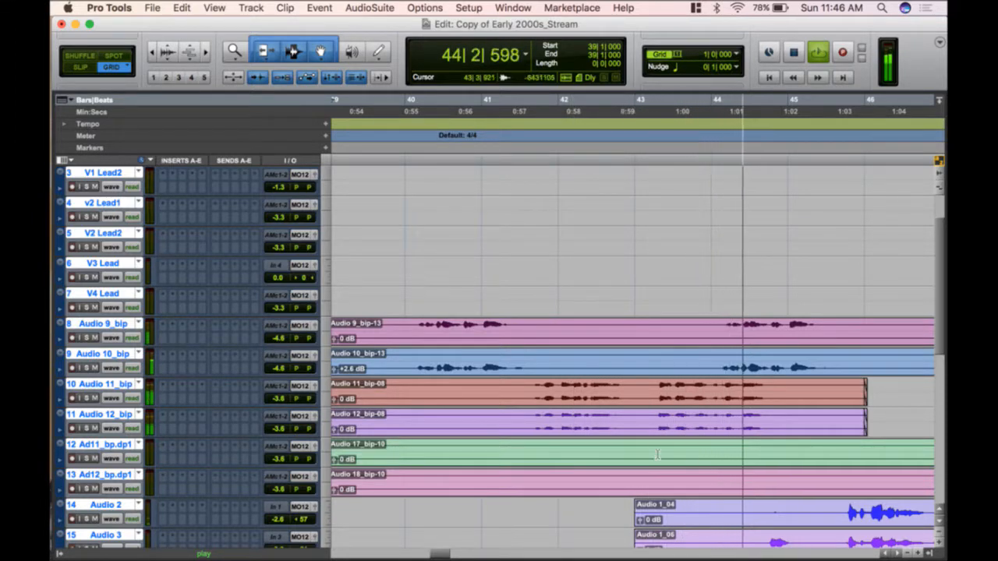
{"action": "key", "text": "space"}
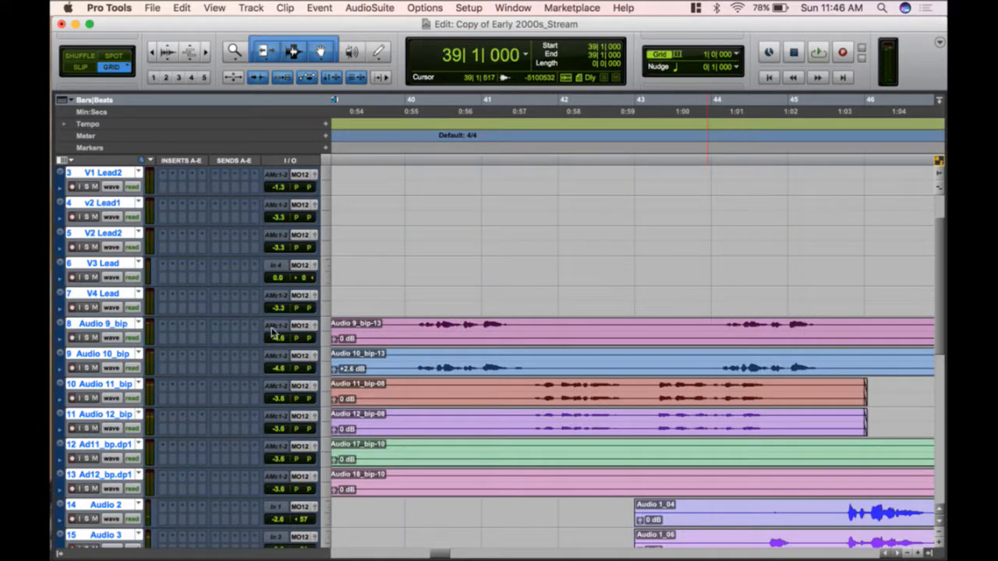
- Rename the Audio 9_bip track as Hook L and the Audio 10_bip track as Hook R
{"action": "left_click_drag", "start_coordinate": [406, 325], "coordinate": [544, 365]}
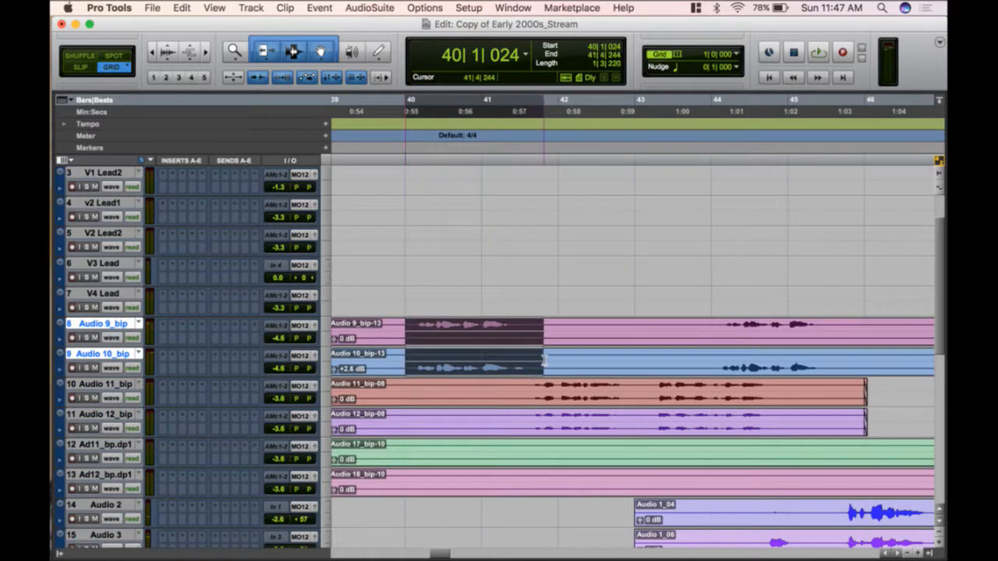
{"action": "double_click", "coordinate": [124, 324]}
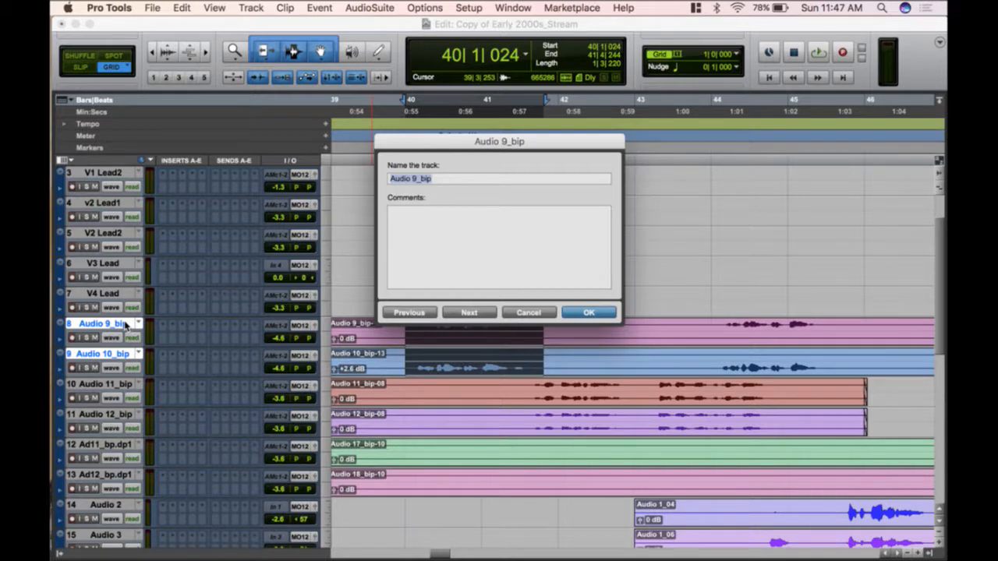
{"action": "type", "text": "Hook L"}
{"action": "key", "text": "super+Right"}
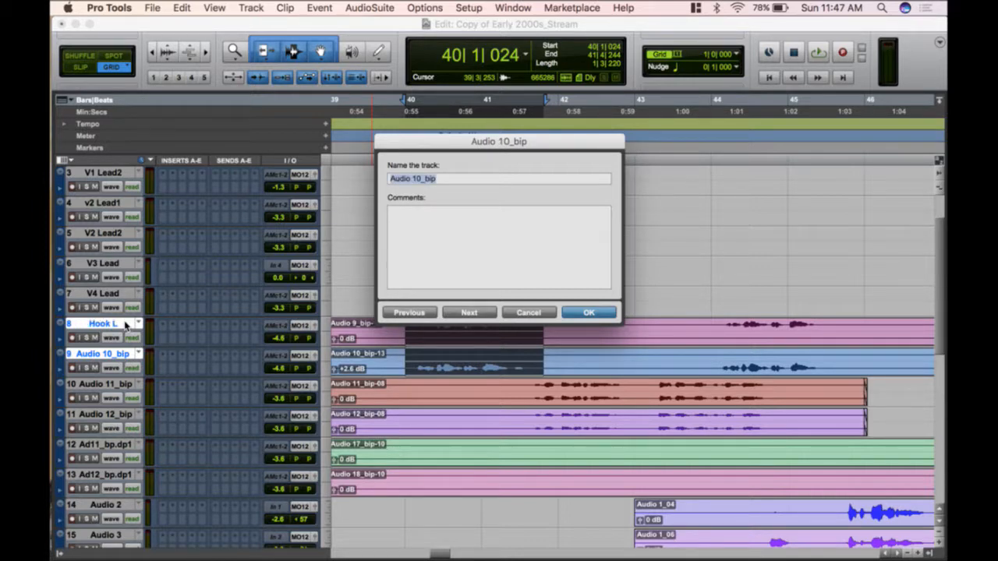
{"action": "type", "text": "Hook R"}
{"action": "key", "text": "Return"}
- Audition the vocals on Audio 11_bip and Audio 12_bip, and rename these tracks as Hook Lead and Hook Double
{"action": "left_click_drag", "start_coordinate": [535, 383], "coordinate": [808, 425]}
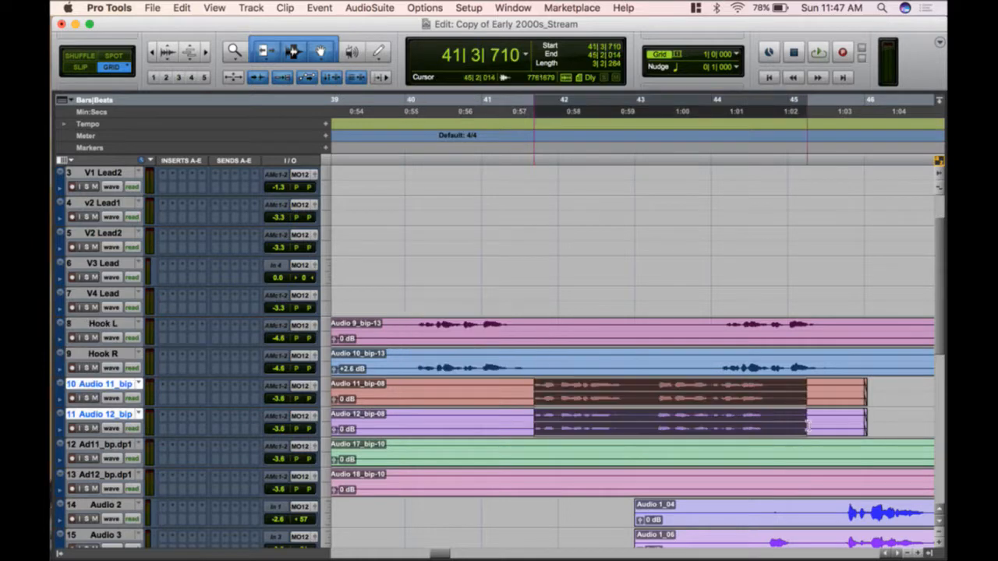
{"action": "key", "text": "space"}
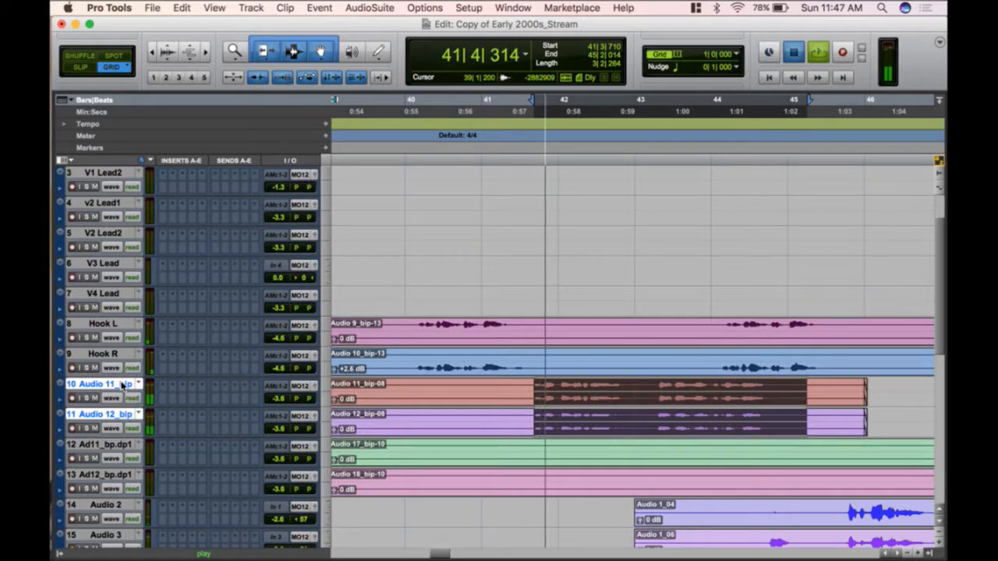
{"action": "double_click", "coordinate": [123, 385]}
{"action": "type", "text": "Hook"}
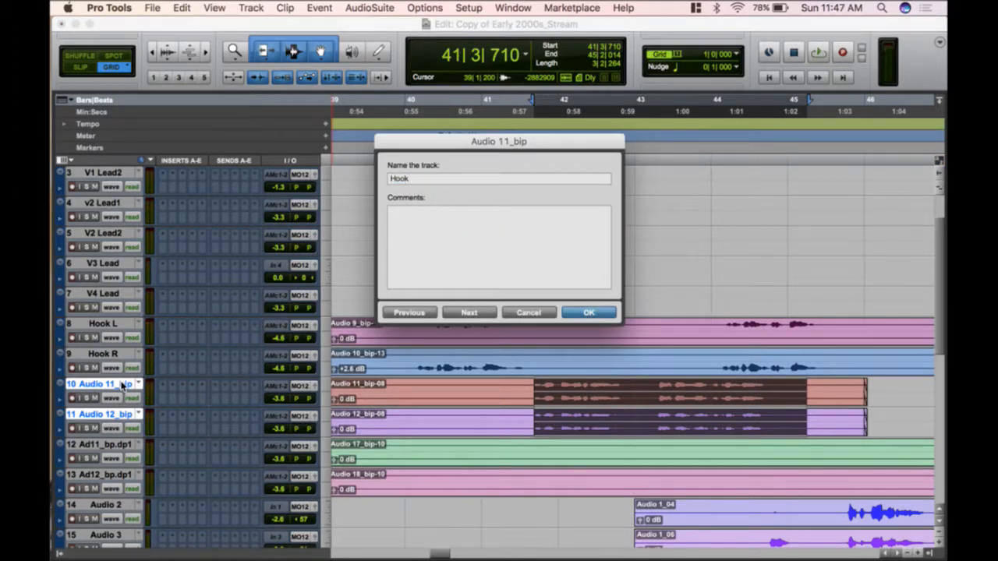
{"action": "type", "text": " Lead"}
{"action": "key", "text": "super+Right"}
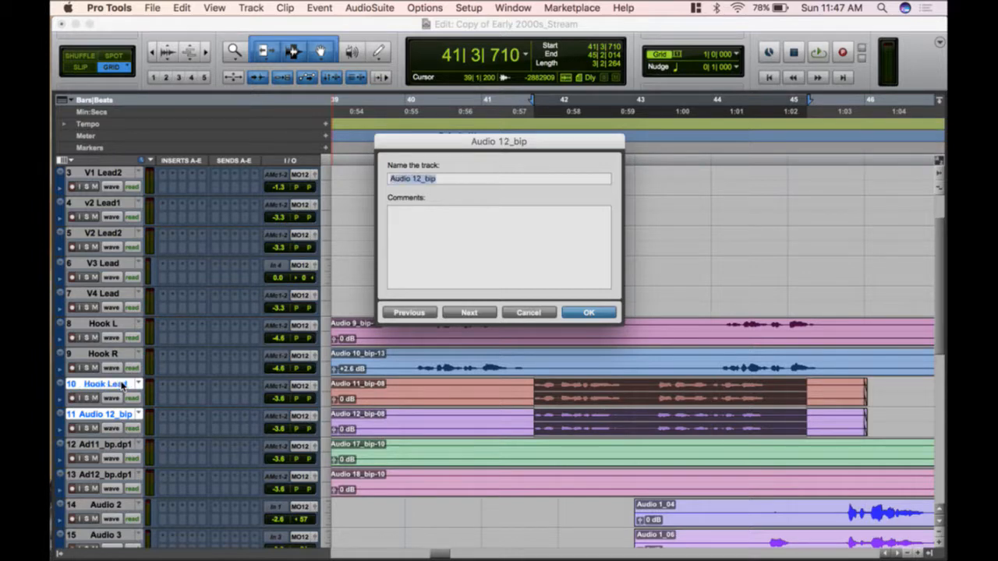
{"action": "type", "text": "Hook Double"}
{"action": "key", "text": "Return"}
- Play the vocals on the Audio 11_bip.dup1 and Audio 12_bip.dup1 tracks from bar 53 to identify their parts
{"action": "scroll", "coordinate": [572, 425], "scroll_direction": "right", "scroll_amount": 10}
{"action": "scroll", "coordinate": [572, 425], "scroll_direction": "down", "scroll_amount": 4}
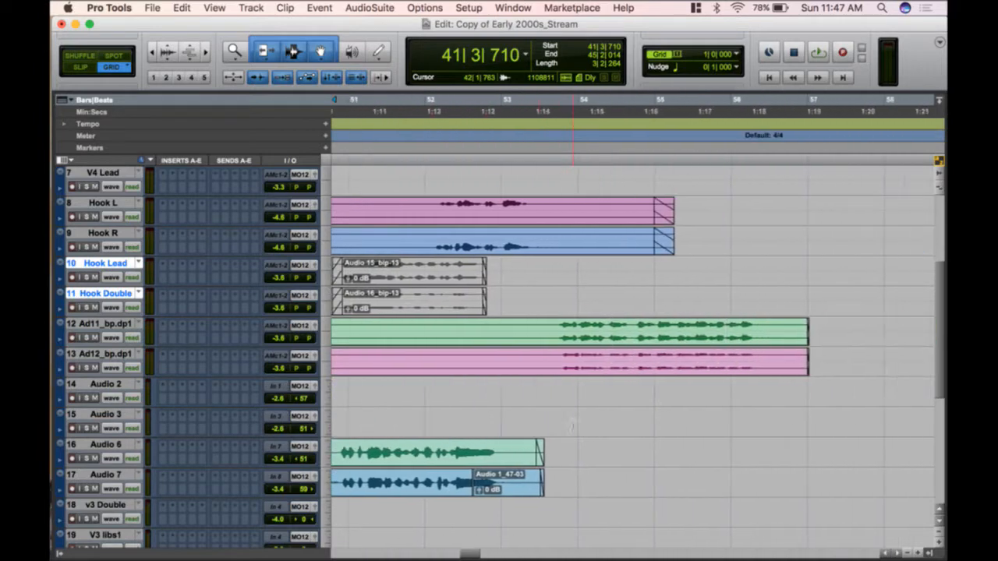
{"action": "scroll", "coordinate": [572, 425], "scroll_direction": "right", "scroll_amount": 2}
{"action": "left_click_drag", "start_coordinate": [520, 328], "coordinate": [521, 359]}
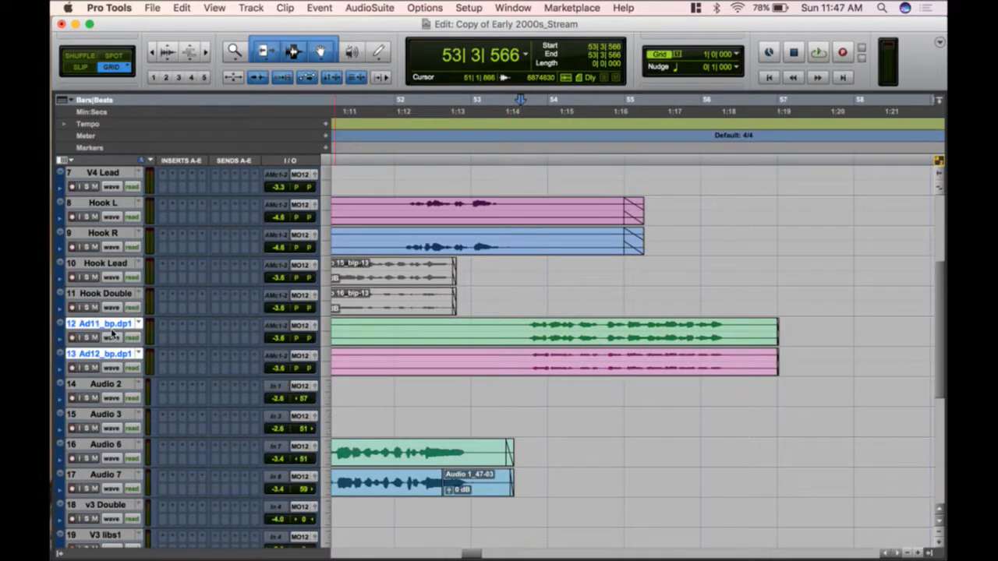
{"action": "key", "text": "space"}
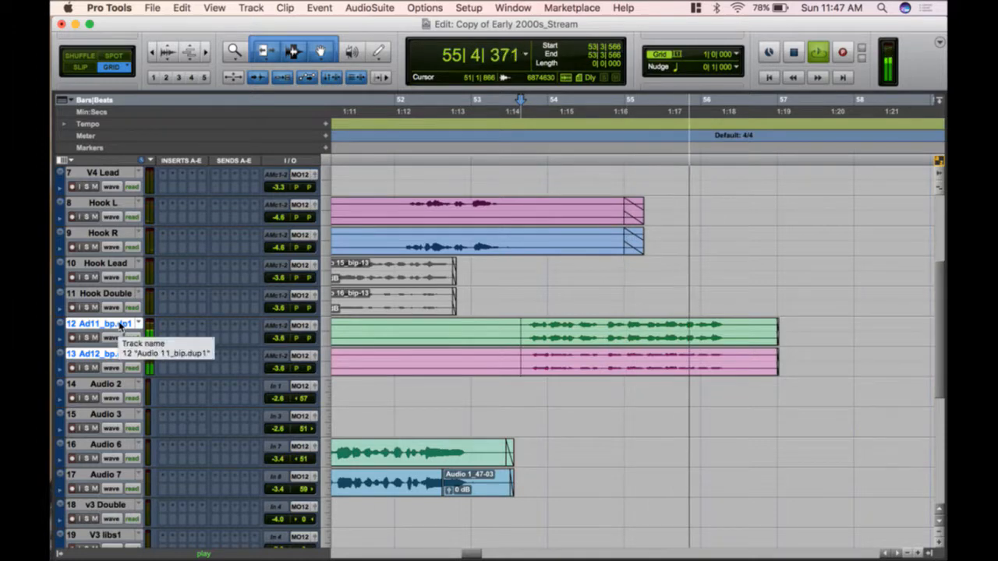
{"action": "double_click", "coordinate": [121, 326]}
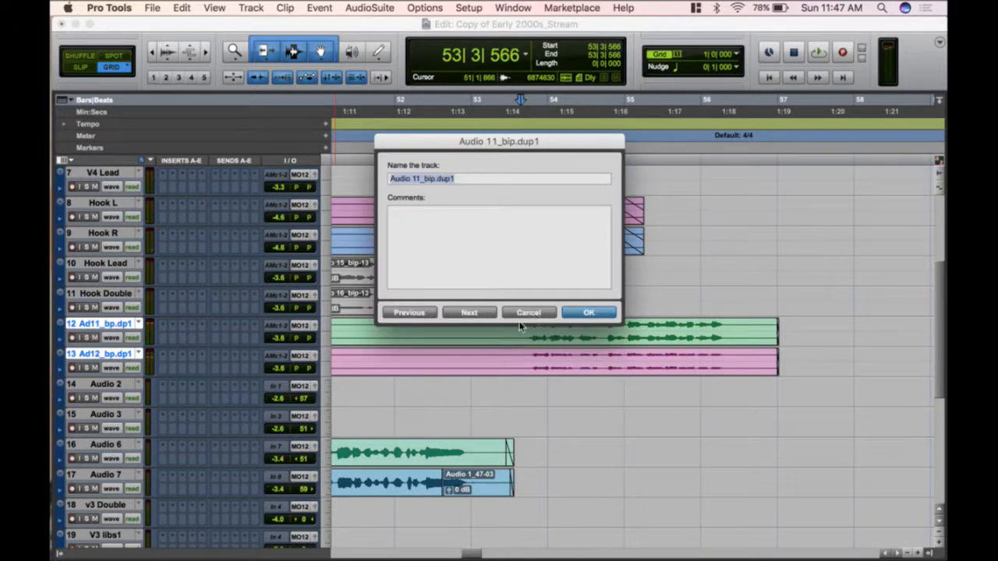
{"action": "left_click", "coordinate": [528, 312]}
- Listen from bar 44, and rename Audio 2 as Hook Lead 2 and Audio 3 as Hook lead 2 DBL
{"action": "key", "text": "r"}
{"action": "key", "text": "r"}
{"action": "key", "text": "r"}
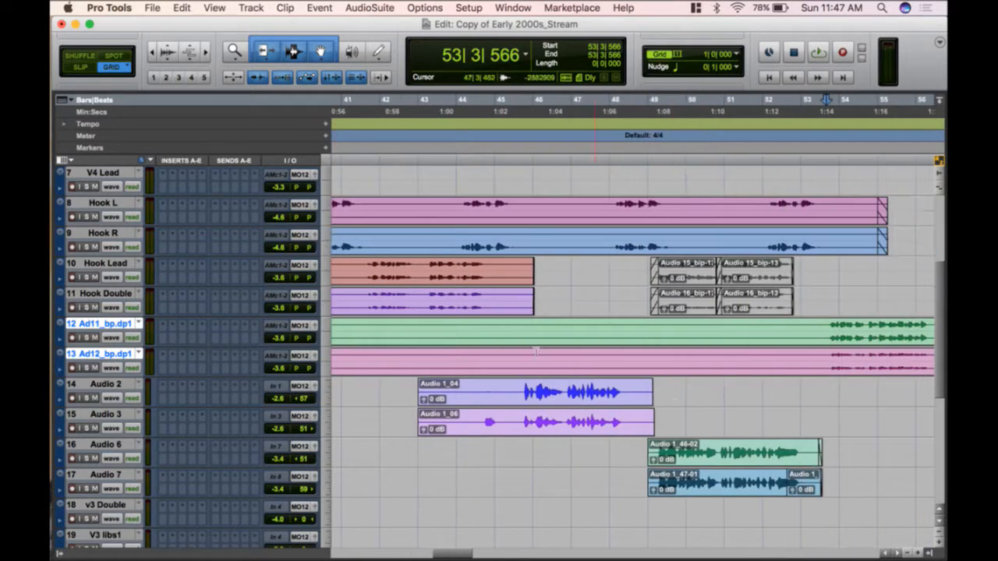
{"action": "left_click", "coordinate": [445, 156]}
{"action": "key", "text": "space"}
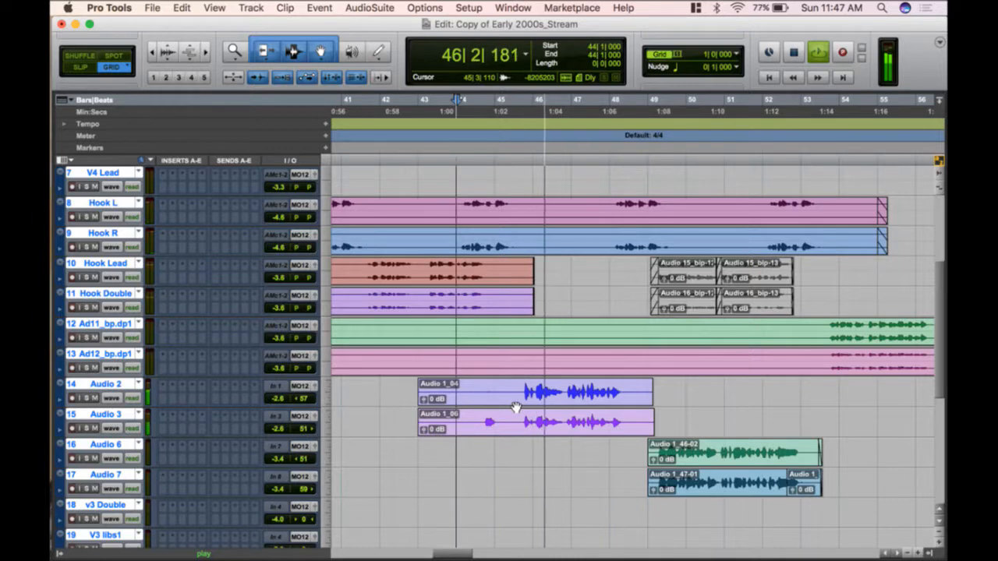
{"action": "key", "text": "space"}
{"action": "double_click", "coordinate": [105, 384]}
{"action": "type", "text": "Hook"}
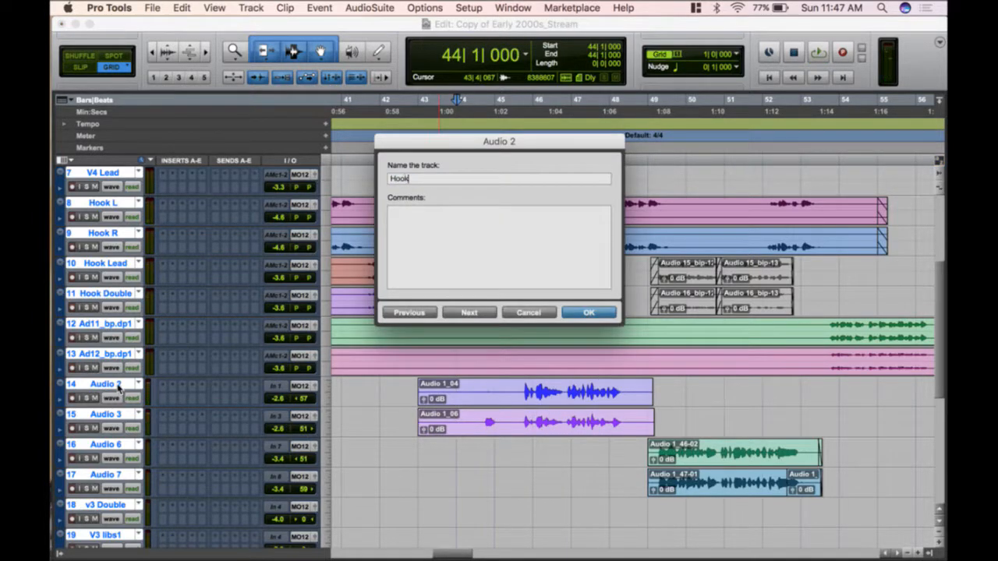
{"action": "type", "text": " Lead 2"}
{"action": "key", "text": "super+Right"}
{"action": "type", "text": "Hook lead "}
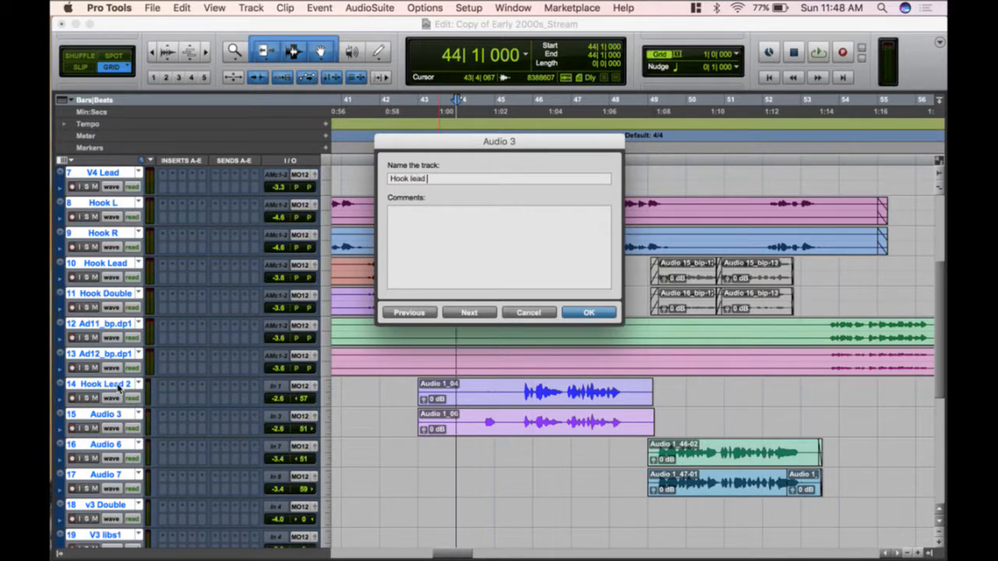
{"action": "type", "text": "2 DBL"}
{"action": "key", "text": "Return"}
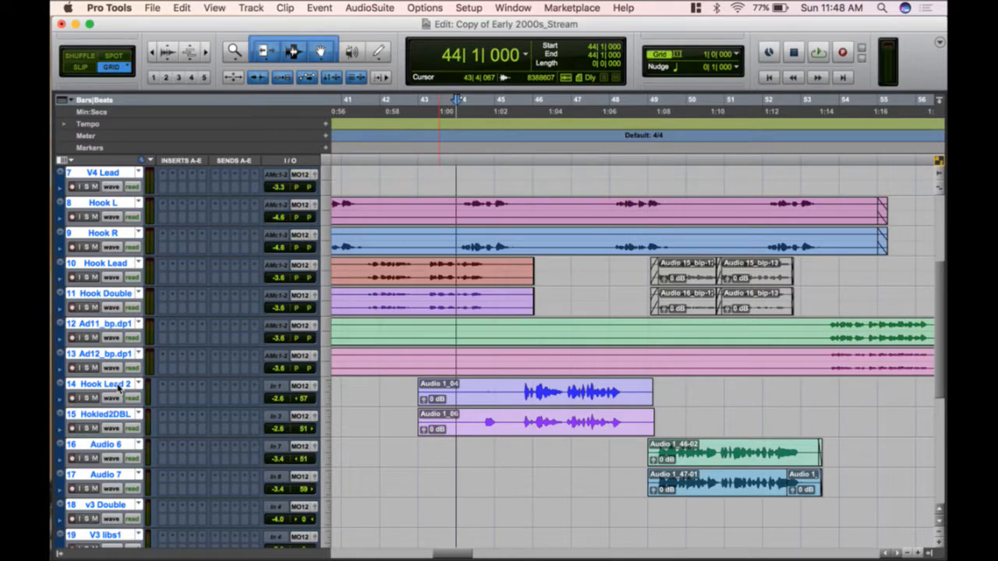
- Rename the Audio 6 track as Hook Lead 3 and the Audio 7 track as Hook Lead 3 DBL
{"action": "double_click", "coordinate": [99, 446]}
{"action": "type", "text": "Hoo"}
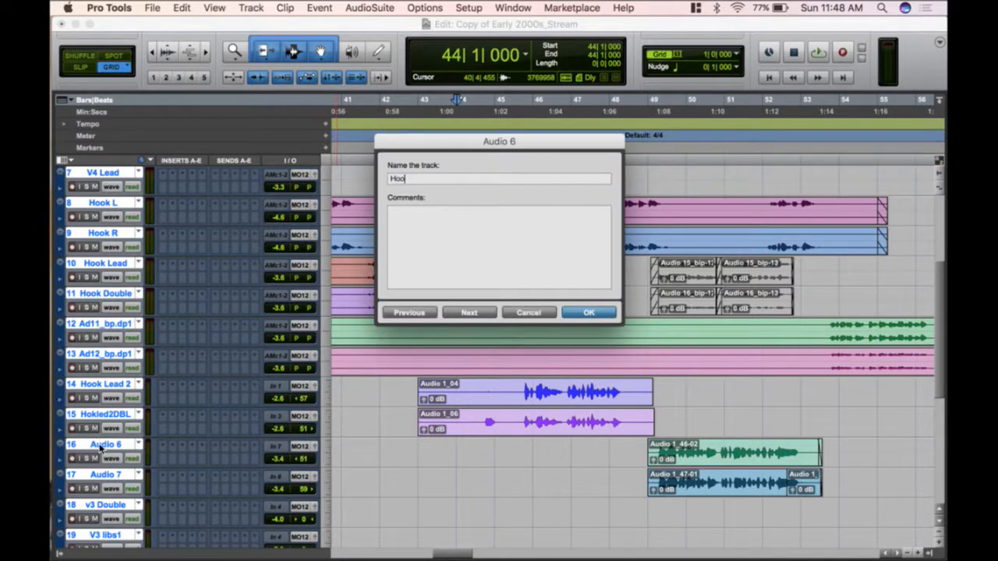
{"action": "type", "text": "k Lead 3"}
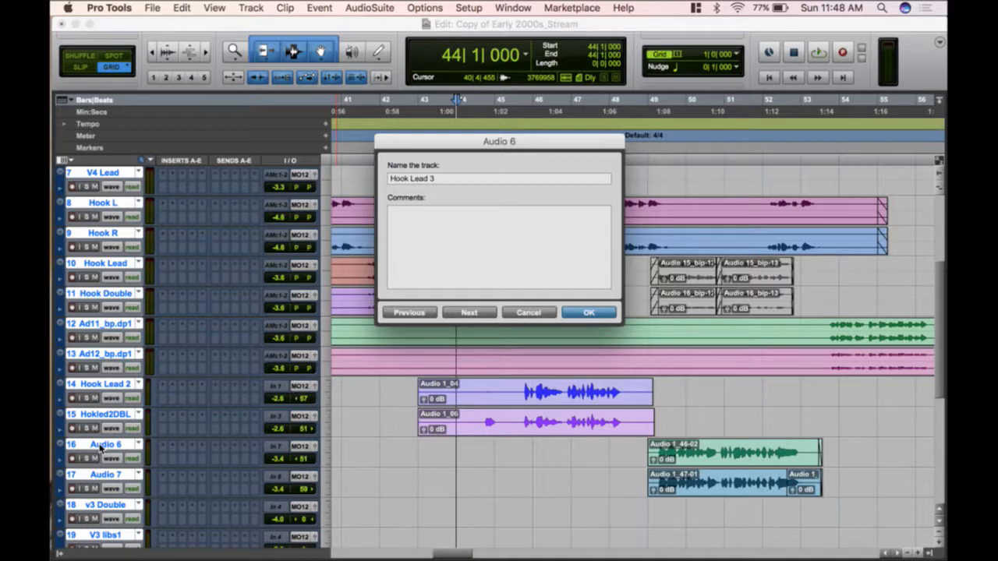
{"action": "key", "text": "super+Right"}
{"action": "type", "text": "Hook Lead 3 DBL"}
{"action": "key", "text": "Return"}
- Rename the Audio 11_bip.dup1 track as Hook Lead 4 and the track below it as Hook Lead 4 DBL
{"action": "scroll", "coordinate": [631, 438], "scroll_direction": "right", "scroll_amount": 5}
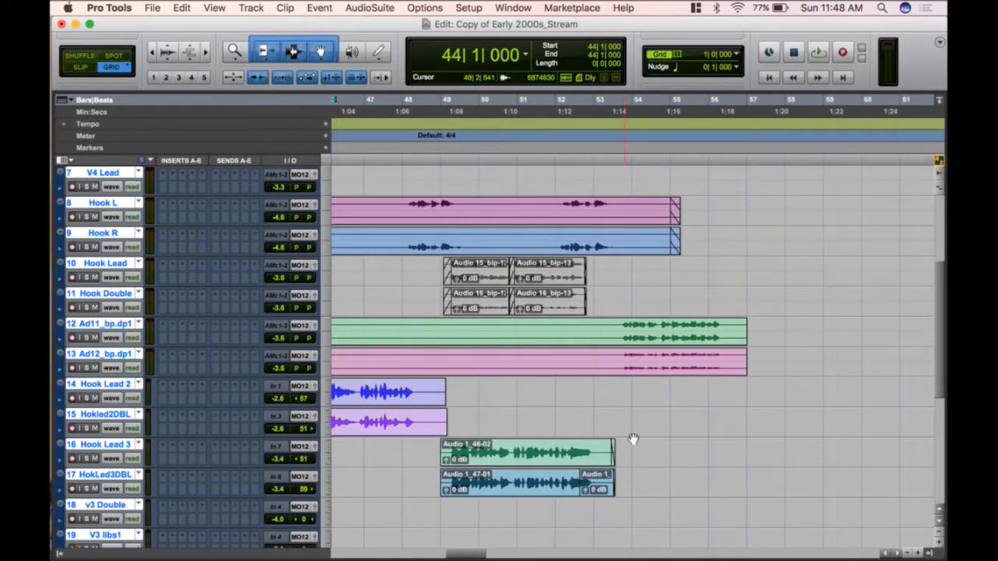
{"action": "double_click", "coordinate": [100, 326]}
{"action": "type", "text": "Hook Lead 4"}
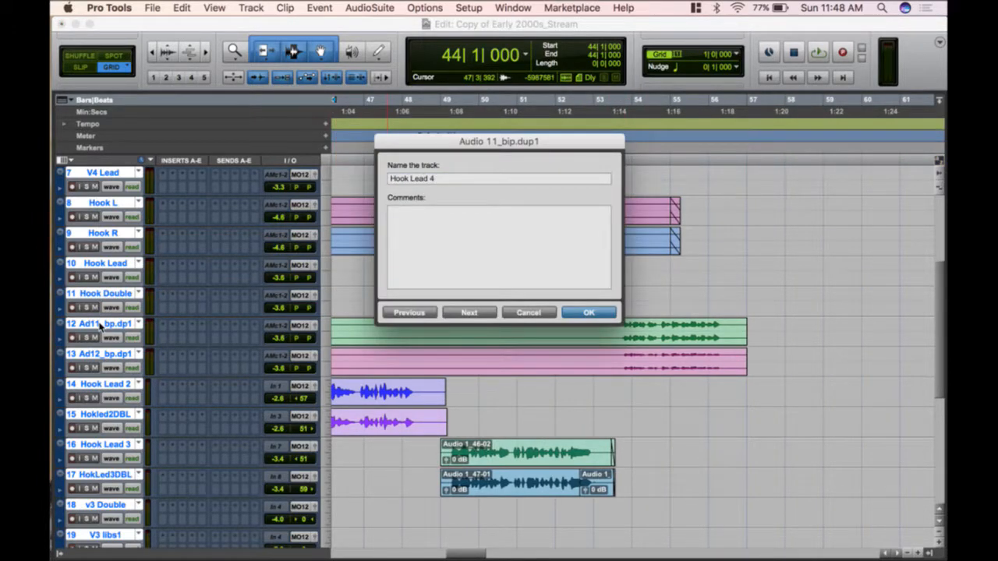
{"action": "key", "text": "super+Right"}
{"action": "type", "text": "Hook Lead 4 DBL"}
{"action": "key", "text": "Return"}
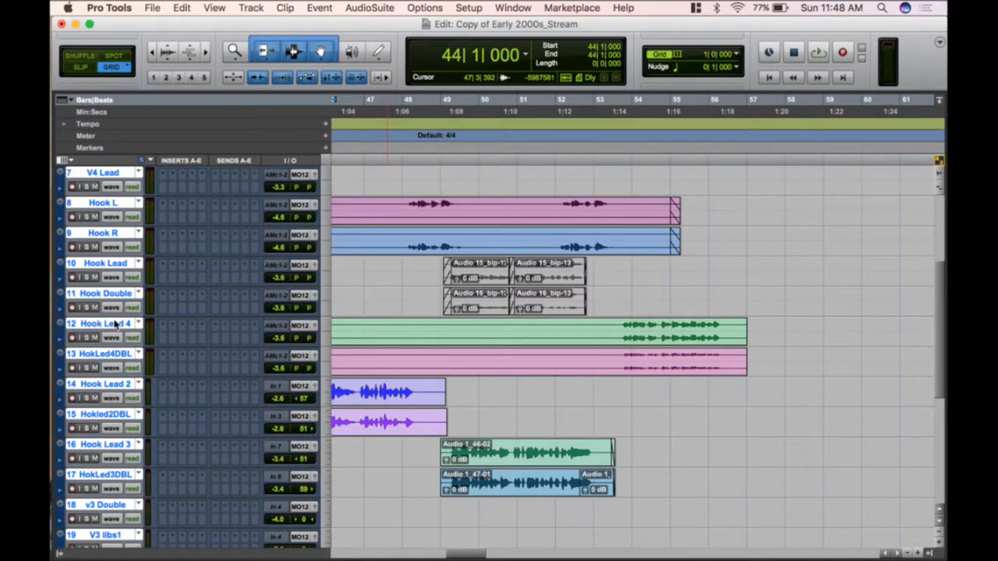
- Reorder the hook tracks so Hook Lead 2, 3 and 4 sit directly below Hook Lead, above the hook doubles
{"action": "scroll", "coordinate": [115, 325], "scroll_direction": "left", "scroll_amount": 10}
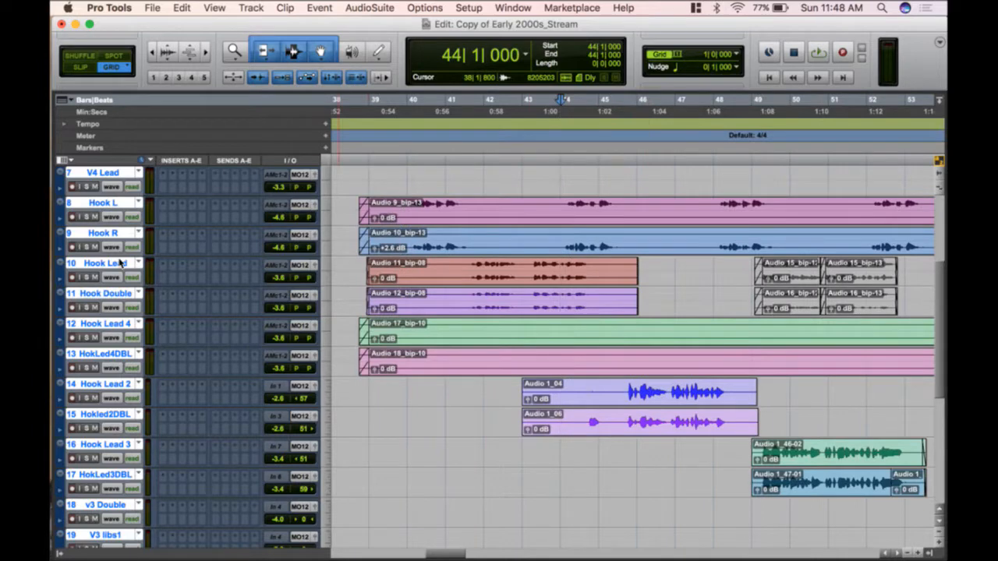
{"action": "left_click", "coordinate": [117, 294], "text": "super"}
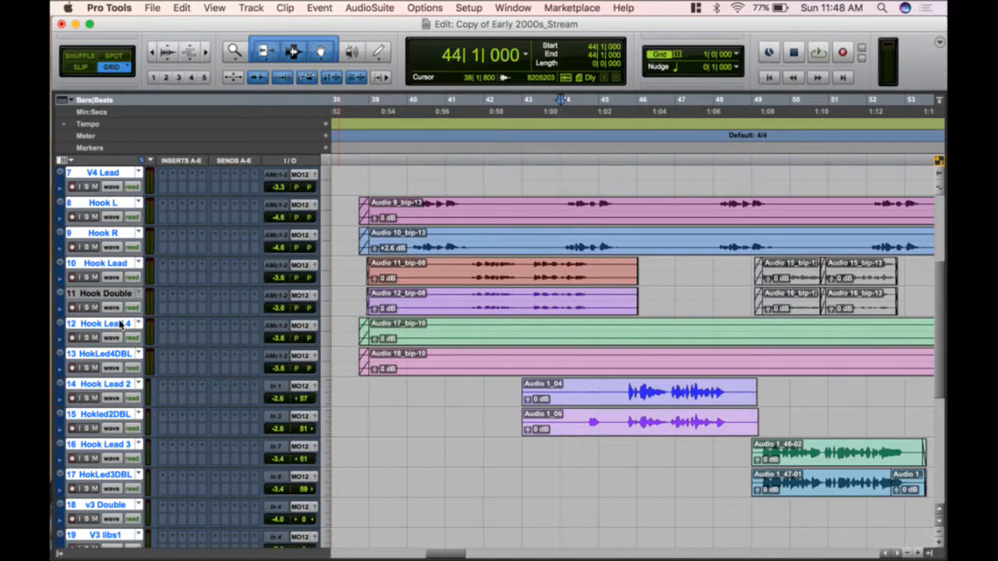
{"action": "left_click_drag", "start_coordinate": [120, 325], "coordinate": [122, 460]}
{"action": "left_click", "coordinate": [124, 417], "text": "super"}
{"action": "left_click_drag", "start_coordinate": [125, 417], "coordinate": [119, 290]}
{"action": "left_click", "coordinate": [124, 357], "text": "super"}
{"action": "scroll", "coordinate": [660, 338], "scroll_direction": "right", "scroll_amount": 4}
{"action": "scroll", "coordinate": [605, 343], "scroll_direction": "left", "scroll_amount": 2}
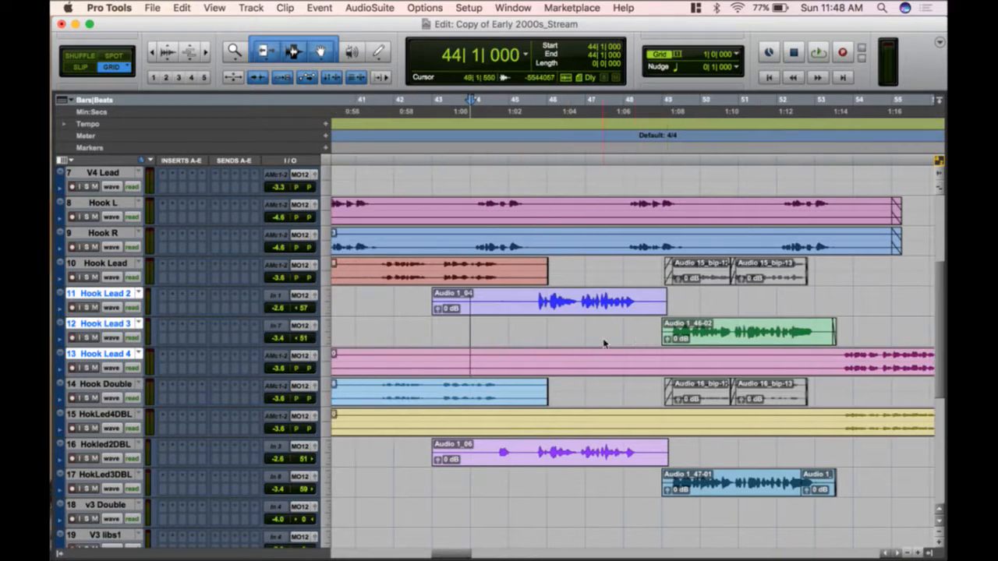
{"action": "key", "text": "super+bracketleft"}
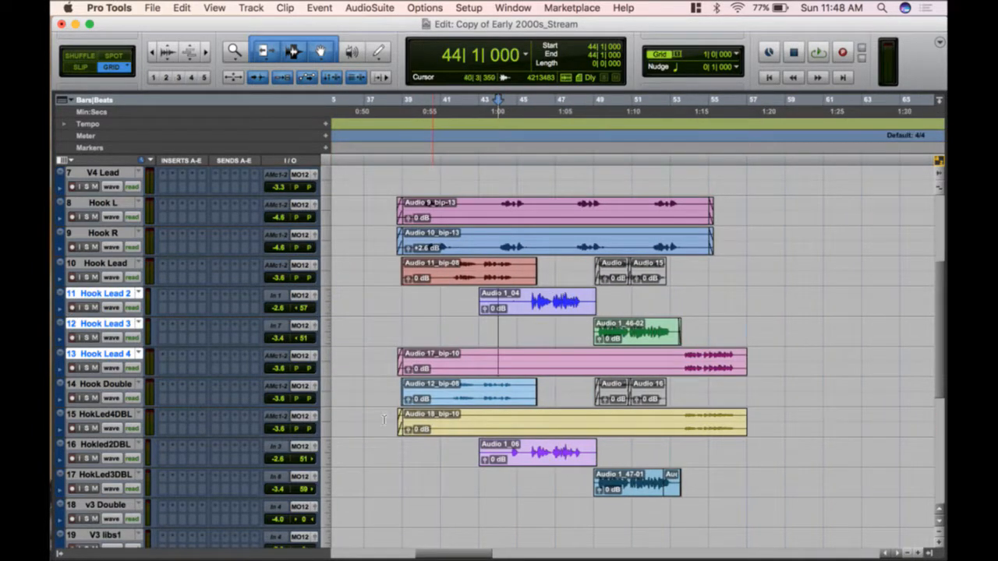
- Delete the muted clips around bars 49 to 52 on the Hook Lead and Hook Double tracks
{"action": "left_click_drag", "start_coordinate": [733, 399], "coordinate": [581, 400]}
{"action": "left_click", "coordinate": [582, 400]}
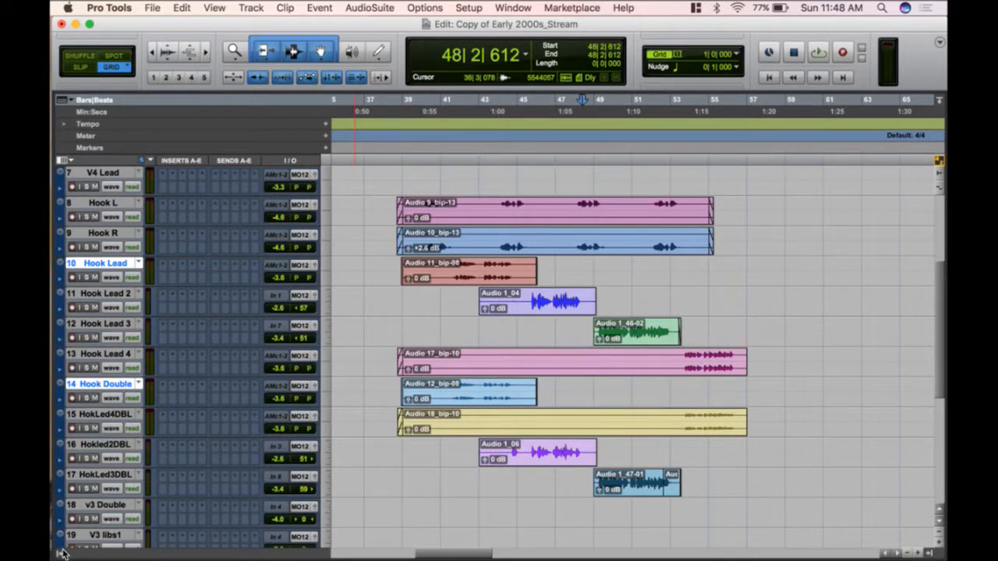
{"action": "left_click_drag", "start_coordinate": [631, 274], "coordinate": [691, 304]}
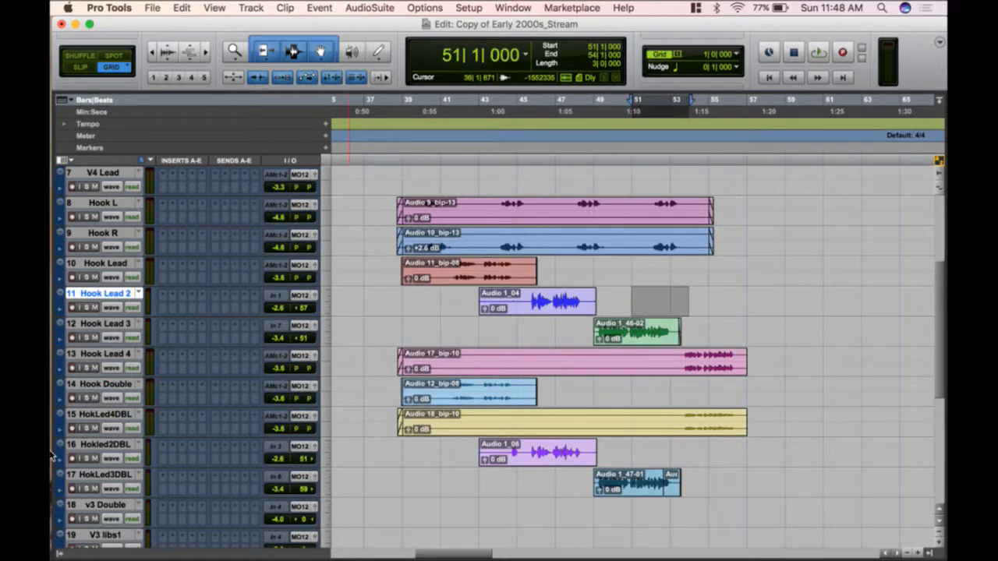
- Delete the session's track groups Group 1 and Group 2, showing the groups list only while doing so
{"action": "left_click", "coordinate": [60, 555]}
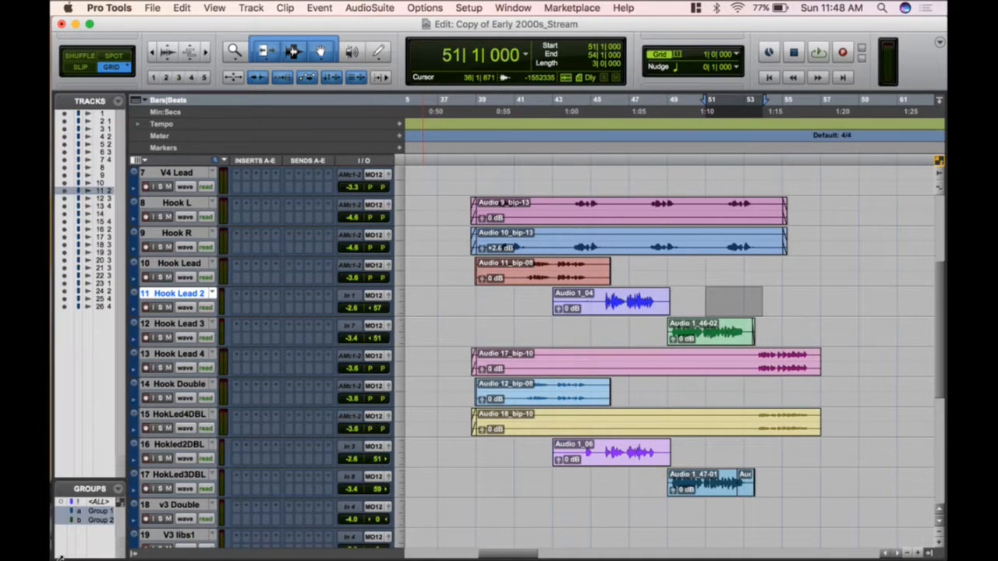
{"action": "left_click", "coordinate": [116, 488]}
{"action": "left_click", "coordinate": [205, 554]}
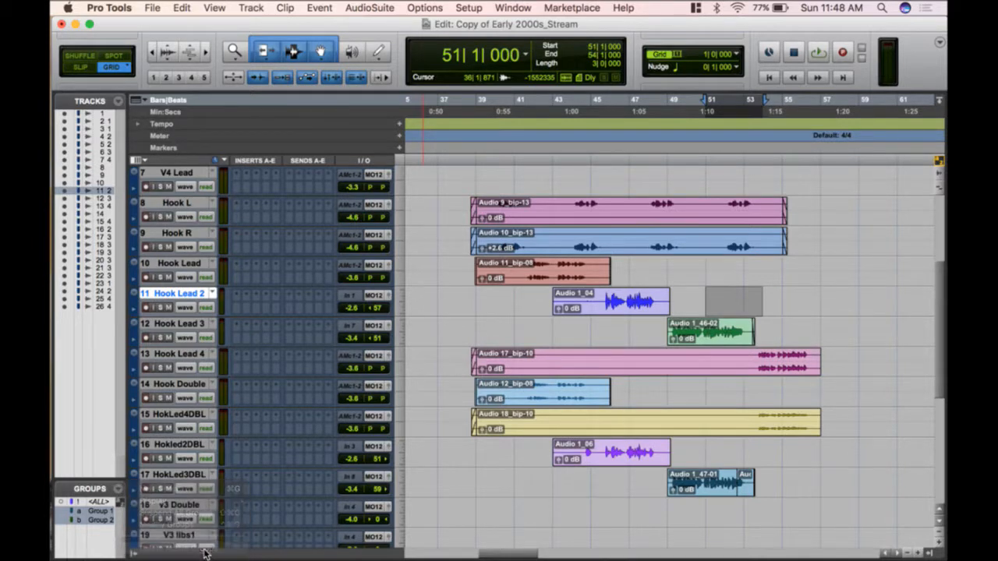
{"action": "left_click", "coordinate": [611, 257]}
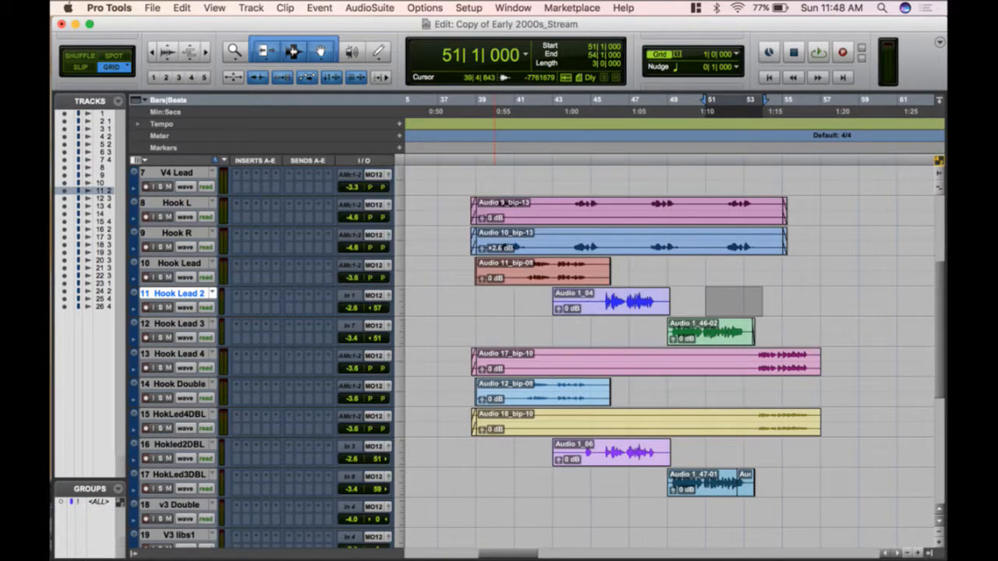
{"action": "left_click", "coordinate": [129, 555]}
{"action": "left_click", "coordinate": [737, 394]}
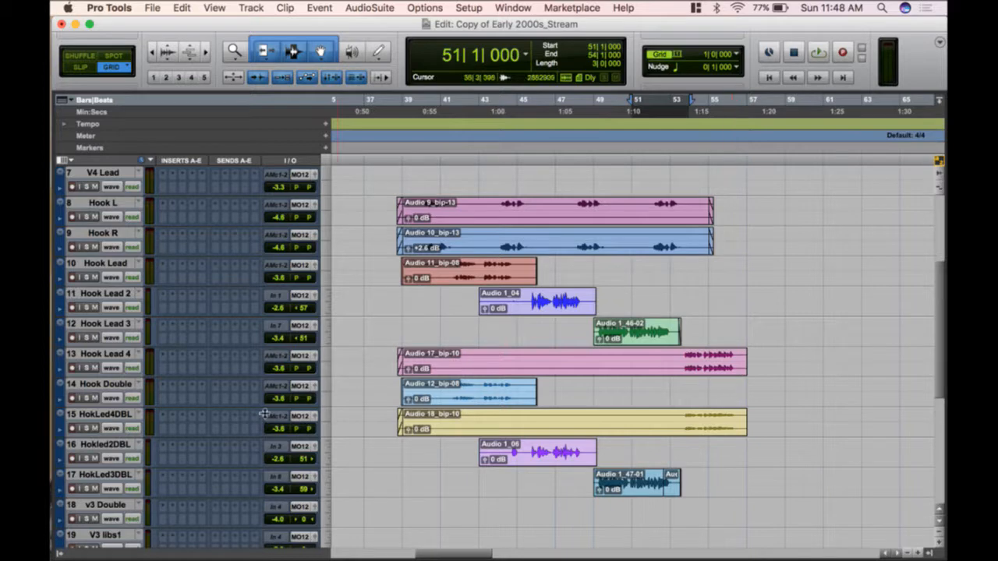
- Move the HokLed4DBL track directly below HokLed3DBL so the hook doubles run in numerical order
{"action": "left_click", "coordinate": [123, 354]}
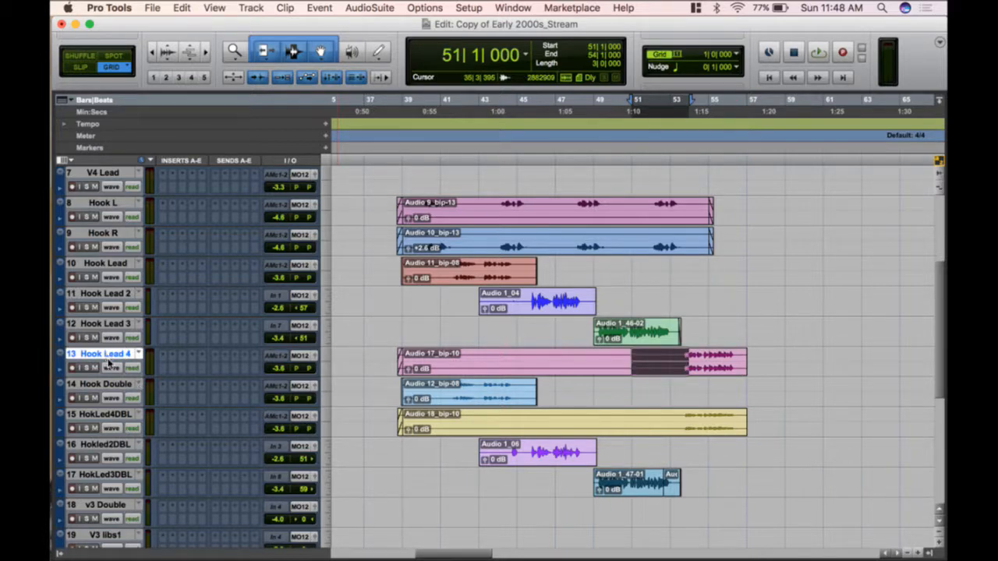
{"action": "left_click_drag", "start_coordinate": [137, 412], "coordinate": [129, 479]}
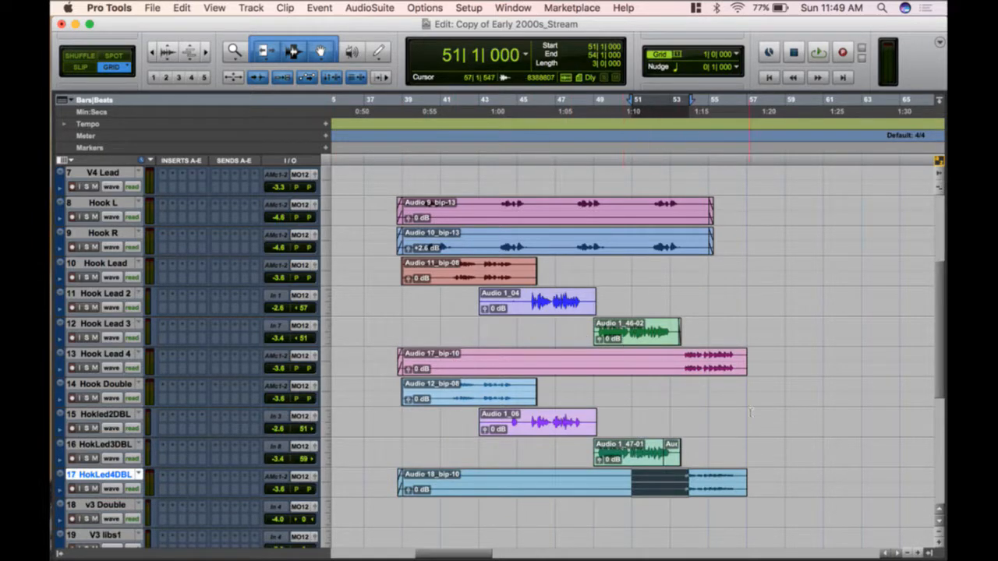
- Create one new stereo Aux Input track directly below the V4 Lead track
{"action": "key", "text": "super+bracketleft"}
{"action": "key", "text": "super+bracketleft"}
{"action": "scroll", "coordinate": [495, 406], "scroll_direction": "up", "scroll_amount": 4}
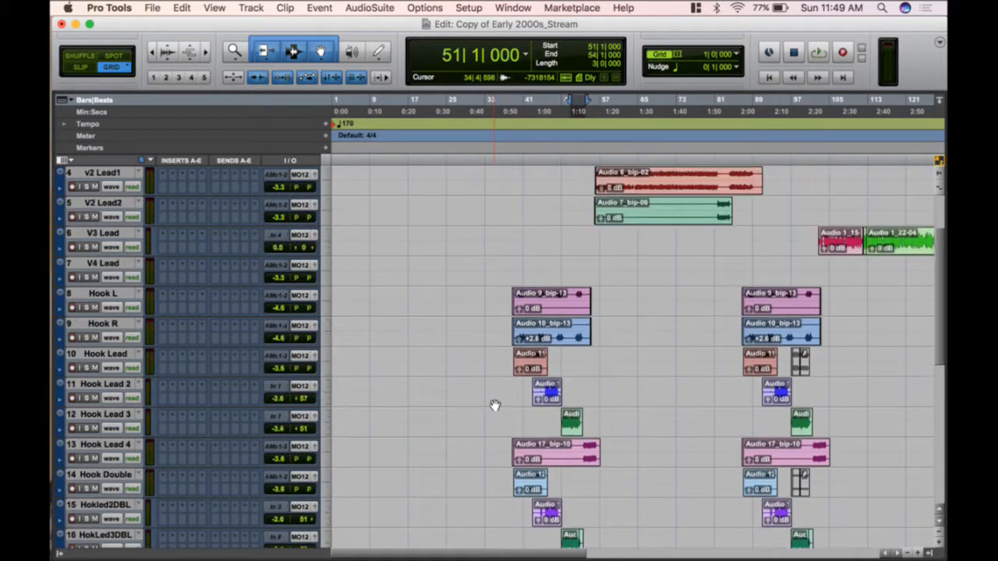
{"action": "key", "text": "super+bracketleft"}
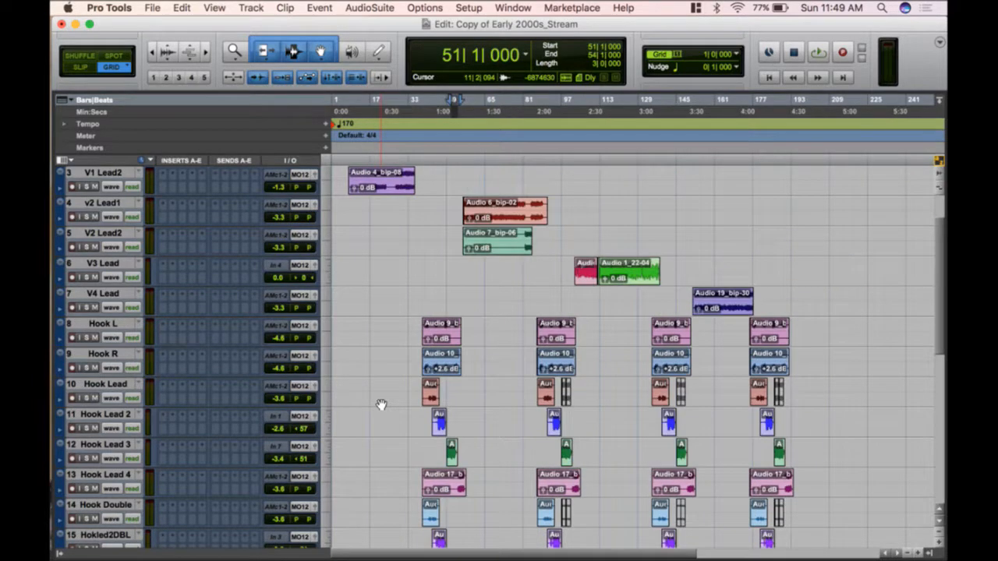
{"action": "scroll", "coordinate": [450, 430], "scroll_direction": "up", "scroll_amount": 2}
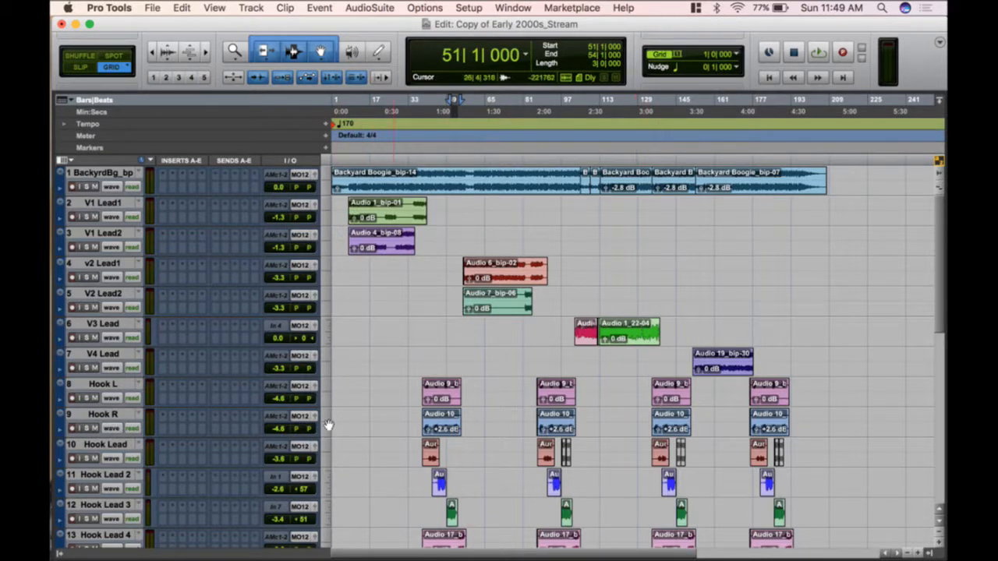
{"action": "right_click", "coordinate": [111, 353]}
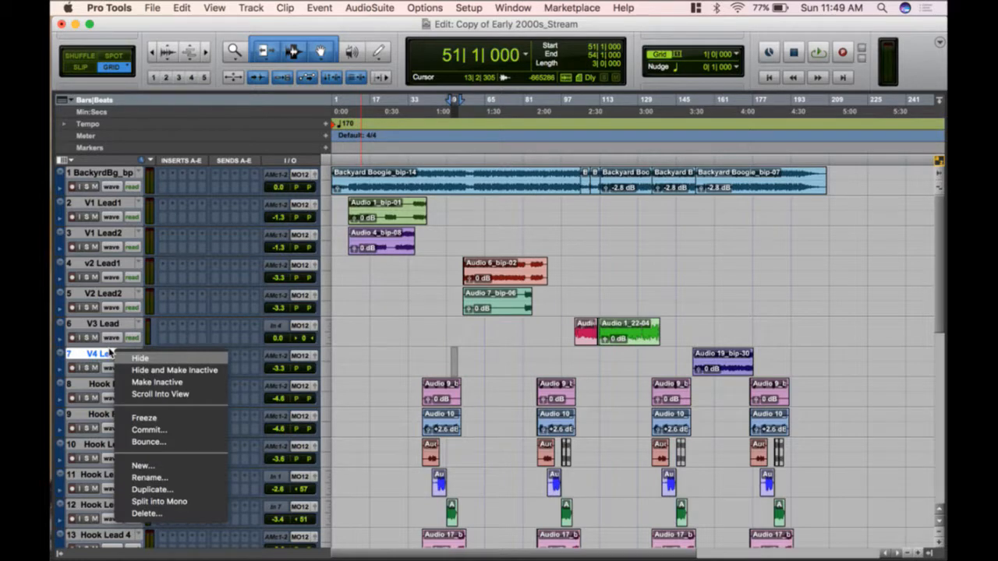
{"action": "left_click", "coordinate": [100, 352]}
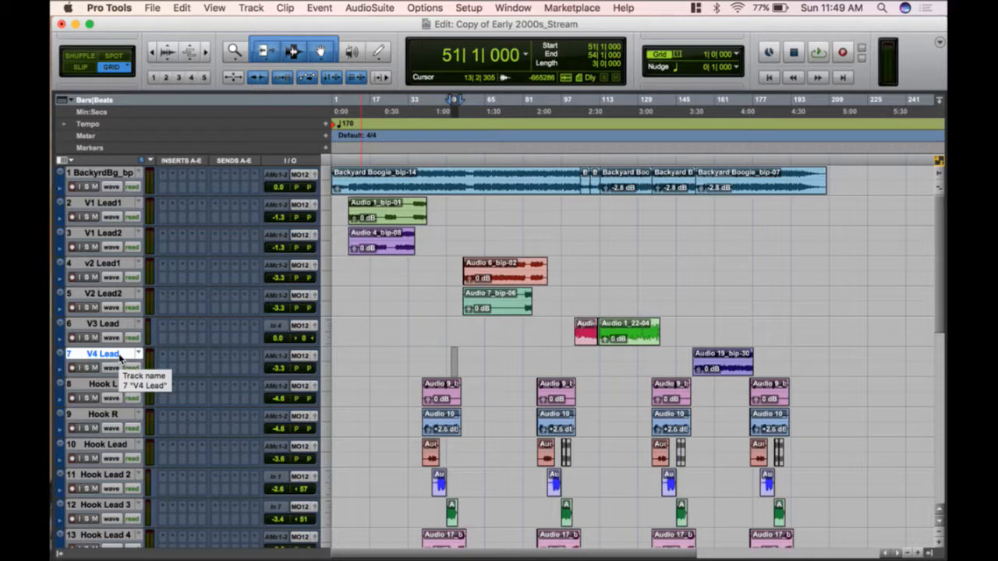
{"action": "key", "text": "super+shift+n"}
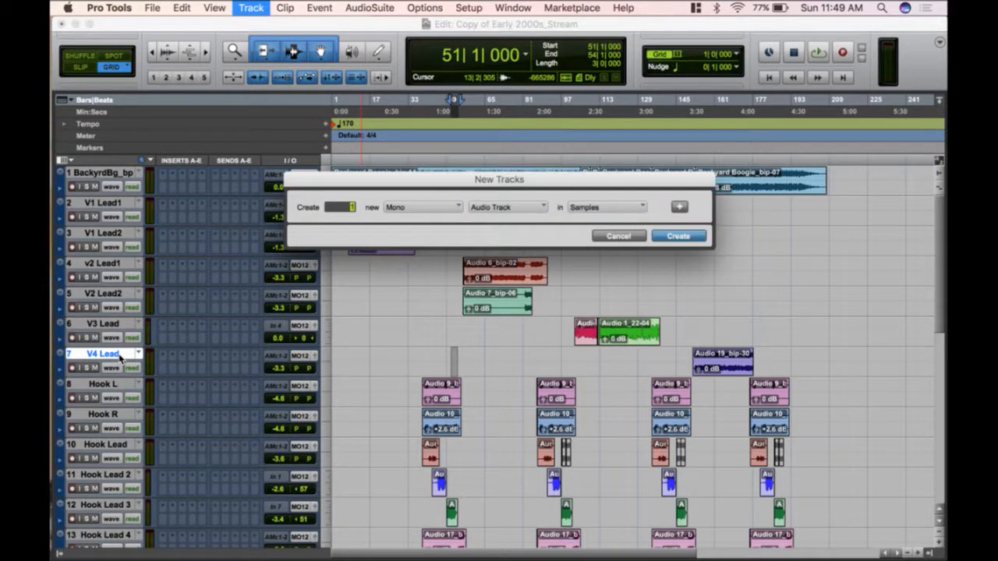
{"action": "left_click", "coordinate": [533, 207]}
{"action": "left_click", "coordinate": [492, 220]}
{"action": "left_click", "coordinate": [433, 209]}
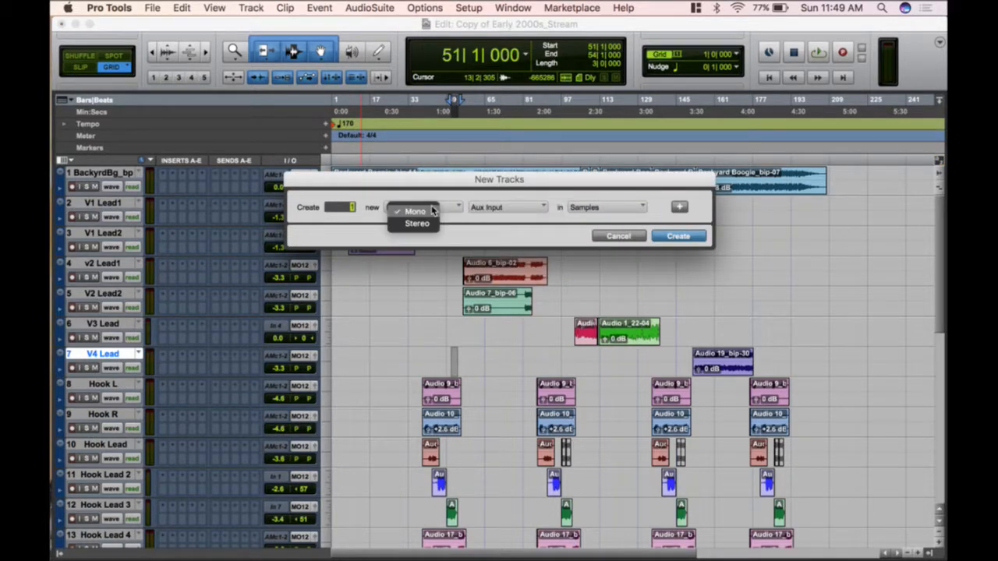
{"action": "left_click", "coordinate": [417, 223]}
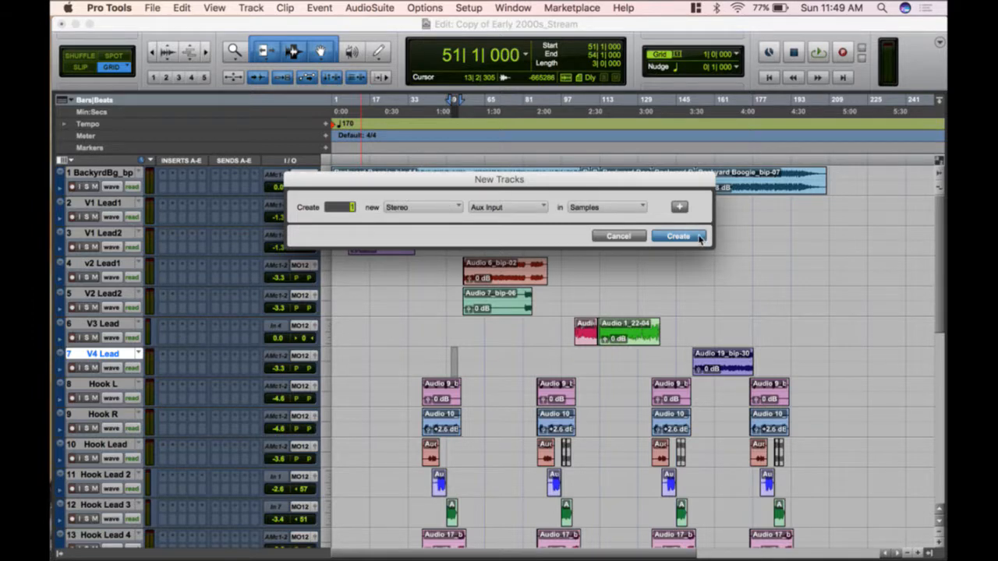
{"action": "left_click", "coordinate": [700, 238]}
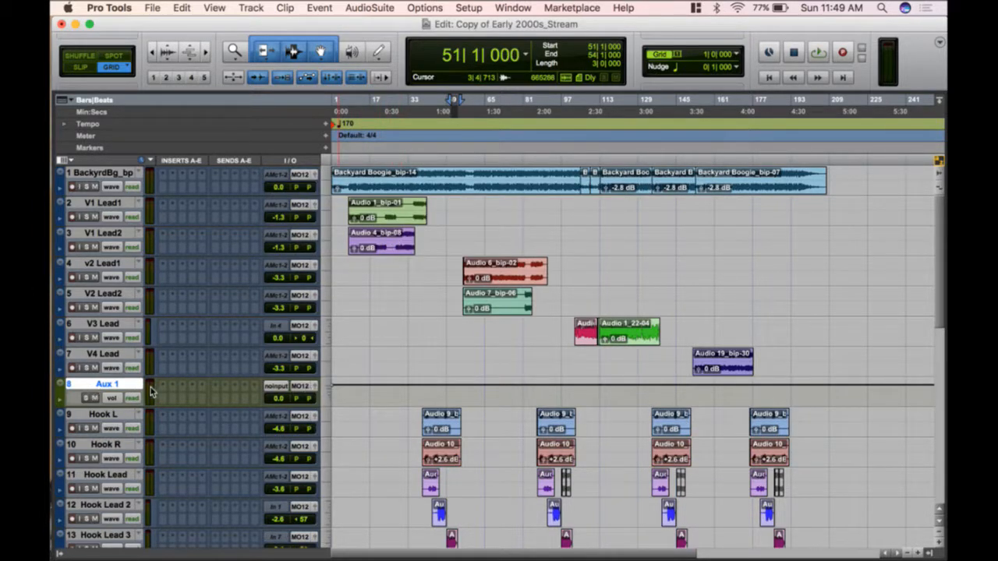
- Rename the new aux track as Lead Vox
{"action": "double_click", "coordinate": [109, 385]}
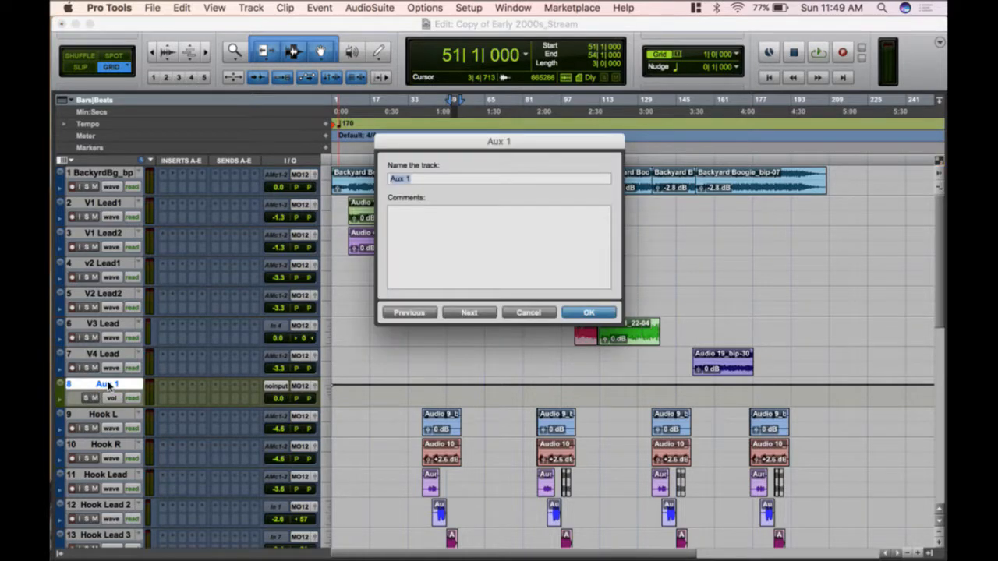
{"action": "type", "text": "Lead Vox"}
{"action": "key", "text": "Return"}
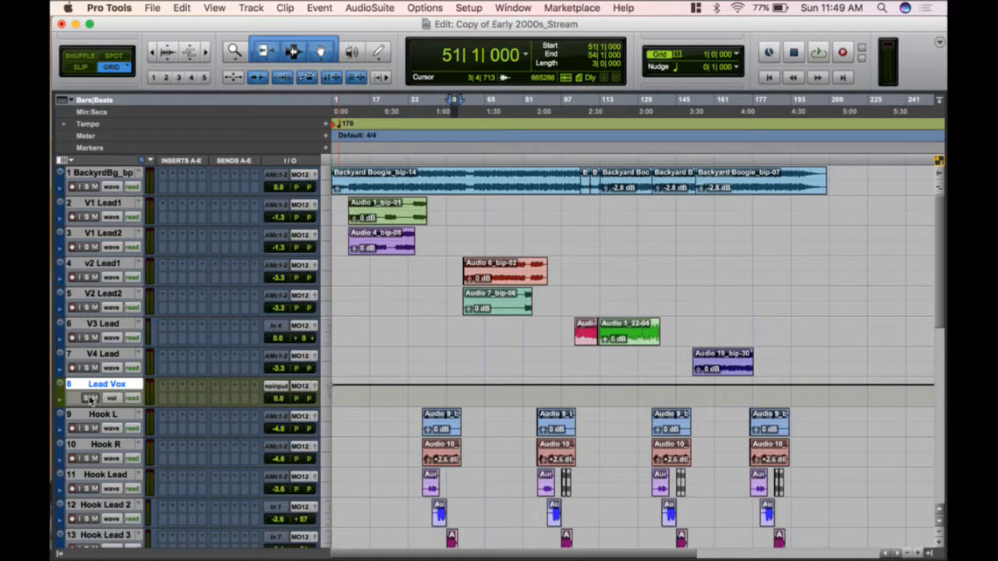
- Solo the V1 Lead1 track and listen briefly to its clip
{"action": "left_click", "coordinate": [109, 203]}
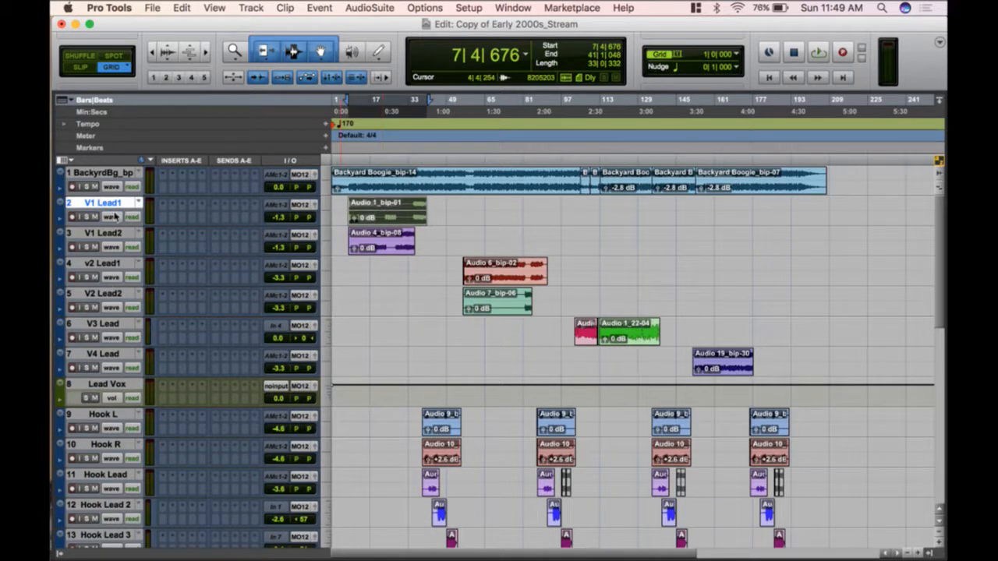
{"action": "left_click", "coordinate": [87, 217]}
{"action": "key", "text": "space"}
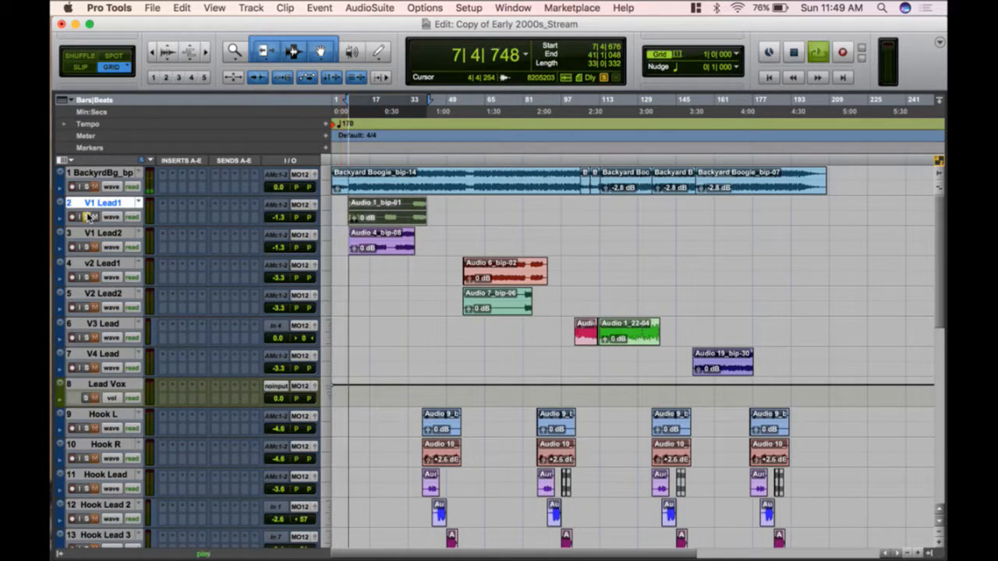
{"action": "key", "text": "space"}
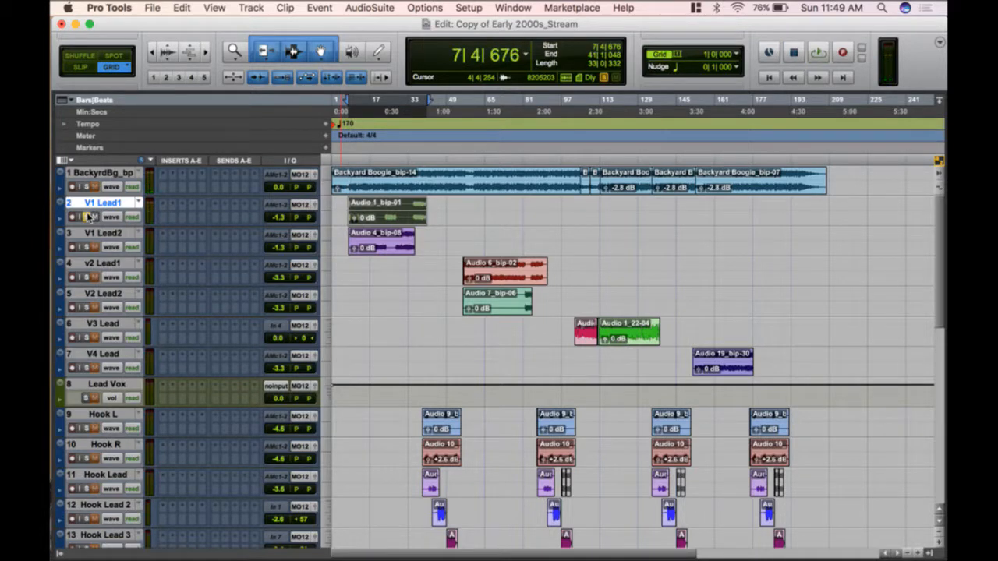
- Route the output of the V1 Lead1 track to the Lead Vox track
{"action": "left_click", "coordinate": [310, 209]}
{"action": "mouse_move", "coordinate": [306, 209]}
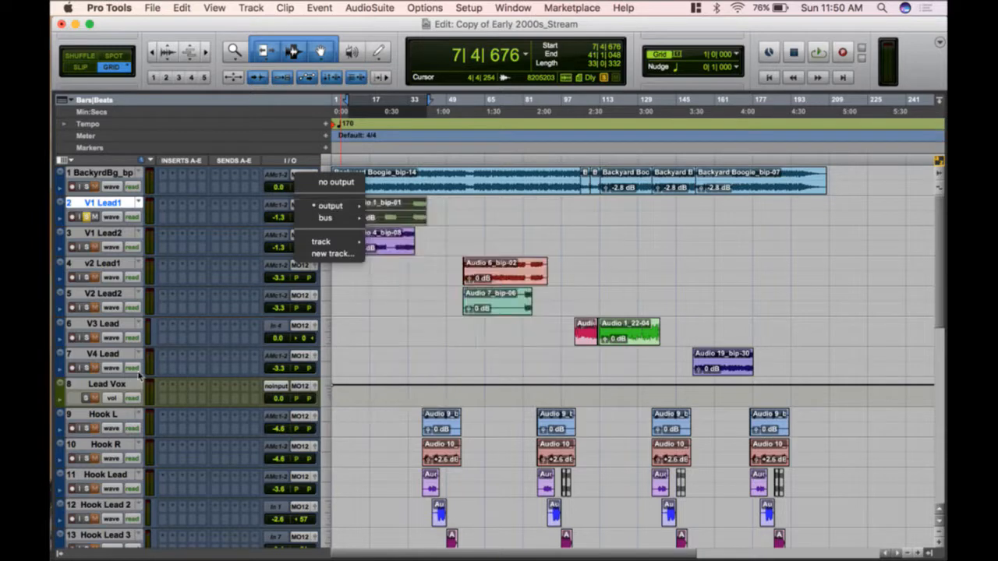
{"action": "mouse_move", "coordinate": [348, 243]}
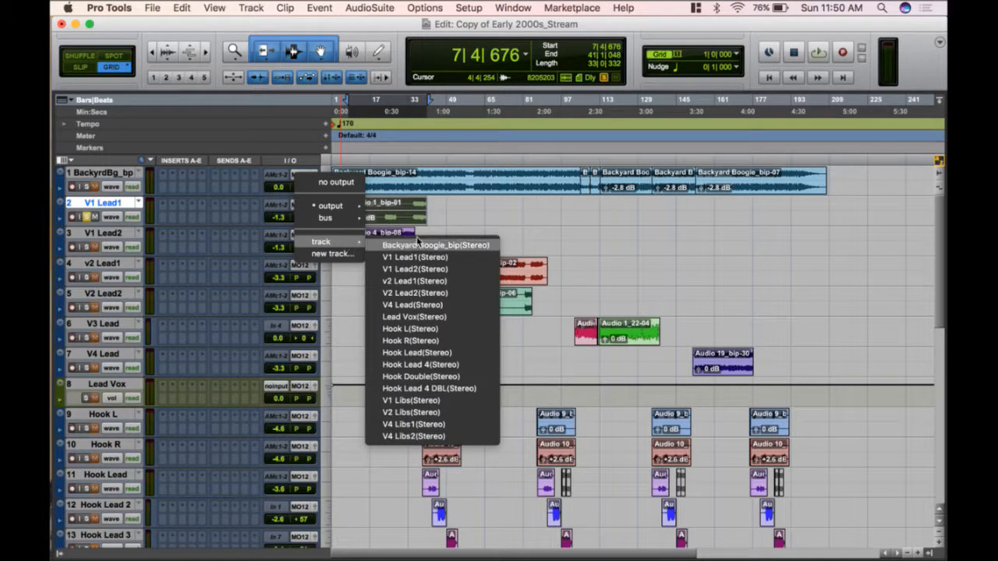
{"action": "left_click", "coordinate": [412, 317]}
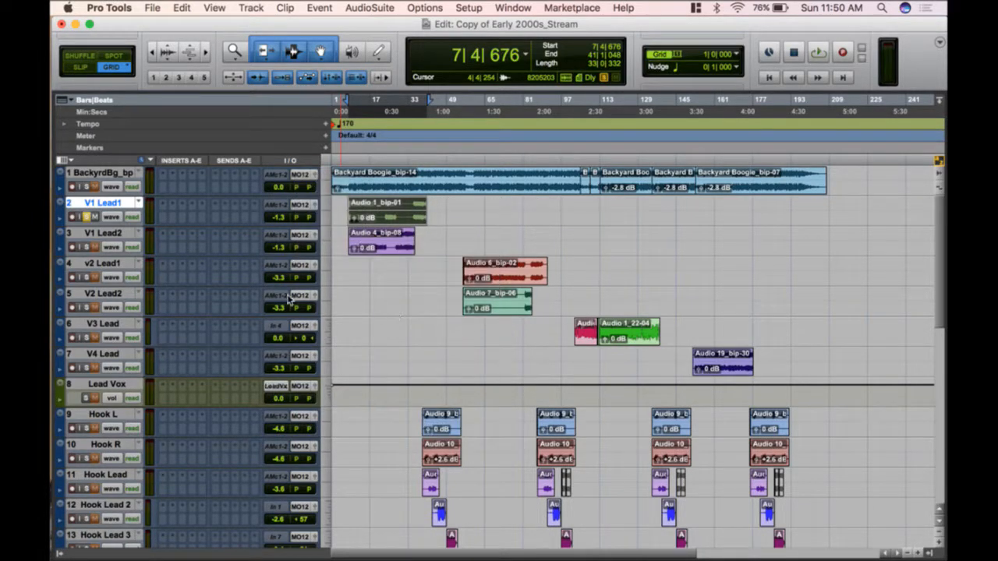
- Play the soloed V1 Lead1 track before and after making the Lead Vox aux solo-safe to check the routing
{"action": "key", "text": "space"}
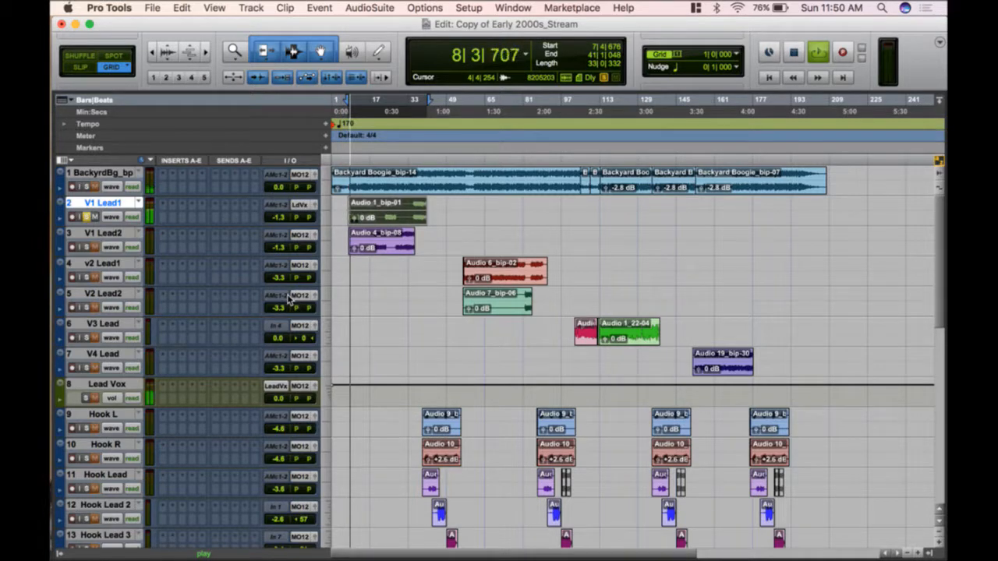
{"action": "key", "text": "space"}
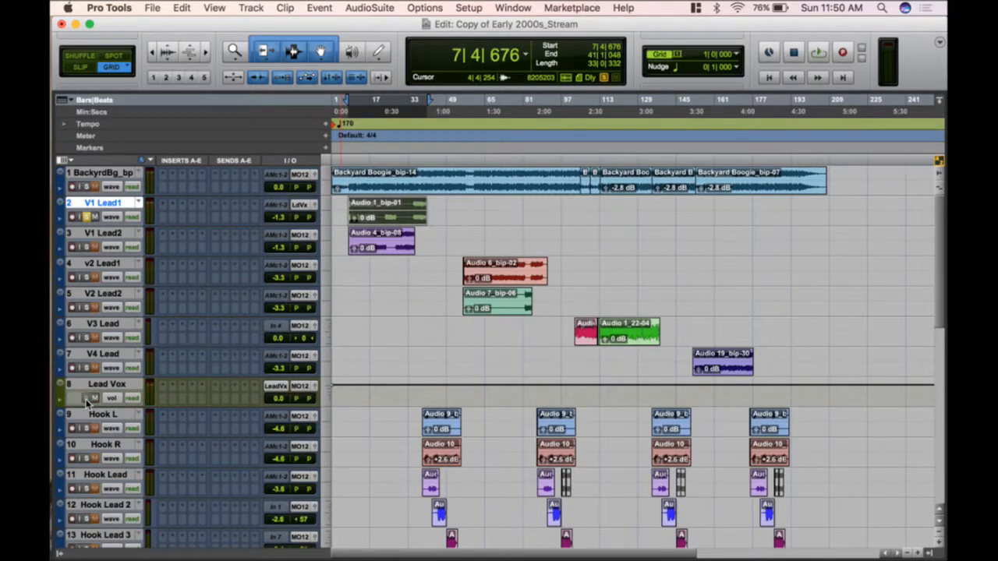
{"action": "key", "text": "space"}
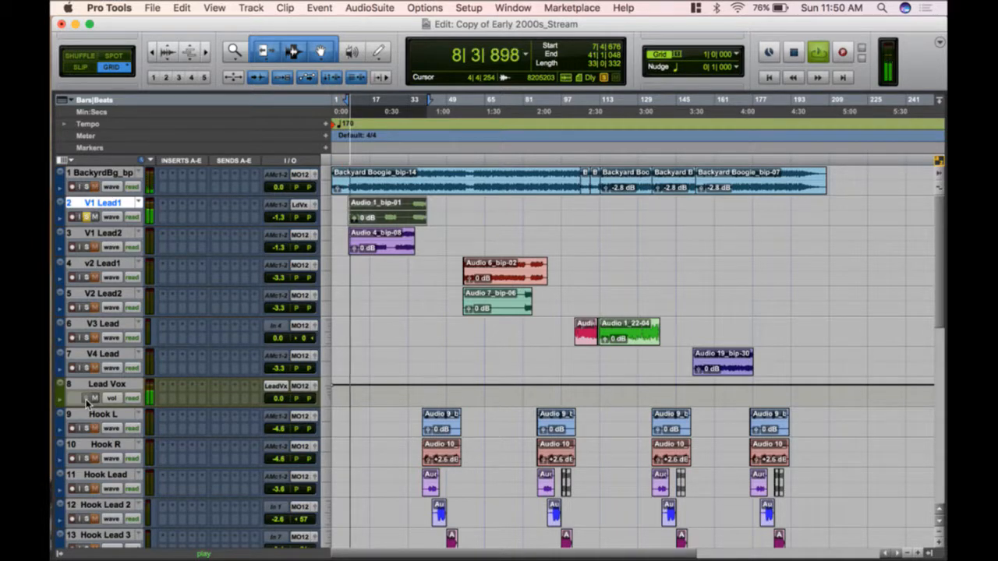
{"action": "key", "text": "space"}
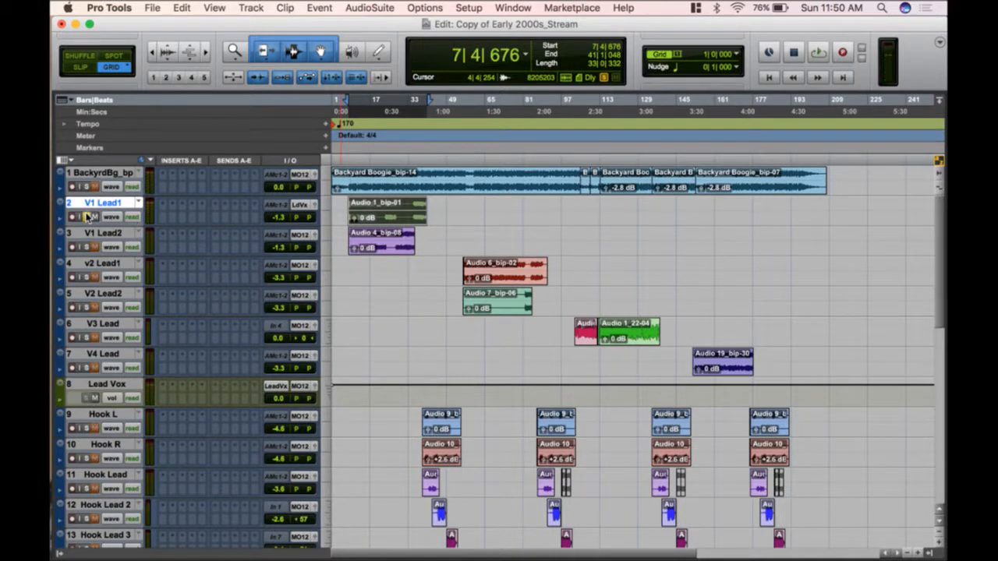
- Take the solo off the V1 Lead1 track and toggle the solo of v2 Lead1 on and off
{"action": "left_click", "coordinate": [88, 217]}
{"action": "left_click", "coordinate": [87, 276]}
{"action": "left_click", "coordinate": [88, 217]}
{"action": "left_click", "coordinate": [87, 277]}
{"action": "scroll", "coordinate": [224, 369], "scroll_direction": "down", "scroll_amount": 3}
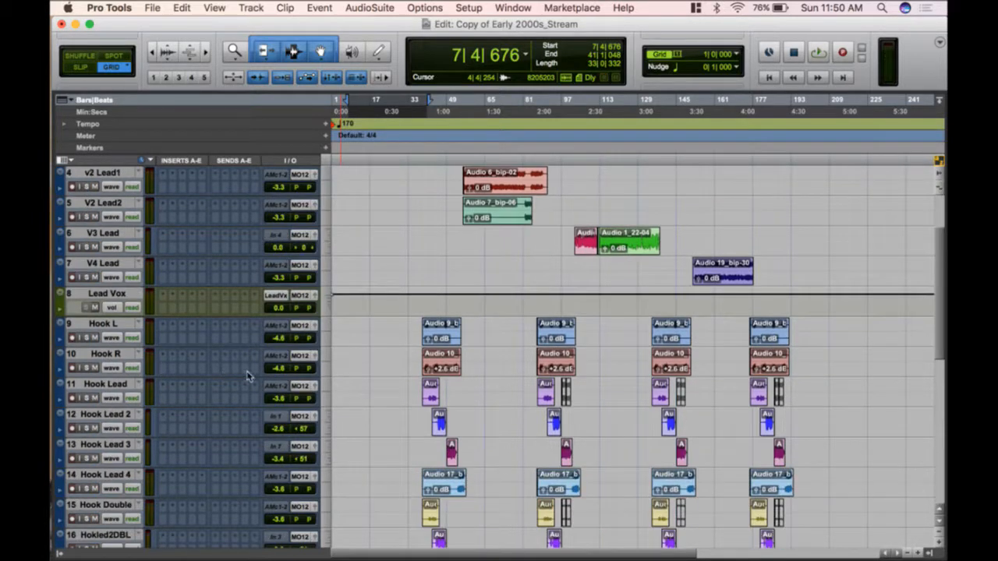
{"action": "scroll", "coordinate": [447, 337], "scroll_direction": "up", "scroll_amount": 3}
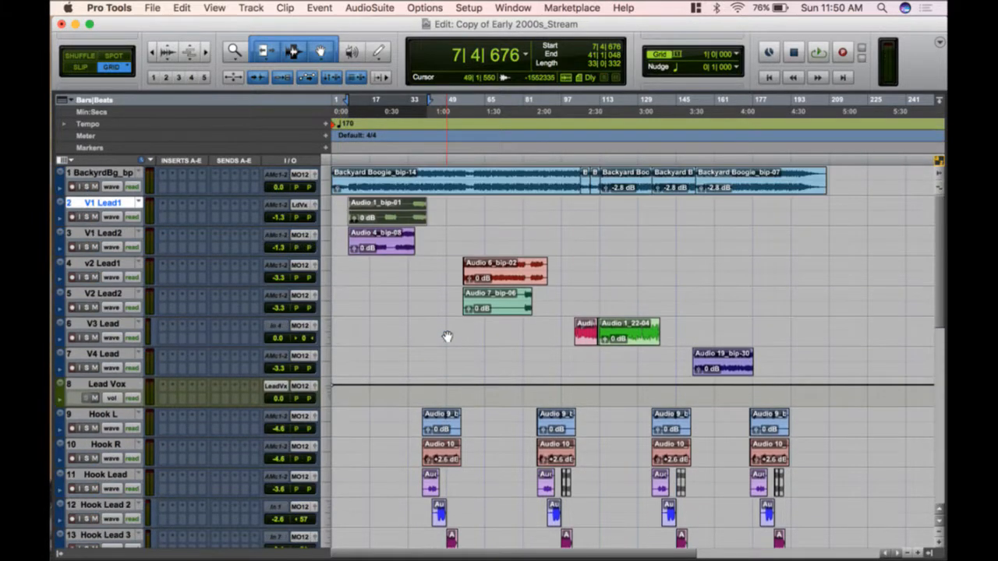
- Solo Hook L, play its first clip and then from bar 35 on V1 Lead1, and clear the solo
{"action": "left_click", "coordinate": [80, 427]}
{"action": "left_click", "coordinate": [437, 429]}
{"action": "key", "text": "space"}
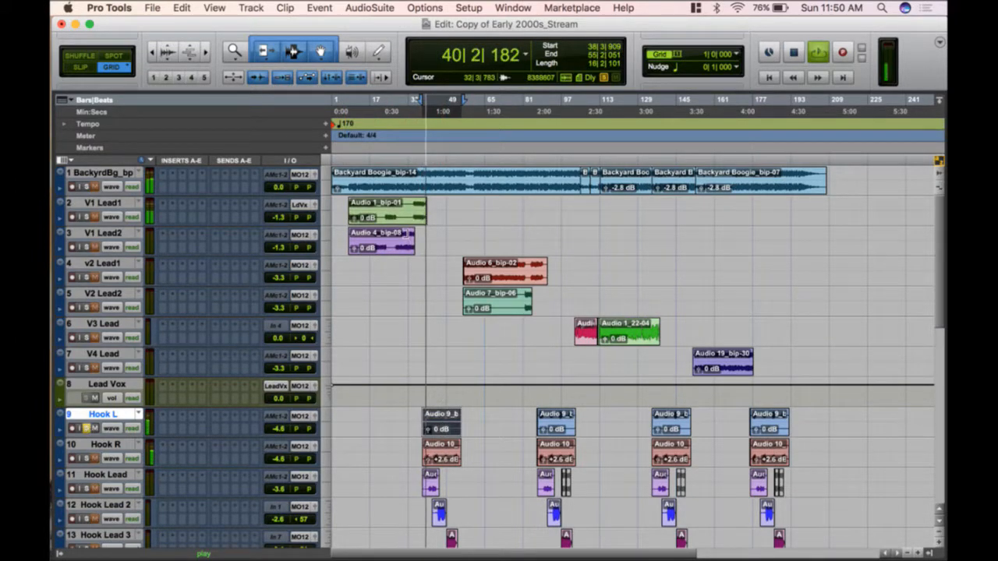
{"action": "key", "text": "space"}
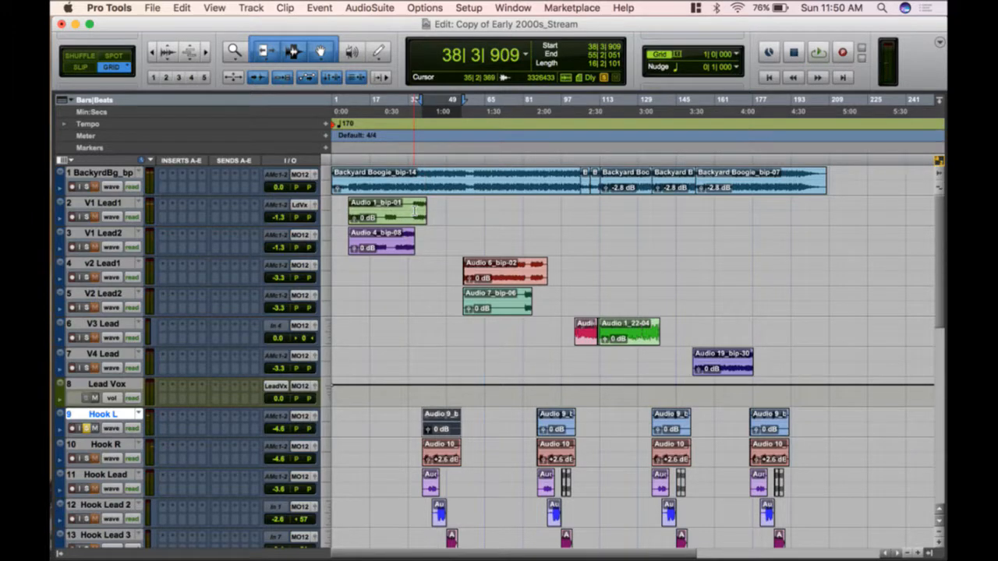
{"action": "left_click", "coordinate": [417, 209]}
{"action": "key", "text": "space"}
{"action": "key", "text": "space"}
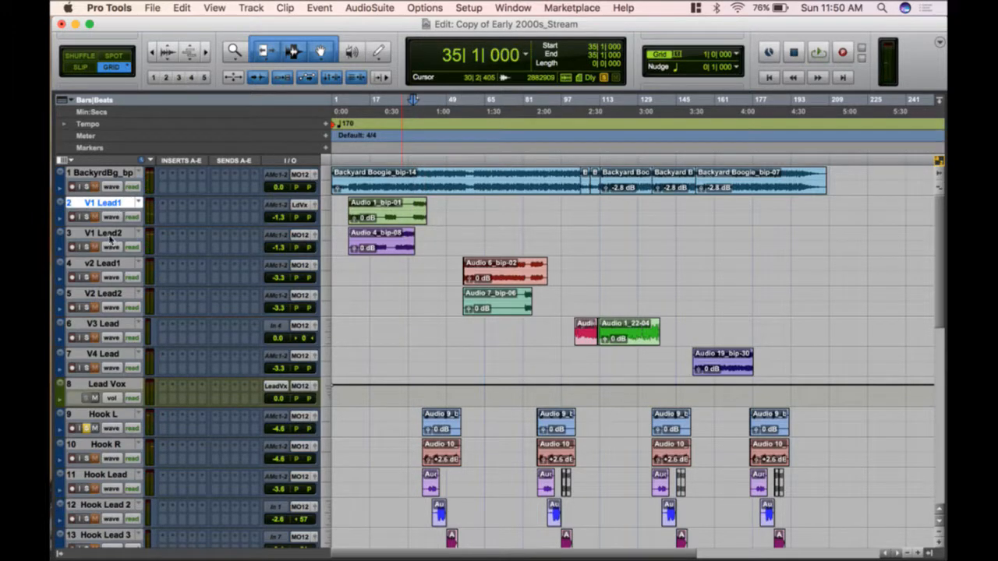
{"action": "left_click", "coordinate": [87, 428]}
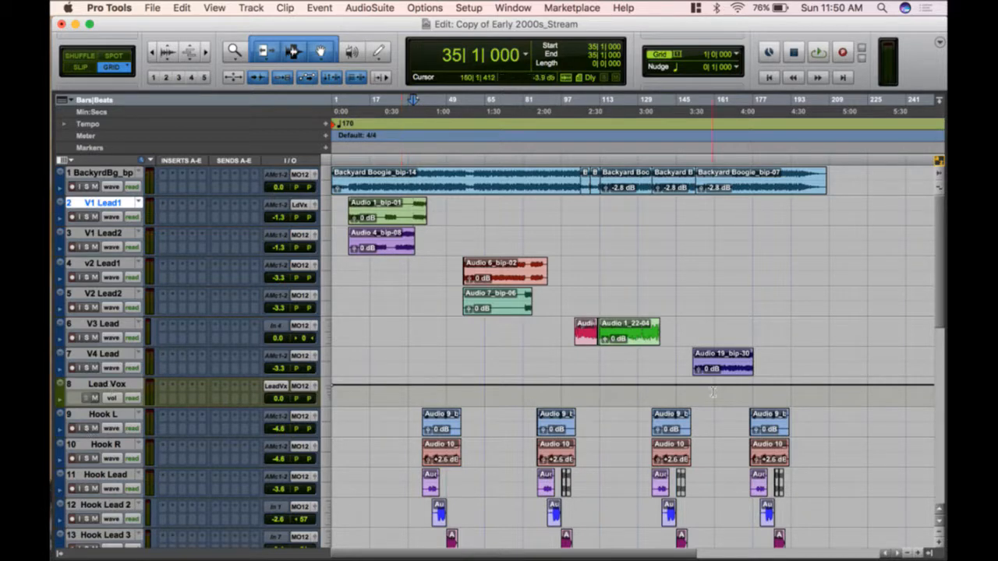
- Create one stereo aux input track below V4 Libs2
{"action": "scroll", "coordinate": [112, 390], "scroll_direction": "down", "scroll_amount": 4}
{"action": "scroll", "coordinate": [474, 486], "scroll_direction": "down", "scroll_amount": 10}
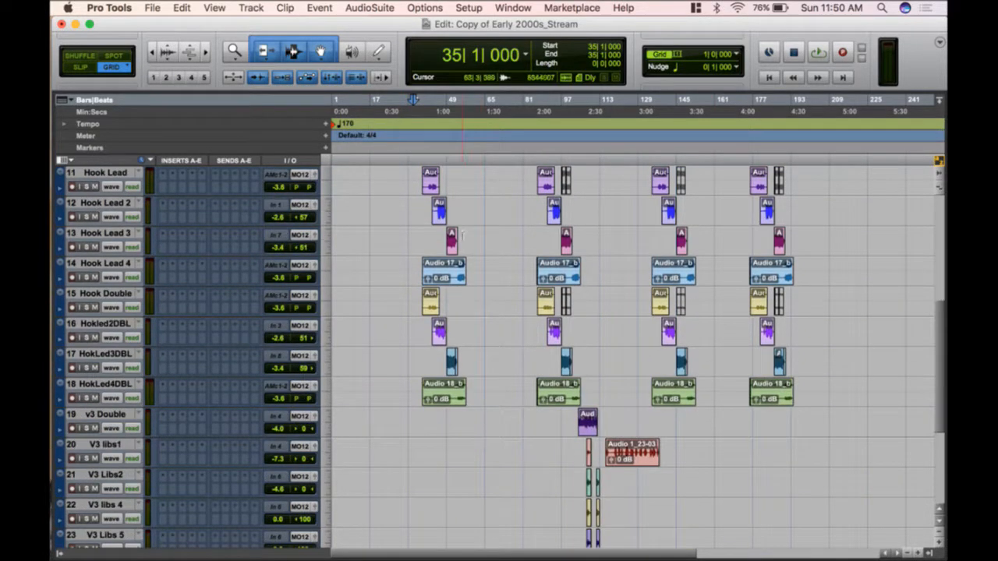
{"action": "left_click", "coordinate": [117, 475]}
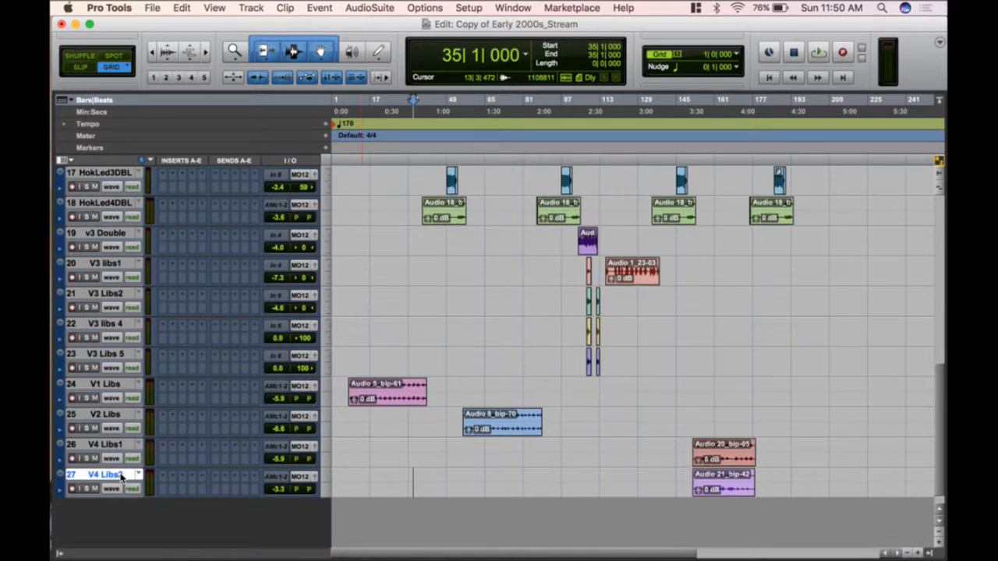
{"action": "key", "text": "super+shift+n"}
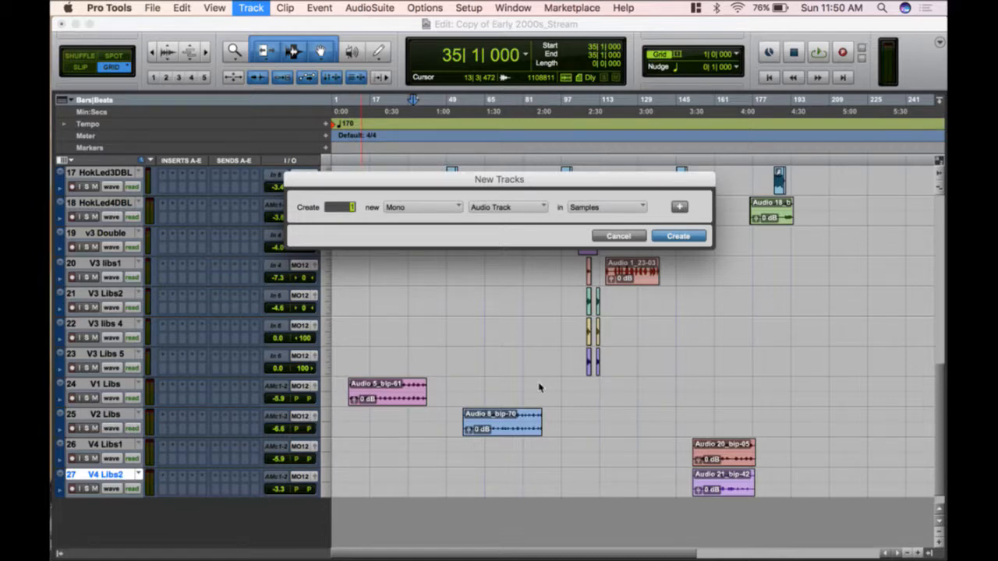
{"action": "key", "text": "super+Down"}
{"action": "key", "text": "super+Up"}
{"action": "key", "text": "super+Down"}
{"action": "key", "text": "super+Down"}
{"action": "key", "text": "super+Up"}
{"action": "key", "text": "super+Right"}
{"action": "key", "text": "super+Left"}
{"action": "key", "text": "super+Right"}
{"action": "key", "text": "super+Left"}
{"action": "key", "text": "super+Right"}
{"action": "key", "text": "super+Left"}
{"action": "key", "text": "super+Right"}
{"action": "key", "text": "Return"}
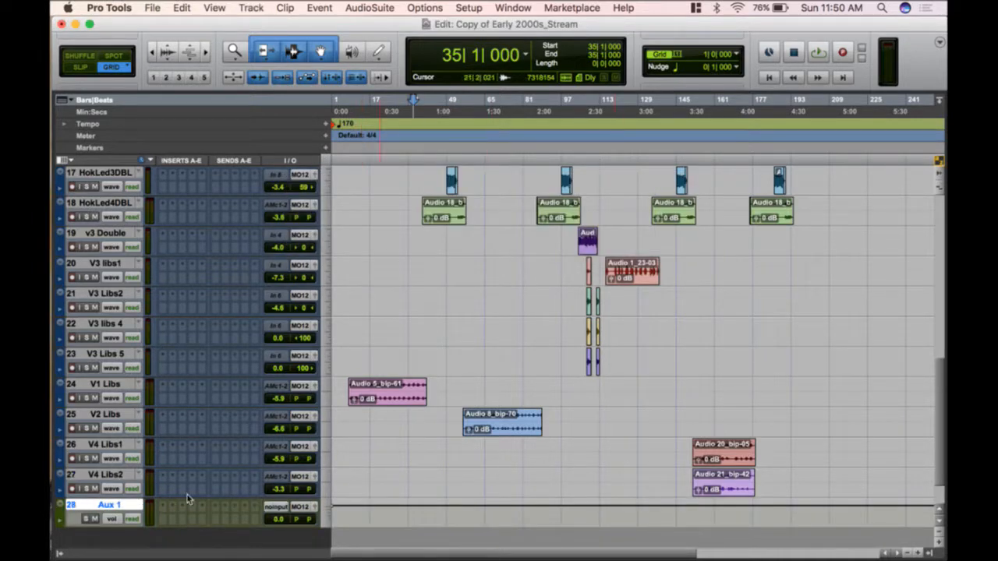
- Rename the new aux track as BG Vox
{"action": "double_click", "coordinate": [111, 506]}
{"action": "type", "text": "B"}
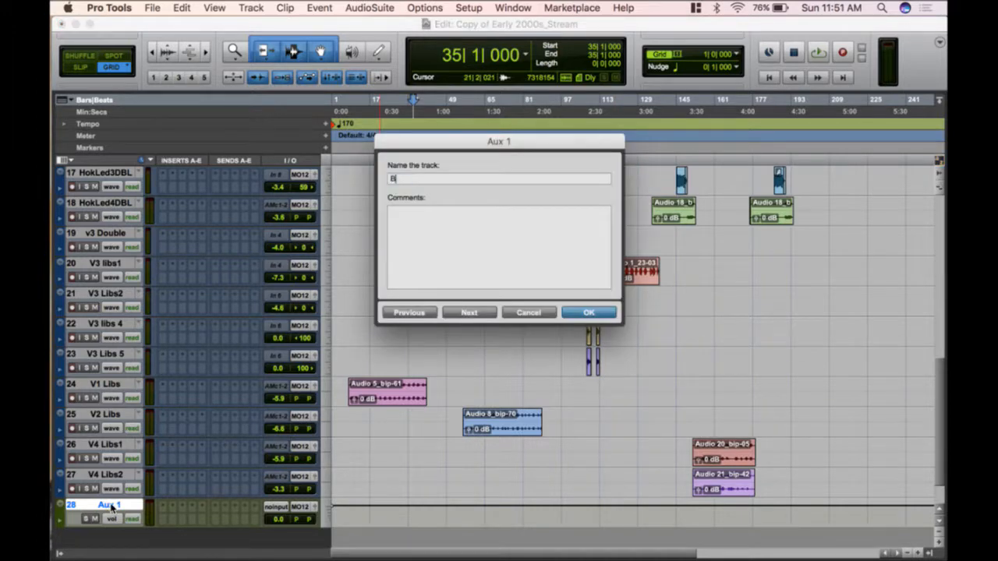
{"action": "type", "text": "G Vox"}
{"action": "key", "text": "Return"}
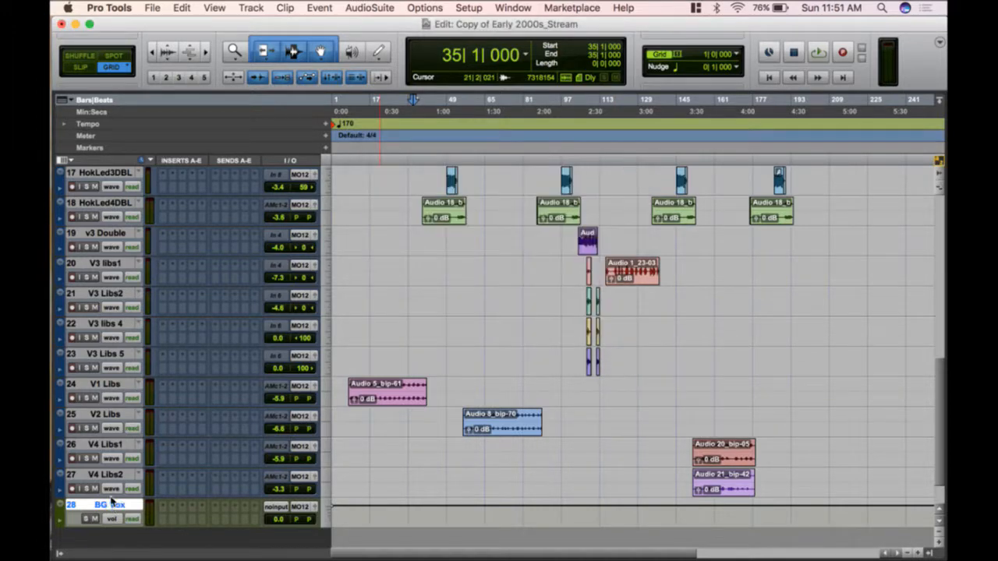
- Select all tracks from Hook L through V4 Libs2 and route their outputs together to the BG Vox track
{"action": "left_click", "coordinate": [114, 474]}
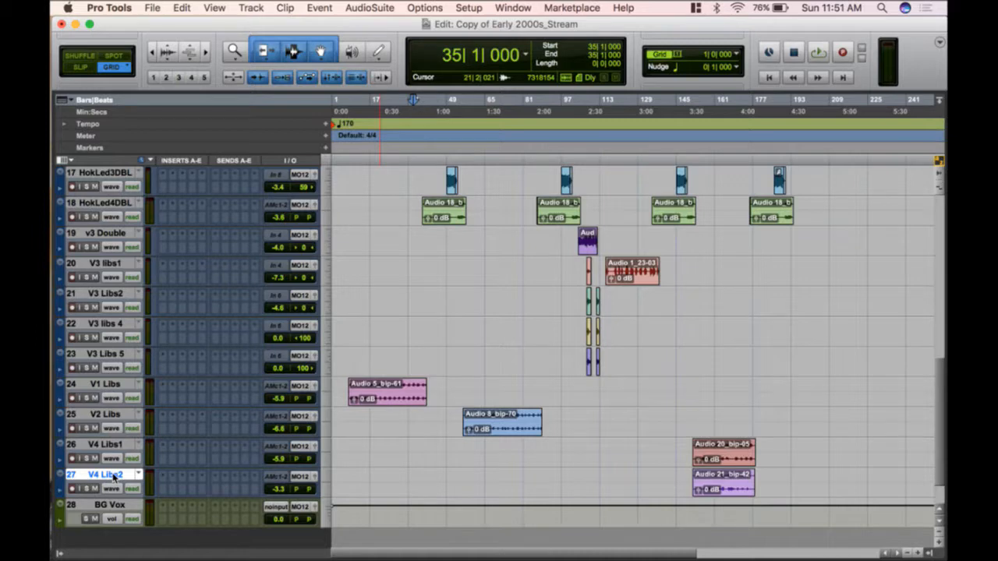
{"action": "scroll", "coordinate": [114, 476], "scroll_direction": "up", "scroll_amount": 5}
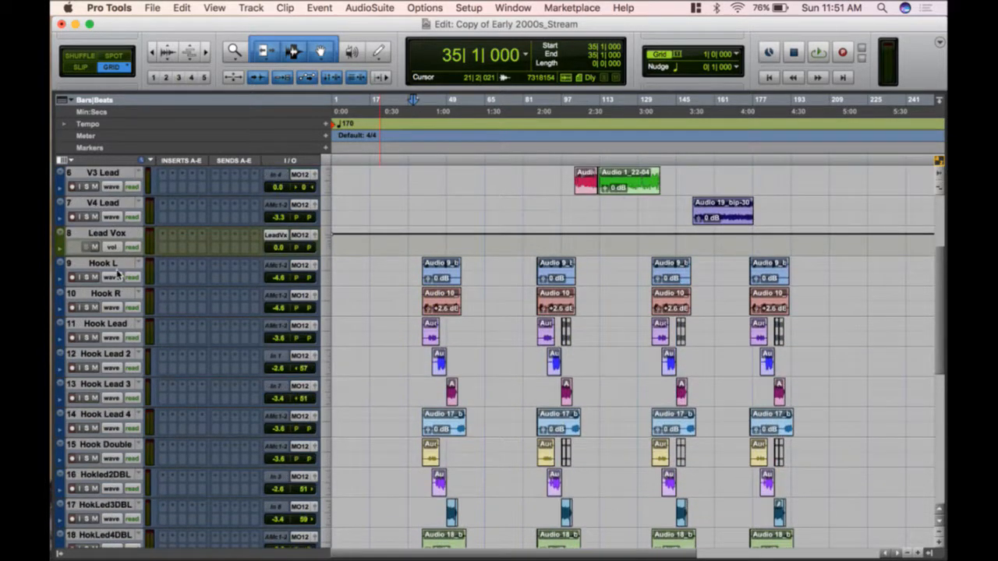
{"action": "left_click", "coordinate": [114, 265], "text": "shift"}
{"action": "scroll", "coordinate": [115, 273], "scroll_direction": "down", "scroll_amount": 6}
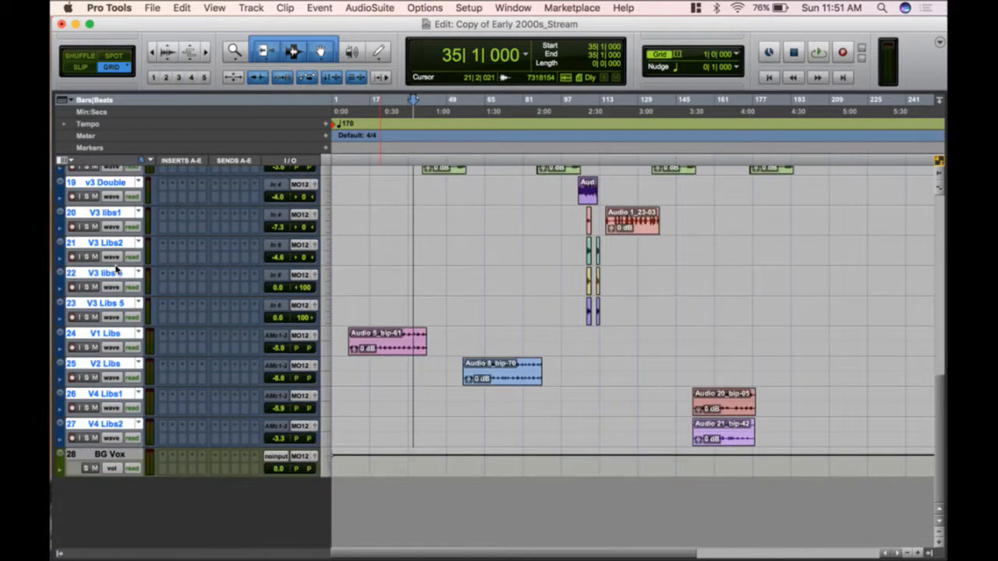
{"action": "scroll", "coordinate": [115, 279], "scroll_direction": "up", "scroll_amount": 2}
{"action": "scroll", "coordinate": [115, 279], "scroll_direction": "up", "scroll_amount": 7}
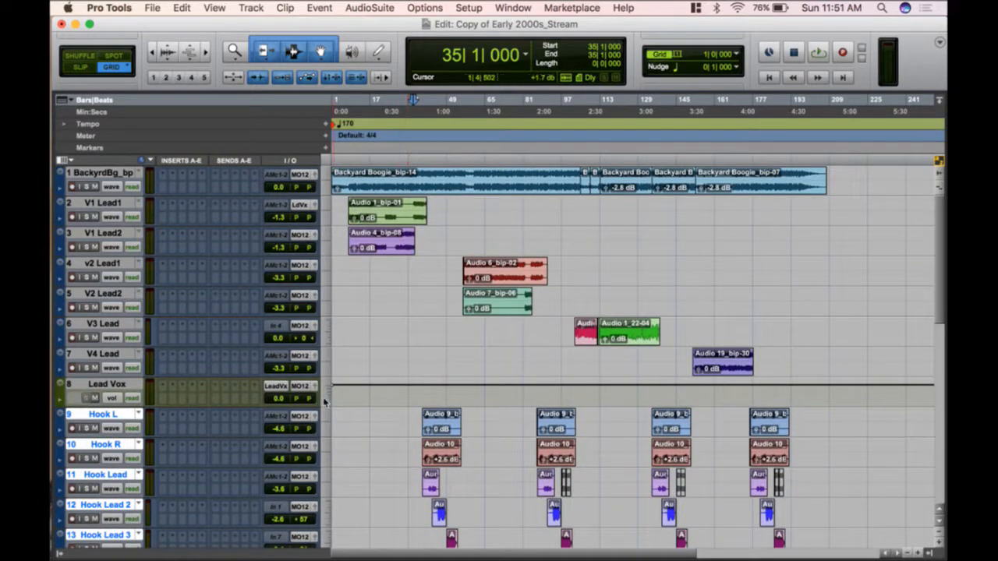
{"action": "left_click", "coordinate": [300, 417]}
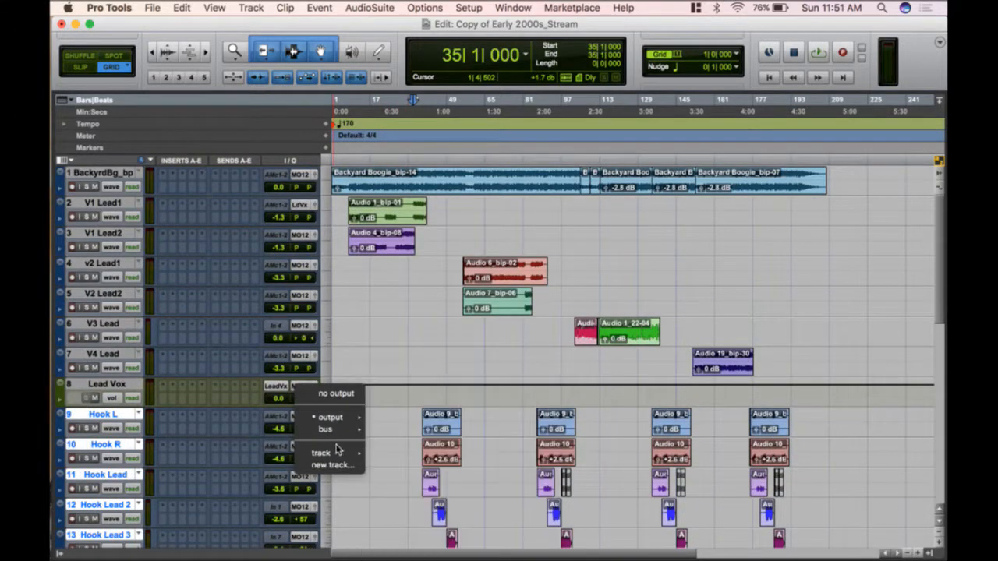
{"action": "mouse_move", "coordinate": [336, 452]}
{"action": "left_click", "coordinate": [412, 549]}
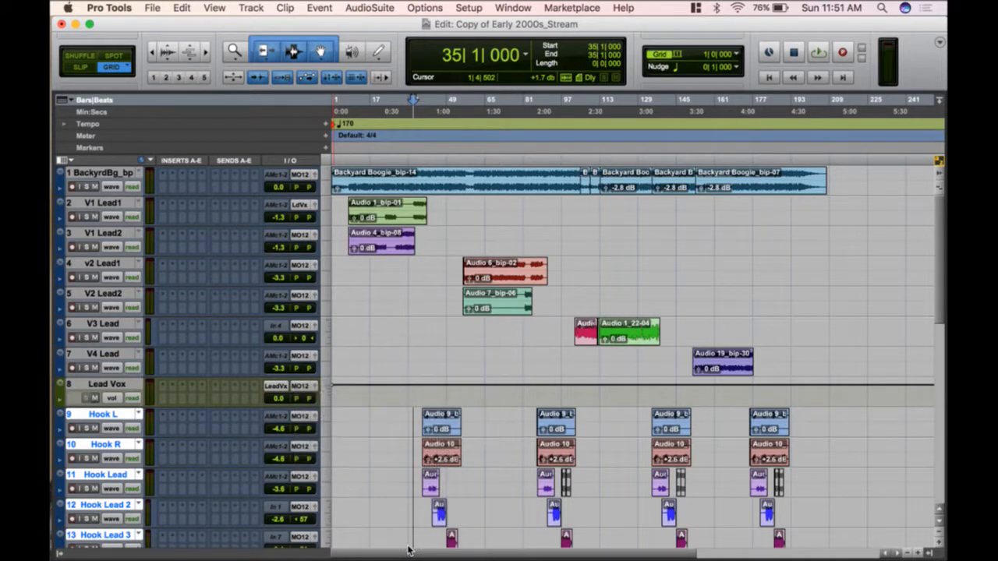
- Toggle solo on all tracks on and off, and make the BG Vox aux track solo-safe
{"action": "scroll", "coordinate": [425, 429], "scroll_direction": "down", "scroll_amount": 10}
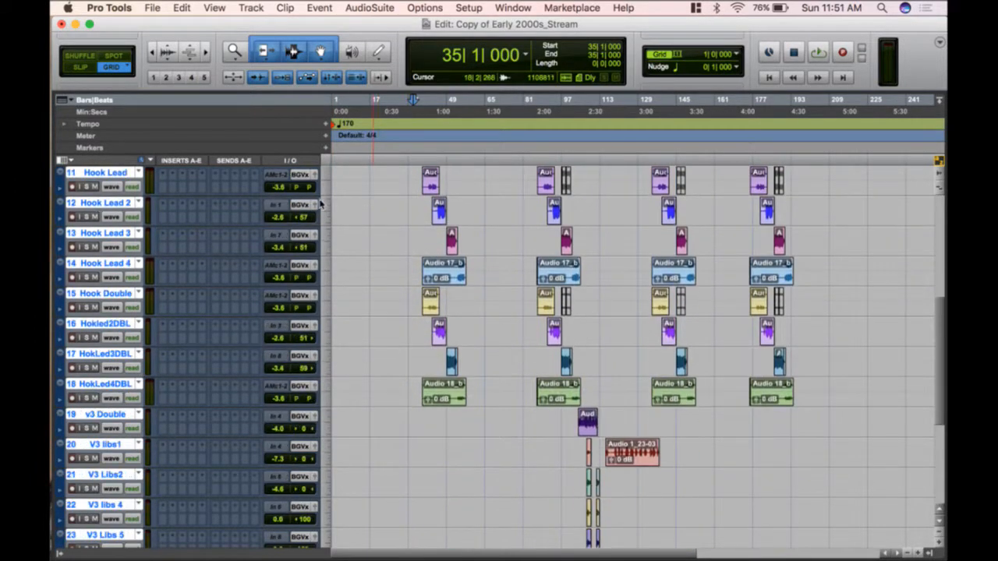
{"action": "scroll", "coordinate": [437, 362], "scroll_direction": "down", "scroll_amount": 8}
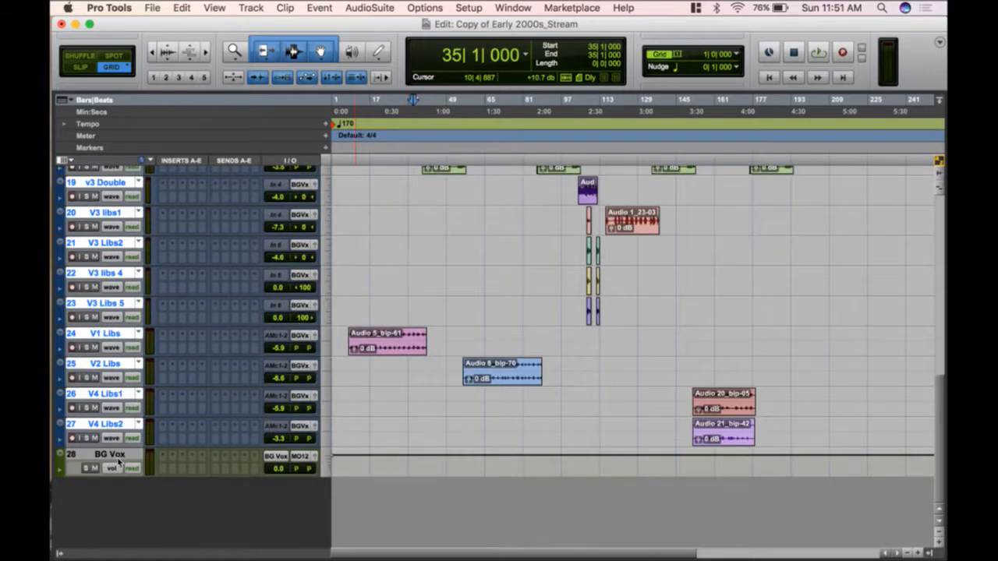
{"action": "left_click", "coordinate": [85, 468], "text": "alt"}
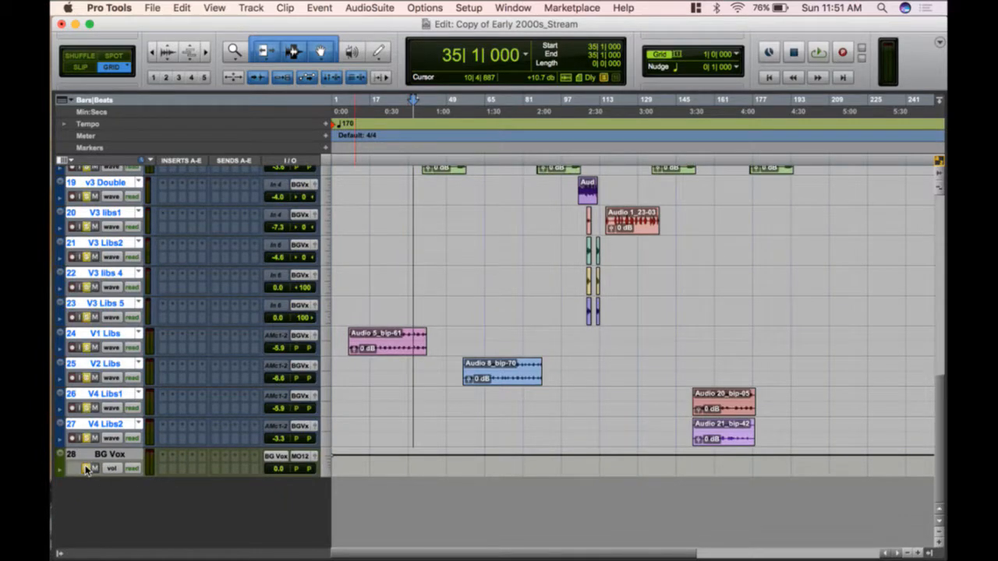
{"action": "left_click", "coordinate": [85, 469], "text": "alt"}
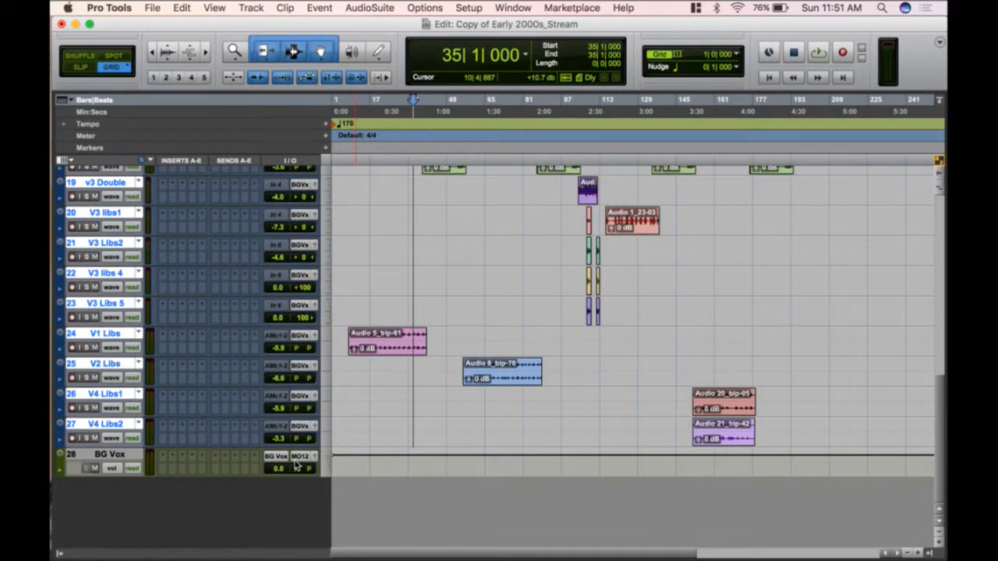
- Play from bar 16 while lowering the BG Vox volume and restoring it to 0.0 to check the routing
{"action": "left_click", "coordinate": [367, 379]}
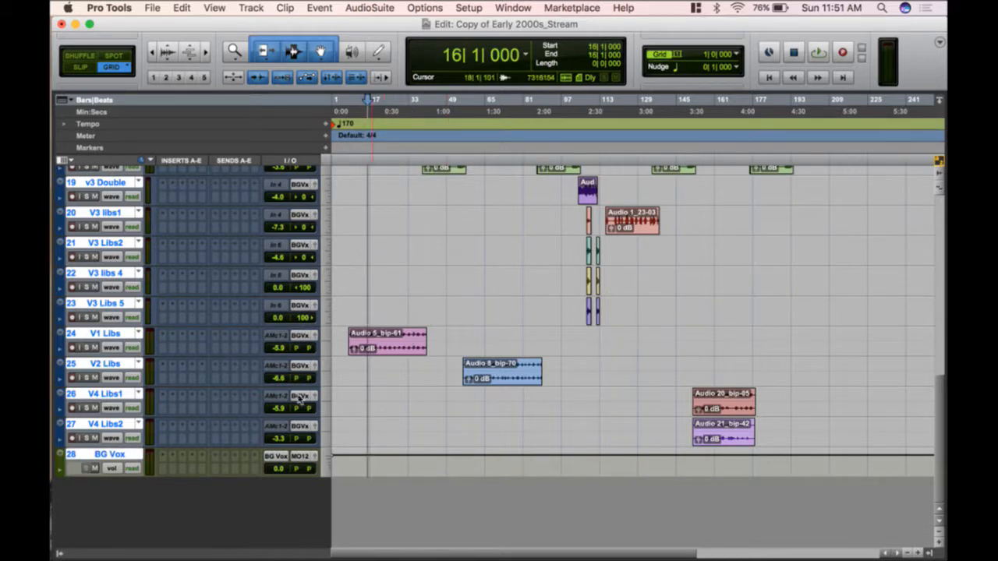
{"action": "left_click", "coordinate": [279, 469]}
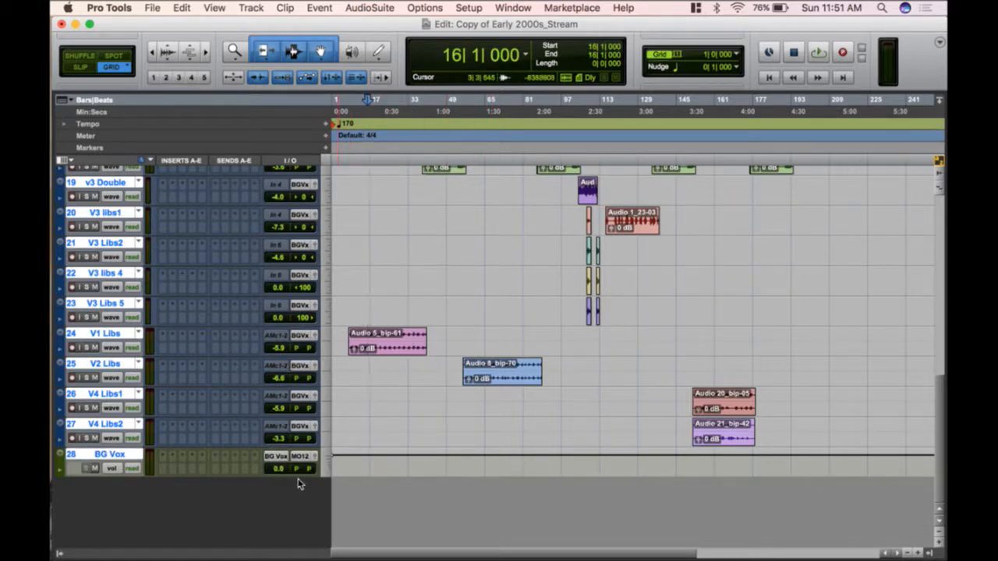
{"action": "key", "text": "space"}
{"action": "left_click", "coordinate": [278, 469]}
{"action": "left_click_drag", "start_coordinate": [276, 478], "coordinate": [274, 514]}
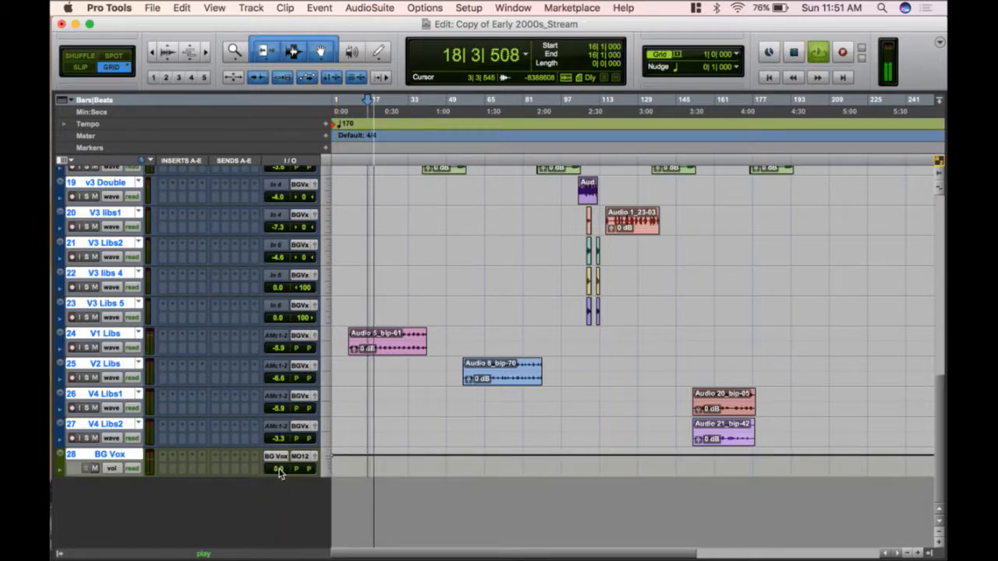
{"action": "left_click_drag", "start_coordinate": [279, 470], "coordinate": [281, 471]}
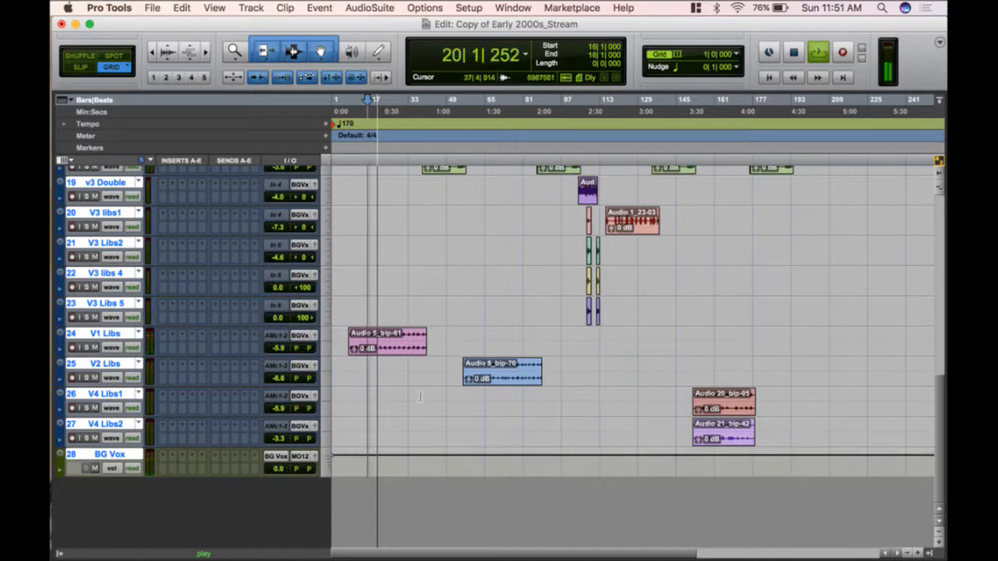
{"action": "key", "text": "space"}
- Select the tracks from V1 Lead1 through V4 Lead and route all their outputs to the Lead Vox track
{"action": "scroll", "coordinate": [447, 251], "scroll_direction": "up", "scroll_amount": 15}
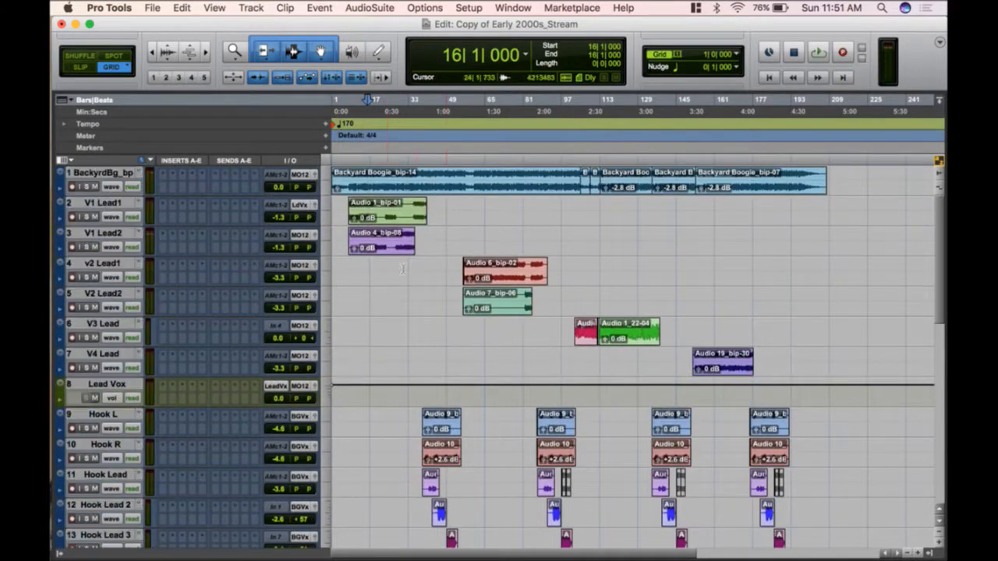
{"action": "left_click", "coordinate": [103, 355]}
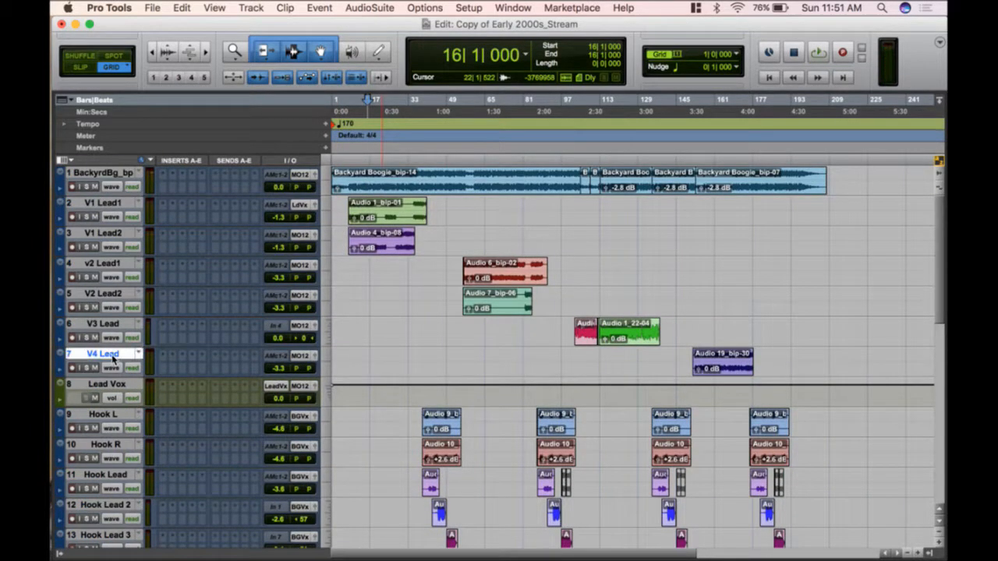
{"action": "left_click", "coordinate": [115, 204], "text": "shift"}
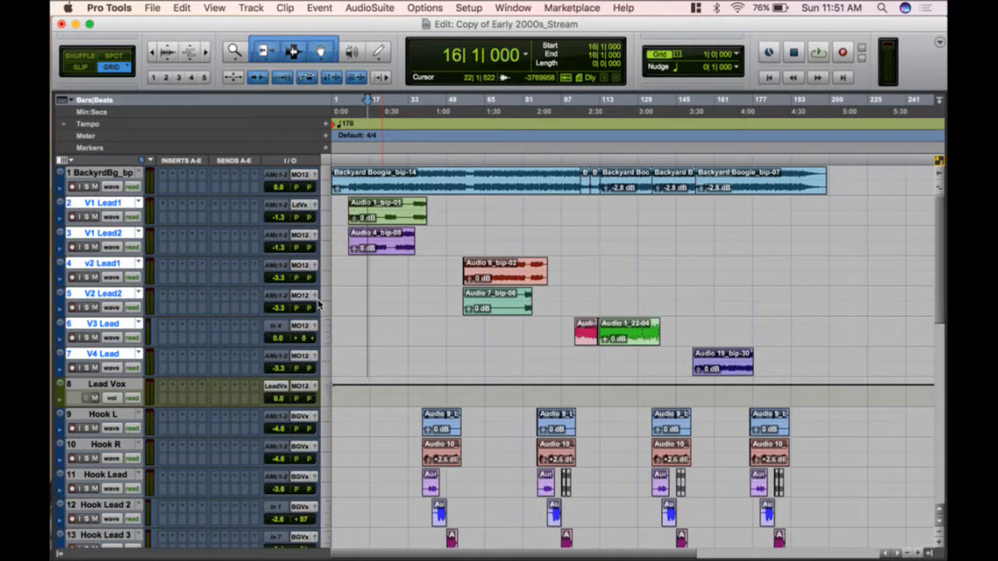
{"action": "left_click", "coordinate": [304, 204]}
{"action": "mouse_move", "coordinate": [322, 241]}
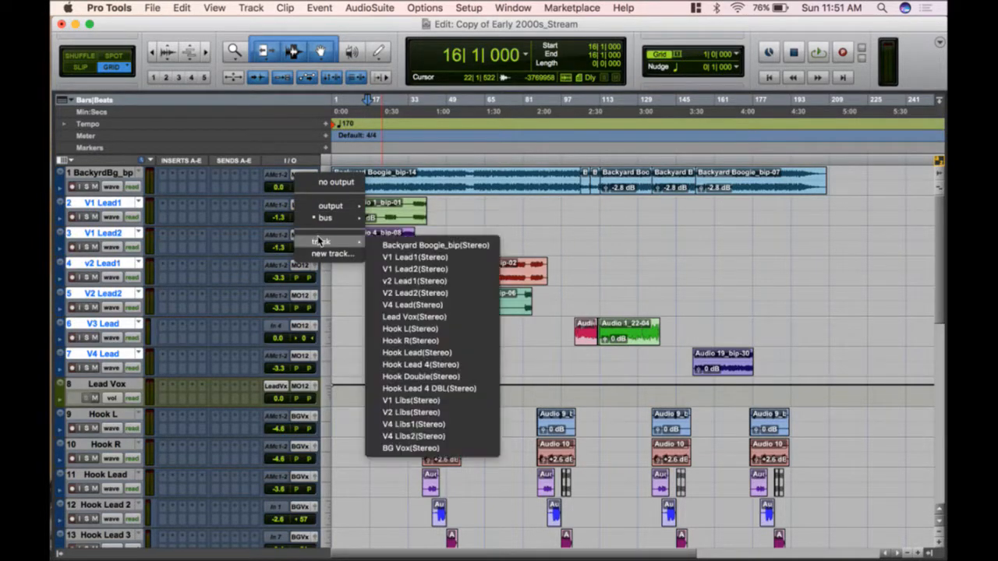
{"action": "left_click", "coordinate": [421, 318]}
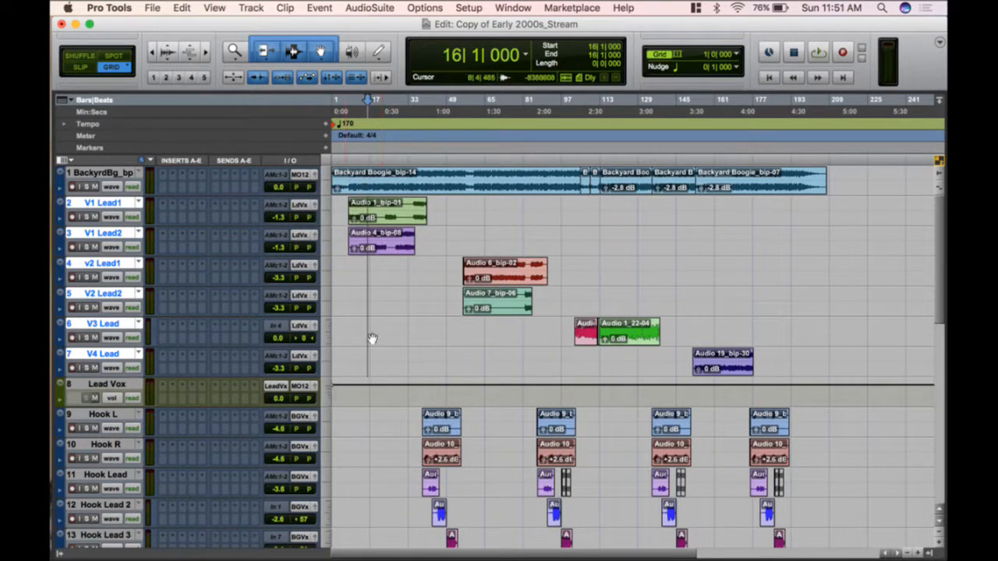
- Play from bar 16 while pulling the Lead Vox volume down and back to 0.0, and select the Lead Vox track
{"action": "key", "text": "space"}
{"action": "left_click_drag", "start_coordinate": [279, 398], "coordinate": [279, 424]}
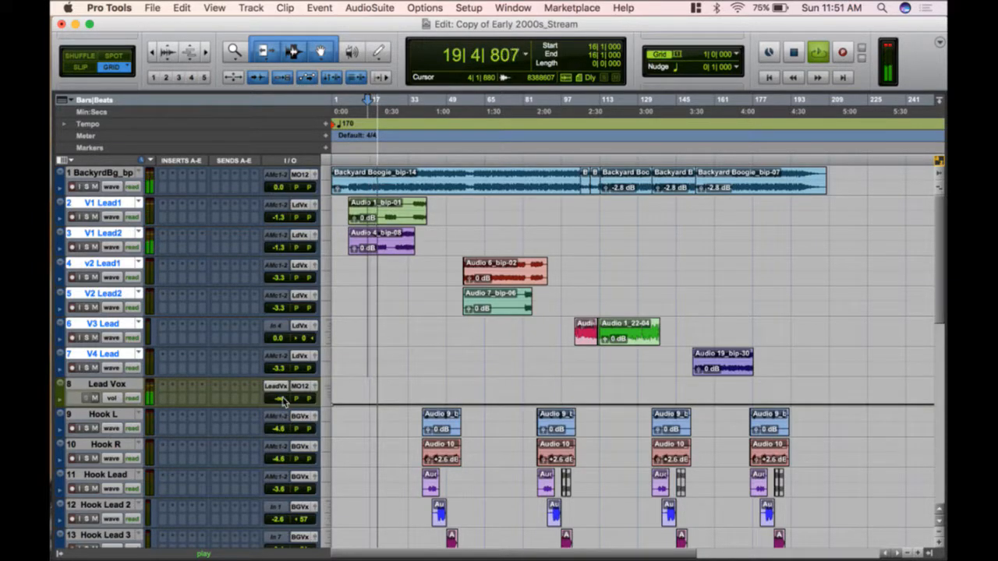
{"action": "key", "text": "space"}
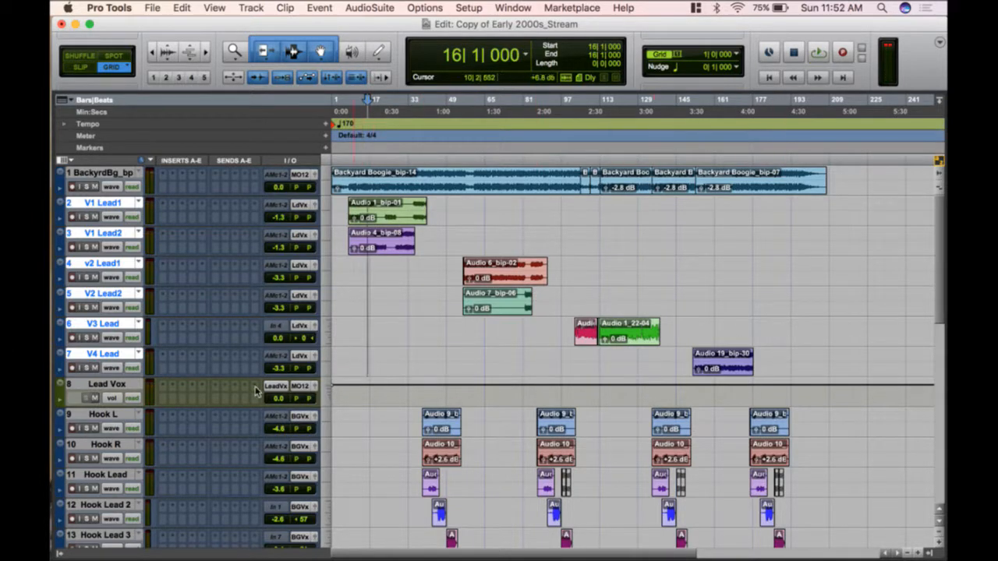
{"action": "left_click", "coordinate": [113, 386]}
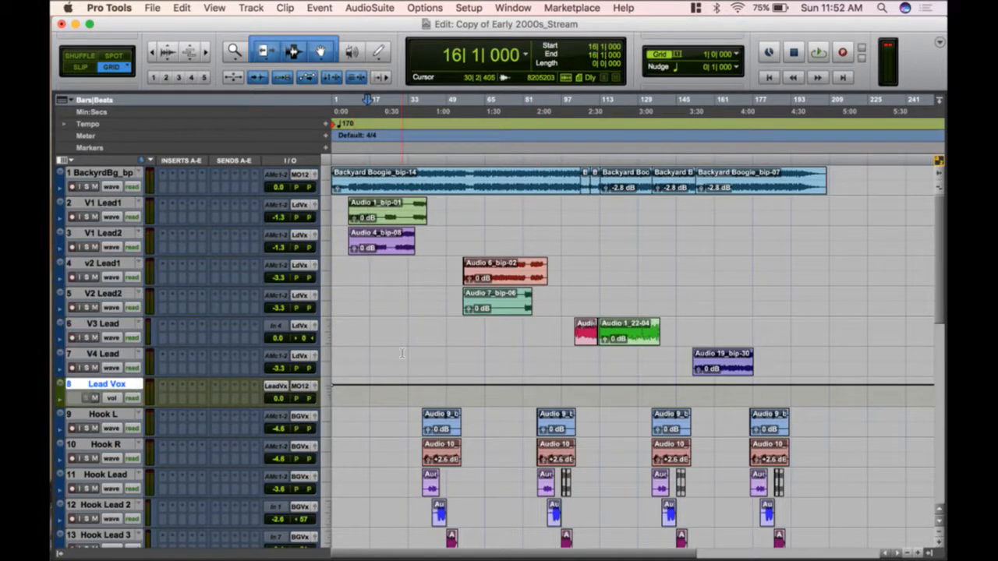
- Select all clips on the BackyrdBg_bp track and color the track yellow
{"action": "double_click", "coordinate": [400, 177]}
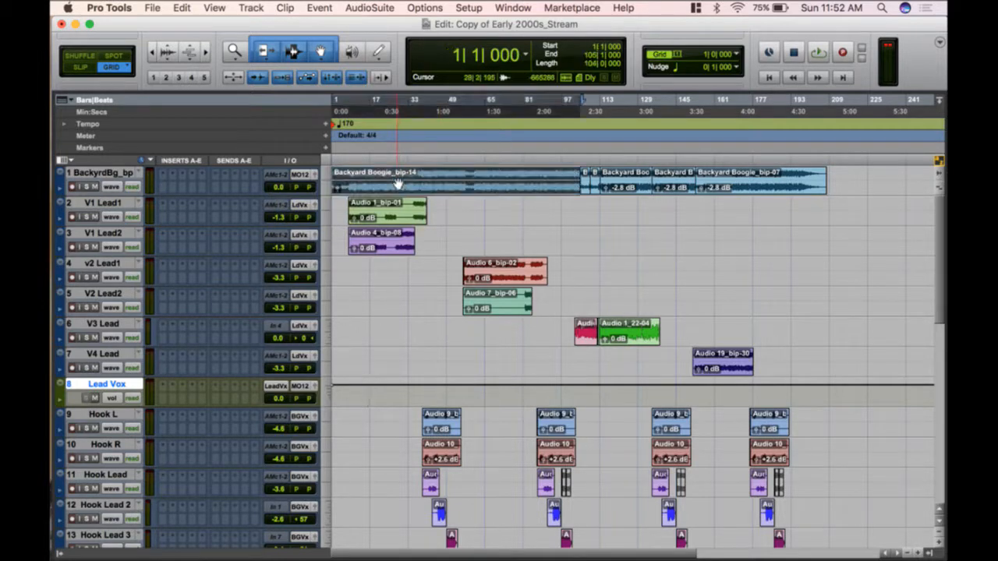
{"action": "left_click", "coordinate": [786, 189], "text": "shift"}
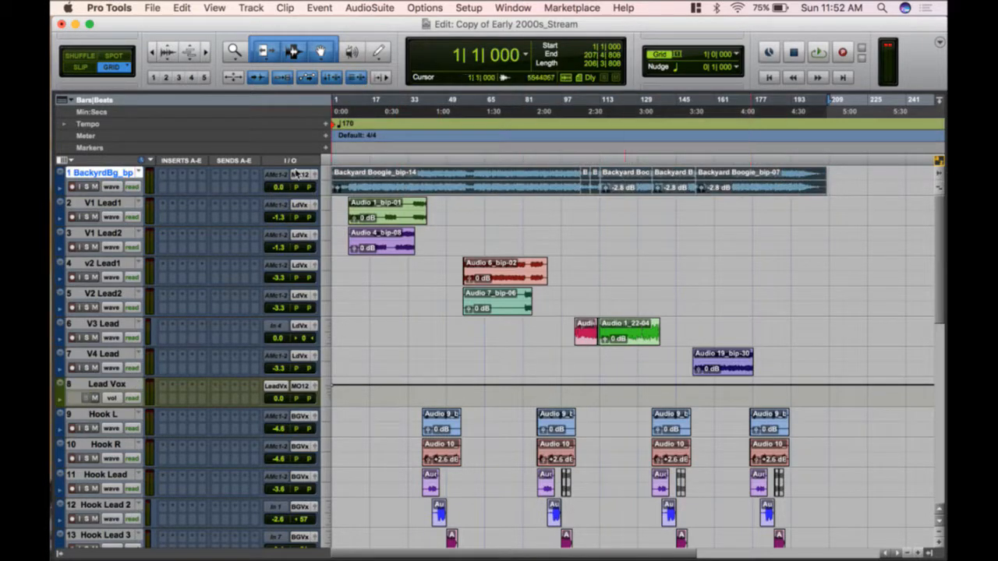
{"action": "double_click", "coordinate": [62, 185]}
{"action": "left_click", "coordinate": [427, 305]}
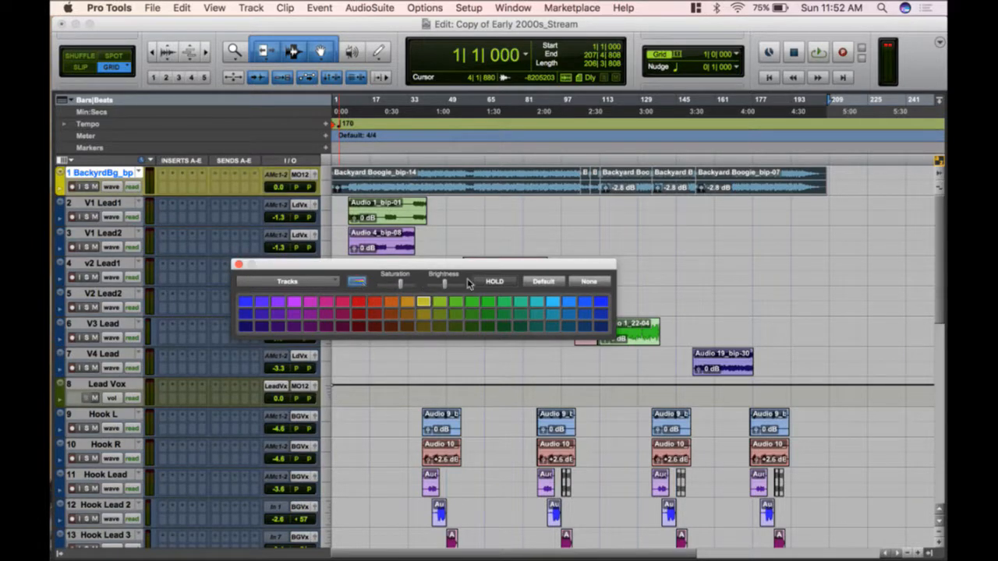
- Select the first Backyard Boogie clip and color it yellow with the palette applied to Clips in Tracks
{"action": "left_click_drag", "start_coordinate": [360, 183], "coordinate": [667, 188]}
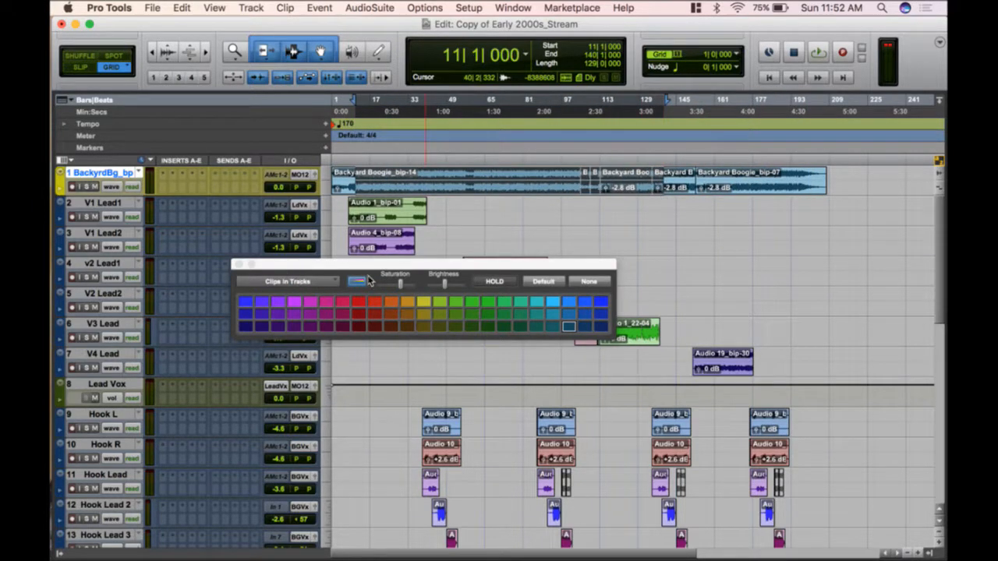
{"action": "left_click", "coordinate": [558, 246]}
{"action": "left_click", "coordinate": [496, 190]}
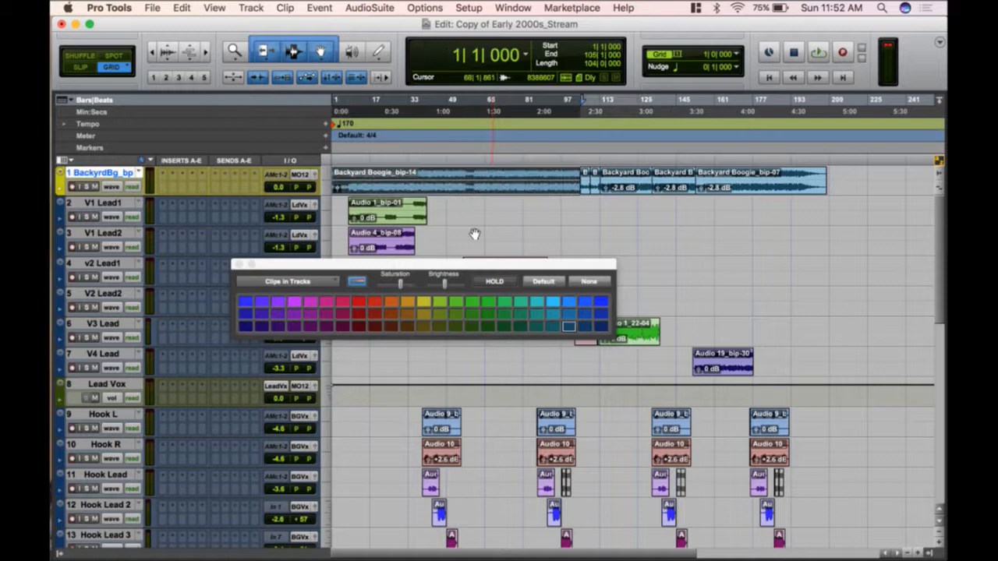
{"action": "left_click", "coordinate": [291, 282]}
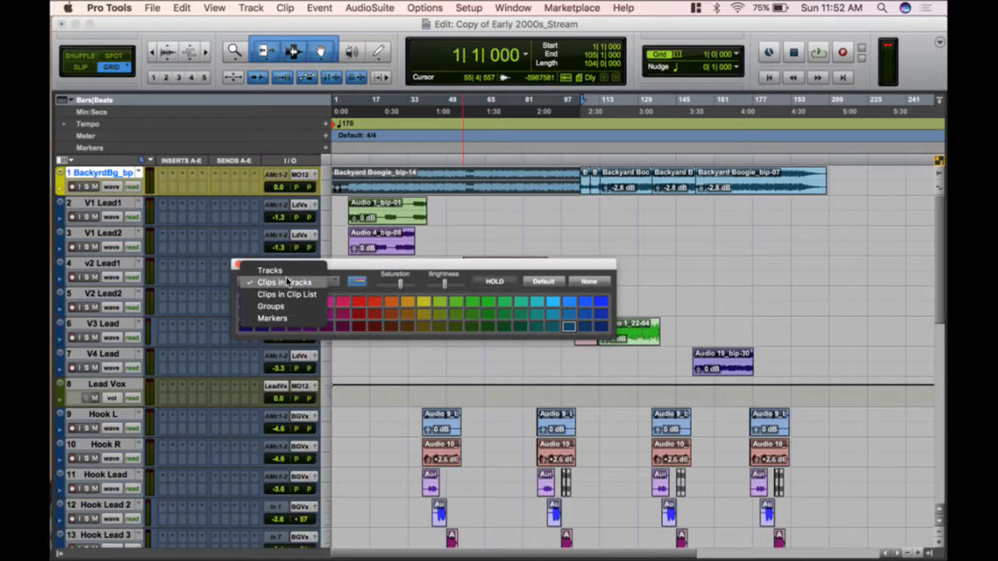
{"action": "left_click", "coordinate": [288, 283]}
{"action": "left_click", "coordinate": [424, 302]}
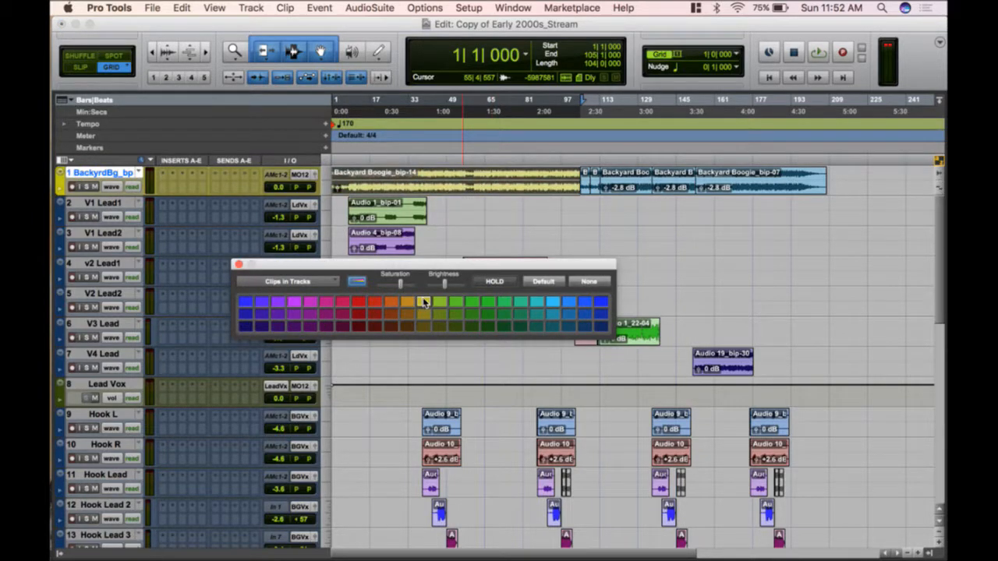
- Select all clips on the BackyrdBg_bp track, color them blue, and close the palette with its target set to Tracks
{"action": "left_click", "coordinate": [712, 188], "text": "shift"}
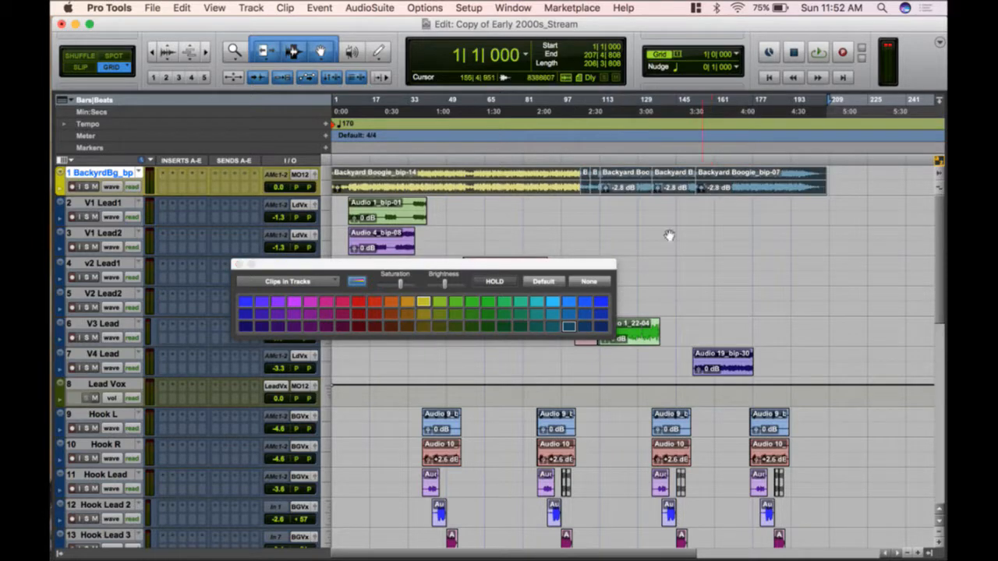
{"action": "left_click", "coordinate": [570, 326]}
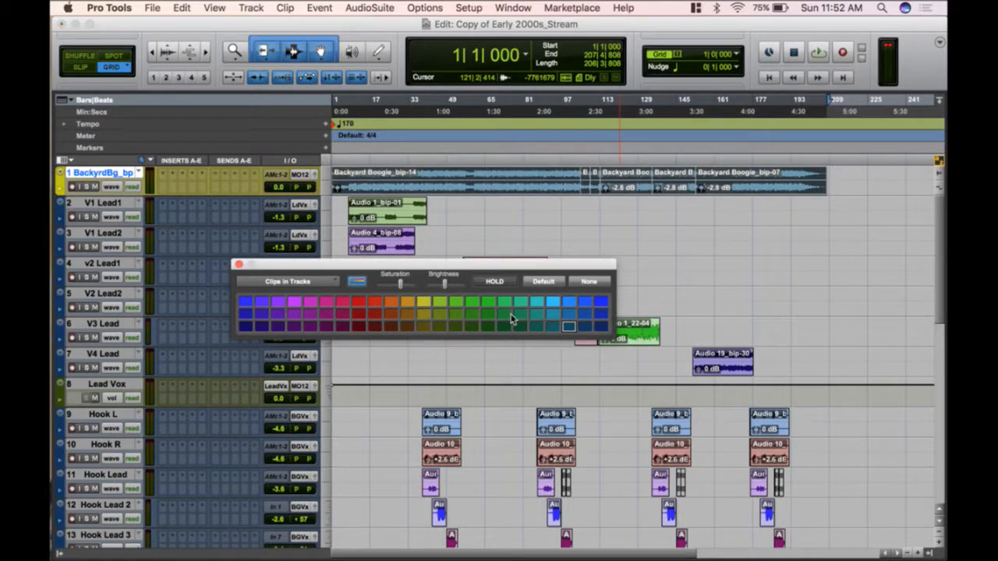
{"action": "left_click", "coordinate": [268, 281]}
{"action": "left_click", "coordinate": [233, 269]}
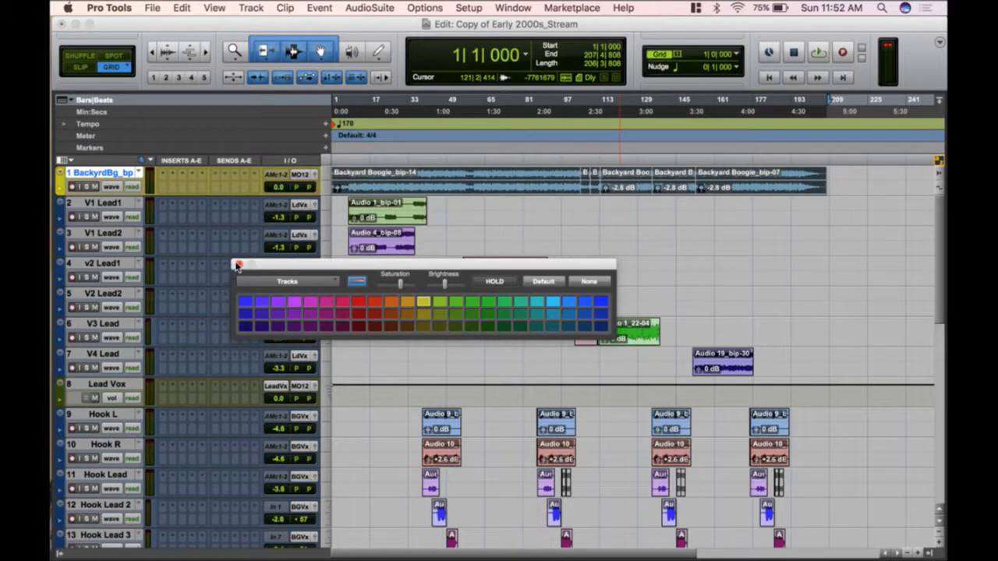
{"action": "left_click", "coordinate": [238, 266]}
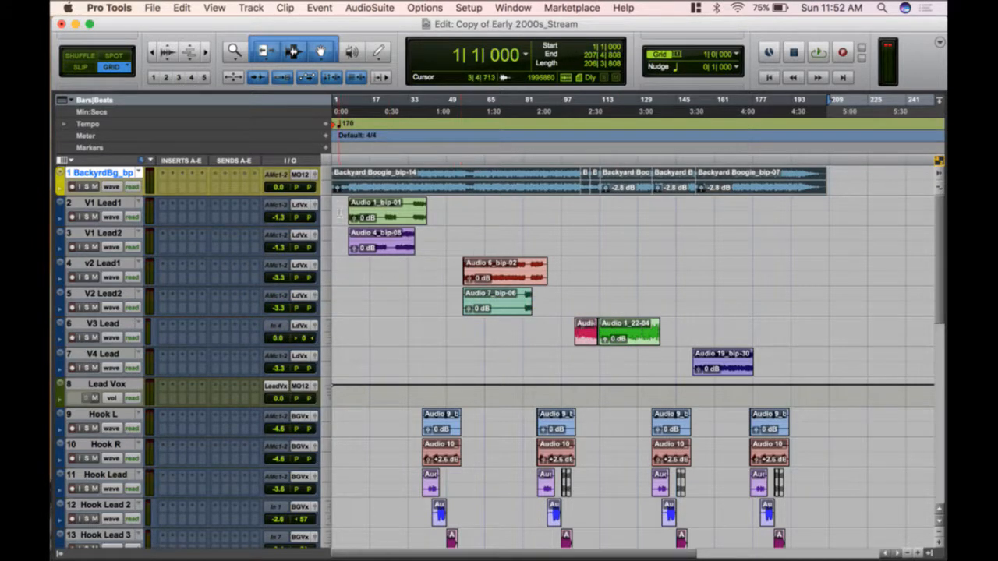
- Select the Lead Vox track and color it light blue
{"action": "left_click_drag", "start_coordinate": [339, 212], "coordinate": [340, 368]}
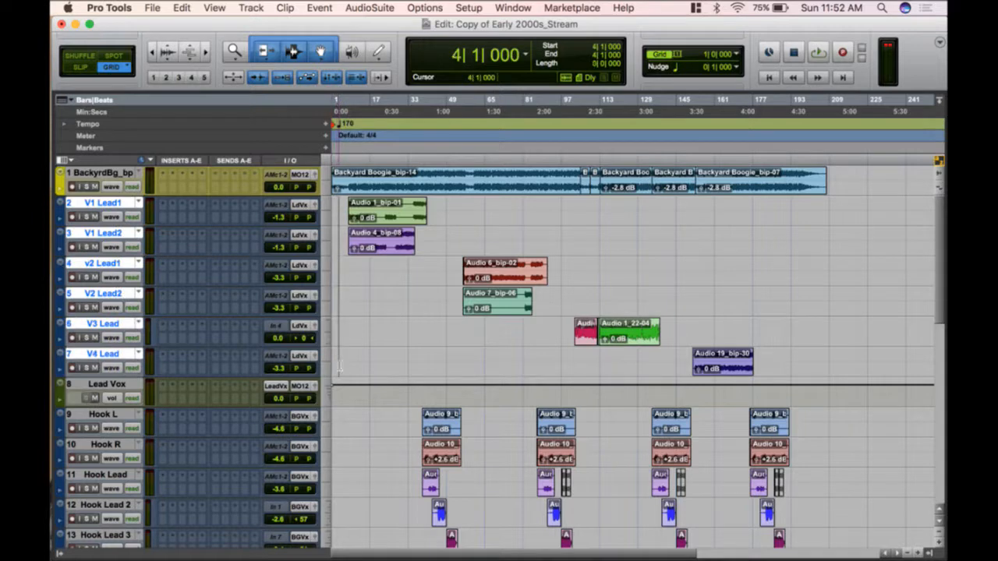
{"action": "left_click", "coordinate": [110, 384]}
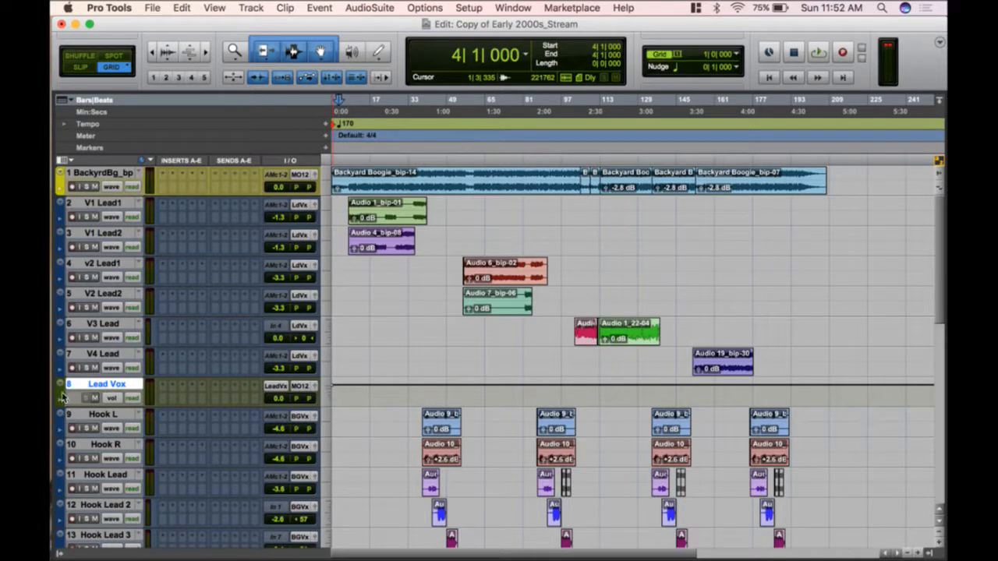
{"action": "double_click", "coordinate": [61, 396]}
{"action": "left_click", "coordinate": [553, 303]}
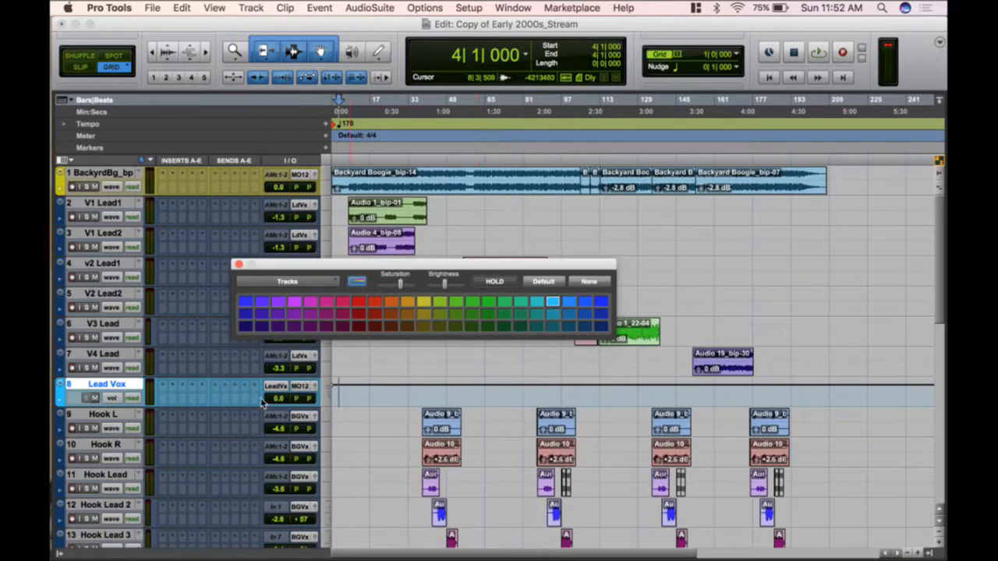
- Move the color palette clear of the hook clips and select only the Lead Vox track
{"action": "scroll", "coordinate": [156, 460], "scroll_direction": "down", "scroll_amount": 10}
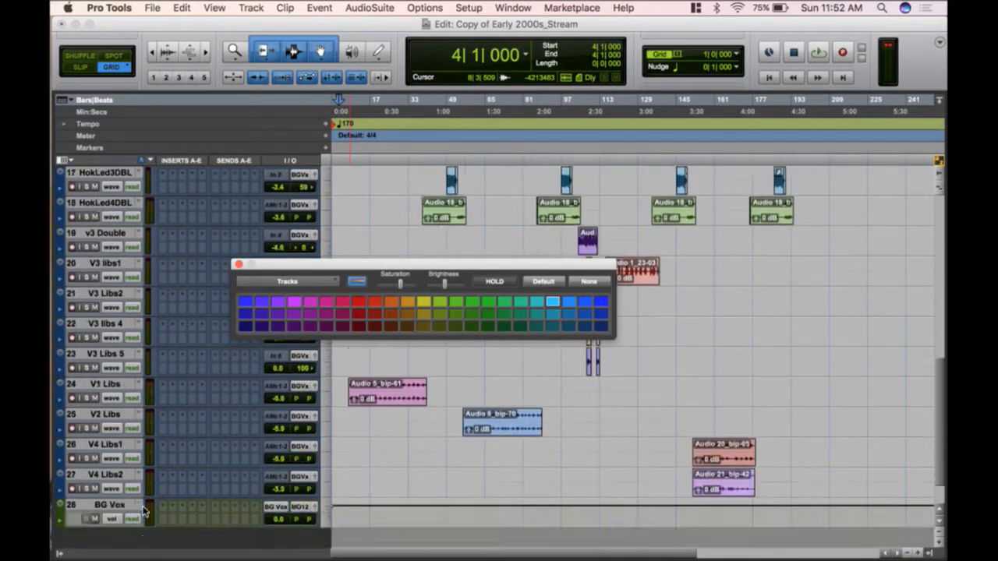
{"action": "scroll", "coordinate": [143, 468], "scroll_direction": "up", "scroll_amount": 10}
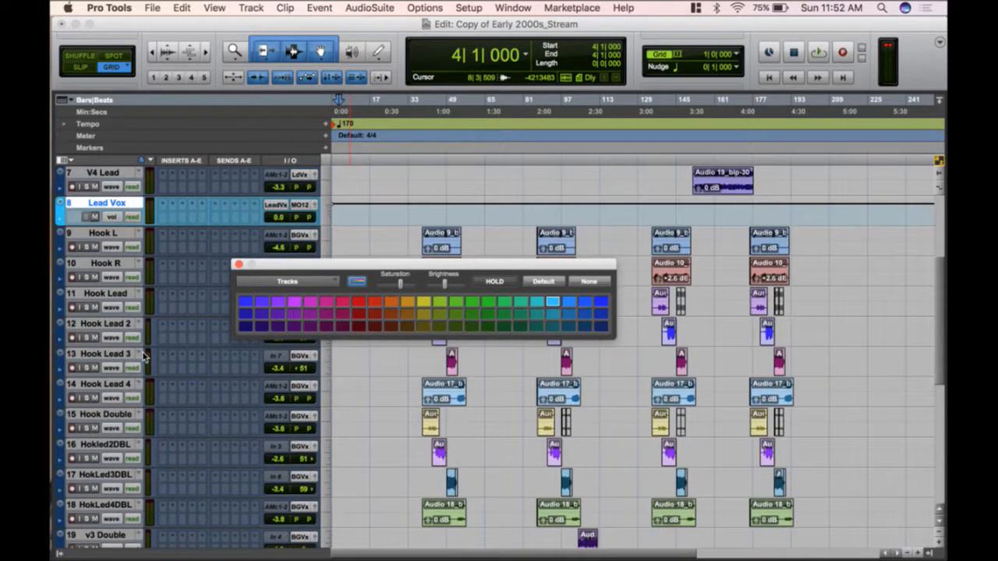
{"action": "left_click", "coordinate": [102, 293], "text": "shift"}
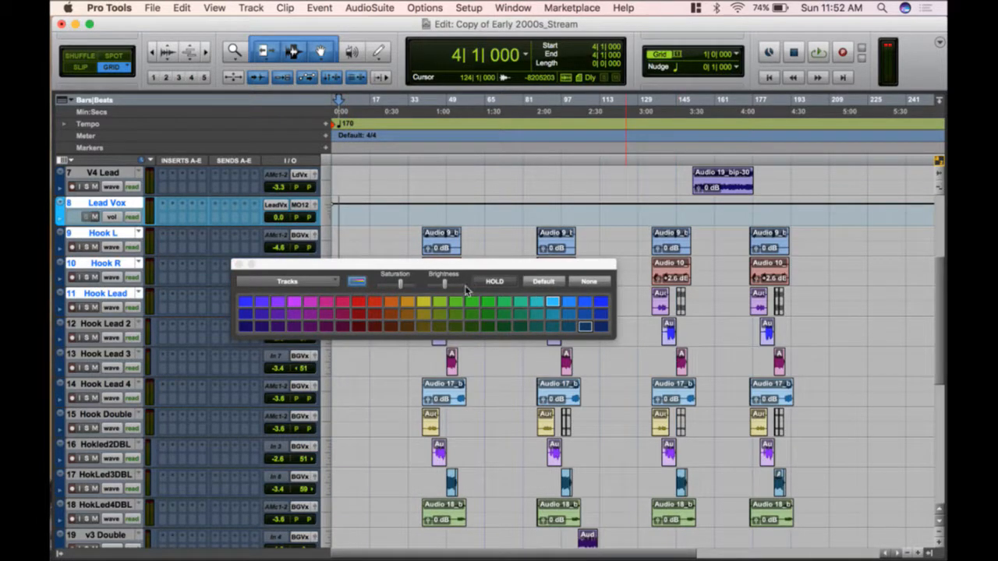
{"action": "left_click_drag", "start_coordinate": [468, 267], "coordinate": [603, 99]}
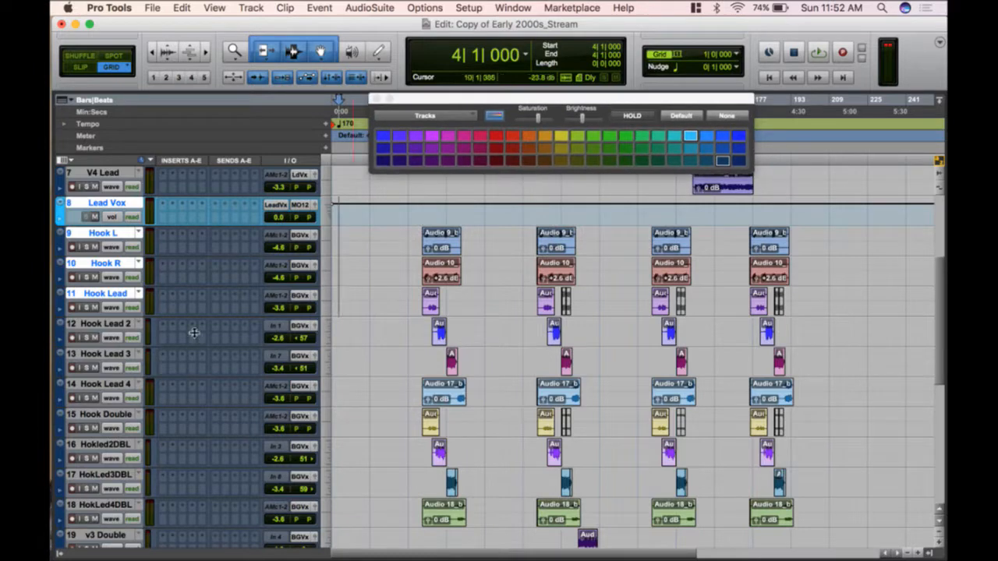
{"action": "left_click", "coordinate": [124, 203]}
- Select the BG Vox track, color it the same light blue as Lead Vox, and close the palette
{"action": "scroll", "coordinate": [147, 444], "scroll_direction": "down", "scroll_amount": 2}
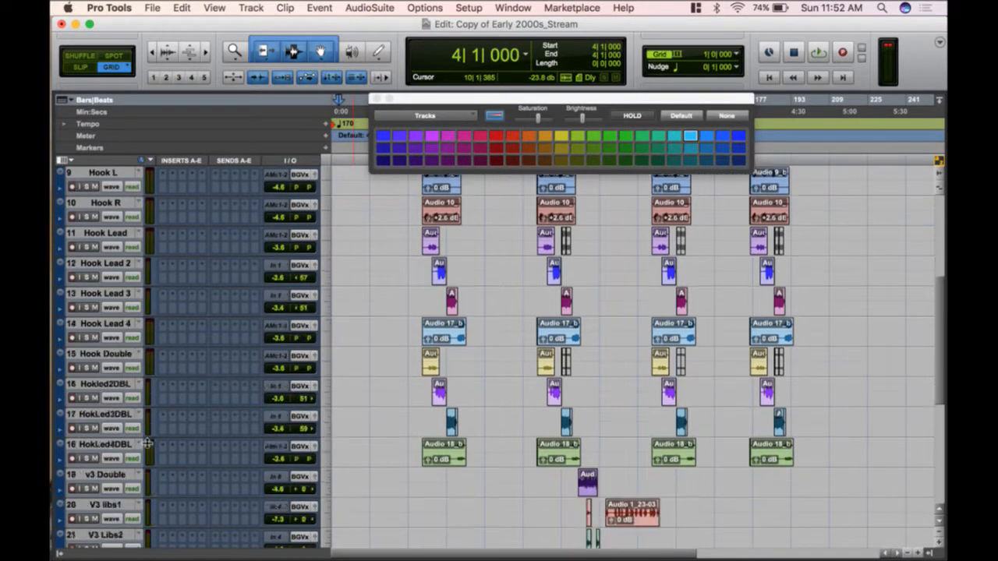
{"action": "scroll", "coordinate": [147, 444], "scroll_direction": "down", "scroll_amount": 10}
{"action": "left_click", "coordinate": [130, 459]}
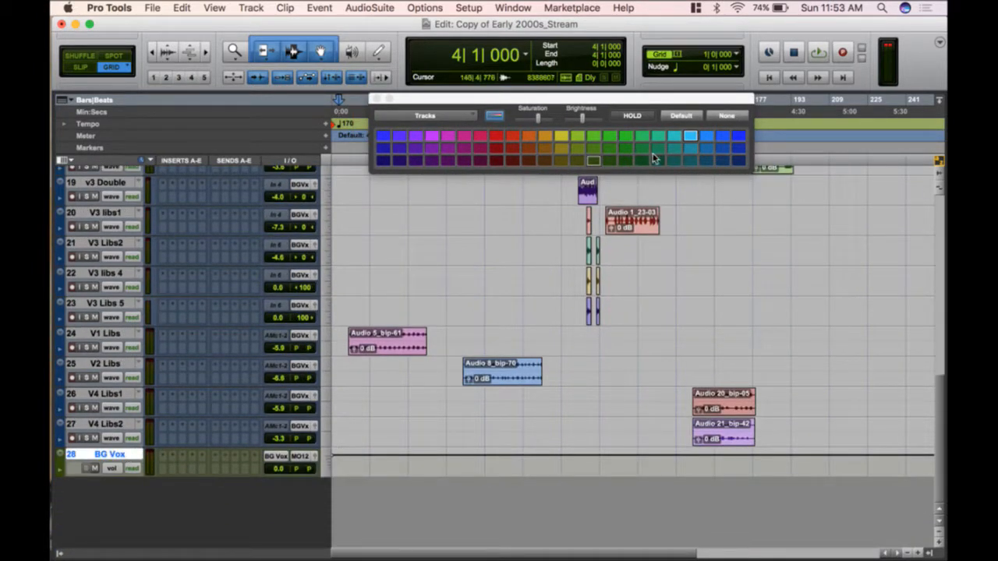
{"action": "scroll", "coordinate": [177, 409], "scroll_direction": "up", "scroll_amount": 6}
{"action": "scroll", "coordinate": [173, 306], "scroll_direction": "up", "scroll_amount": 8}
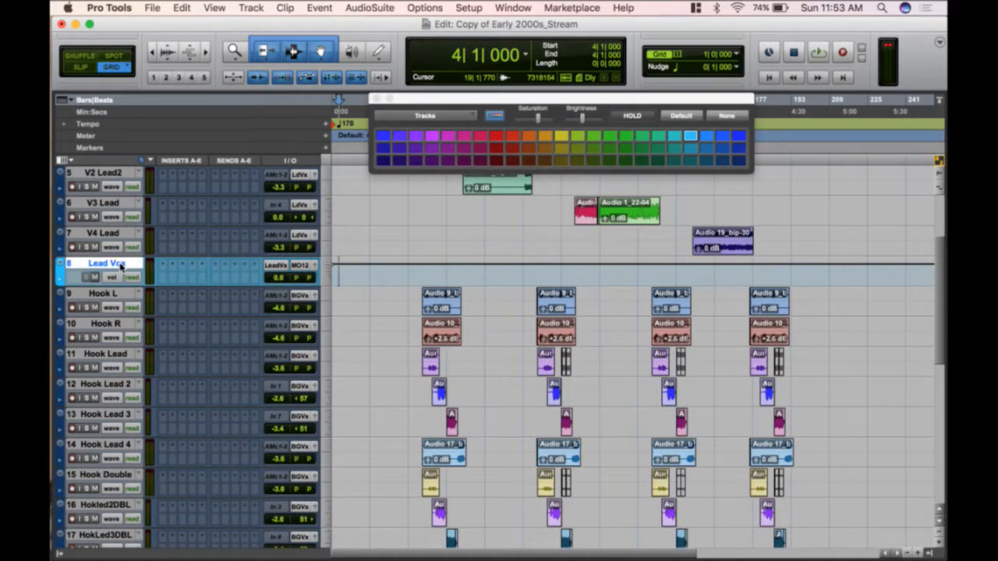
{"action": "scroll", "coordinate": [121, 269], "scroll_direction": "down", "scroll_amount": 14}
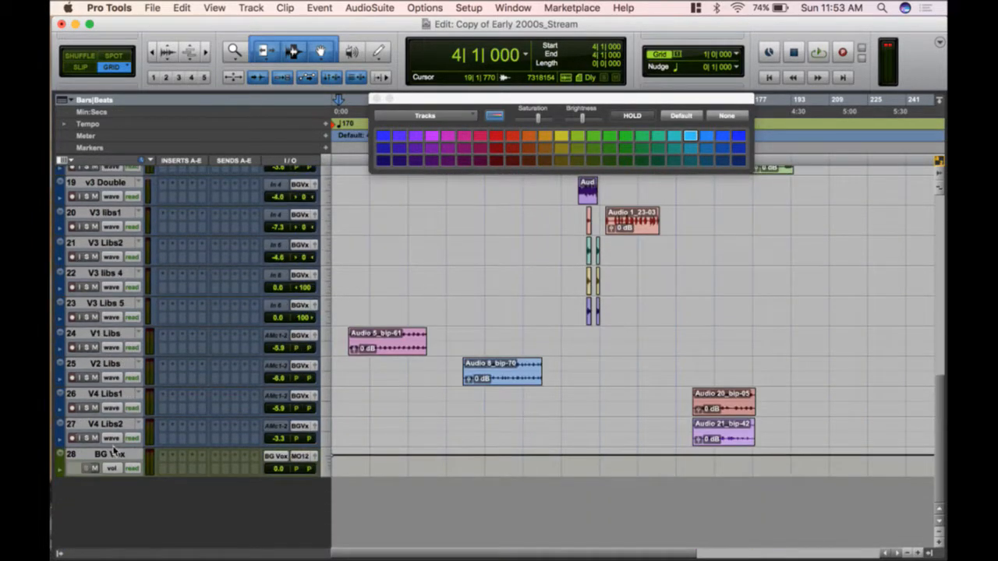
{"action": "left_click", "coordinate": [113, 453]}
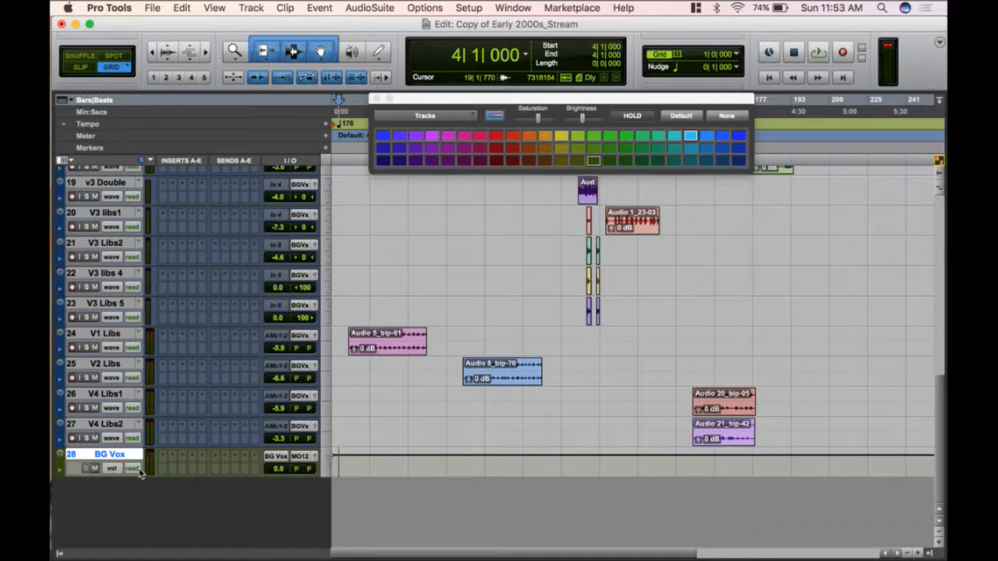
{"action": "left_click", "coordinate": [692, 137]}
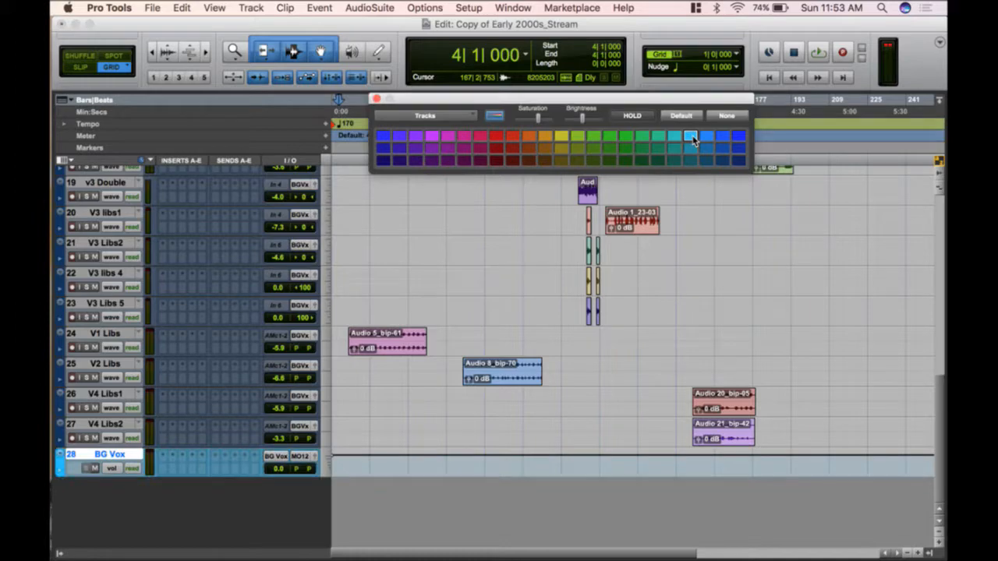
{"action": "left_click", "coordinate": [375, 99]}
- Enlarge the height of the V1 Lead1 track so its waveform can be inspected closely
{"action": "scroll", "coordinate": [451, 342], "scroll_direction": "up", "scroll_amount": 15}
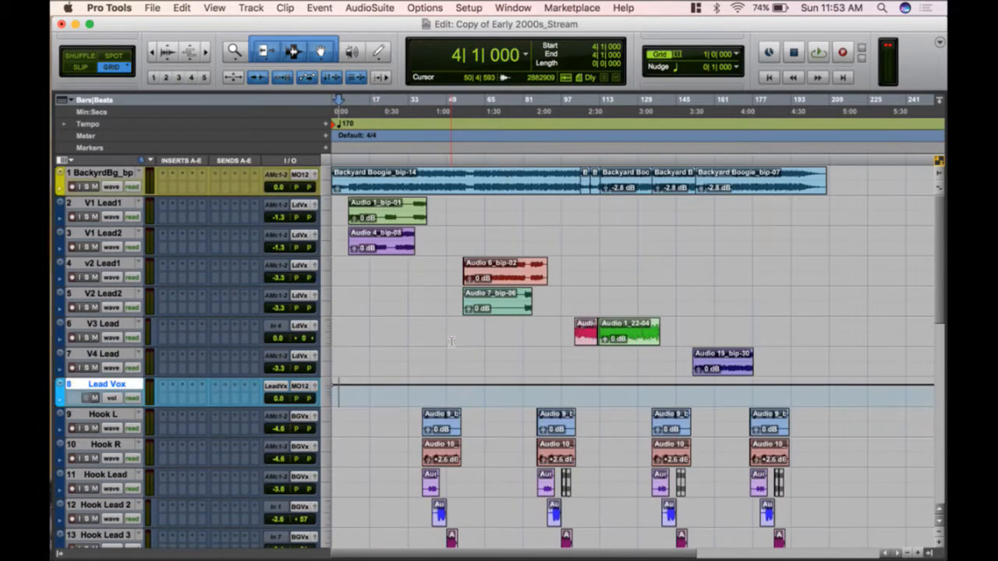
{"action": "scroll", "coordinate": [207, 464], "scroll_direction": "down", "scroll_amount": 15}
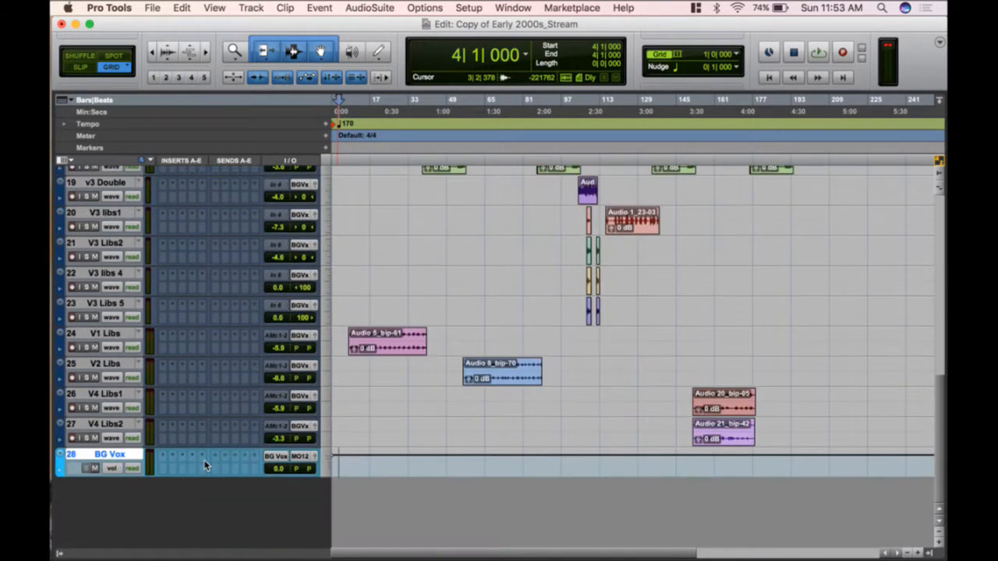
{"action": "scroll", "coordinate": [272, 353], "scroll_direction": "up", "scroll_amount": 15}
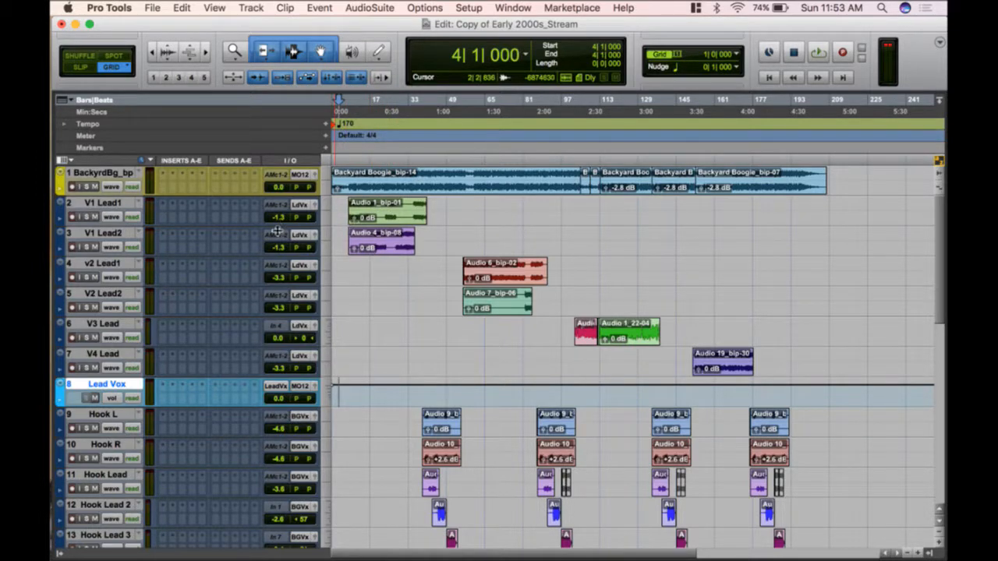
{"action": "left_click_drag", "start_coordinate": [277, 229], "coordinate": [270, 311]}
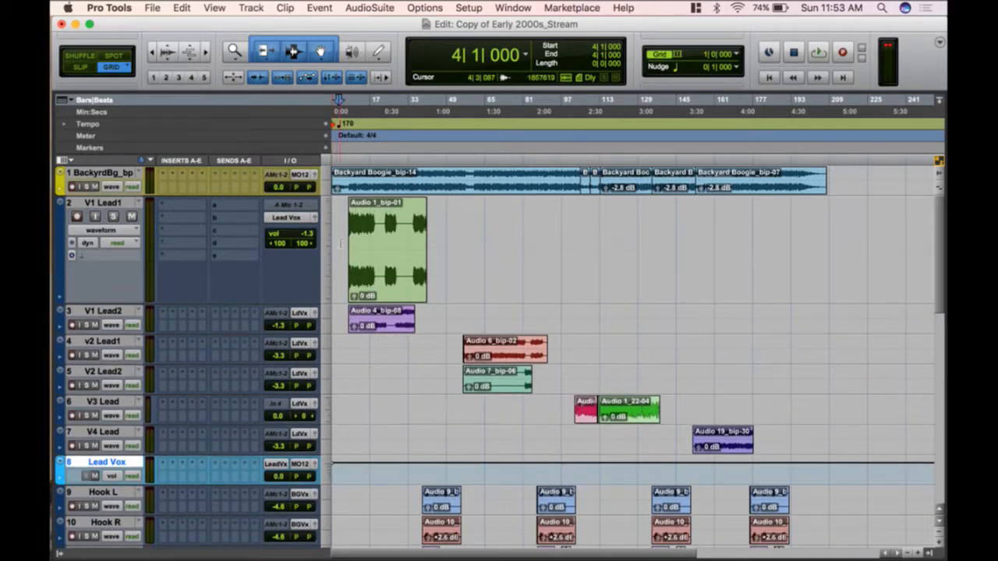
{"action": "left_click", "coordinate": [323, 231]}
{"action": "left_click", "coordinate": [330, 239]}
{"action": "left_click", "coordinate": [329, 237]}
{"action": "left_click", "coordinate": [347, 247]}
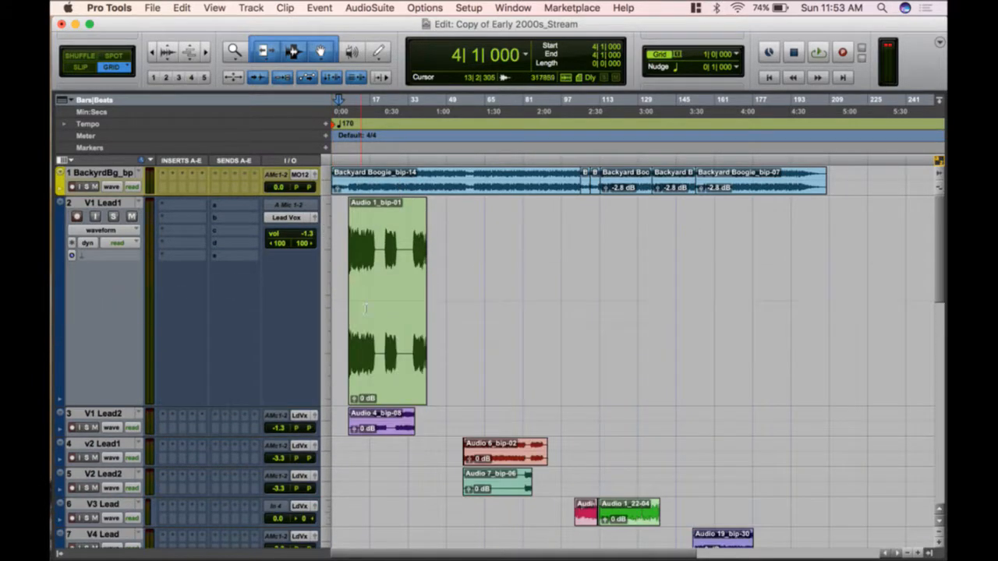
- Solo the V1 Lead1 track and play it from just before its first clip, at about 7|4|465
{"action": "key", "text": "super+bracketright"}
{"action": "key", "text": "super+bracketright"}
{"action": "key", "text": "super+bracketright"}
{"action": "key", "text": "super+bracketright"}
{"action": "key", "text": "super+bracketright"}
{"action": "key", "text": "super+bracketright"}
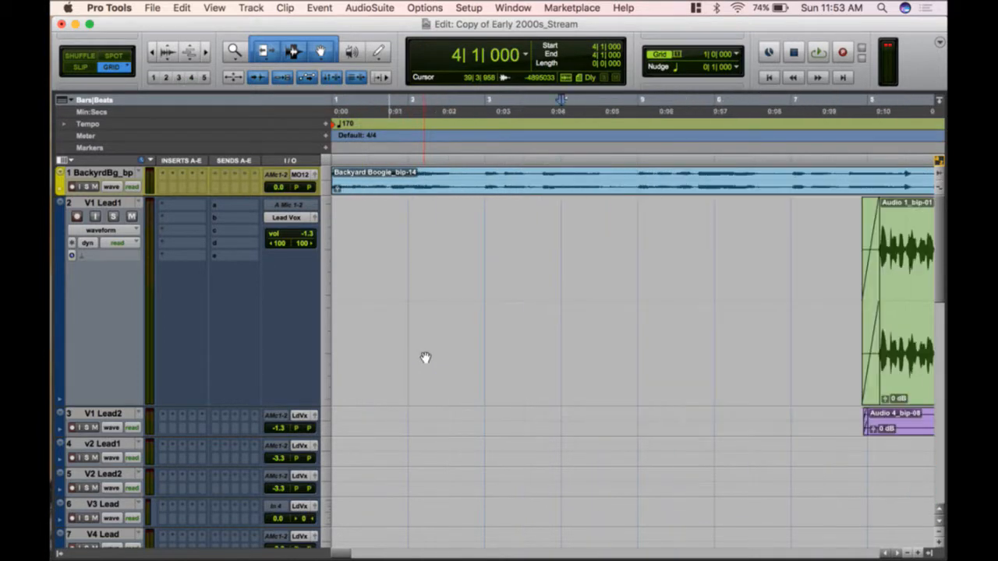
{"action": "scroll", "coordinate": [700, 328], "scroll_direction": "right", "scroll_amount": 3}
{"action": "scroll", "coordinate": [699, 324], "scroll_direction": "right", "scroll_amount": 3}
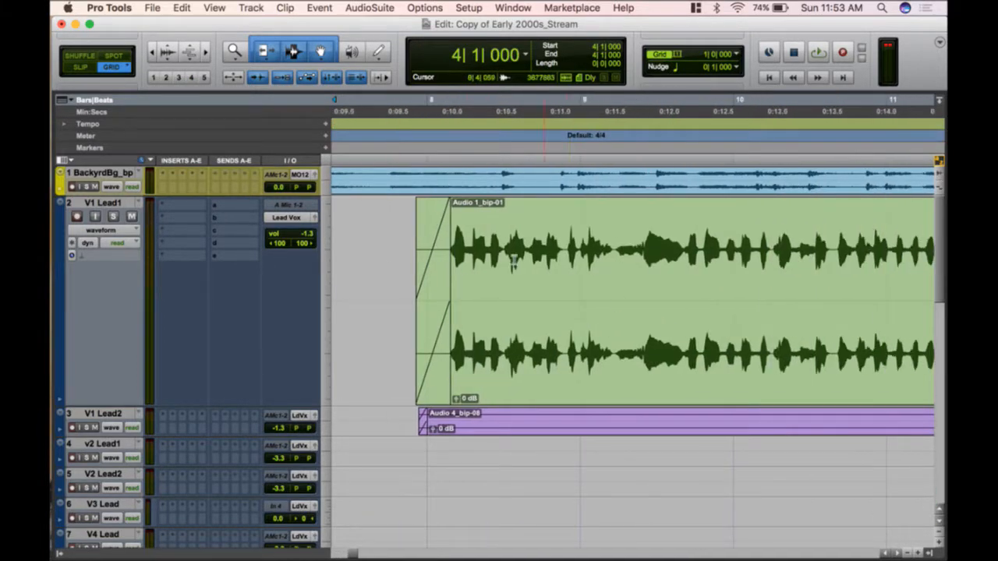
{"action": "left_click", "coordinate": [114, 216]}
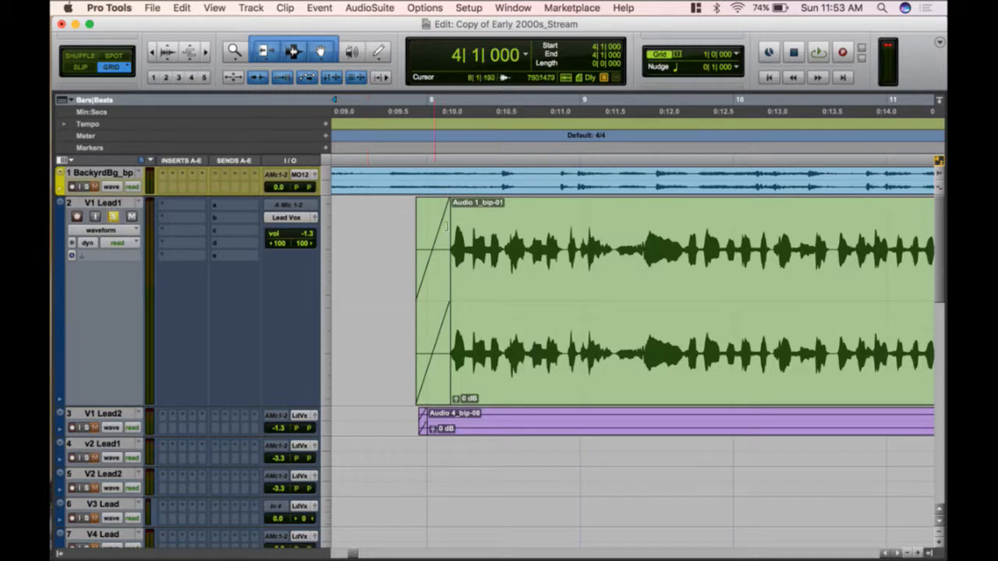
{"action": "left_click", "coordinate": [407, 248]}
{"action": "key", "text": "space"}
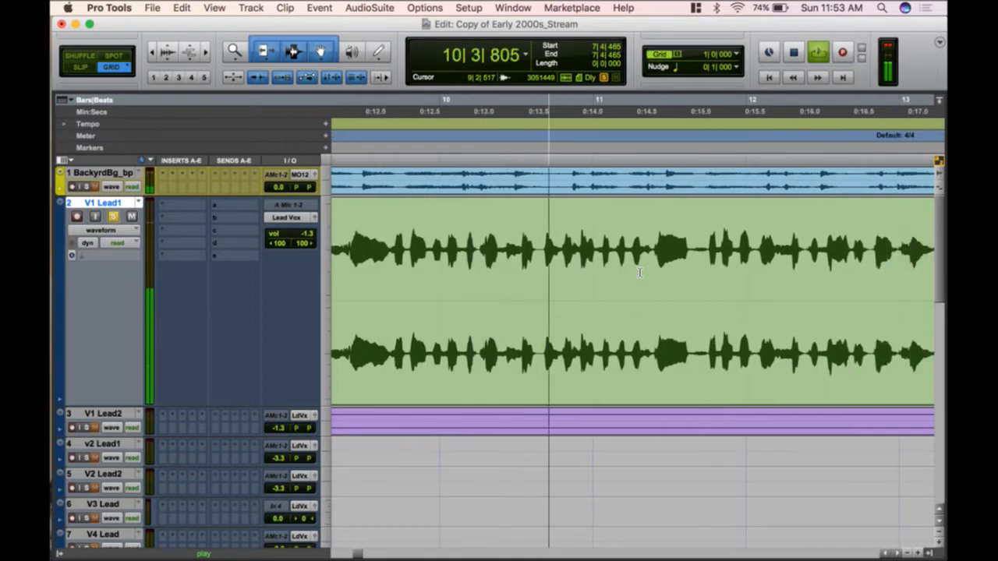
{"action": "key", "text": "space"}
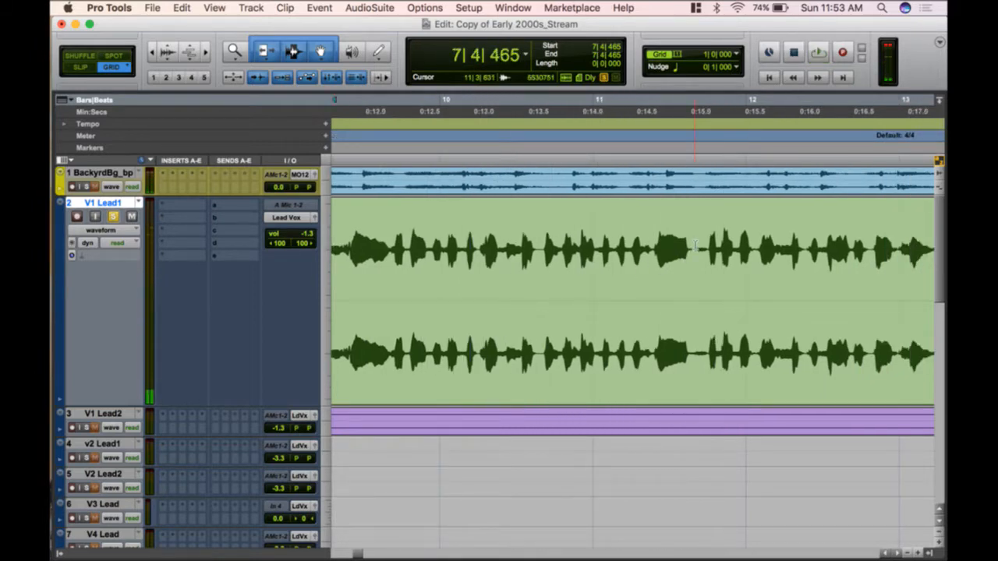
- Examine the low-level gap between phrases around 11|3 in the V1 Lead1 waveform at close zoom
{"action": "left_click", "coordinate": [693, 245]}
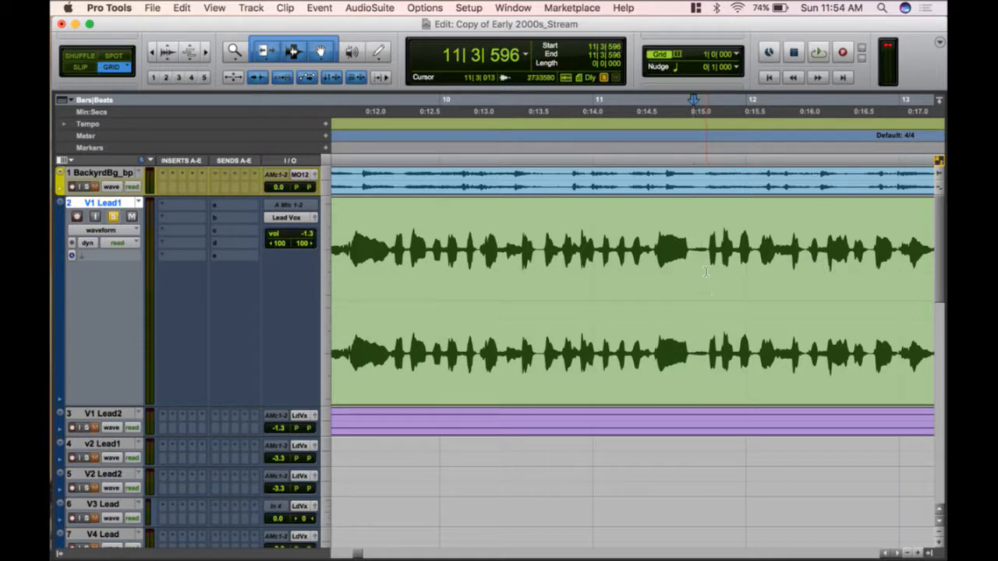
{"action": "left_click", "coordinate": [753, 269]}
{"action": "left_click", "coordinate": [673, 269]}
{"action": "left_click", "coordinate": [621, 269]}
{"action": "left_click", "coordinate": [828, 263]}
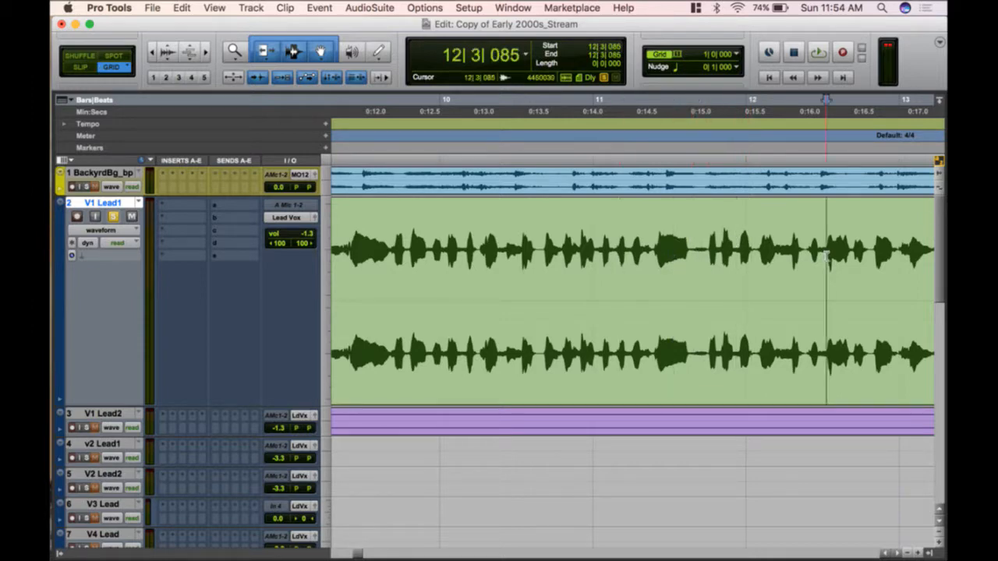
{"action": "left_click", "coordinate": [691, 259]}
{"action": "key", "text": "super+bracketright"}
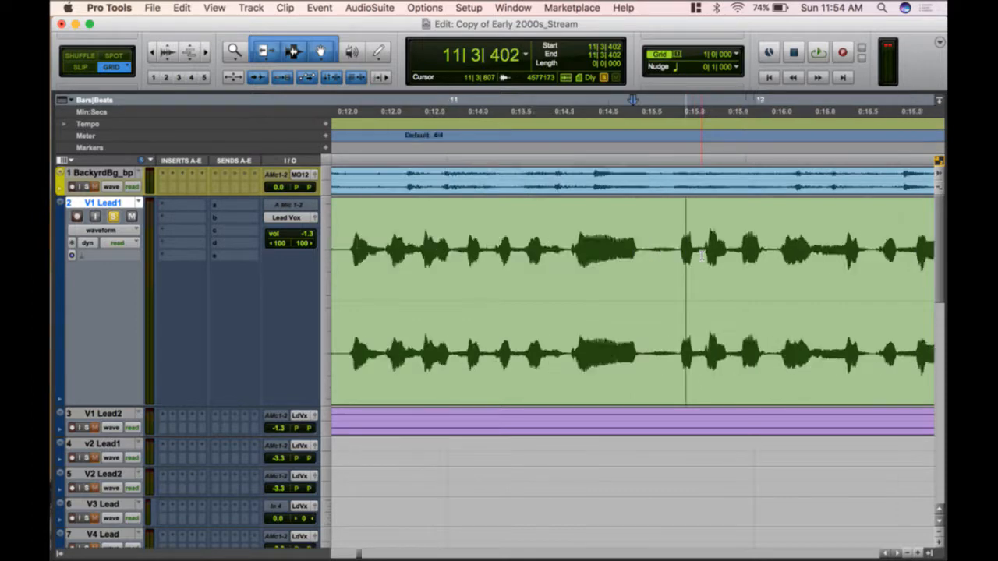
{"action": "key", "text": "super+bracketright"}
{"action": "key", "text": "super+bracketright"}
{"action": "left_click", "coordinate": [549, 234]}
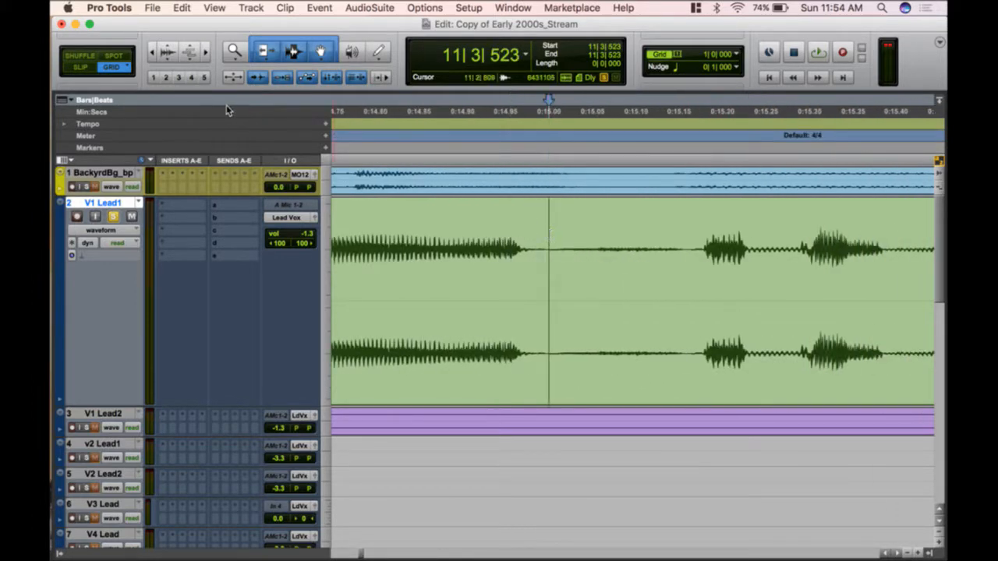
{"action": "left_click", "coordinate": [760, 248]}
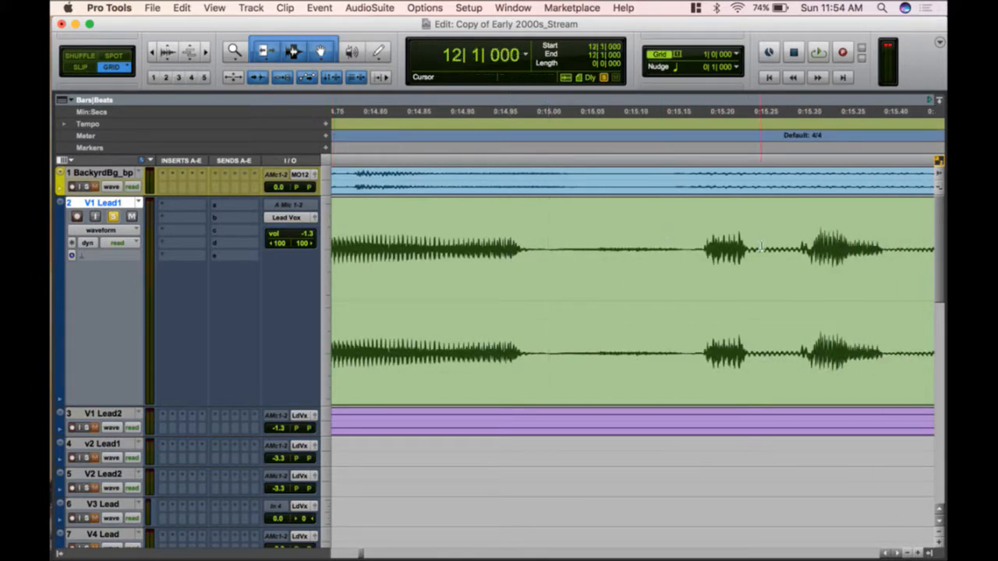
- Place the edit cursor on V1 Lead1 at about 11|3|552, in the gap right after the long sustained phrase
{"action": "key", "text": "super+bracketleft"}
{"action": "key", "text": "super+bracketleft"}
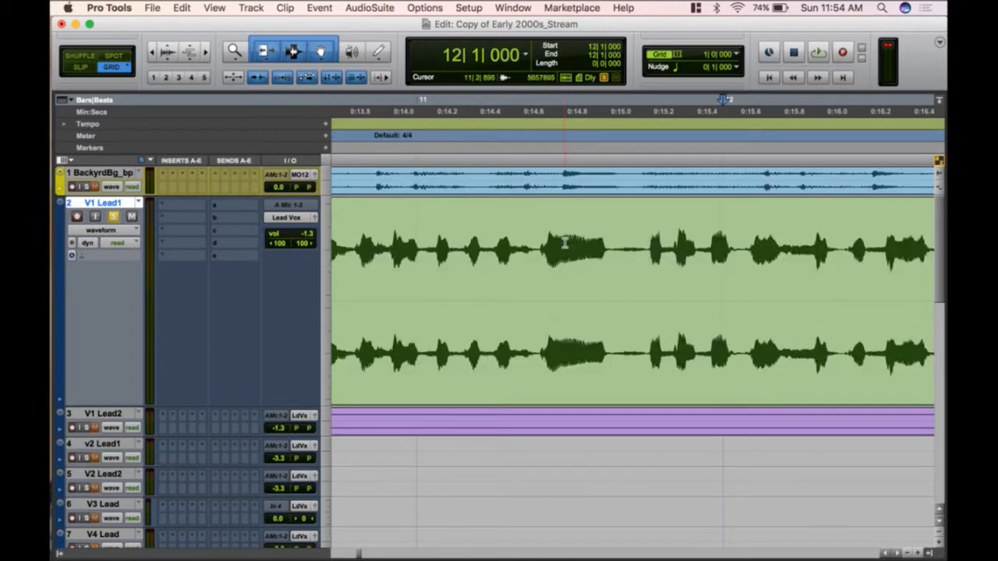
{"action": "key", "text": "minus"}
{"action": "key", "text": "plus"}
{"action": "key", "text": "minus"}
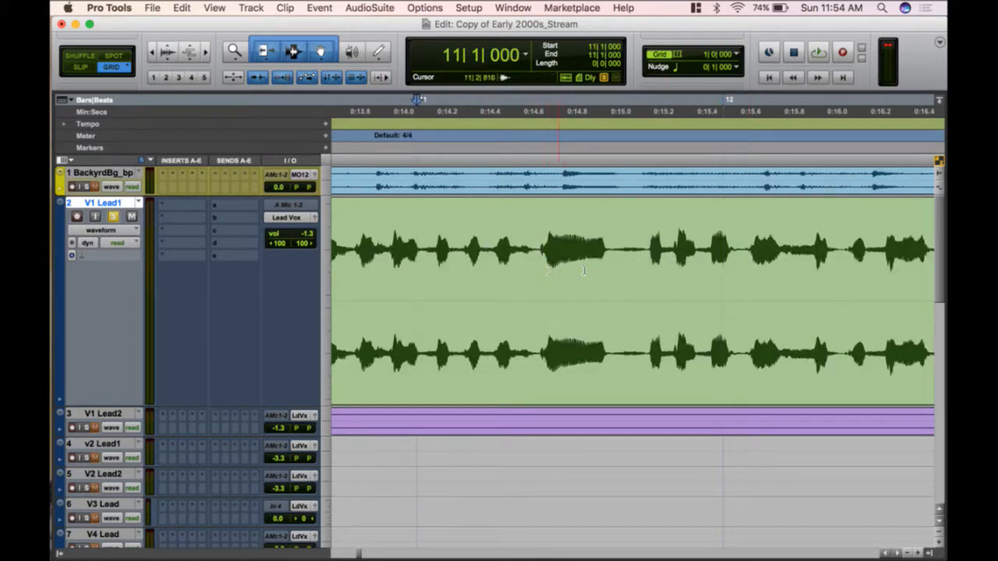
{"action": "key", "text": "plus"}
{"action": "left_click", "coordinate": [614, 259]}
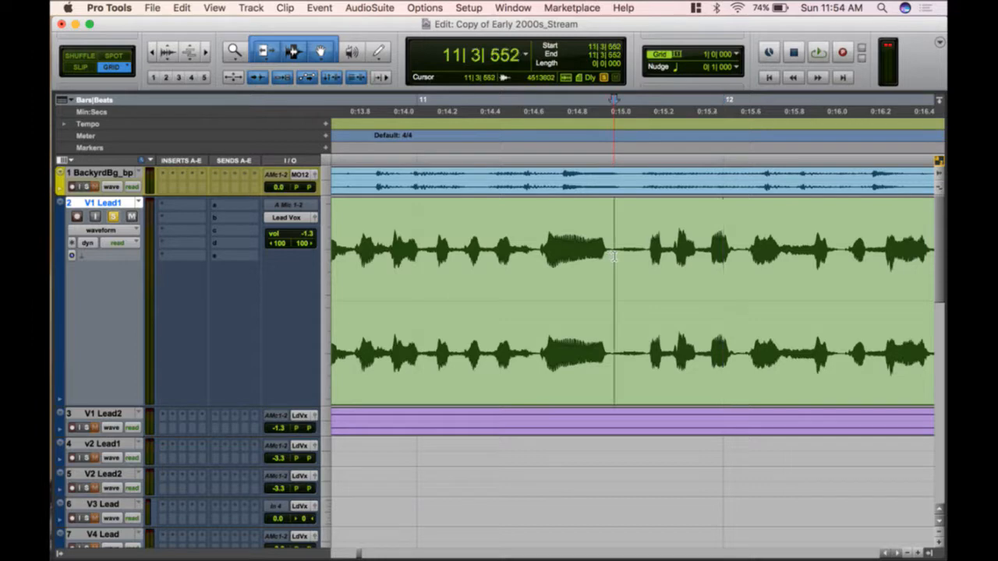
- Split the V1 Lead1 clip at 11|3|552 and add a fade-out about 0|0|132 long before the split
{"action": "key", "text": "super+bracketright"}
{"action": "key", "text": "super+bracketright"}
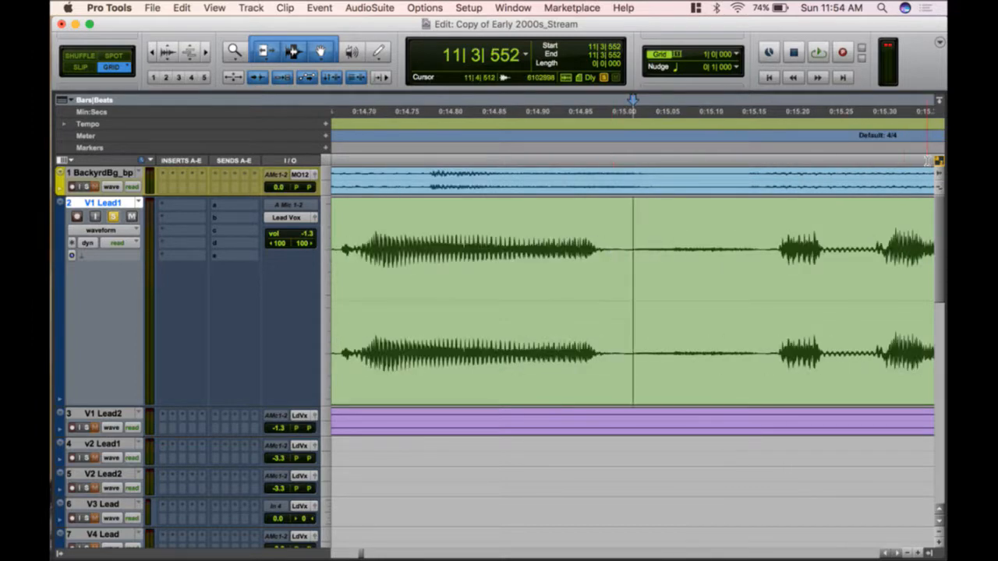
{"action": "key", "text": "super+e"}
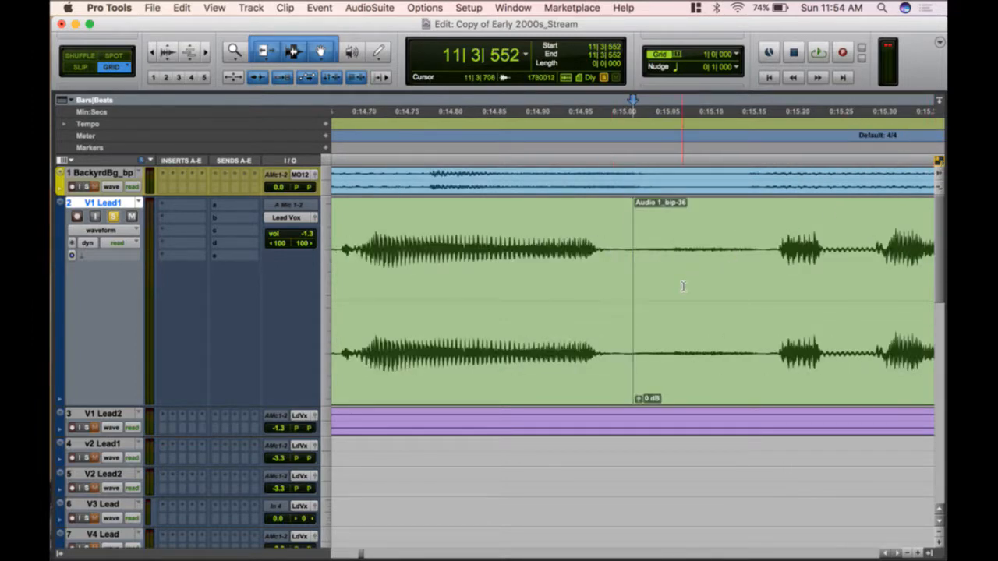
{"action": "double_click", "coordinate": [632, 214]}
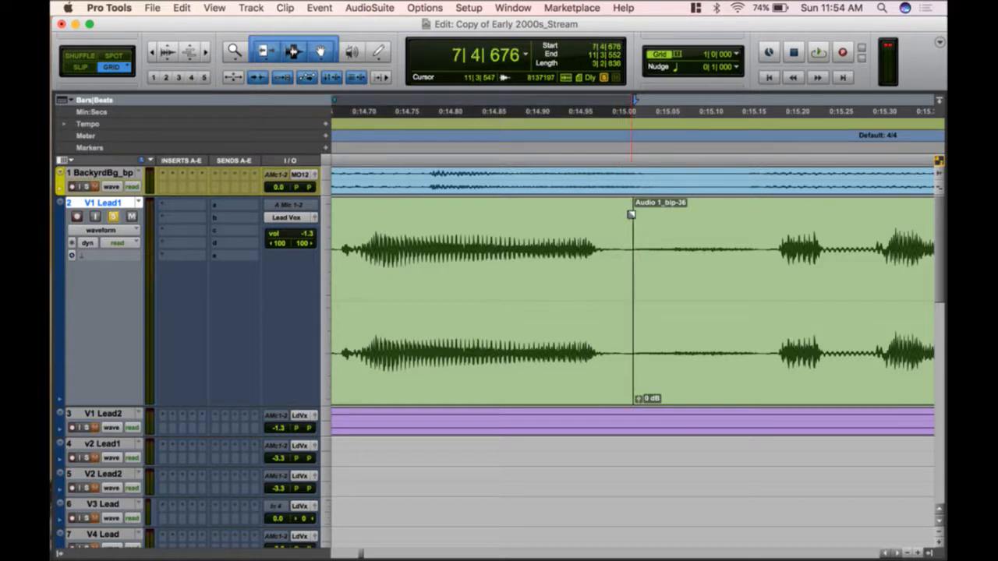
{"action": "left_click_drag", "start_coordinate": [632, 214], "coordinate": [595, 218]}
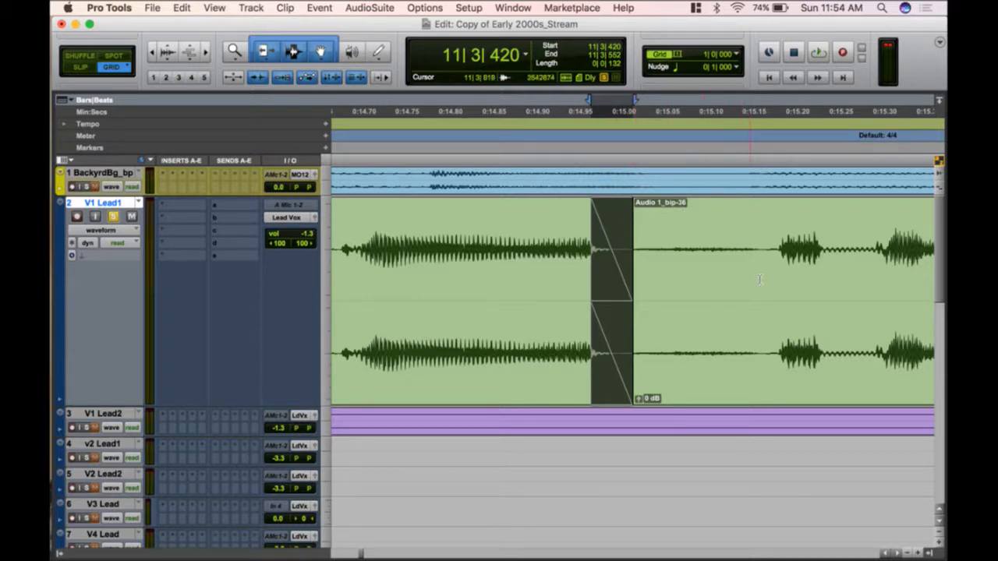
- Place the edit cursor at about 11|3|675 and try trimming the following clip's start, then its end, to it, undoing each trim
{"action": "left_click", "coordinate": [672, 246]}
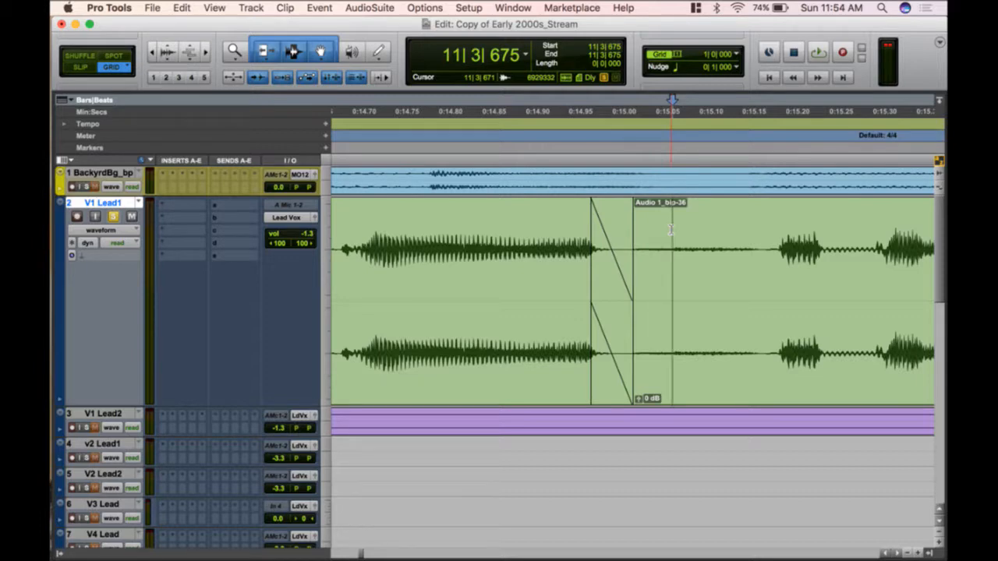
{"action": "key", "text": "a"}
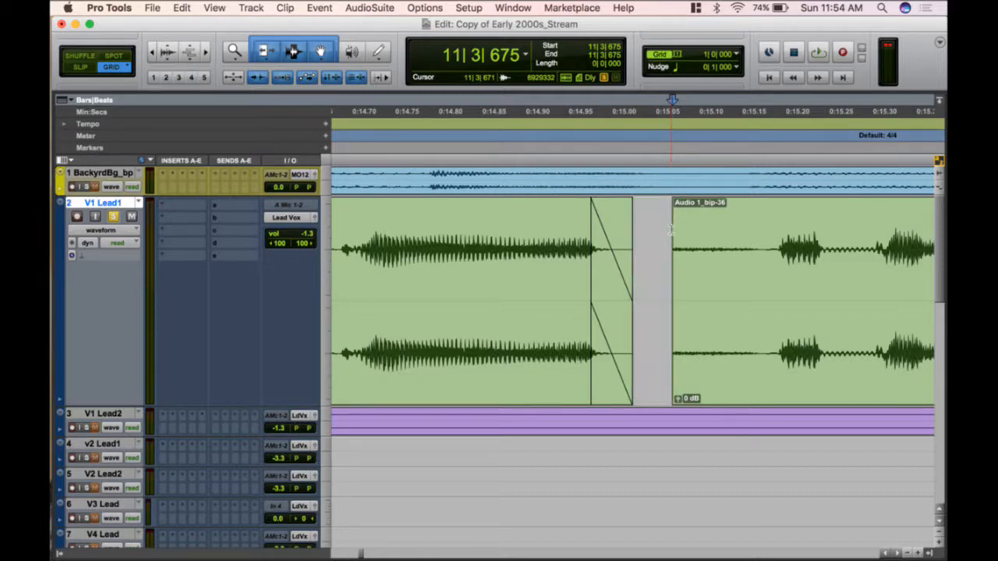
{"action": "key", "text": "super+z"}
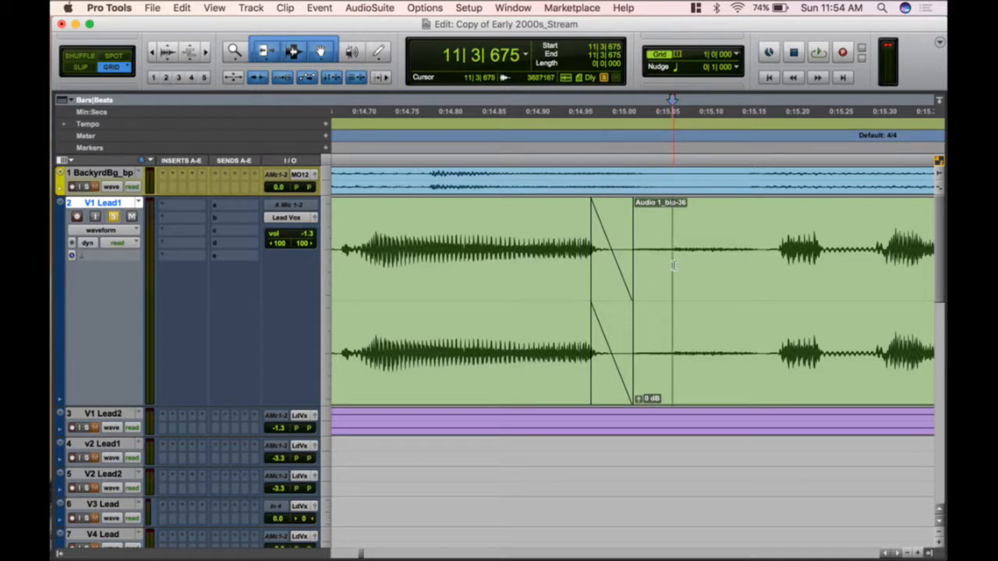
{"action": "key", "text": "s"}
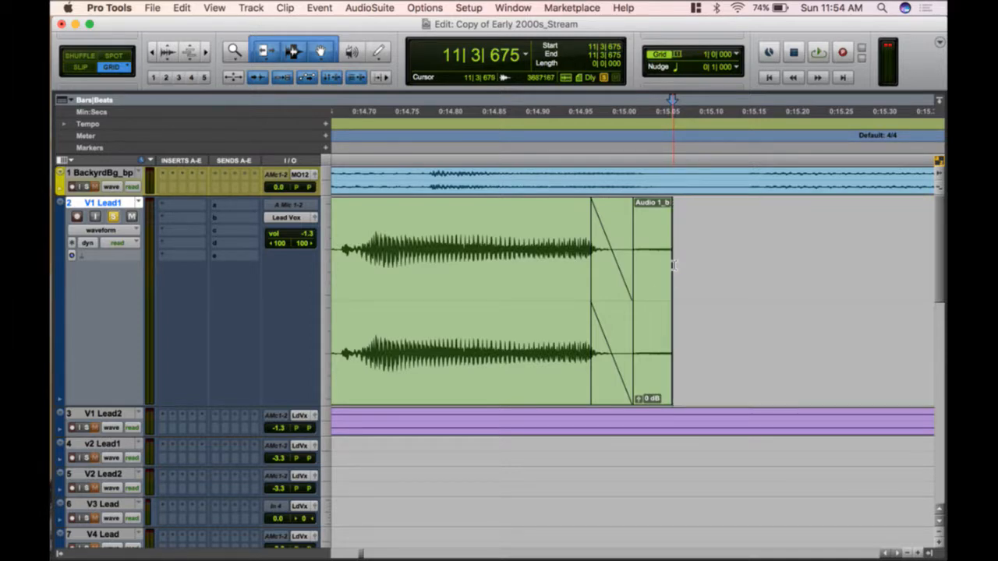
{"action": "key", "text": "super+z"}
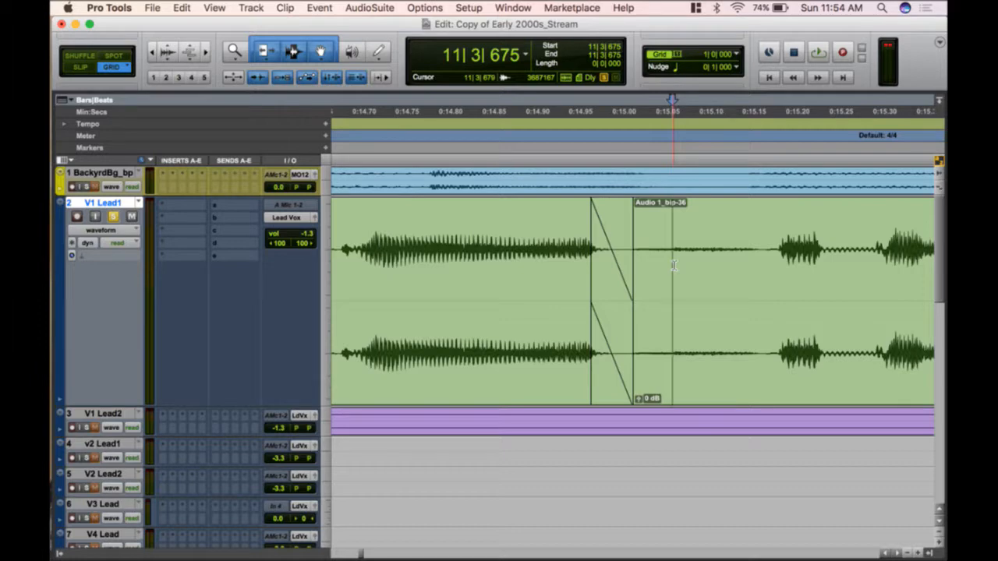
- Trim the start of the clip after the gap to 11|3|675 and give it a fade-in about 0|0|443 long
{"action": "key", "text": "a"}
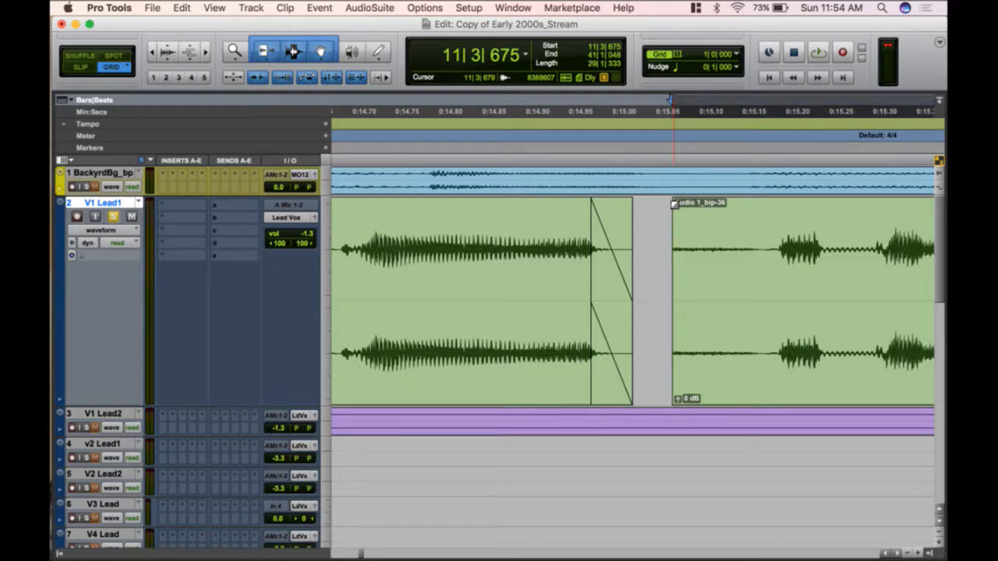
{"action": "left_click_drag", "start_coordinate": [676, 204], "coordinate": [816, 223]}
- Play V1 Lead1 from about 10|4|129 through the faded gap and on into bar 13
{"action": "key", "text": "super+bracketleft"}
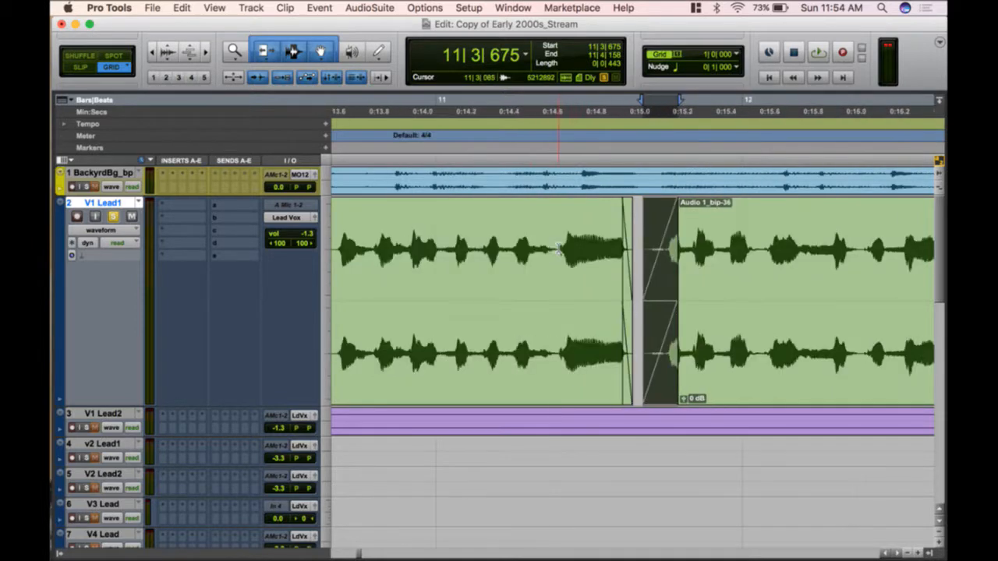
{"action": "left_click", "coordinate": [501, 240]}
{"action": "key", "text": "space"}
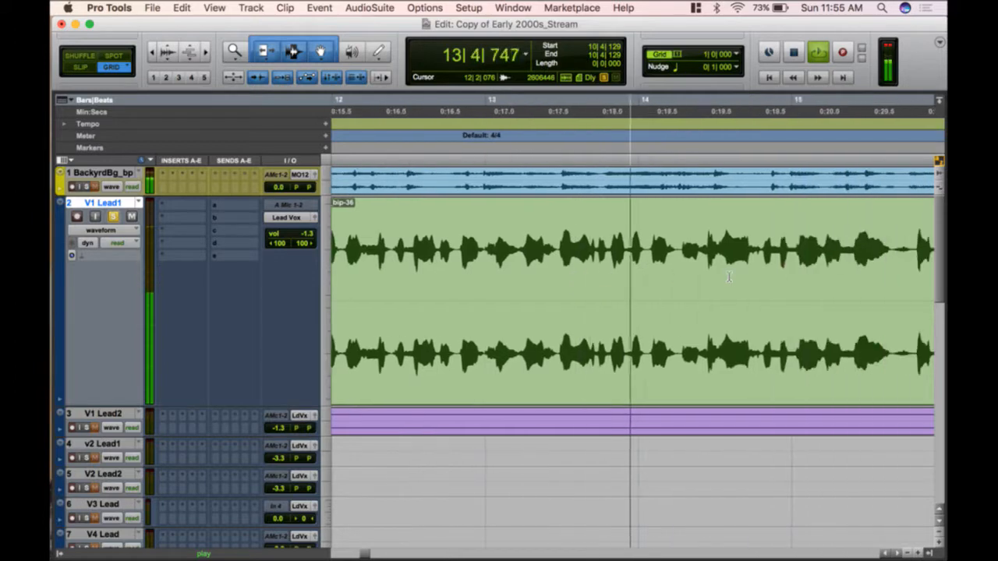
{"action": "key", "text": "space"}
- Split the V1 Lead1 clip at about 14|2|014, in the silent gap between two phrases
{"action": "left_click", "coordinate": [680, 238]}
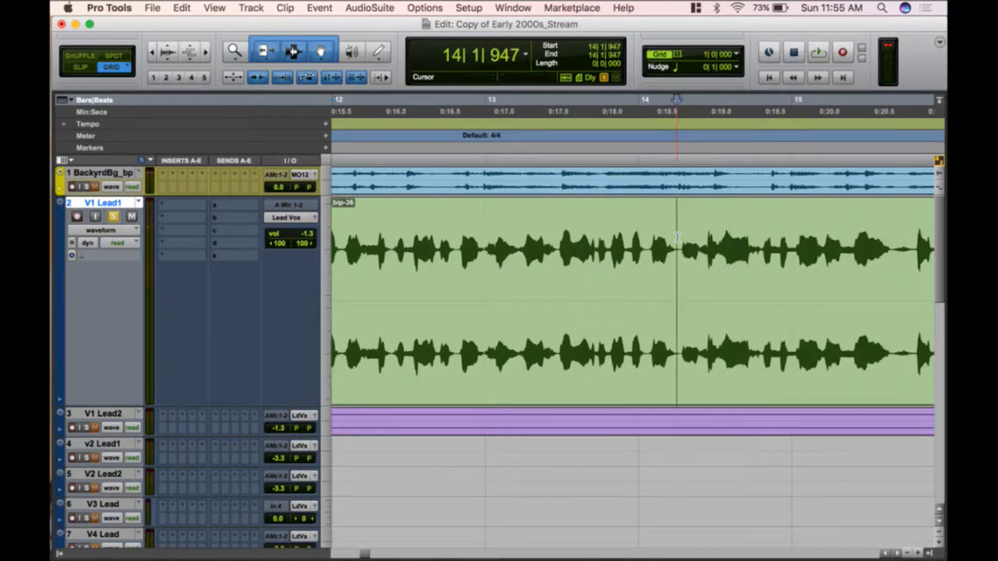
{"action": "key", "text": "super+bracketright"}
{"action": "key", "text": "super+bracketright"}
{"action": "key", "text": "super+bracketright"}
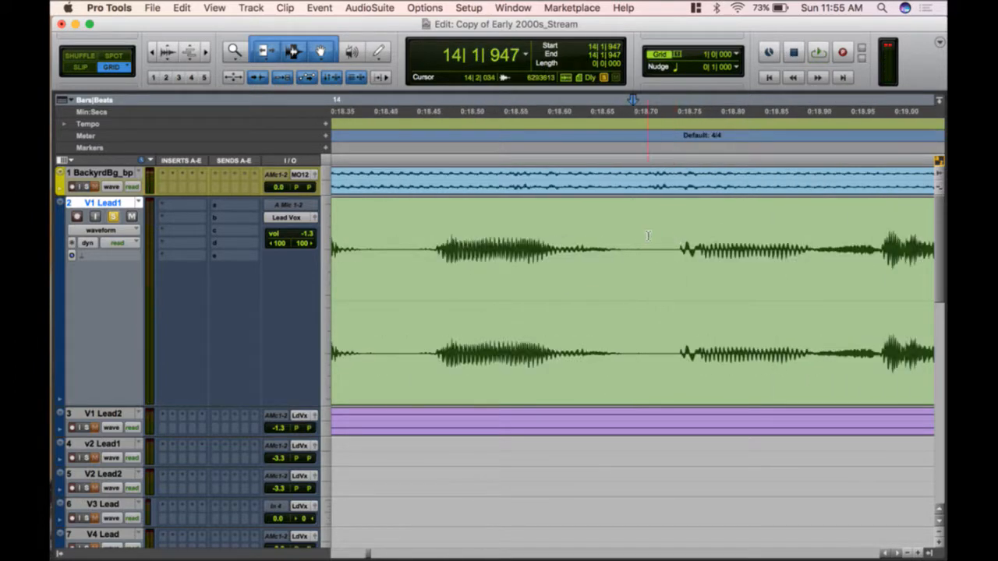
{"action": "left_click", "coordinate": [641, 234]}
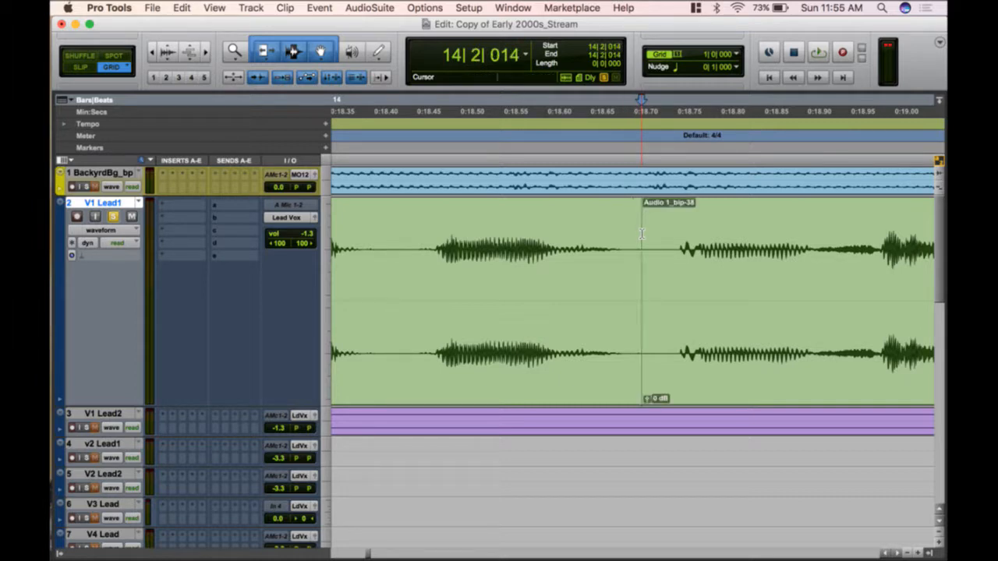
- Add a fade-out before and a fade-in after the V1 Lead1 split at 14|2|014
{"action": "key", "text": "alt+shift+Tab"}
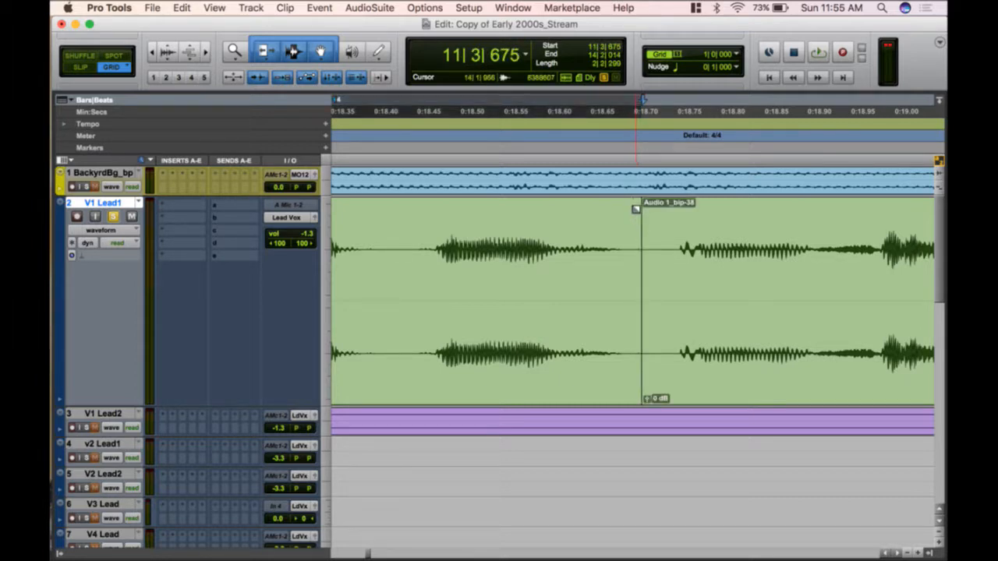
{"action": "left_click_drag", "start_coordinate": [636, 208], "coordinate": [577, 208]}
{"action": "left_click_drag", "start_coordinate": [642, 202], "coordinate": [719, 212]}
- Play V1 Lead1 from about 13|3|463 across the two fades around 14|2|014
{"action": "key", "text": "super+bracketleft"}
{"action": "left_click", "coordinate": [442, 234]}
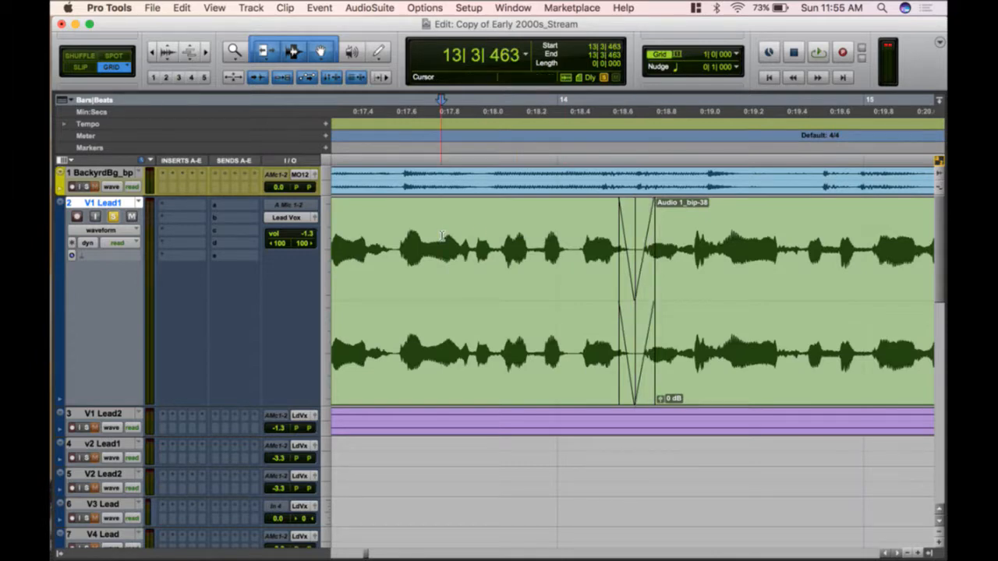
{"action": "key", "text": "space"}
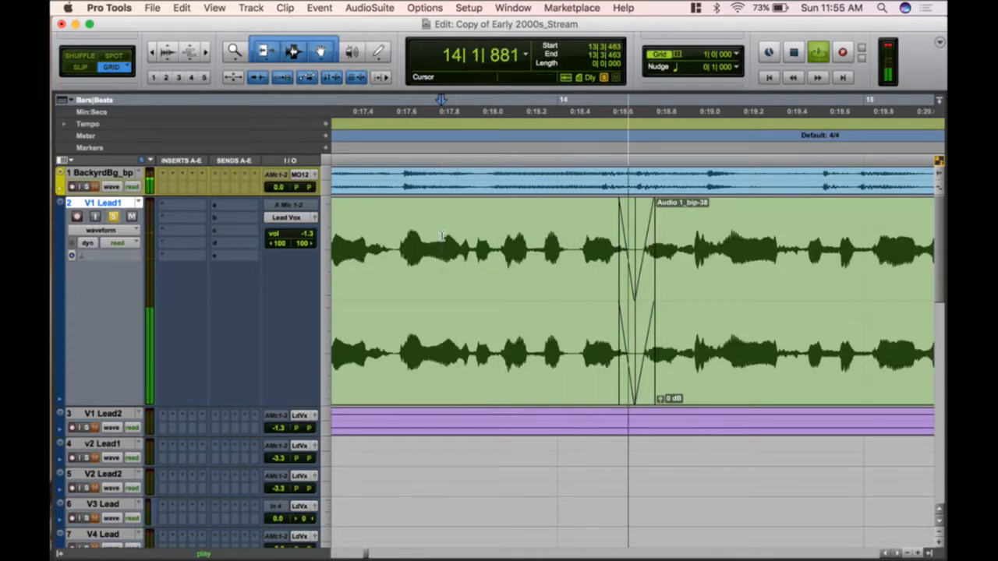
{"action": "key", "text": "space"}
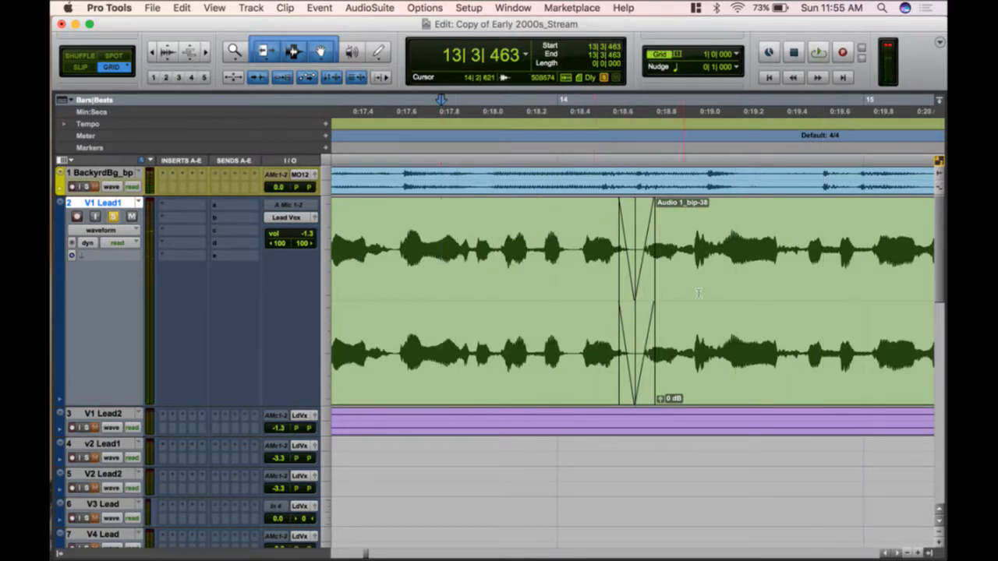
- Lengthen the fade-in starting at 14|2|014 to about 0|0|321 and play V1 Lead1 from about 13|4|384
{"action": "key", "text": "super+bracketright"}
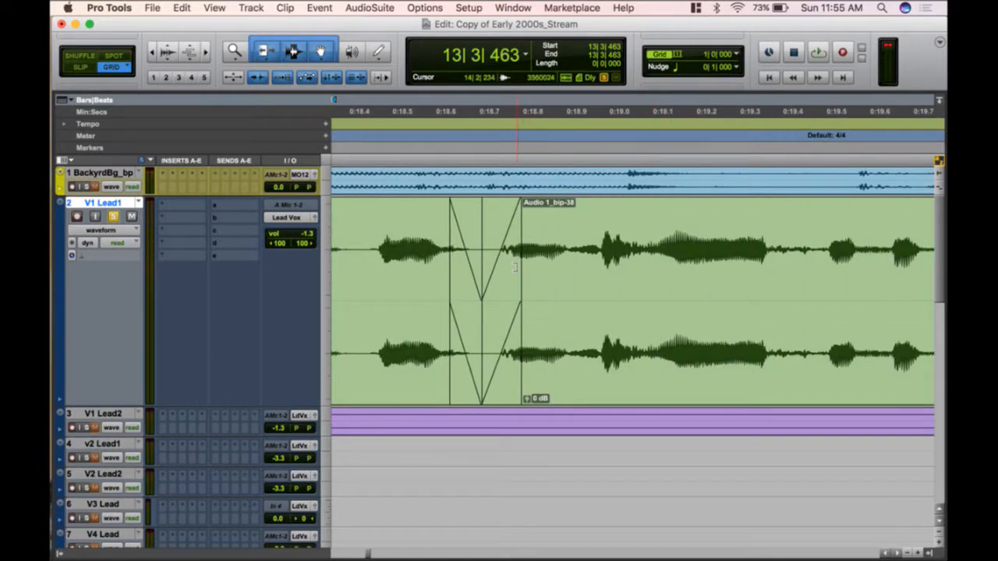
{"action": "left_click_drag", "start_coordinate": [482, 267], "coordinate": [531, 270]}
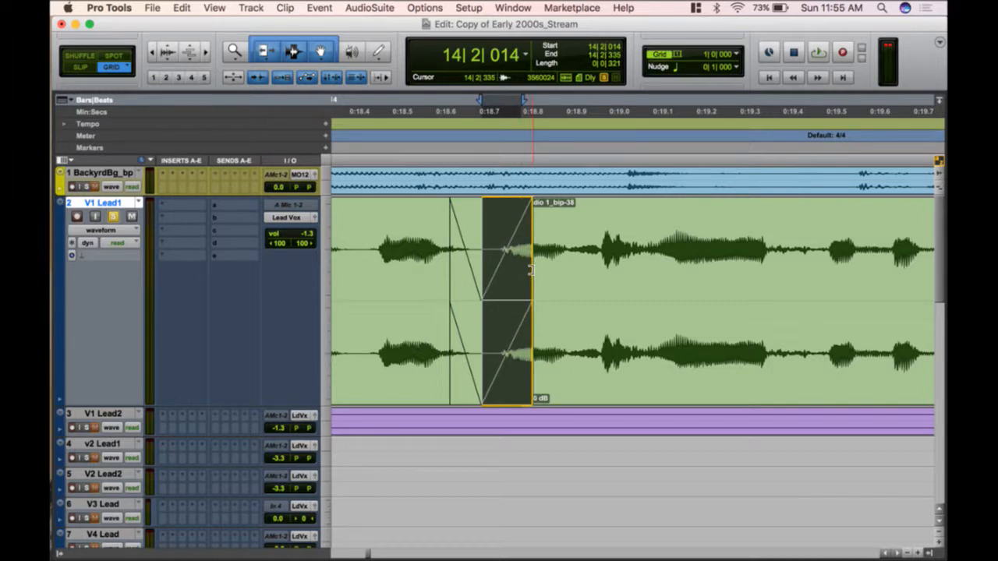
{"action": "key", "text": "super+bracketleft"}
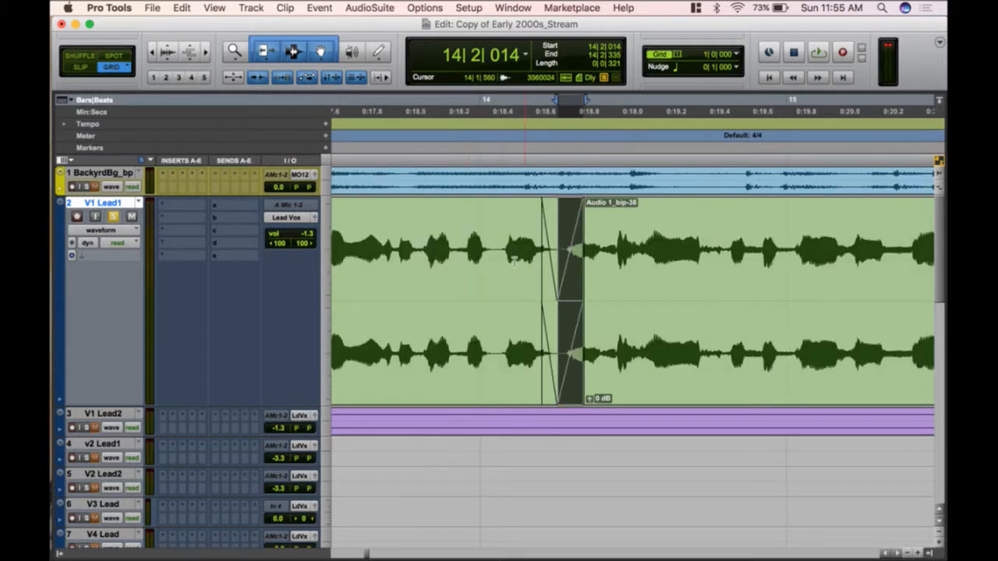
{"action": "left_click", "coordinate": [434, 228]}
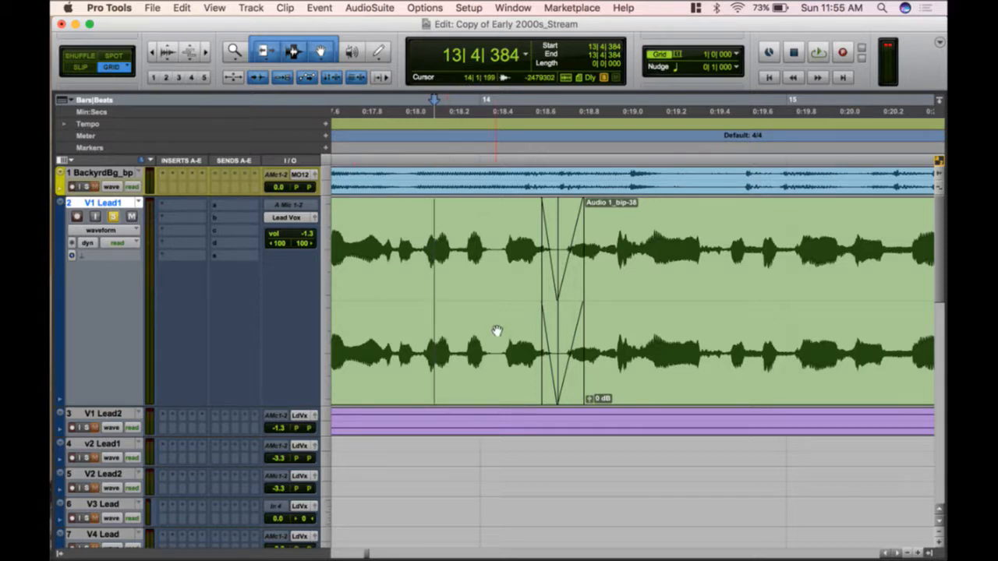
{"action": "key", "text": "space"}
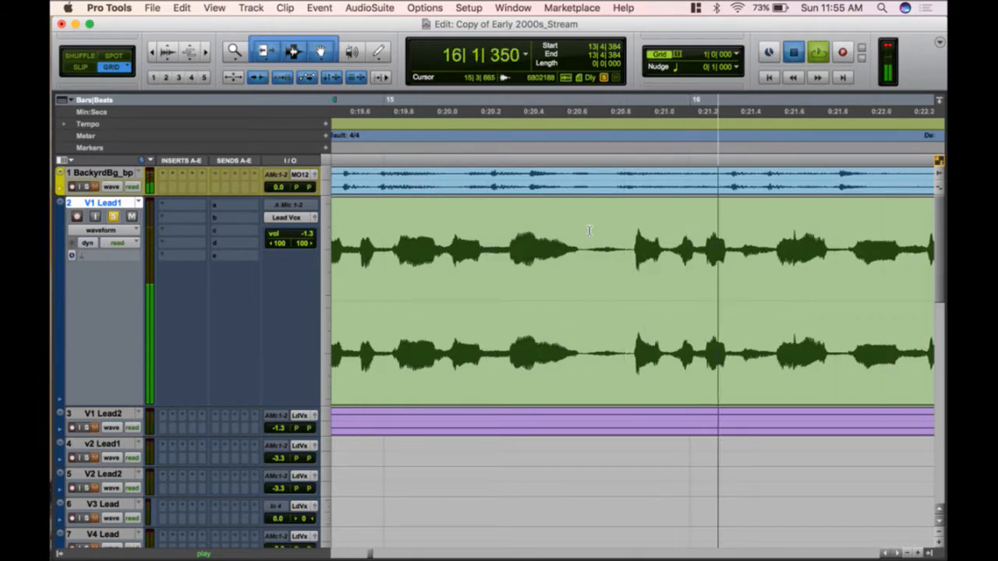
{"action": "key", "text": "space"}
- Split V1 Lead1 in the quiet gap around 15|3 and add a fade-out before and a fade-in after the split
{"action": "left_click", "coordinate": [588, 230]}
{"action": "key", "text": "b"}
{"action": "left_click_drag", "start_coordinate": [584, 213], "coordinate": [631, 213]}
- Play V1 Lead1 from about 15|1|877 across the new fades in bar 15
{"action": "left_click", "coordinate": [460, 296]}
{"action": "key", "text": "space"}
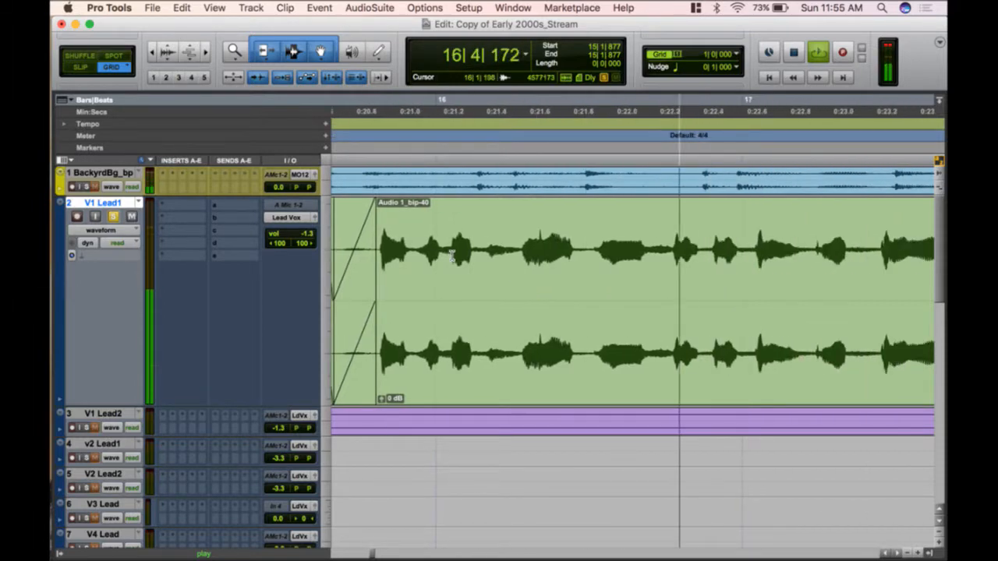
{"action": "key", "text": "space"}
- Split V1 Lead1 at about 15|4|251, just before the next word, and add short fades on both sides of the split
{"action": "left_click", "coordinate": [400, 250]}
{"action": "key", "text": "super+bracketright"}
{"action": "left_click", "coordinate": [548, 210]}
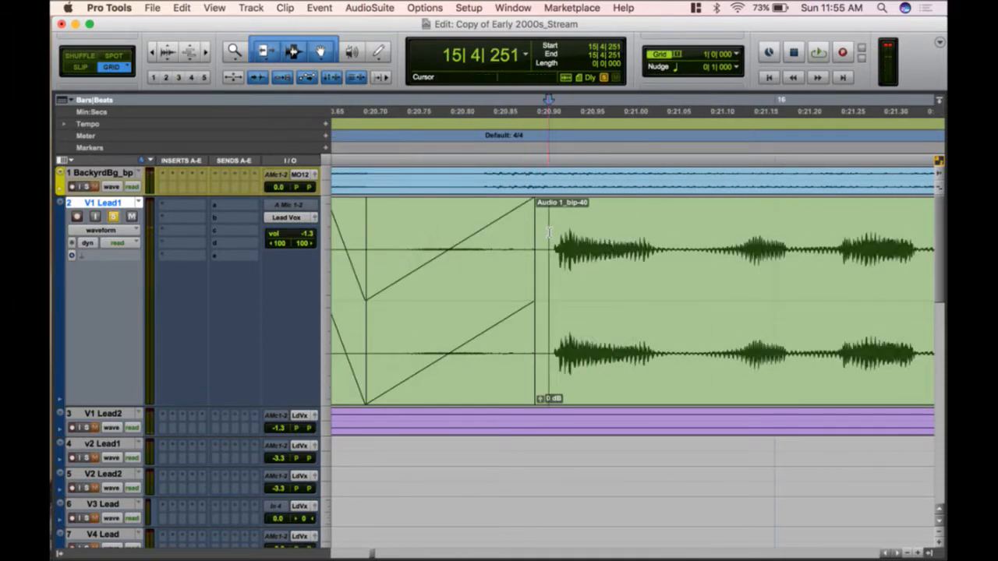
{"action": "left_click_drag", "start_coordinate": [545, 204], "coordinate": [566, 203]}
- Play V1 Lead1 from about 15|3|958 through to the end of its last phrase in bar 18
{"action": "key", "text": "space"}
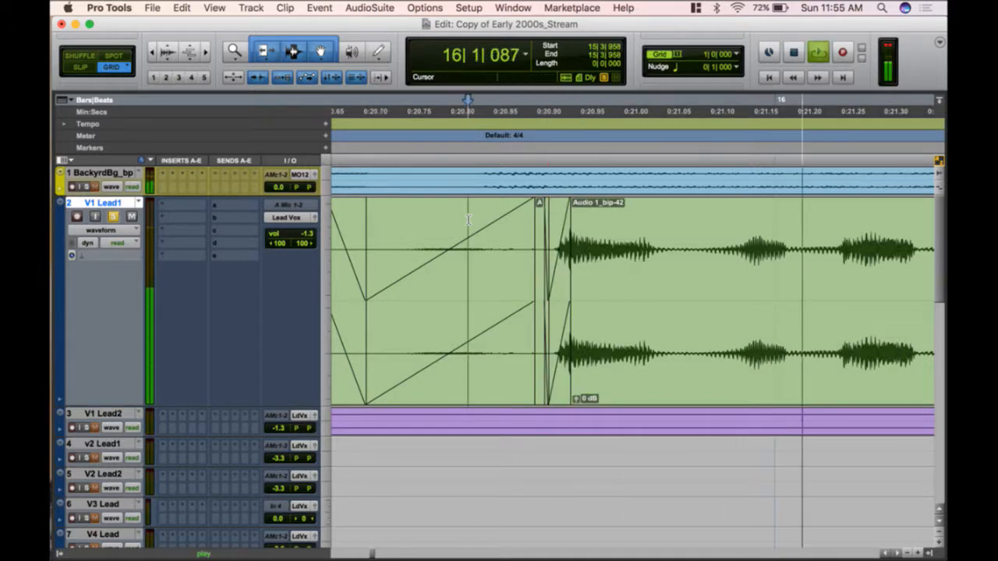
{"action": "key", "text": "super+bracketleft"}
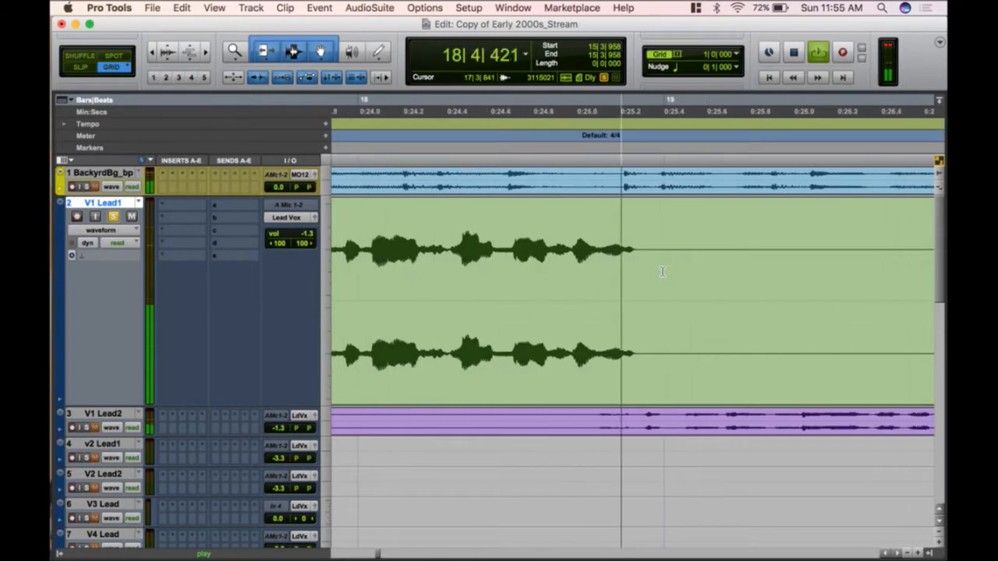
{"action": "key", "text": "space"}
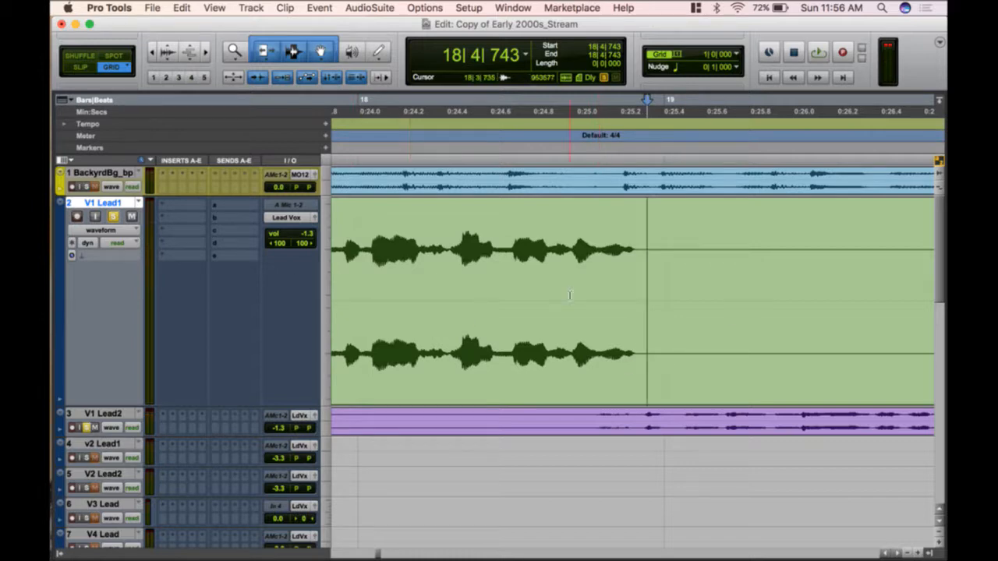
- Play V1 Lead1 together with the soloed V1 Lead2 from about 18|2|752, across the handover between the two vocals
{"action": "left_click", "coordinate": [494, 262]}
{"action": "key", "text": "space"}
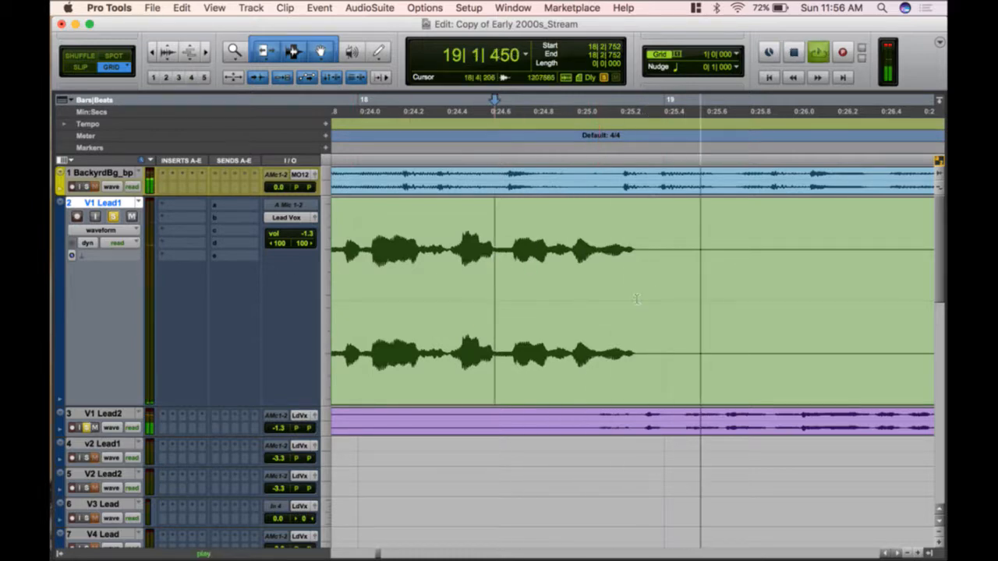
{"action": "key", "text": "space"}
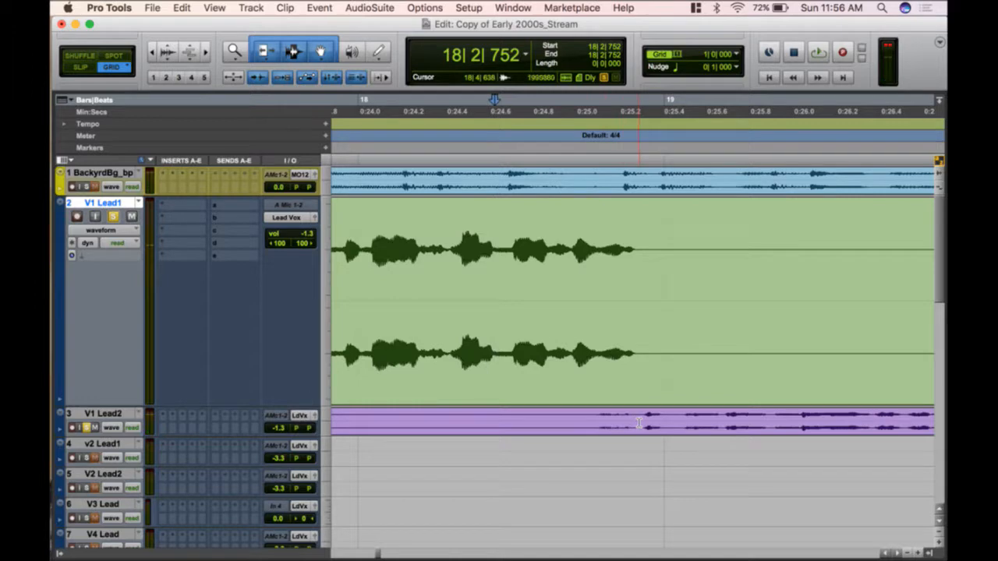
- Enlarge the height of the V1 Lead2 track so its waveform can be compared with V1 Lead1 around bar 19
{"action": "key", "text": "super+bracketright"}
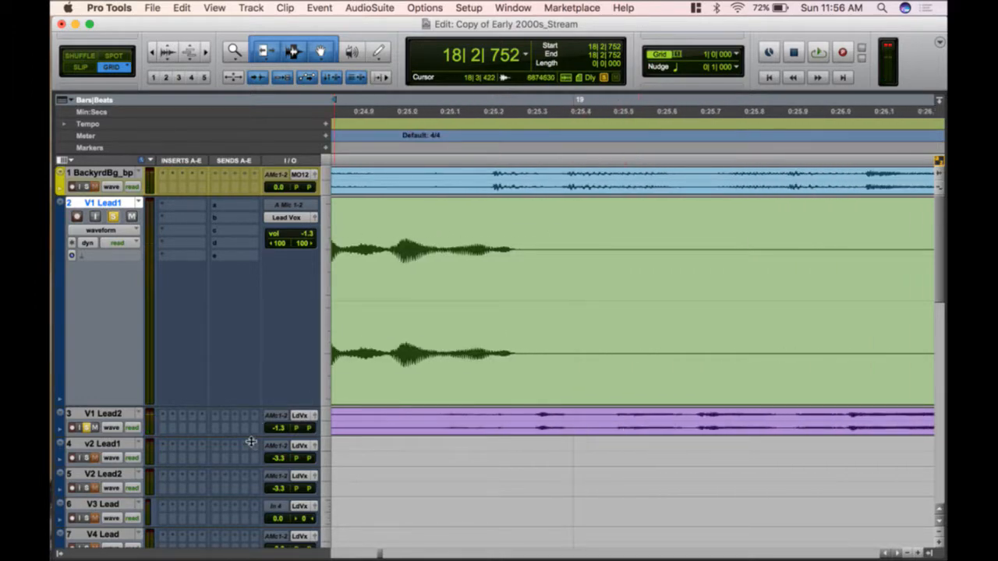
{"action": "key", "text": "ctrl+Down"}
{"action": "scroll", "coordinate": [493, 326], "scroll_direction": "down", "scroll_amount": 1}
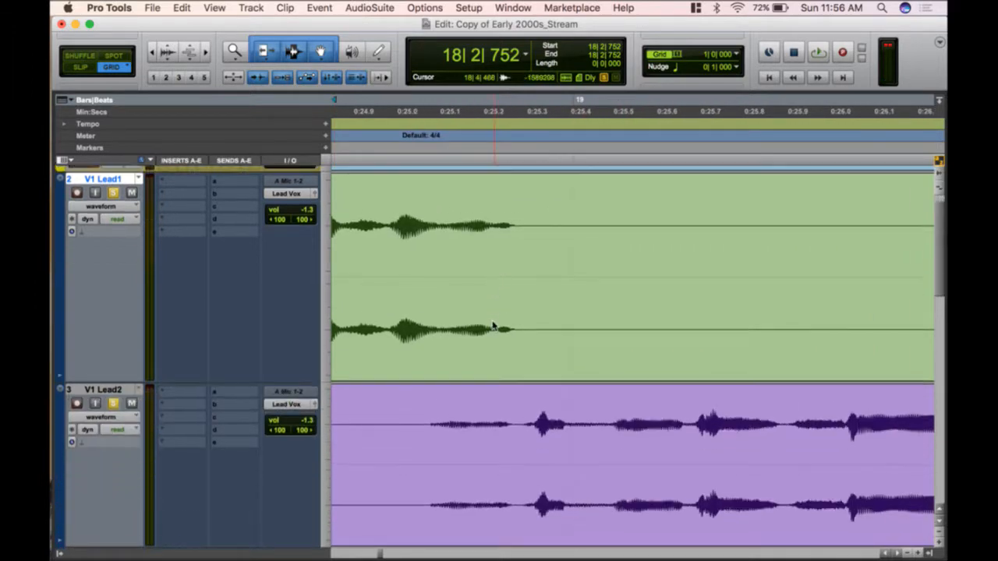
- Play both leads from the start of V1 Lead2's waveform at about 18|4|057, and place the edit cursor on V1 Lead2 at 18|4|330
{"action": "left_click", "coordinate": [431, 410]}
{"action": "key", "text": "space"}
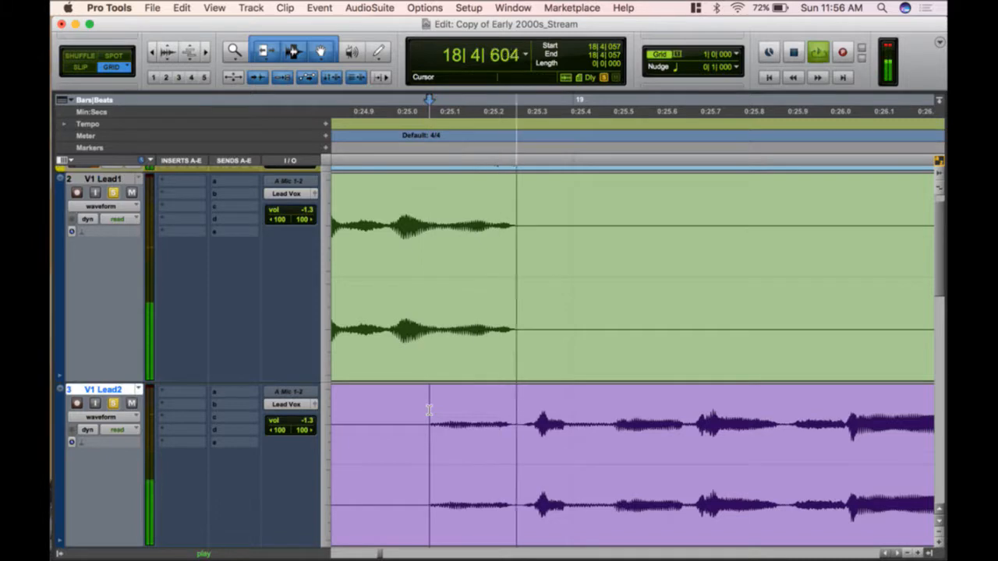
{"action": "key", "text": "space"}
{"action": "left_click", "coordinate": [473, 410]}
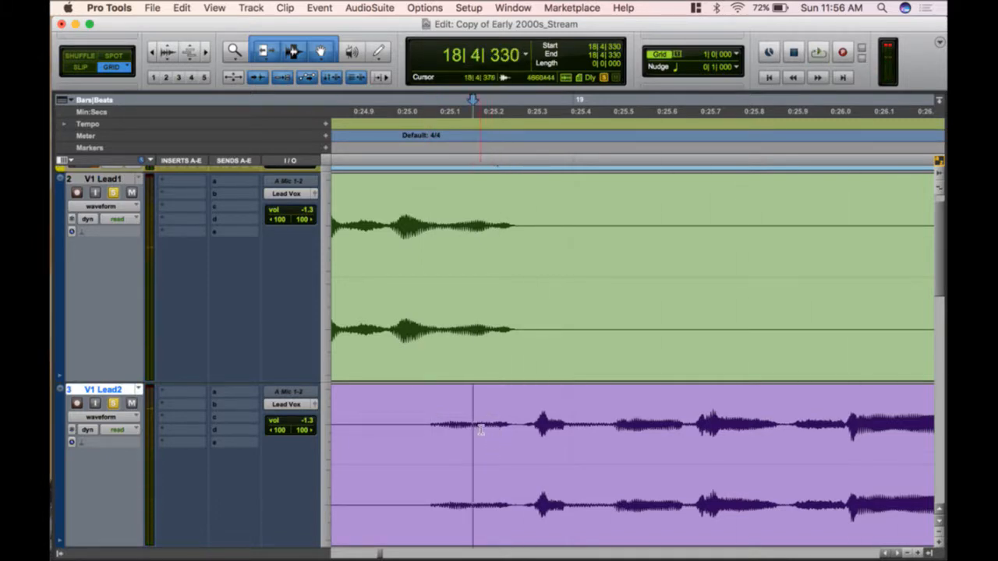
- Trim the start of the V1 Lead2 clip to the edit cursor at 18|4|330 and select the remaining clip
{"action": "key", "text": "a"}
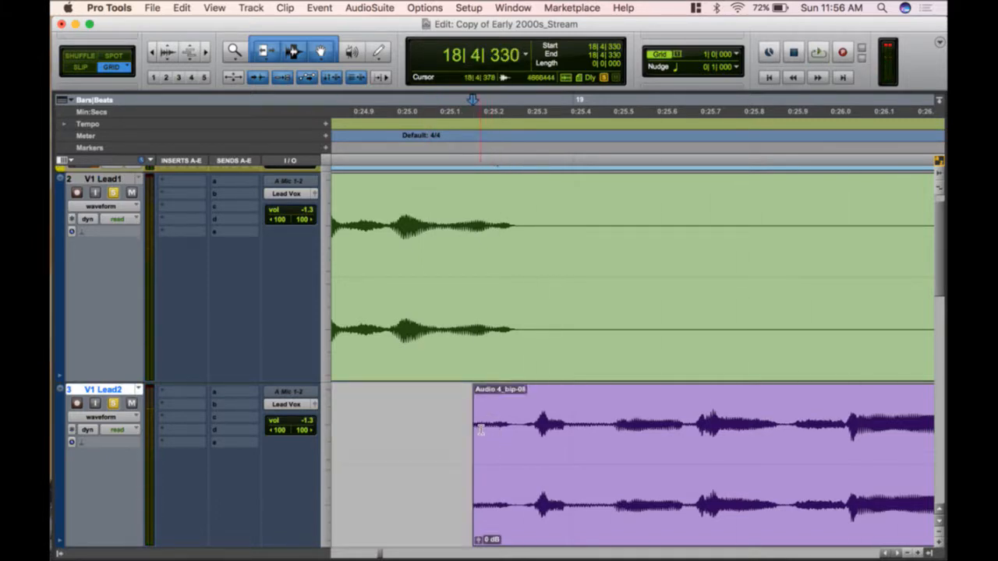
{"action": "left_click", "coordinate": [635, 489]}
- Play both leads from 23|2|936, where V1 Lead1 comes back in over the end of the V1 Lead2 phrase
{"action": "scroll", "coordinate": [635, 489], "scroll_direction": "right", "scroll_amount": 10}
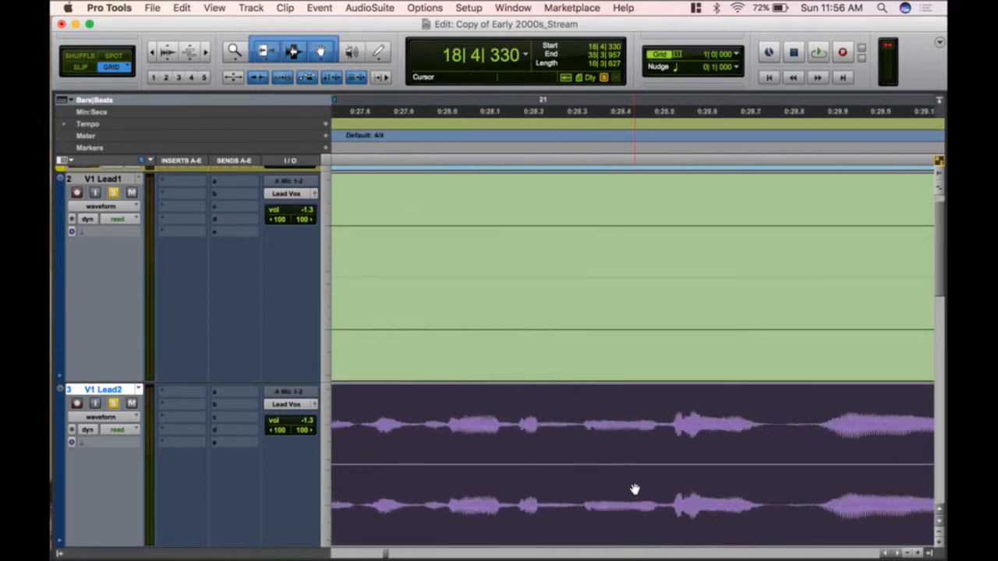
{"action": "scroll", "coordinate": [635, 489], "scroll_direction": "right", "scroll_amount": 12}
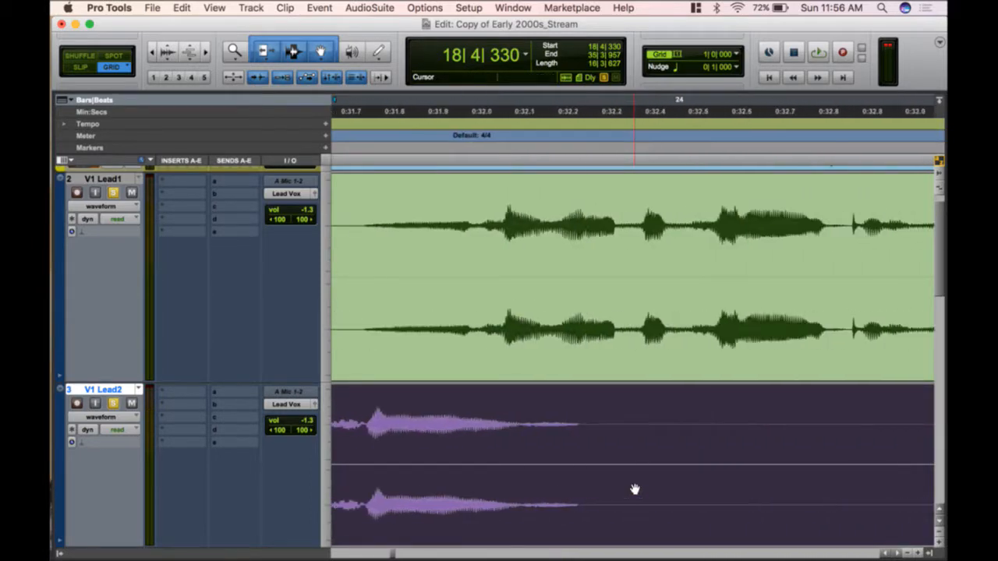
{"action": "left_click", "coordinate": [363, 217]}
{"action": "key", "text": "space"}
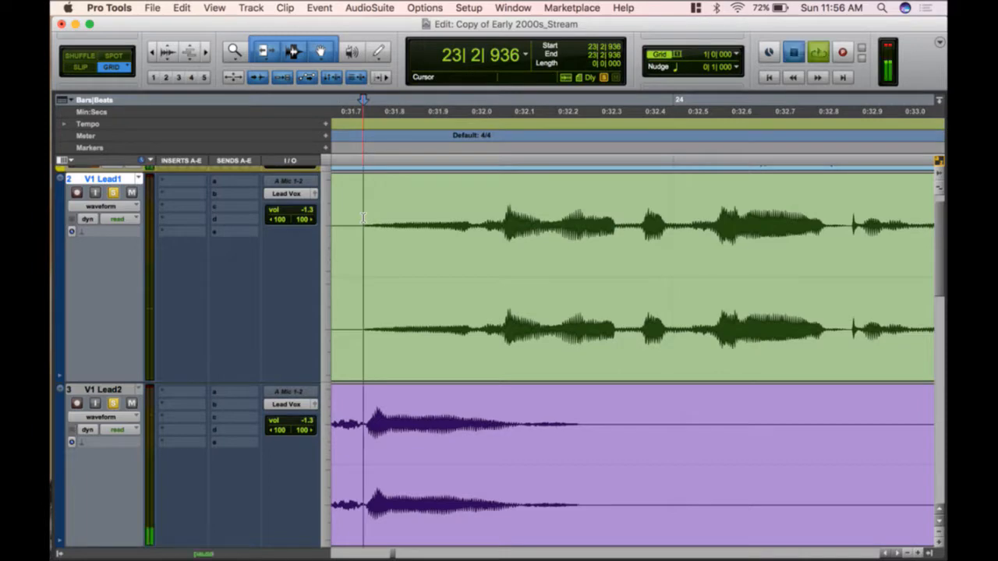
{"action": "key", "text": "space"}
{"action": "key", "text": "space"}
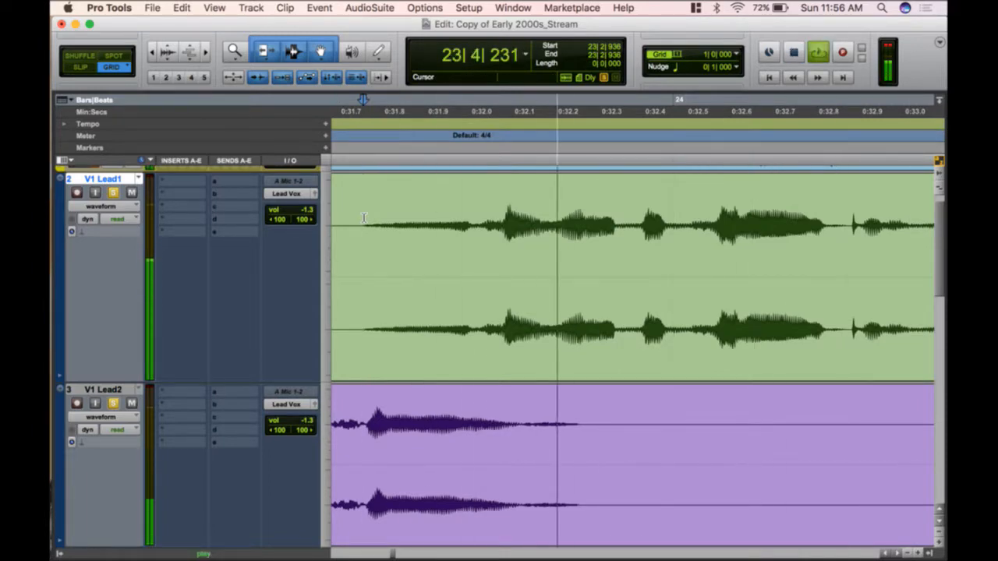
{"action": "key", "text": "space"}
- Take V1 Lead2 out of solo to play V1 Lead1 alone from 23|2|936, and solo V1 Lead2 again
{"action": "left_click", "coordinate": [112, 403]}
{"action": "key", "text": "space"}
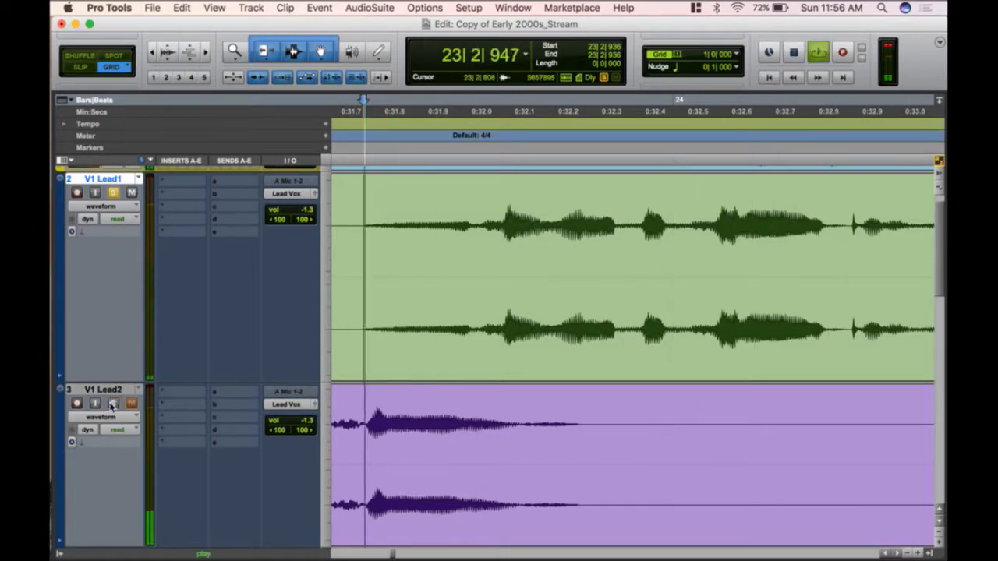
{"action": "key", "text": "space"}
{"action": "left_click", "coordinate": [111, 403]}
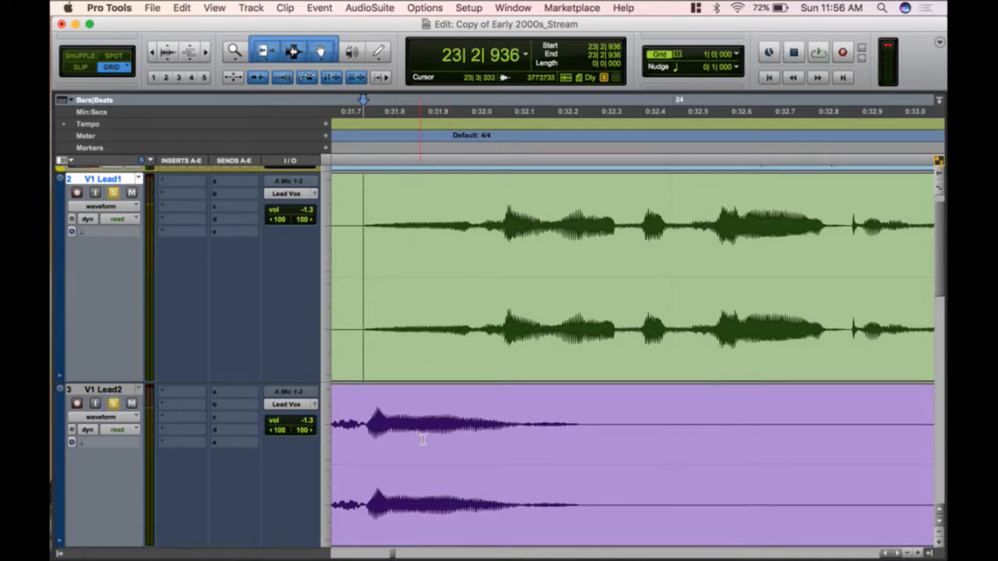
- Trim the end of the V1 Lead2 clip to 23|3|575 and select the whole trimmed clip
{"action": "left_click", "coordinate": [460, 421]}
{"action": "key", "text": "s"}
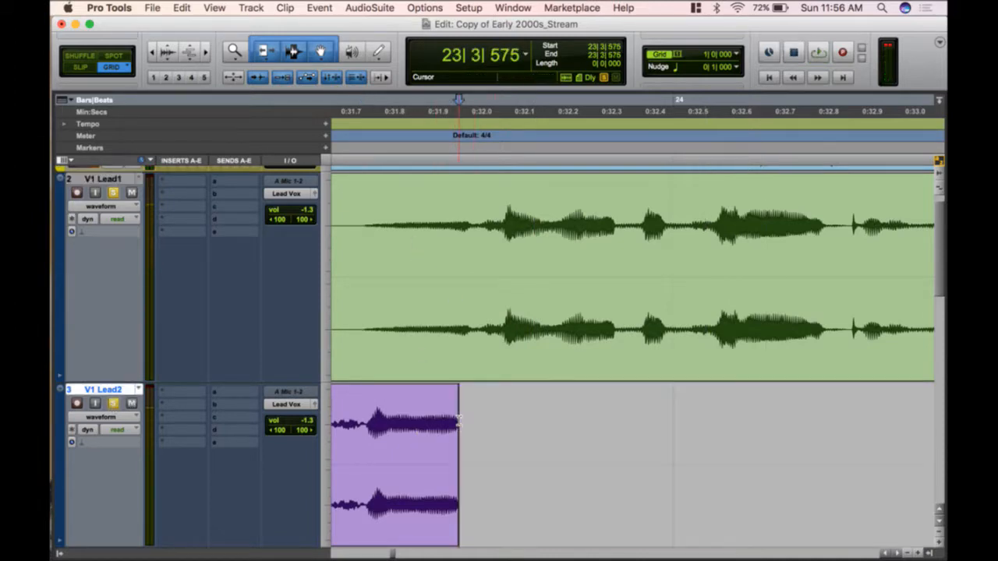
{"action": "left_click", "coordinate": [384, 498]}
{"action": "key", "text": "space"}
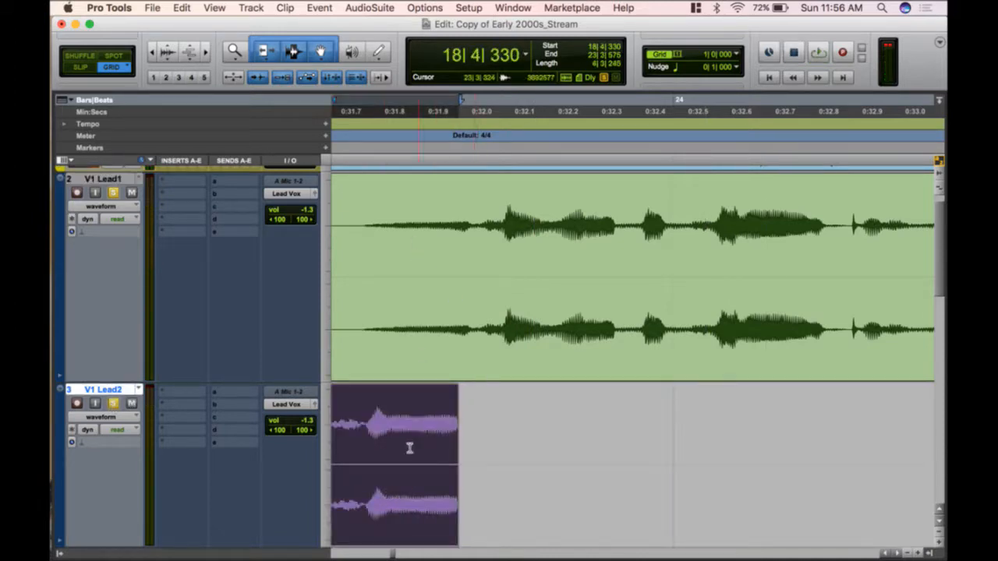
{"action": "scroll", "coordinate": [386, 508], "scroll_direction": "left", "scroll_amount": 10}
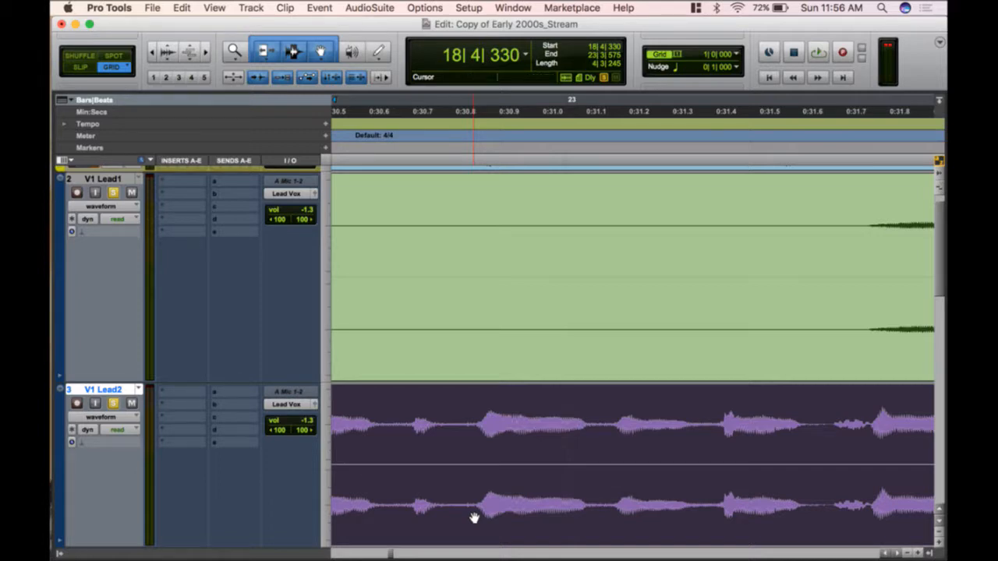
{"action": "scroll", "coordinate": [473, 518], "scroll_direction": "down", "scroll_amount": 3}
{"action": "scroll", "coordinate": [473, 518], "scroll_direction": "left", "scroll_amount": 5}
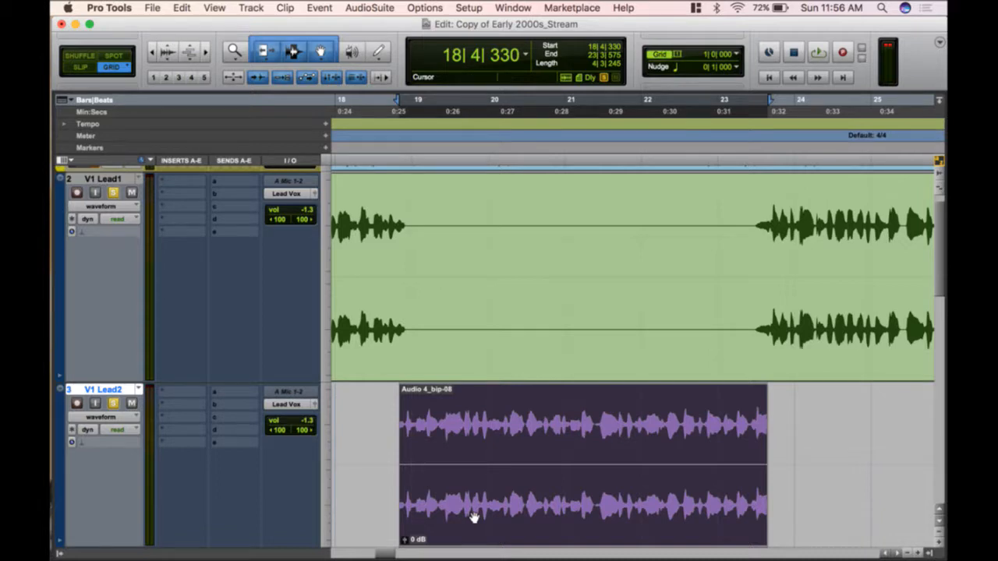
- Try moving the trimmed V1 Lead2 clip onto V1 Lead1, undoing and redoing the move to compare both arrangements
{"action": "left_click_drag", "start_coordinate": [473, 518], "coordinate": [392, 341]}
{"action": "left_click_drag", "start_coordinate": [586, 353], "coordinate": [673, 434]}
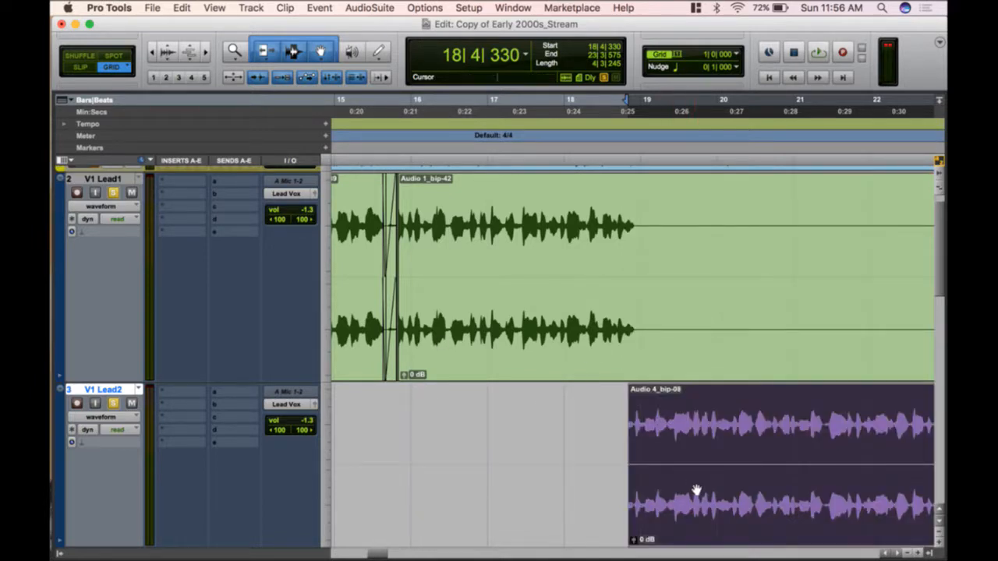
{"action": "left_click_drag", "start_coordinate": [697, 492], "coordinate": [689, 330]}
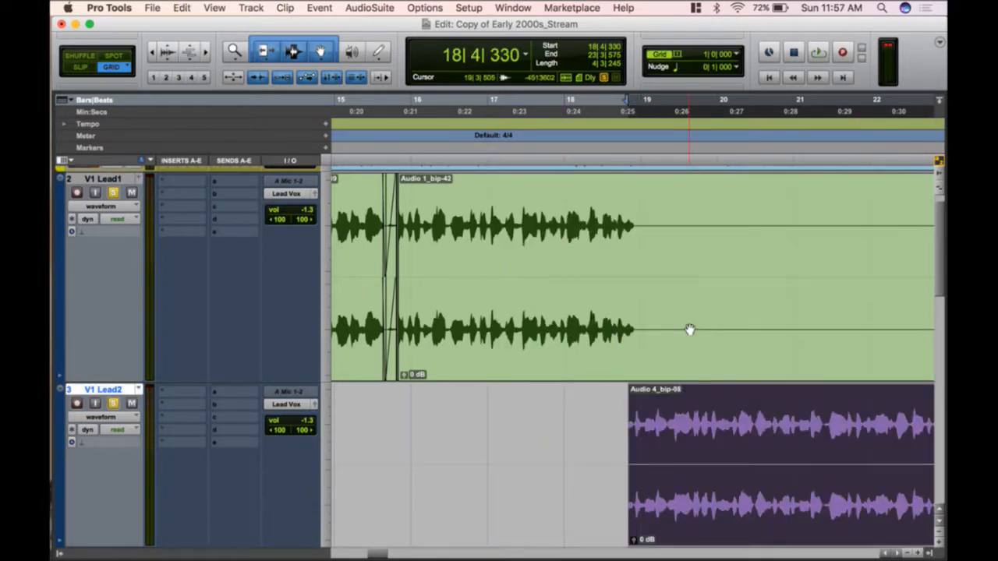
{"action": "left_click_drag", "start_coordinate": [693, 468], "coordinate": [682, 287]}
{"action": "key", "text": "super+z"}
{"action": "left_click", "coordinate": [722, 501]}
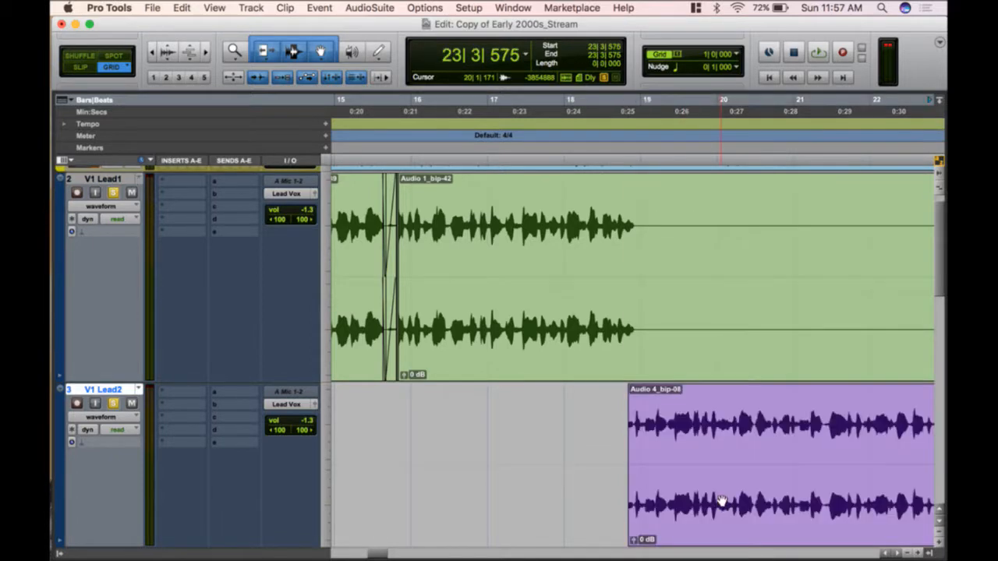
{"action": "key", "text": "super+shift+z"}
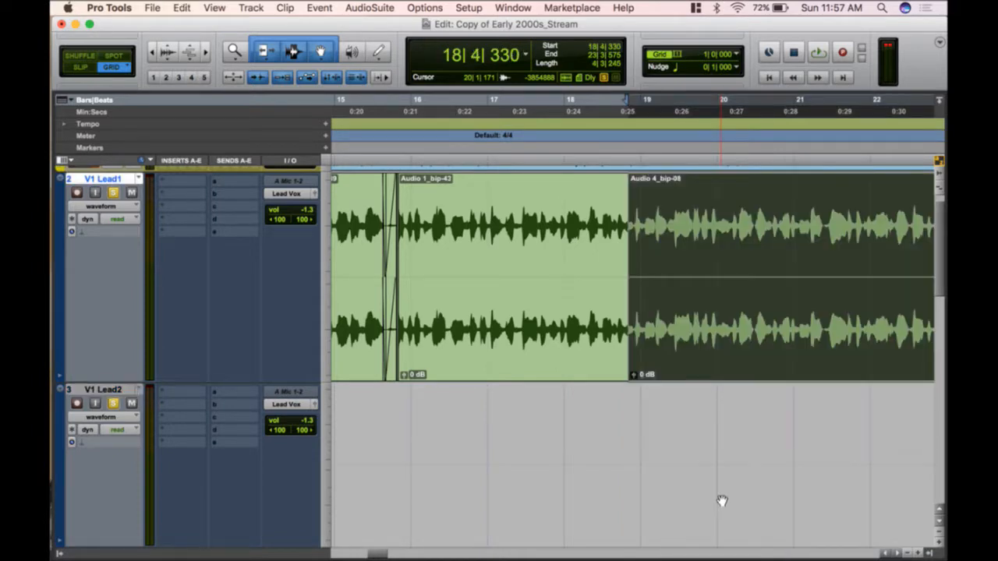
{"action": "key", "text": "super+z"}
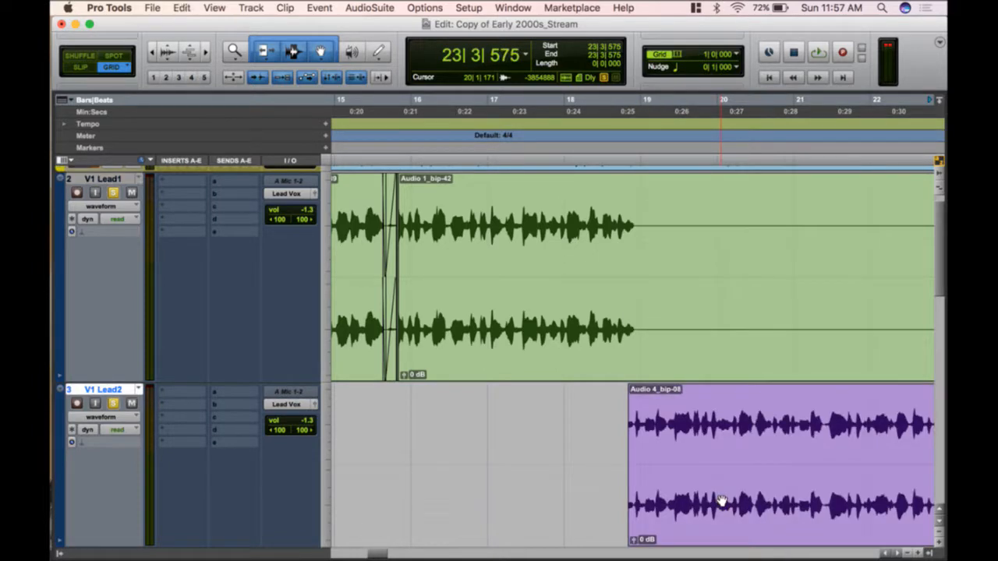
{"action": "key", "text": "super+shift+z"}
{"action": "key", "text": "super+z"}
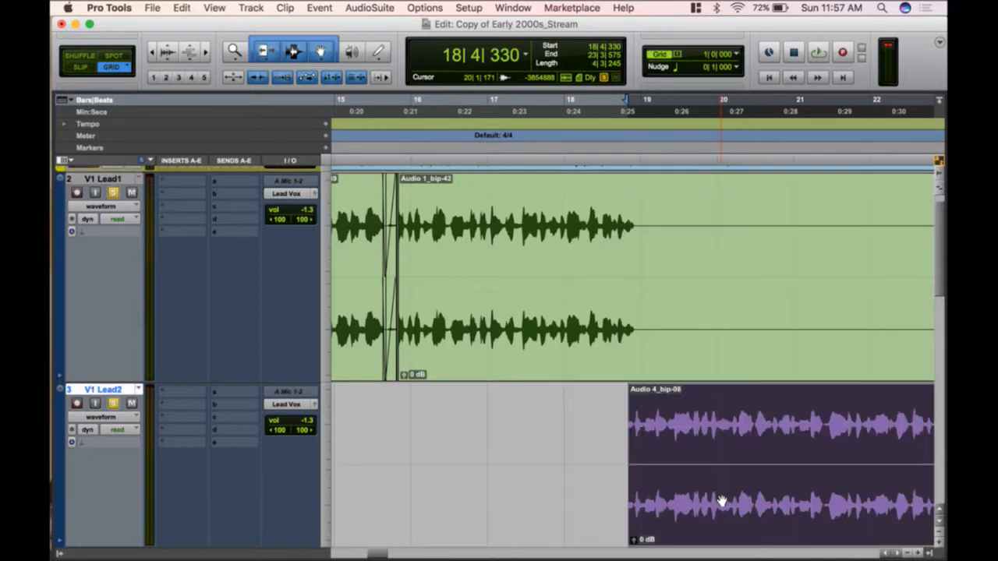
- Move the trimmed V1 Lead2 clip up onto V1 Lead1, keeping its start at 18|4|330
{"action": "scroll", "coordinate": [722, 500], "scroll_direction": "right", "scroll_amount": 5}
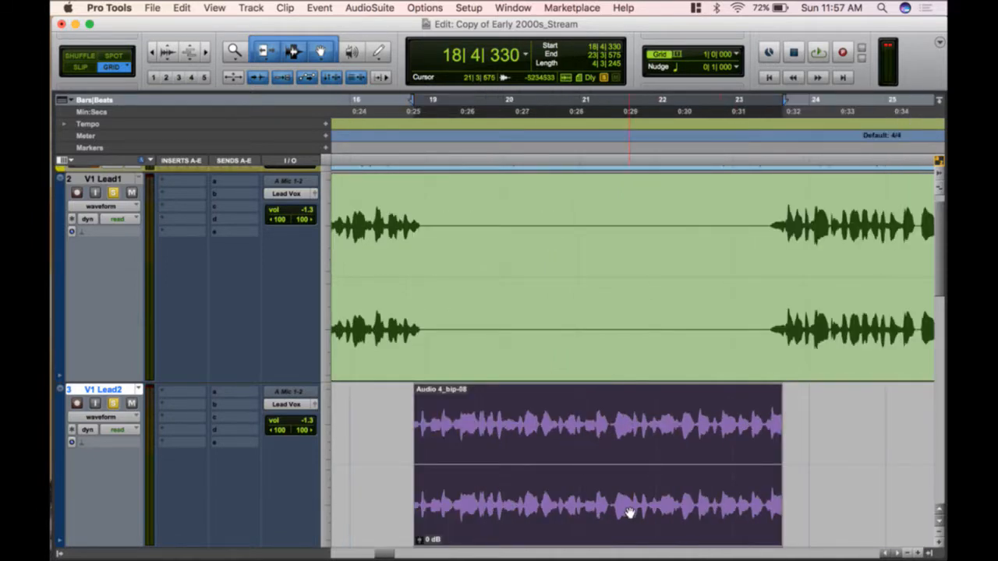
{"action": "left_click_drag", "start_coordinate": [630, 512], "coordinate": [619, 357]}
- Shift the edit boundary before the moved clip on V1 Lead1 earlier to about 18|4|290, trying and undoing a short crossfade across it
{"action": "key", "text": "super+]"}
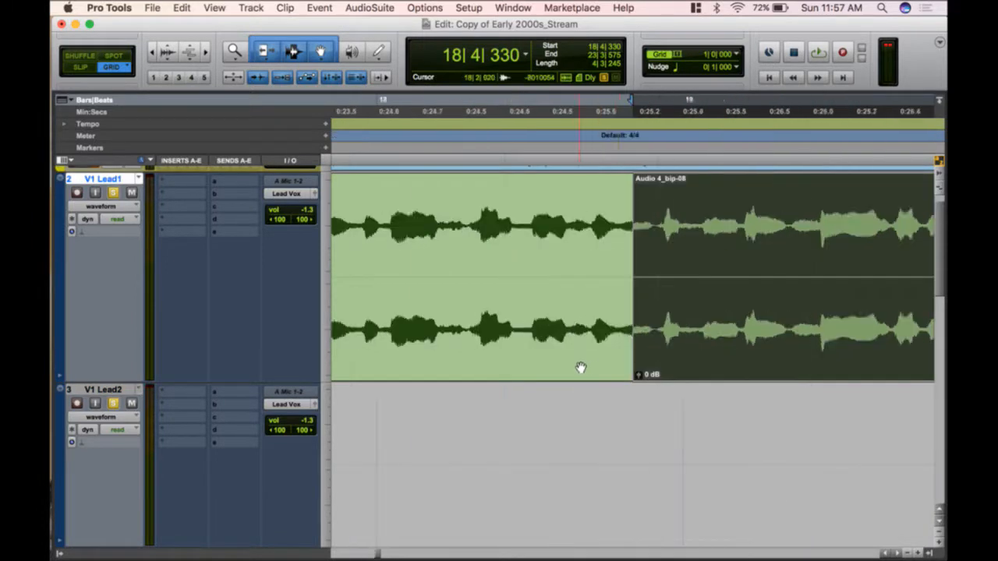
{"action": "key", "text": "super+]"}
{"action": "key", "text": "super+]"}
{"action": "key", "text": "super+]"}
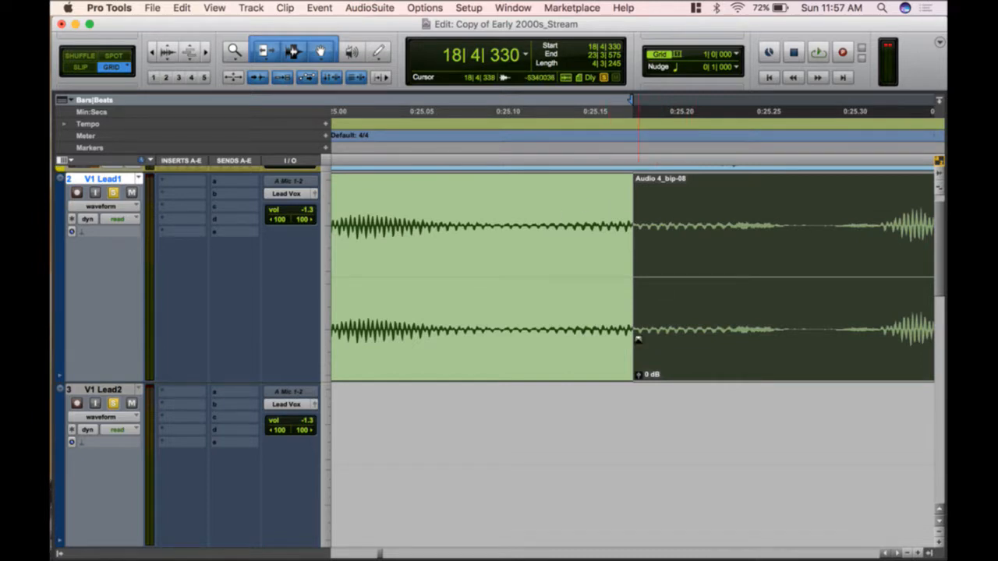
{"action": "left_click_drag", "start_coordinate": [637, 334], "coordinate": [596, 349]}
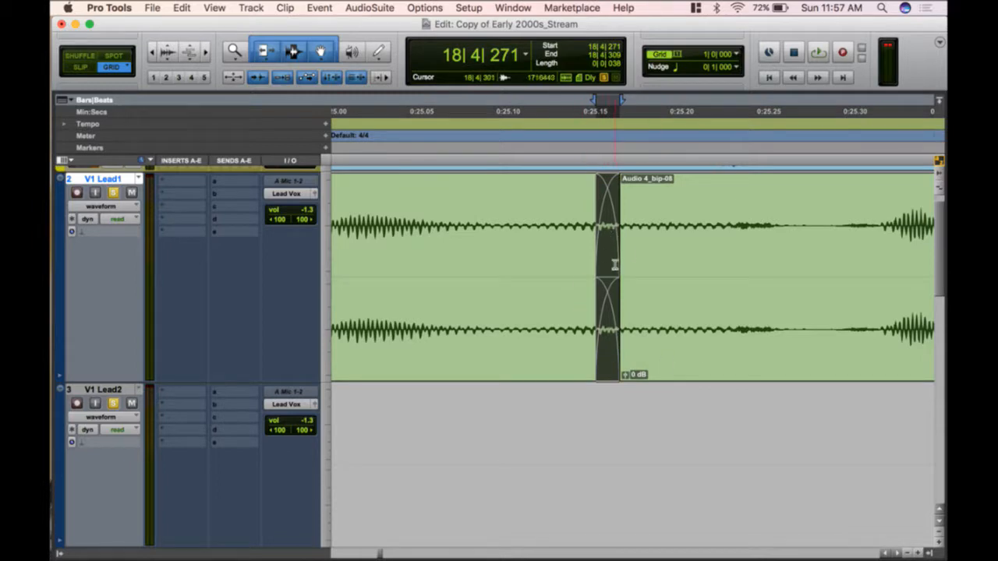
{"action": "key", "text": "super+z"}
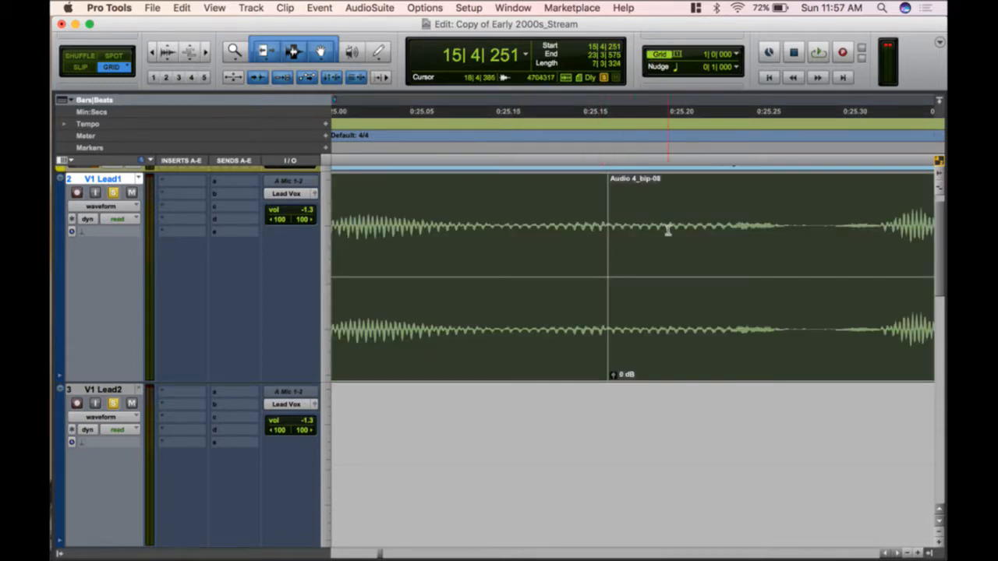
{"action": "left_click", "coordinate": [668, 229]}
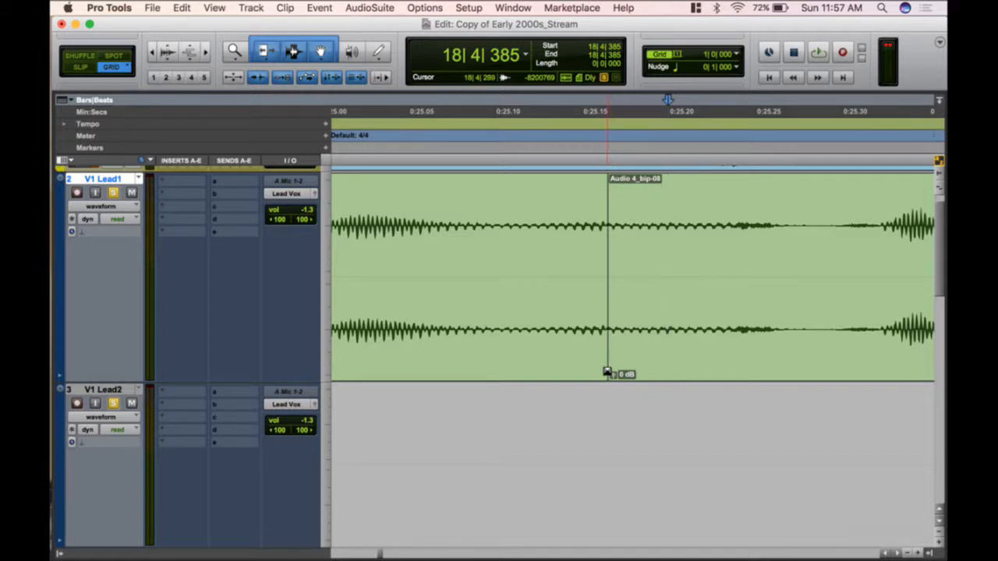
- Crossfade the edit into the Audio 4_bip-08 clip on V1 Lead1 from 18|4|278 over 24 ticks, using Standard shapes and Equal Power
{"action": "left_click", "coordinate": [607, 372]}
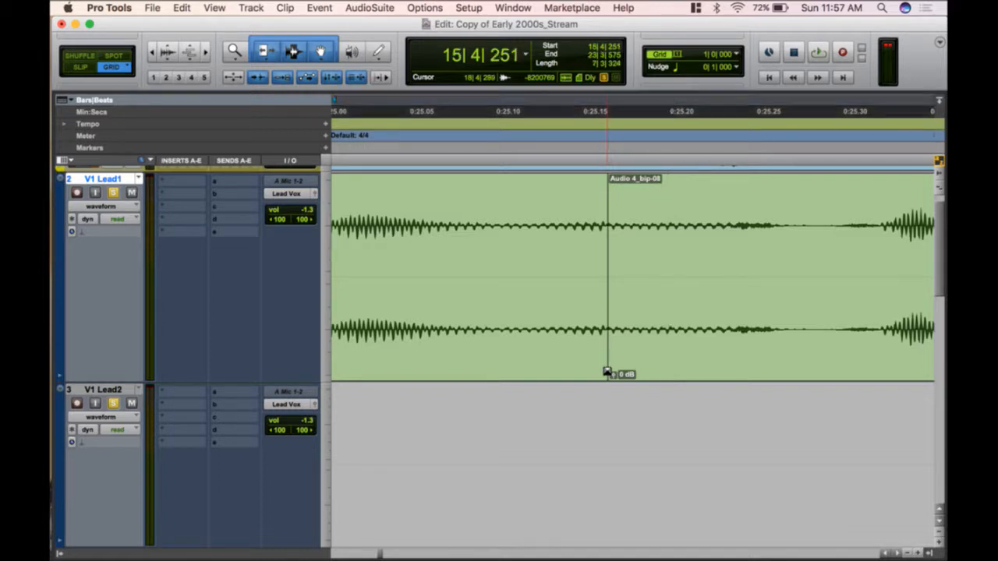
{"action": "left_click_drag", "start_coordinate": [608, 372], "coordinate": [484, 418]}
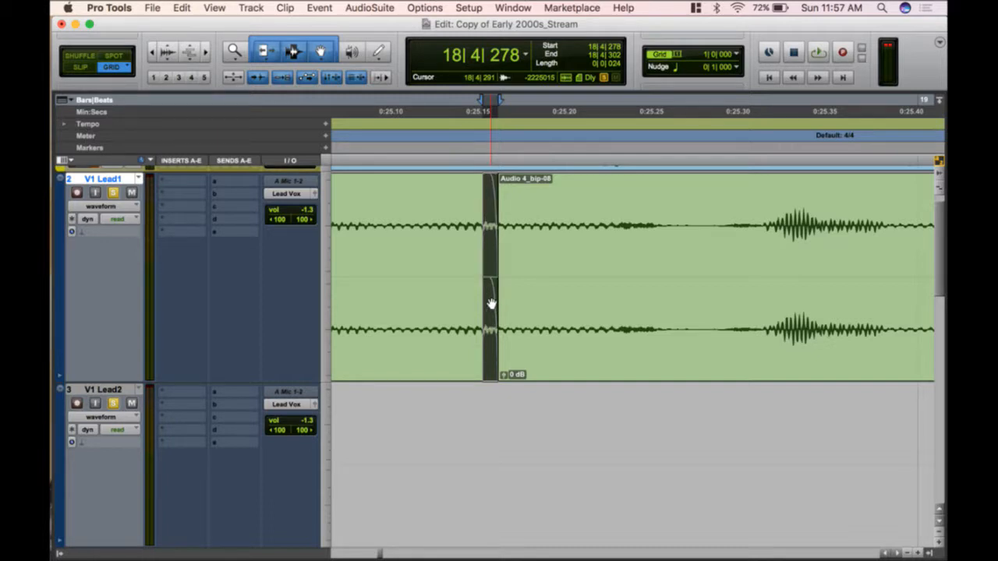
{"action": "key", "text": "super+z"}
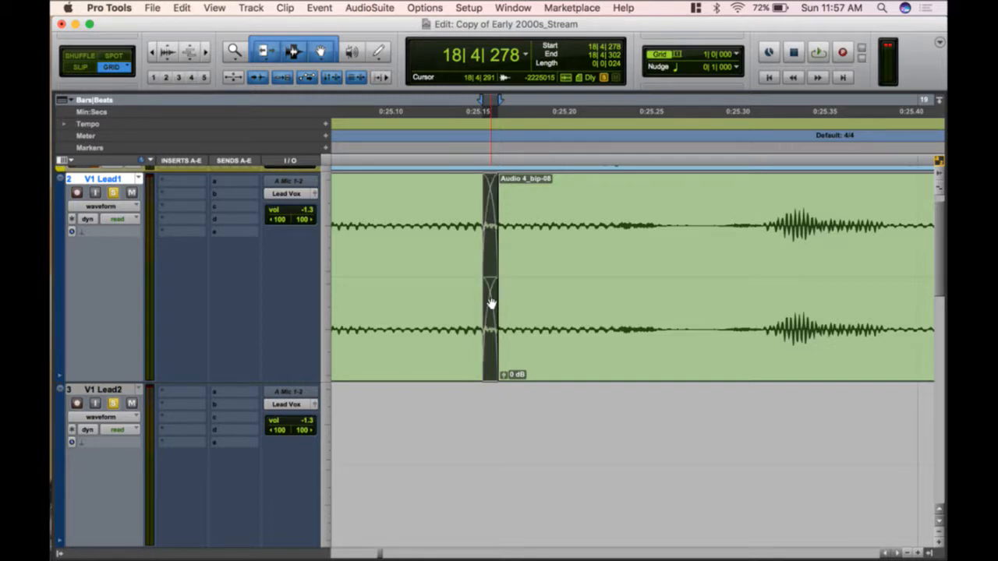
{"action": "key", "text": "super+f"}
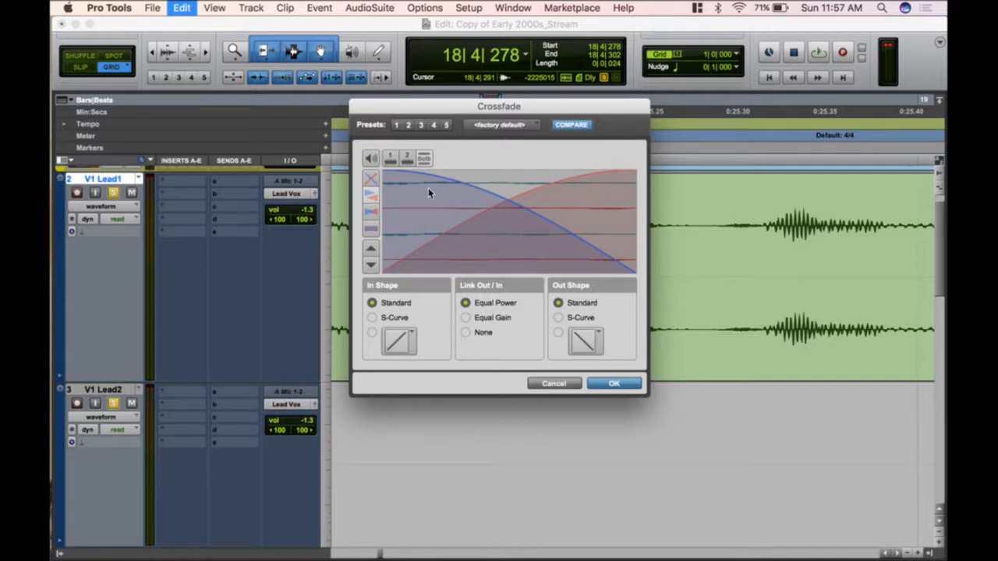
{"action": "left_click", "coordinate": [611, 384]}
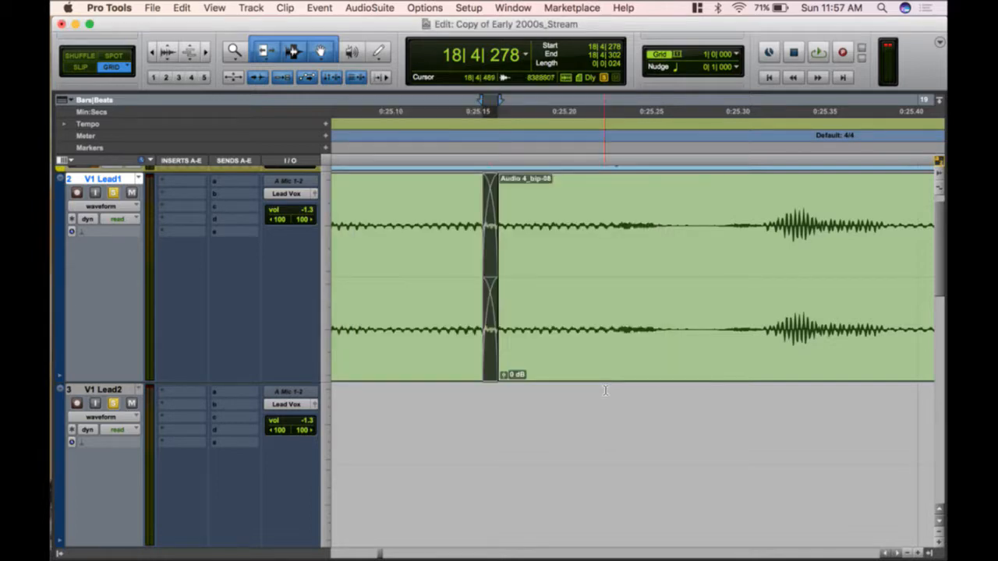
- Play back V1 Lead1 from 18|2|854 to audition the crossfade into the Audio 4_bip-08 clip
{"action": "key", "text": "super+bracketleft"}
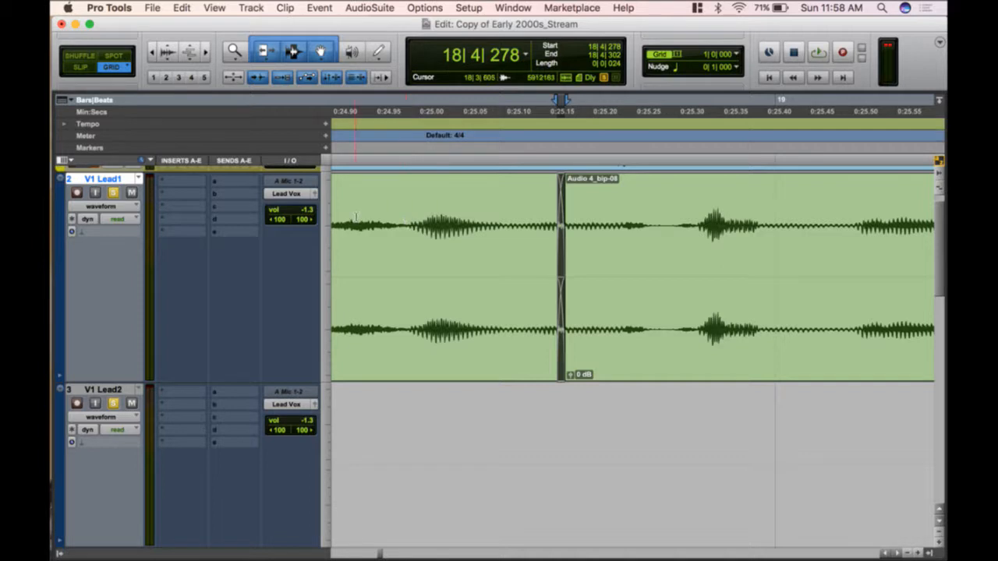
{"action": "key", "text": "super+bracketleft"}
{"action": "left_click", "coordinate": [380, 219]}
{"action": "key", "text": "space"}
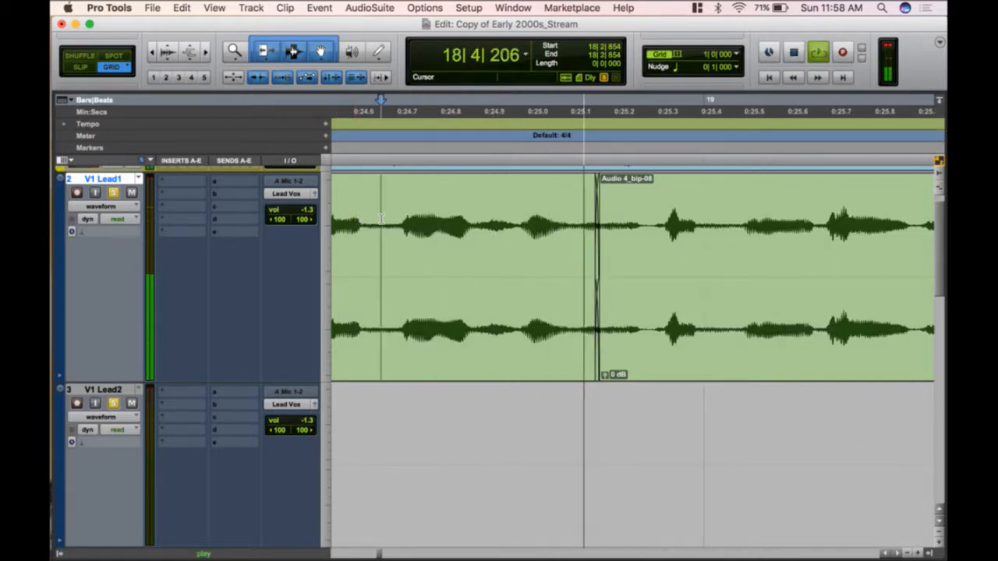
{"action": "key", "text": "space"}
- Delete that crossfade and create a new one with the edit point moved earlier, to about 18|4|173
{"action": "left_click", "coordinate": [633, 359]}
{"action": "key", "text": "super+bracketright"}
{"action": "key", "text": "super+bracketright"}
{"action": "key", "text": "super+bracketright"}
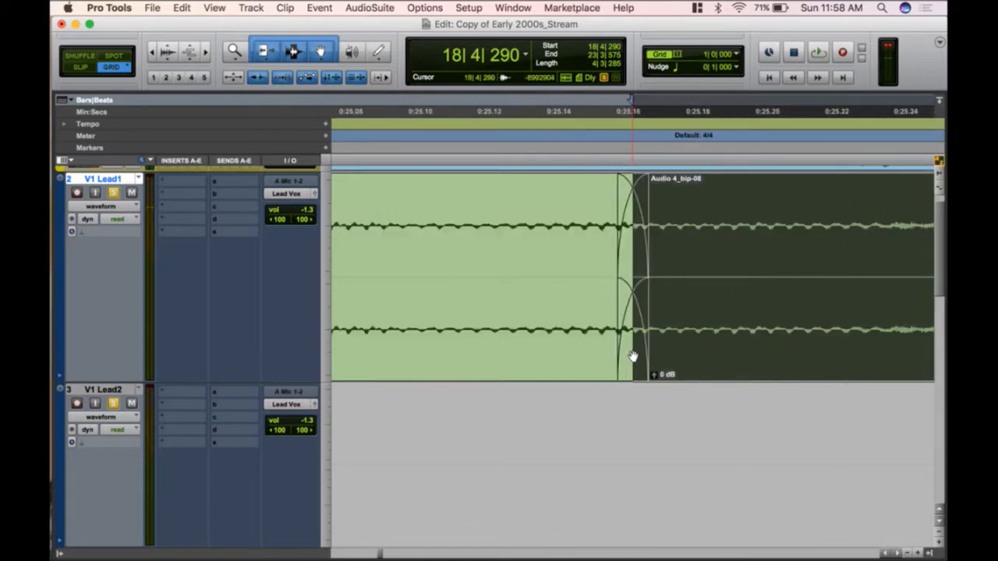
{"action": "left_click", "coordinate": [631, 351]}
{"action": "key", "text": "Delete"}
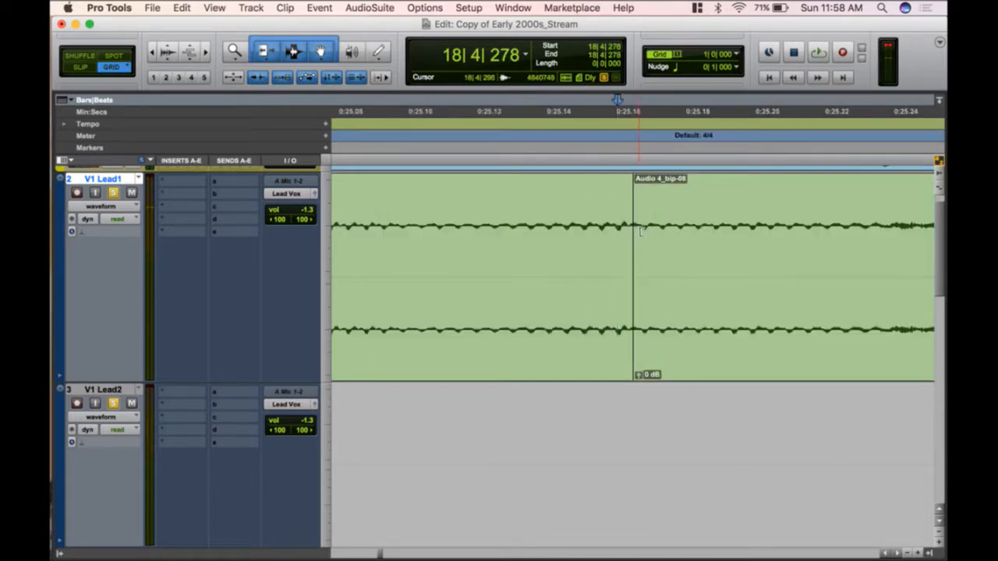
{"action": "left_click_drag", "start_coordinate": [634, 343], "coordinate": [463, 346]}
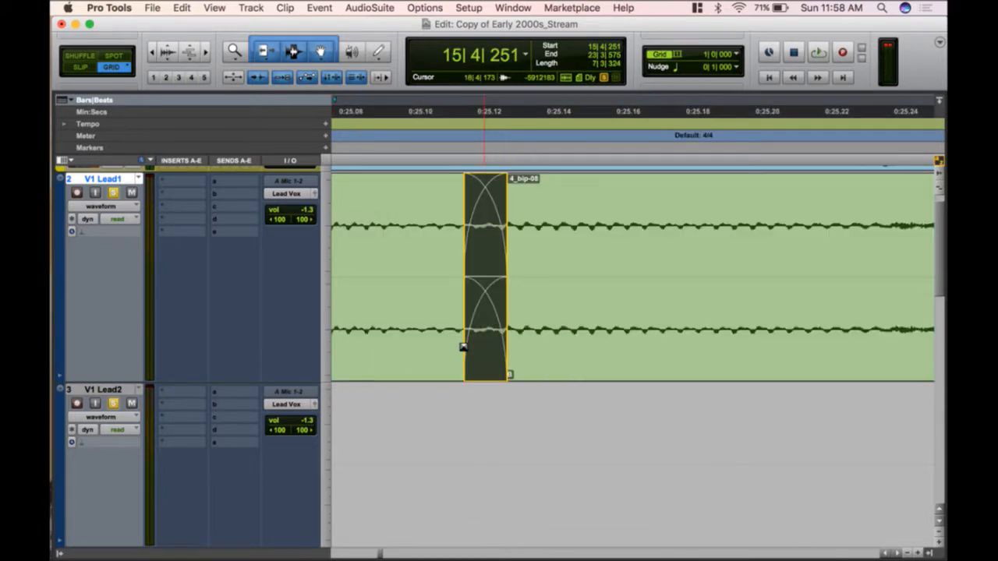
- Play back V1 Lead1 from 18|1|462 to audition the moved crossfade into Audio 4_bip-08
{"action": "key", "text": "super+bracketleft"}
{"action": "key", "text": "super+bracketleft"}
{"action": "key", "text": "super+bracketleft"}
{"action": "key", "text": "super+bracketleft"}
{"action": "left_click", "coordinate": [417, 236]}
{"action": "key", "text": "space"}
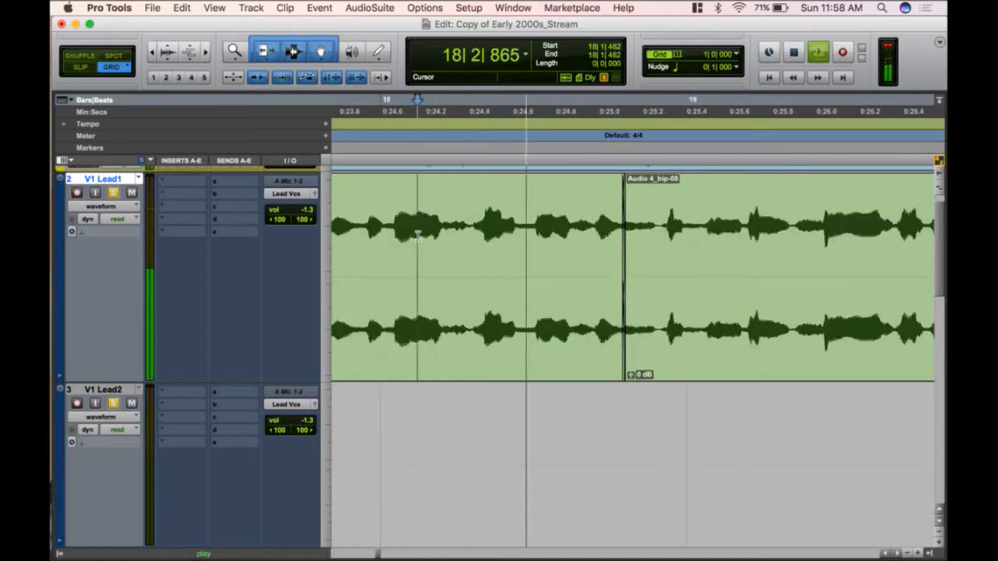
{"action": "key", "text": "space"}
- Replace the crossfade into Audio 4_bip-08 with an earlier one starting at 18|4|130 and lasting 42 ticks
{"action": "left_click", "coordinate": [642, 323]}
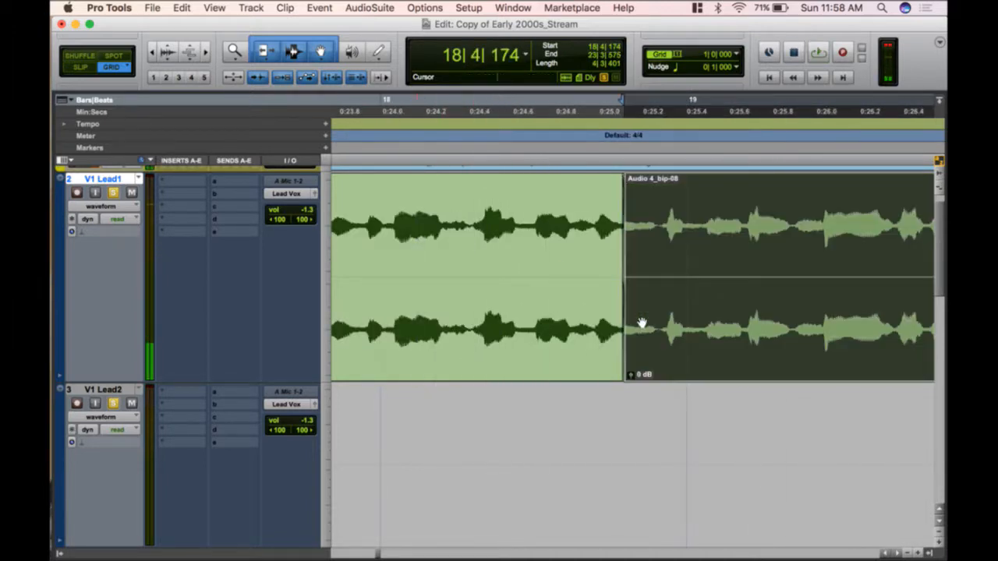
{"action": "key", "text": "super+bracketright"}
{"action": "key", "text": "super+bracketright"}
{"action": "key", "text": "super+bracketright"}
{"action": "left_click", "coordinate": [638, 328]}
{"action": "key", "text": "Delete"}
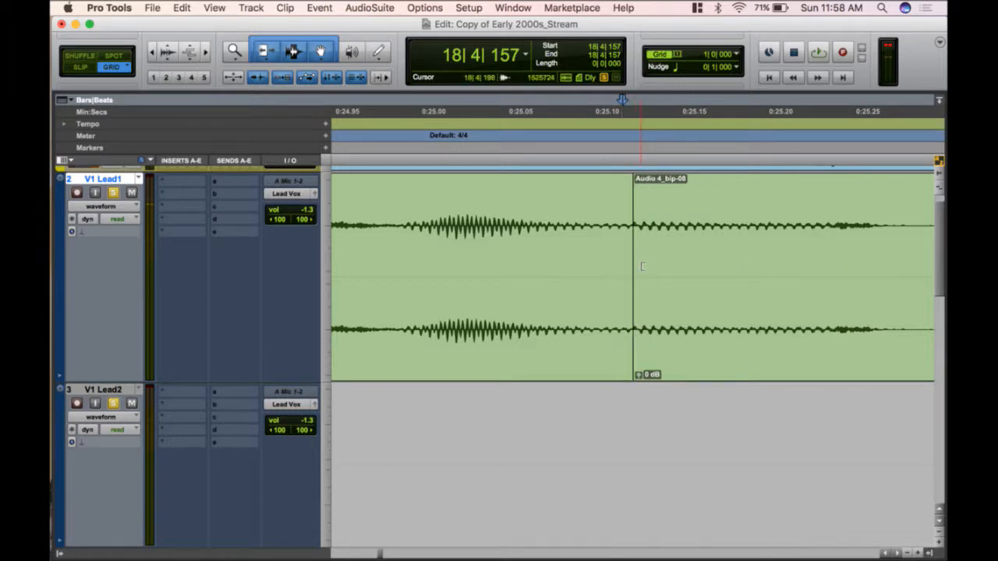
{"action": "left_click_drag", "start_coordinate": [634, 320], "coordinate": [606, 345]}
- Play back V1 Lead1 from 18|1|805 to audition the 42-tick crossfade
{"action": "key", "text": "super+bracketleft"}
{"action": "key", "text": "super+bracketleft"}
{"action": "key", "text": "super+bracketleft"}
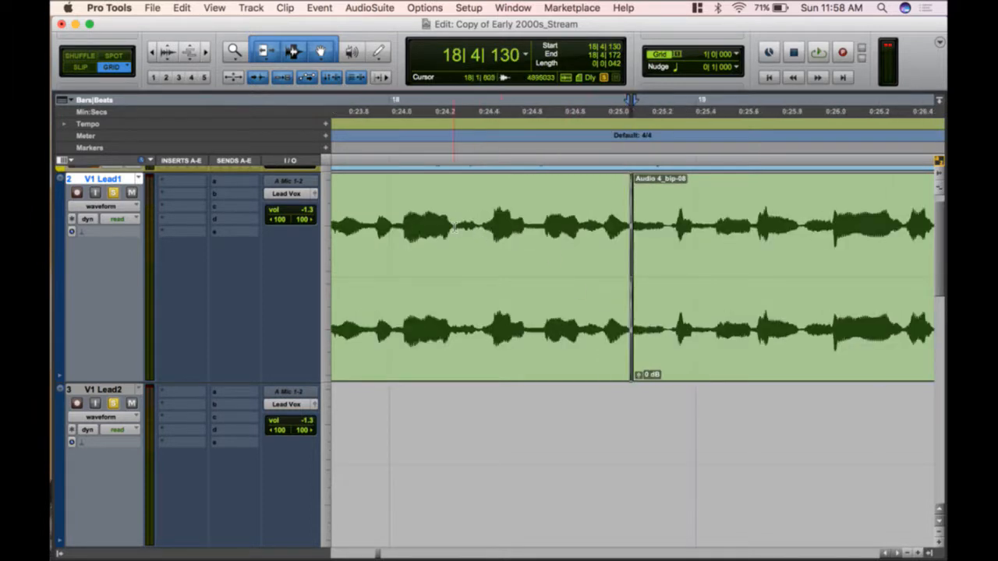
{"action": "key", "text": "space"}
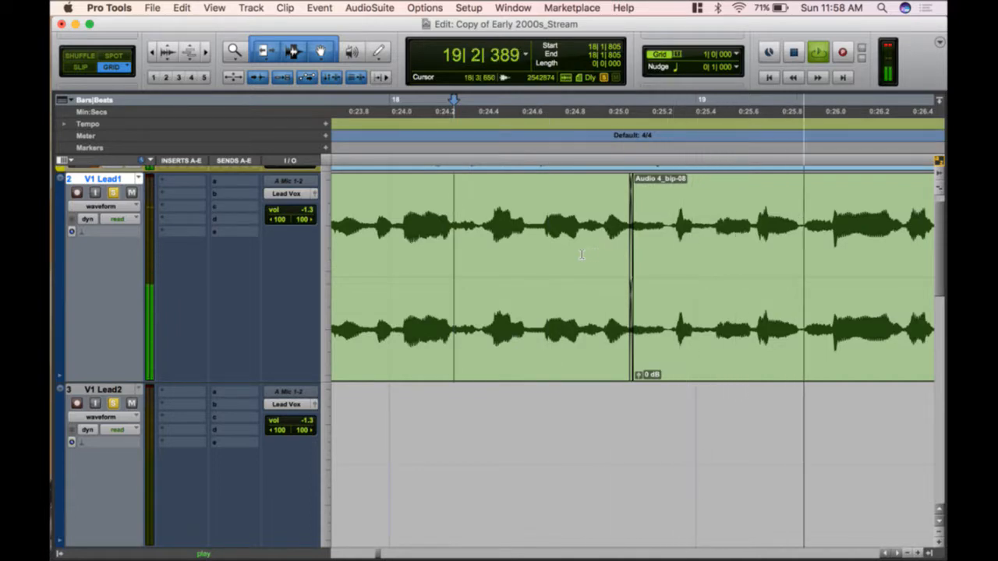
{"action": "key", "text": "space"}
- Unsolo V1 Lead1 and V1 Lead2 and play the vocal edit in the full mix from 17|3|471
{"action": "key", "text": "super+bracketleft"}
{"action": "key", "text": "super+bracketleft"}
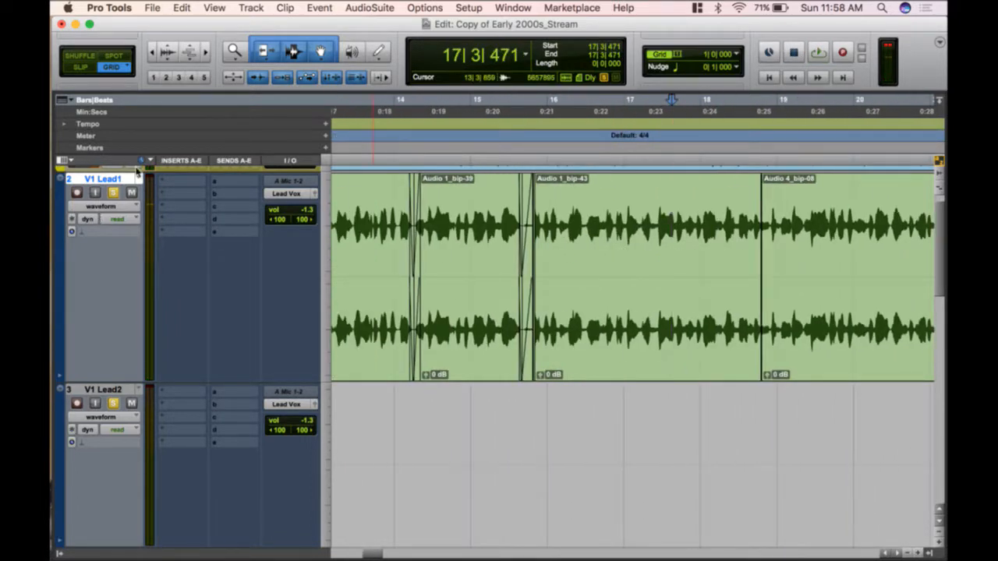
{"action": "left_click", "coordinate": [113, 402]}
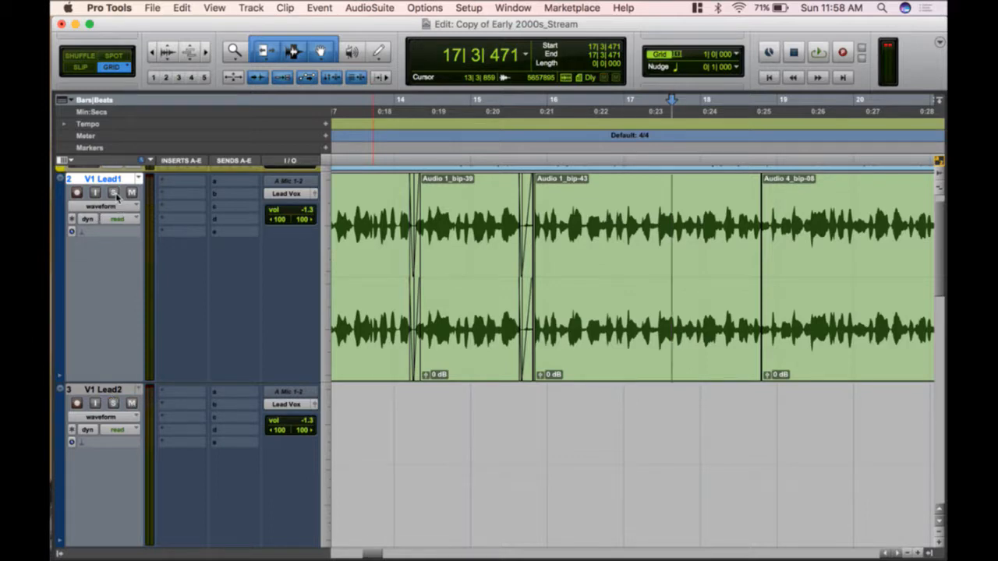
{"action": "key", "text": "space"}
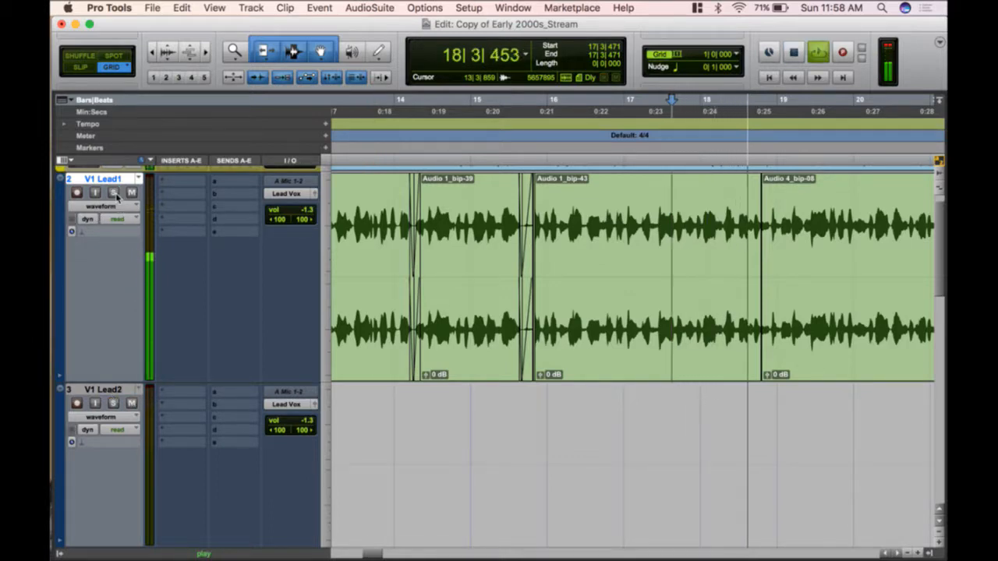
{"action": "key", "text": "space"}
- Solo V1 Lead1 and crossfade the edit into the Audio 1_bip-44 clip from 23|3|584 over 11 ticks
{"action": "left_click", "coordinate": [113, 193]}
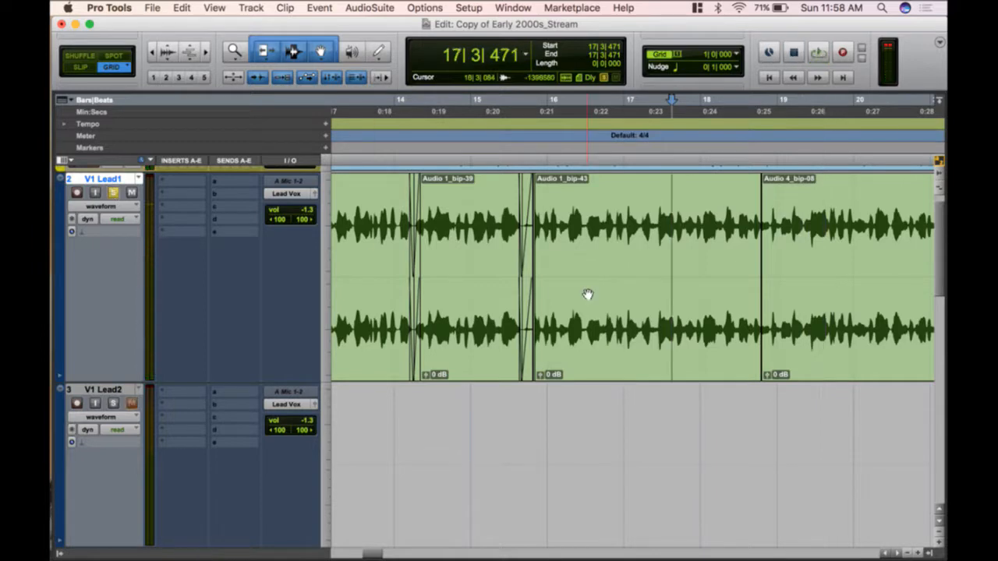
{"action": "scroll", "coordinate": [588, 294], "scroll_direction": "right", "scroll_amount": 10}
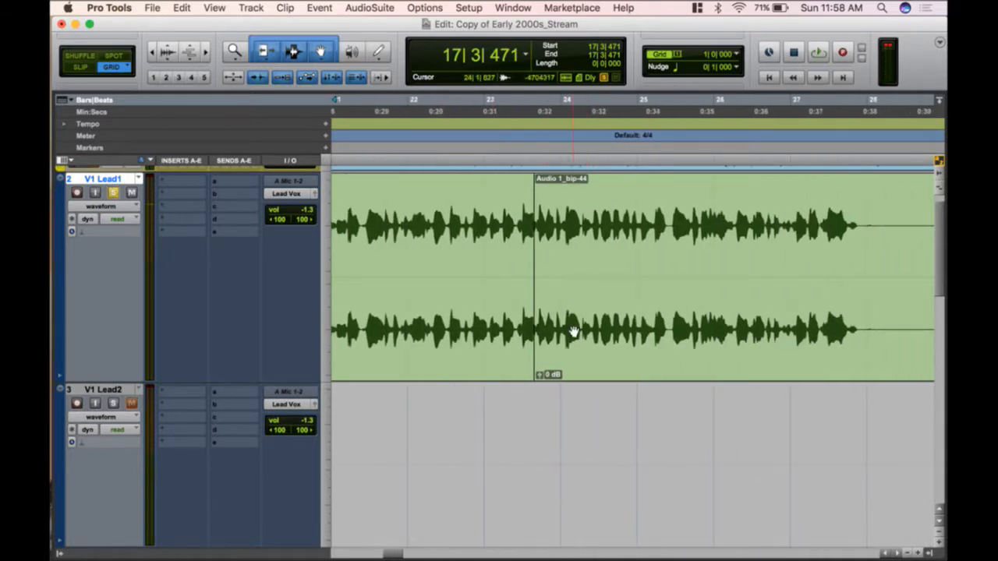
{"action": "left_click", "coordinate": [573, 332]}
{"action": "key", "text": "super+bracketright"}
{"action": "key", "text": "super+bracketright"}
{"action": "key", "text": "super+bracketright"}
{"action": "key", "text": "super+bracketright"}
{"action": "key", "text": "super+bracketright"}
{"action": "key", "text": "super+bracketright"}
{"action": "key", "text": "super+bracketright"}
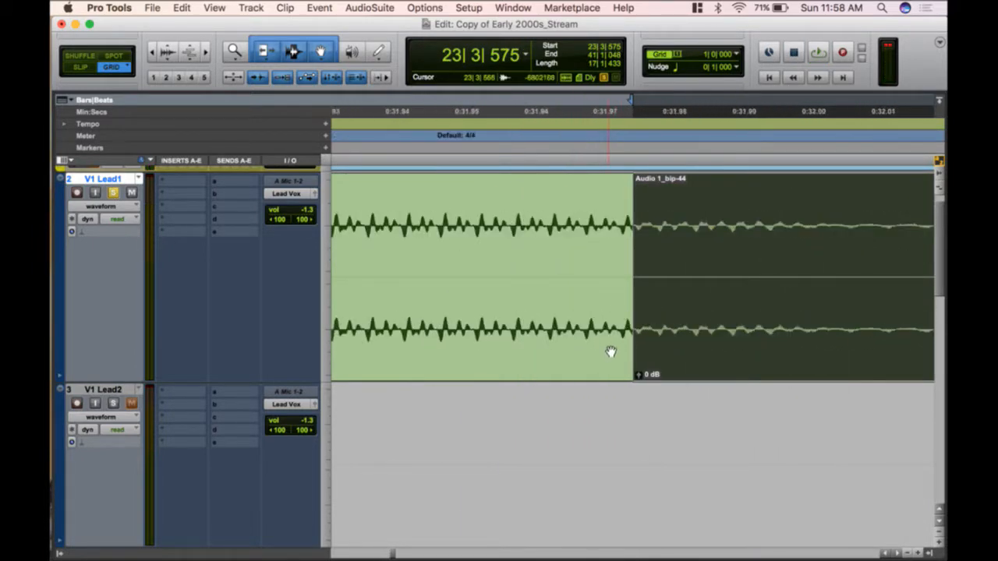
{"action": "left_click_drag", "start_coordinate": [636, 260], "coordinate": [656, 353]}
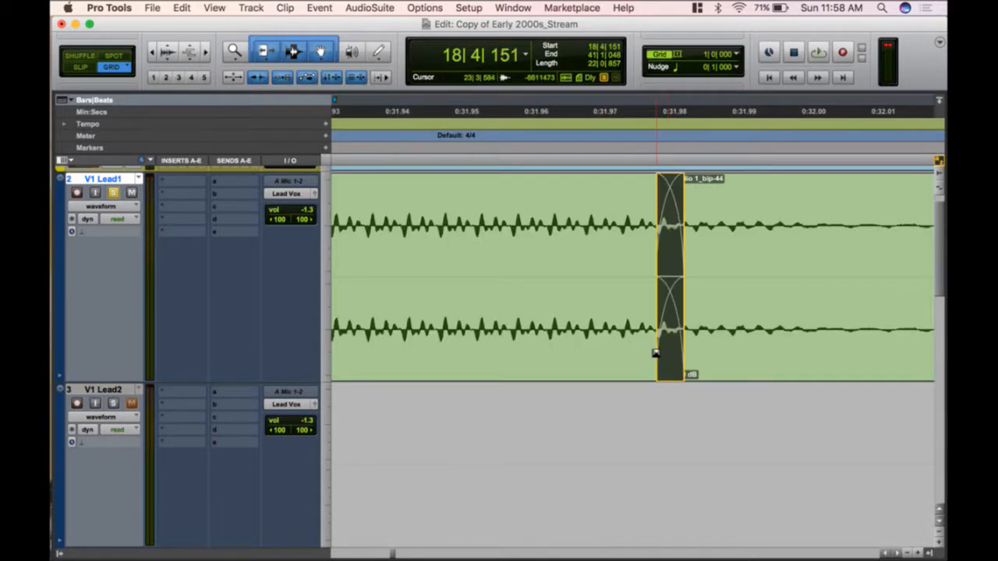
- Play back soloed V1 Lead1 across the crossfade into Audio 1_bip-44, finally starting from 22|4|566
{"action": "key", "text": "super+bracketleft"}
{"action": "key", "text": "super+bracketleft"}
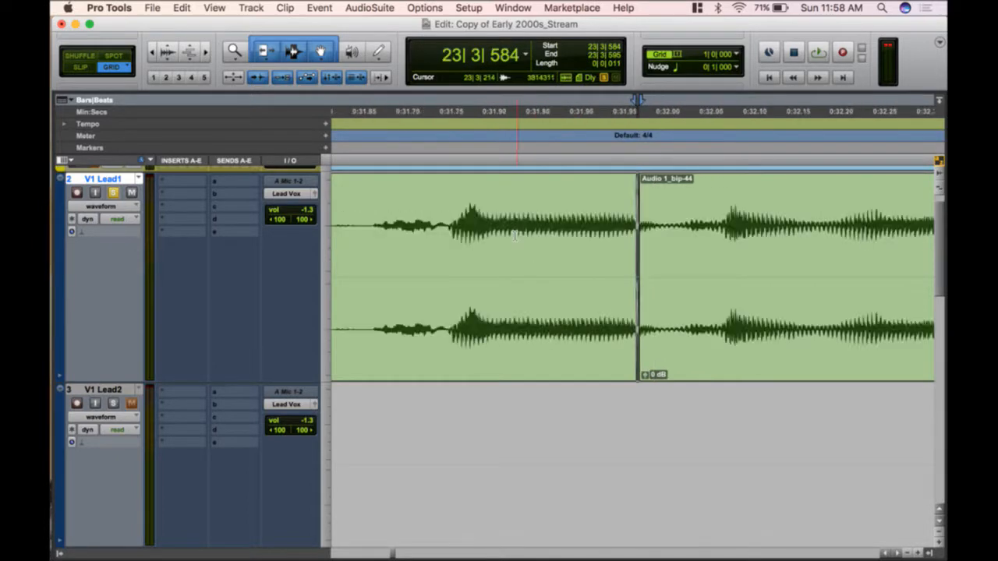
{"action": "left_click", "coordinate": [514, 236]}
{"action": "key", "text": "space"}
{"action": "key", "text": "space"}
{"action": "key", "text": "super+bracketleft"}
{"action": "key", "text": "super+bracketleft"}
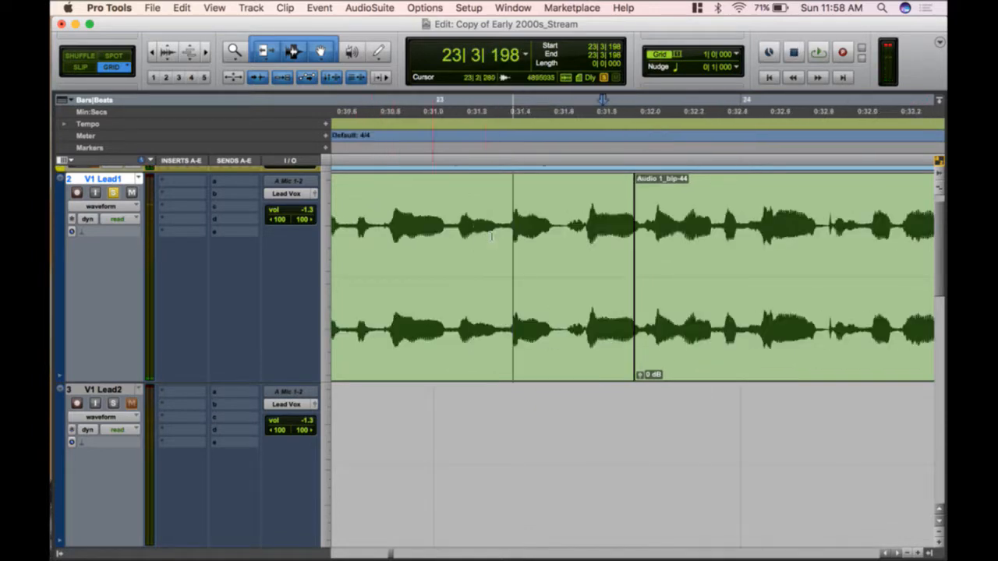
{"action": "left_click", "coordinate": [403, 205]}
{"action": "key", "text": "space"}
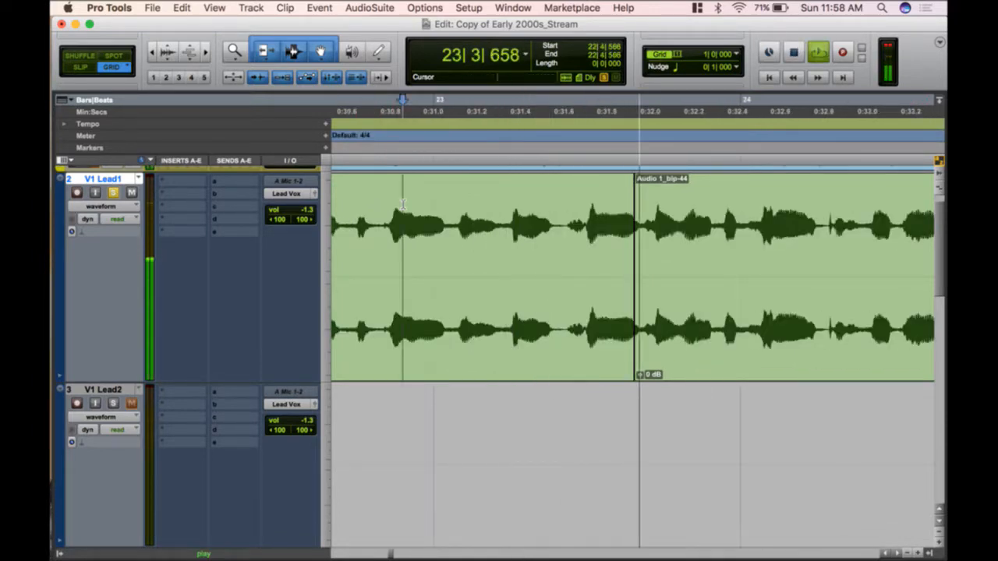
{"action": "key", "text": "space"}
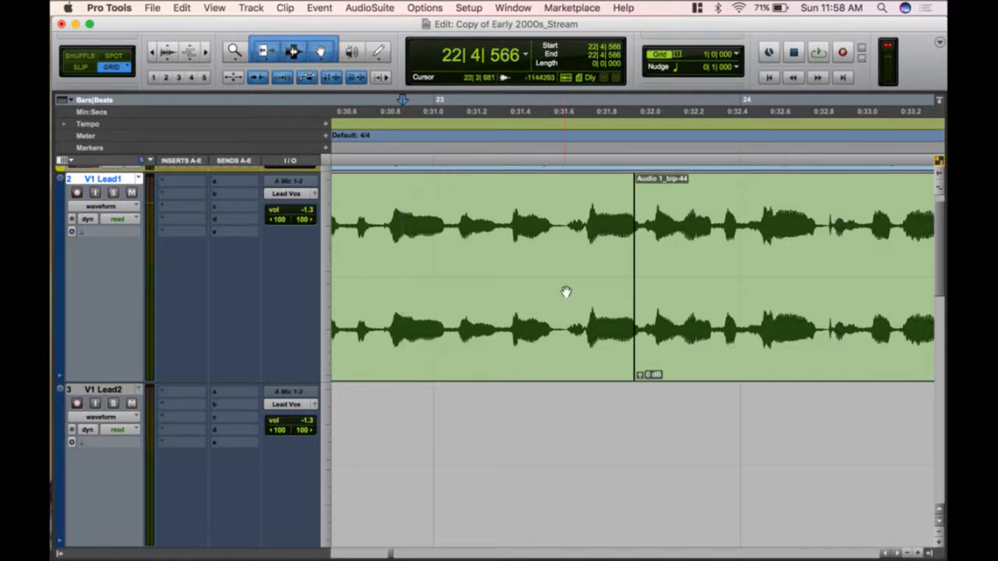
- Play the transition into Audio 1_bip-44 from 22|4|566 in the mix without solo
{"action": "key", "text": "super+bracketleft"}
{"action": "key", "text": "super+bracketleft"}
{"action": "key", "text": "super+bracketleft"}
{"action": "key", "text": "super+bracketleft"}
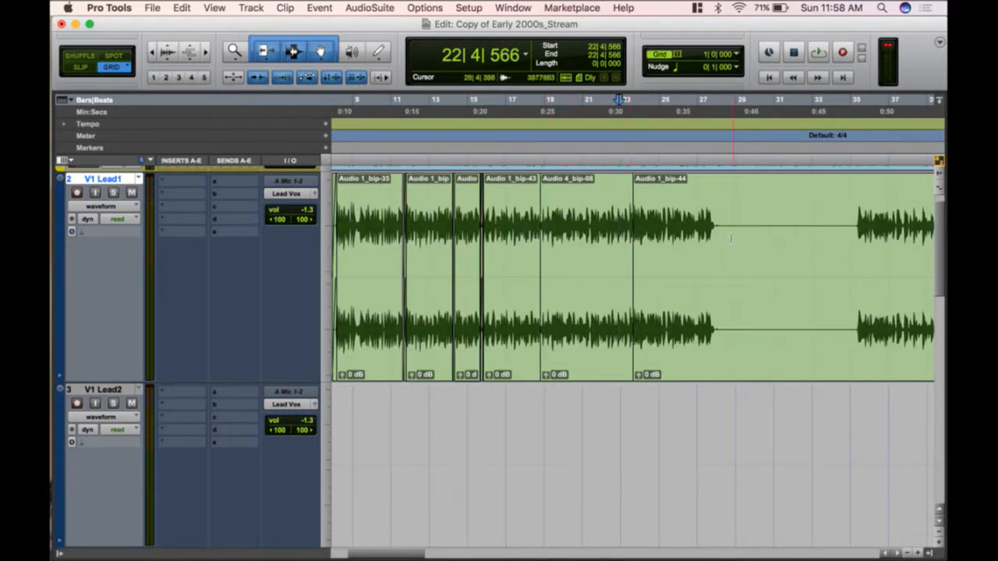
{"action": "key", "text": "space"}
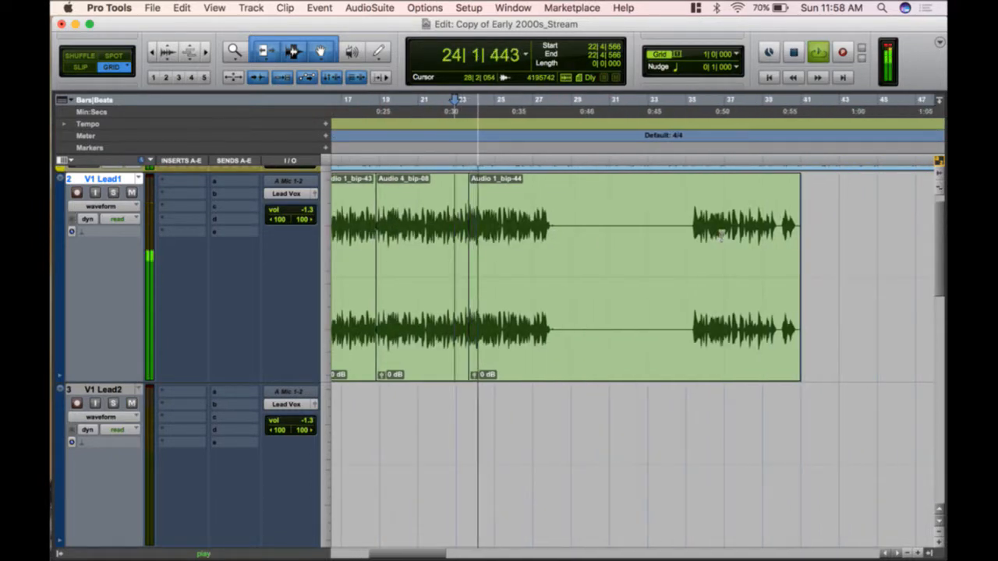
{"action": "key", "text": "space"}
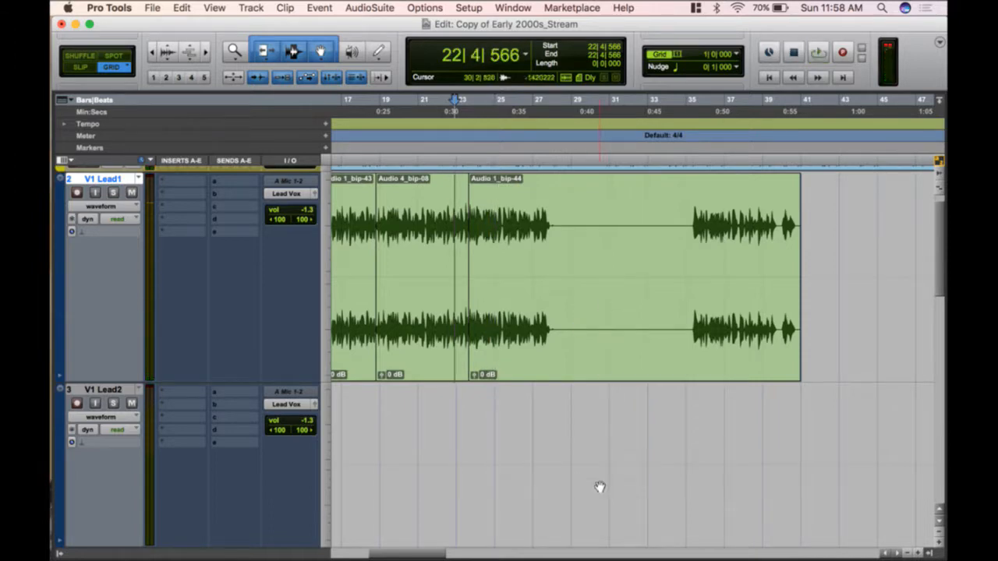
- Place the Audio 4_bip-08 take on V1 Lead2, extend its end to 35|3|952, and trim its start to 27|3|820
{"action": "left_click_drag", "start_coordinate": [553, 228], "coordinate": [711, 234]}
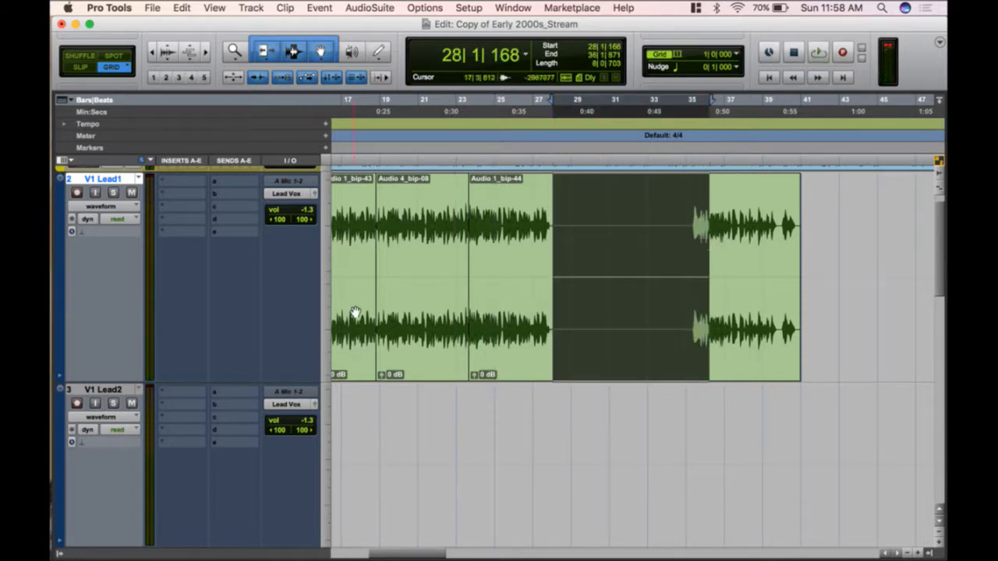
{"action": "left_click", "coordinate": [431, 340]}
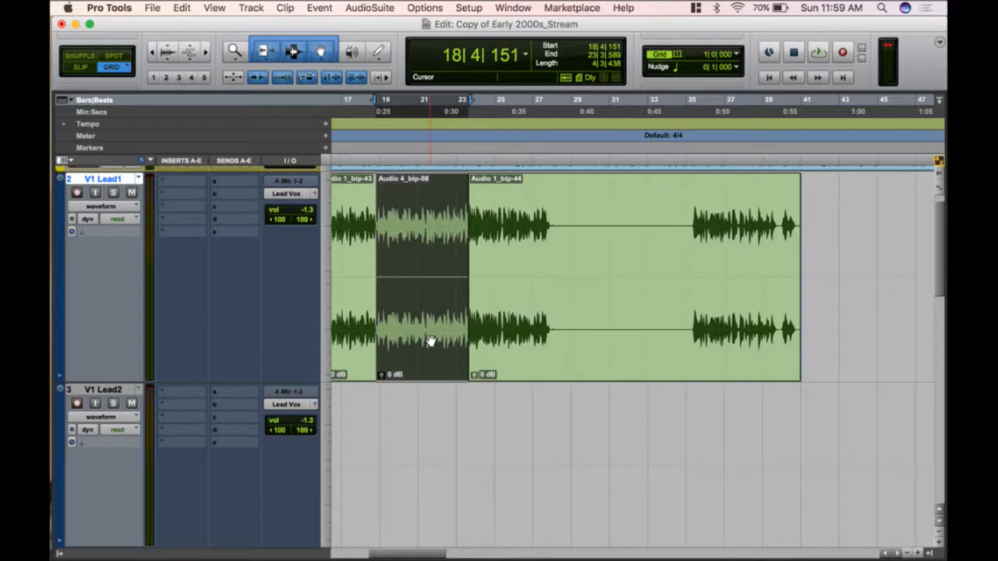
{"action": "left_click_drag", "start_coordinate": [429, 341], "coordinate": [699, 450]}
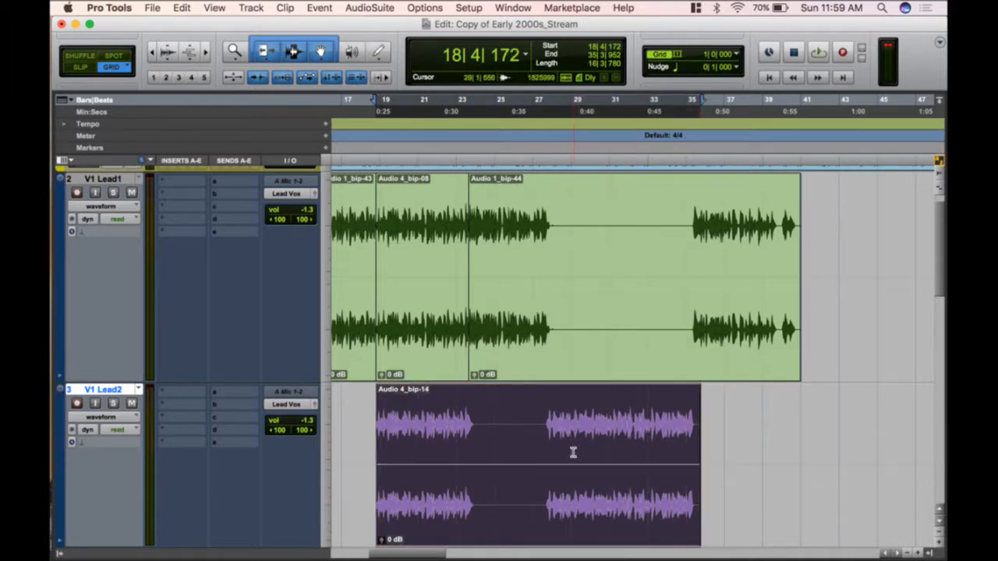
{"action": "left_click", "coordinate": [547, 424]}
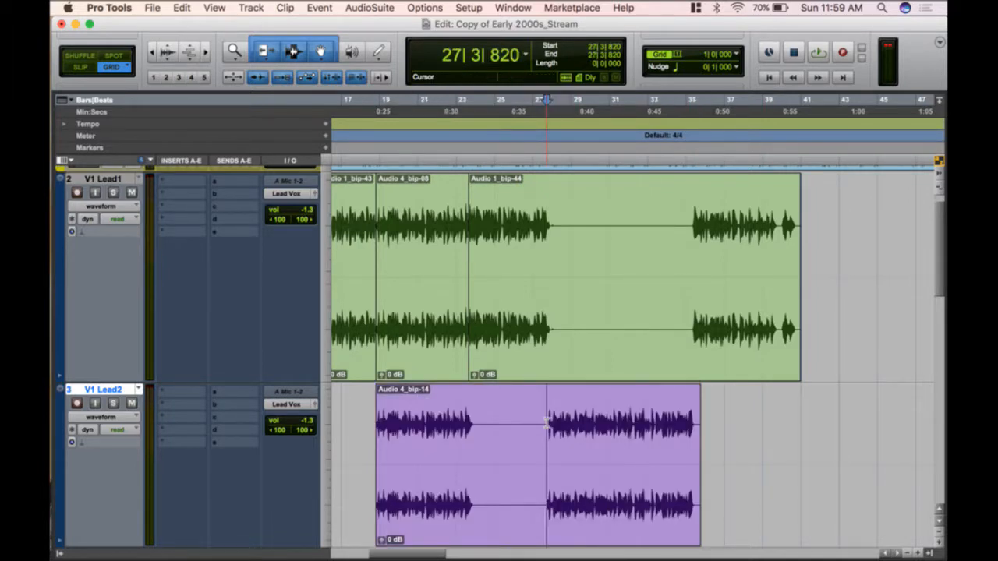
{"action": "key", "text": "a"}
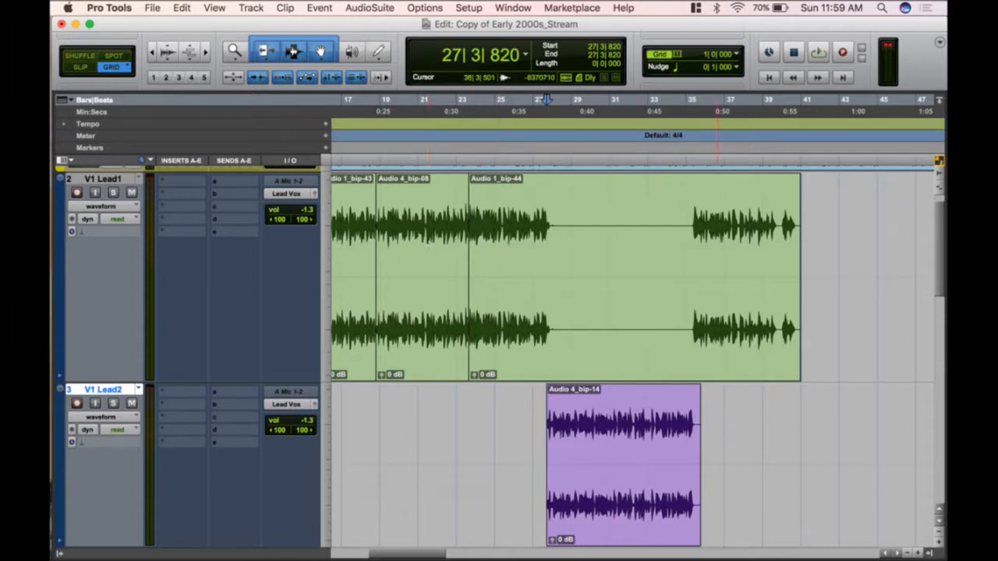
- Solo V1 Lead1 and play back the end of its phrase around the Audio 4_bip-14 start, from 27|3|681
{"action": "left_click", "coordinate": [650, 507]}
{"action": "key", "text": "t"}
{"action": "key", "text": "t"}
{"action": "key", "text": "t"}
{"action": "key", "text": "t"}
{"action": "key", "text": "t"}
{"action": "key", "text": "t"}
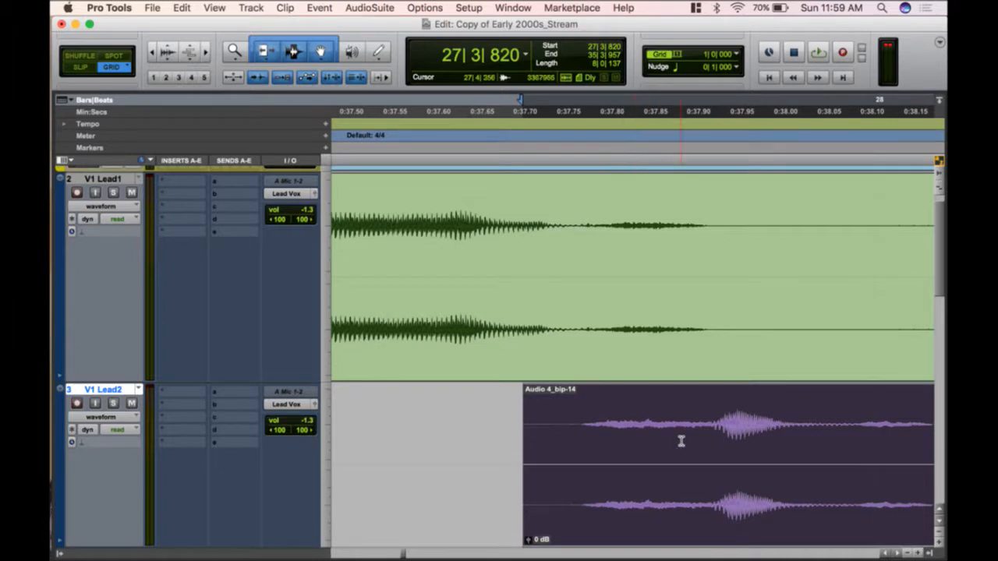
{"action": "left_click", "coordinate": [479, 121]}
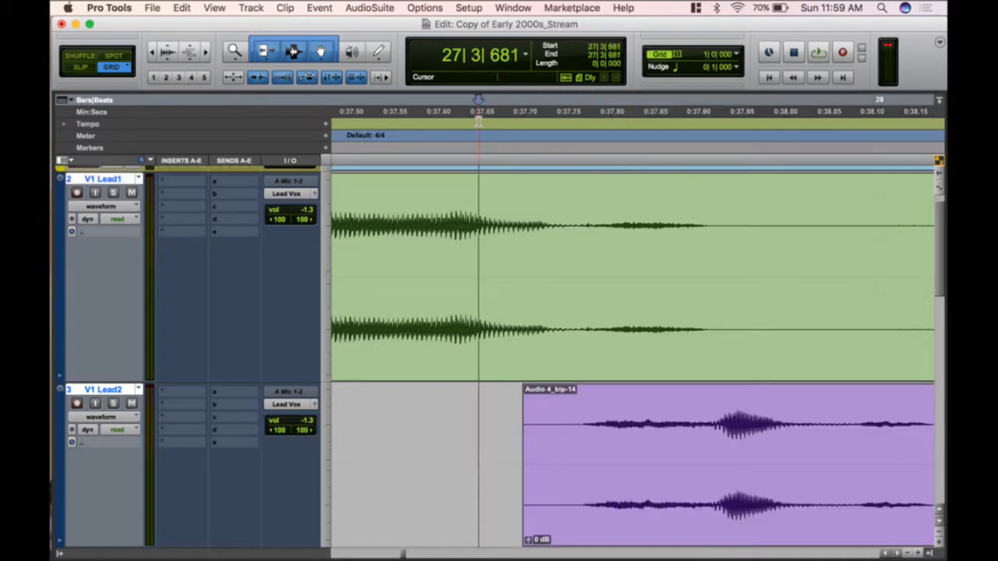
{"action": "key", "text": "space"}
{"action": "key", "text": "space"}
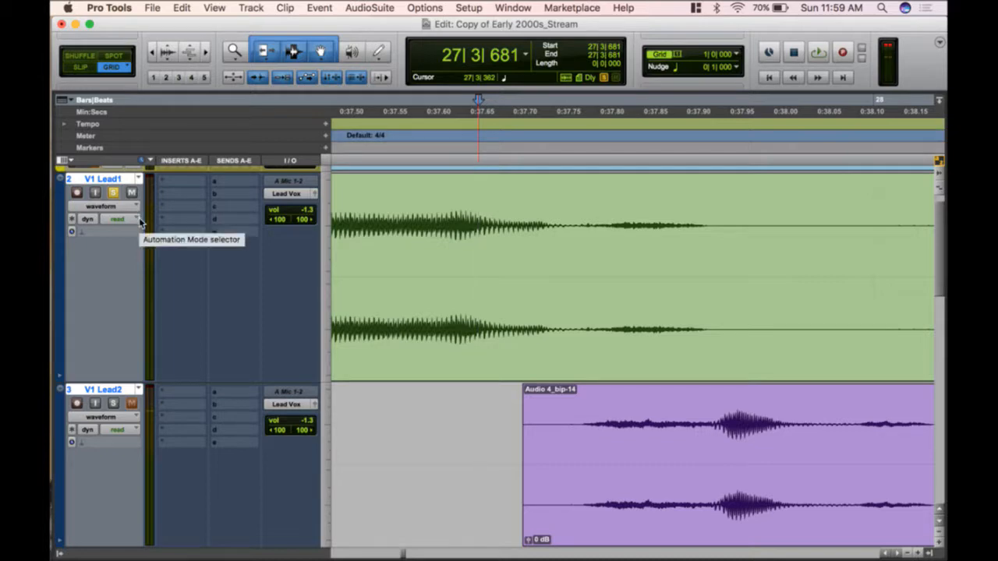
{"action": "key", "text": "space"}
{"action": "key", "text": "space"}
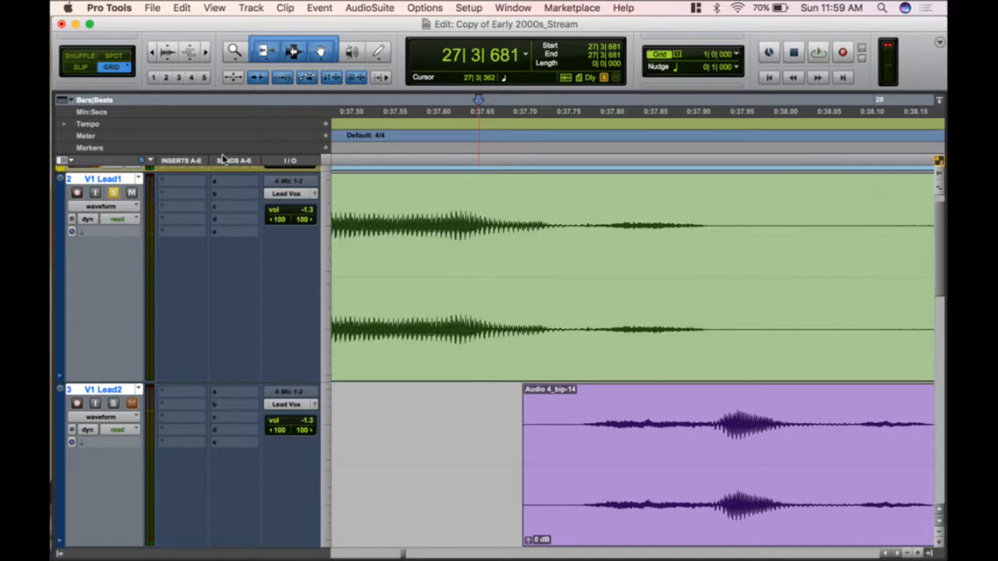
{"action": "key", "text": "space"}
{"action": "key", "text": "space"}
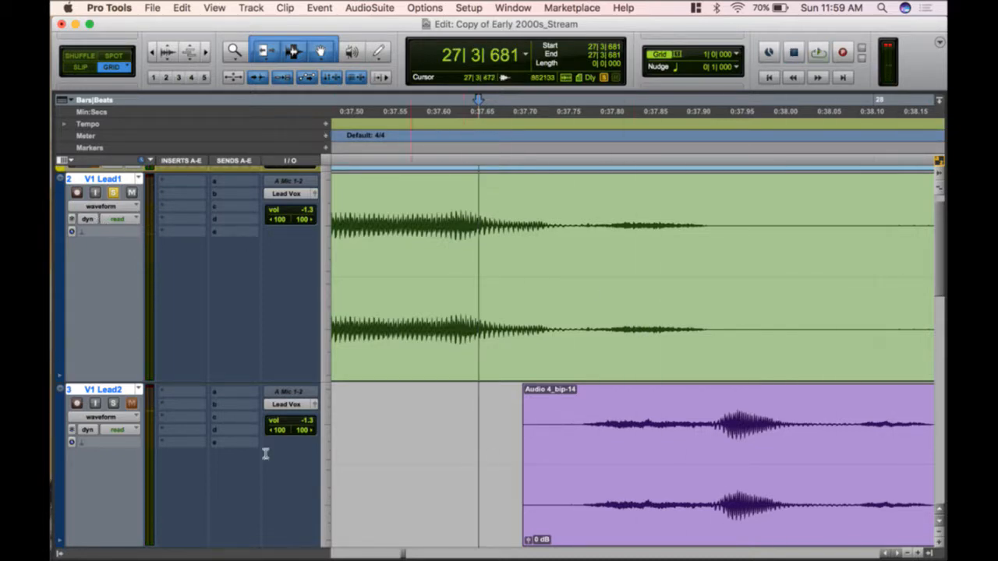
- Switch the solo from V1 Lead1 to V1 Lead2 and play the opening of Audio 4_bip-14 from 27|3|681
{"action": "left_click", "coordinate": [113, 403]}
{"action": "left_click", "coordinate": [113, 192]}
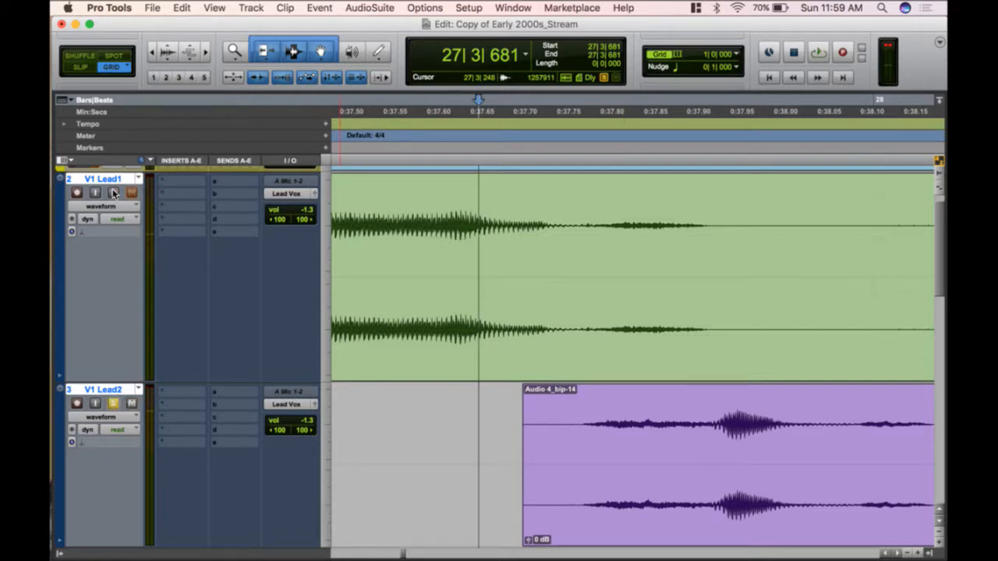
{"action": "key", "text": "space"}
{"action": "key", "text": "space"}
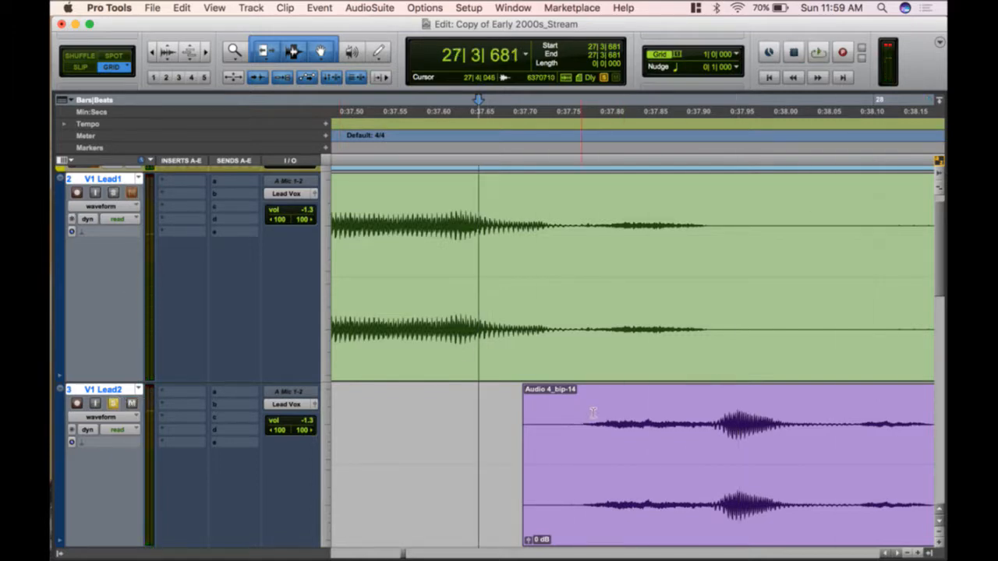
- Trim the Audio 4_bip-14 clip on V1 Lead2 to start at 27|4|316 and end at 35|2|505
{"action": "left_click", "coordinate": [668, 425]}
{"action": "left_click", "coordinate": [702, 475], "text": "ctrl"}
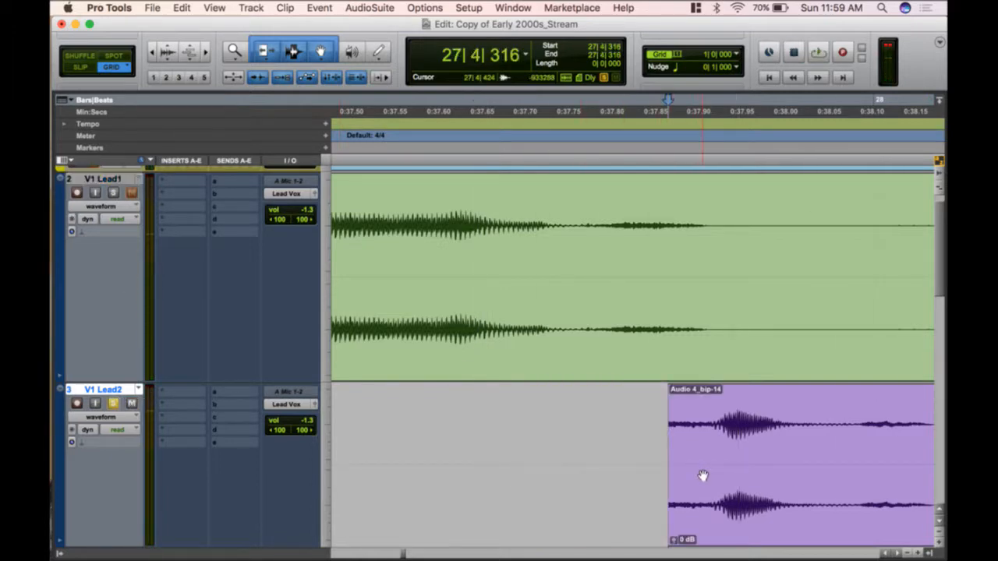
{"action": "left_click", "coordinate": [731, 513]}
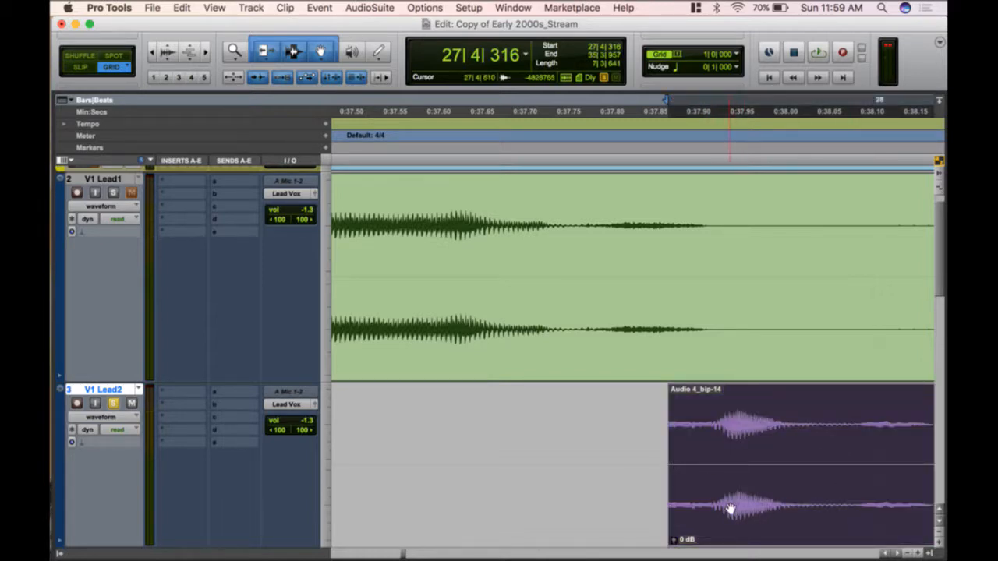
{"action": "key", "text": "Right"}
{"action": "scroll", "coordinate": [729, 508], "scroll_direction": "left", "scroll_amount": 10}
{"action": "scroll", "coordinate": [728, 508], "scroll_direction": "right", "scroll_amount": 3}
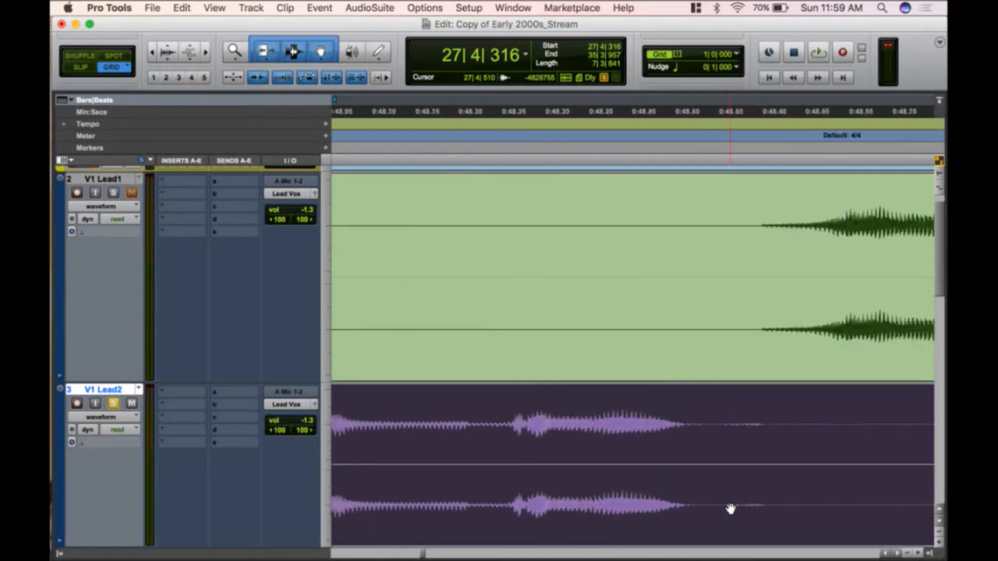
{"action": "left_click", "coordinate": [680, 416]}
{"action": "key", "text": "s"}
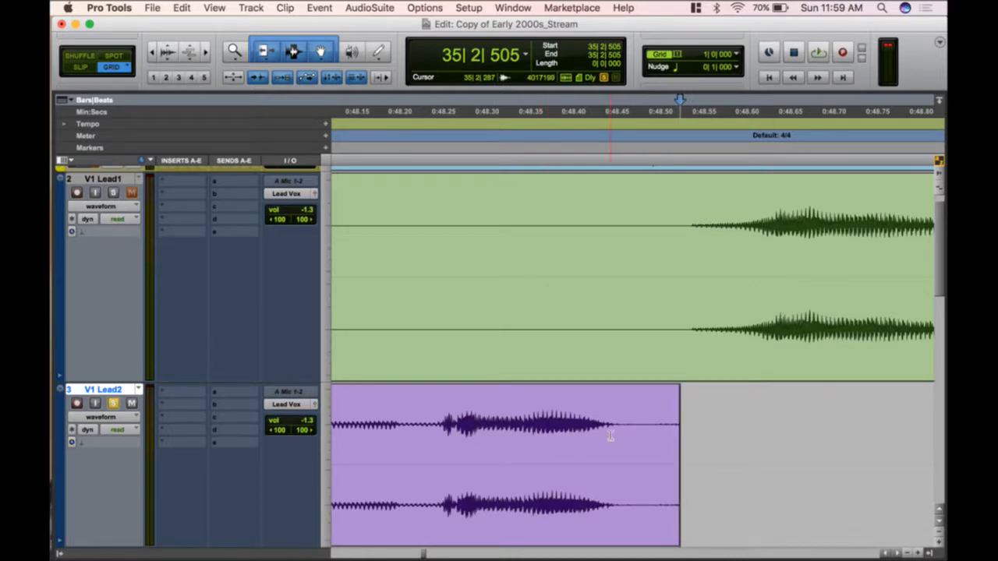
- Move the trimmed Audio 4_bip-14 clip up to V1 Lead1 at the same time position and extend its end to 35|2|541
{"action": "left_click", "coordinate": [574, 485]}
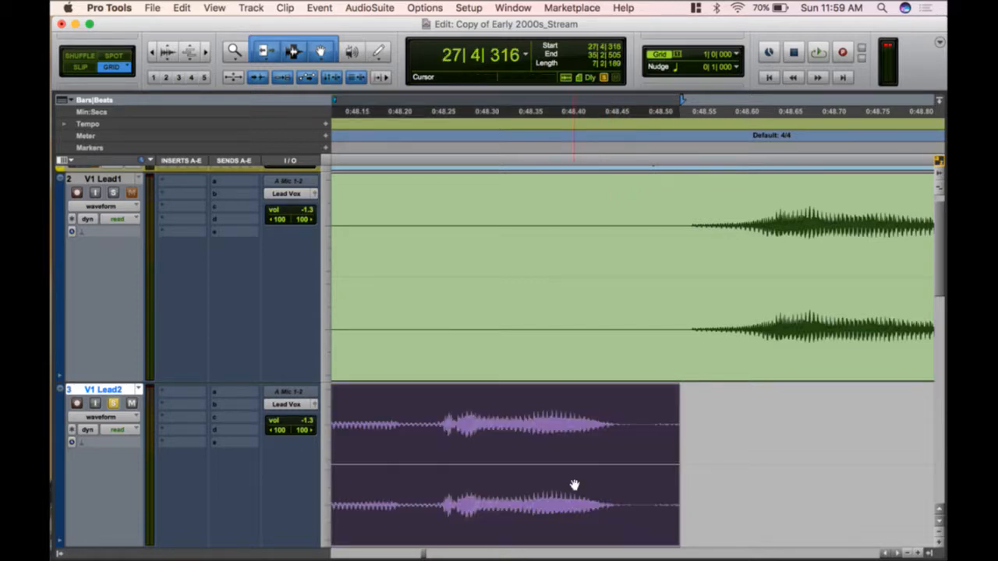
{"action": "left_click_drag", "start_coordinate": [574, 485], "coordinate": [568, 297]}
{"action": "left_click_drag", "start_coordinate": [672, 248], "coordinate": [685, 251]}
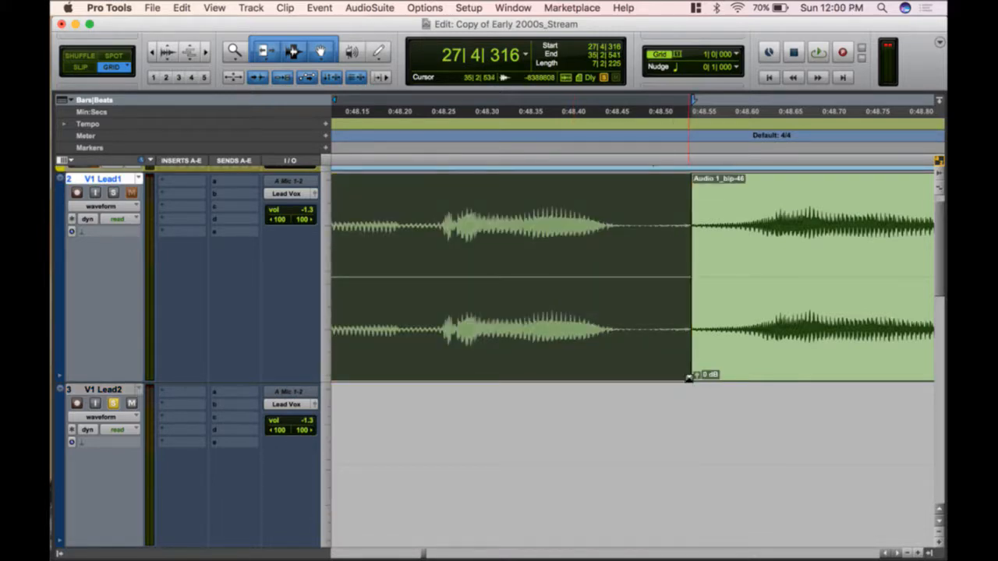
- Crossfade both edges of Audio 4_bip-14 on V1 Lead1: the end from 35|2|481 over 119 ticks, the start from 27|4|283 over 66 ticks
{"action": "left_click_drag", "start_coordinate": [690, 378], "coordinate": [669, 380]}
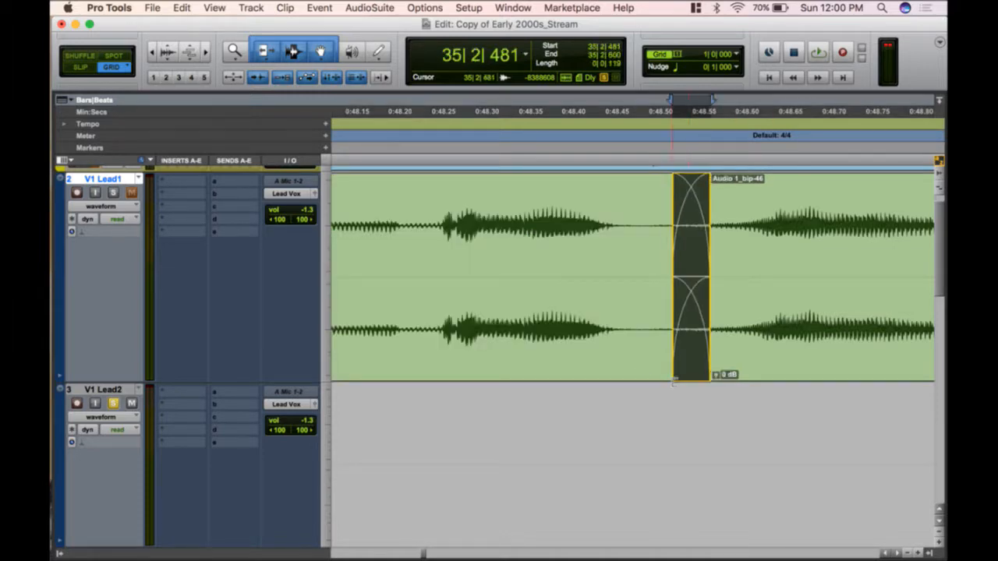
{"action": "left_click", "coordinate": [594, 354]}
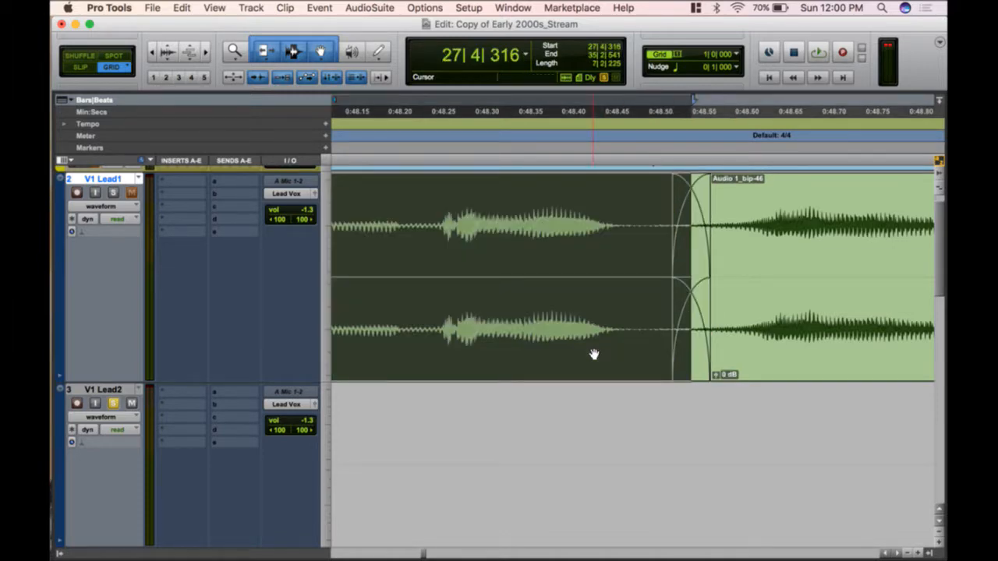
{"action": "key", "text": "Left"}
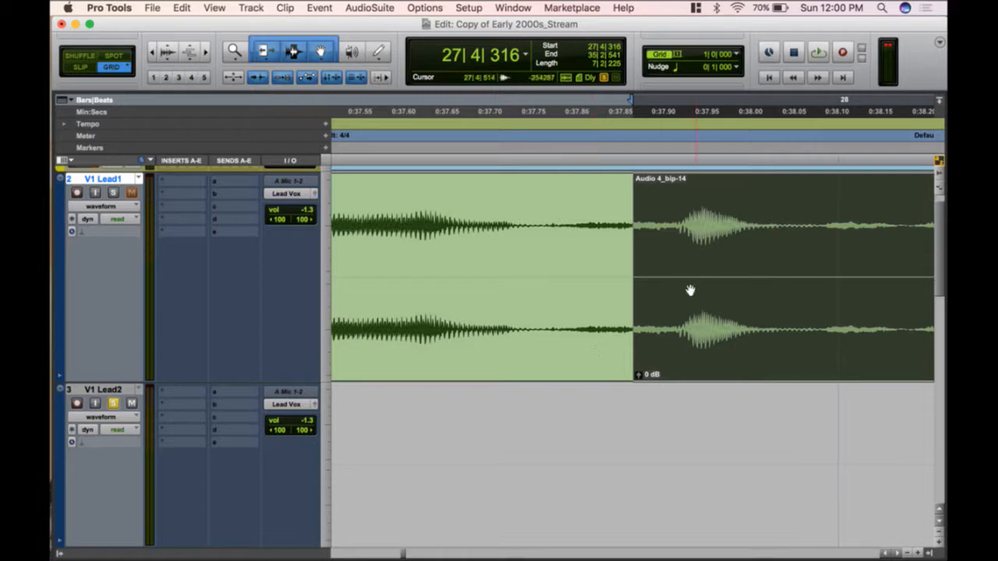
{"action": "left_click_drag", "start_coordinate": [633, 372], "coordinate": [623, 372]}
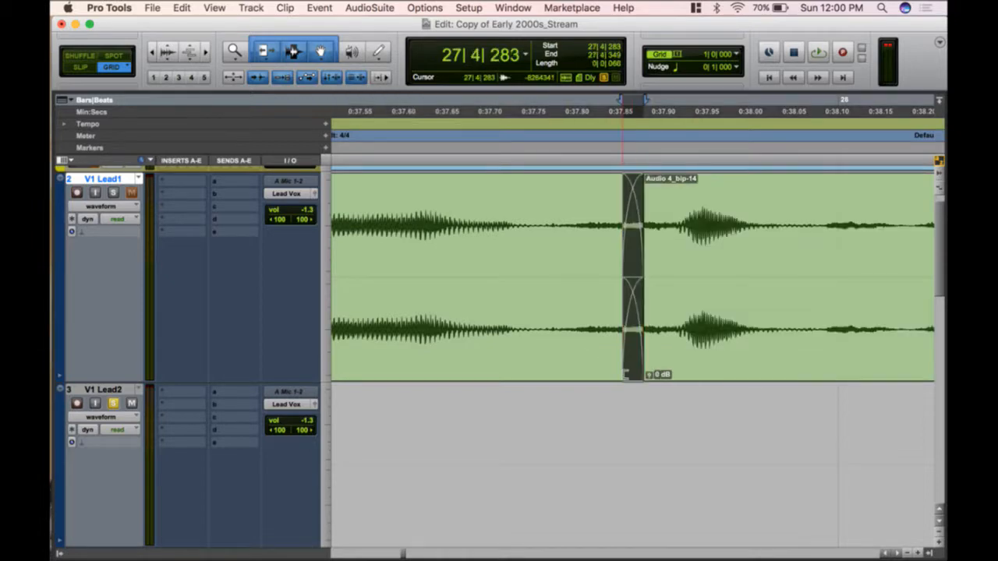
- Switch the solo from V1 Lead2 to V1 Lead1 and play the transition into Audio 4_bip-14 from 26|4|706
{"action": "key", "text": "super+bracketleft"}
{"action": "key", "text": "super+bracketleft"}
{"action": "key", "text": "super+bracketleft"}
{"action": "key", "text": "super+bracketleft"}
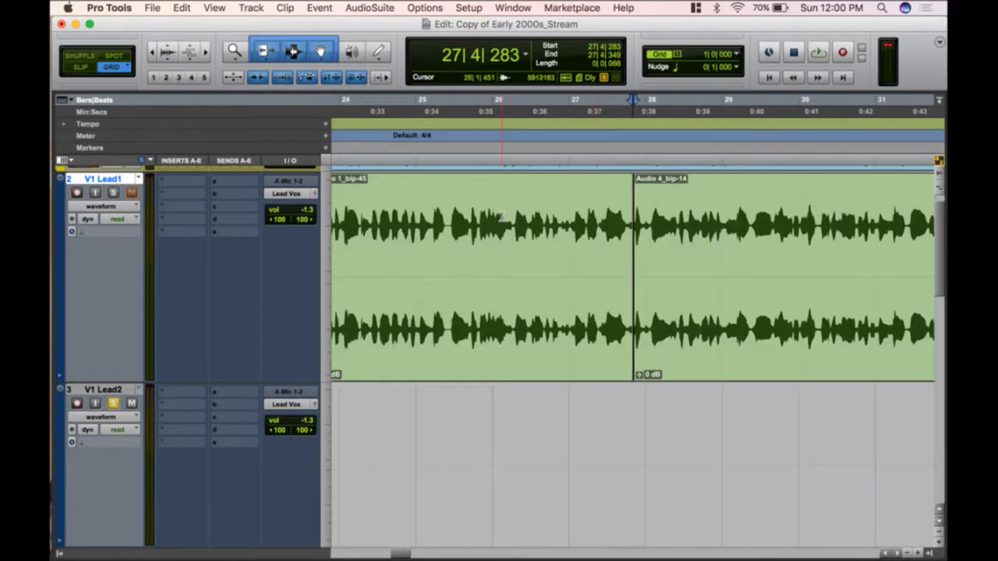
{"action": "left_click", "coordinate": [477, 219]}
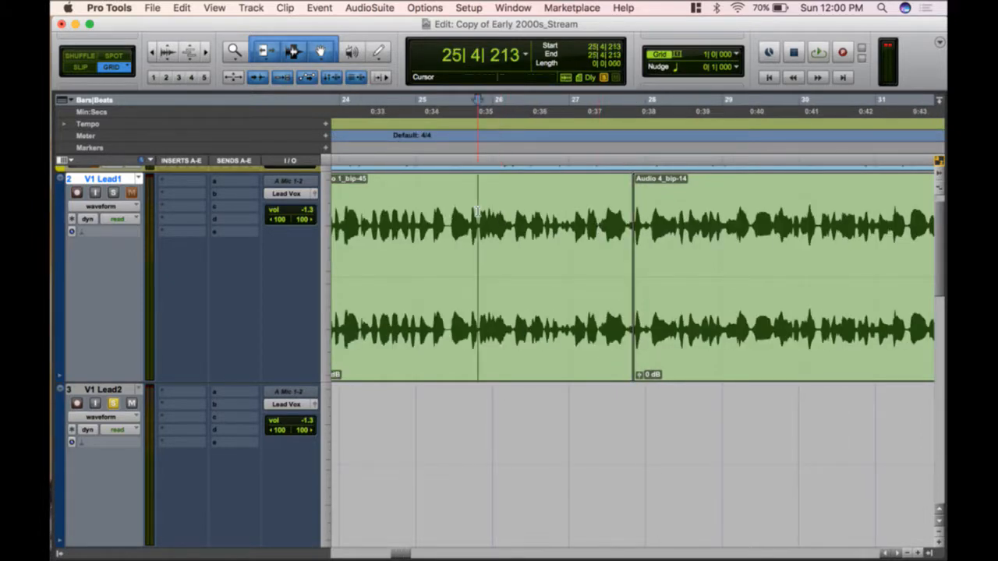
{"action": "left_click", "coordinate": [113, 402]}
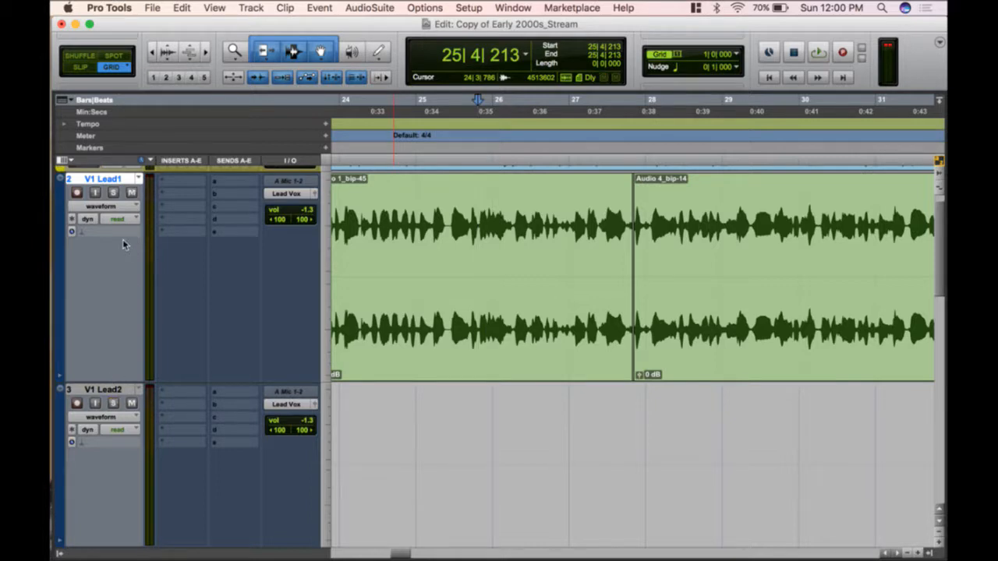
{"action": "left_click", "coordinate": [113, 192]}
{"action": "left_click", "coordinate": [564, 211]}
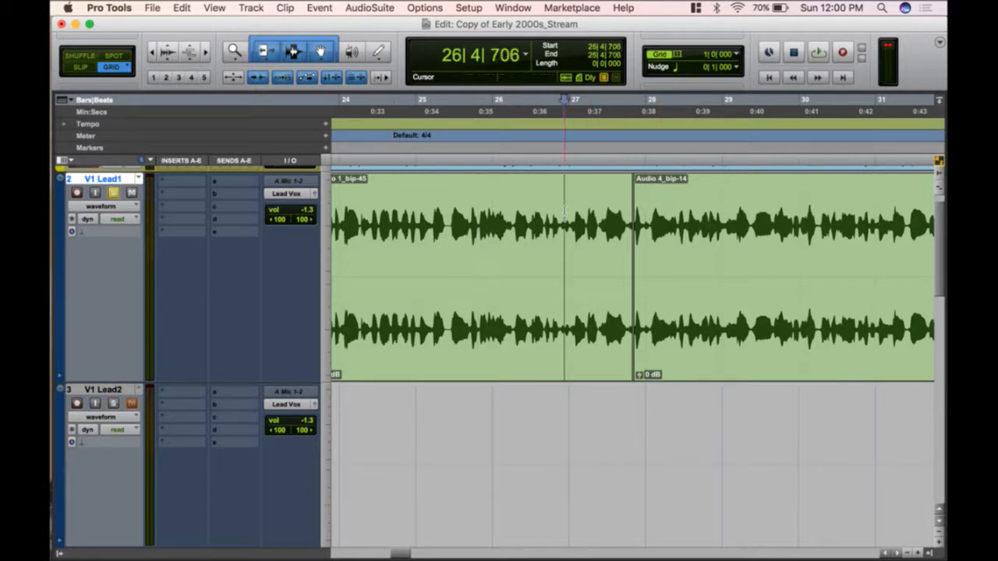
{"action": "key", "text": "space"}
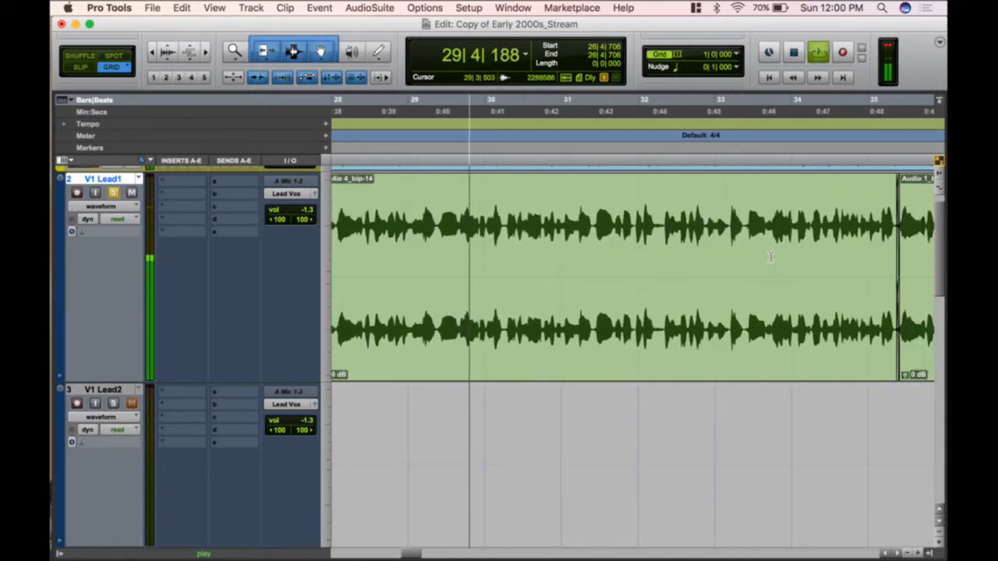
{"action": "left_click", "coordinate": [794, 52]}
- Play soloed V1 Lead1 across the crossfade into Audio 1_bip-46, starting from 34|4|739
{"action": "left_click", "coordinate": [723, 224]}
{"action": "key", "text": "space"}
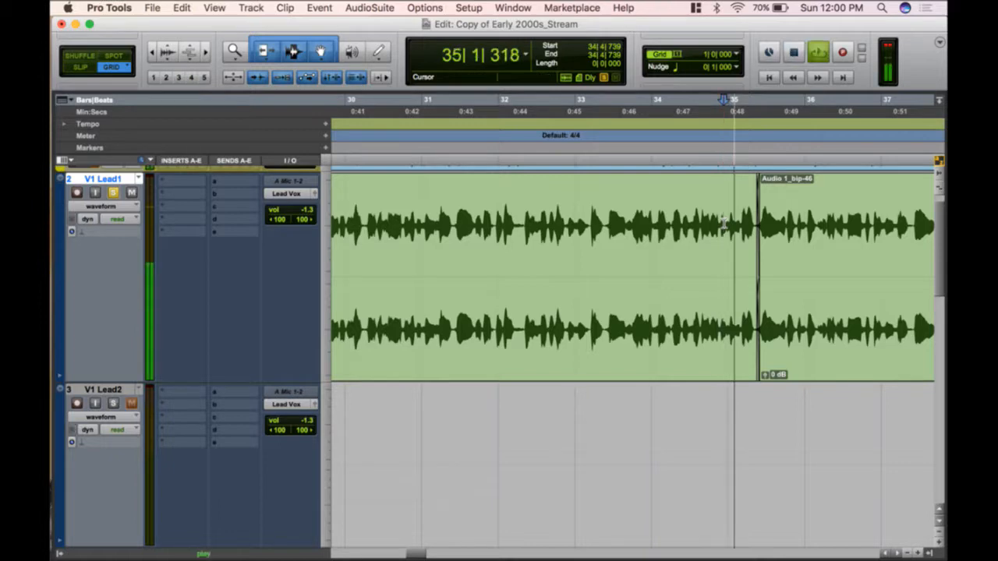
{"action": "key", "text": "space"}
- Unsolo V1 Lead1 and play both Audio 4_bip-14 transitions in the full mix, from 27|1|787 and from 34|4|034
{"action": "left_click", "coordinate": [113, 192]}
{"action": "key", "text": "super+bracketleft"}
{"action": "key", "text": "super+bracketleft"}
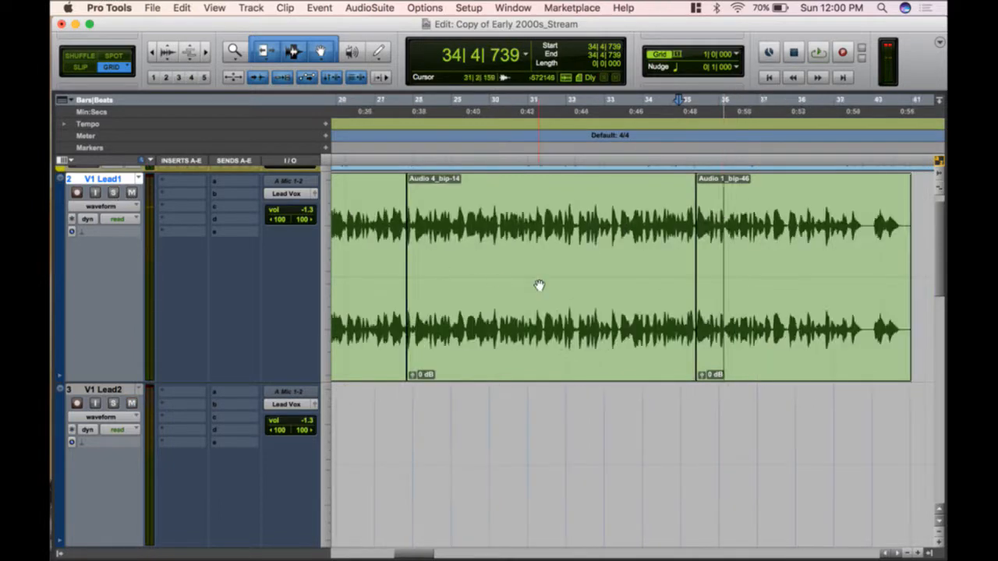
{"action": "left_click", "coordinate": [509, 242]}
{"action": "key", "text": "space"}
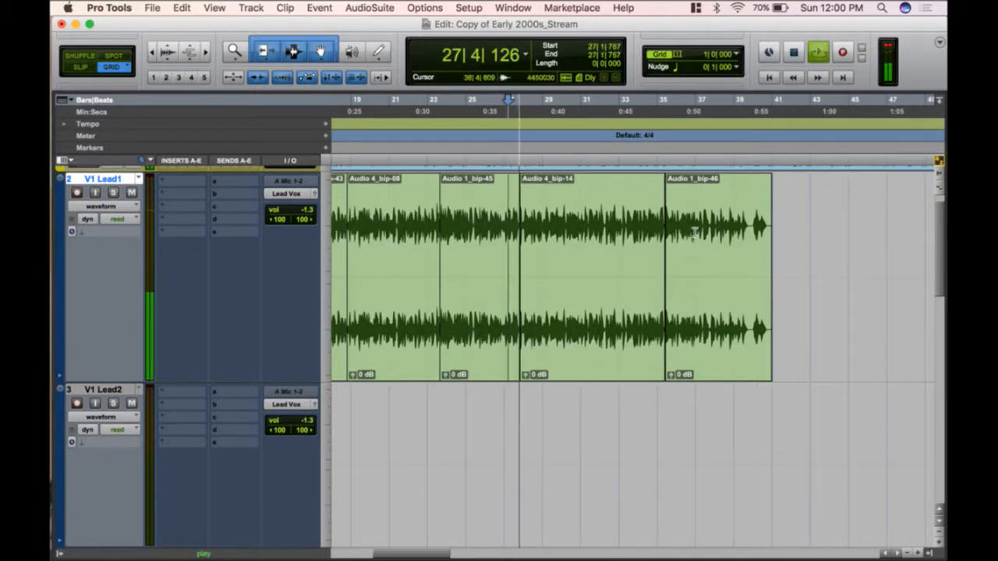
{"action": "left_click", "coordinate": [652, 224]}
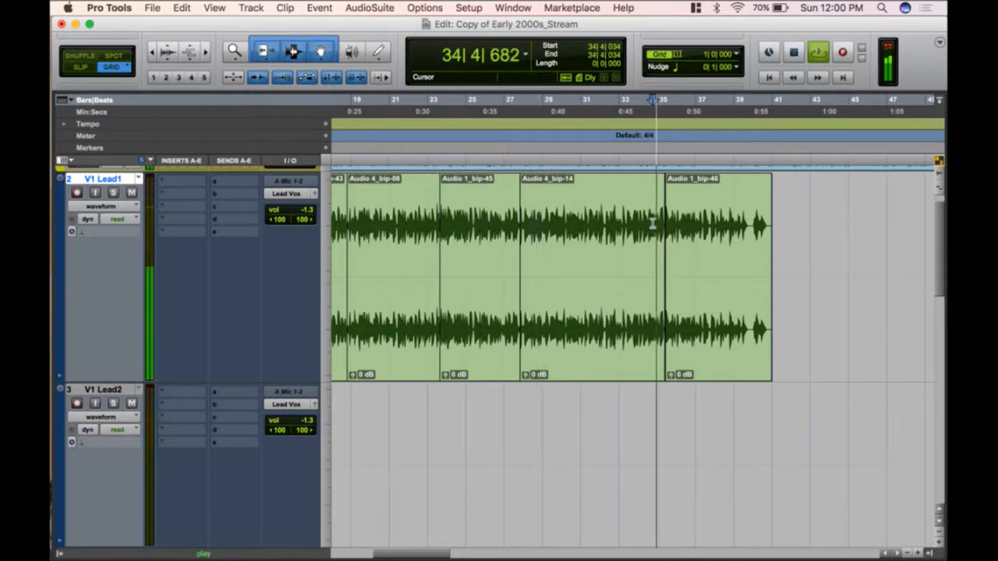
{"action": "key", "text": "space"}
- Delete the empty V1 Lead2 track from the session
{"action": "key", "text": "super+bracketleft"}
{"action": "key", "text": "super+bracketleft"}
{"action": "key", "text": "super+bracketleft"}
{"action": "key", "text": "super+bracketleft"}
{"action": "key", "text": "super+bracketleft"}
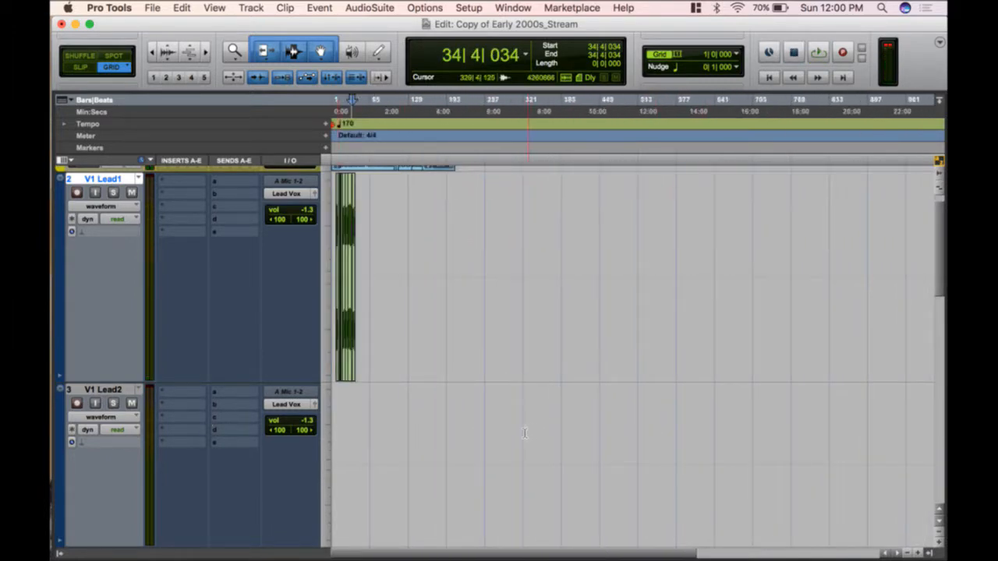
{"action": "key", "text": "super+bracketright"}
{"action": "scroll", "coordinate": [717, 452], "scroll_direction": "down", "scroll_amount": 15}
{"action": "scroll", "coordinate": [717, 452], "scroll_direction": "up", "scroll_amount": 15}
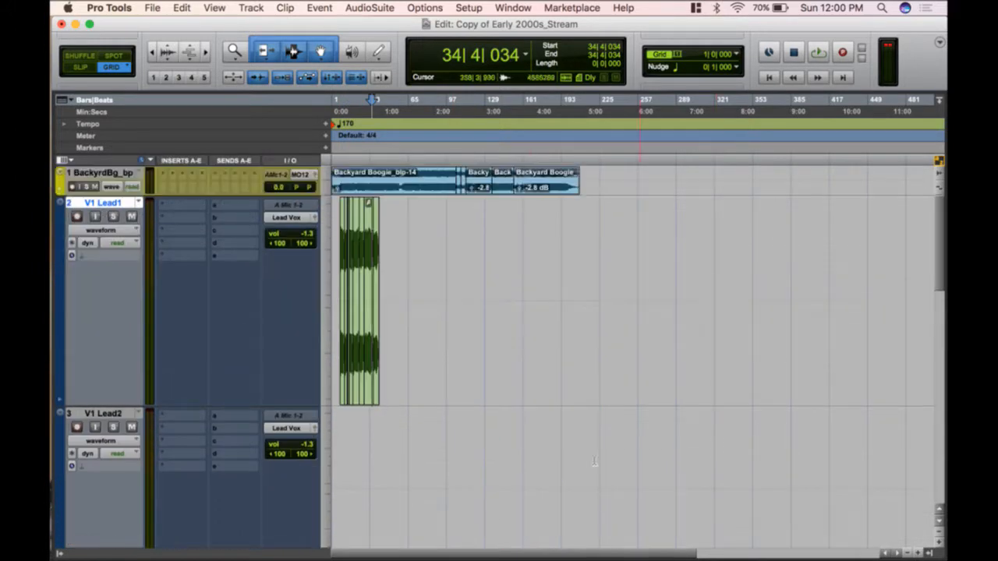
{"action": "left_click", "coordinate": [117, 414]}
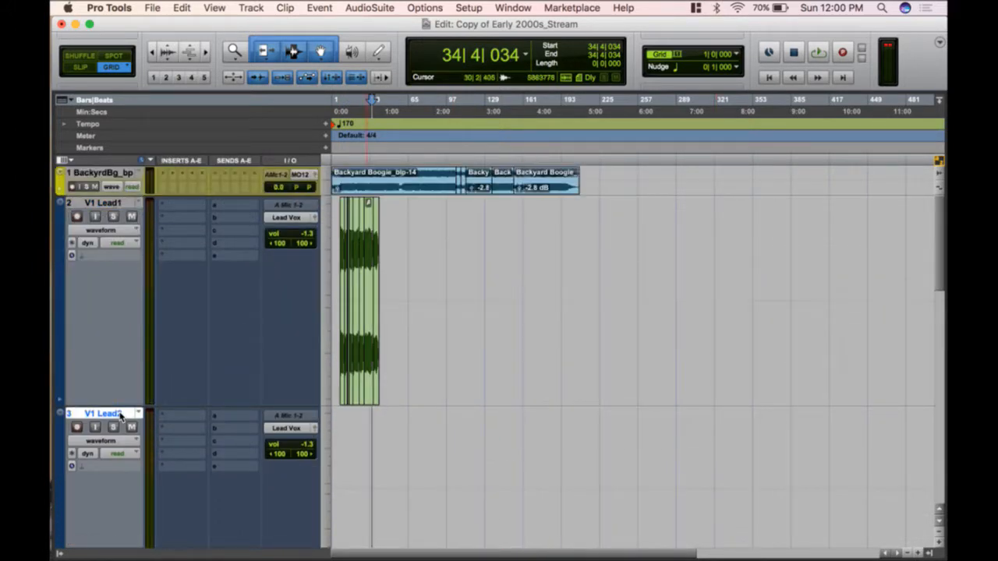
{"action": "right_click", "coordinate": [119, 415]}
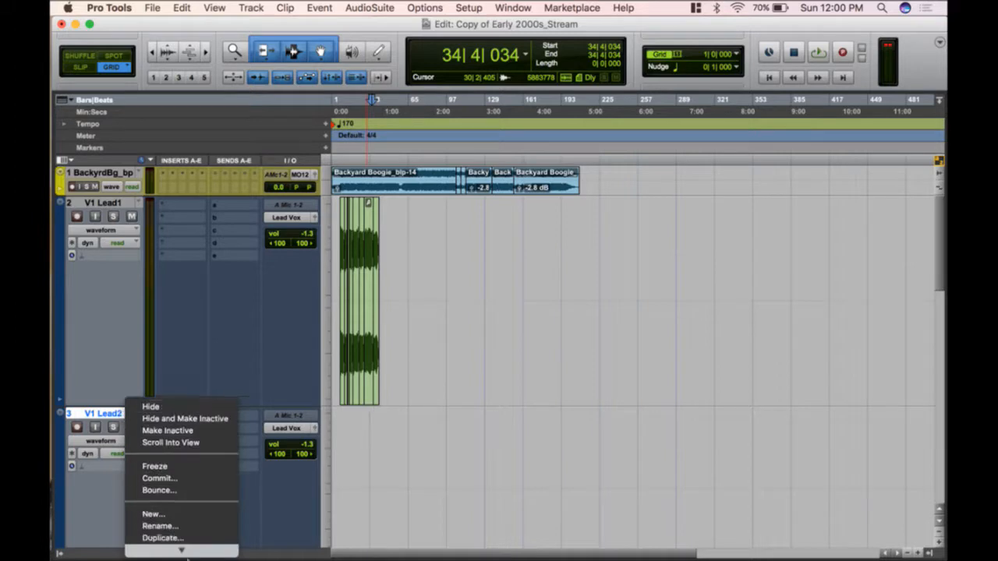
{"action": "left_click", "coordinate": [185, 548]}
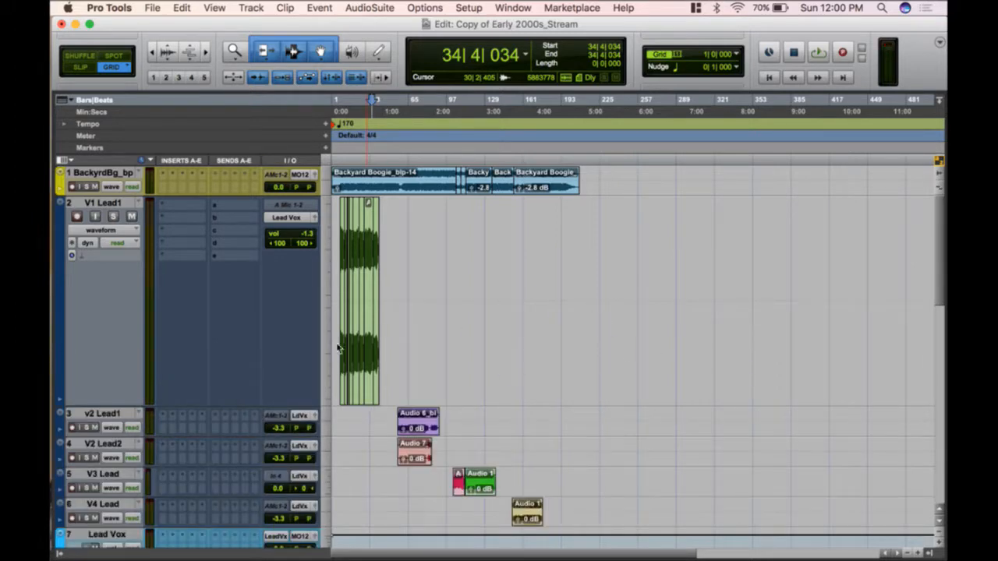
- Set the V1 Lead1 track height to small and look through the remaining tracks in the session
{"action": "left_click", "coordinate": [322, 295]}
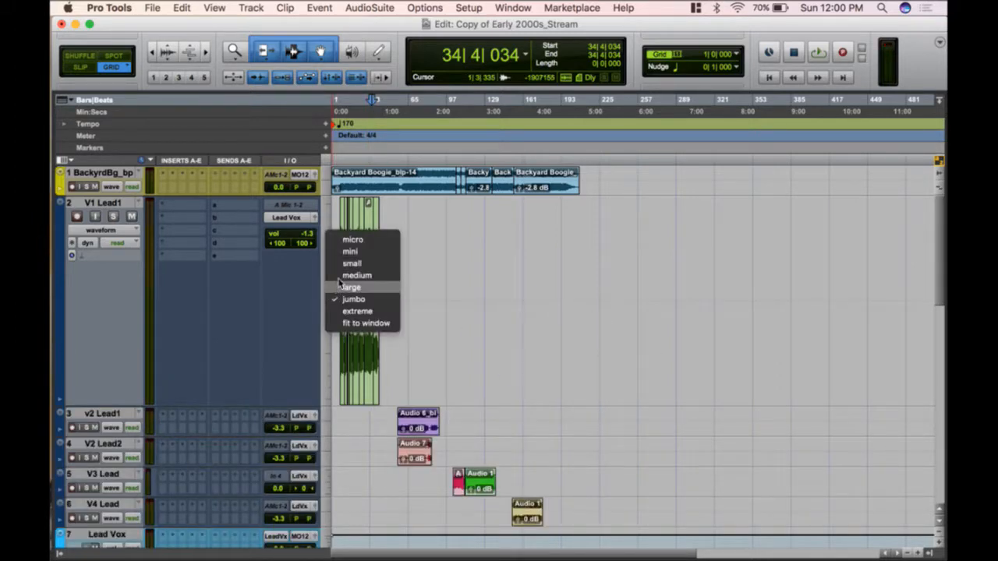
{"action": "left_click", "coordinate": [351, 264]}
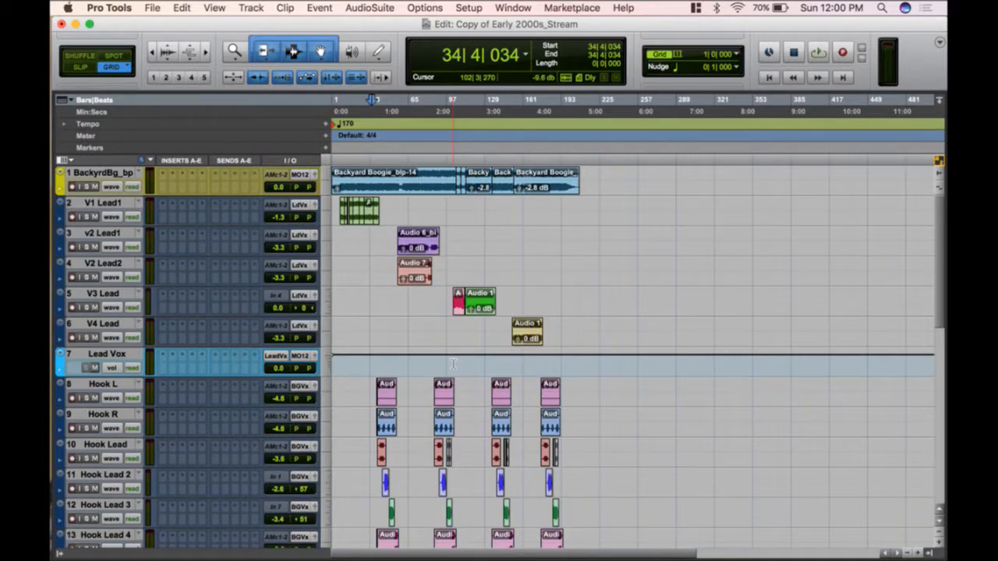
{"action": "scroll", "coordinate": [459, 366], "scroll_direction": "down", "scroll_amount": 15}
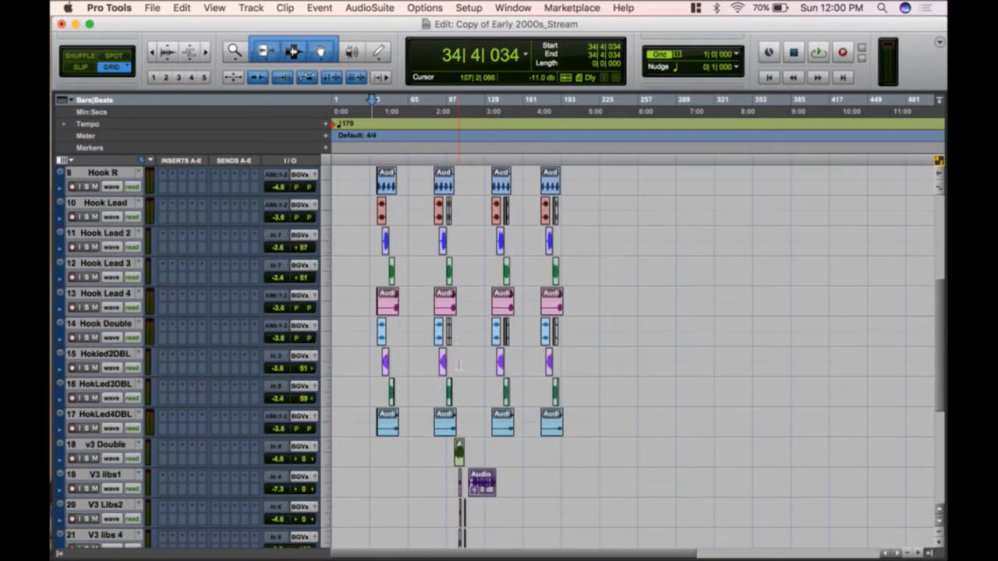
{"action": "scroll", "coordinate": [458, 366], "scroll_direction": "up", "scroll_amount": 15}
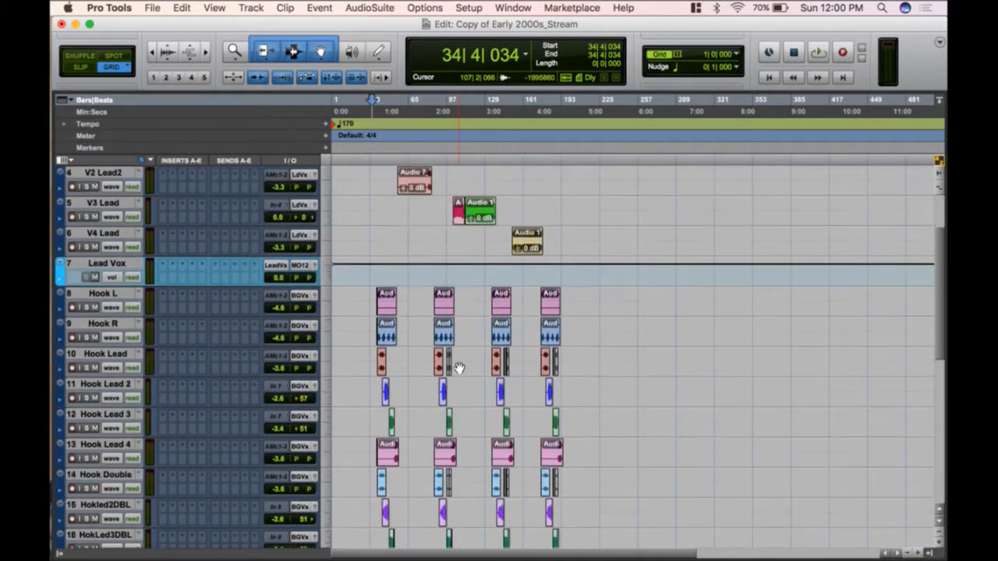
- Move the V1 Libs track up in the track order so it sits directly below V1 Lead1
{"action": "scroll", "coordinate": [337, 467], "scroll_direction": "down", "scroll_amount": 15}
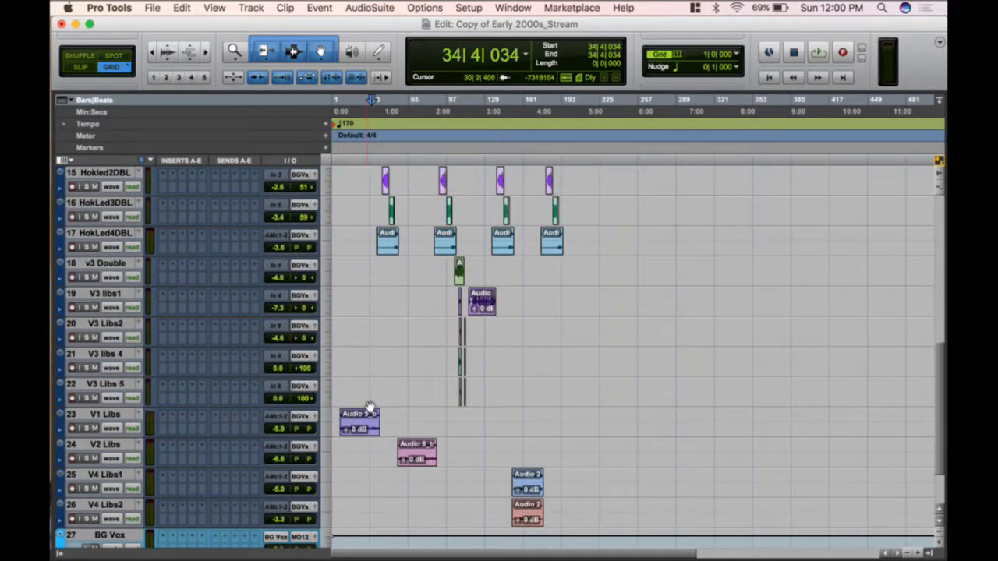
{"action": "left_click", "coordinate": [109, 415]}
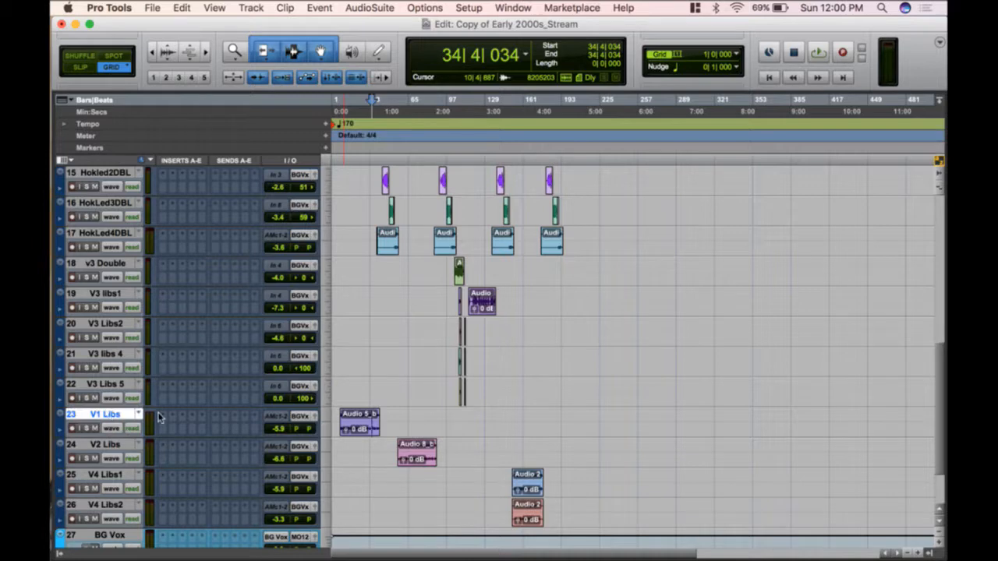
{"action": "scroll", "coordinate": [115, 416], "scroll_direction": "up", "scroll_amount": 15}
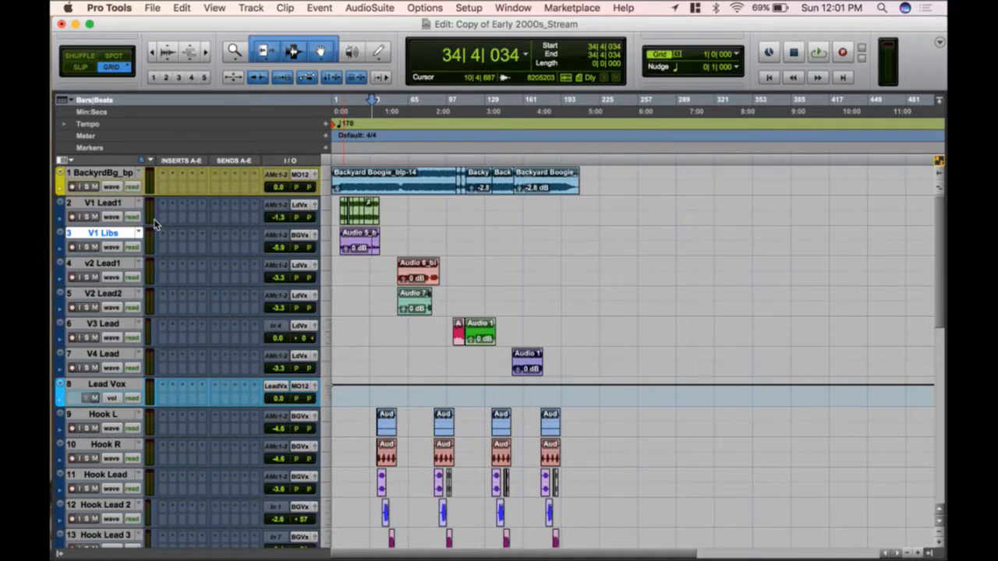
- Select V1 Lead1 and V1 Libs together and enlarge both track heights so their waveforms can be compared
{"action": "double_click", "coordinate": [94, 204]}
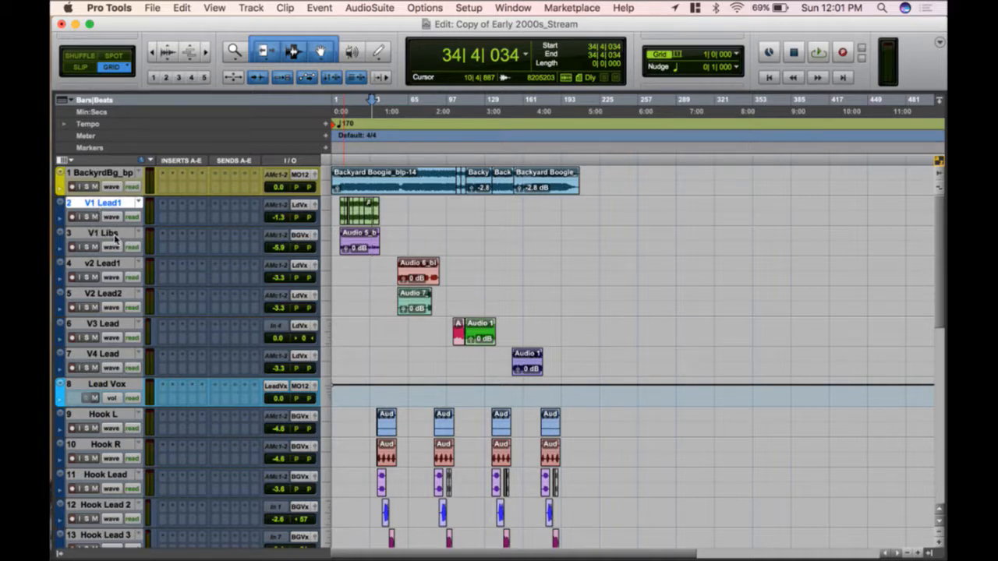
{"action": "left_click", "coordinate": [114, 237], "text": "shift"}
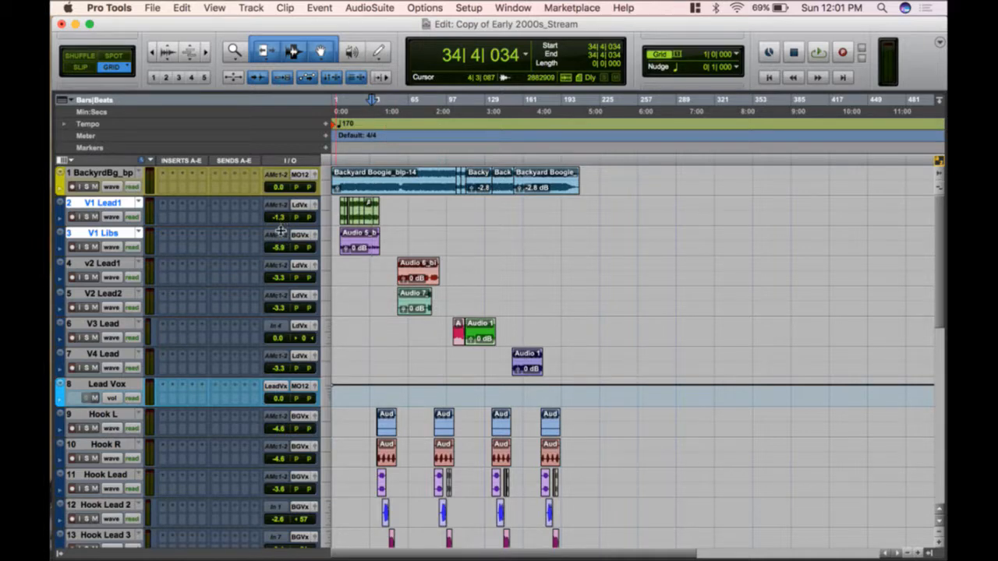
{"action": "key", "text": "ctrl+Up"}
{"action": "key", "text": "ctrl+Up"}
{"action": "key", "text": "ctrl+Up"}
{"action": "key", "text": "ctrl+Up"}
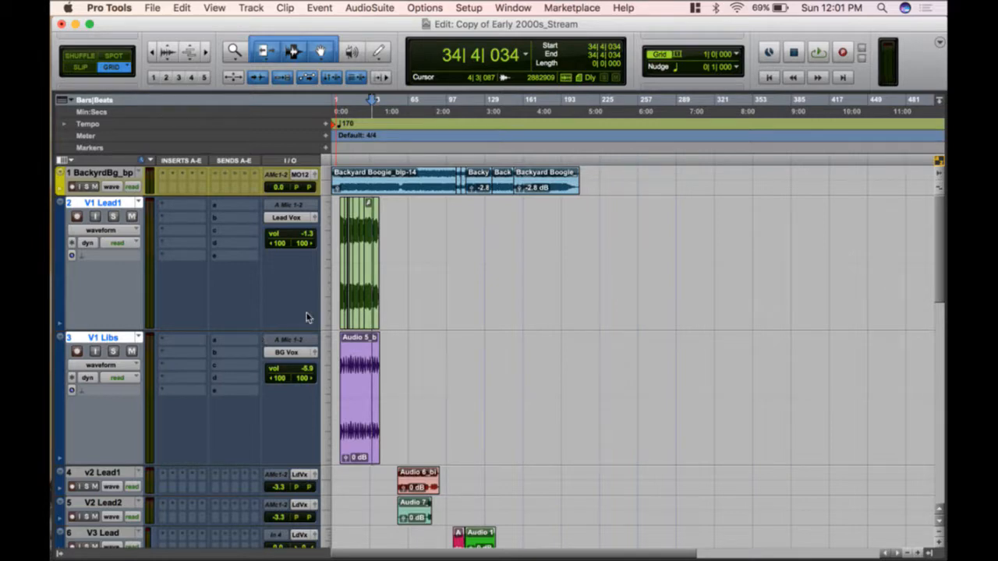
{"action": "left_click", "coordinate": [334, 279]}
{"action": "left_click", "coordinate": [351, 267]}
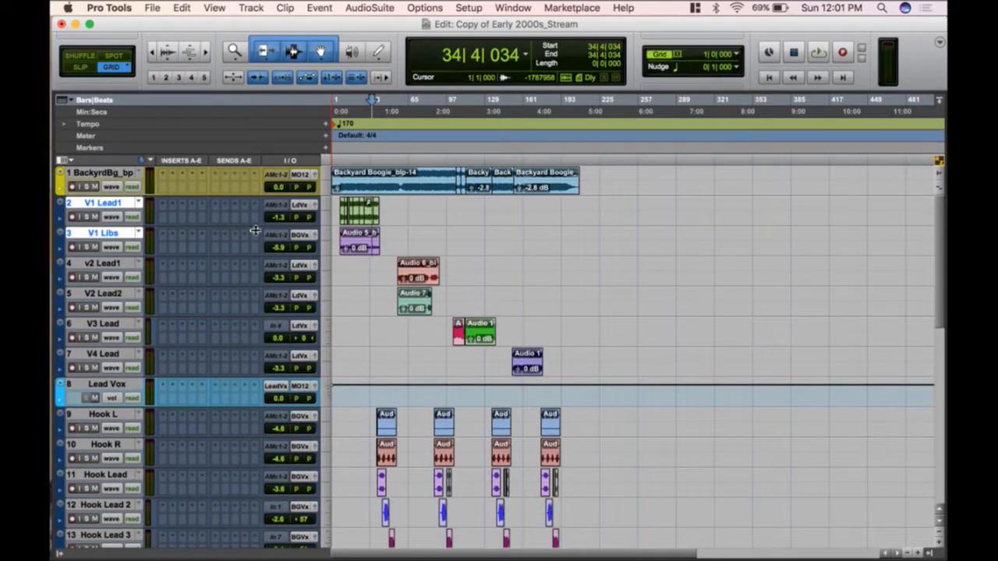
{"action": "key", "text": "ctrl+Up"}
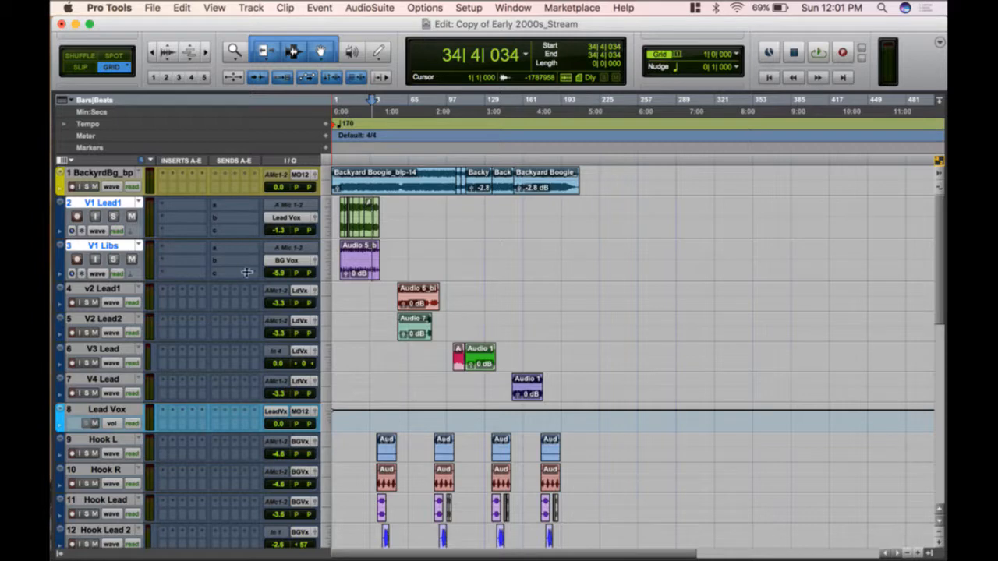
{"action": "left_click_drag", "start_coordinate": [247, 273], "coordinate": [246, 231]}
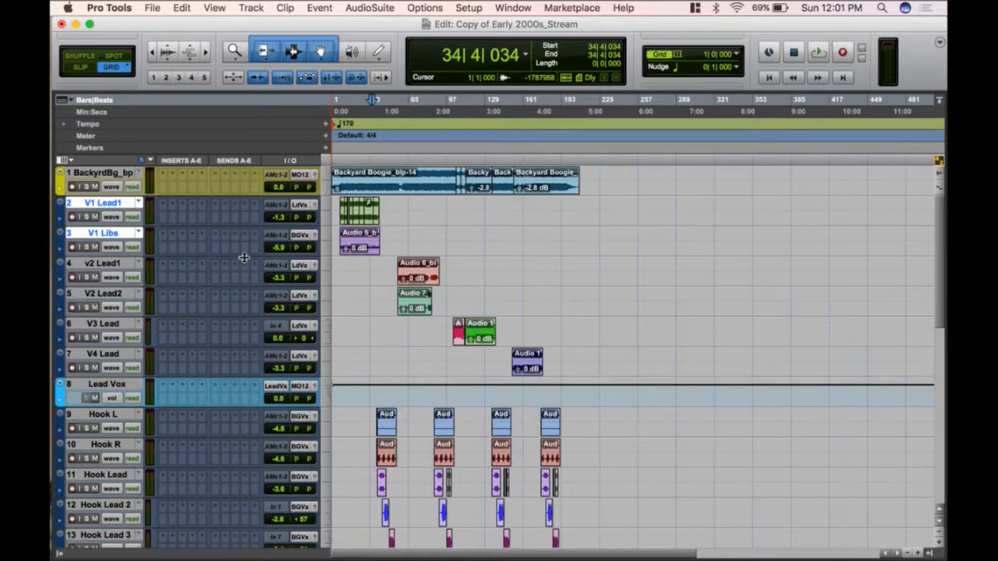
{"action": "left_click_drag", "start_coordinate": [244, 258], "coordinate": [244, 299]}
- Separate the V1 Libs clip just after its first short ad-lib phrase near bar 9
{"action": "left_click", "coordinate": [363, 365]}
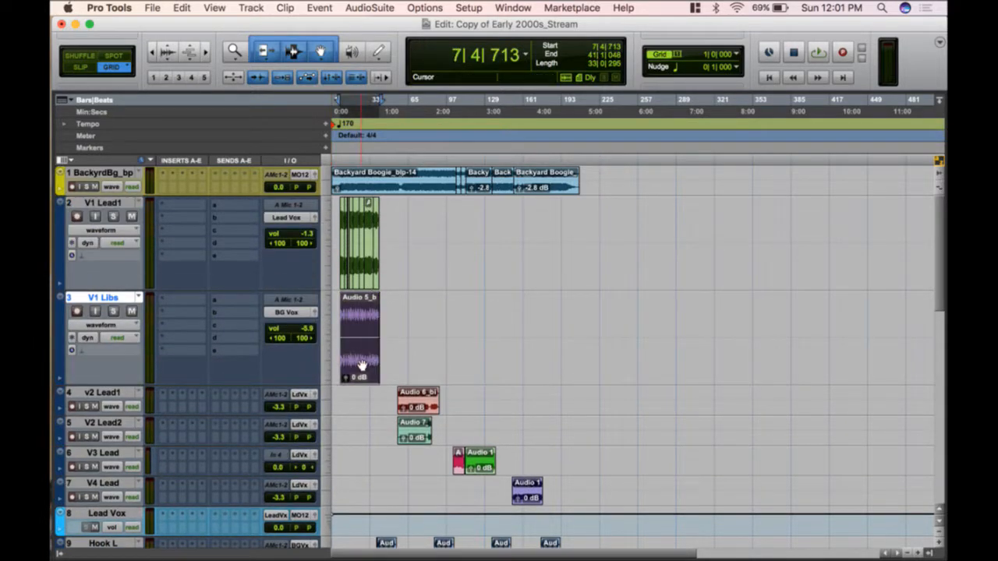
{"action": "key", "text": "t"}
{"action": "key", "text": "t"}
{"action": "key", "text": "t"}
{"action": "key", "text": "t"}
{"action": "key", "text": "t"}
{"action": "key", "text": "t"}
{"action": "key", "text": "t"}
{"action": "scroll", "coordinate": [729, 364], "scroll_direction": "right", "scroll_amount": 3}
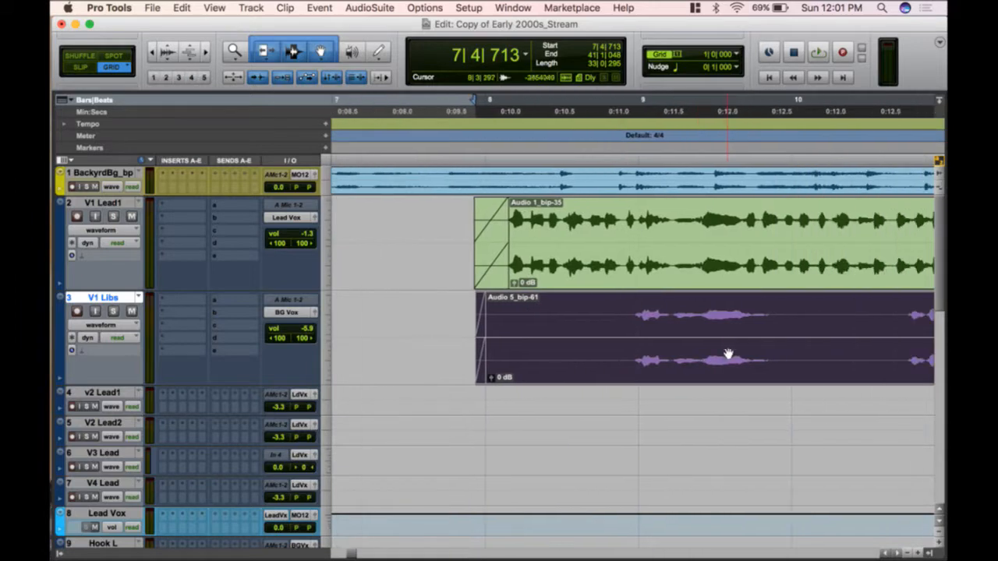
{"action": "left_click", "coordinate": [741, 312]}
{"action": "key", "text": "t"}
{"action": "key", "text": "t"}
{"action": "key", "text": "t"}
{"action": "key", "text": "t"}
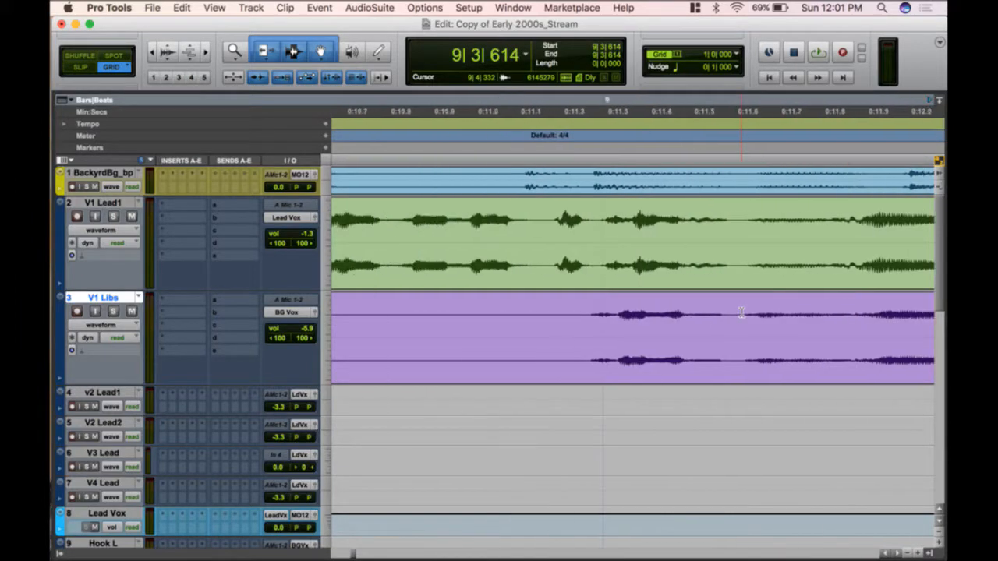
{"action": "key", "text": "t"}
{"action": "left_click_drag", "start_coordinate": [427, 315], "coordinate": [685, 326]}
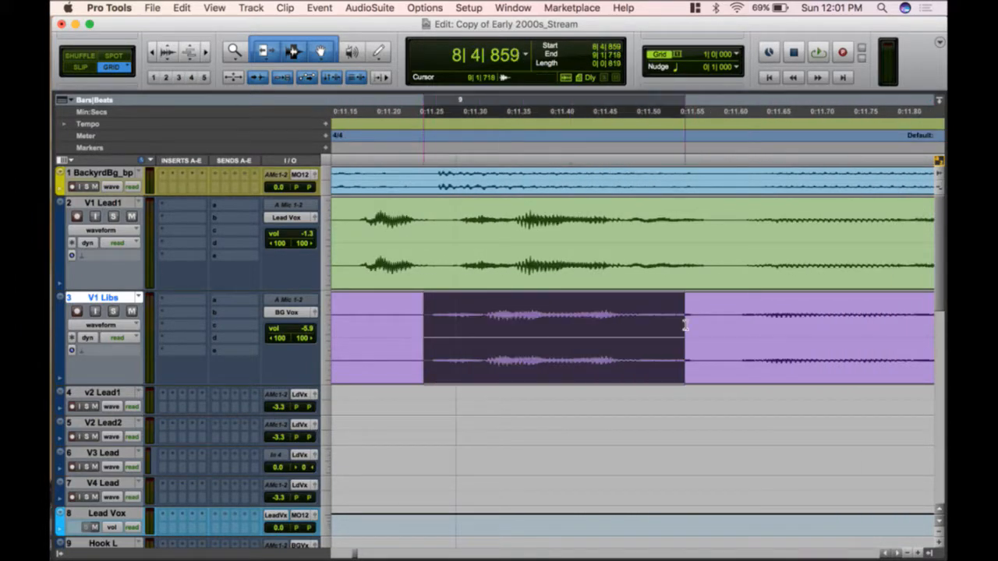
{"action": "left_click_drag", "start_coordinate": [749, 324], "coordinate": [712, 323]}
- Trim the start of the first V1 Libs phrase to 8|4|870 and shift the clip to 9|1|009, in line with V1 Lead1
{"action": "left_click", "coordinate": [427, 331]}
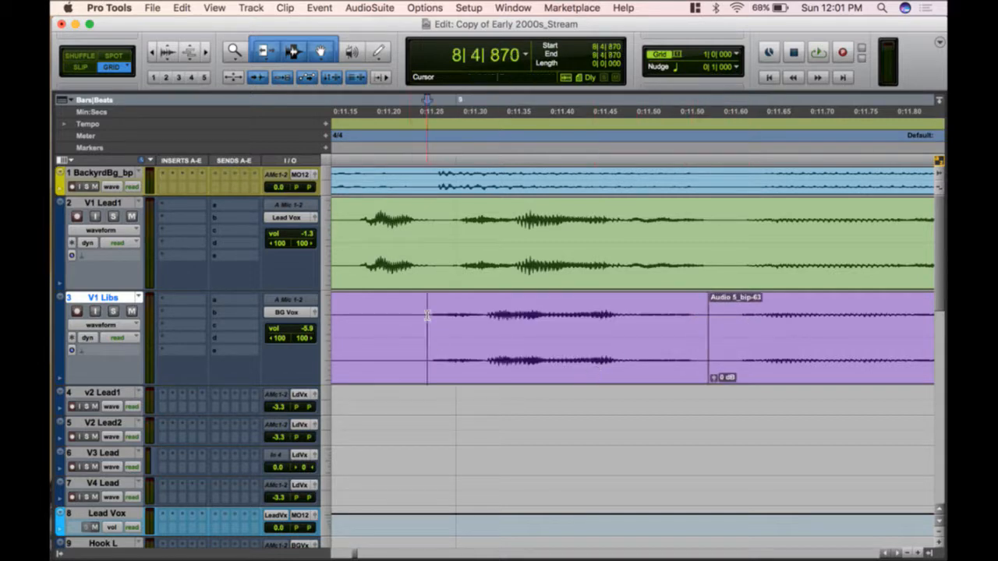
{"action": "key", "text": "a"}
{"action": "left_click", "coordinate": [491, 356]}
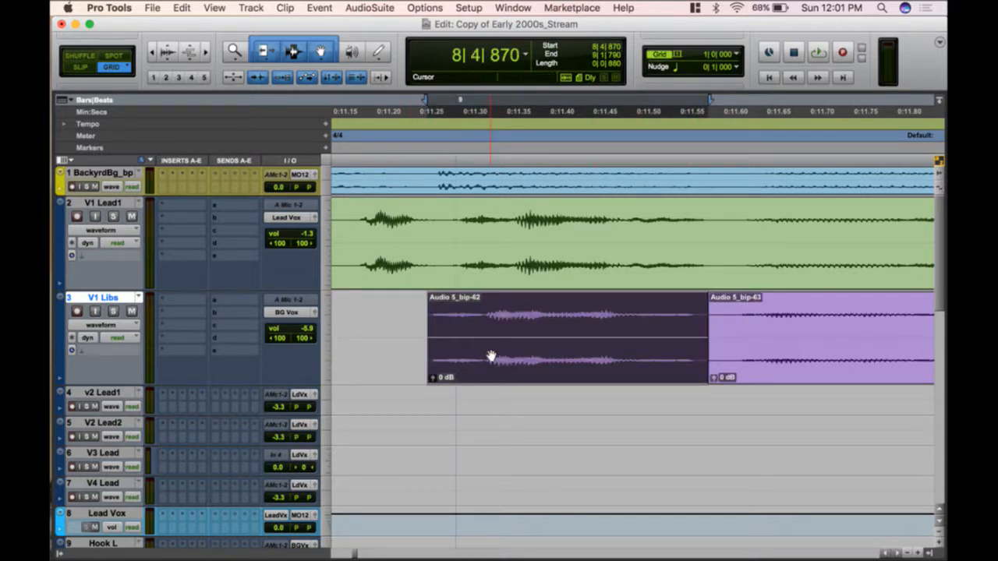
{"action": "left_click_drag", "start_coordinate": [491, 357], "coordinate": [535, 358]}
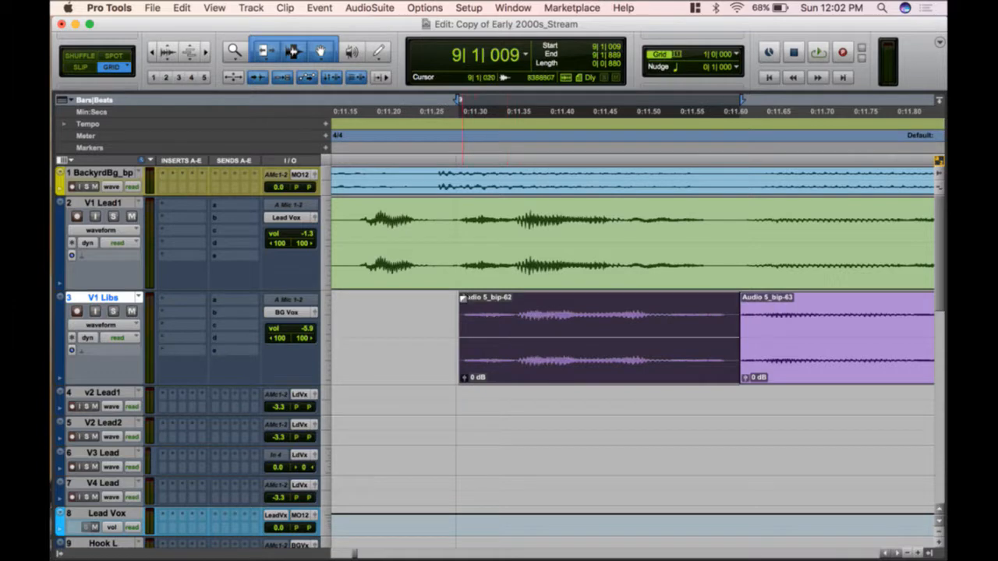
- Add a fade-in at the start of the first V1 Libs clip and a fade-out ending at 9|1|793
{"action": "left_click_drag", "start_coordinate": [462, 298], "coordinate": [500, 298]}
{"action": "left_click", "coordinate": [709, 303]}
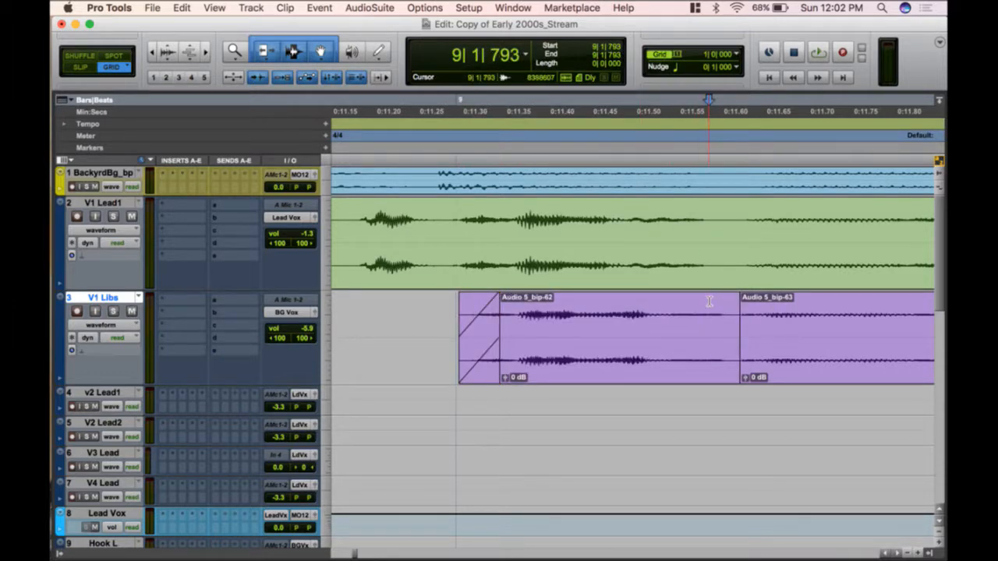
{"action": "key", "text": "f"}
- Enlarge the waveform display and compare where the second phrase begins in V1 Lead1 and V1 Libs, around 9|2|057
{"action": "scroll", "coordinate": [733, 347], "scroll_direction": "right", "scroll_amount": 5}
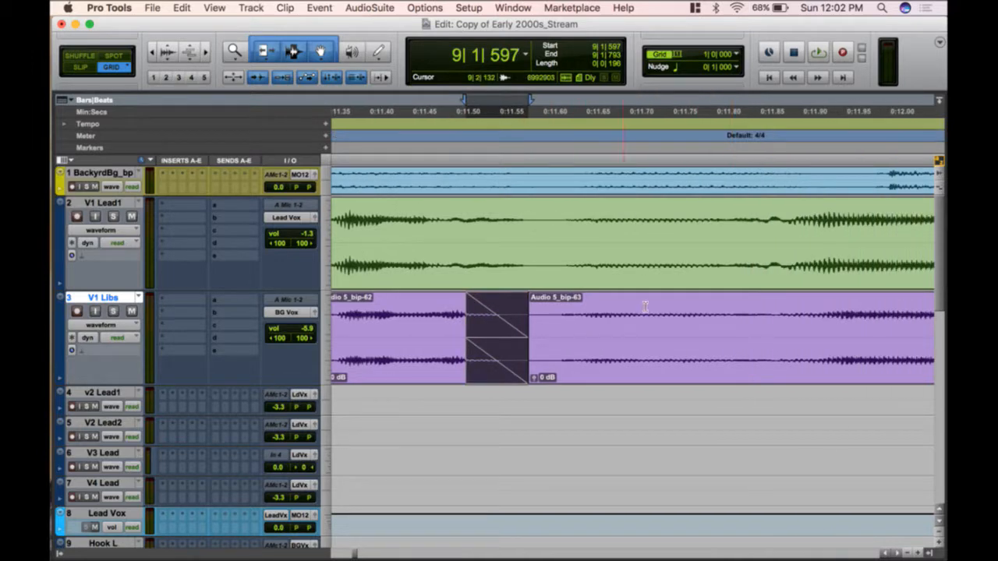
{"action": "scroll", "coordinate": [645, 307], "scroll_direction": "right", "scroll_amount": 5}
{"action": "scroll", "coordinate": [655, 310], "scroll_direction": "down", "scroll_amount": 1}
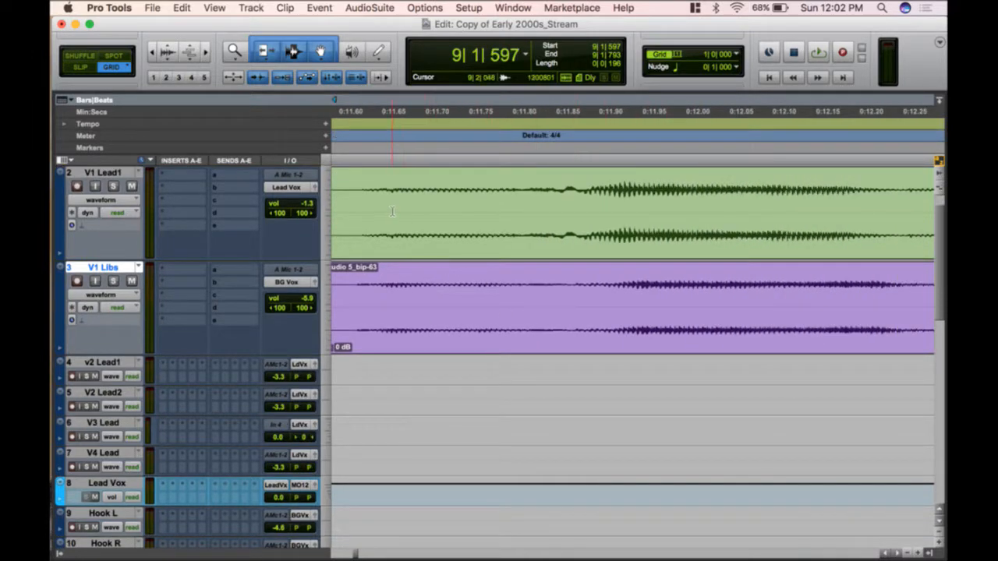
{"action": "left_click", "coordinate": [940, 173]}
{"action": "left_click", "coordinate": [940, 173]}
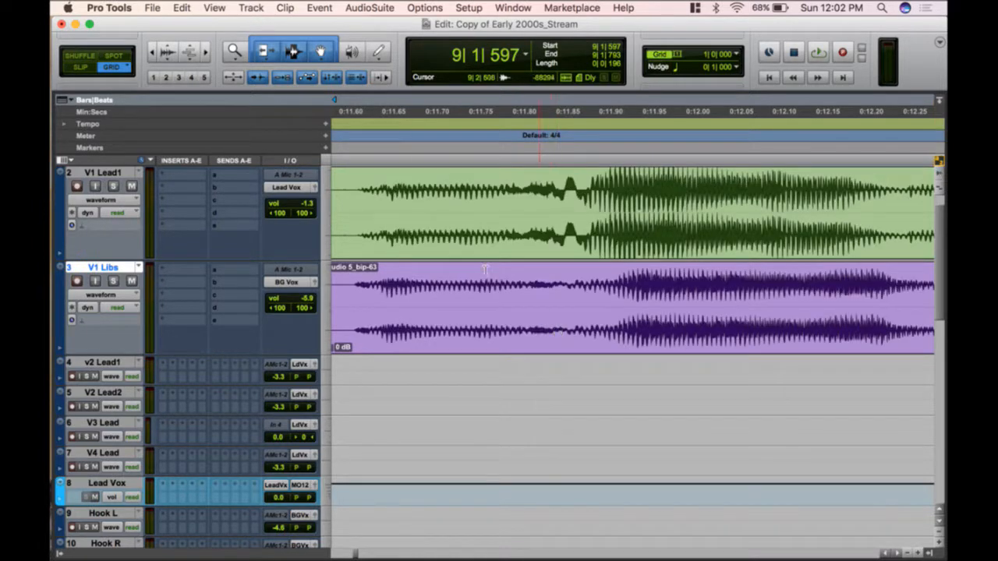
{"action": "left_click", "coordinate": [396, 192]}
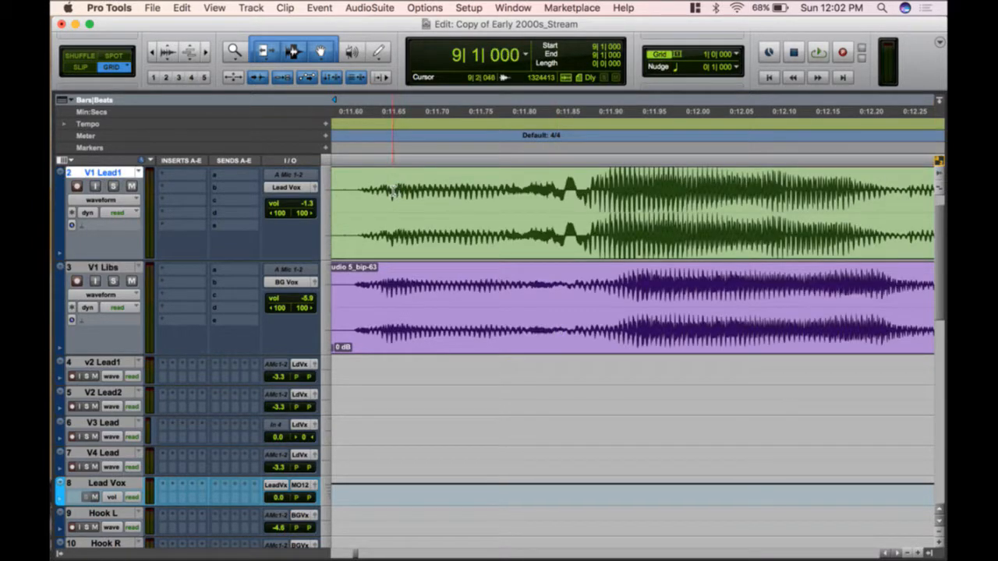
{"action": "left_click", "coordinate": [392, 193]}
{"action": "left_click", "coordinate": [381, 285]}
{"action": "left_click", "coordinate": [396, 189]}
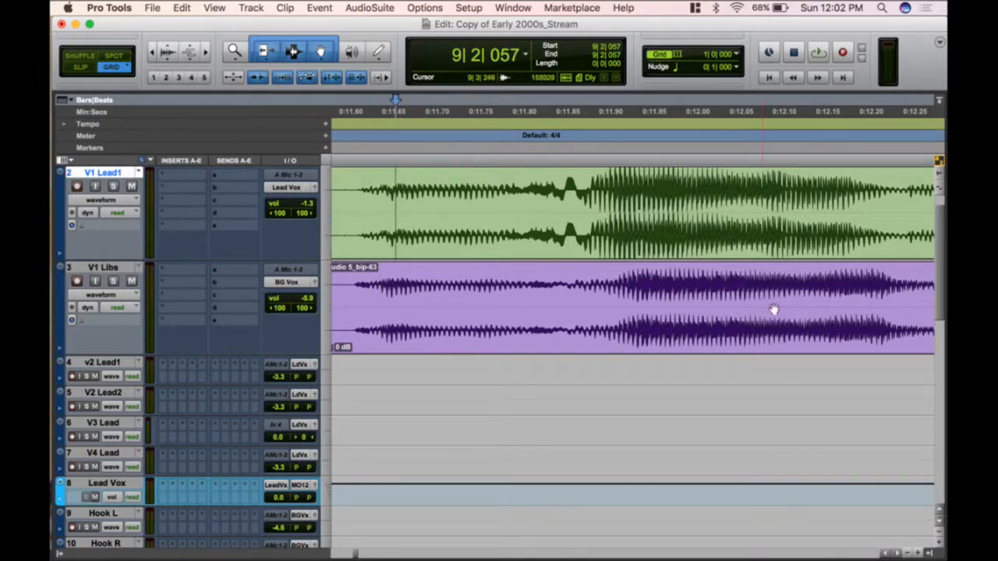
- Try splitting V1 Libs at 9|4|451 and, with the split undone, shifting the whole remaining clip to 9|2|229
{"action": "scroll", "coordinate": [772, 311], "scroll_direction": "down", "scroll_amount": 2}
{"action": "scroll", "coordinate": [770, 313], "scroll_direction": "up", "scroll_amount": 3}
{"action": "scroll", "coordinate": [770, 314], "scroll_direction": "right", "scroll_amount": 3}
{"action": "scroll", "coordinate": [770, 312], "scroll_direction": "down", "scroll_amount": 2}
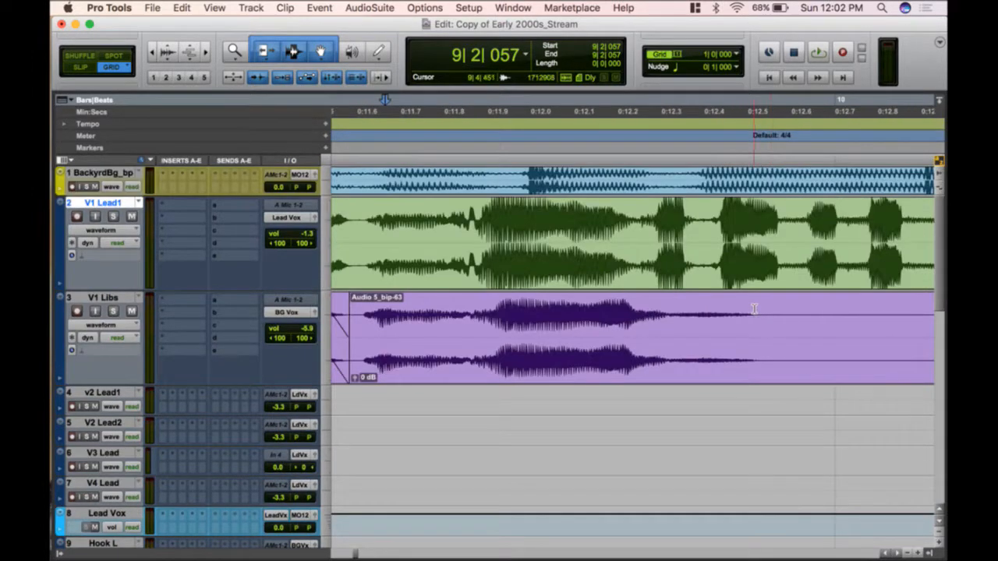
{"action": "left_click", "coordinate": [754, 310]}
{"action": "key", "text": "super+e"}
{"action": "scroll", "coordinate": [811, 336], "scroll_direction": "down", "scroll_amount": 2}
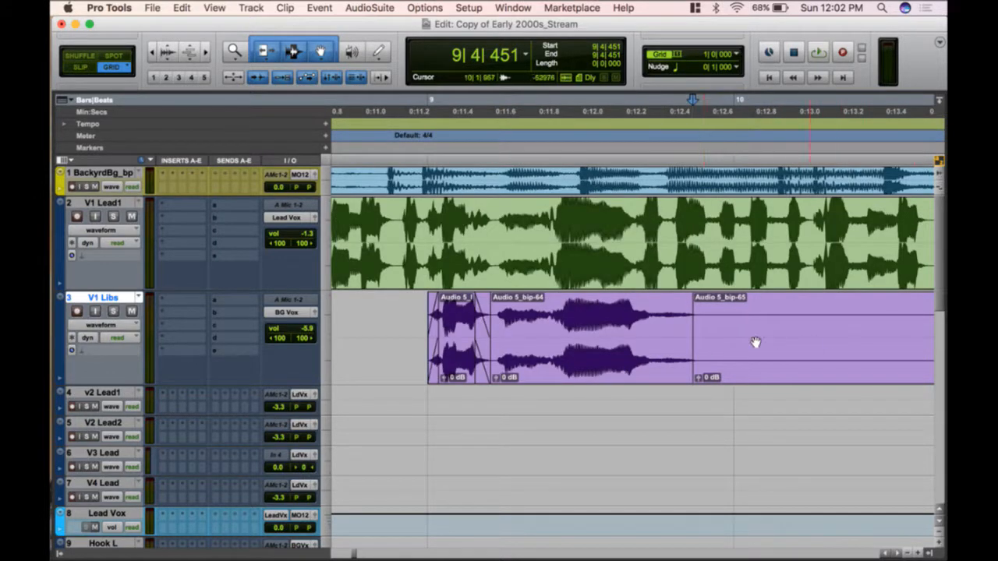
{"action": "key", "text": "super+z"}
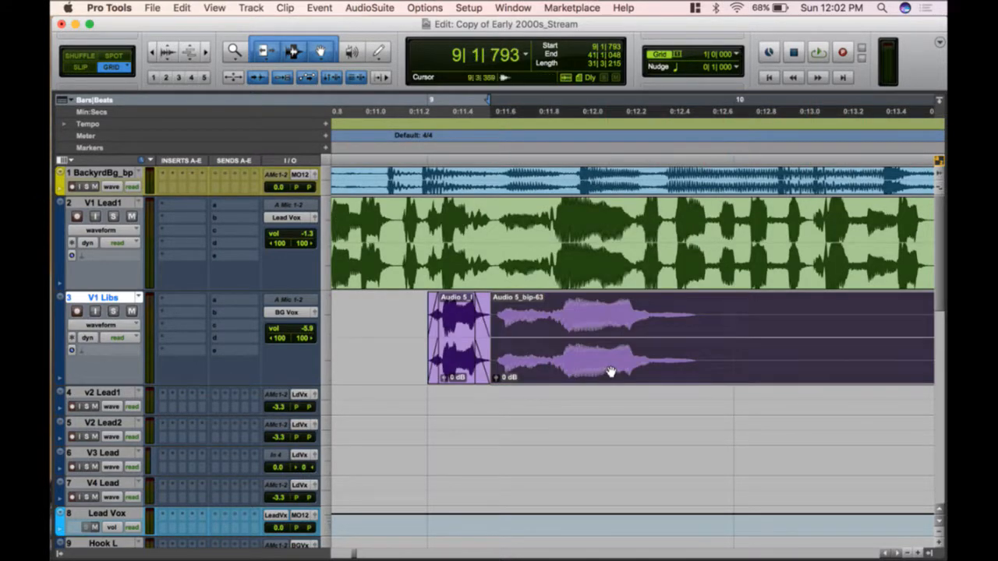
{"action": "key", "text": "super+shift+z"}
{"action": "scroll", "coordinate": [646, 367], "scroll_direction": "down", "scroll_amount": 1}
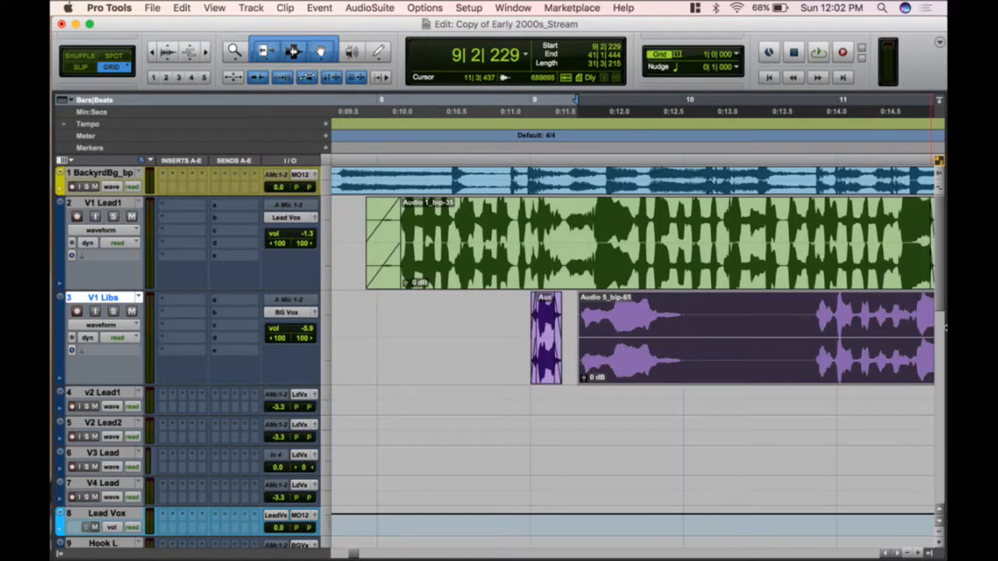
{"action": "key", "text": "super+z"}
- Separate V1 Libs at 9|4|588 and shift the second phrase's clip to start at 9|1|809
{"action": "left_click", "coordinate": [670, 320]}
{"action": "key", "text": "b"}
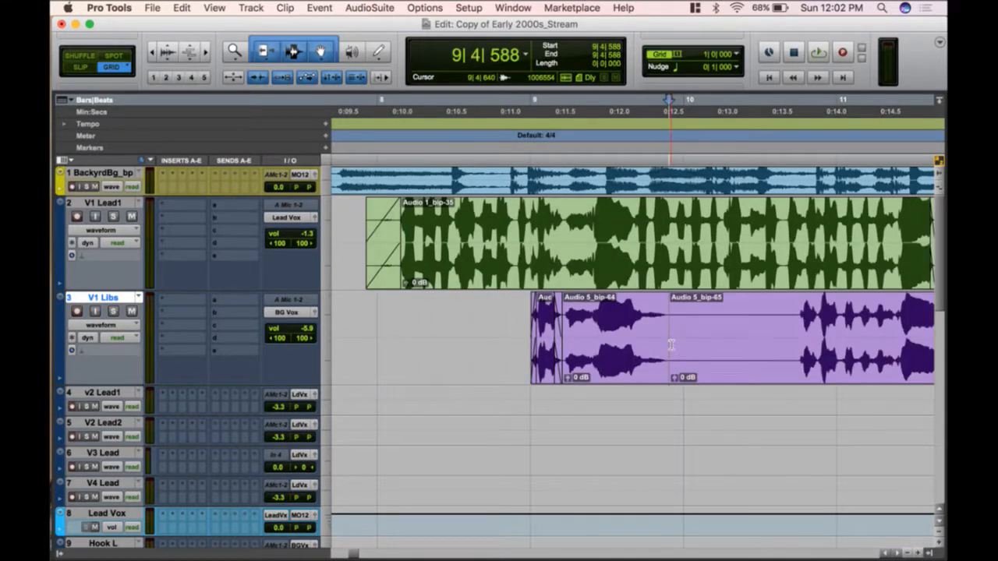
{"action": "left_click", "coordinate": [628, 381]}
{"action": "scroll", "coordinate": [620, 374], "scroll_direction": "up", "scroll_amount": 5}
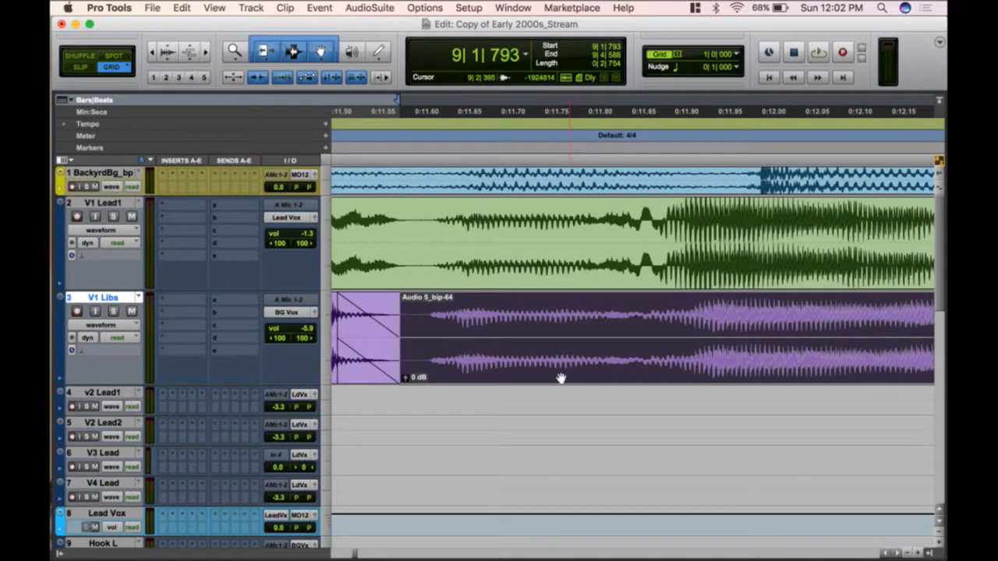
{"action": "scroll", "coordinate": [545, 377], "scroll_direction": "up", "scroll_amount": 3}
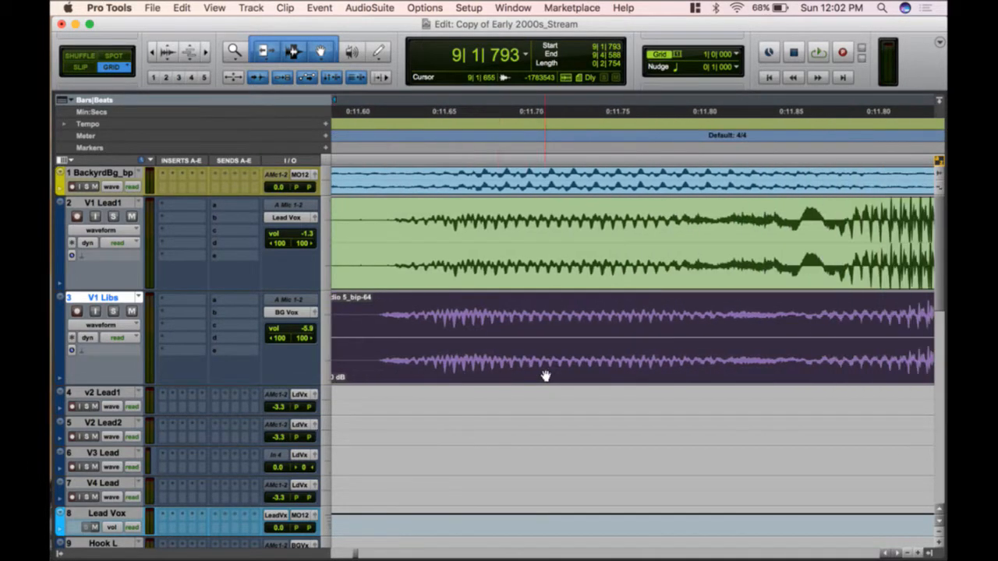
{"action": "left_click_drag", "start_coordinate": [492, 370], "coordinate": [502, 367]}
- Trim the second V1 Libs clip's start to just before the phrase begins and add a short fade-in
{"action": "scroll", "coordinate": [467, 351], "scroll_direction": "down", "scroll_amount": 3}
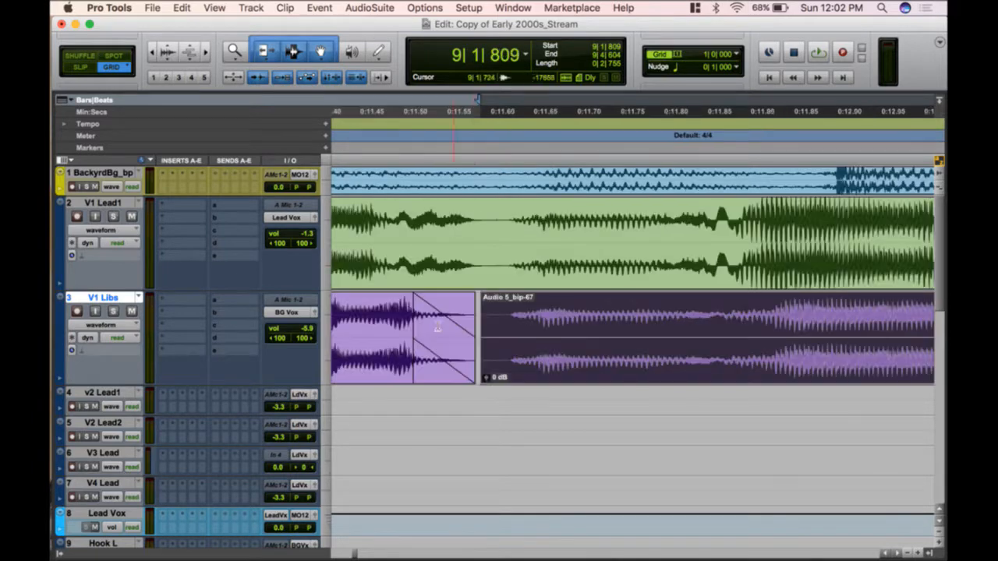
{"action": "left_click", "coordinate": [509, 306]}
{"action": "key", "text": "a"}
{"action": "left_click_drag", "start_coordinate": [508, 297], "coordinate": [533, 299]}
- Compare the second phrase in V1 Lead1 and V1 Libs, and separate the V1 Libs clip at 9|2|707
{"action": "scroll", "coordinate": [546, 312], "scroll_direction": "right", "scroll_amount": 3}
{"action": "left_click", "coordinate": [601, 315]}
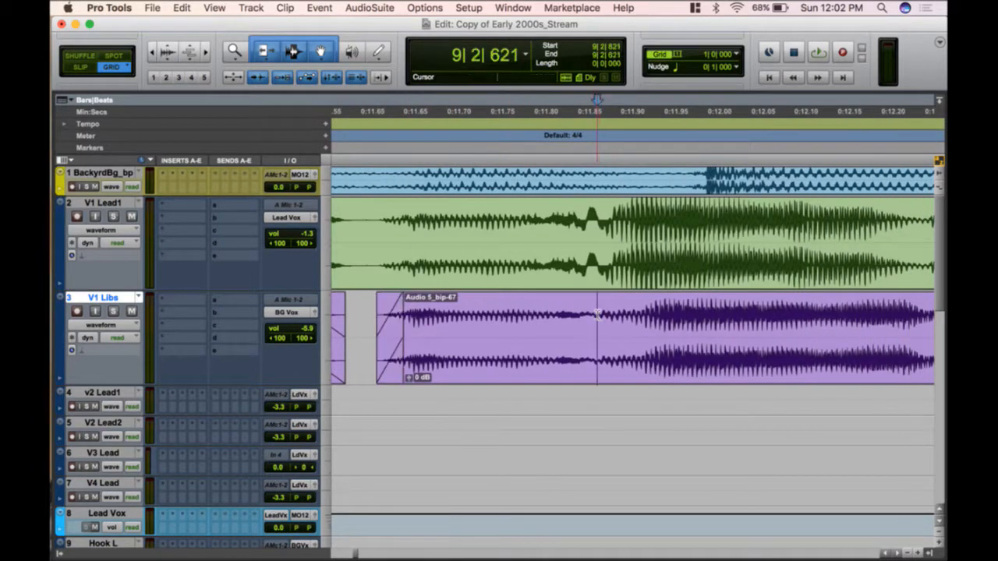
{"action": "scroll", "coordinate": [597, 314], "scroll_direction": "up", "scroll_amount": 2}
{"action": "scroll", "coordinate": [638, 322], "scroll_direction": "down", "scroll_amount": 2}
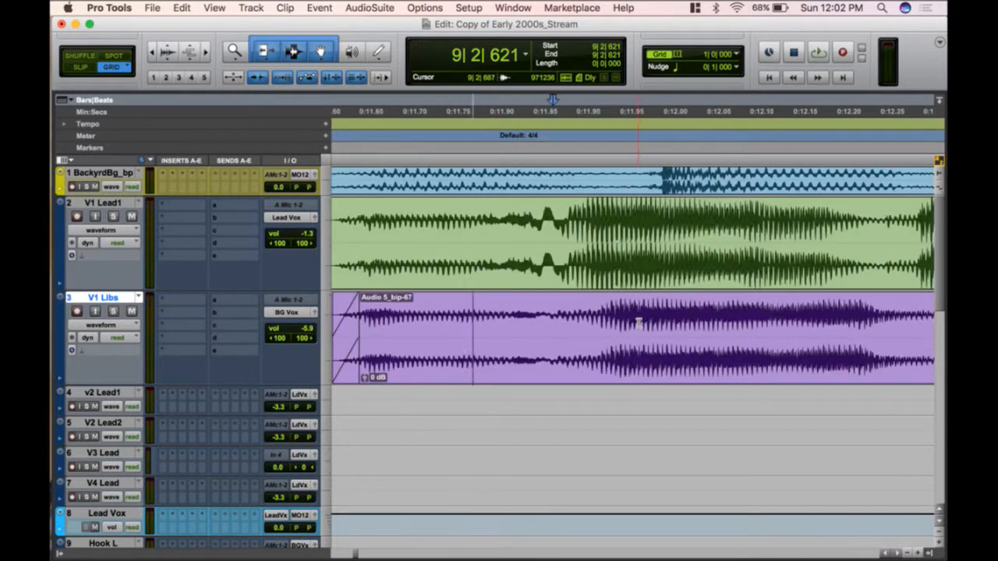
{"action": "scroll", "coordinate": [641, 324], "scroll_direction": "right", "scroll_amount": 1}
{"action": "scroll", "coordinate": [640, 324], "scroll_direction": "right", "scroll_amount": 2}
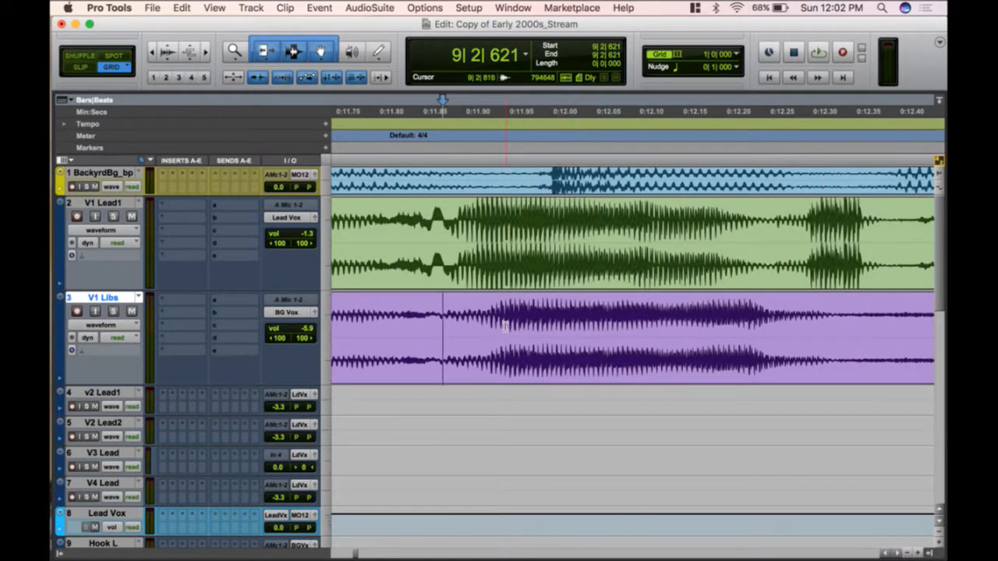
{"action": "scroll", "coordinate": [613, 329], "scroll_direction": "right", "scroll_amount": 2}
{"action": "scroll", "coordinate": [613, 329], "scroll_direction": "down", "scroll_amount": 1}
{"action": "scroll", "coordinate": [509, 298], "scroll_direction": "left", "scroll_amount": 1}
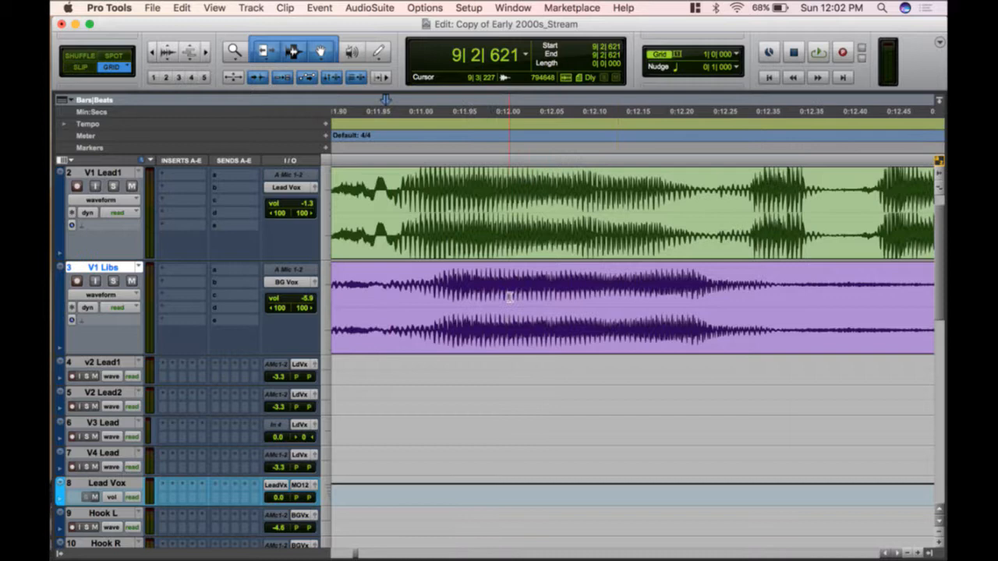
{"action": "left_click", "coordinate": [415, 282]}
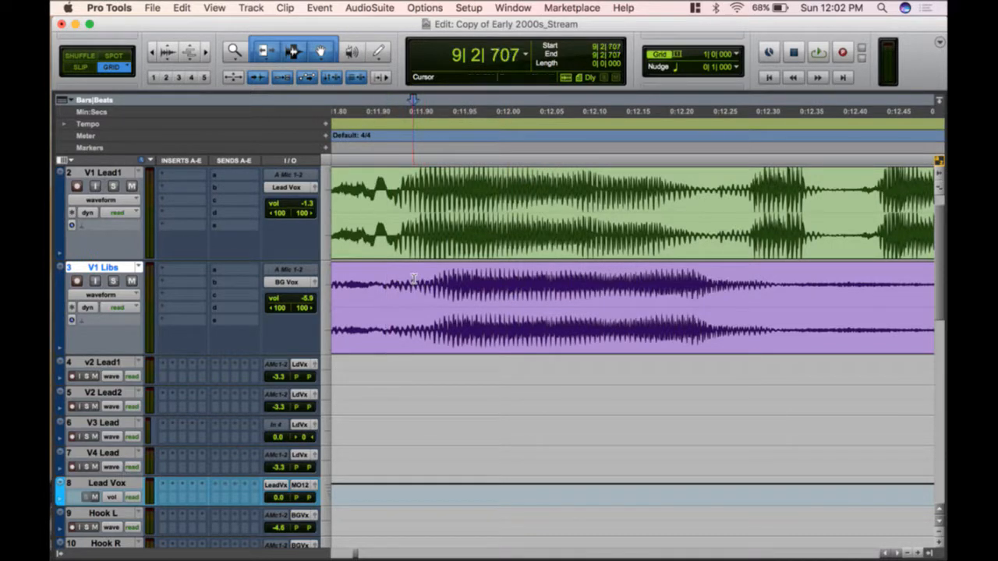
{"action": "key", "text": "super+e"}
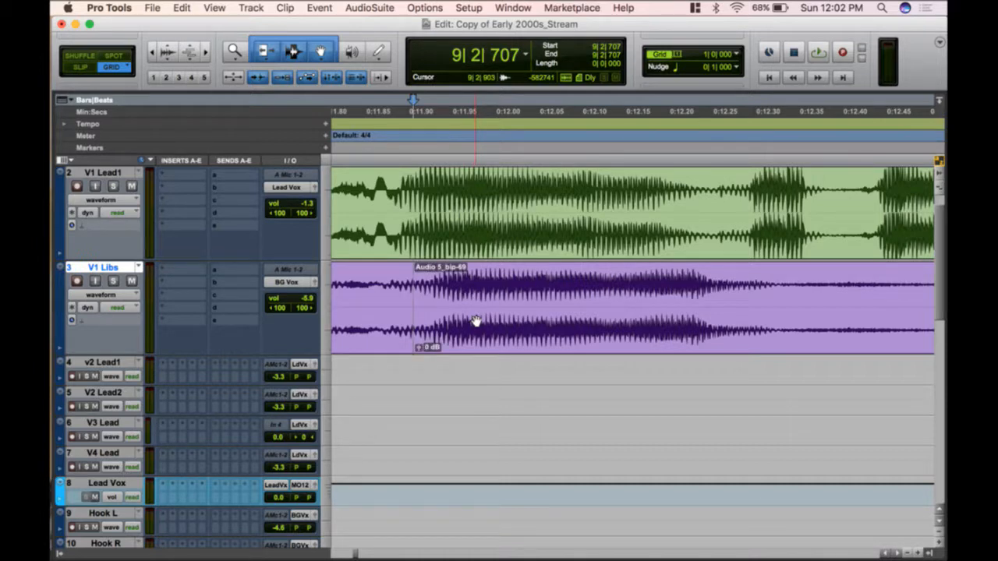
- Shift the newly separated V1 Libs clip to start at 9|2|660 and add a short crossfade where it meets the preceding clip
{"action": "left_click", "coordinate": [509, 337]}
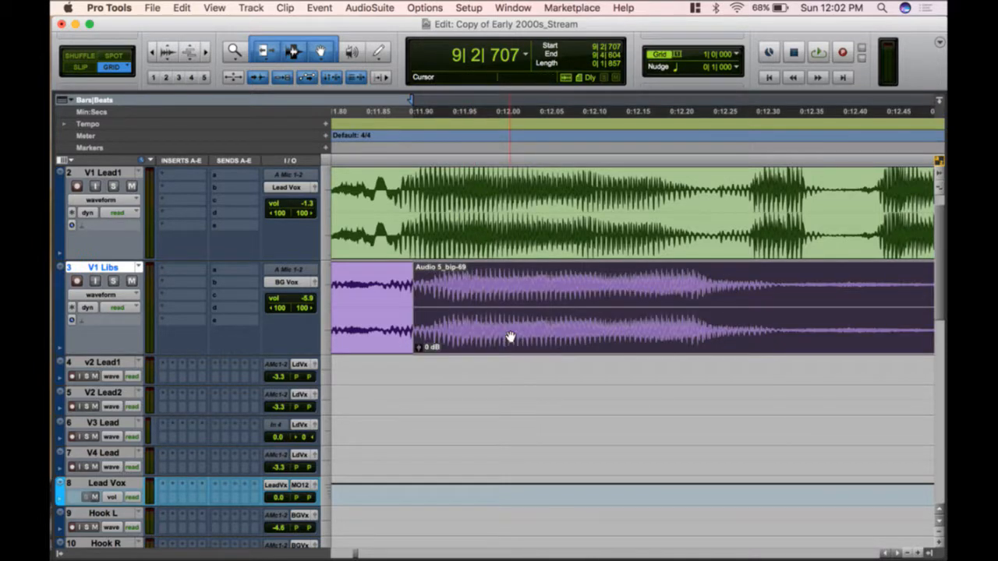
{"action": "key", "text": "super+bracketright"}
{"action": "key", "text": "super+bracketright"}
{"action": "left_click_drag", "start_coordinate": [624, 340], "coordinate": [597, 341]}
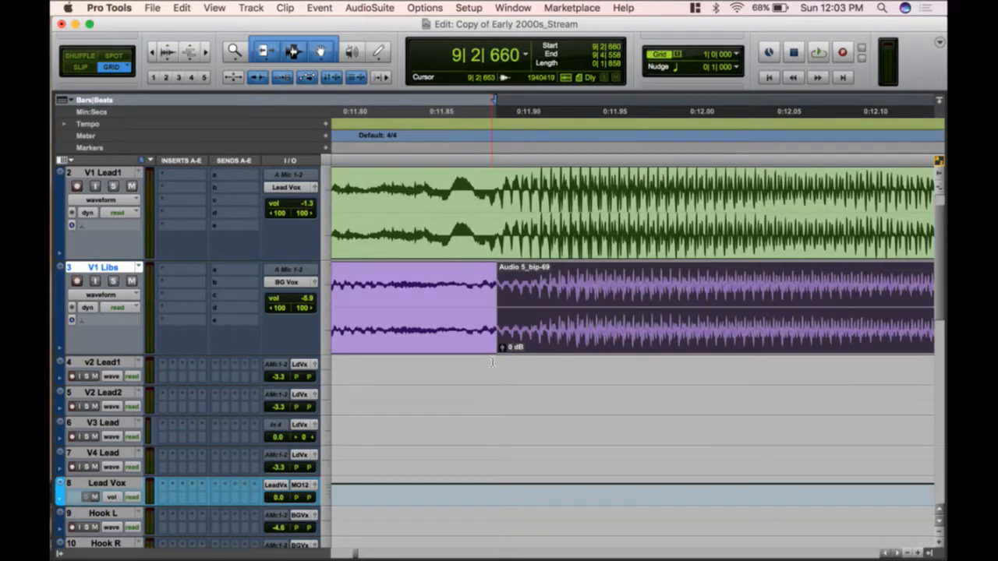
{"action": "left_click_drag", "start_coordinate": [496, 352], "coordinate": [492, 352]}
{"action": "key", "text": "super+bracketleft"}
- Trim the end of the second phrase's last V1 Libs clip to 9|4|182 and add a fade-out over its tail
{"action": "scroll", "coordinate": [501, 354], "scroll_direction": "right", "scroll_amount": 5}
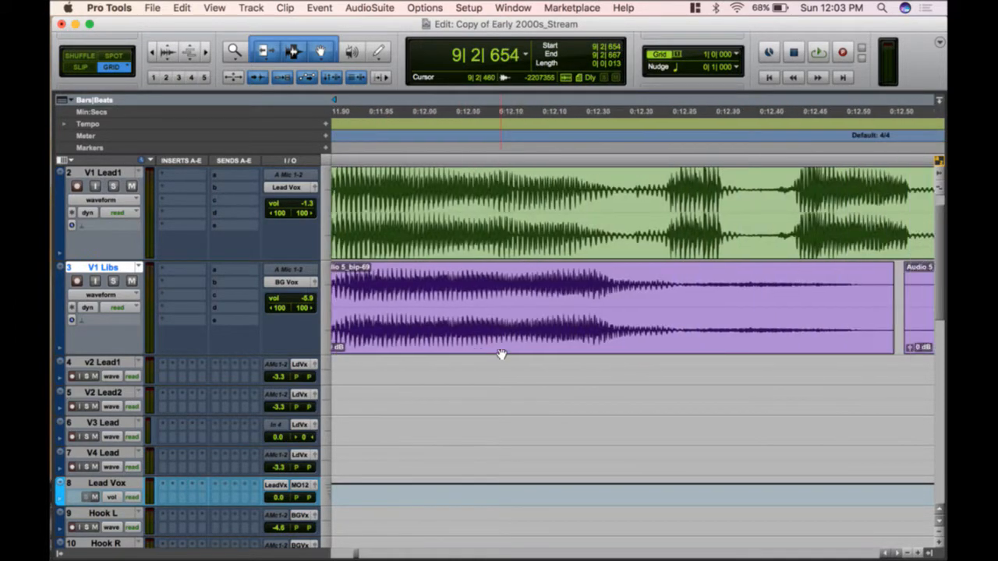
{"action": "scroll", "coordinate": [501, 354], "scroll_direction": "right", "scroll_amount": 2}
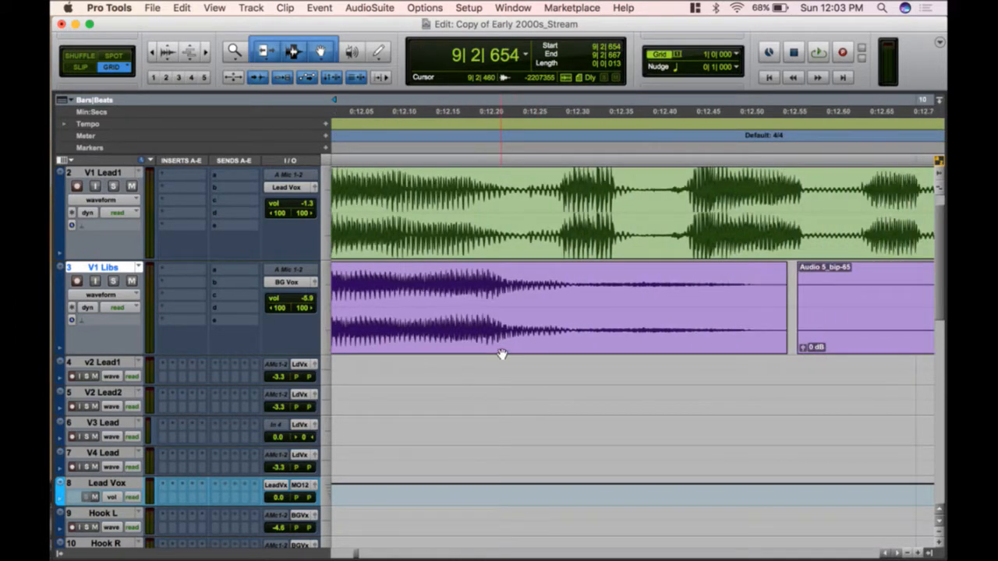
{"action": "left_click", "coordinate": [668, 280]}
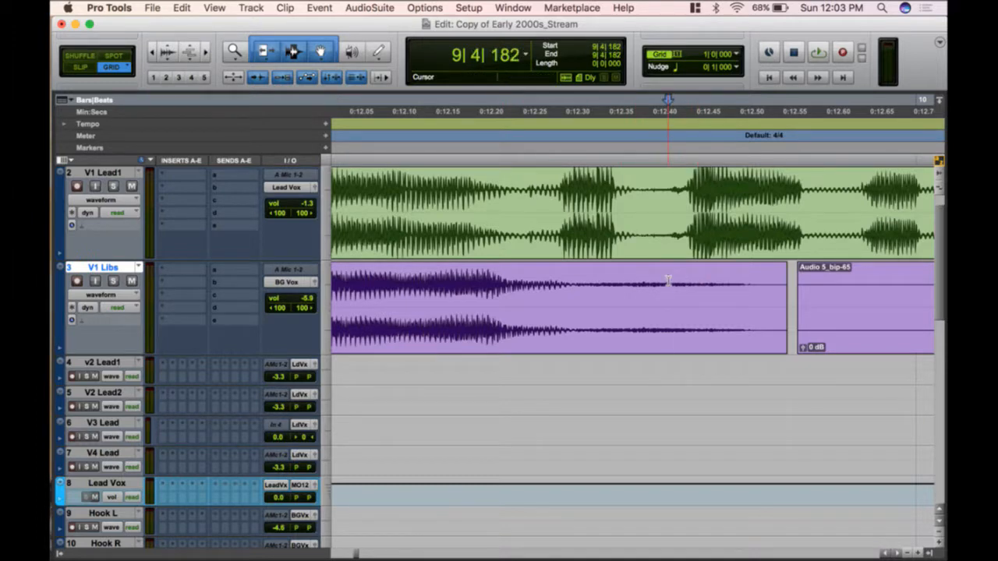
{"action": "key", "text": "s"}
{"action": "left_click_drag", "start_coordinate": [664, 267], "coordinate": [506, 277]}
- Play back the edited V1 Libs phrases with the other tracks from 8|4|579
{"action": "key", "text": "r"}
{"action": "key", "text": "r"}
{"action": "left_click", "coordinate": [369, 287]}
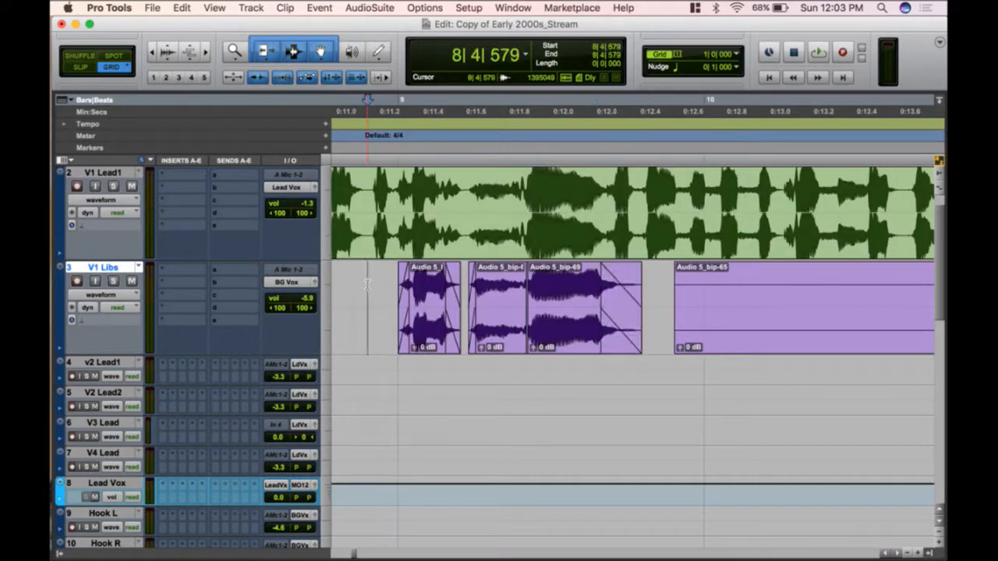
{"action": "key", "text": "space"}
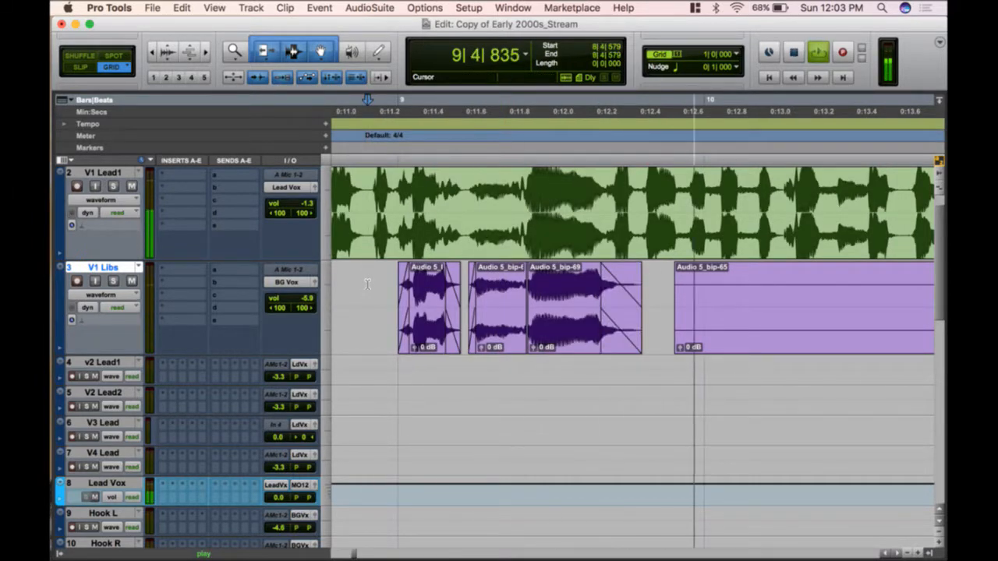
{"action": "key", "text": "space"}
{"action": "key", "text": "space"}
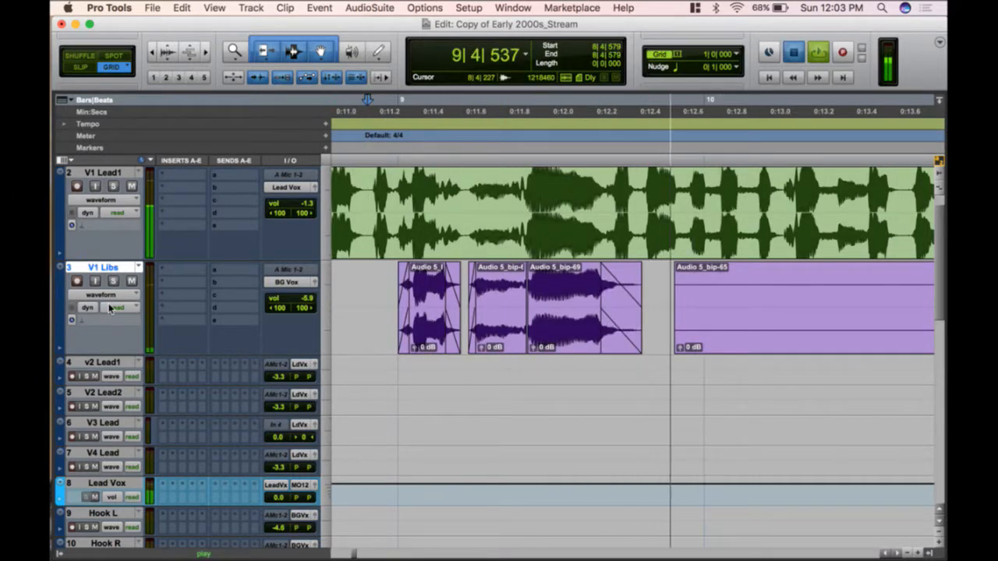
{"action": "key", "text": "space"}
- Solo V1 Lead1 and V1 Libs, play both from 8|4|579, and clear the solos
{"action": "left_click", "coordinate": [113, 187]}
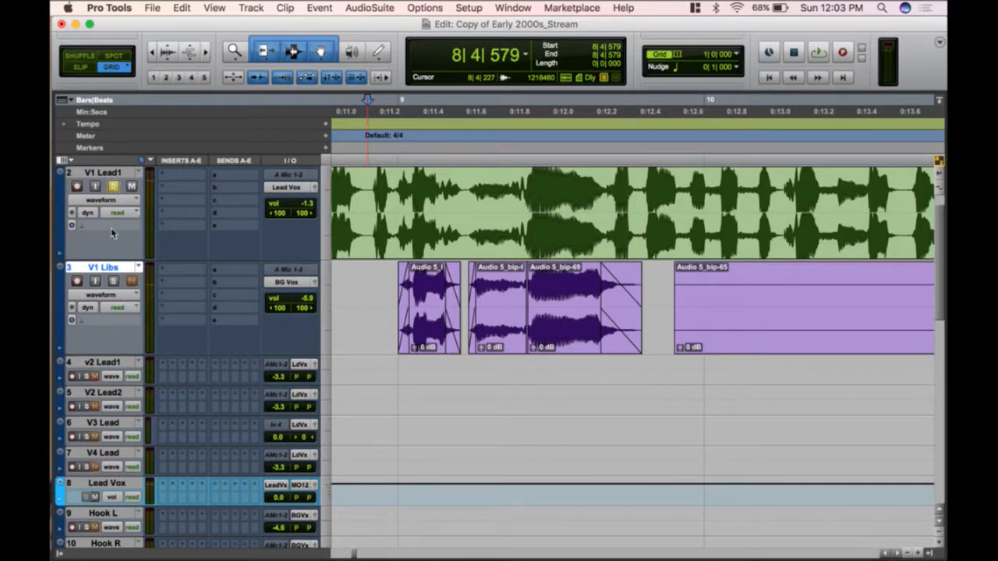
{"action": "left_click", "coordinate": [113, 281]}
{"action": "key", "text": "space"}
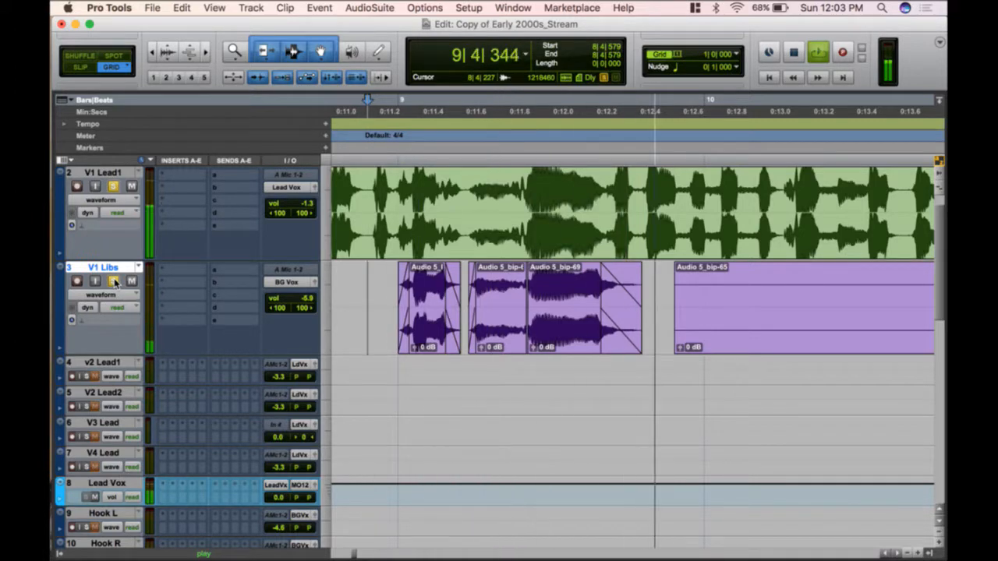
{"action": "key", "text": "space"}
{"action": "left_click", "coordinate": [113, 281], "text": "alt"}
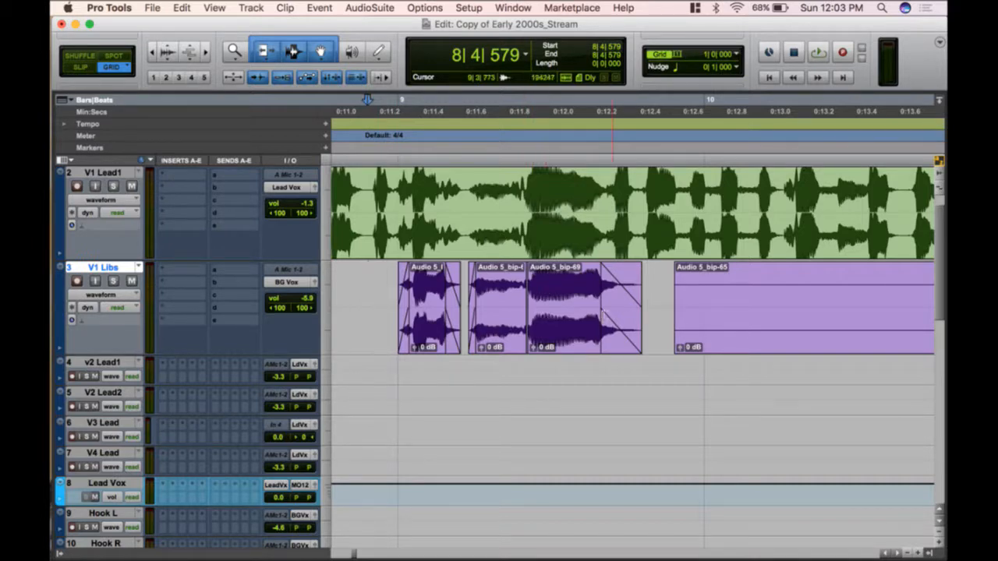
- Copy the edited V1 Libs clips to v2 Lead1 and extend the following unedited V1 Libs clip back to 8|4|544
{"action": "left_click", "coordinate": [581, 316]}
{"action": "left_click", "coordinate": [432, 337], "text": "shift"}
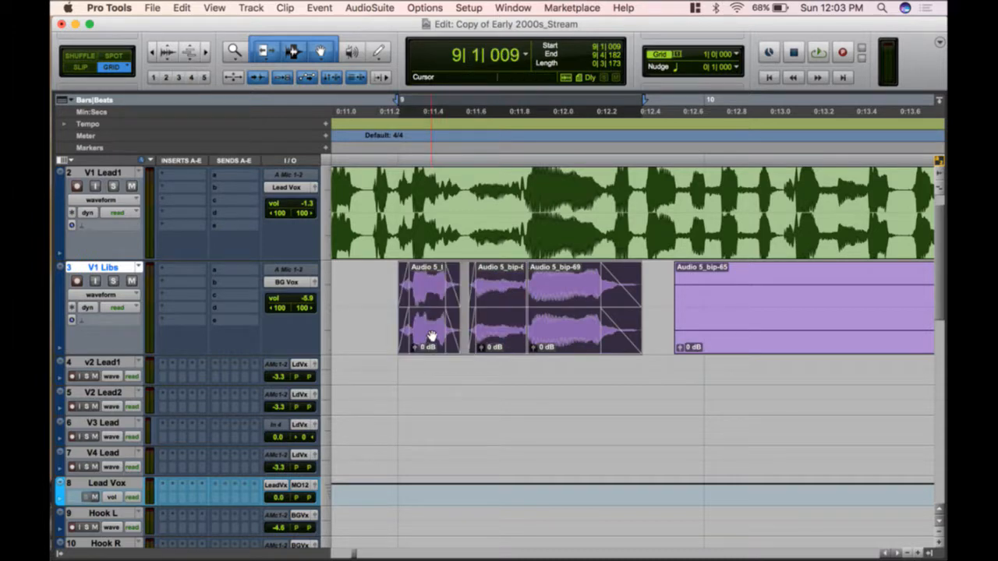
{"action": "left_click_drag", "start_coordinate": [431, 337], "coordinate": [431, 369]}
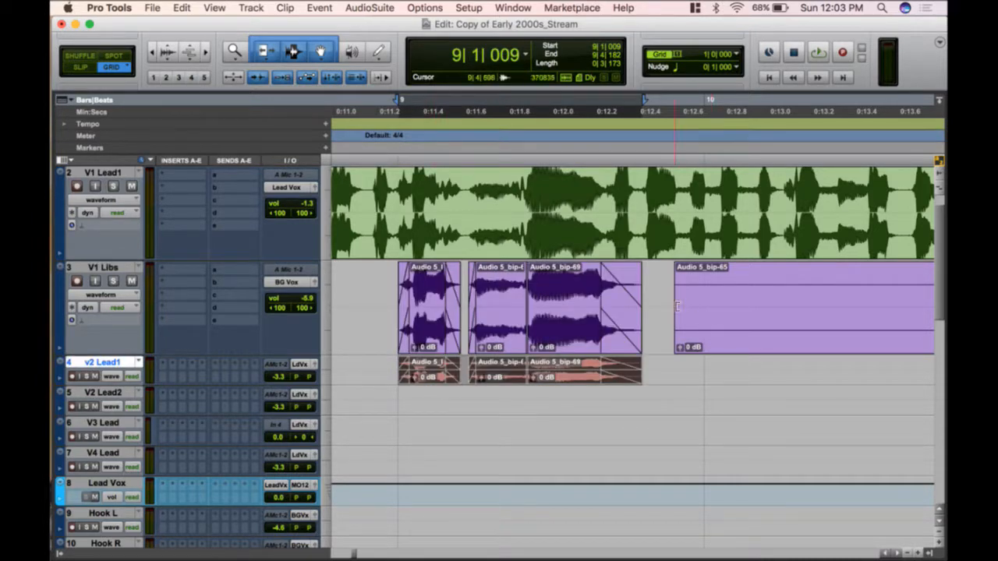
{"action": "left_click_drag", "start_coordinate": [677, 307], "coordinate": [364, 322]}
- Solo V1 Lead1 and V1 Libs and play the unedited ad-libs against the lead from 8|4|297
{"action": "left_click", "coordinate": [113, 280]}
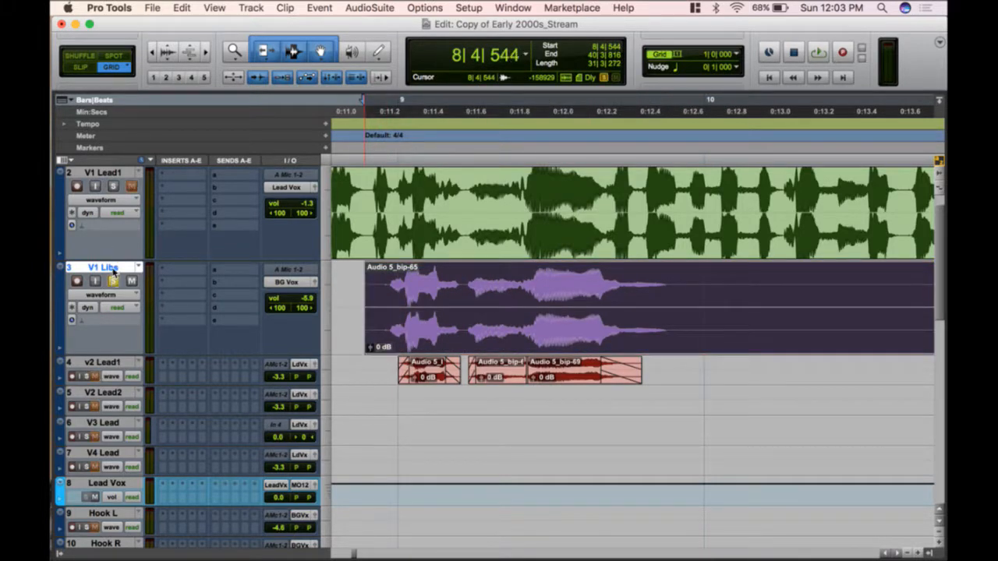
{"action": "left_click", "coordinate": [345, 109]}
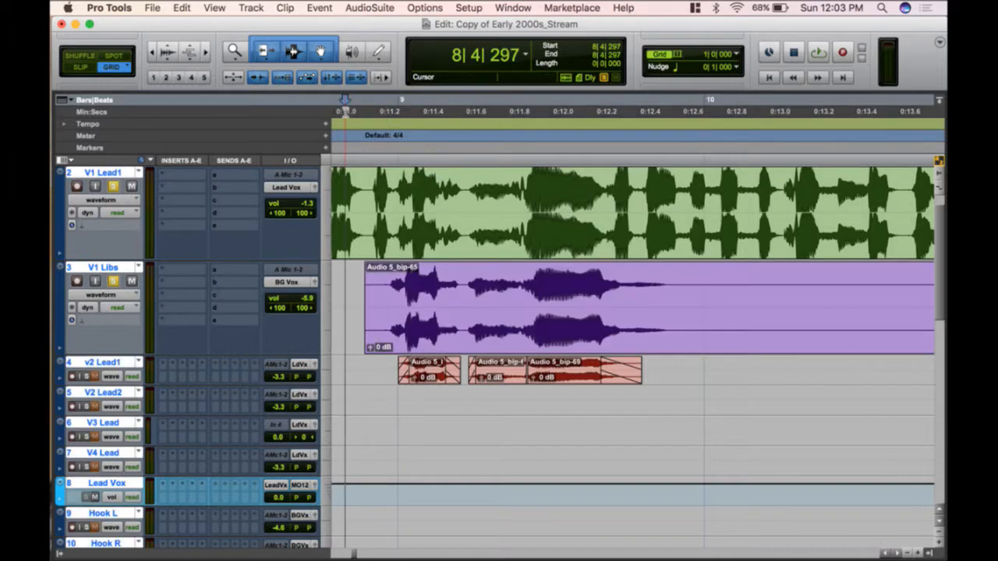
{"action": "key", "text": "space"}
{"action": "key", "text": "space"}
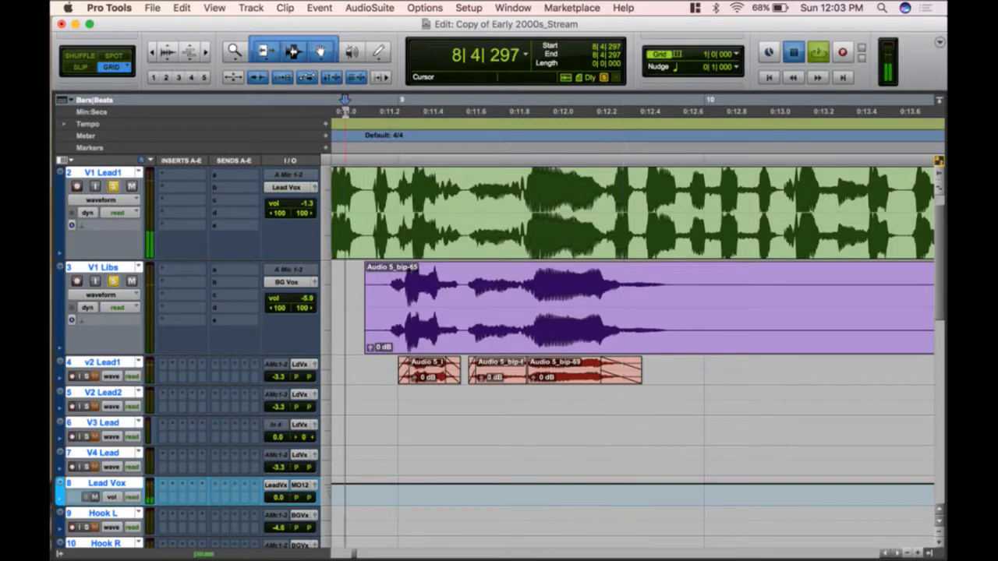
{"action": "key", "text": "space"}
{"action": "key", "text": "space"}
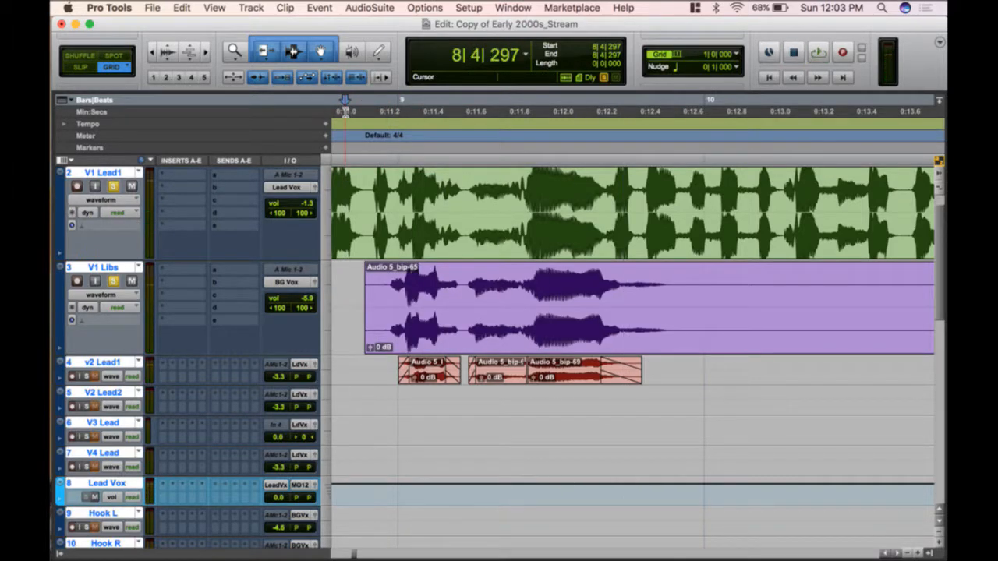
- Undo the clip copy and the extension, and play the edited V1 Libs clips from 9|1|009
{"action": "key", "text": "super+z"}
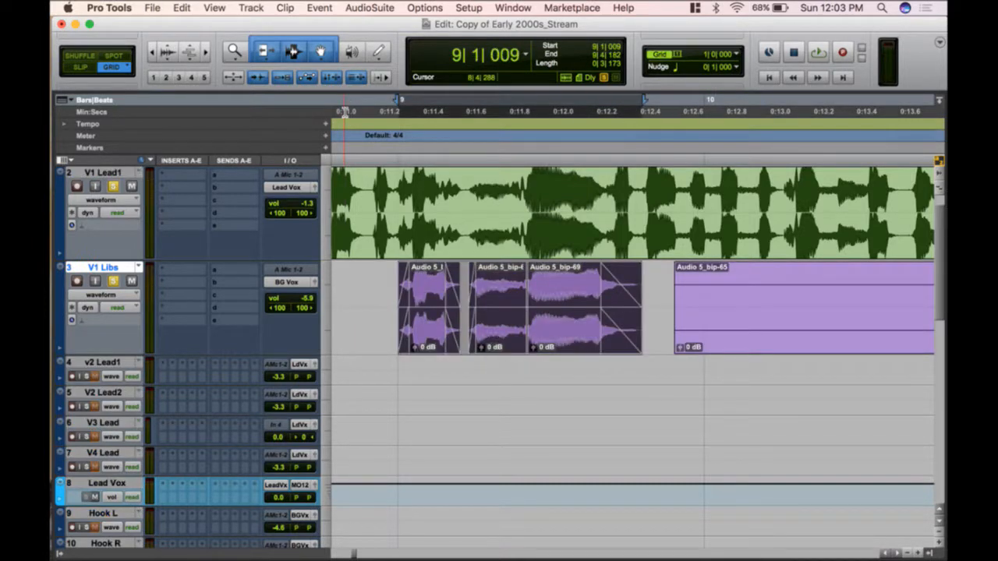
{"action": "key", "text": "space"}
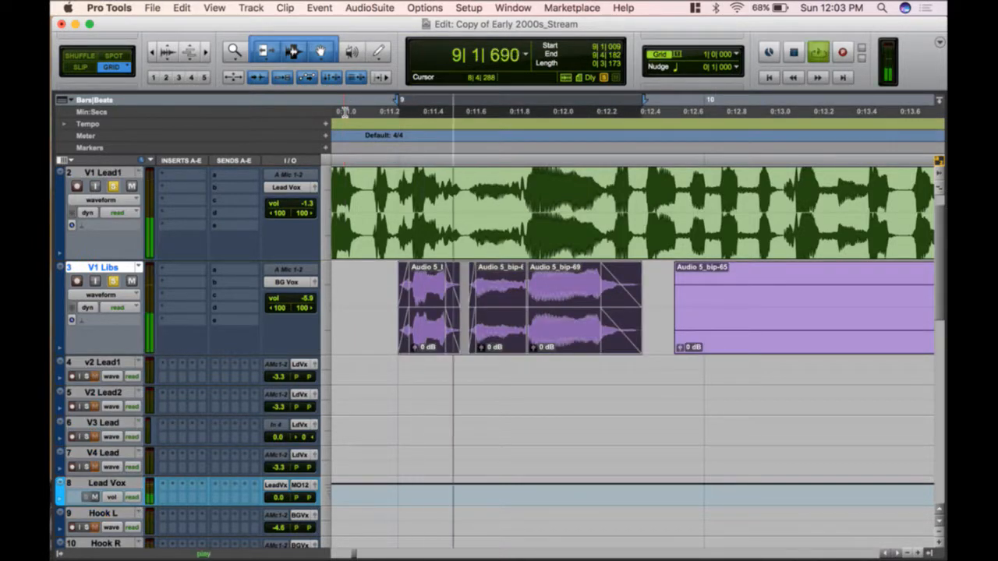
{"action": "key", "text": "space"}
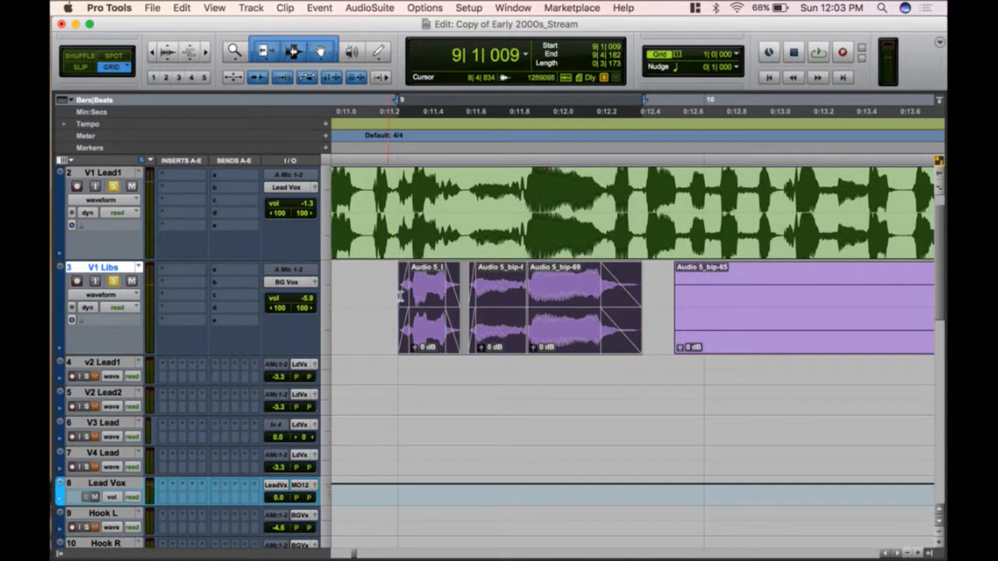
- Lengthen the first V1 Libs clip's fade-in so that it ends at 9|1|209
{"action": "left_click", "coordinate": [425, 323]}
{"action": "key", "text": "super+bracketright"}
{"action": "key", "text": "super+bracketright"}
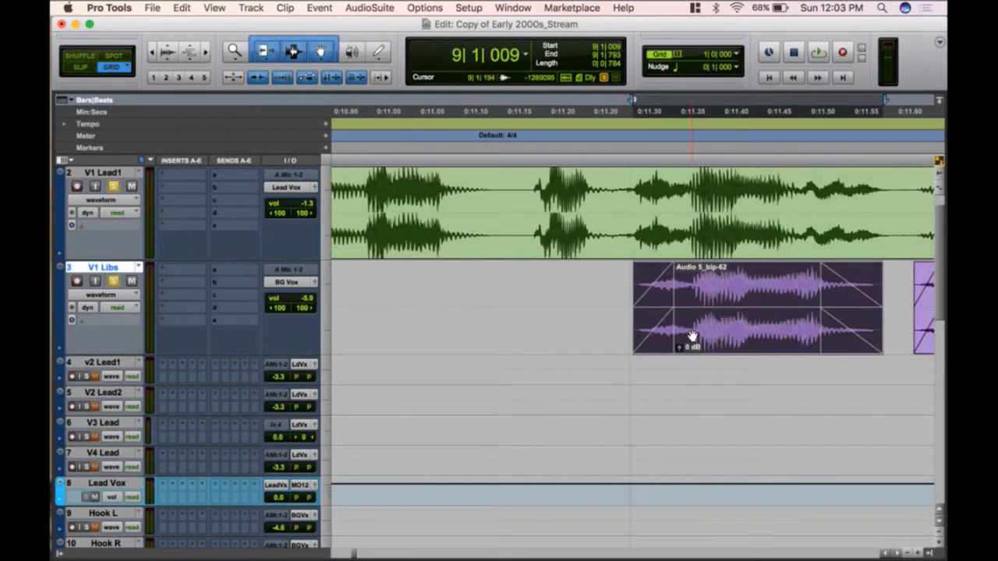
{"action": "left_click", "coordinate": [647, 312]}
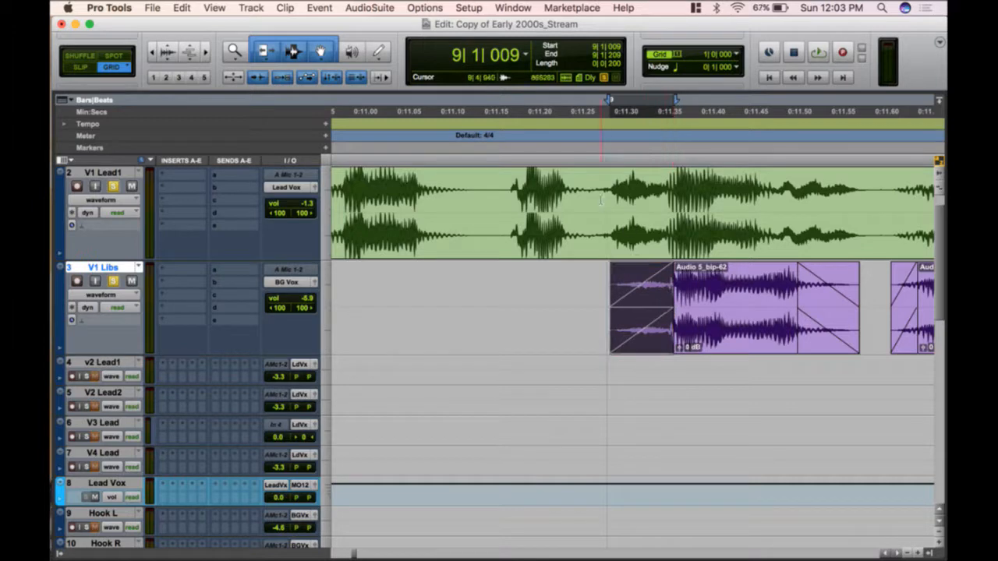
- Split V1 Lead1 just before bar 9 with a fade-in into the phrase, and play the result from 8|4|641
{"action": "left_click_drag", "start_coordinate": [599, 178], "coordinate": [663, 177]}
{"action": "left_click", "coordinate": [505, 193]}
{"action": "key", "text": "space"}
{"action": "key", "text": "super+bracketleft"}
{"action": "key", "text": "super+bracketleft"}
{"action": "key", "text": "super+bracketleft"}
{"action": "key", "text": "super+bracketleft"}
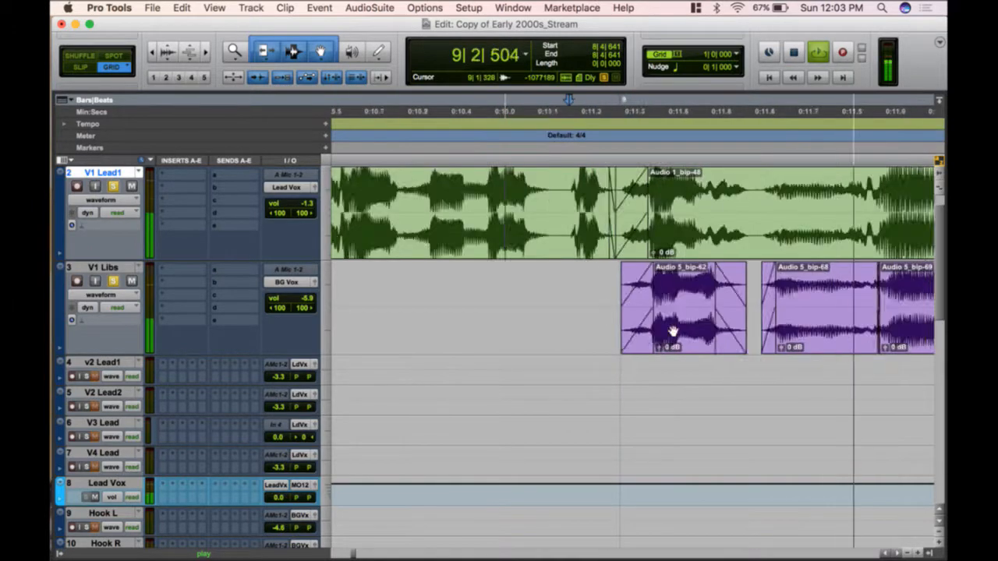
{"action": "key", "text": "space"}
- Find the next V1 Libs phrase around bar 11 and compare its timing with the V1 Lead1 waveform
{"action": "left_click", "coordinate": [642, 295]}
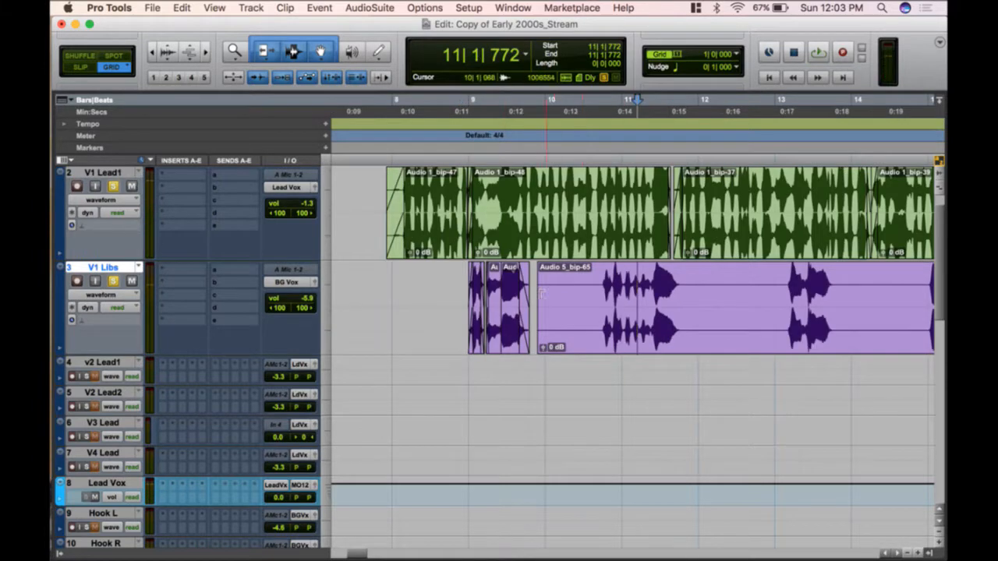
{"action": "key", "text": "super+bracketleft"}
{"action": "scroll", "coordinate": [780, 310], "scroll_direction": "right", "scroll_amount": 4}
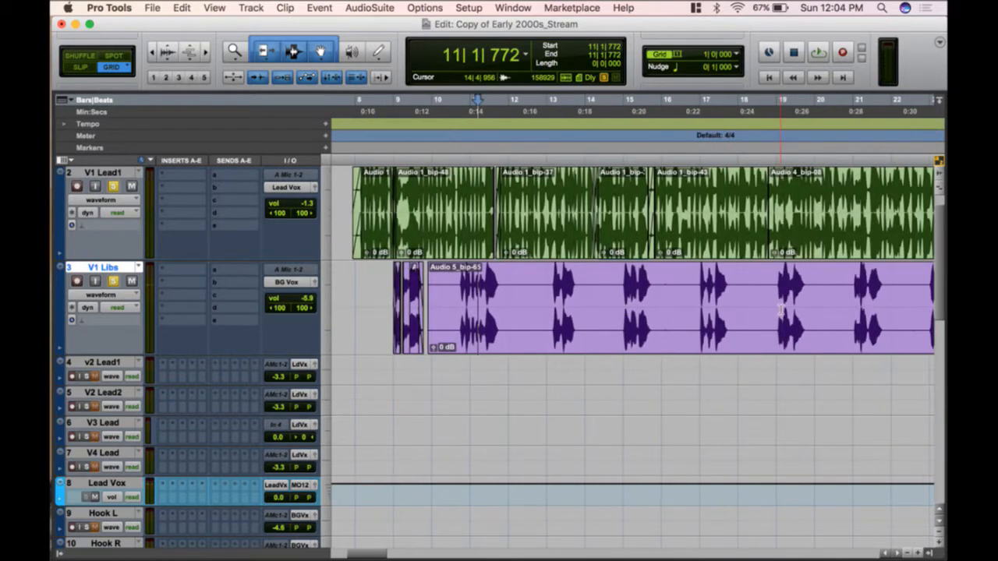
{"action": "left_click", "coordinate": [458, 278]}
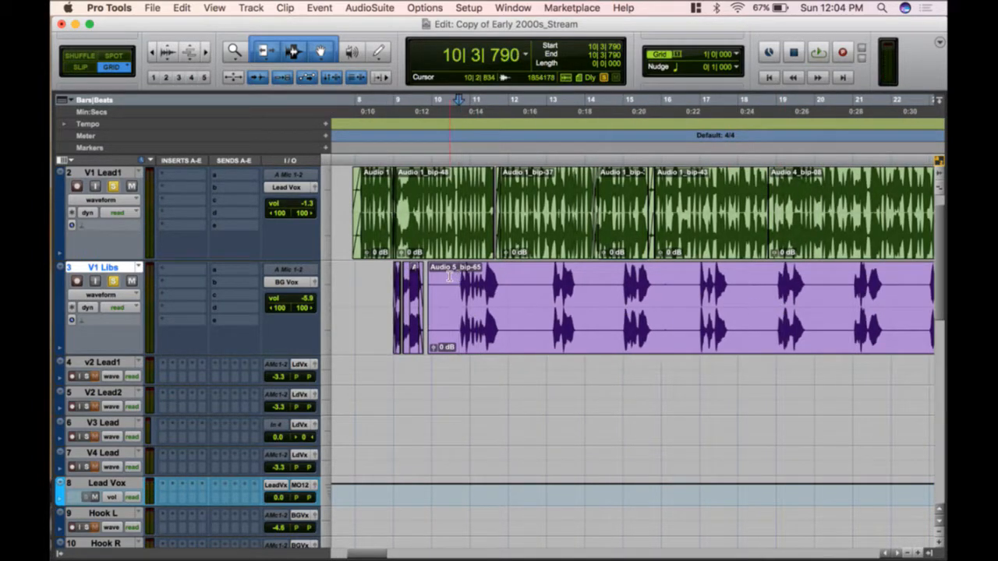
{"action": "left_click_drag", "start_coordinate": [450, 278], "coordinate": [613, 295]}
{"action": "key", "text": "super+bracketright"}
{"action": "key", "text": "super+bracketright"}
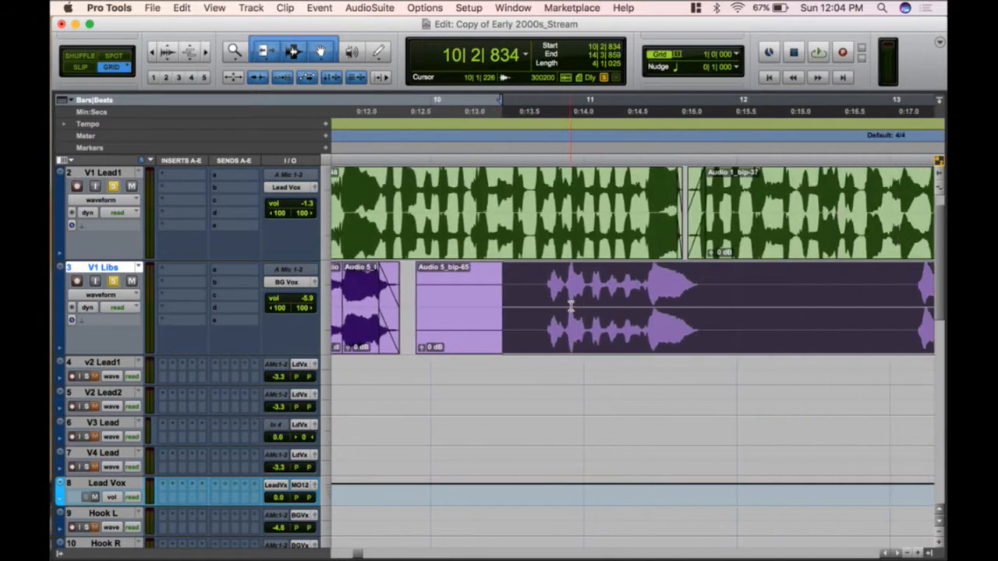
{"action": "scroll", "coordinate": [602, 299], "scroll_direction": "right", "scroll_amount": 1}
{"action": "left_click", "coordinate": [517, 277]}
{"action": "key", "text": "super+bracketright"}
{"action": "key", "text": "super+bracketright"}
{"action": "key", "text": "super+bracketright"}
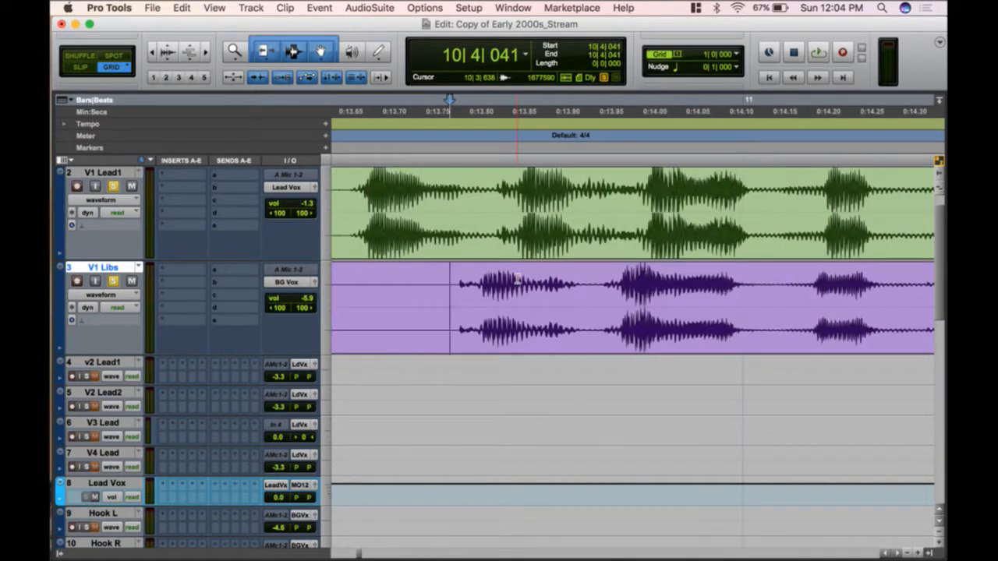
{"action": "scroll", "coordinate": [763, 293], "scroll_direction": "right", "scroll_amount": 2}
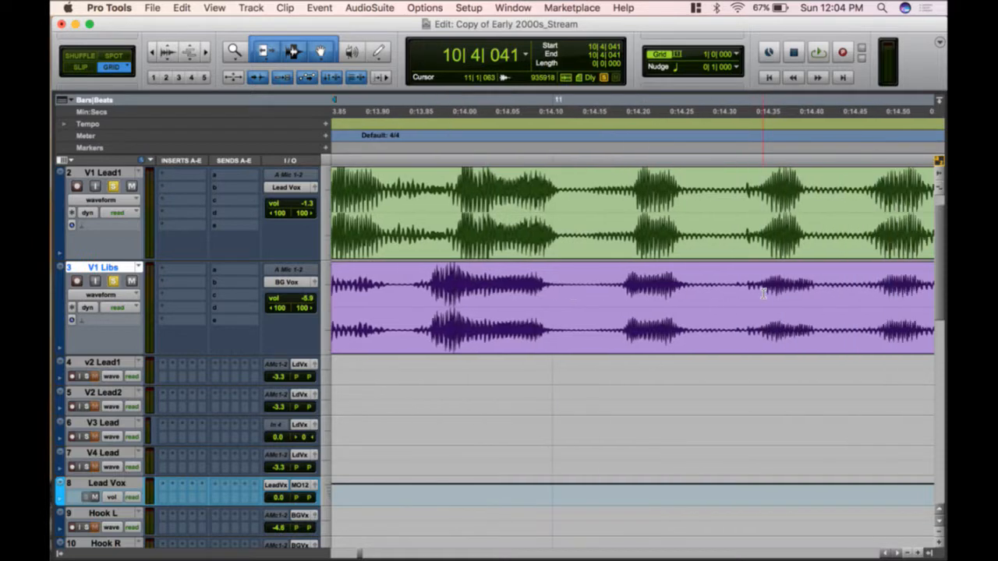
- Play V1 Lead1 and V1 Libs together from 10|4|015
{"action": "key", "text": "super+bracketleft"}
{"action": "left_click", "coordinate": [443, 300]}
{"action": "key", "text": "space"}
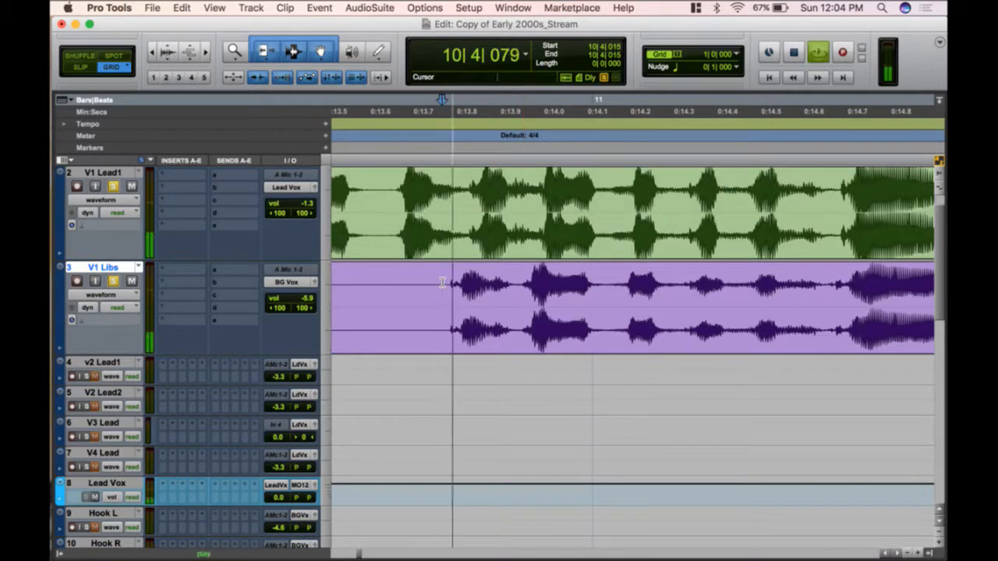
{"action": "left_click", "coordinate": [614, 289]}
{"action": "key", "text": "space"}
- Split V1 Libs at 11|1|052 and shift the clip before it later so that it ends at 11|1|138
{"action": "key", "text": "super+bracketright"}
{"action": "key", "text": "super+bracketright"}
{"action": "key", "text": "super+bracketleft"}
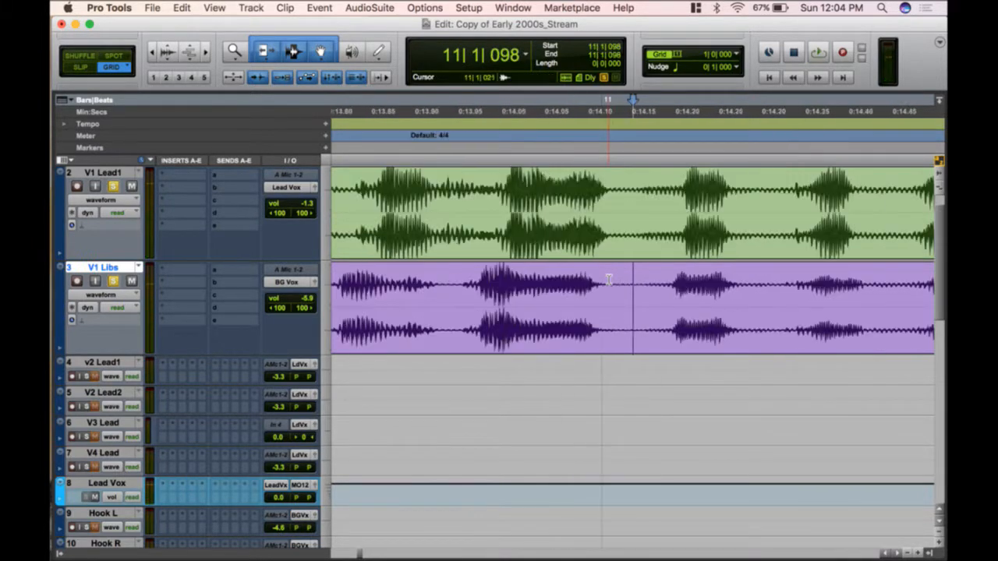
{"action": "left_click", "coordinate": [617, 289]}
{"action": "key", "text": "super+e"}
{"action": "scroll", "coordinate": [437, 341], "scroll_direction": "left", "scroll_amount": 1}
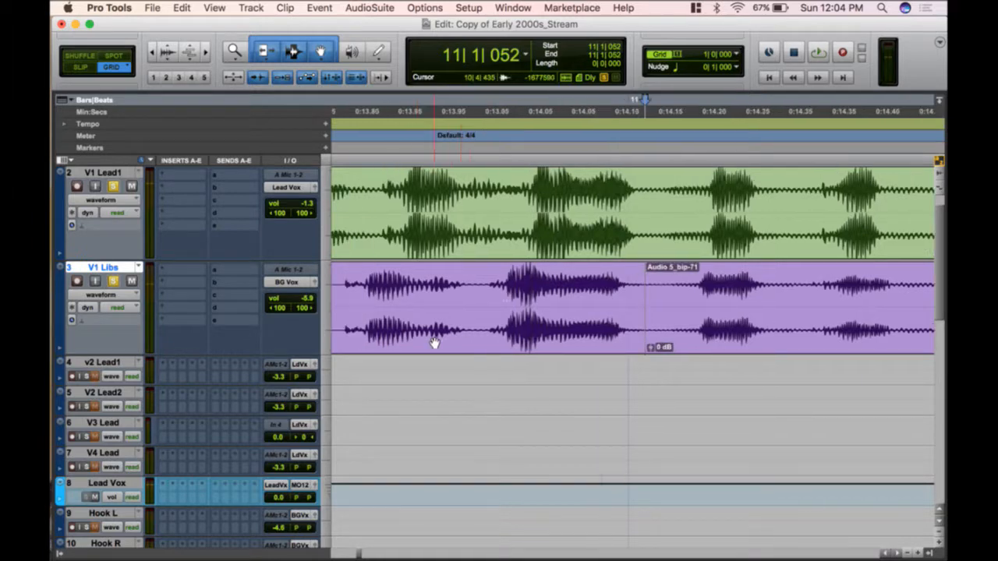
{"action": "left_click_drag", "start_coordinate": [460, 356], "coordinate": [480, 353]}
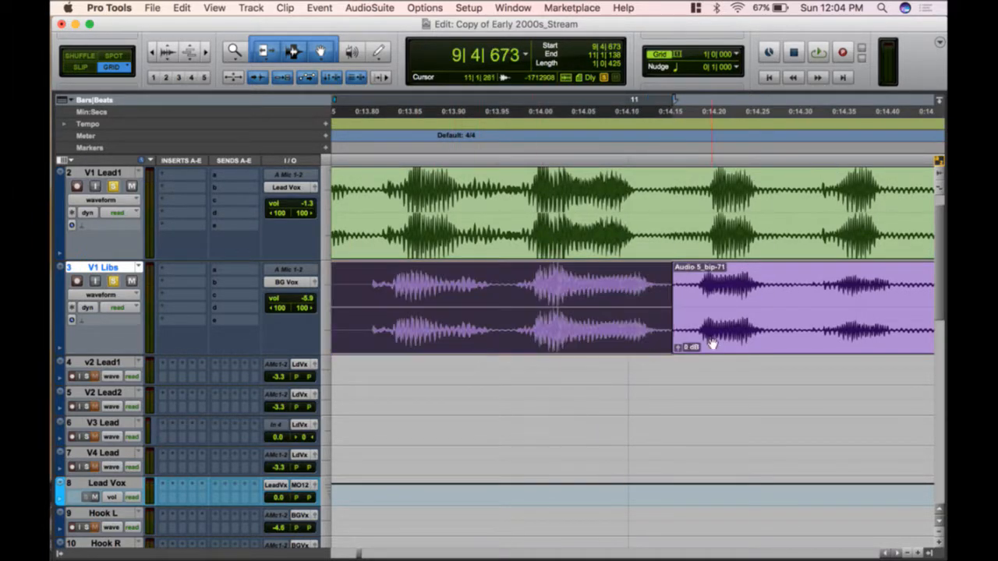
- Split the shifted V1 Libs clip at 10|4|865, move its tail earlier to end at 11|1|079 and crossfade the join
{"action": "left_click", "coordinate": [600, 282]}
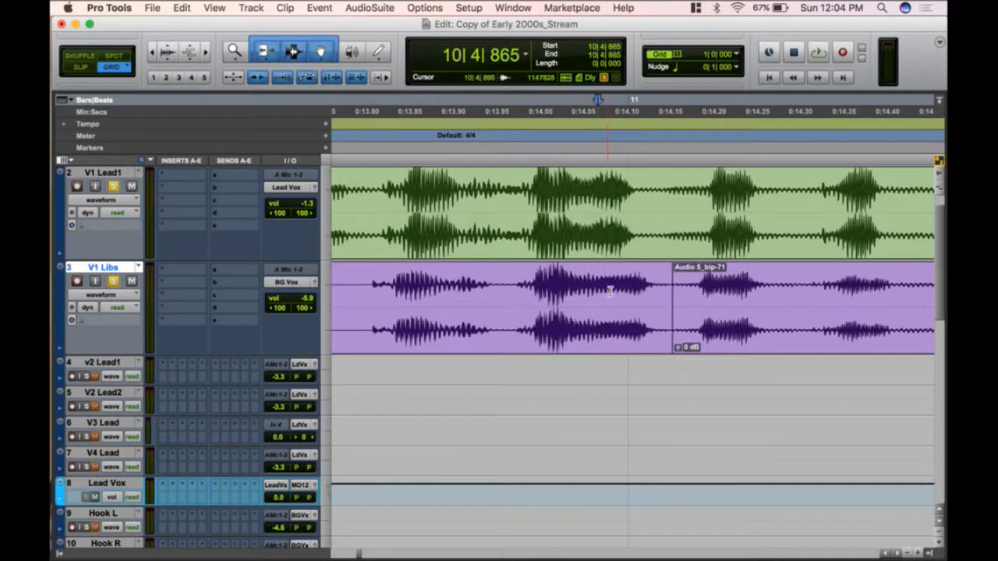
{"action": "key", "text": "super+e"}
{"action": "left_click_drag", "start_coordinate": [629, 330], "coordinate": [617, 334]}
{"action": "left_click", "coordinate": [577, 345]}
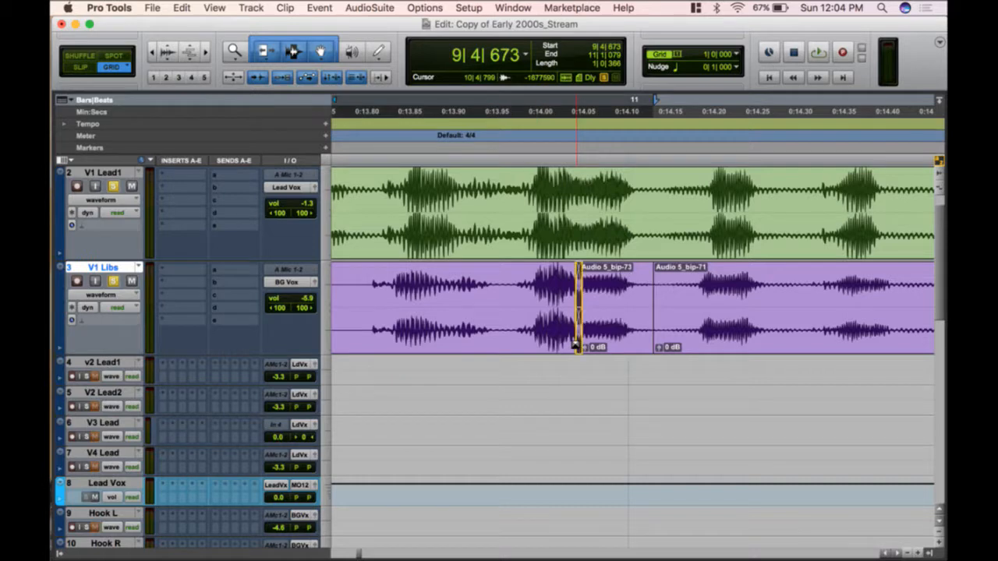
- Fade out the tail clip from 10|4|933 to 11|1|079, and trim the phrase's start to 10|4|120 with a fade-in
{"action": "left_click_drag", "start_coordinate": [652, 269], "coordinate": [620, 270]}
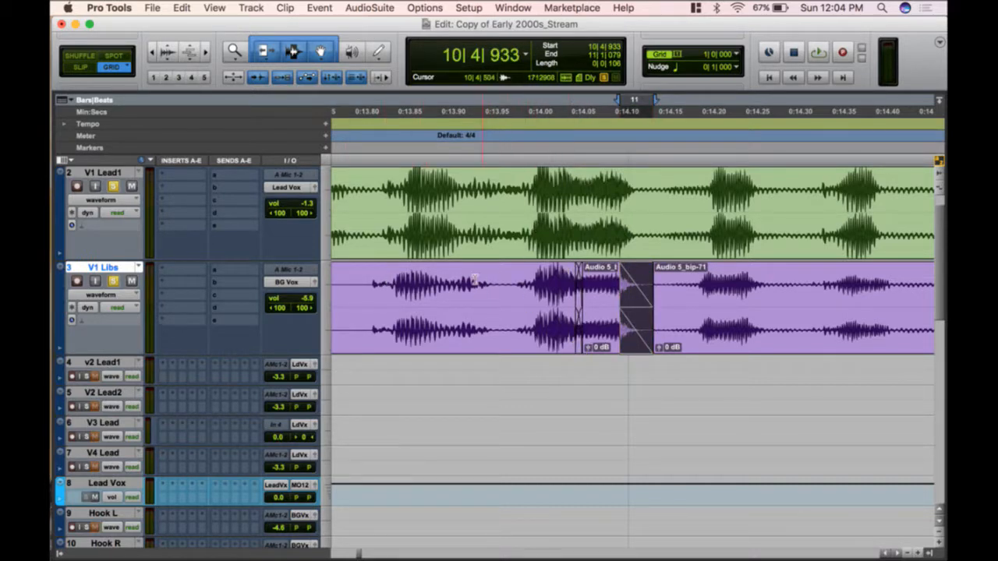
{"action": "left_click", "coordinate": [372, 281]}
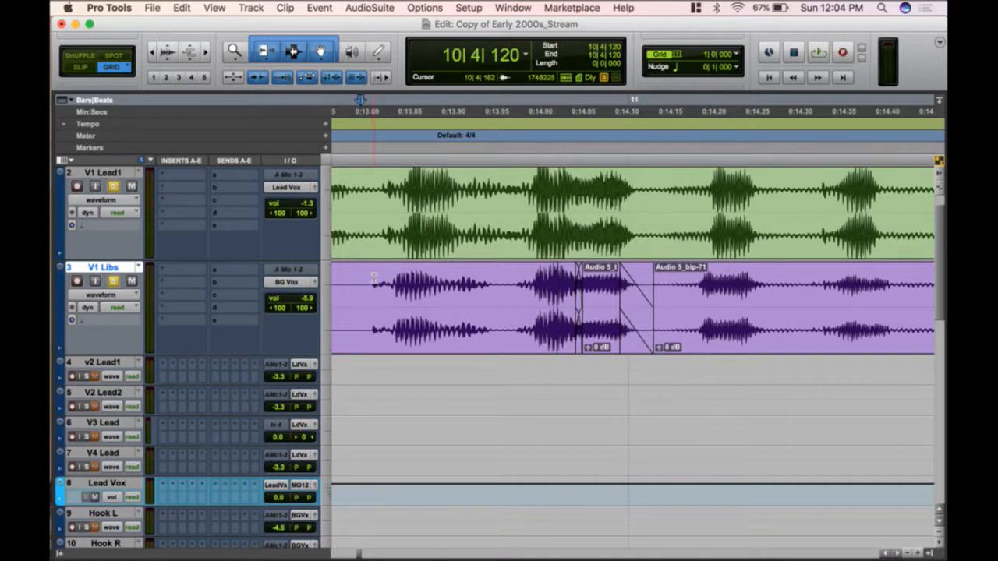
{"action": "key", "text": "a"}
{"action": "left_click_drag", "start_coordinate": [368, 270], "coordinate": [400, 272]}
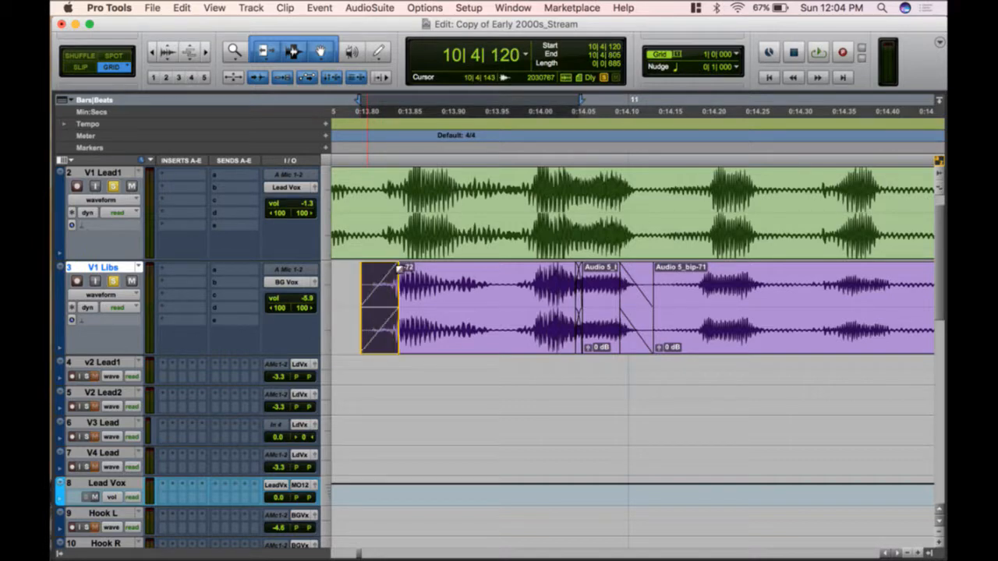
- Play the edited V1 Libs phrase against the lead from 10|3|372
{"action": "key", "text": "r"}
{"action": "left_click", "coordinate": [384, 291]}
{"action": "key", "text": "space"}
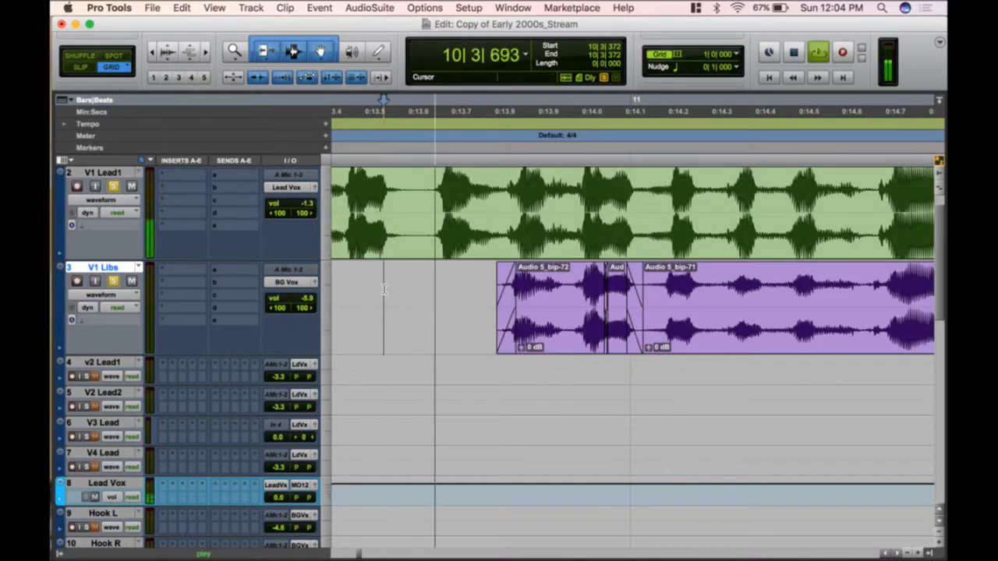
{"action": "key", "text": "space"}
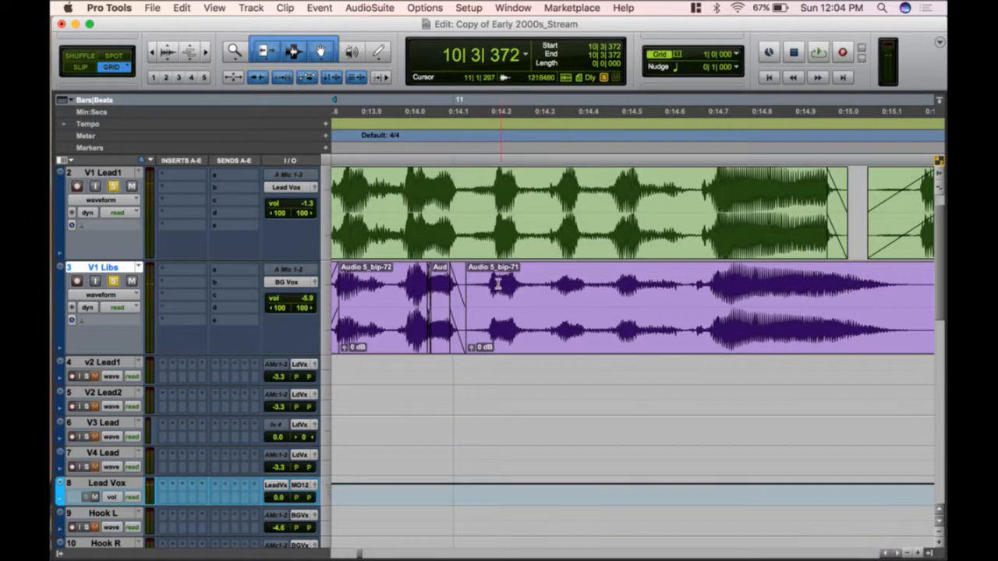
- Try to split V1 Libs at 11|1|893 and shift the clip before it later to start at 11|1|087
{"action": "left_click", "coordinate": [496, 285]}
{"action": "key", "text": "t"}
{"action": "scroll", "coordinate": [552, 271], "scroll_direction": "right", "scroll_amount": 3}
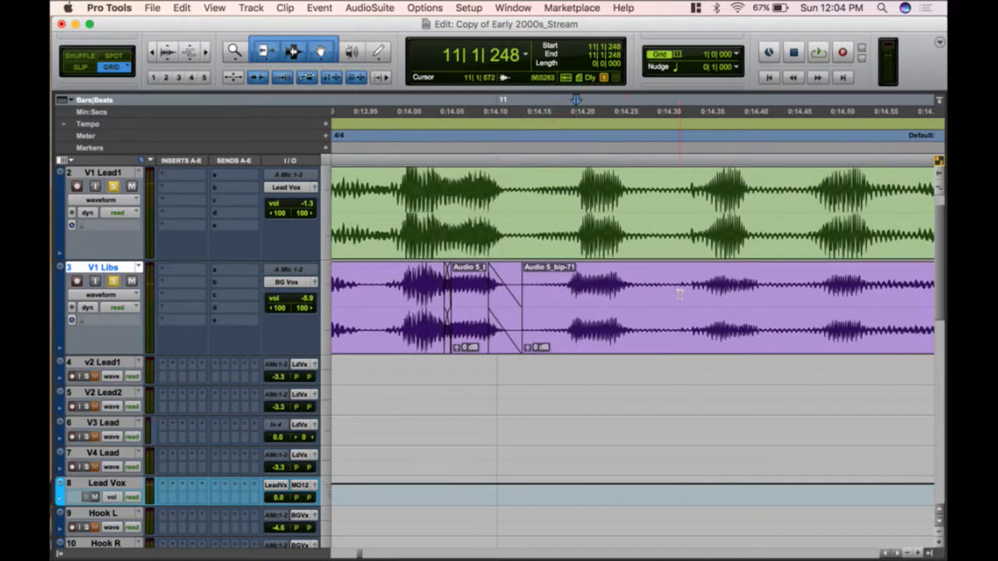
{"action": "scroll", "coordinate": [680, 295], "scroll_direction": "right", "scroll_amount": 5}
{"action": "scroll", "coordinate": [657, 287], "scroll_direction": "right", "scroll_amount": 5}
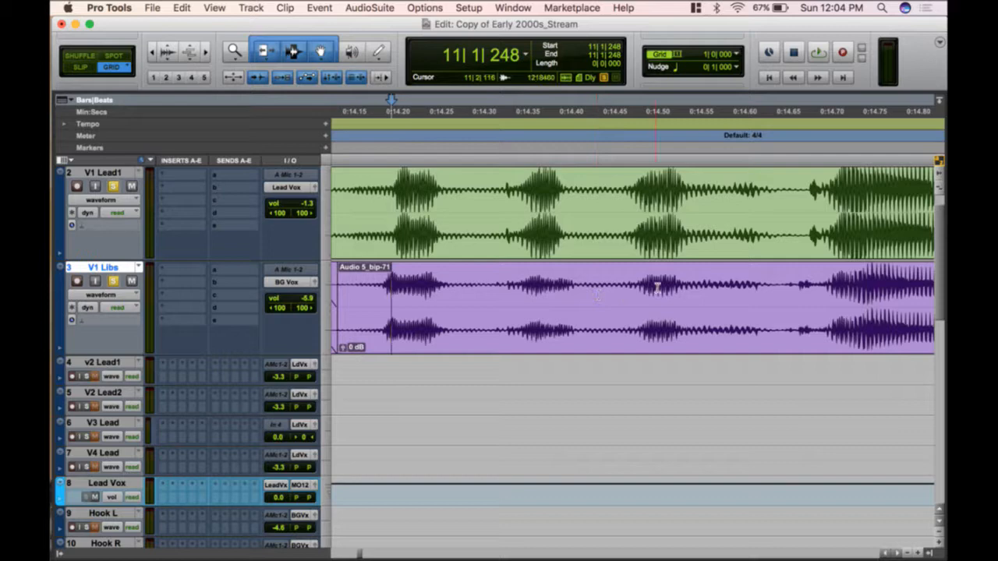
{"action": "left_click", "coordinate": [598, 285]}
{"action": "key", "text": "super+e"}
{"action": "left_click", "coordinate": [517, 329]}
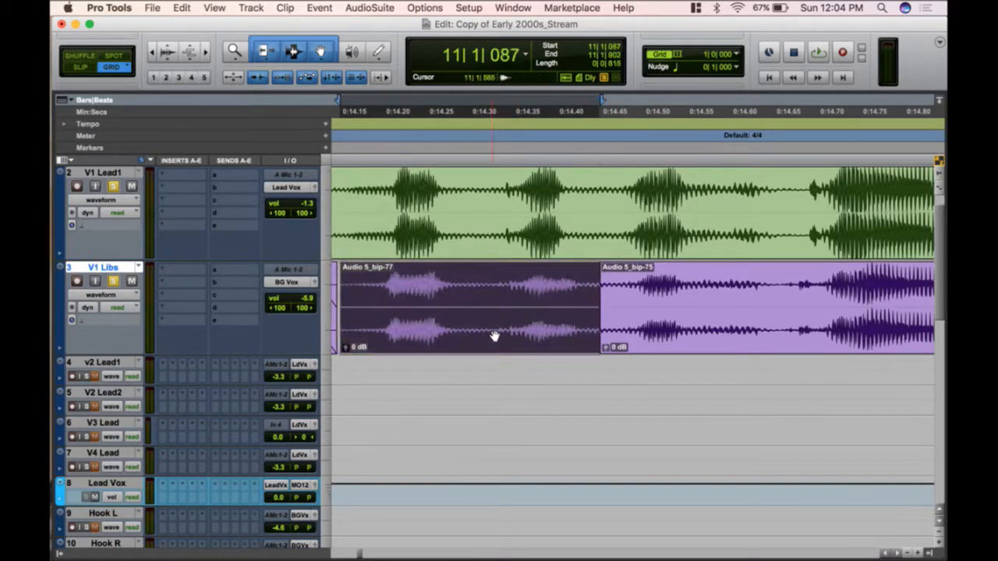
{"action": "key", "text": "super+z"}
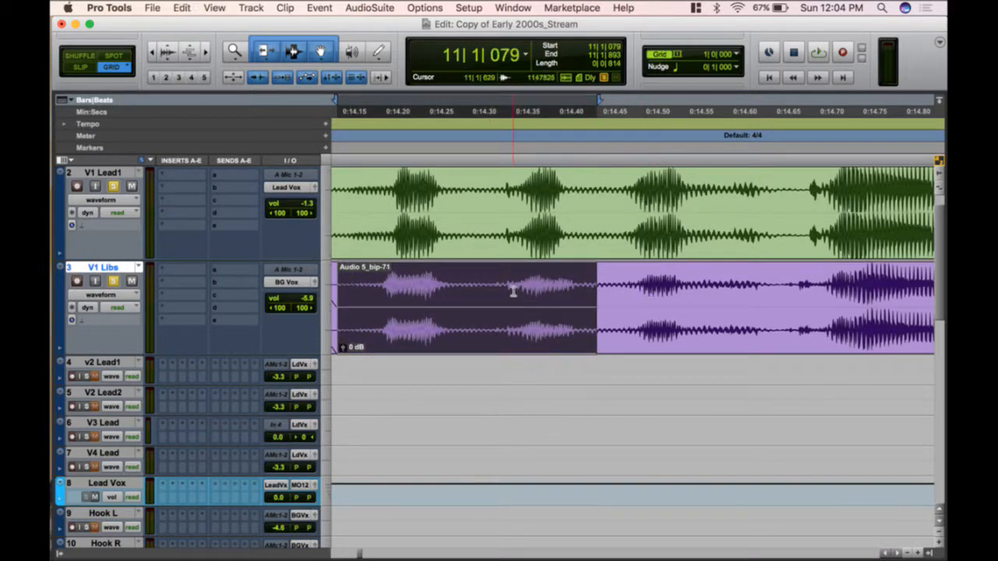
- Split V1 Libs at 11|1|312, shift the part before it slightly later and crossfade the join
{"action": "left_click", "coordinate": [411, 274]}
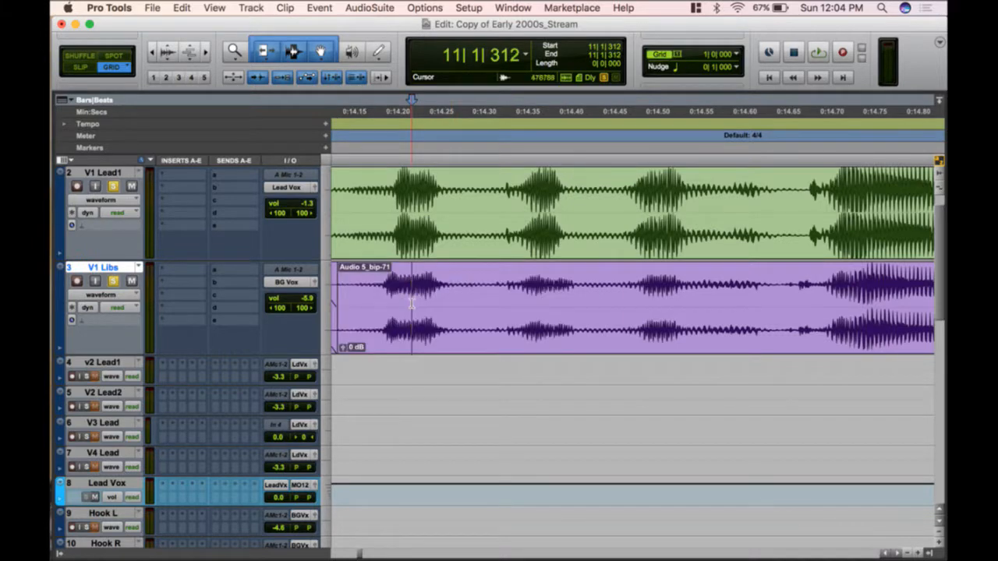
{"action": "key", "text": "super+e"}
{"action": "left_click", "coordinate": [401, 330]}
{"action": "left_click_drag", "start_coordinate": [398, 335], "coordinate": [419, 346]}
- Trim the start of the shifted V1 Libs clip to 11|1|186 and fade it in up to 11|1|290
{"action": "left_click", "coordinate": [372, 272]}
{"action": "key", "text": "a"}
{"action": "left_click_drag", "start_coordinate": [373, 271], "coordinate": [400, 272]}
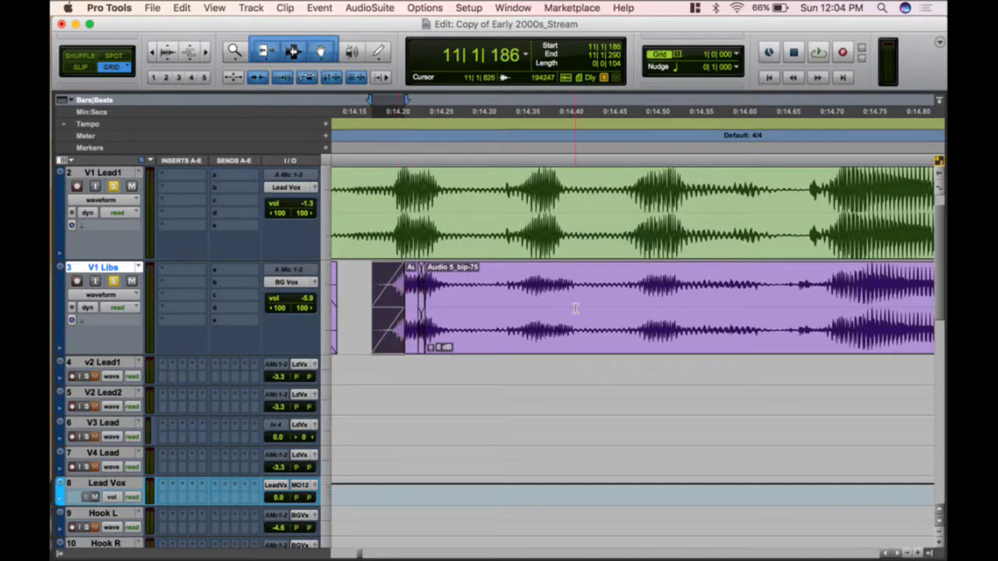
- Open a gap in V1 Libs before the phrase's final sustained note, with a fade-out before it and a fade-in after it
{"action": "scroll", "coordinate": [499, 296], "scroll_direction": "right", "scroll_amount": 5}
{"action": "scroll", "coordinate": [583, 306], "scroll_direction": "right", "scroll_amount": 3}
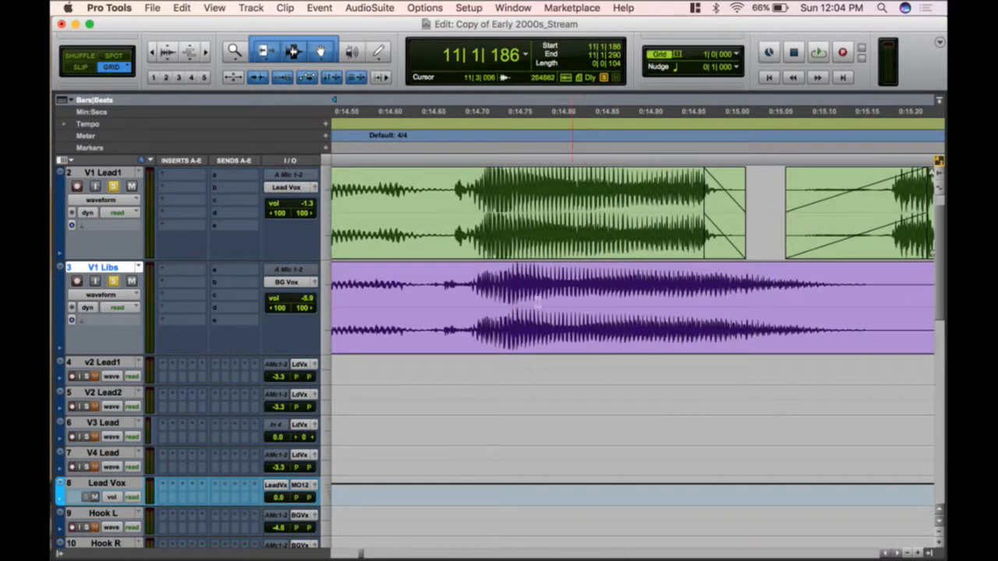
{"action": "left_click_drag", "start_coordinate": [426, 280], "coordinate": [393, 273]}
{"action": "left_click", "coordinate": [471, 273]}
- Play the lead and the edited ad-lib ending from 11|2|534
{"action": "left_click", "coordinate": [434, 187]}
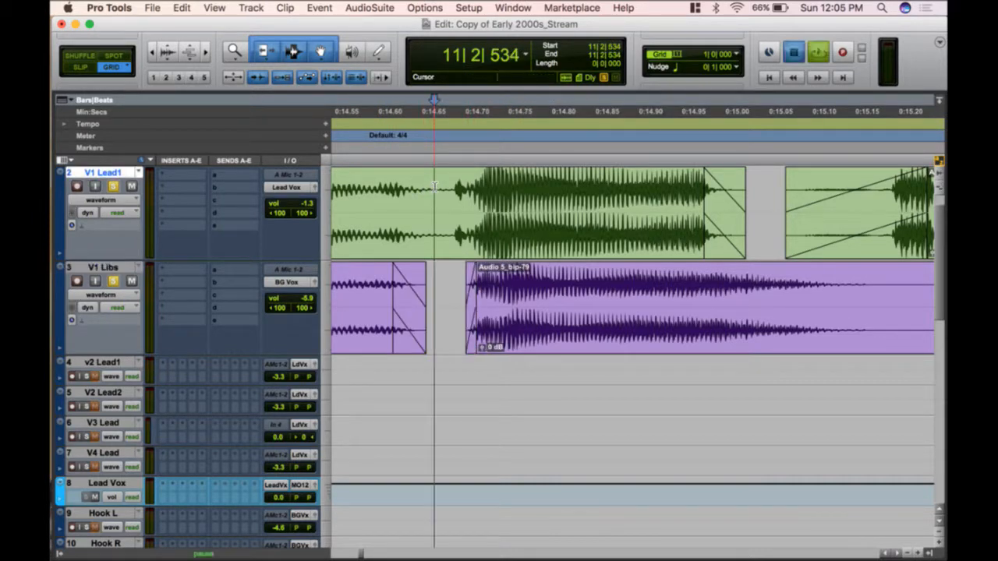
{"action": "key", "text": "space"}
{"action": "key", "text": "space"}
- Split V1 Libs at 11|3|948 and fade out the sustained note from 11|3|605 to the split
{"action": "scroll", "coordinate": [590, 250], "scroll_direction": "right", "scroll_amount": 5}
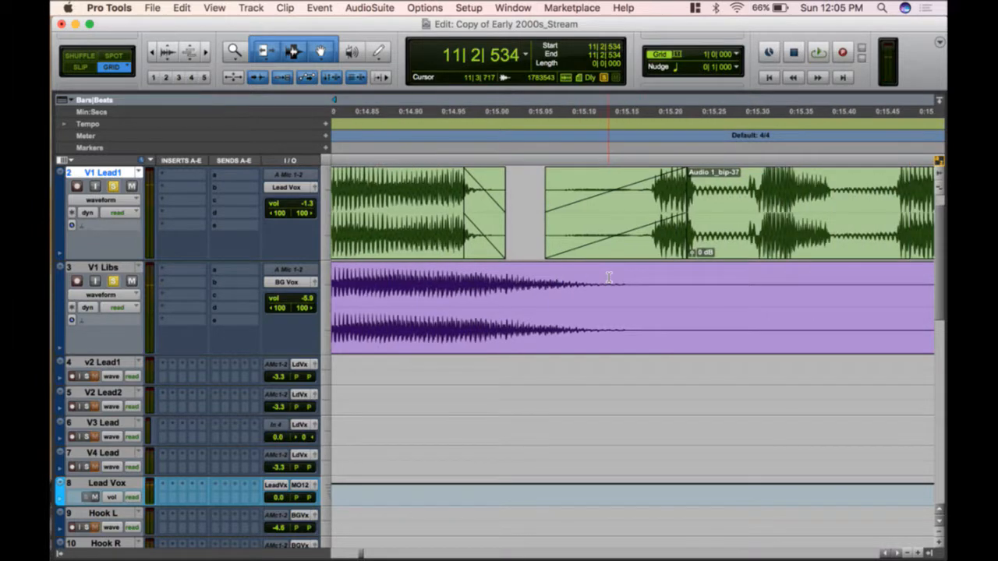
{"action": "left_click_drag", "start_coordinate": [632, 271], "coordinate": [523, 273]}
{"action": "key", "text": "f"}
- Trim the silence before the bar 13 ad-lib so that it starts at 13|1|639, and split V1 Libs after it at 13|4|067
{"action": "key", "text": "r"}
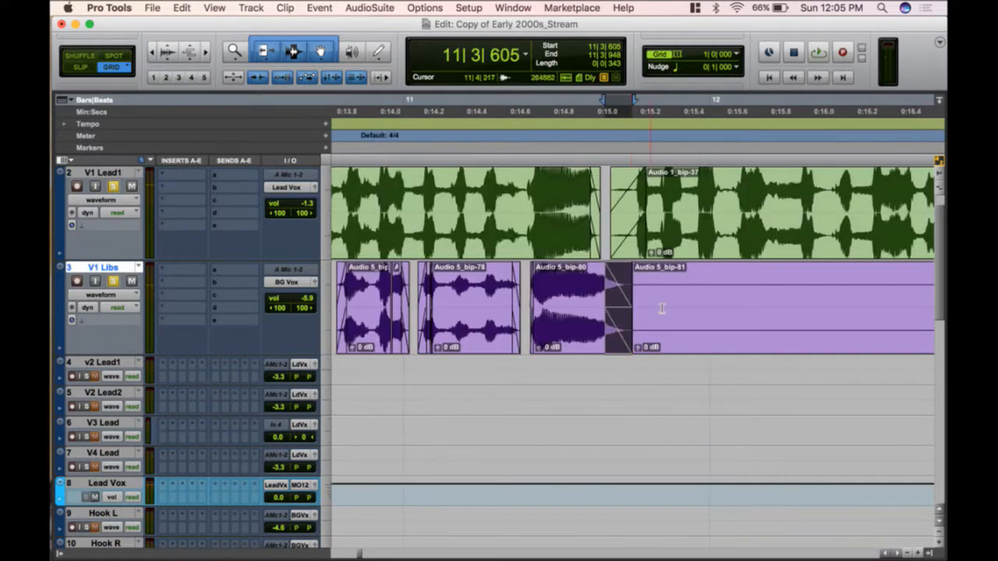
{"action": "key", "text": "r"}
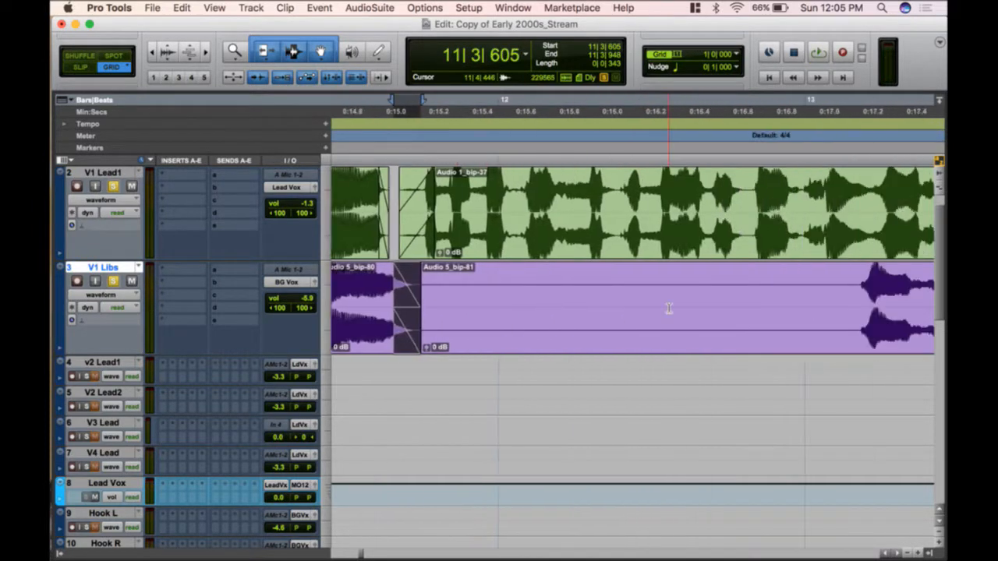
{"action": "scroll", "coordinate": [669, 308], "scroll_direction": "right", "scroll_amount": 5}
{"action": "scroll", "coordinate": [693, 309], "scroll_direction": "right", "scroll_amount": 3}
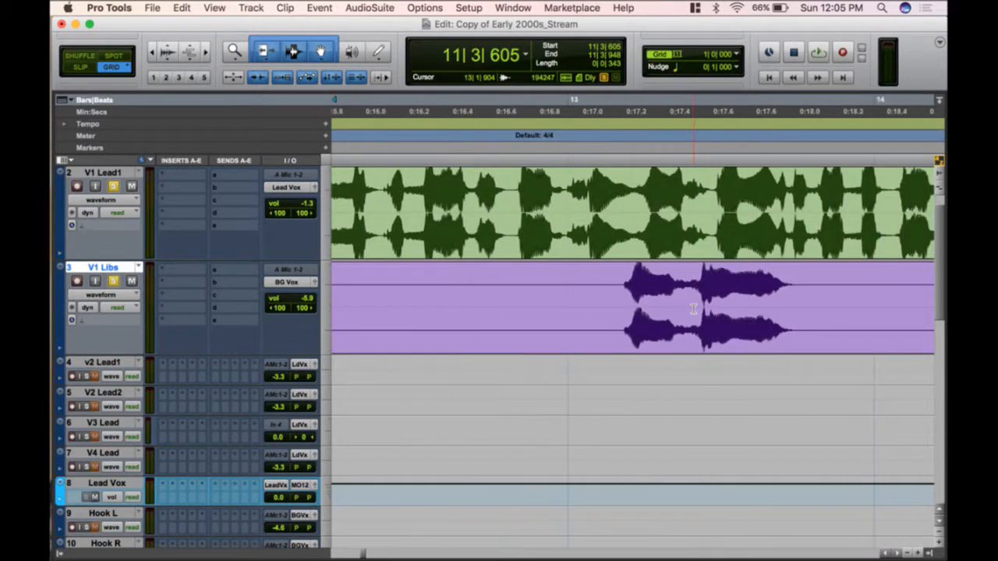
{"action": "left_click", "coordinate": [573, 274]}
{"action": "key", "text": "a"}
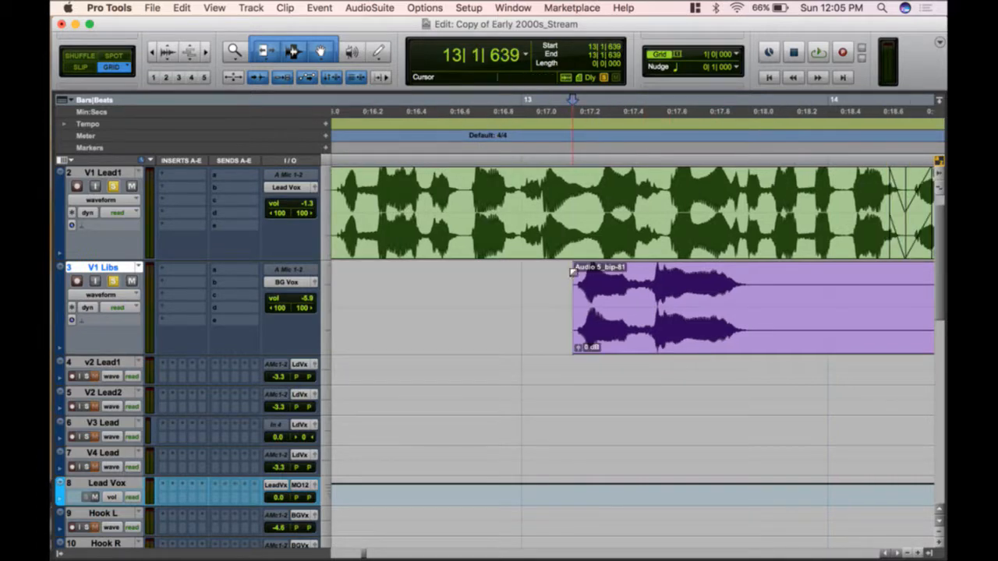
{"action": "scroll", "coordinate": [581, 277], "scroll_direction": "right", "scroll_amount": 3}
{"action": "left_click", "coordinate": [677, 279]}
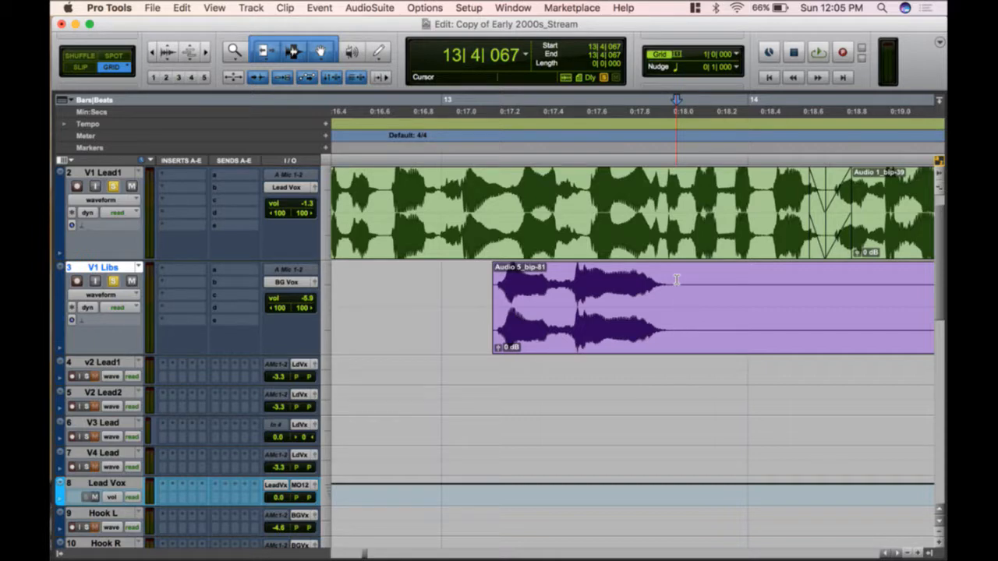
{"action": "key", "text": "b"}
- Move the separated bar 13 ad-lib later to start at 13|1|844 and add a fade-in at its beginning
{"action": "left_click", "coordinate": [616, 312]}
{"action": "key", "text": "t"}
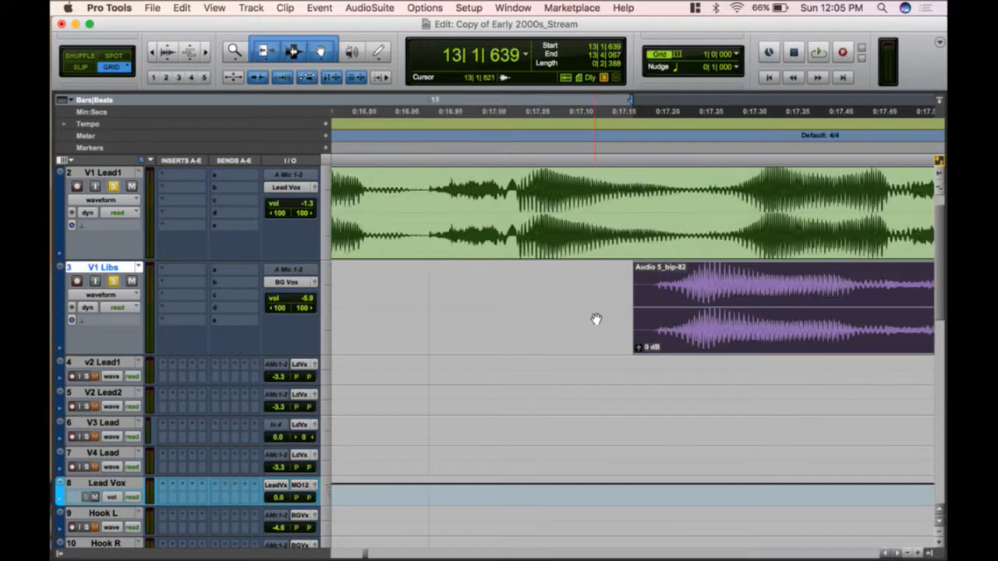
{"action": "key", "text": "t"}
{"action": "left_click_drag", "start_coordinate": [505, 342], "coordinate": [564, 336]}
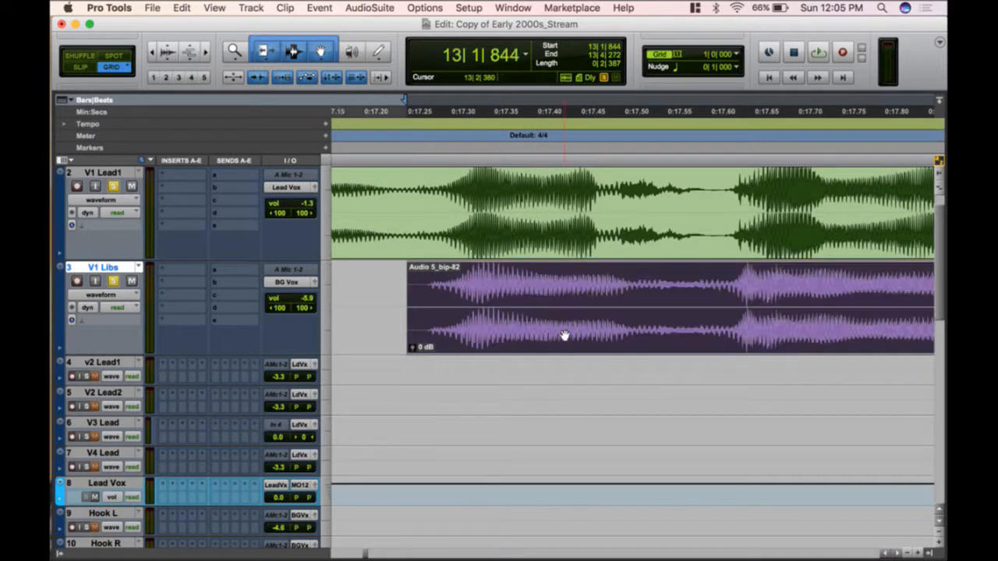
{"action": "left_click_drag", "start_coordinate": [409, 269], "coordinate": [458, 270]}
- Split the bar 13 ad-lib clip at 13|2|362 and at 13|2|756
{"action": "left_click", "coordinate": [558, 282]}
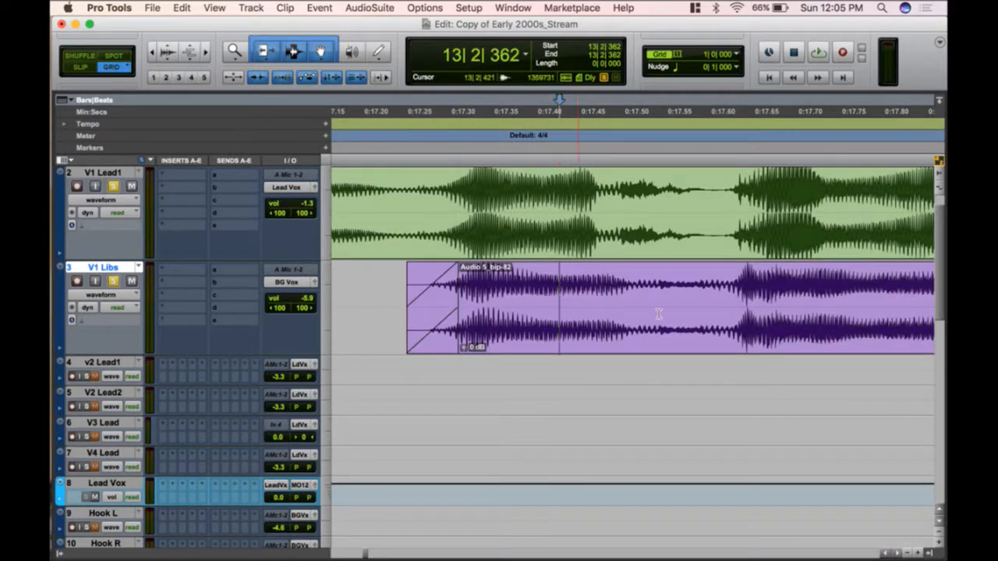
{"action": "key", "text": "b"}
{"action": "scroll", "coordinate": [663, 323], "scroll_direction": "right", "scroll_amount": 5}
{"action": "left_click", "coordinate": [561, 281]}
{"action": "key", "text": "b"}
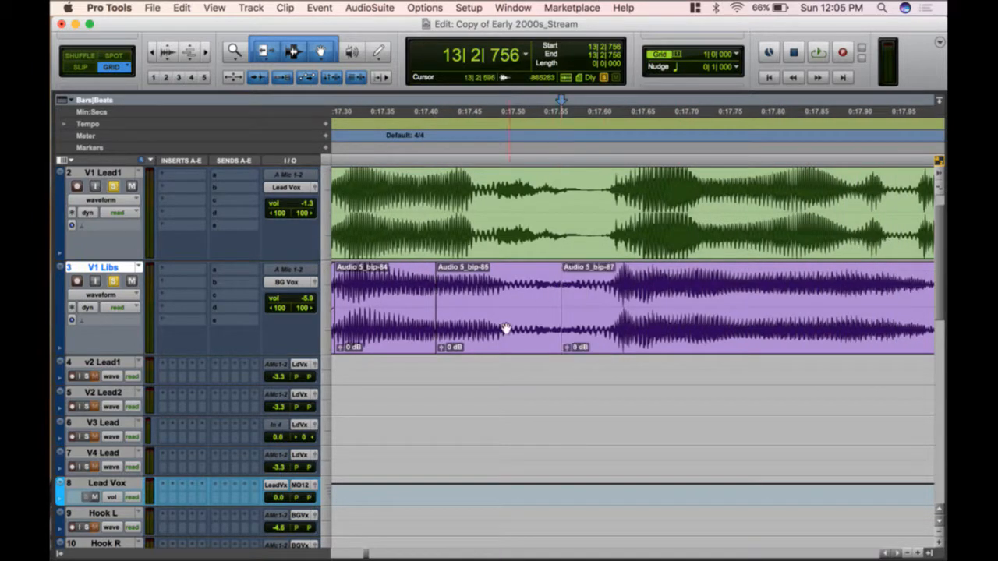
- Move the middle piece of the bar 13 ad-lib earlier to 13|2|272, crossfade it with the preceding clip and fade out its end
{"action": "left_click", "coordinate": [510, 332]}
{"action": "left_click_drag", "start_coordinate": [515, 333], "coordinate": [484, 335]}
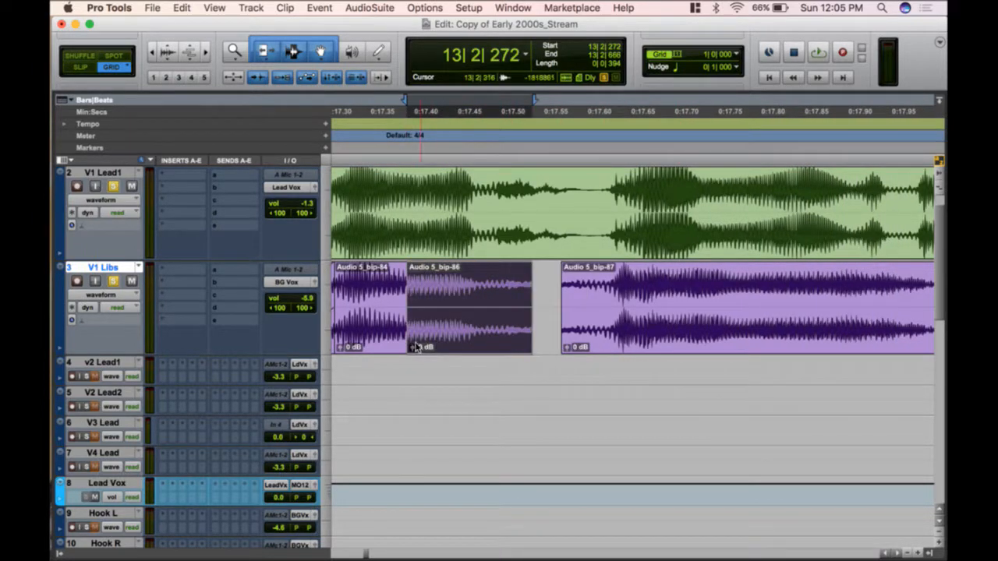
{"action": "left_click_drag", "start_coordinate": [402, 348], "coordinate": [411, 349]}
{"action": "left_click_drag", "start_coordinate": [529, 270], "coordinate": [486, 270]}
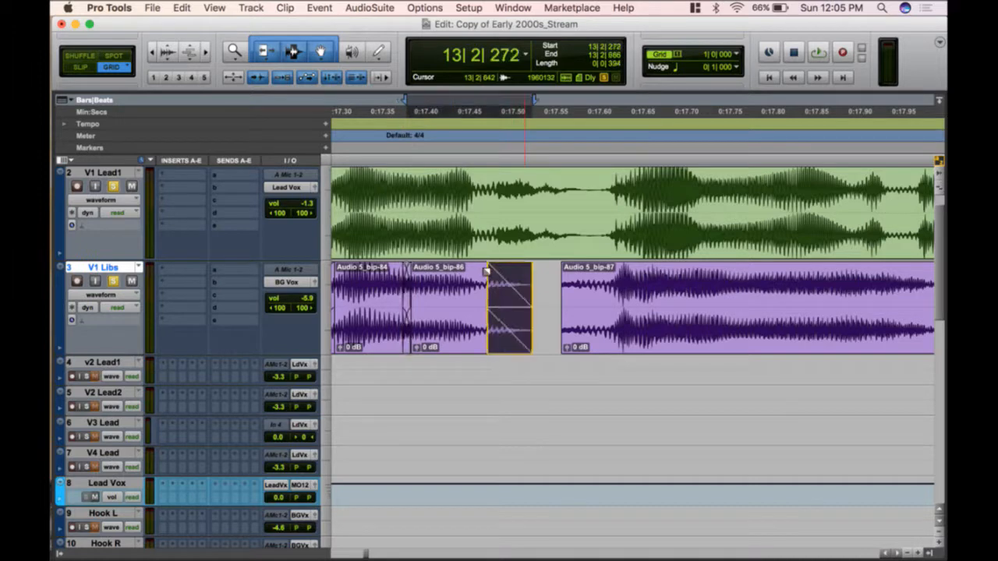
- Trim the last bar 13 ad-lib clip to run from 13|2|840 to 13|4|060 and add a fade-in and fade-out
{"action": "left_click", "coordinate": [589, 278]}
{"action": "key", "text": "a"}
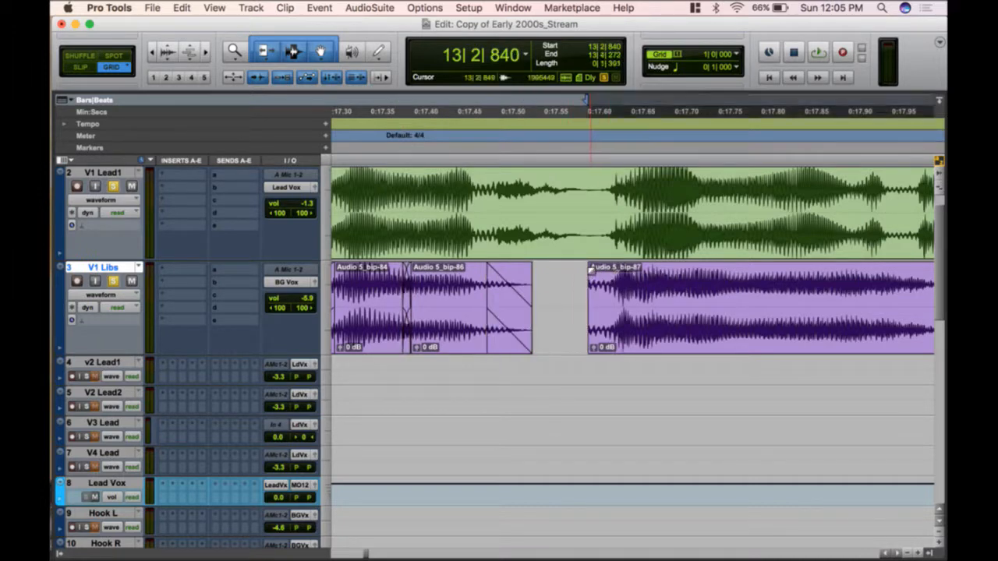
{"action": "left_click_drag", "start_coordinate": [590, 270], "coordinate": [628, 270]}
{"action": "scroll", "coordinate": [630, 274], "scroll_direction": "right", "scroll_amount": 5}
{"action": "left_click", "coordinate": [724, 279]}
{"action": "key", "text": "s"}
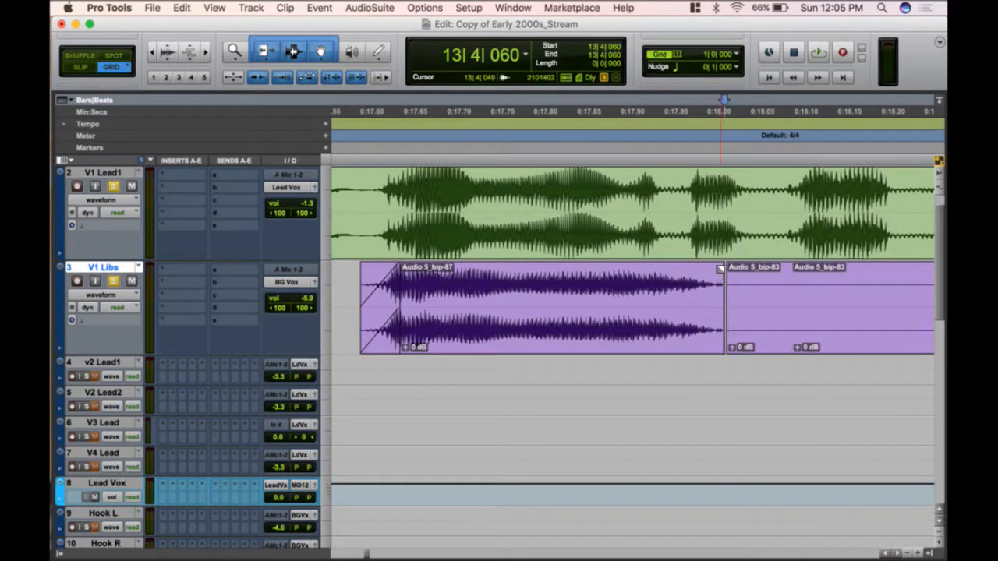
{"action": "left_click_drag", "start_coordinate": [722, 270], "coordinate": [664, 270]}
- Trim the silence before the next ad-lib so that the remaining V1 Libs clip starts at 14|2|075
{"action": "key", "text": "r"}
{"action": "key", "text": "r"}
{"action": "left_click", "coordinate": [811, 279]}
{"action": "key", "text": "r"}
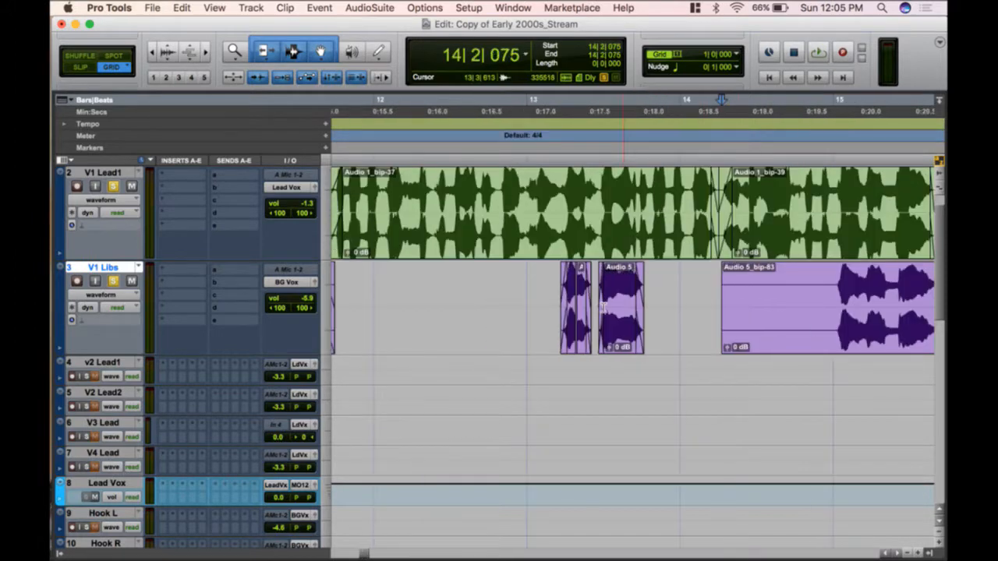
- Play the edited bar 13 ad-libs against the soloed lead from 13|1|243
{"action": "left_click", "coordinate": [537, 293]}
{"action": "key", "text": "space"}
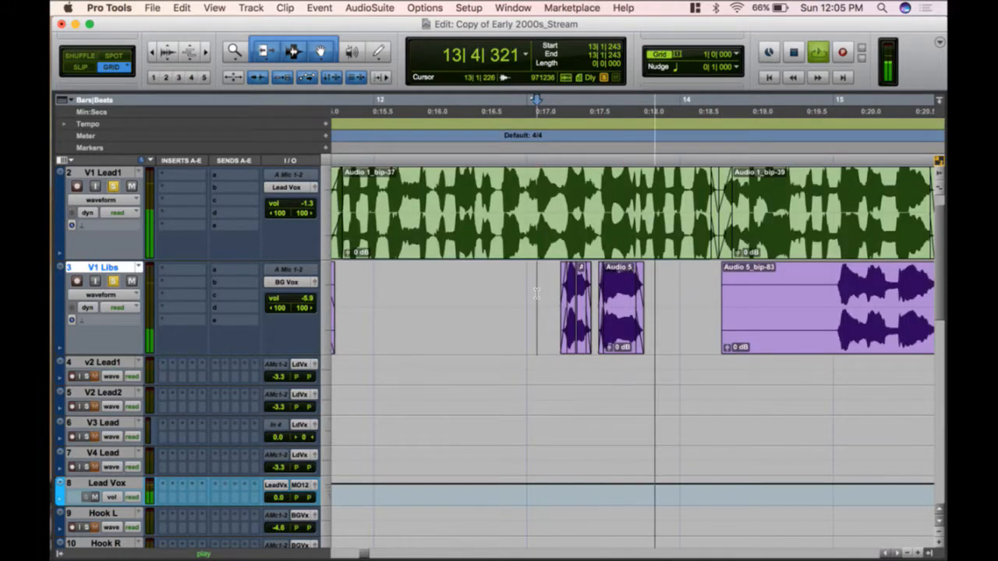
{"action": "key", "text": "space"}
- Take V1 Libs and V1 Lead1 out of solo and play bar 13 with the full session
{"action": "left_click", "coordinate": [113, 280]}
{"action": "left_click", "coordinate": [113, 186]}
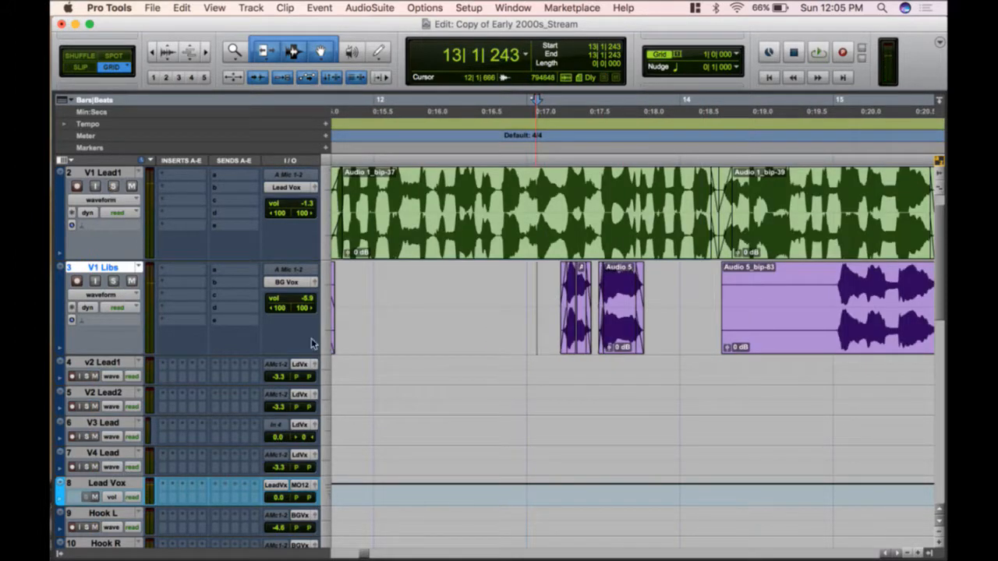
{"action": "key", "text": "space"}
{"action": "key", "text": "r"}
{"action": "key", "text": "space"}
- Move the V1 Libs track down between V3 Libs 5 and V2 Libs, and set the V1 Lead1 track height to small
{"action": "key", "text": "r"}
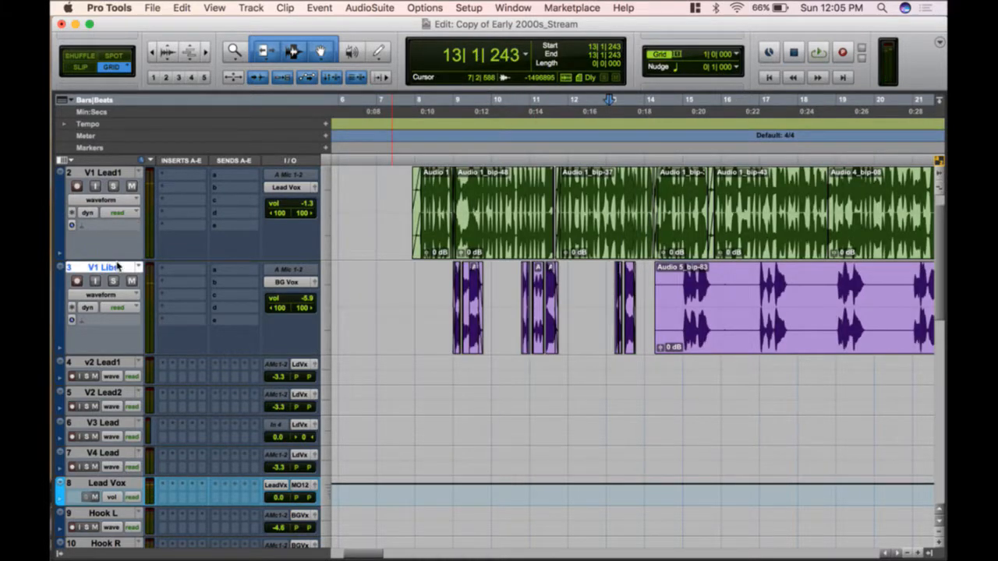
{"action": "key", "text": "r"}
{"action": "key", "text": "r"}
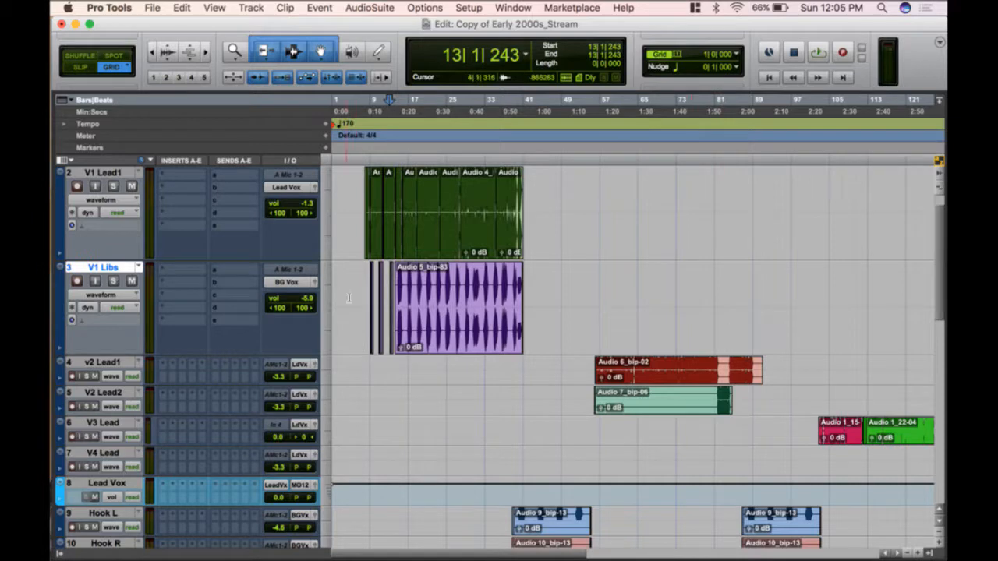
{"action": "scroll", "coordinate": [590, 310], "scroll_direction": "down", "scroll_amount": 3}
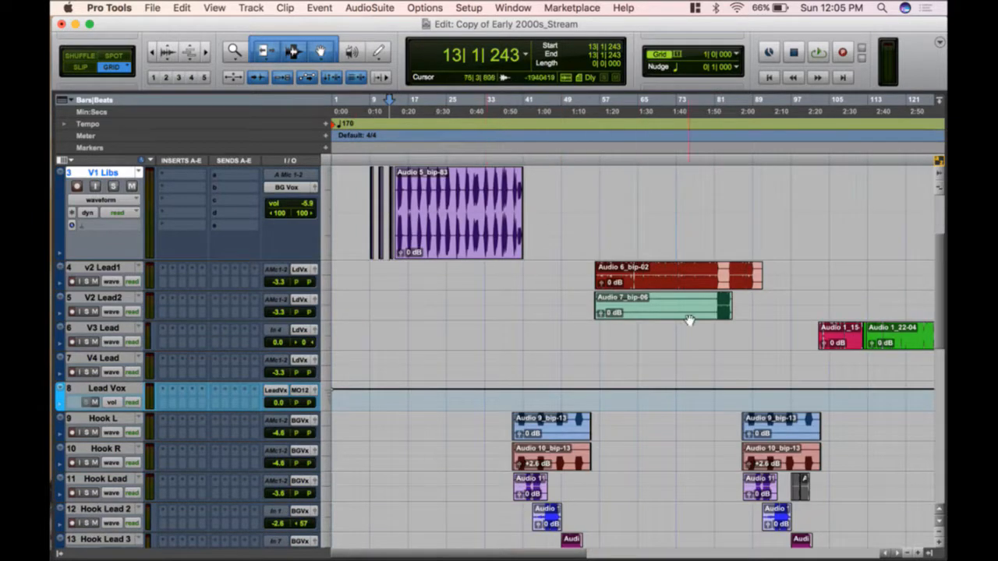
{"action": "key", "text": "r"}
{"action": "scroll", "coordinate": [547, 424], "scroll_direction": "down", "scroll_amount": 5}
{"action": "scroll", "coordinate": [547, 424], "scroll_direction": "up", "scroll_amount": 5}
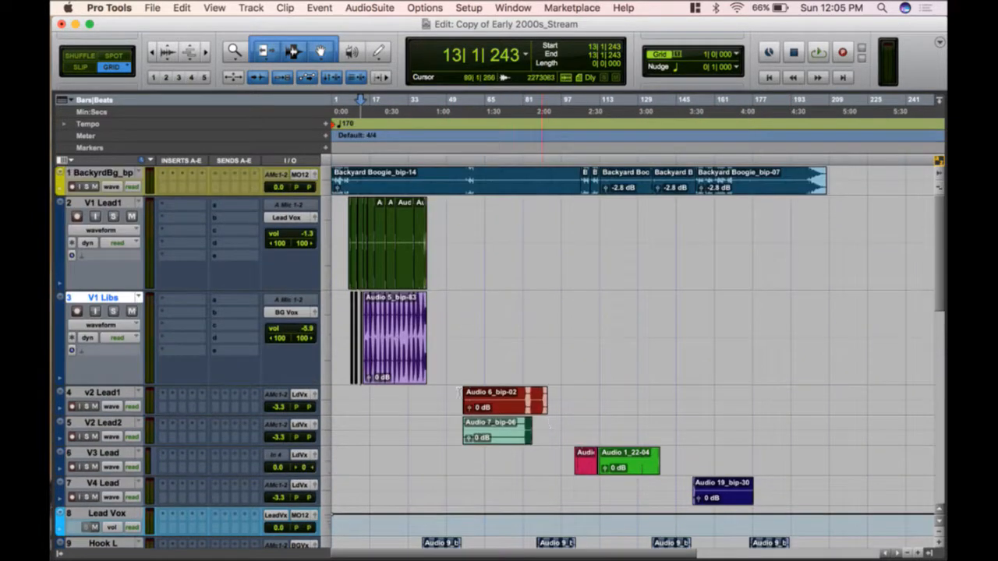
{"action": "left_click_drag", "start_coordinate": [101, 296], "coordinate": [125, 494]}
{"action": "scroll", "coordinate": [418, 304], "scroll_direction": "up", "scroll_amount": 15}
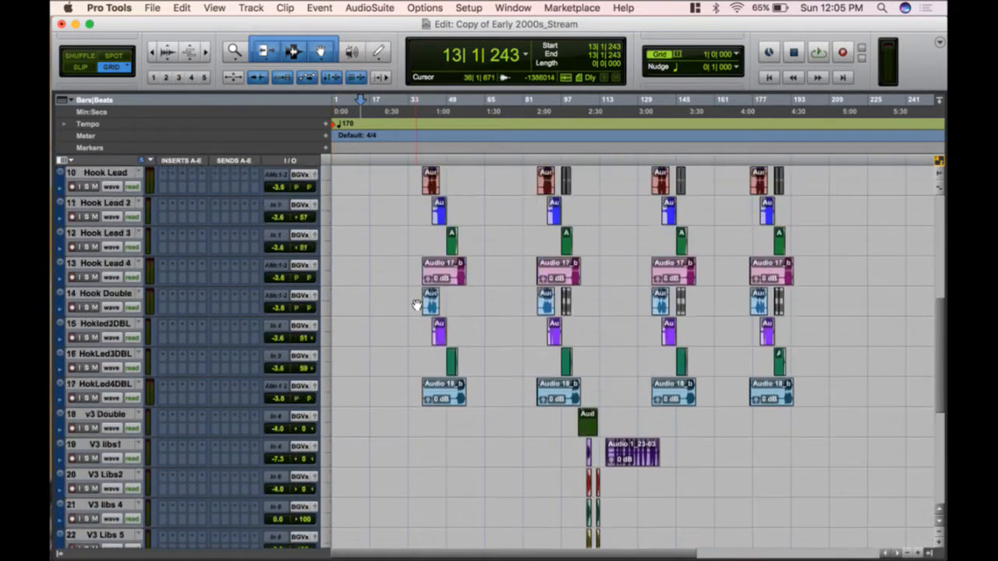
{"action": "left_click", "coordinate": [327, 236]}
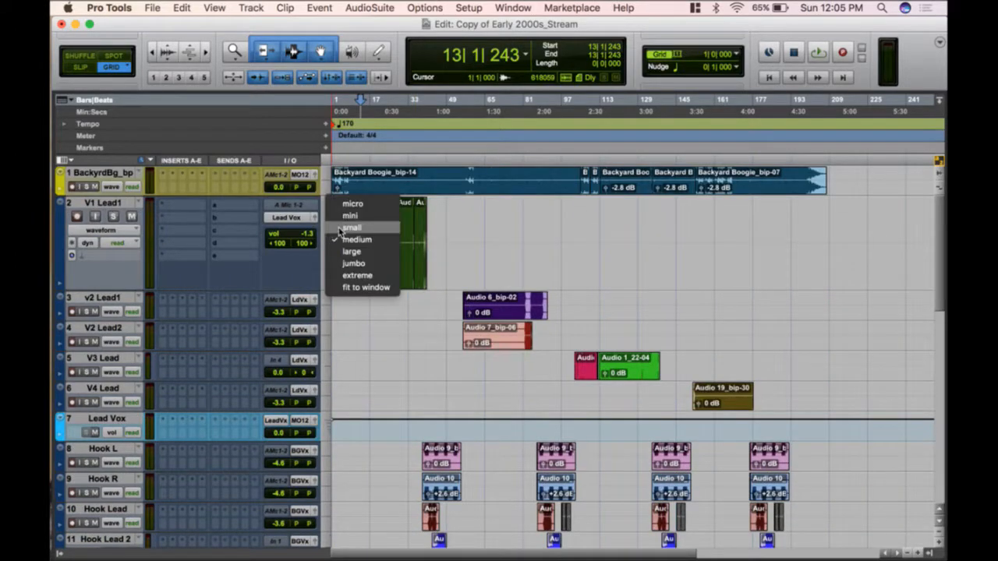
{"action": "left_click", "coordinate": [350, 225]}
- Look over the reordered tracks and their clips, from V1 Lead1 down to the ad-lib tracks above BG Vox
{"action": "key", "text": "super+bracketright"}
{"action": "key", "text": "super+bracketright"}
{"action": "key", "text": "super+bracketright"}
{"action": "key", "text": "super+bracketright"}
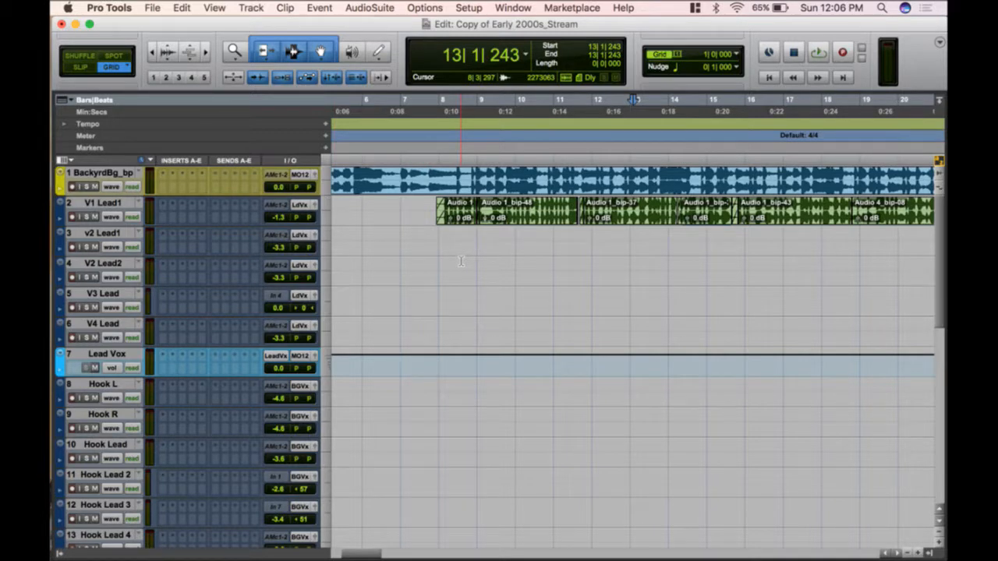
{"action": "key", "text": "super+bracketleft"}
{"action": "key", "text": "super+bracketleft"}
{"action": "key", "text": "super+bracketleft"}
{"action": "key", "text": "super+bracketleft"}
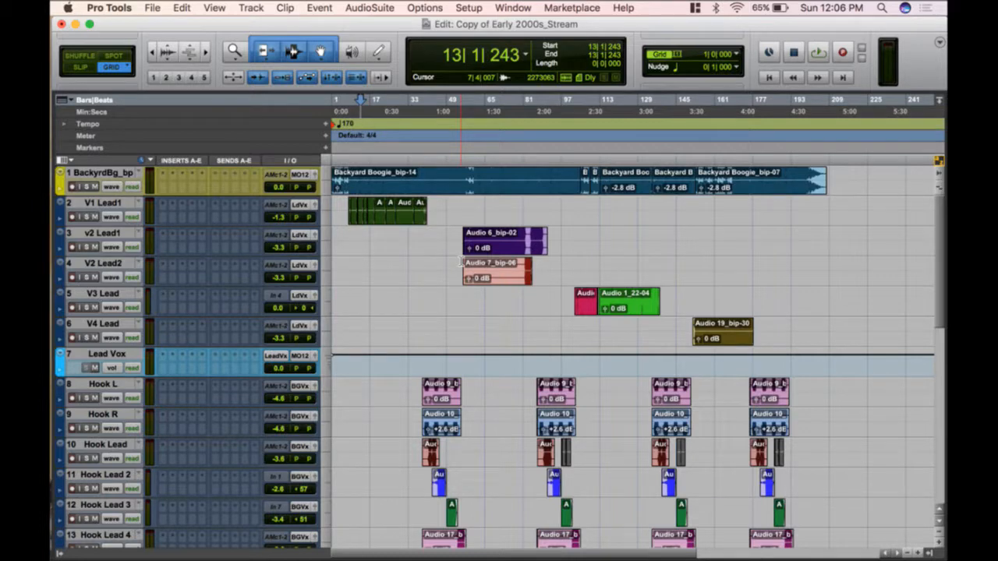
{"action": "key", "text": "super+bracketright"}
{"action": "key", "text": "super+bracketright"}
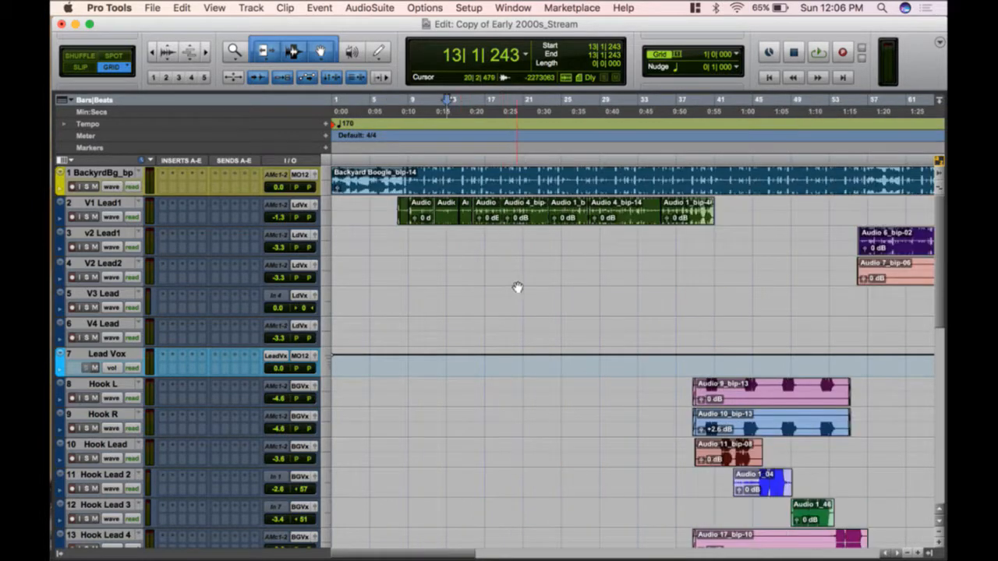
{"action": "scroll", "coordinate": [517, 287], "scroll_direction": "down", "scroll_amount": 10}
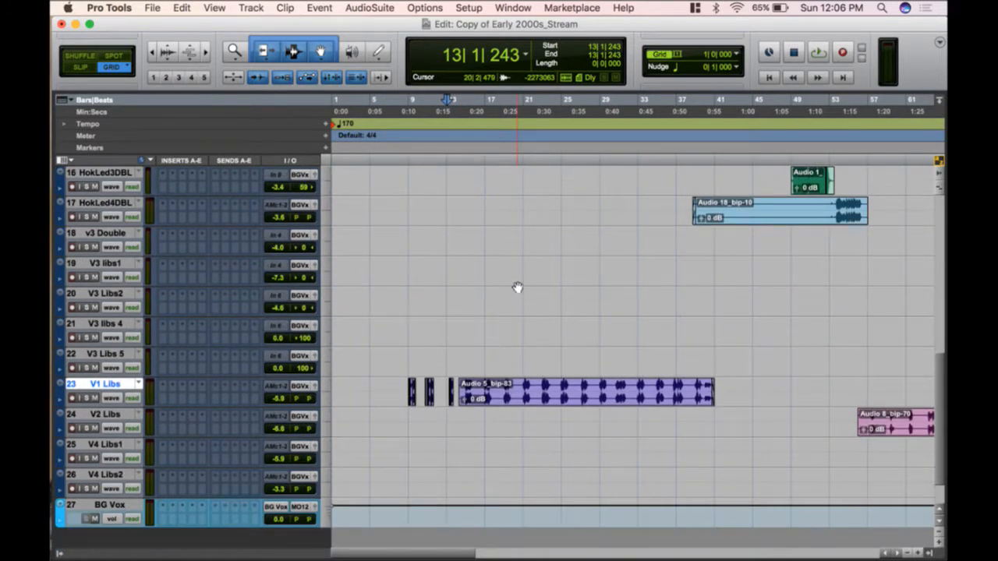
{"action": "key", "text": "super+bracketleft"}
{"action": "key", "text": "super+bracketleft"}
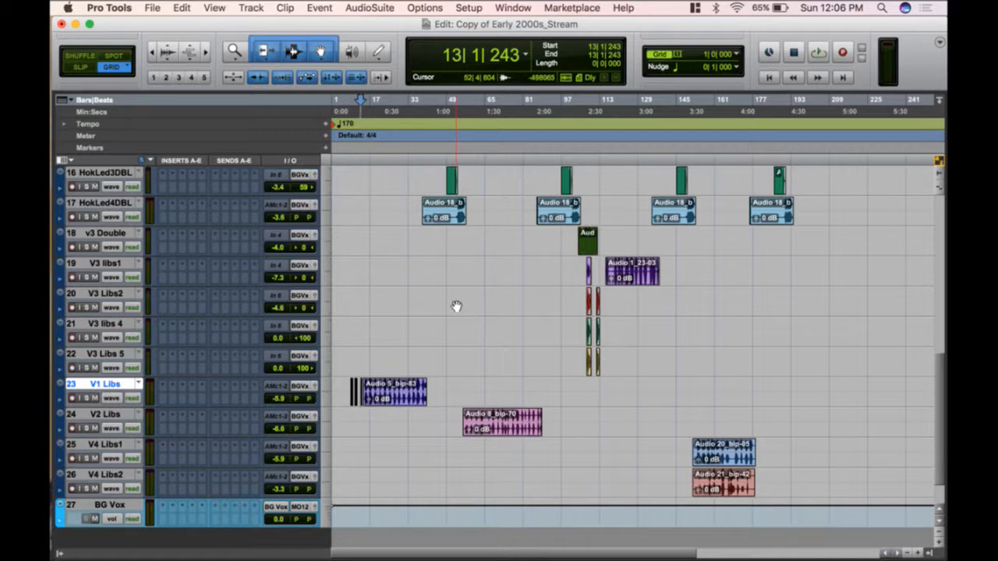
- Select the long unedited V1 Libs clip starting at 14|2|075 and increase the track's height to medium
{"action": "left_click", "coordinate": [404, 400]}
{"action": "key", "text": "super+bracketright"}
{"action": "key", "text": "super+bracketright"}
{"action": "key", "text": "super+bracketright"}
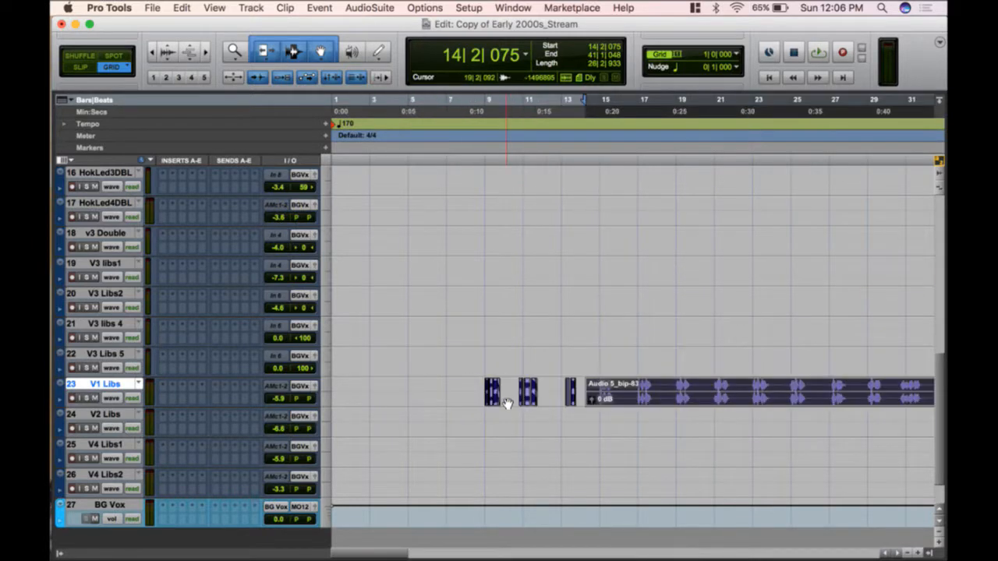
{"action": "key", "text": "super+bracketright"}
{"action": "scroll", "coordinate": [388, 417], "scroll_direction": "right", "scroll_amount": 6}
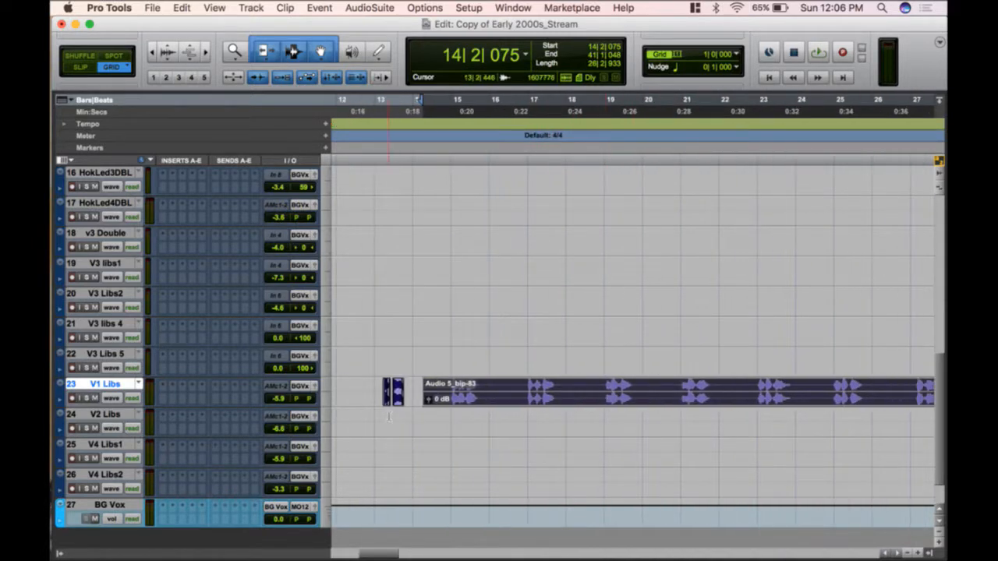
{"action": "key", "text": "ctrl+Up"}
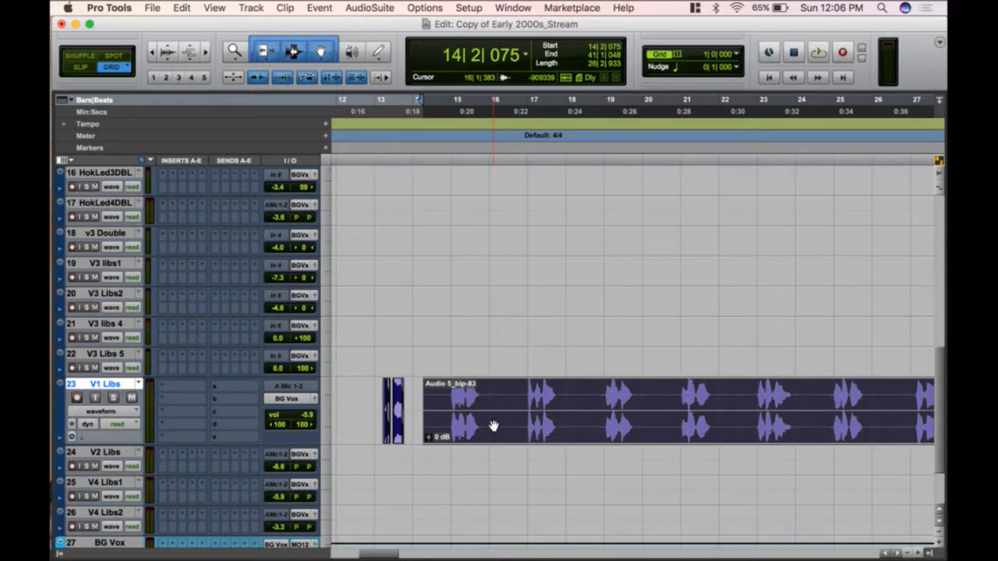
{"action": "key", "text": "super+u"}
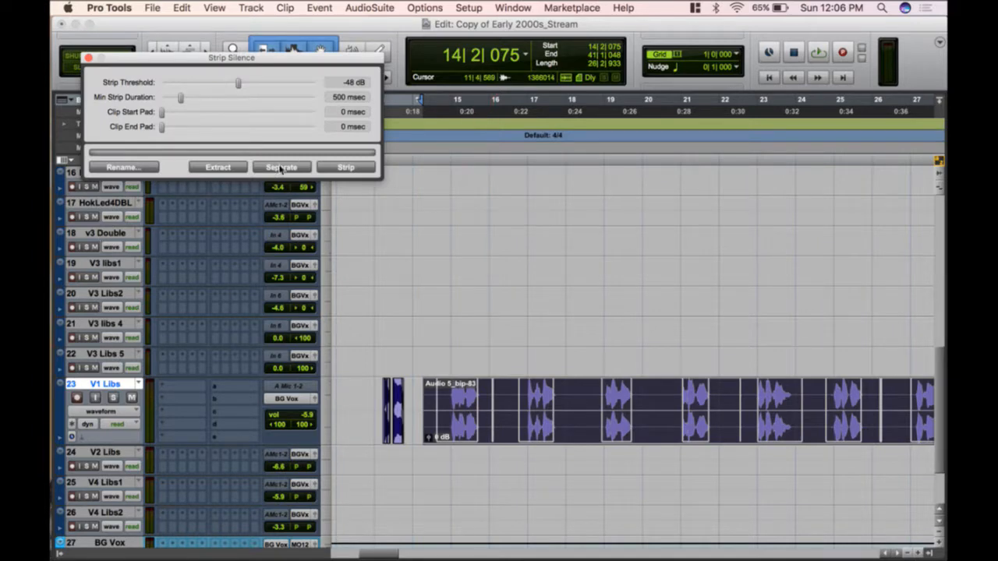
{"action": "left_click", "coordinate": [88, 58]}
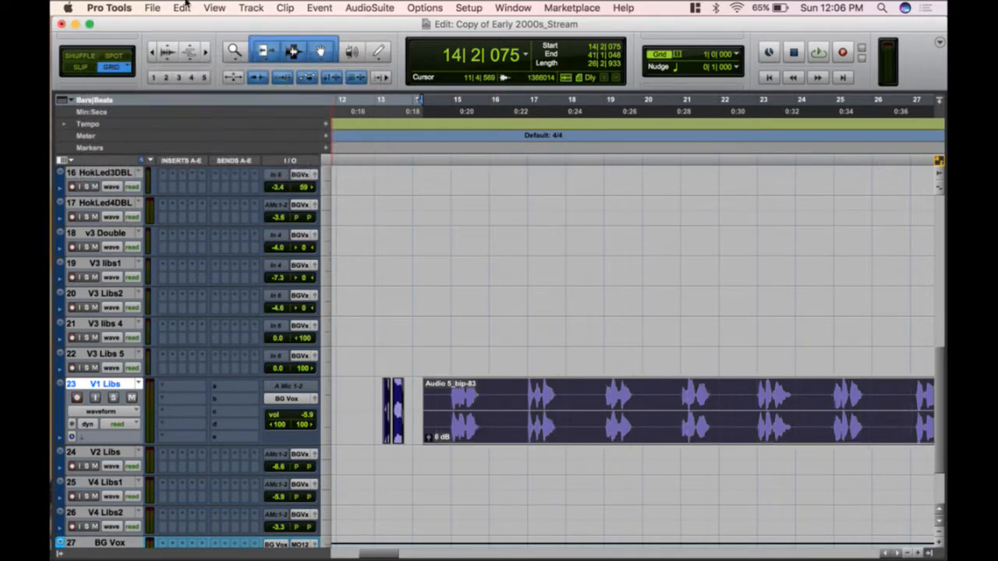
{"action": "left_click", "coordinate": [214, 8]}
{"action": "mouse_move", "coordinate": [181, 8]}
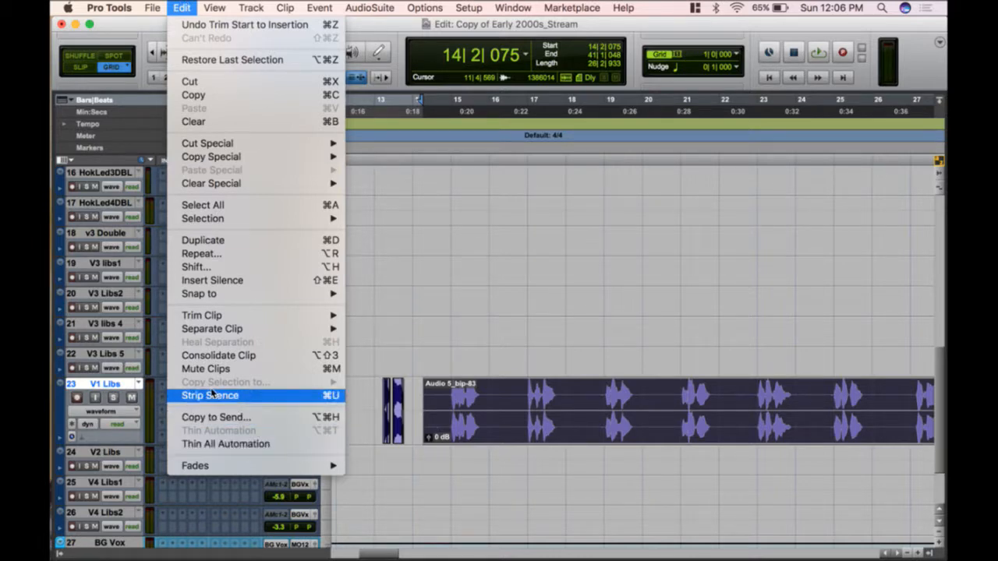
{"action": "left_click", "coordinate": [470, 337]}
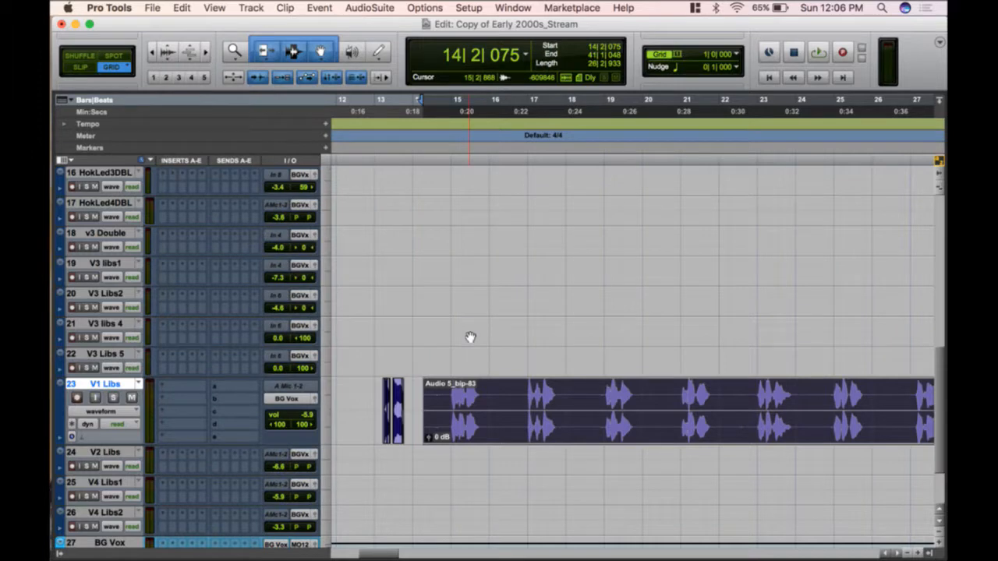
- Set Strip Silence for the selected clip to -34 dB threshold, 128 msec minimum duration, 53 msec start pad and 88 msec end pad
{"action": "key", "text": "super+u"}
{"action": "key", "text": "super+bracketright"}
{"action": "key", "text": "super+bracketright"}
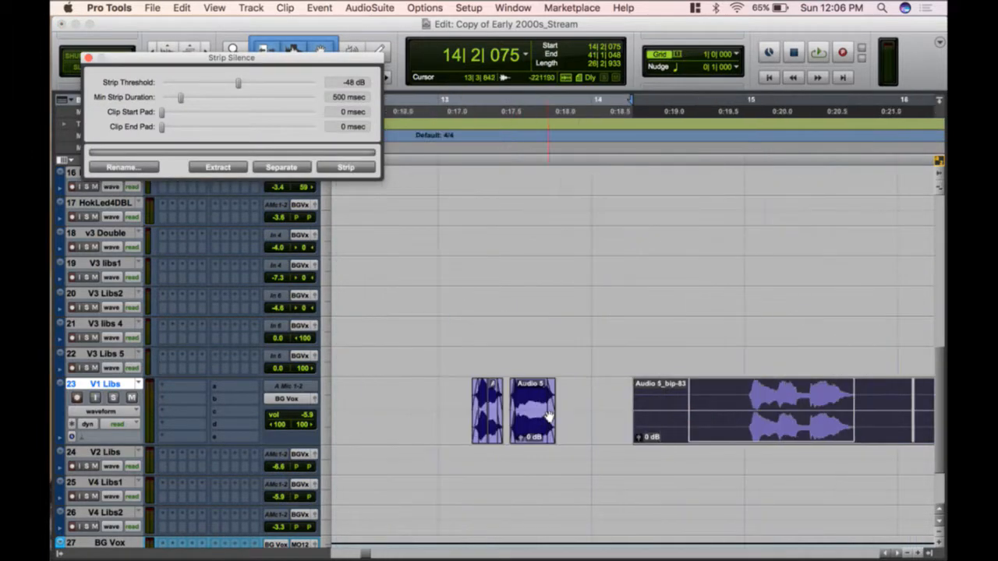
{"action": "scroll", "coordinate": [550, 417], "scroll_direction": "right", "scroll_amount": 5}
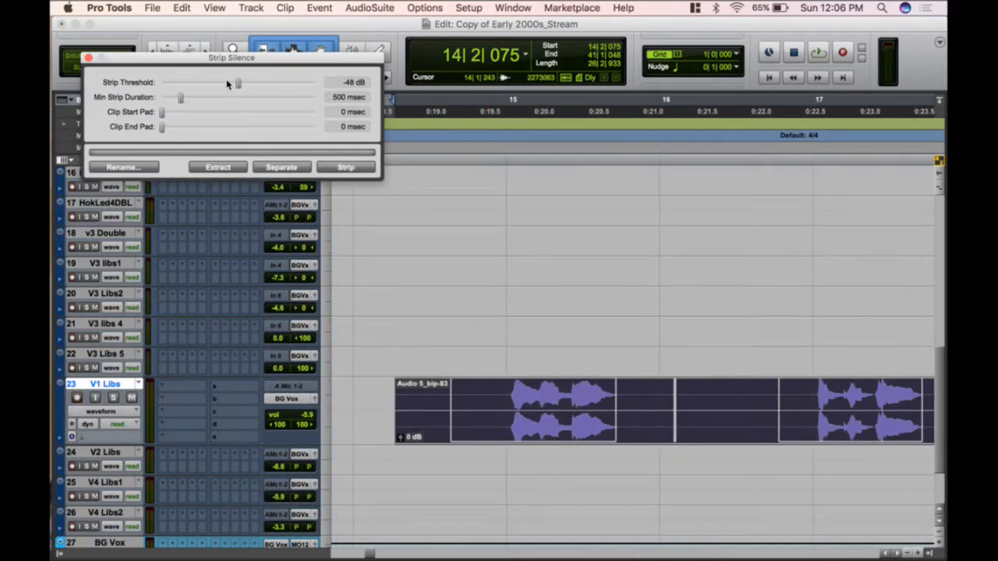
{"action": "left_click_drag", "start_coordinate": [228, 59], "coordinate": [422, 196]}
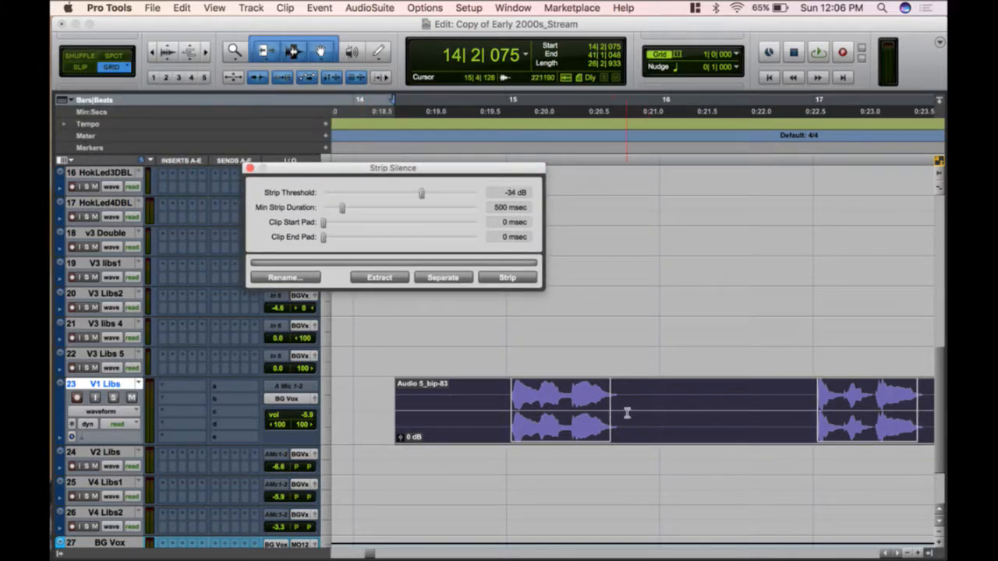
{"action": "scroll", "coordinate": [626, 413], "scroll_direction": "up", "scroll_amount": 3}
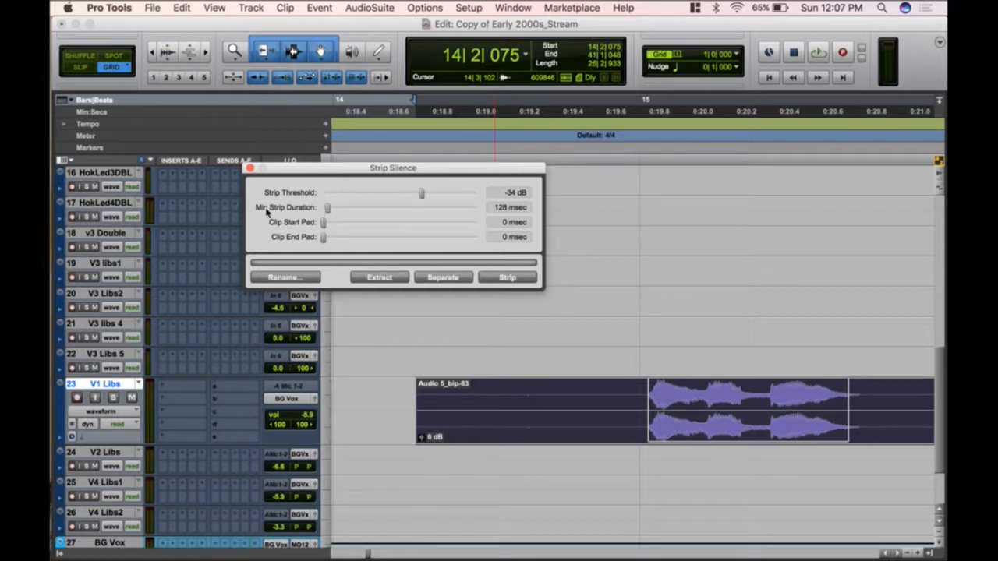
{"action": "left_click_drag", "start_coordinate": [323, 224], "coordinate": [328, 239]}
{"action": "scroll", "coordinate": [661, 364], "scroll_direction": "right", "scroll_amount": 5}
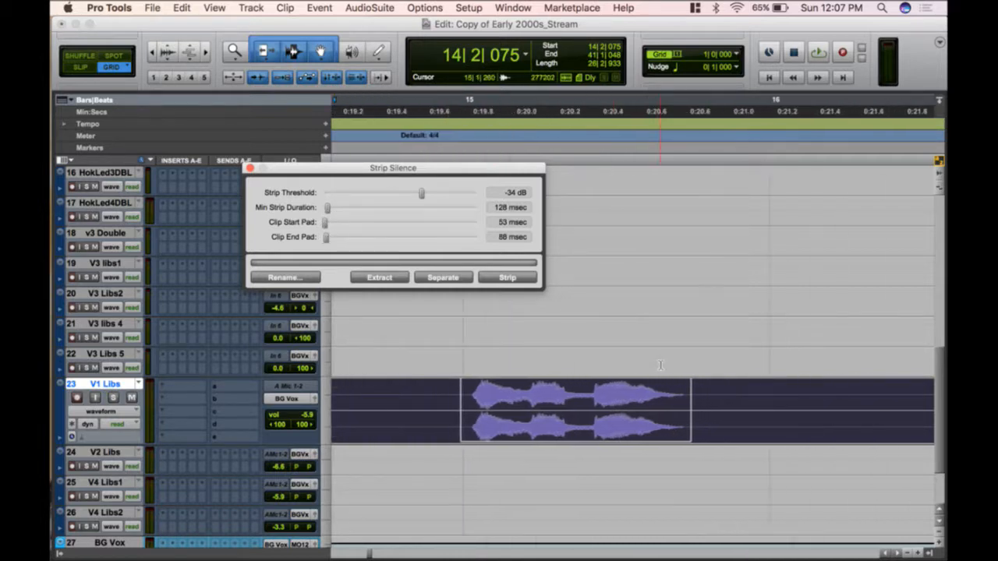
- Try both the Strip and the Separate operation of Strip Silence on the selected V1 Libs clip, undoing each result
{"action": "left_click", "coordinate": [507, 277]}
{"action": "key", "text": "r"}
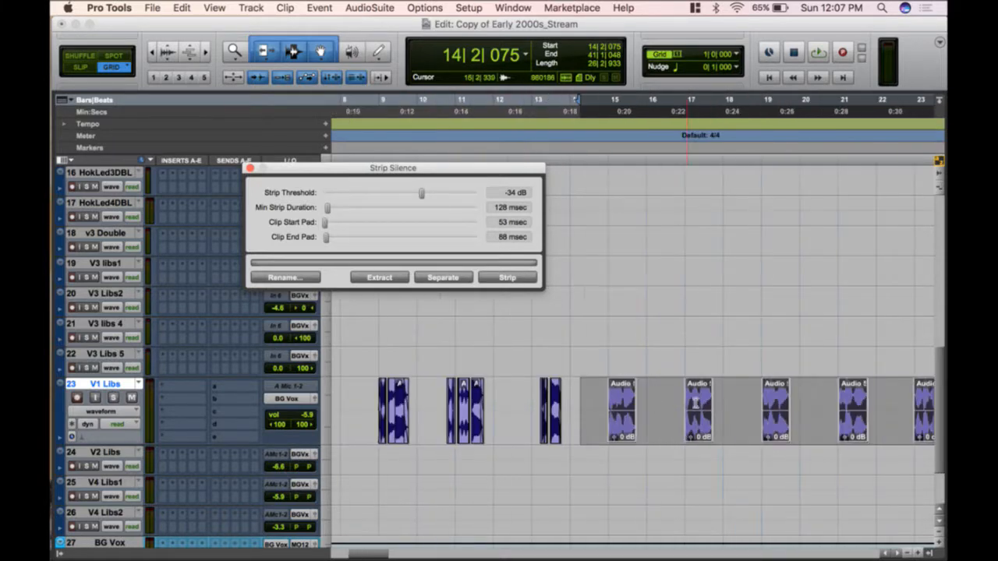
{"action": "key", "text": "t"}
{"action": "key", "text": "t"}
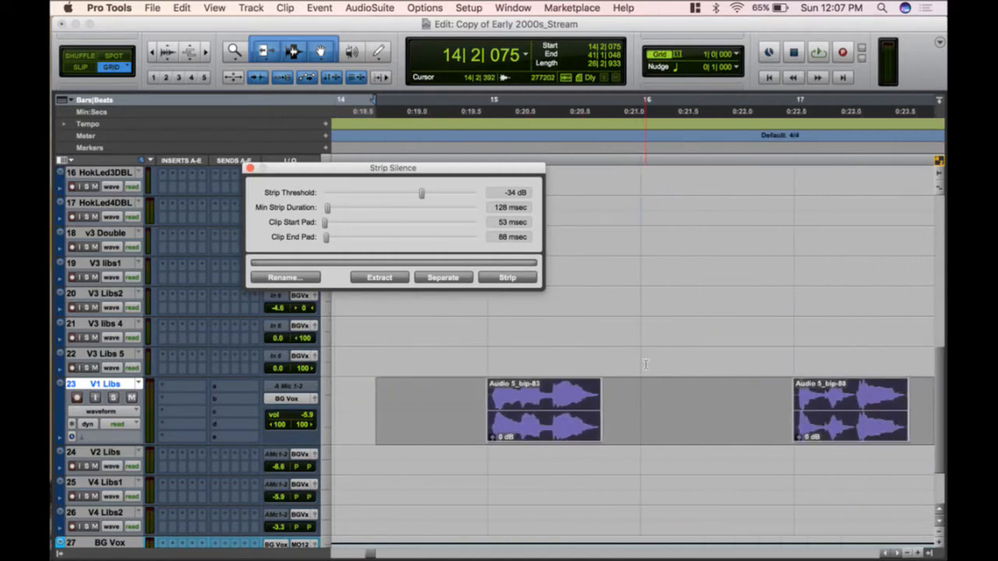
{"action": "key", "text": "super+z"}
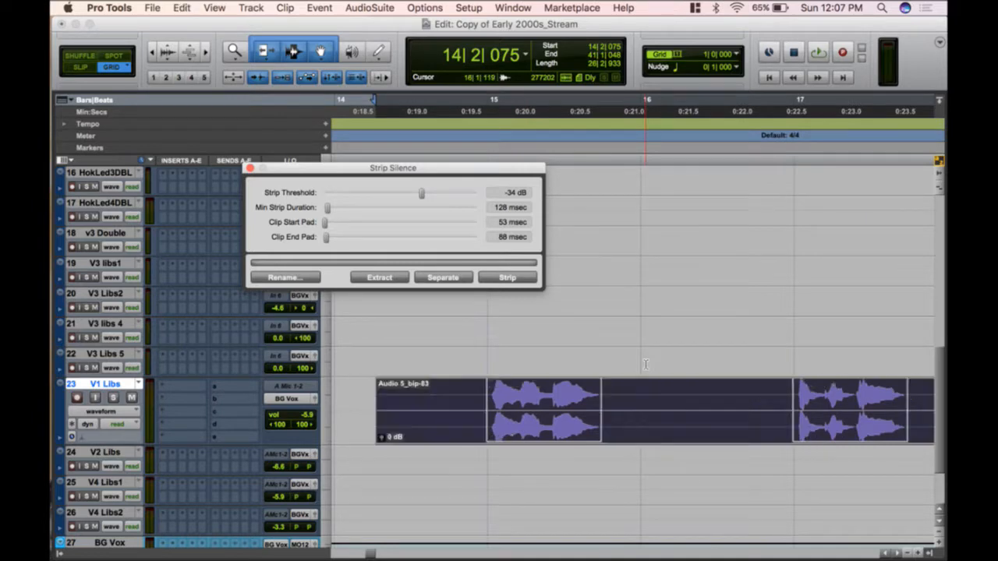
{"action": "left_click", "coordinate": [443, 277]}
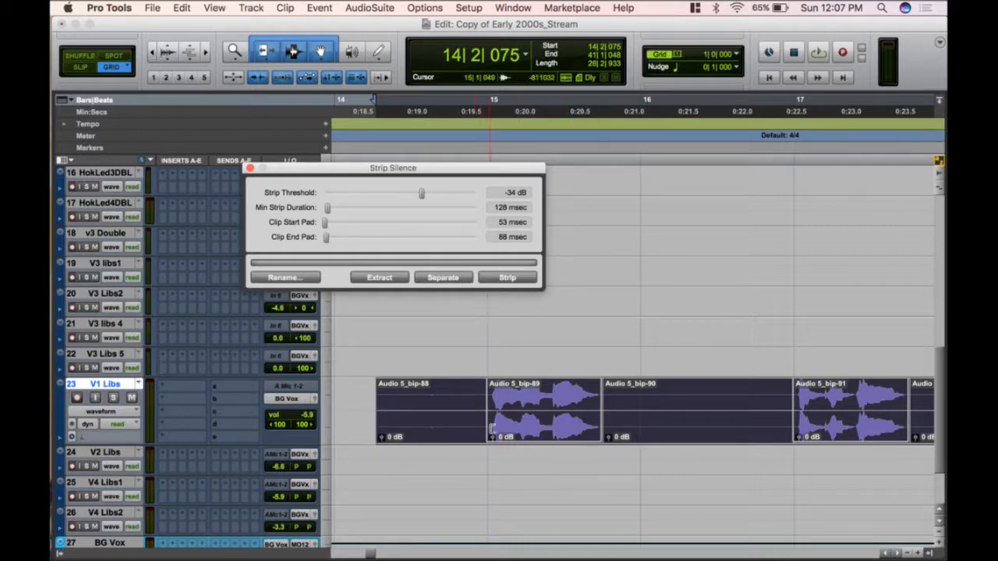
{"action": "key", "text": "super+z"}
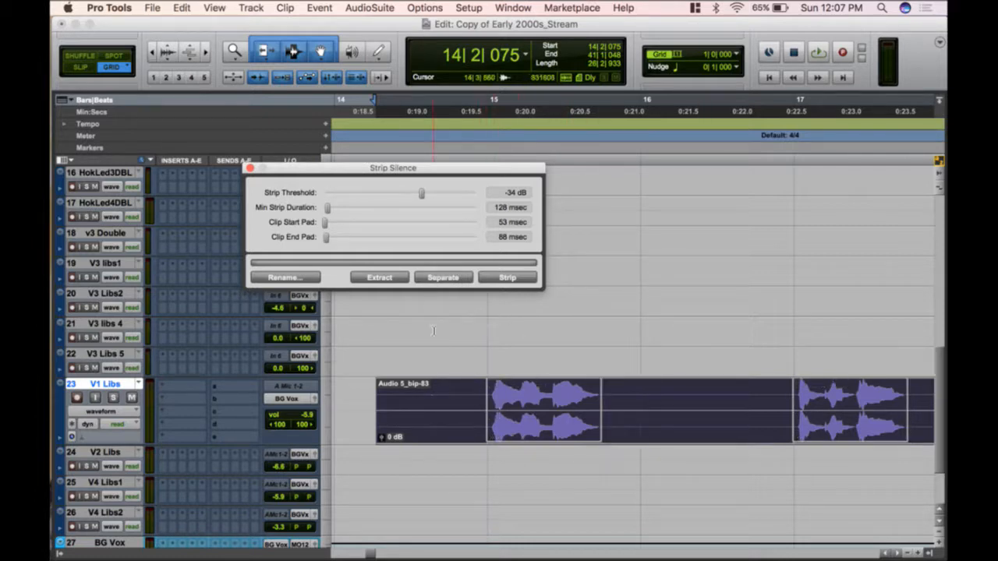
- Try Strip Silence's Extract on the selected V1 Libs clip, undo it, and strip the clip's silences instead
{"action": "left_click", "coordinate": [395, 278]}
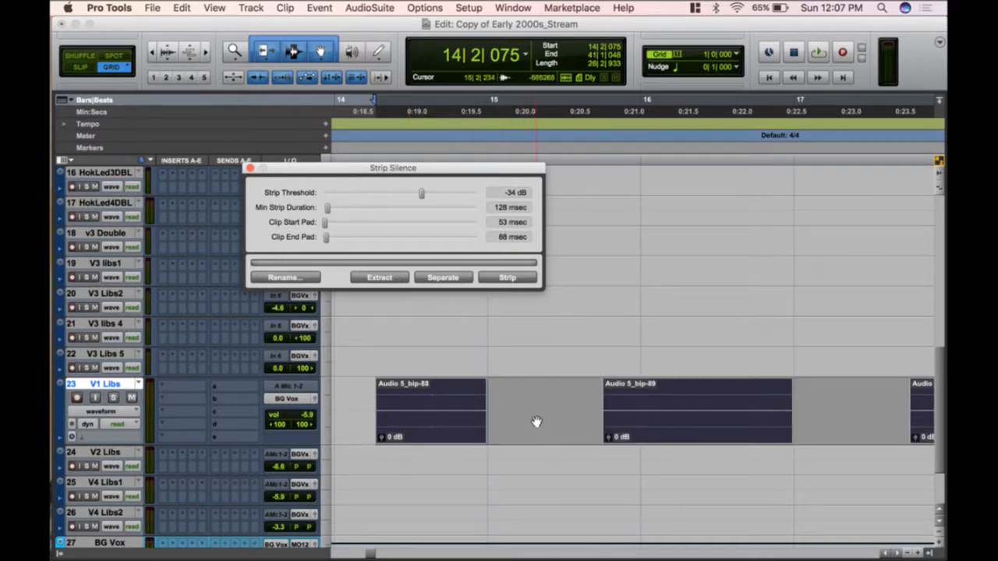
{"action": "key", "text": "super+z"}
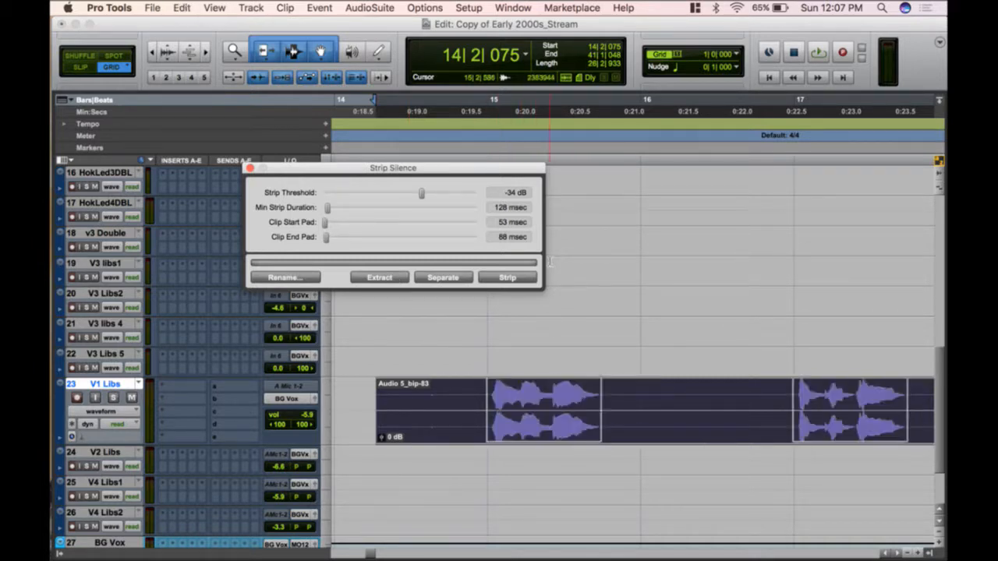
{"action": "left_click", "coordinate": [507, 277]}
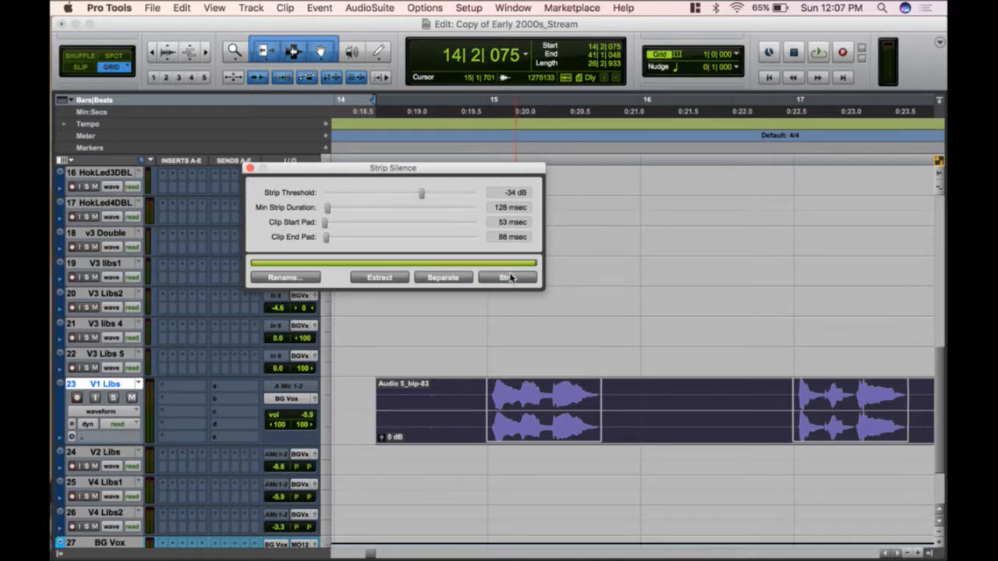
{"action": "left_click", "coordinate": [250, 169]}
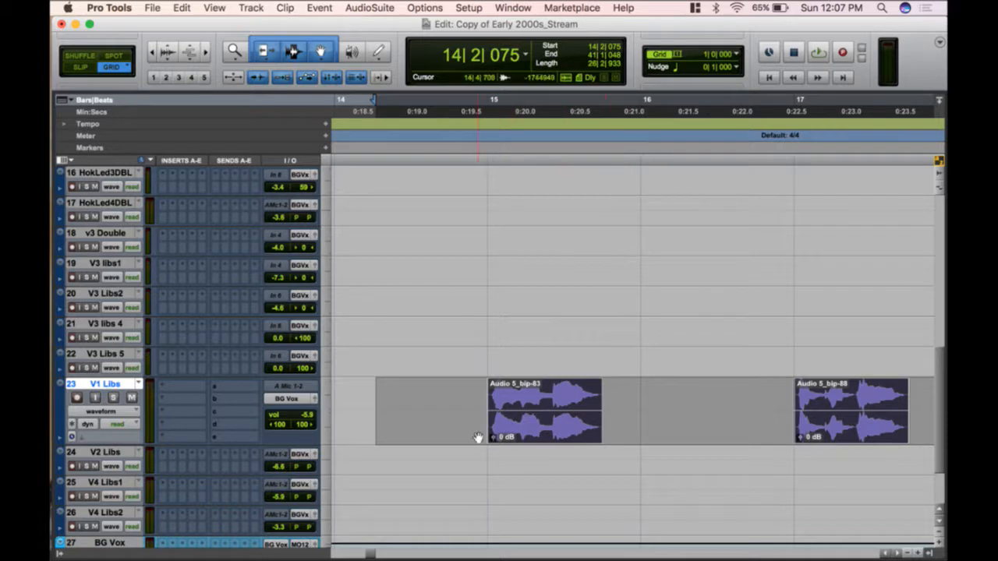
- Add short fade-ins and fade-outs to the stripped V1 Libs clips, check a clip's edges, and clear the selection
{"action": "key", "text": "super+bracketright"}
{"action": "key", "text": "super+bracketright"}
{"action": "key", "text": "super+bracketright"}
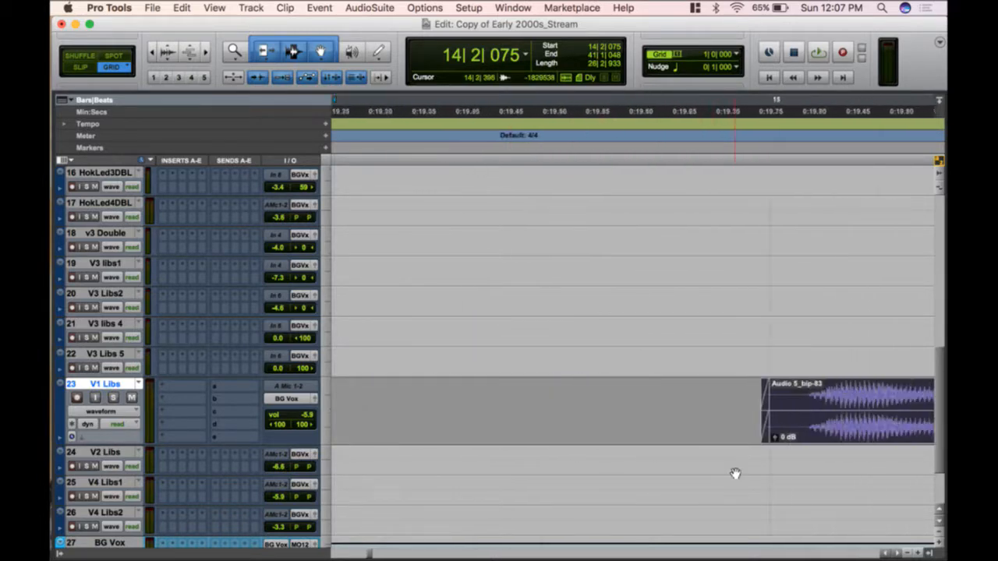
{"action": "key", "text": "super+bracketright"}
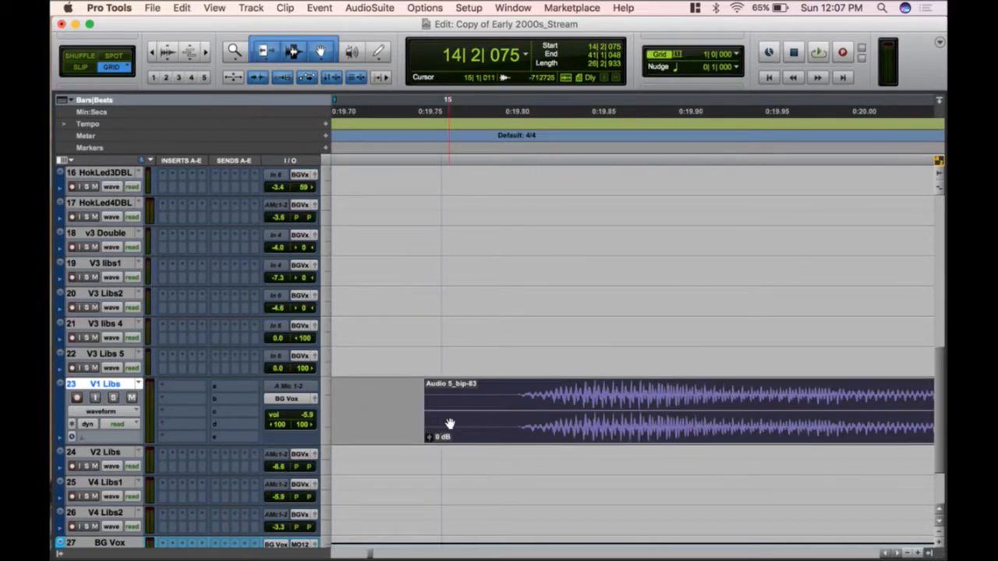
{"action": "key", "text": "d"}
{"action": "key", "text": "super+bracketleft"}
{"action": "key", "text": "super+bracketleft"}
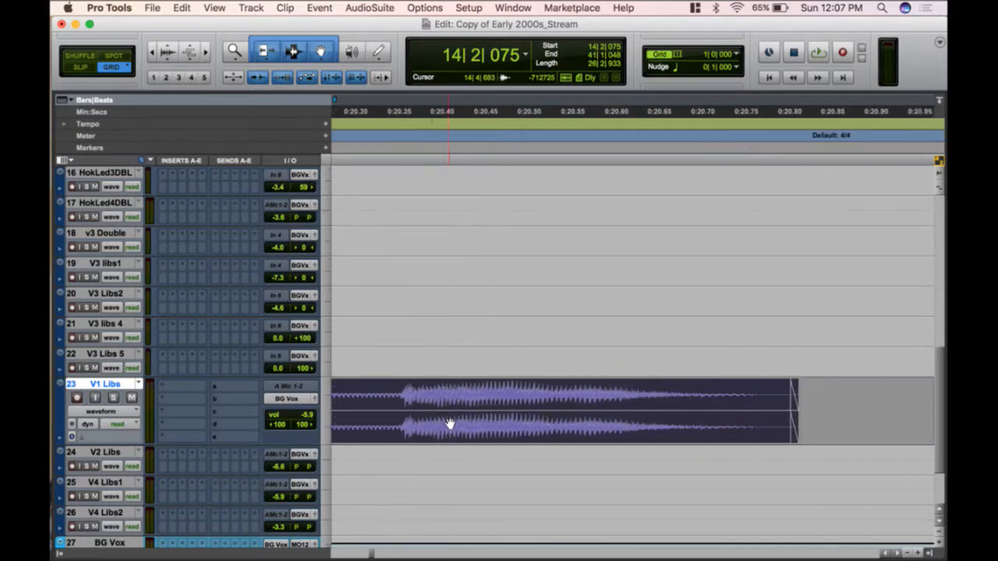
{"action": "key", "text": "super+bracketleft"}
{"action": "left_click", "coordinate": [501, 181]}
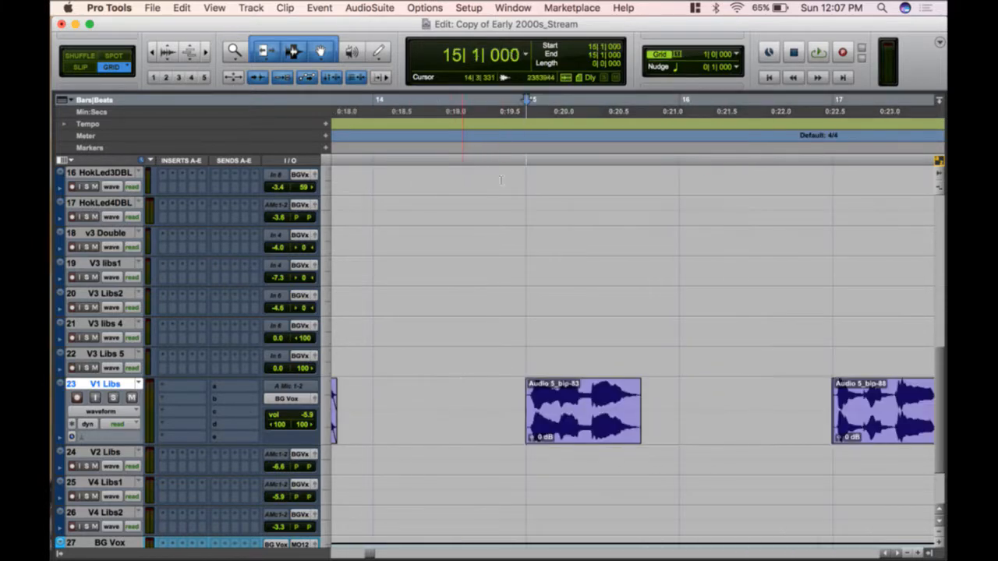
- Review the default Fade In and Fade Out settings in the Editing preferences and cancel out of them
{"action": "left_click", "coordinate": [468, 8]}
{"action": "left_click", "coordinate": [528, 226]}
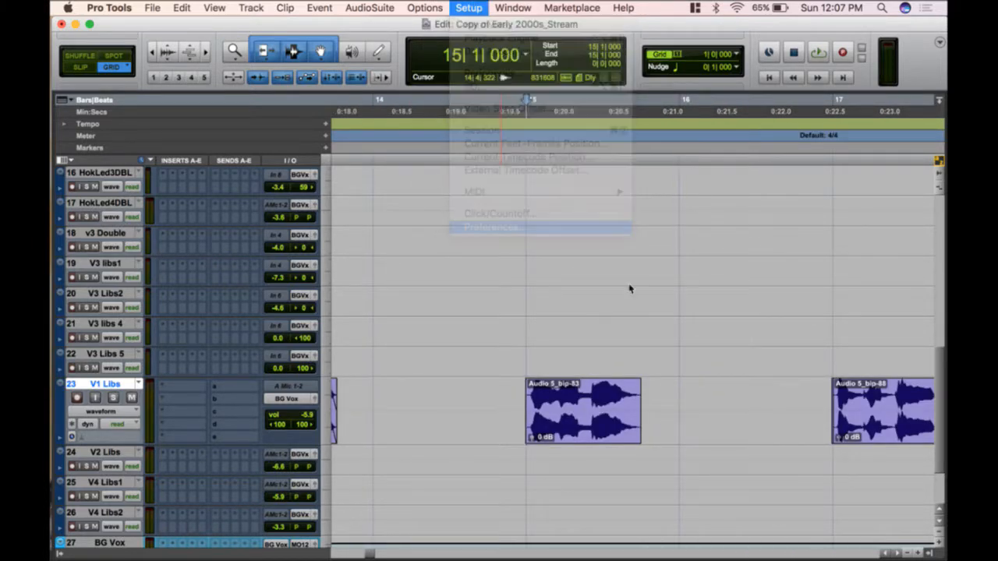
{"action": "left_click", "coordinate": [374, 65]}
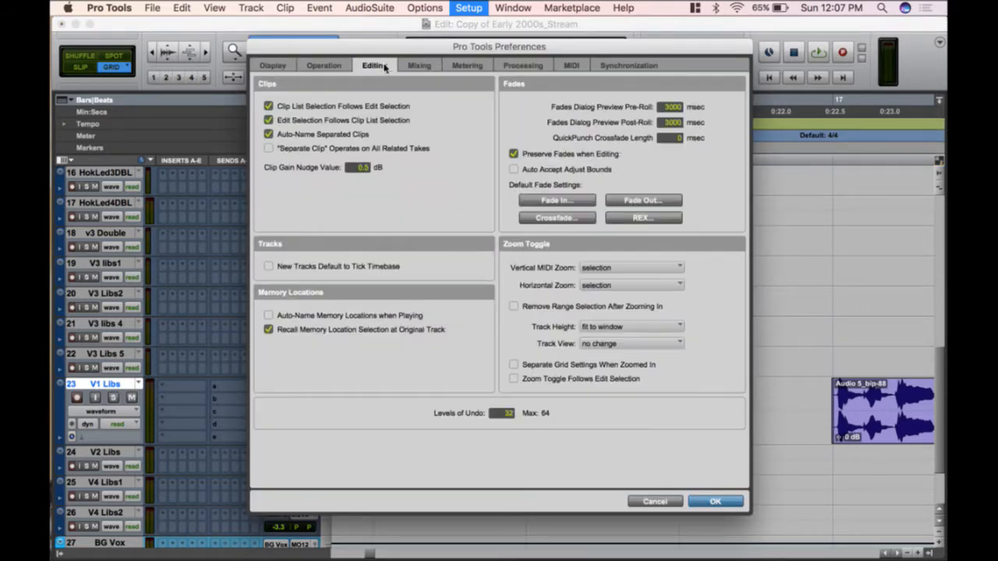
{"action": "left_click", "coordinate": [581, 200]}
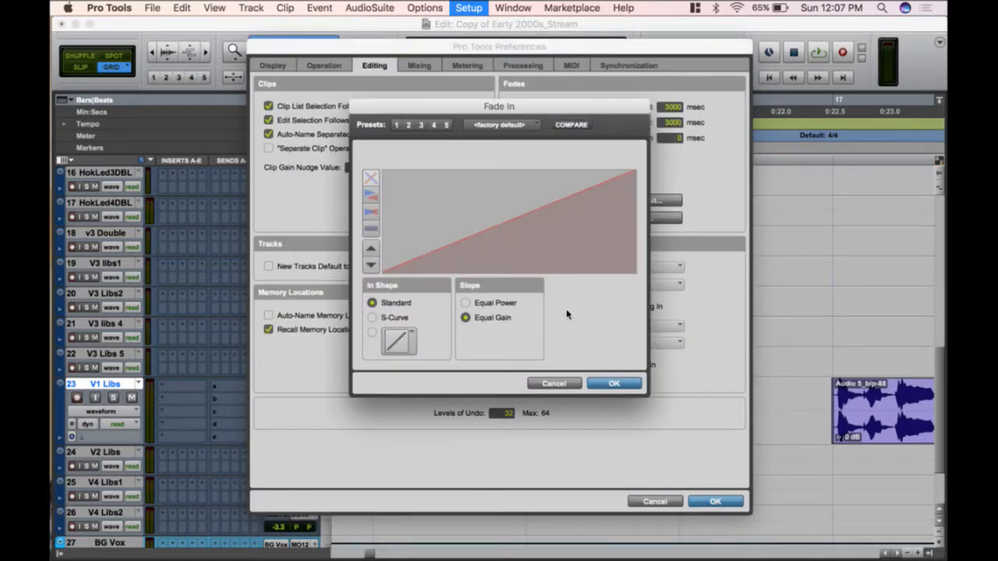
{"action": "left_click", "coordinate": [554, 384]}
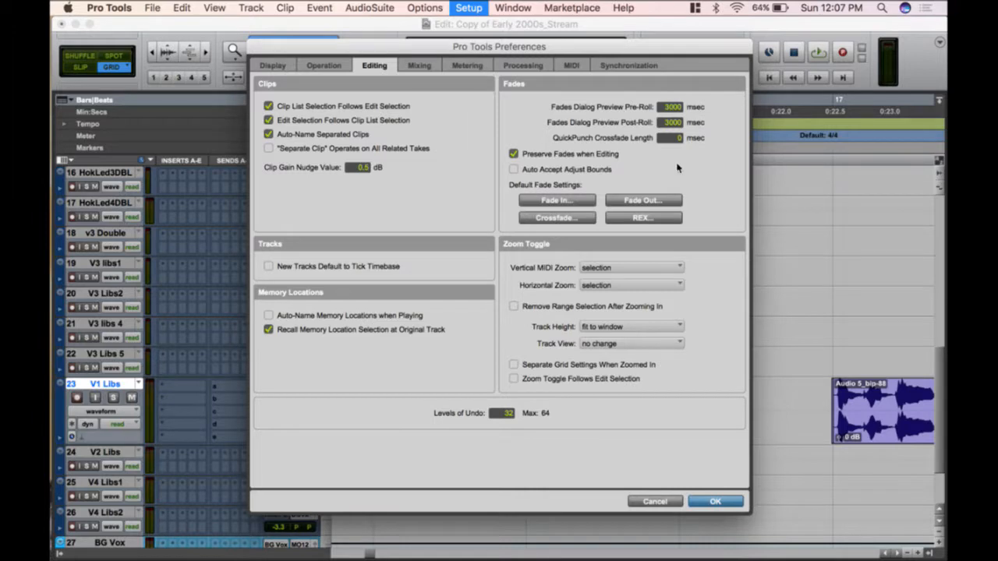
{"action": "left_click", "coordinate": [654, 202]}
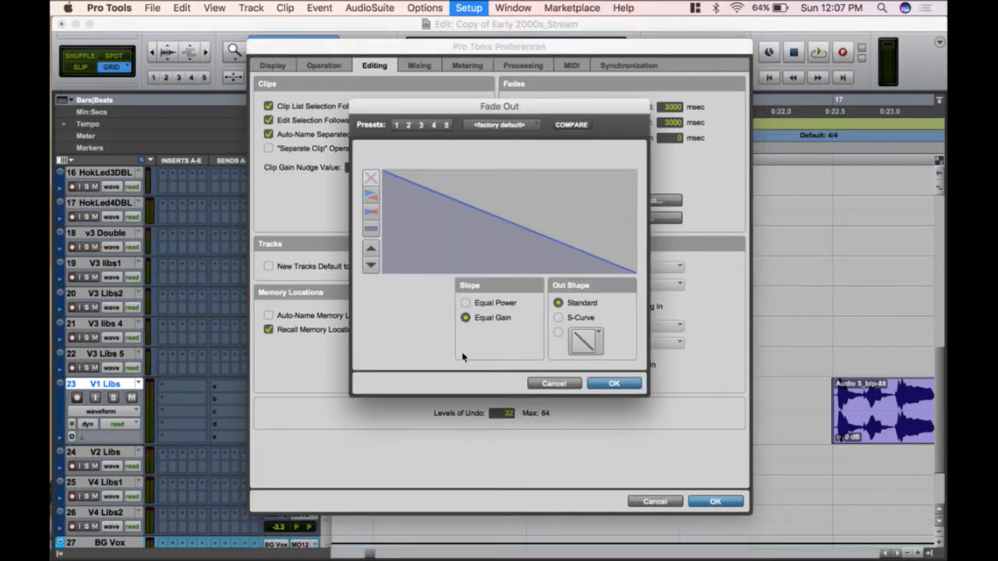
{"action": "left_click", "coordinate": [554, 383]}
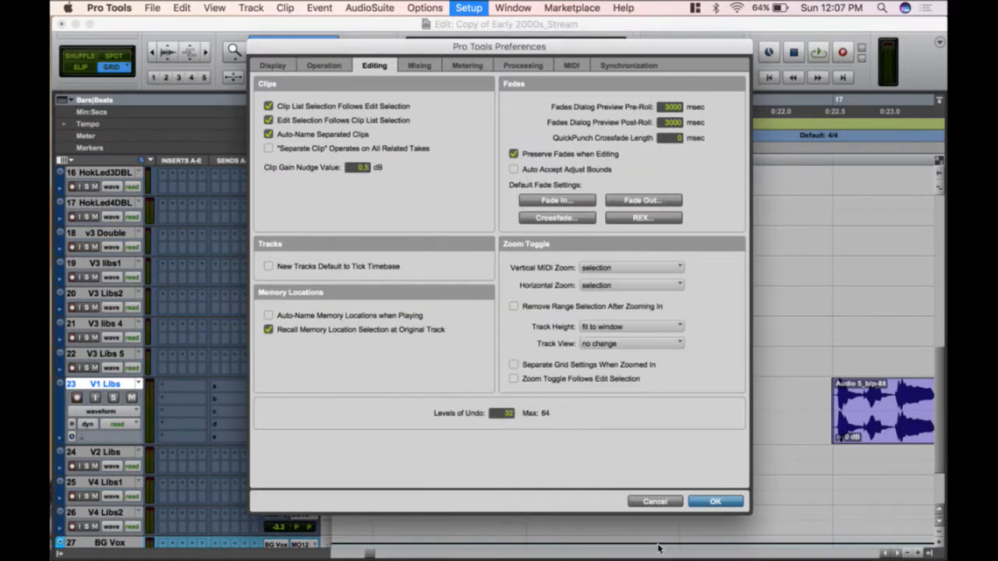
{"action": "left_click", "coordinate": [655, 502]}
- Strip the silences from the V2 Libs clip starting at 55|4|872 with the current Strip Silence settings
{"action": "scroll", "coordinate": [546, 421], "scroll_direction": "down", "scroll_amount": 6}
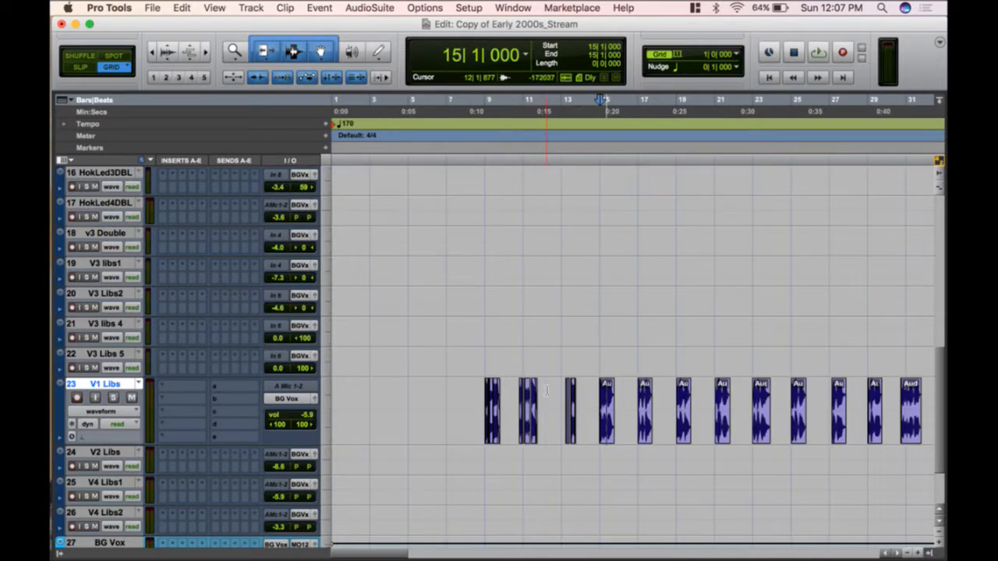
{"action": "scroll", "coordinate": [624, 374], "scroll_direction": "right", "scroll_amount": 10}
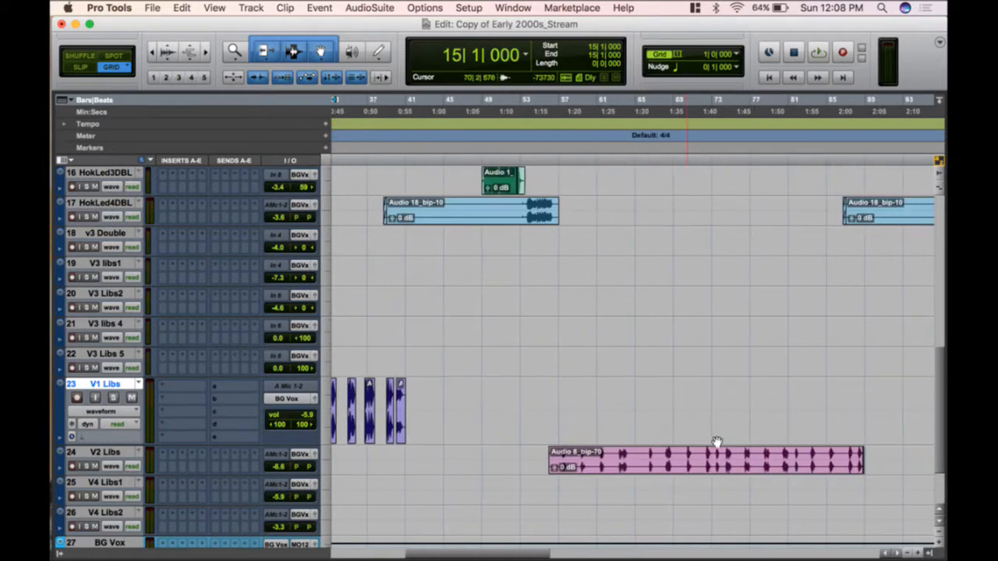
{"action": "left_click", "coordinate": [722, 469]}
{"action": "key", "text": "super+u"}
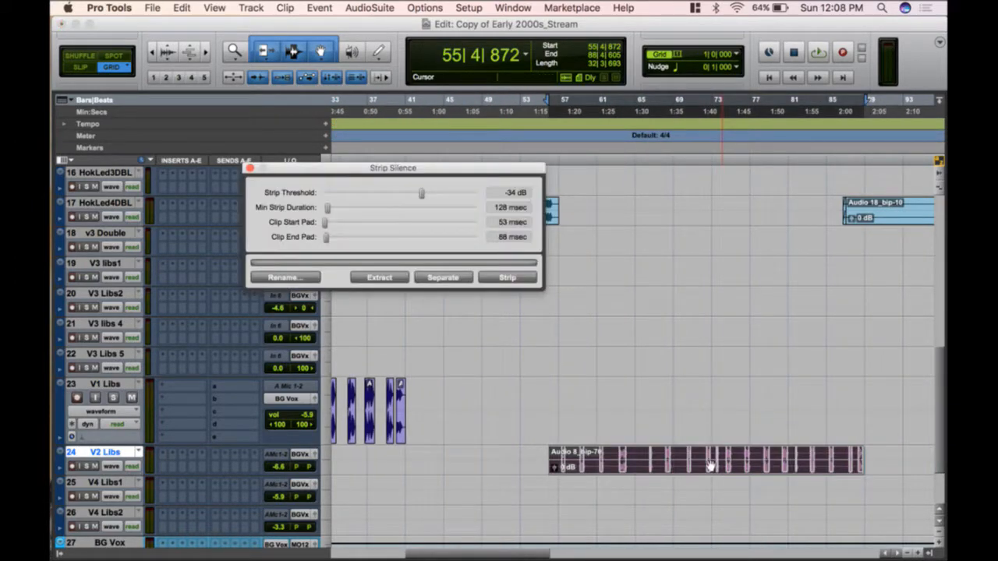
{"action": "left_click", "coordinate": [533, 279]}
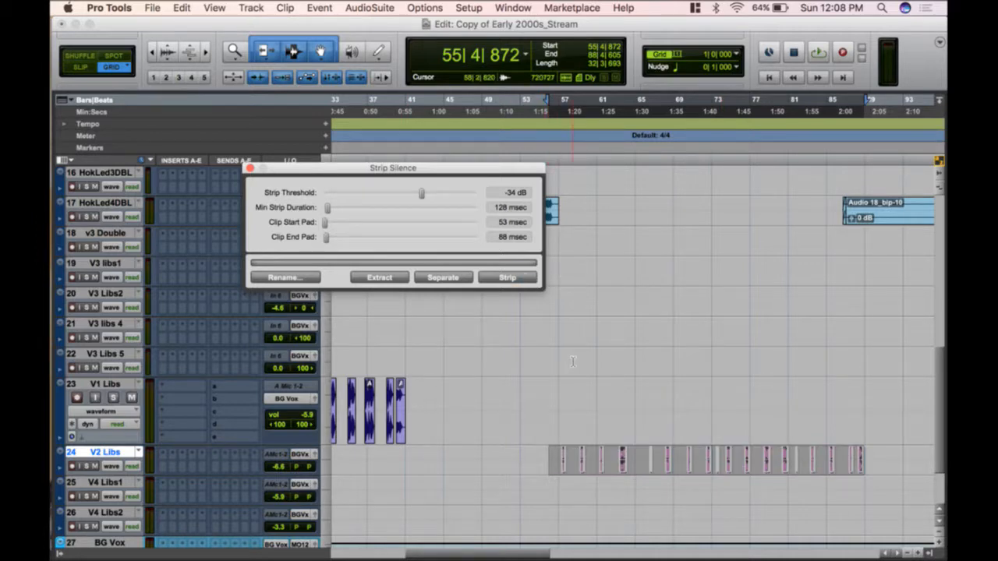
- Strip the silences from the long V3 libs1 clip starting at 115|2|628 and close Strip Silence
{"action": "scroll", "coordinate": [572, 361], "scroll_direction": "right", "scroll_amount": 14}
{"action": "scroll", "coordinate": [572, 361], "scroll_direction": "down", "scroll_amount": 1}
{"action": "left_click", "coordinate": [590, 248]}
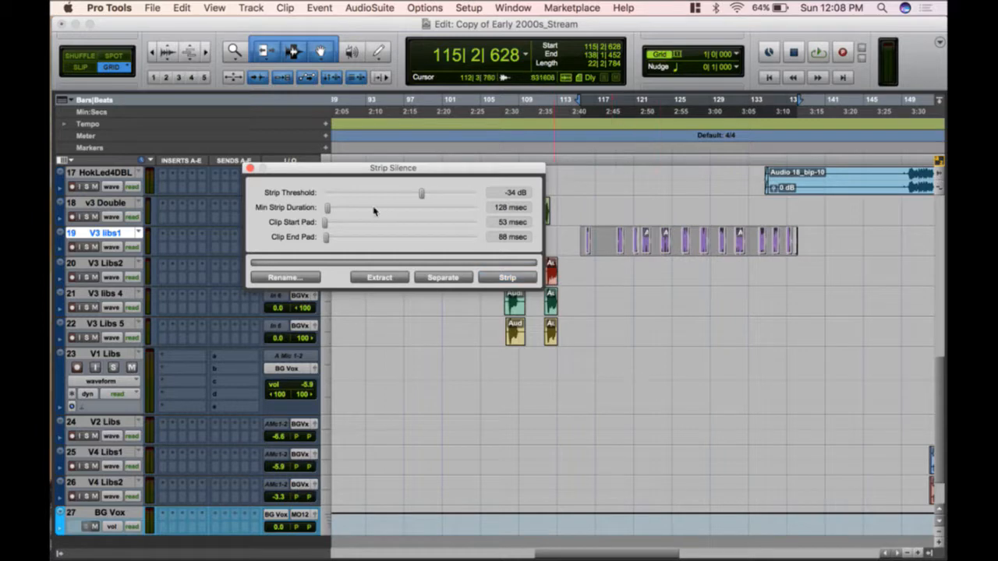
{"action": "left_click", "coordinate": [249, 167]}
- Set the height of all tracks, including V1 Libs, to small
{"action": "scroll", "coordinate": [590, 343], "scroll_direction": "left", "scroll_amount": 15}
{"action": "scroll", "coordinate": [589, 342], "scroll_direction": "up", "scroll_amount": 2}
{"action": "scroll", "coordinate": [590, 342], "scroll_direction": "down", "scroll_amount": 2}
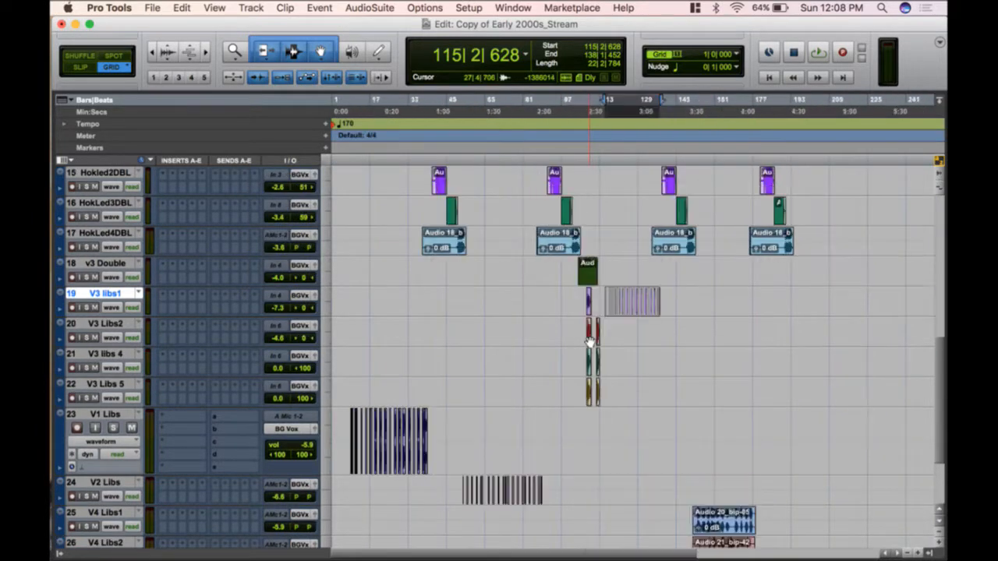
{"action": "scroll", "coordinate": [589, 342], "scroll_direction": "up", "scroll_amount": 10}
{"action": "left_click", "coordinate": [328, 248]}
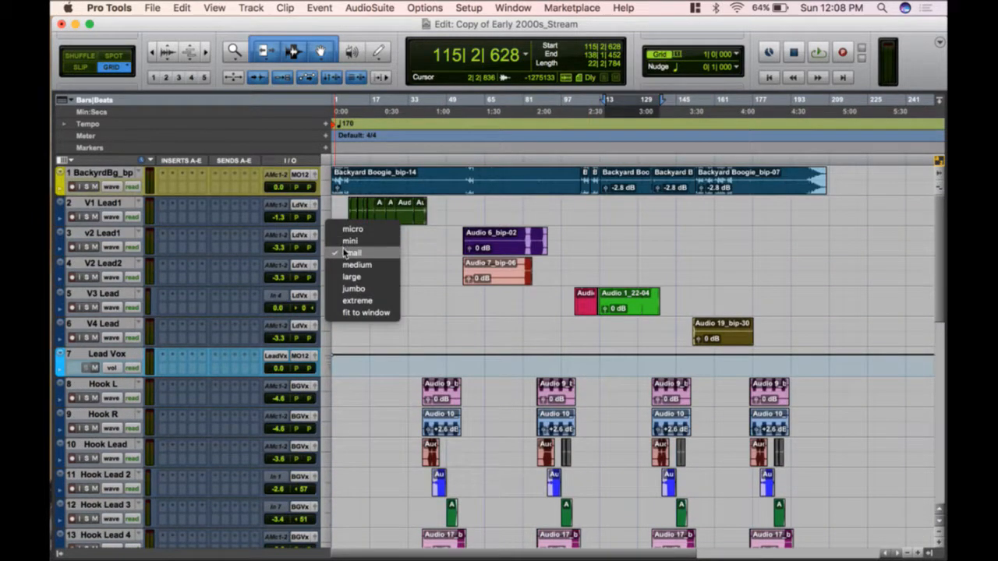
{"action": "left_click", "coordinate": [343, 251]}
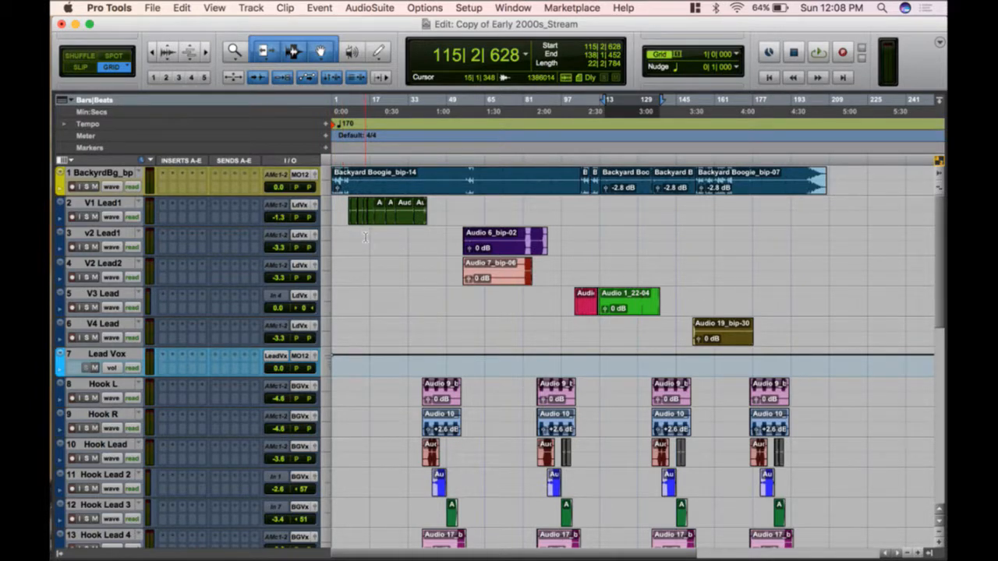
- Place the playback cursor at 12|3|367 on V1 Libs, in the gap between the stripped clips
{"action": "left_click", "coordinate": [364, 238]}
{"action": "key", "text": "super+bracketright"}
{"action": "key", "text": "super+bracketright"}
{"action": "scroll", "coordinate": [553, 553], "scroll_direction": "down", "scroll_amount": 6}
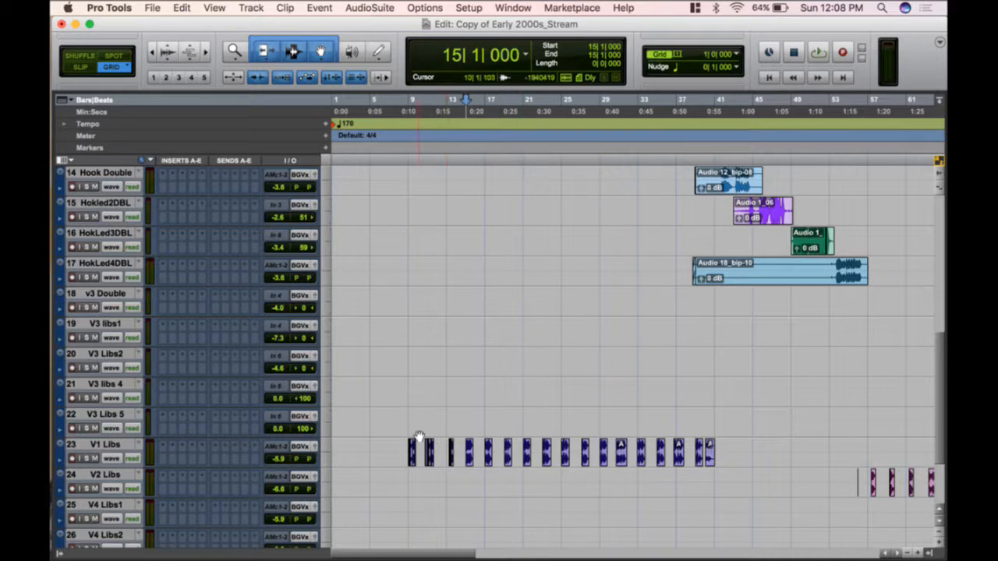
{"action": "left_click", "coordinate": [442, 447]}
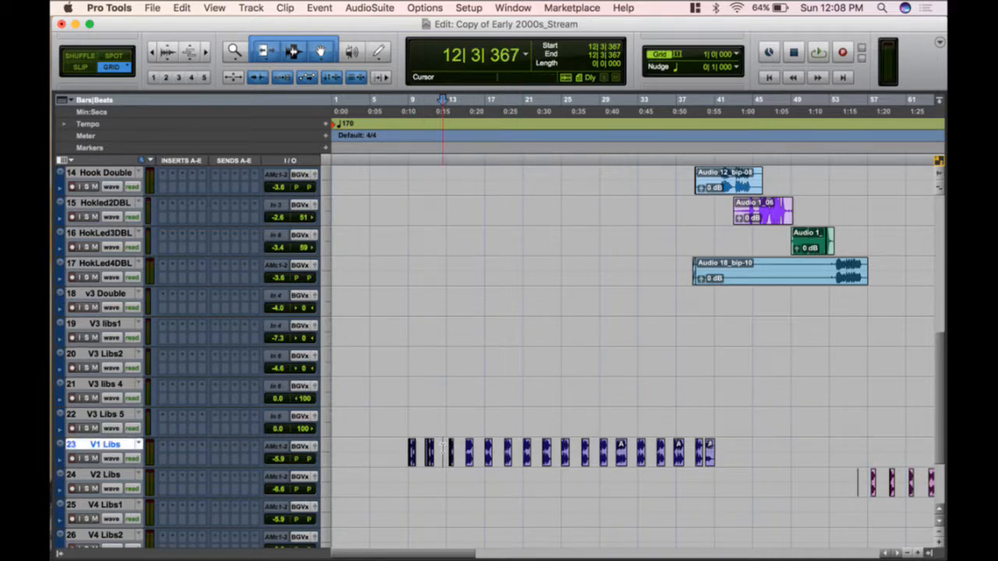
- Solo V1 Lead1 and V1 Libs and listen to them from 12|3|367 to just past bar 16
{"action": "key", "text": "space"}
{"action": "scroll", "coordinate": [172, 350], "scroll_direction": "up", "scroll_amount": 10}
{"action": "key", "text": "space"}
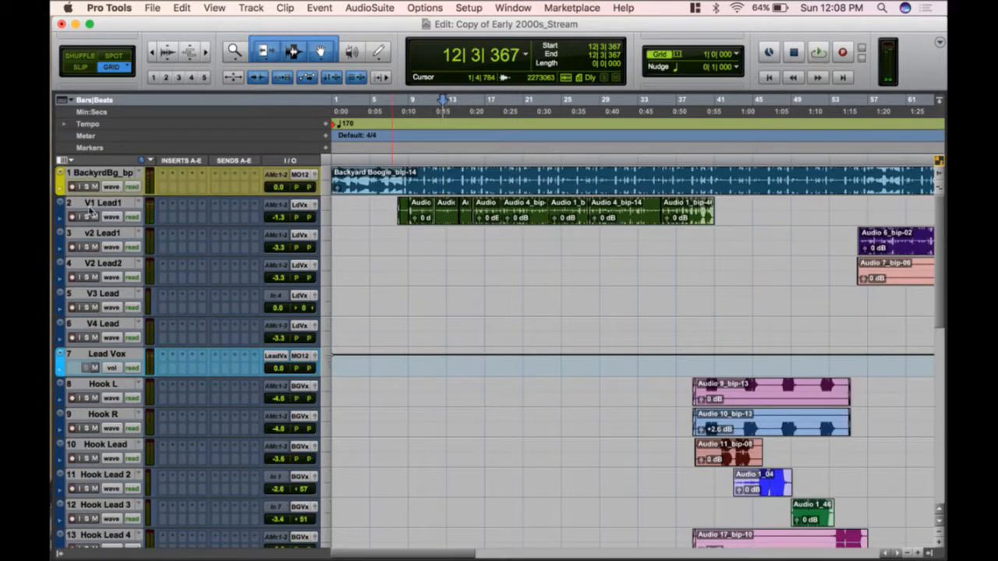
{"action": "scroll", "coordinate": [90, 524], "scroll_direction": "down", "scroll_amount": 9}
{"action": "key", "text": "space"}
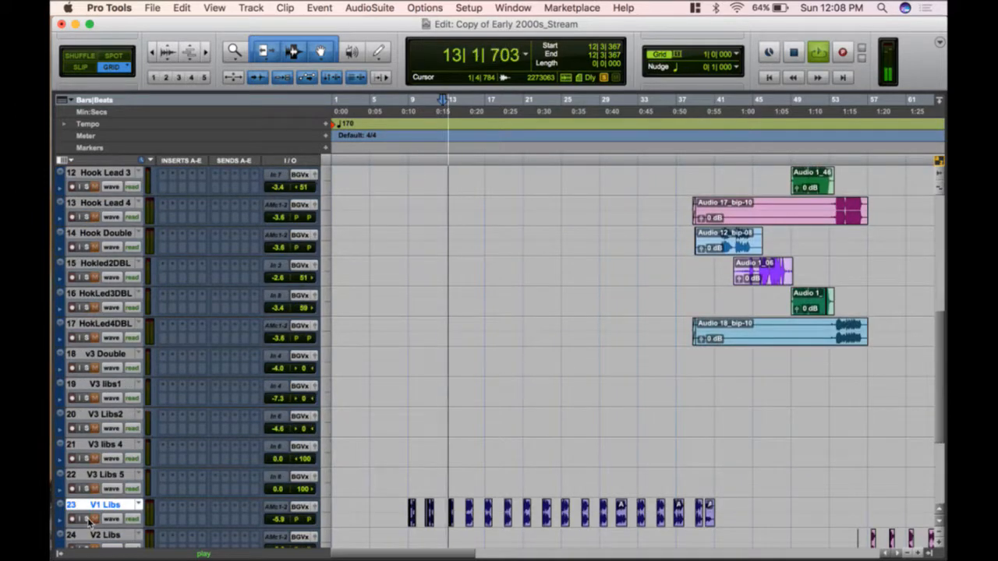
{"action": "key", "text": "super+bracketright"}
{"action": "key", "text": "super+bracketright"}
{"action": "key", "text": "super+bracketright"}
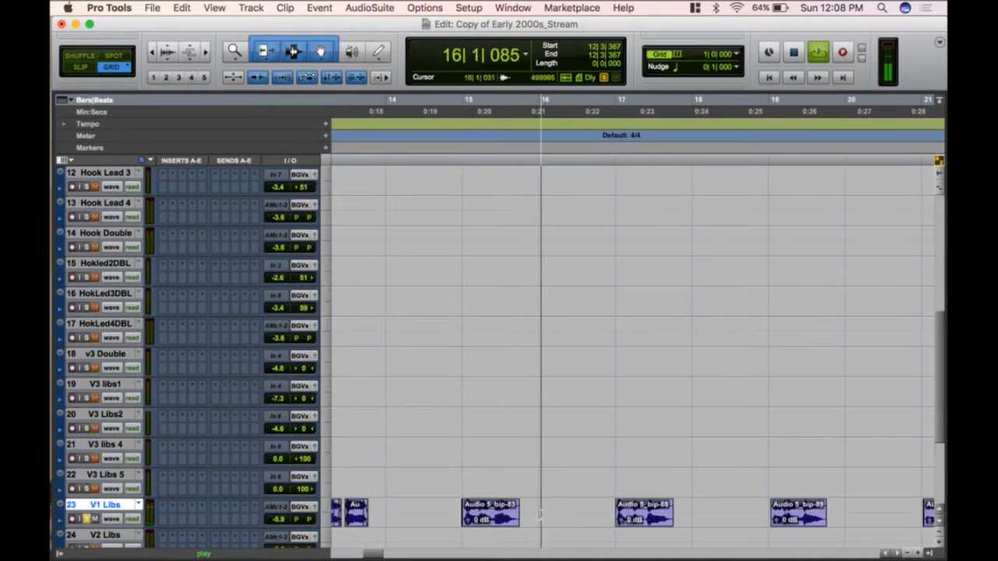
{"action": "key", "text": "space"}
- Select the range around the V1 Libs clip at bar 15, audition from 16|4|568, and select the bar 17 clip
{"action": "left_click_drag", "start_coordinate": [440, 515], "coordinate": [567, 515]}
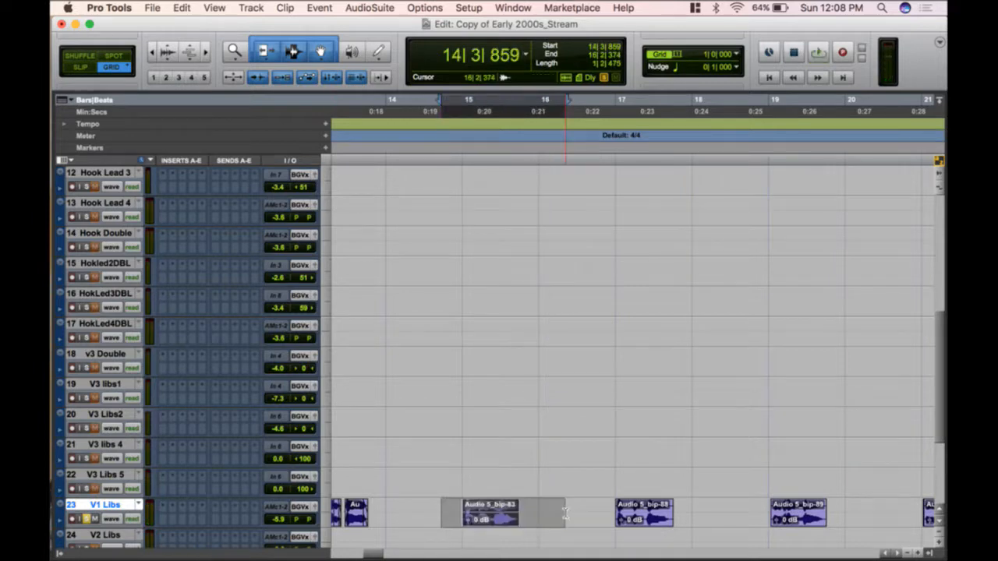
{"action": "left_click", "coordinate": [607, 511]}
{"action": "key", "text": "space"}
{"action": "key", "text": "space"}
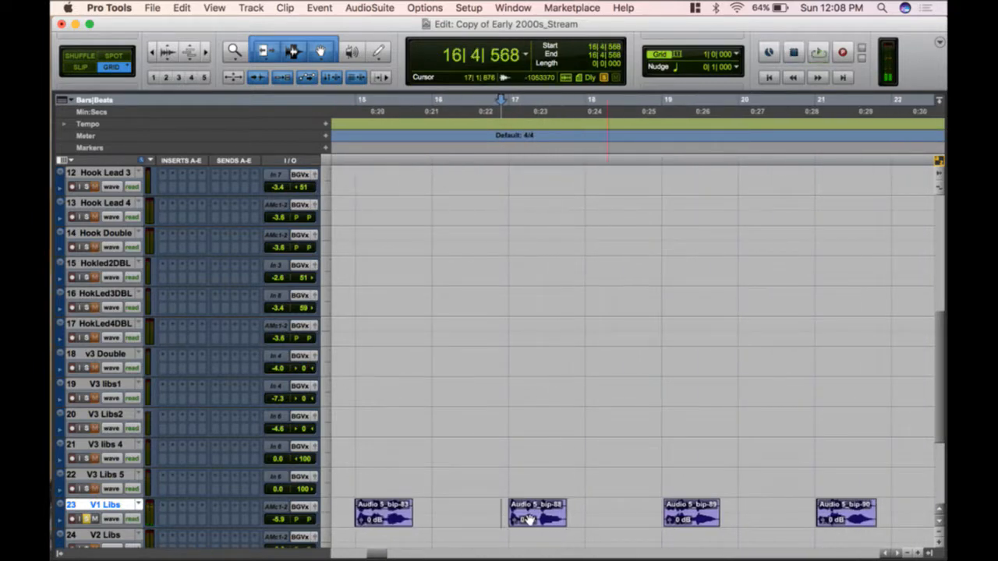
{"action": "left_click", "coordinate": [529, 518]}
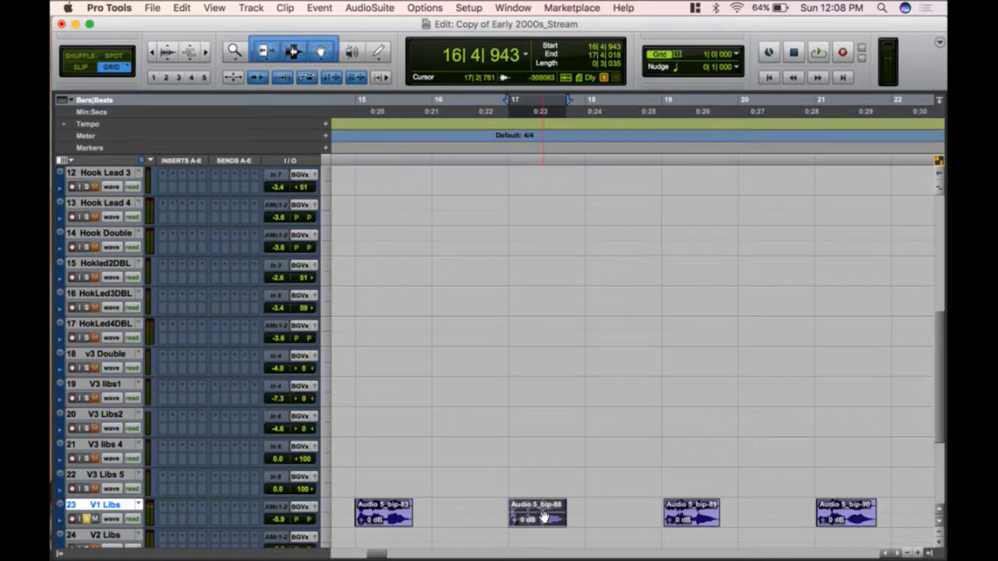
- Audition the V1 Libs clips at bars 19, 21 and 23, starting playback just before each one
{"action": "left_click", "coordinate": [658, 505]}
{"action": "key", "text": "space"}
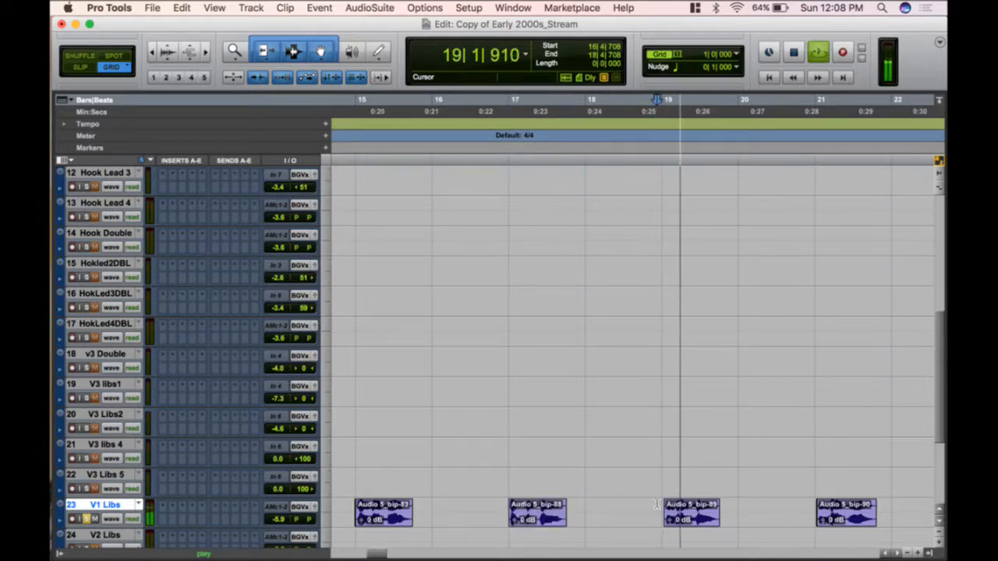
{"action": "key", "text": "space"}
{"action": "left_click", "coordinate": [692, 507]}
{"action": "key", "text": "space"}
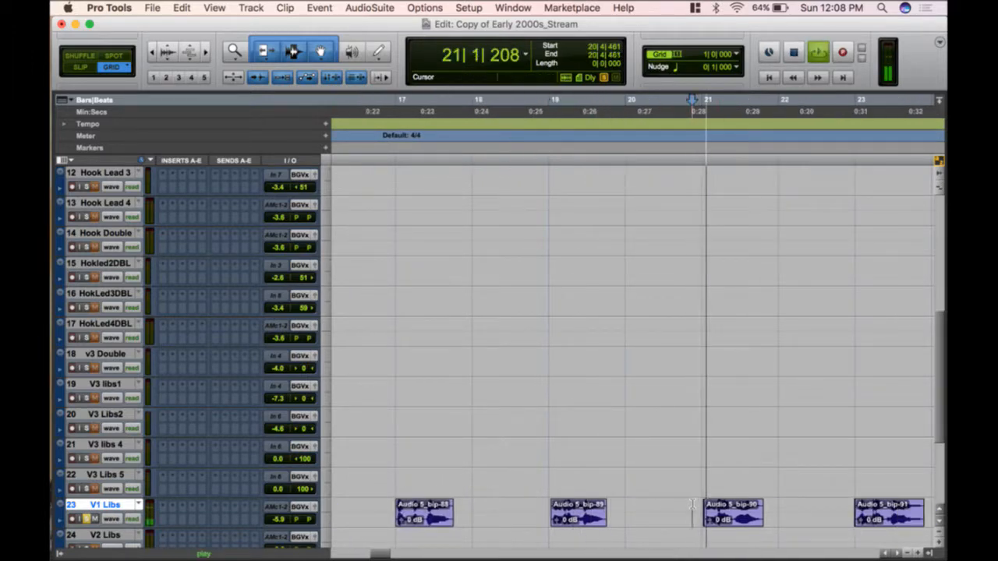
{"action": "key", "text": "space"}
{"action": "left_click", "coordinate": [733, 511]}
{"action": "key", "text": "space"}
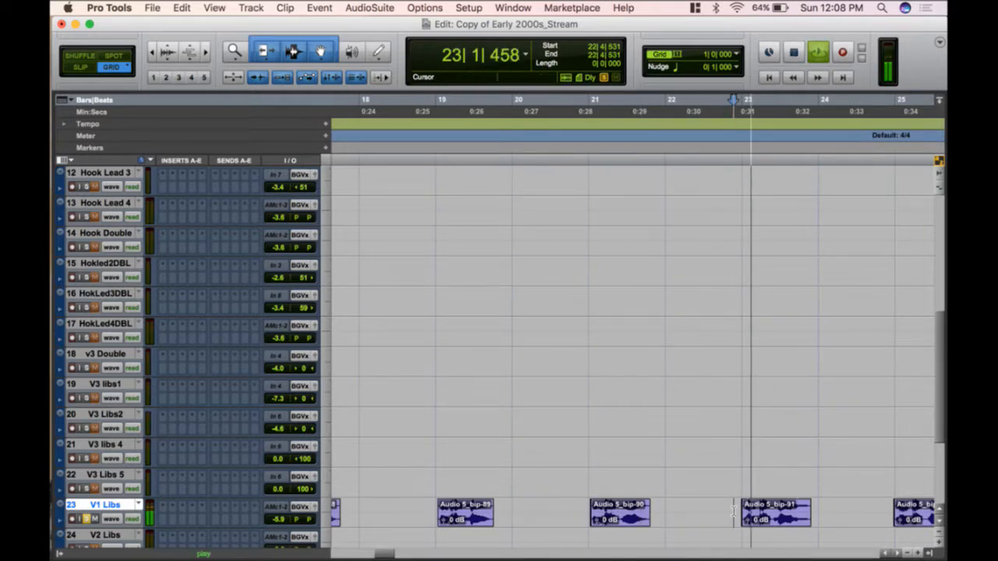
{"action": "key", "text": "space"}
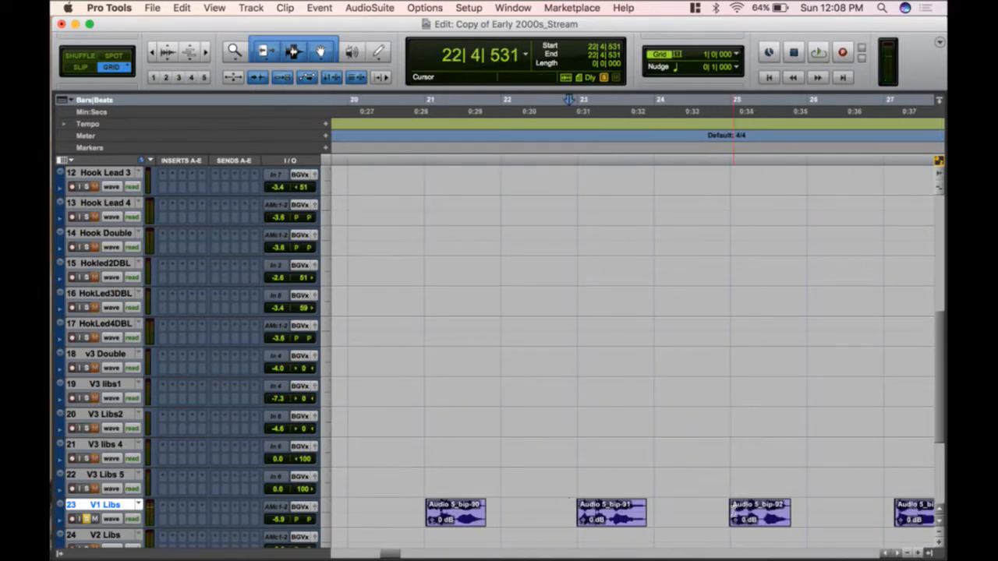
- Clear the track solos and show a wider overview of the stripped ad-lib tracks
{"action": "key", "text": "super+bracketleft"}
{"action": "key", "text": "super+bracketleft"}
{"action": "key", "text": "super+bracketleft"}
{"action": "key", "text": "super+bracketleft"}
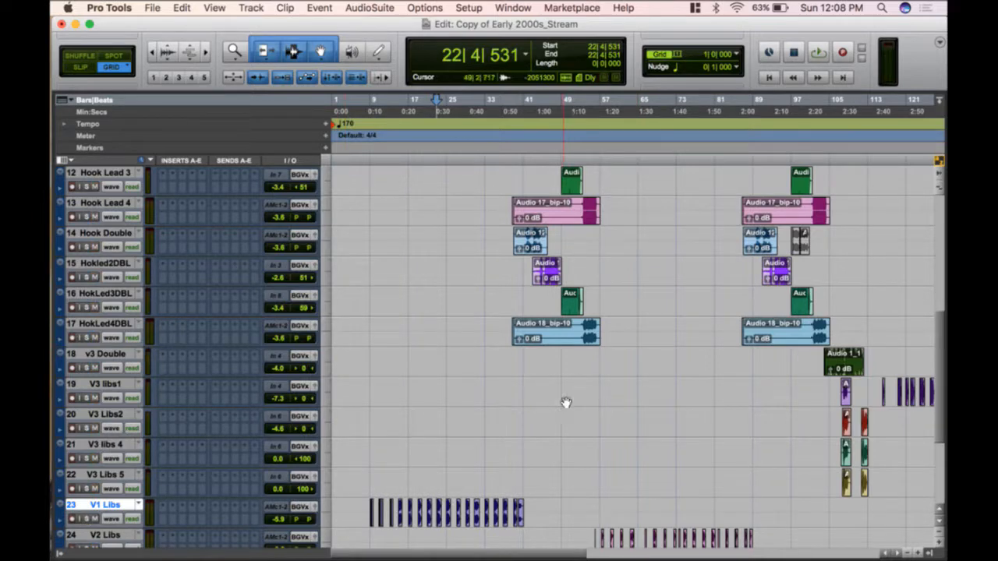
- Return to the first tracks in the session and save the current edits
{"action": "scroll", "coordinate": [566, 403], "scroll_direction": "up", "scroll_amount": 10}
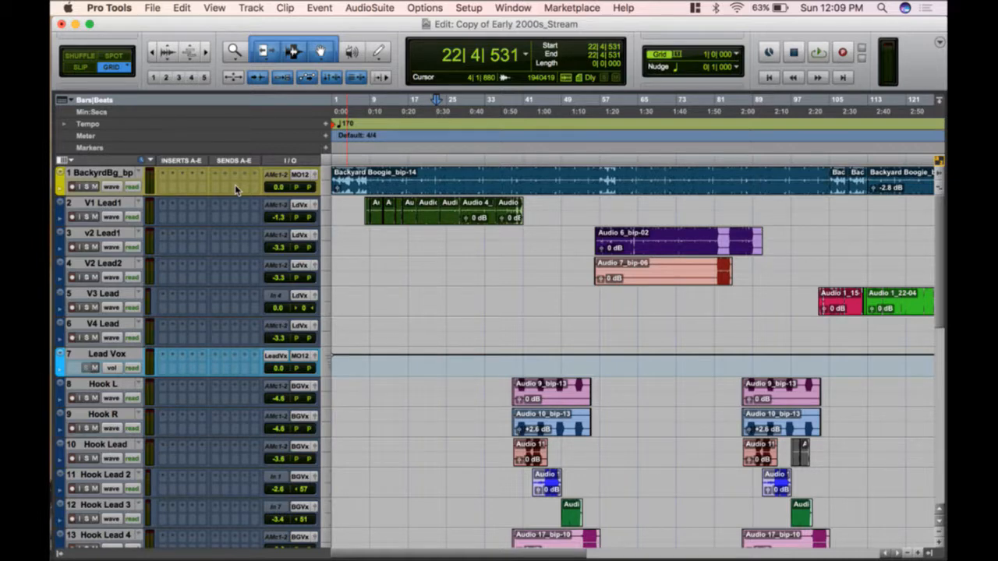
{"action": "key", "text": "super+s"}
{"action": "left_click", "coordinate": [154, 7]}
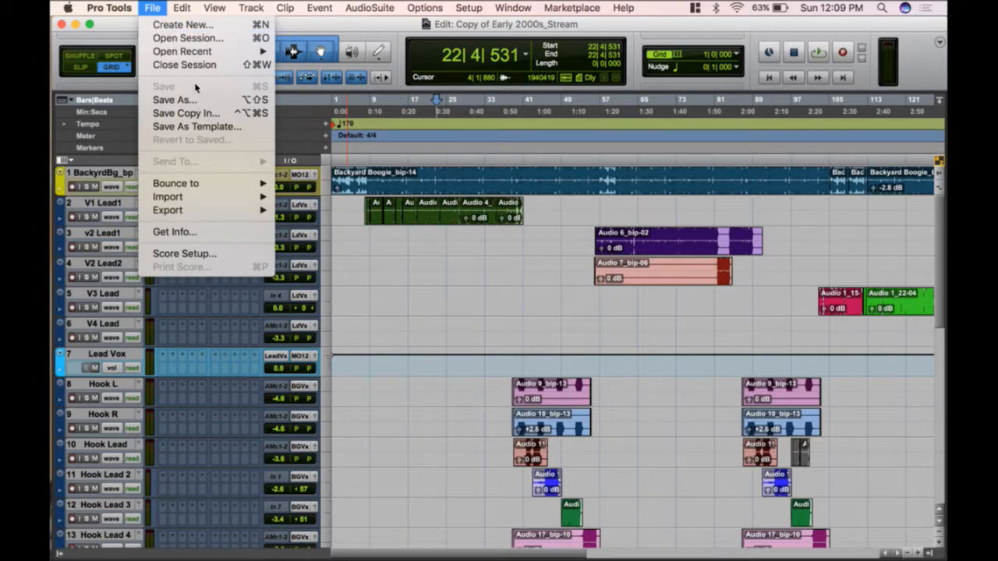
{"action": "left_click", "coordinate": [519, 283]}
{"action": "left_click_drag", "start_coordinate": [517, 278], "coordinate": [546, 272]}
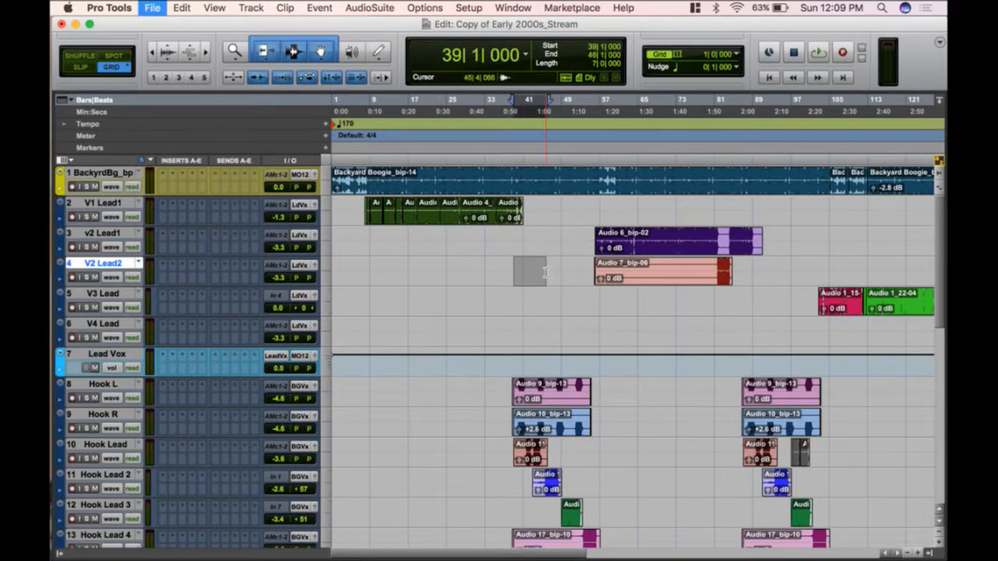
{"action": "double_click", "coordinate": [412, 272]}
{"action": "double_click", "coordinate": [504, 293]}
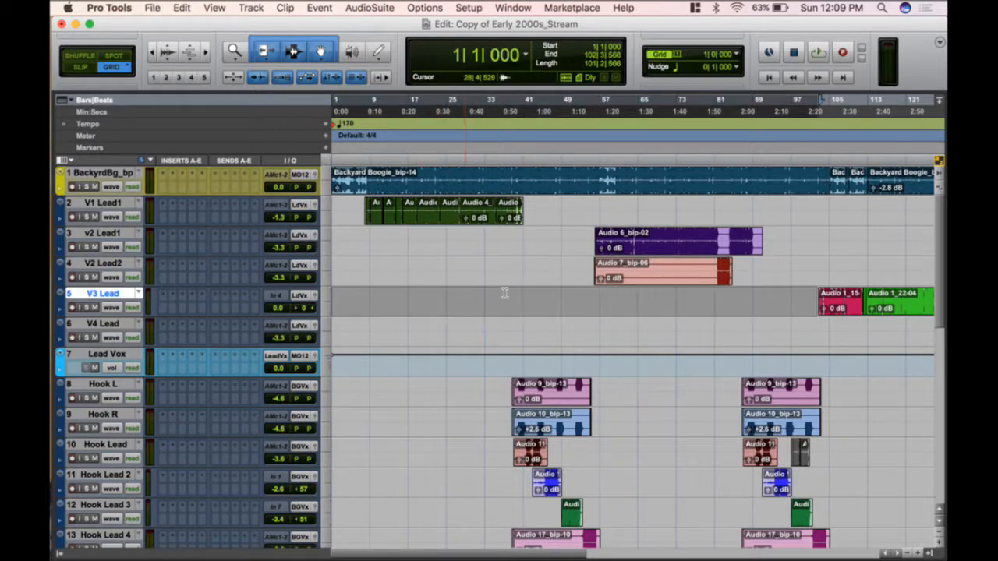
{"action": "left_click", "coordinate": [568, 301]}
{"action": "left_click_drag", "start_coordinate": [540, 301], "coordinate": [486, 293]}
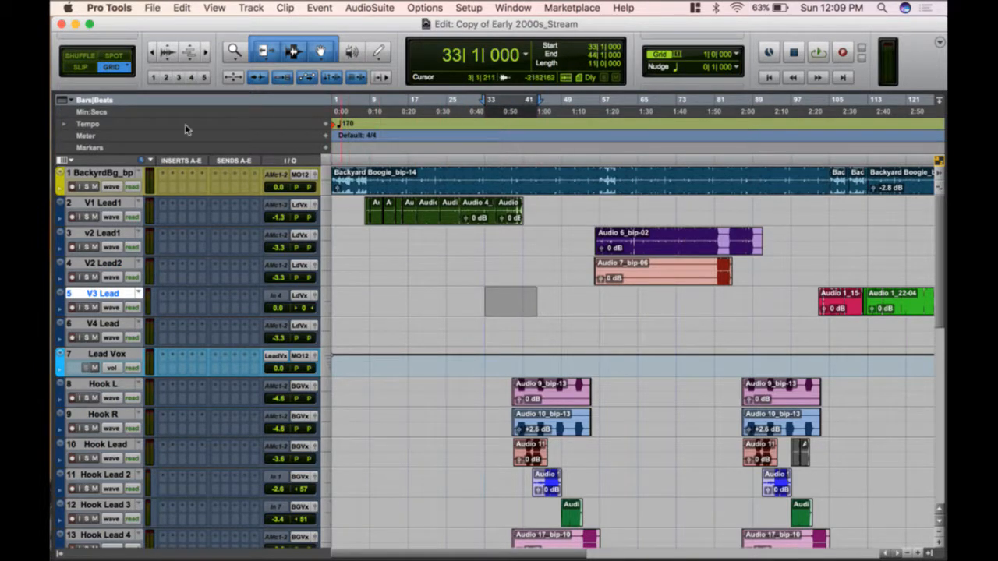
{"action": "left_click", "coordinate": [153, 7]}
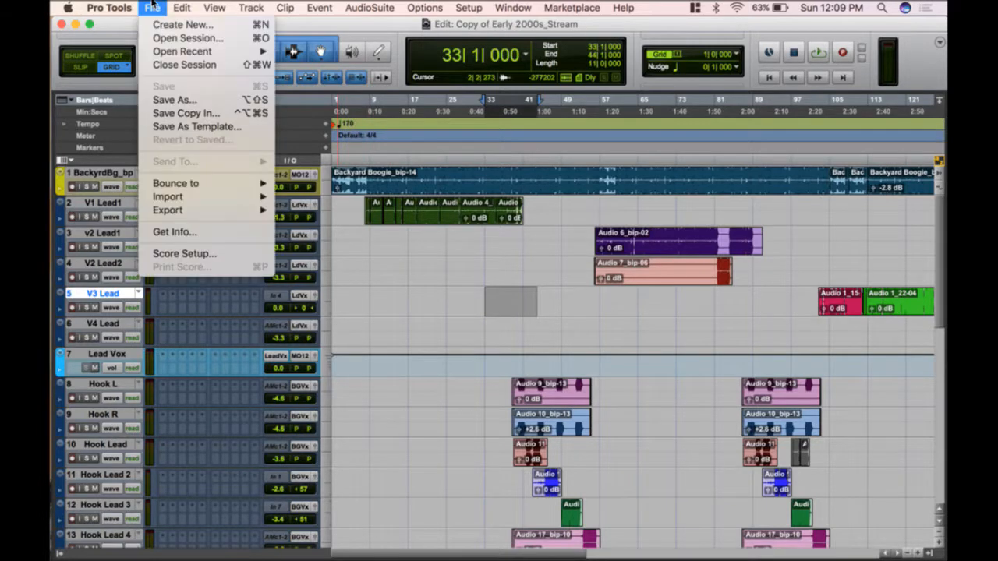
{"action": "left_click", "coordinate": [427, 269]}
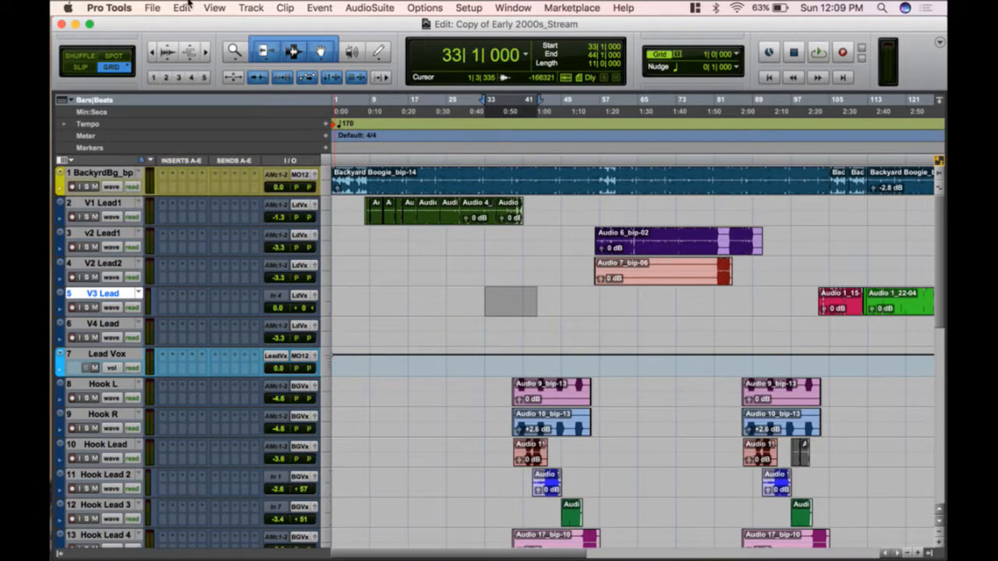
- Save the session as a new version named "Copy of Early 2000s_Stream V2" in the Early 2000s folder
{"action": "left_click", "coordinate": [152, 7]}
{"action": "left_click", "coordinate": [545, 349]}
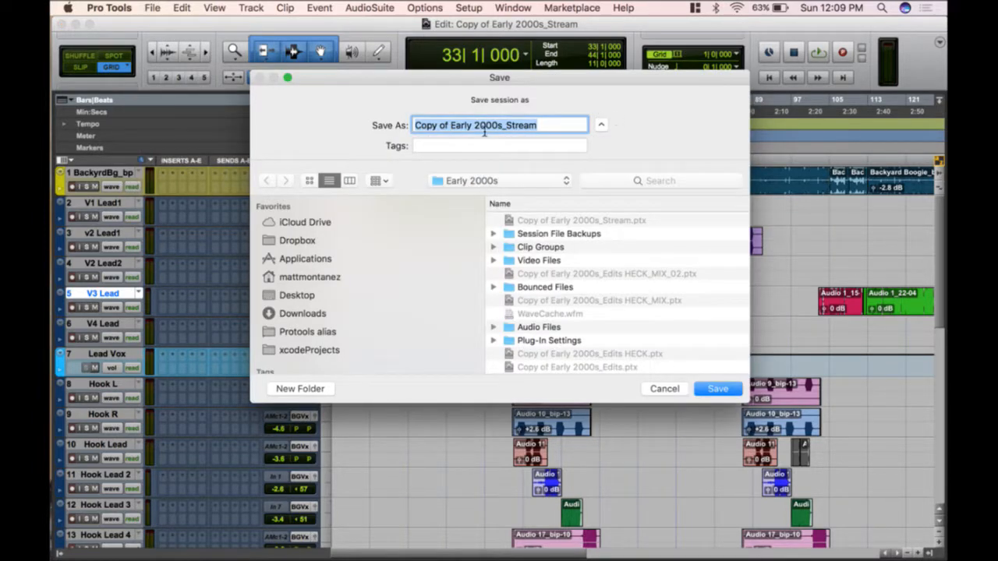
{"action": "right_click", "coordinate": [557, 134]}
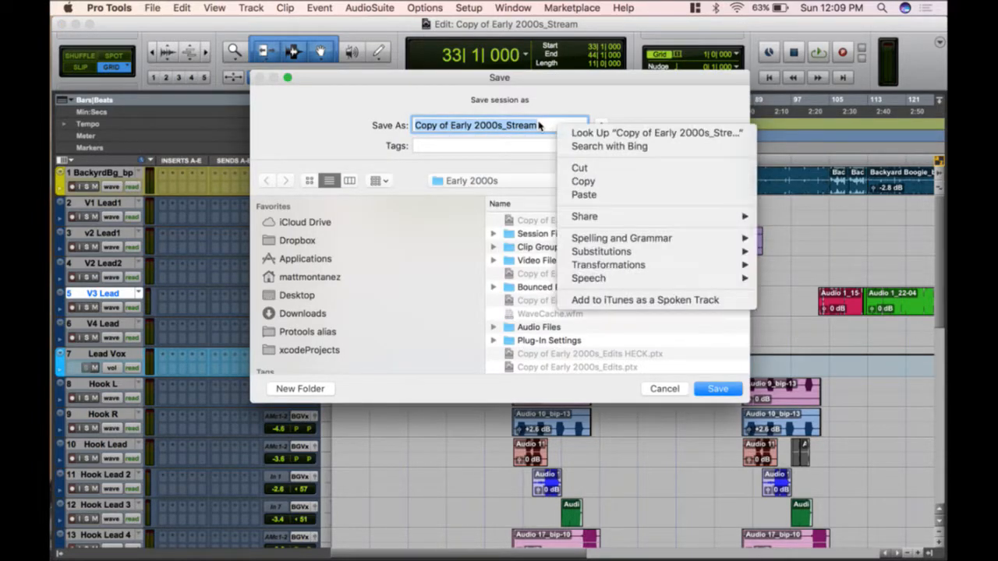
{"action": "left_click", "coordinate": [555, 134]}
{"action": "type", "text": "V2"}
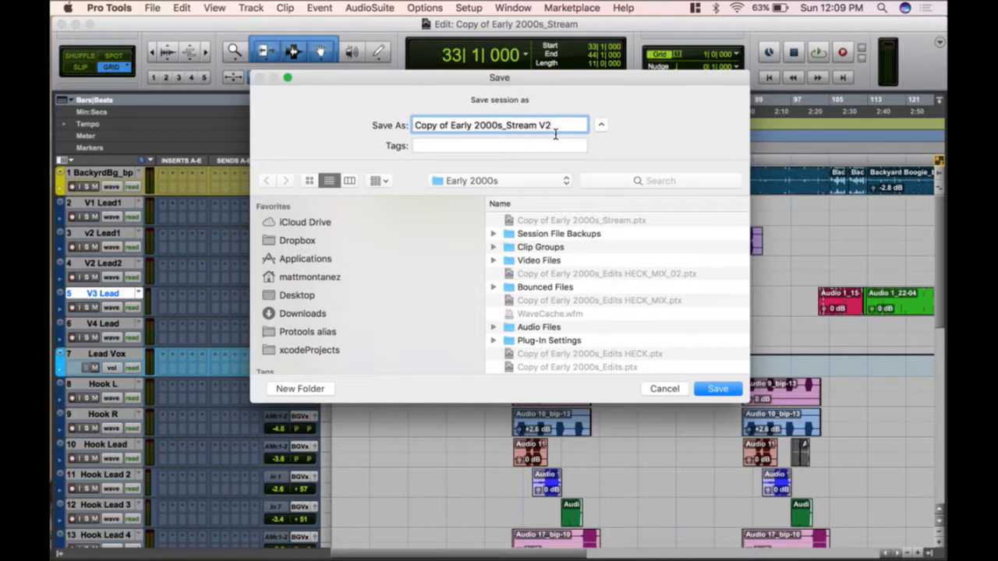
{"action": "key", "text": "Return"}
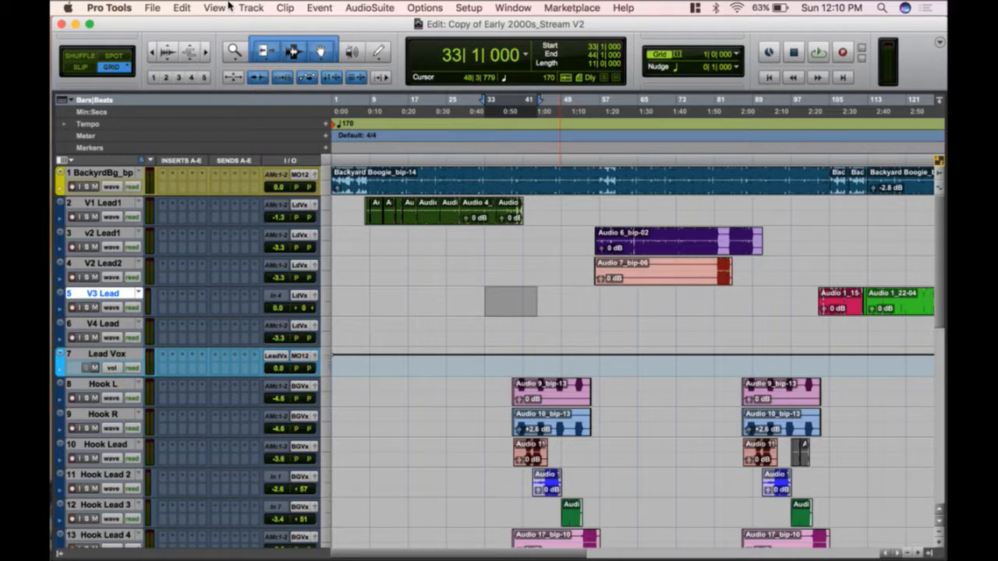
{"action": "left_click", "coordinate": [111, 7]}
{"action": "mouse_move", "coordinate": [152, 8]}
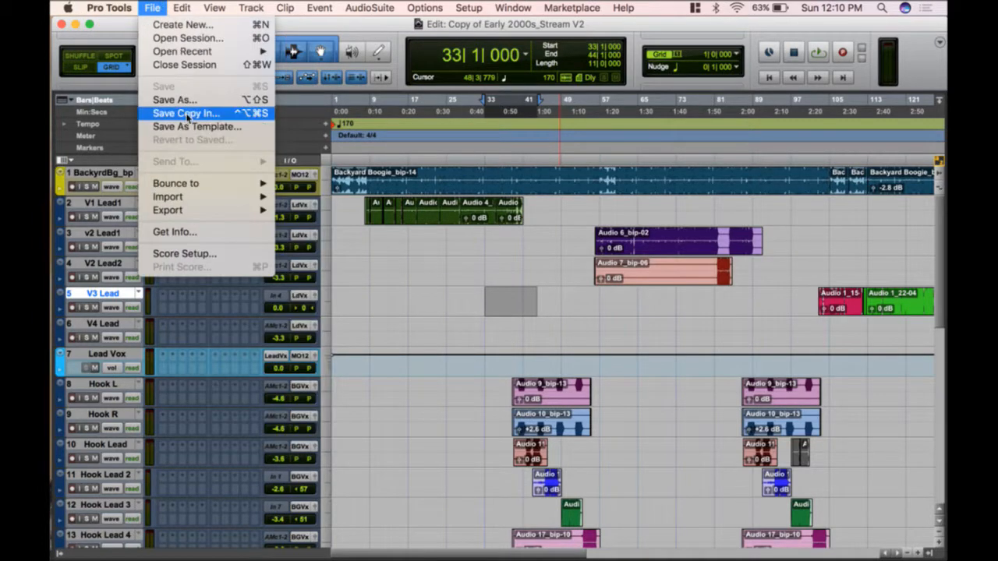
{"action": "left_click", "coordinate": [175, 100]}
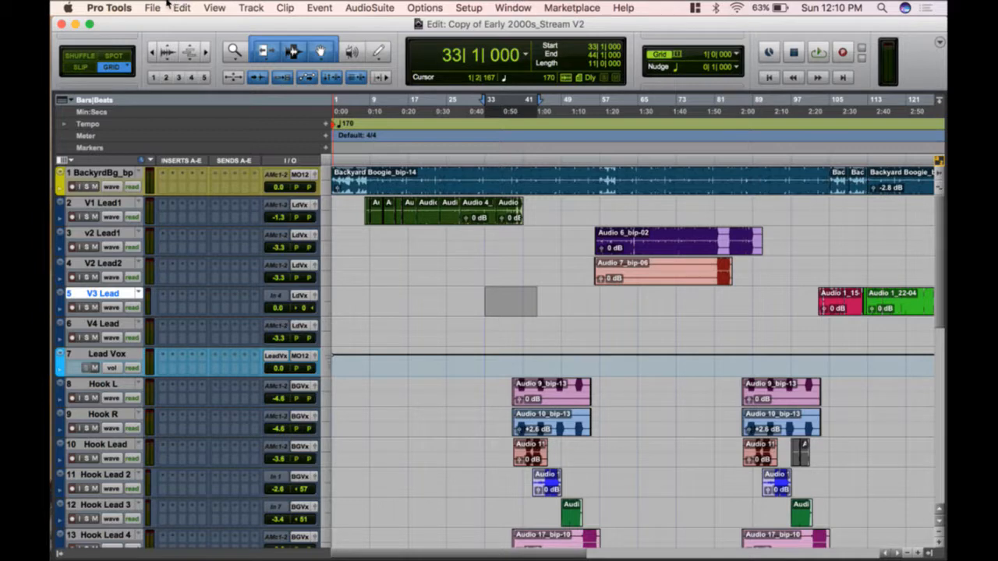
{"action": "left_click", "coordinate": [154, 8]}
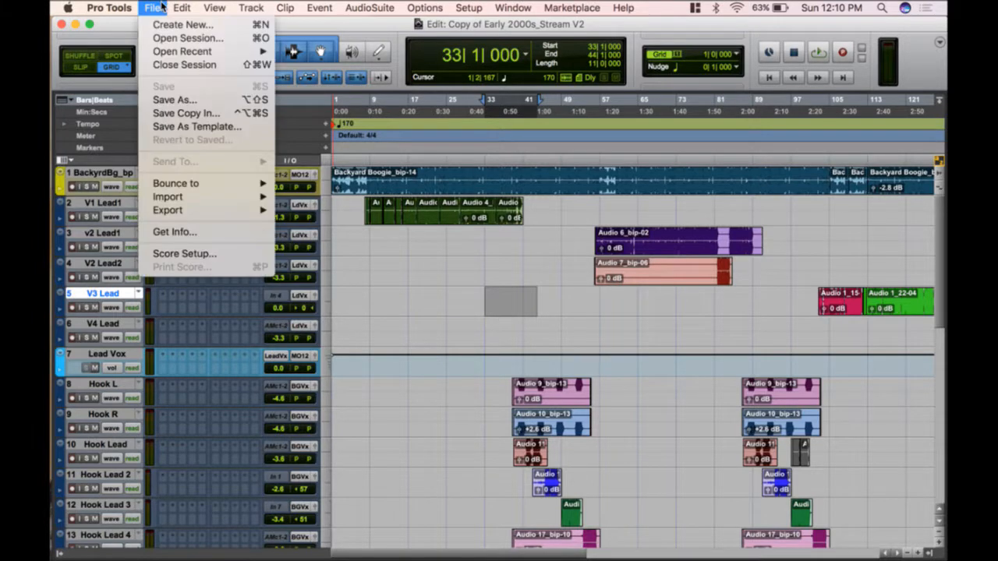
{"action": "left_click", "coordinate": [185, 114]}
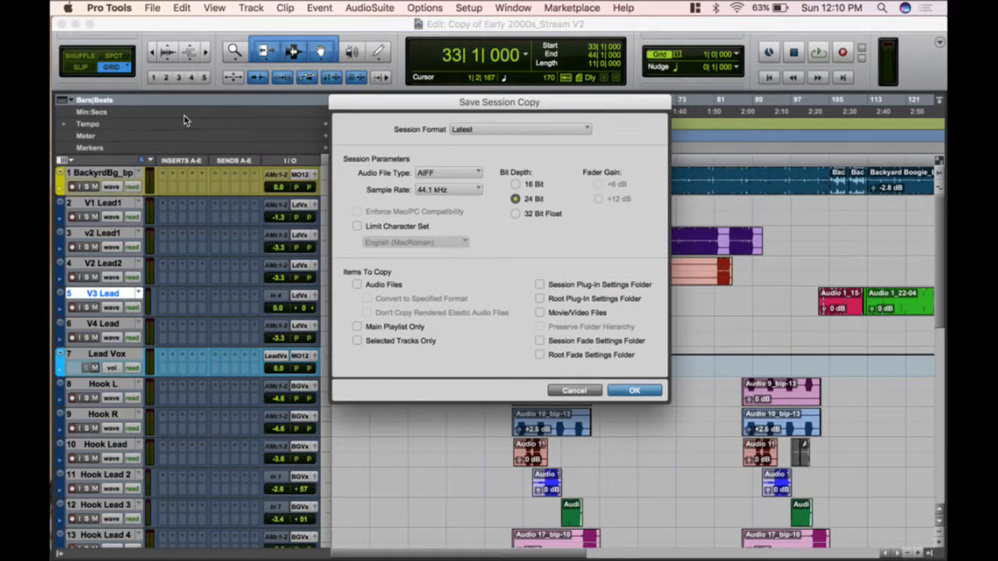
{"action": "left_click", "coordinate": [577, 391]}
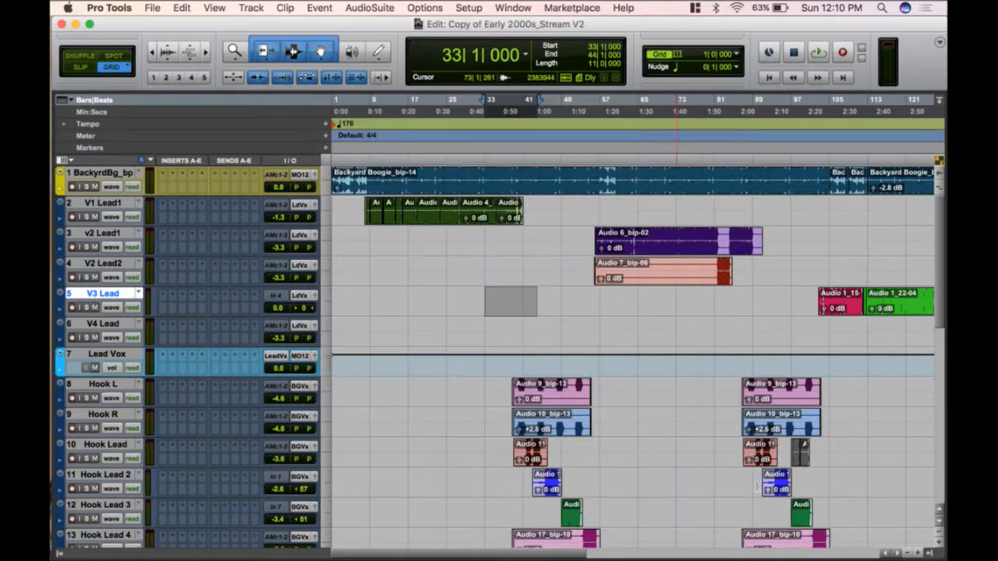
- Show the Clips list and review the session formats offered for saving a session copy
{"action": "left_click", "coordinate": [935, 542]}
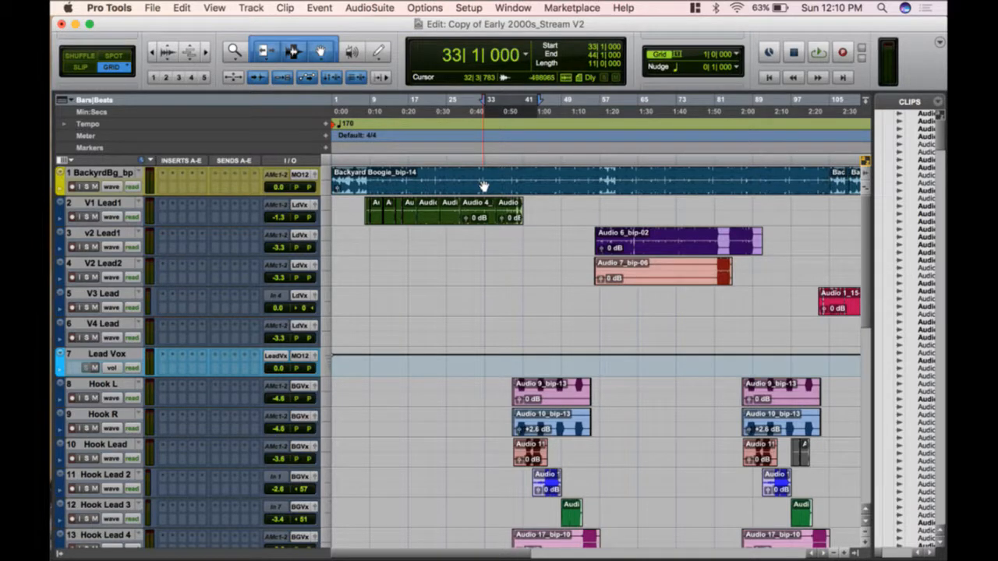
{"action": "left_click", "coordinate": [152, 6]}
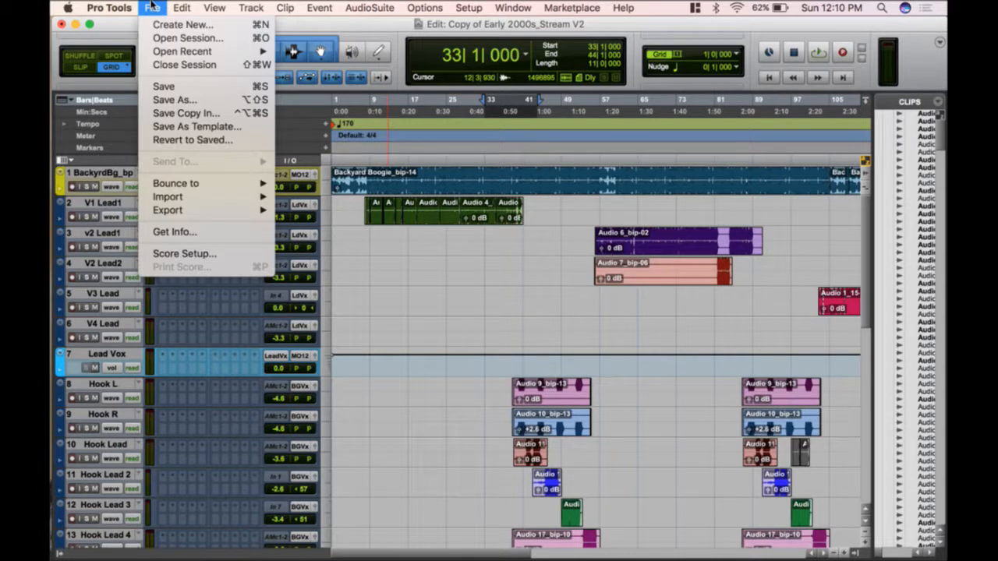
{"action": "left_click", "coordinate": [208, 113]}
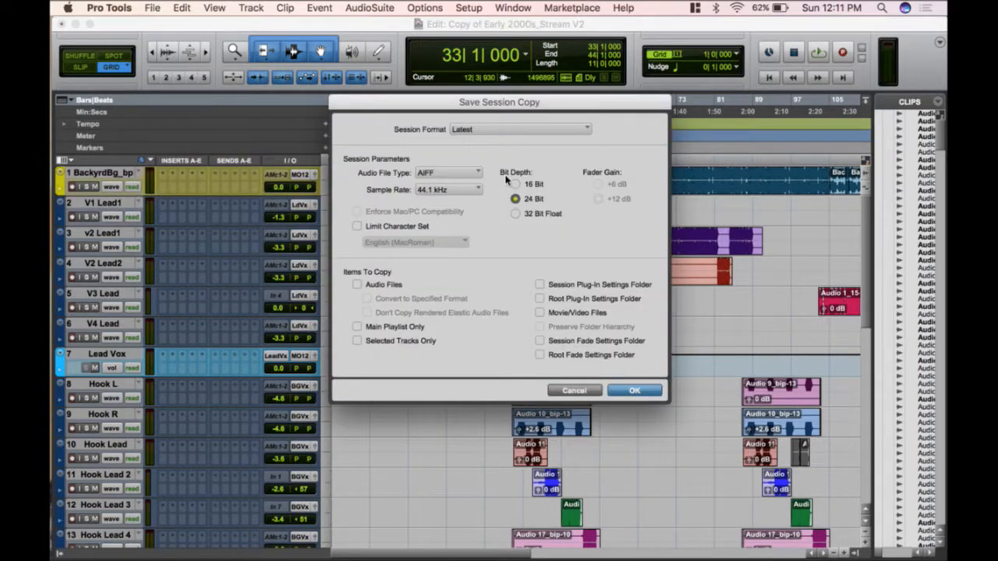
{"action": "left_click", "coordinate": [546, 130]}
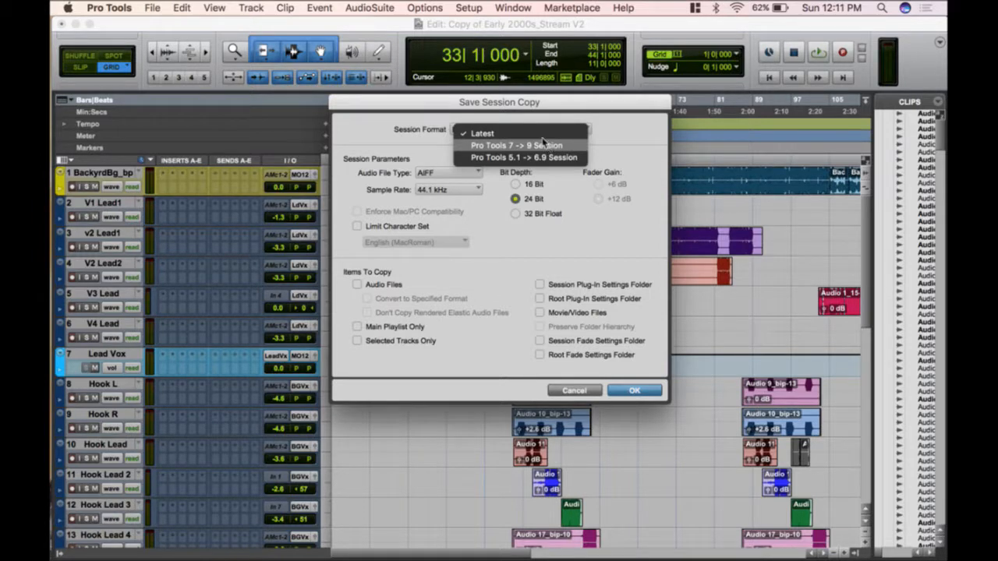
{"action": "left_click", "coordinate": [515, 296]}
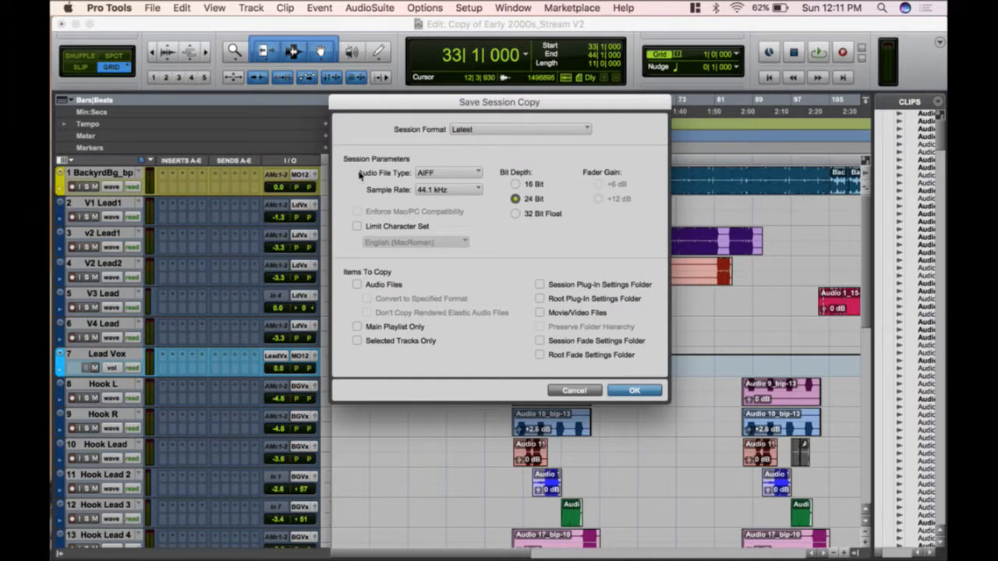
- Examine the audio file type setting and the Limit Character Set language choices for the session copy
{"action": "left_click", "coordinate": [428, 177]}
{"action": "left_click", "coordinate": [359, 177]}
{"action": "left_click", "coordinate": [422, 226]}
{"action": "left_click", "coordinate": [439, 242]}
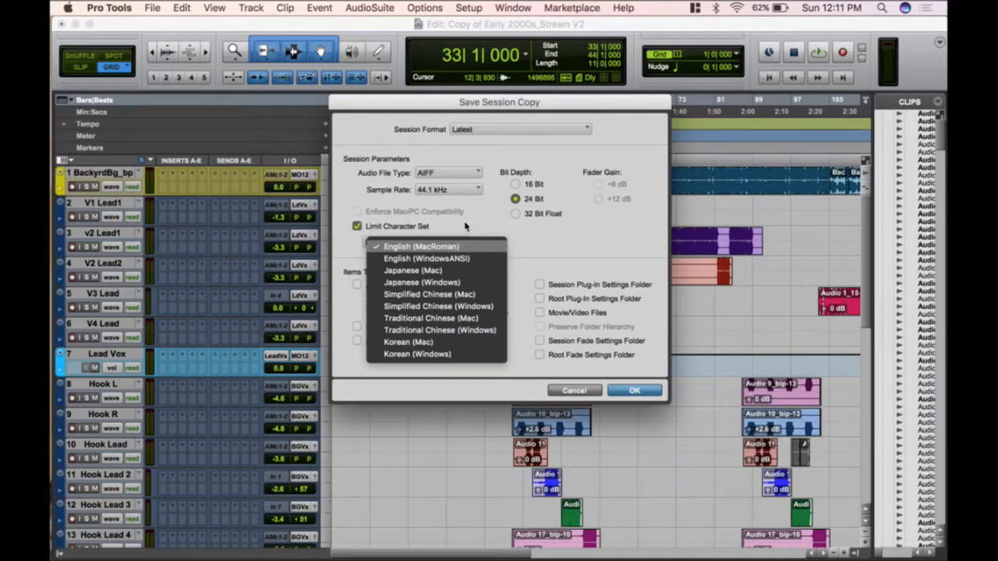
{"action": "left_click", "coordinate": [421, 227]}
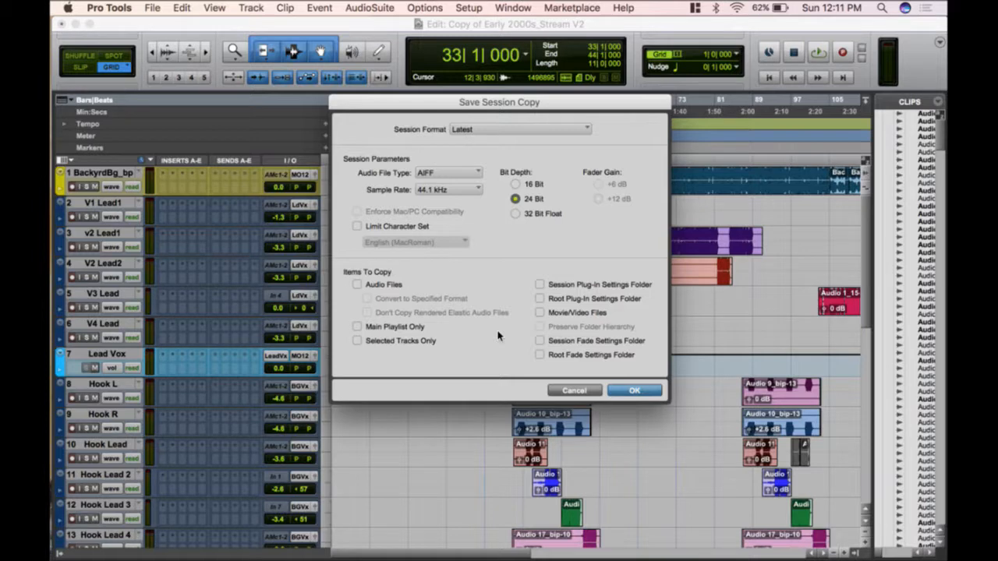
- Try including Audio Files in the items to copy, and dismiss the session copy settings
{"action": "left_click", "coordinate": [391, 287]}
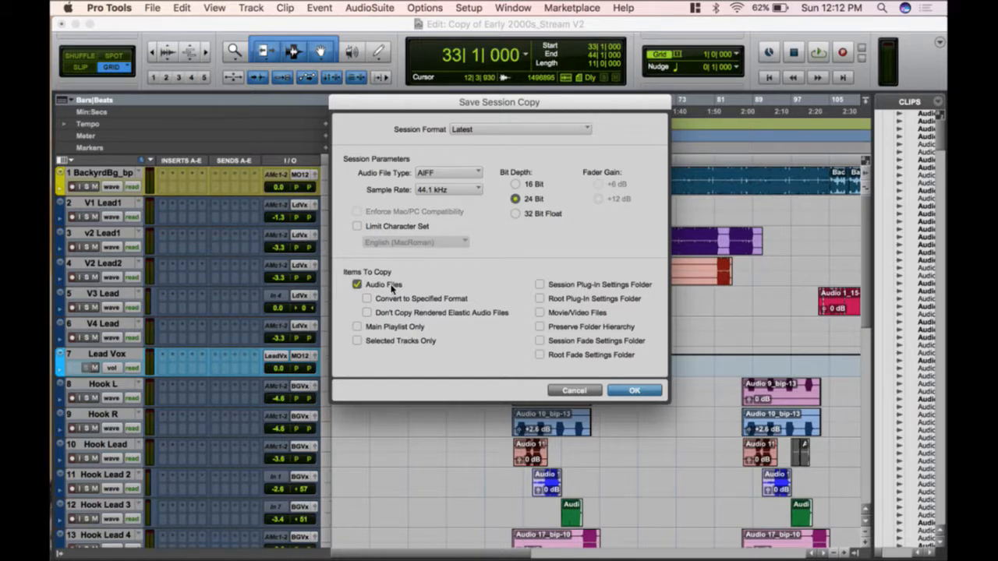
{"action": "left_click", "coordinate": [392, 289]}
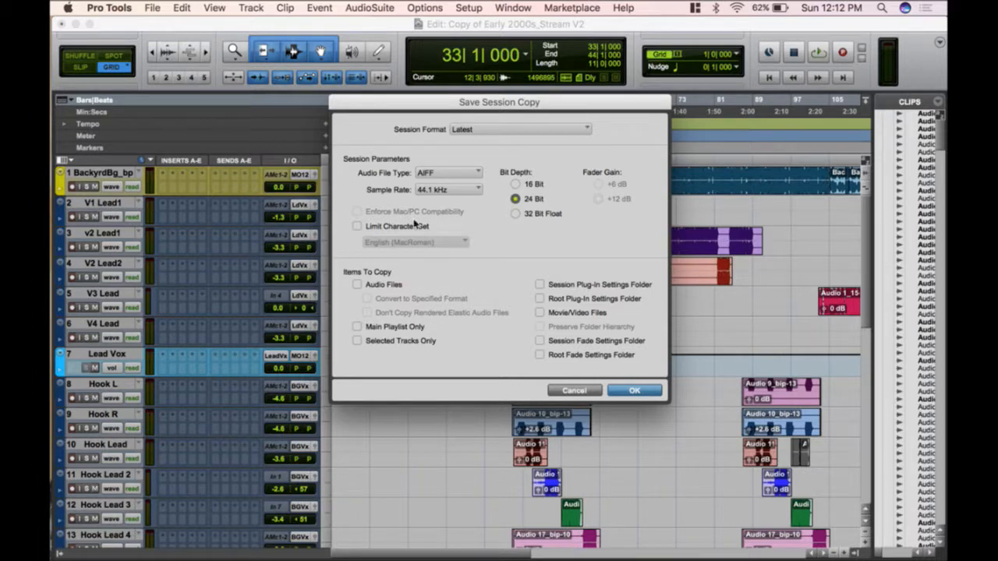
{"action": "left_click", "coordinate": [386, 285]}
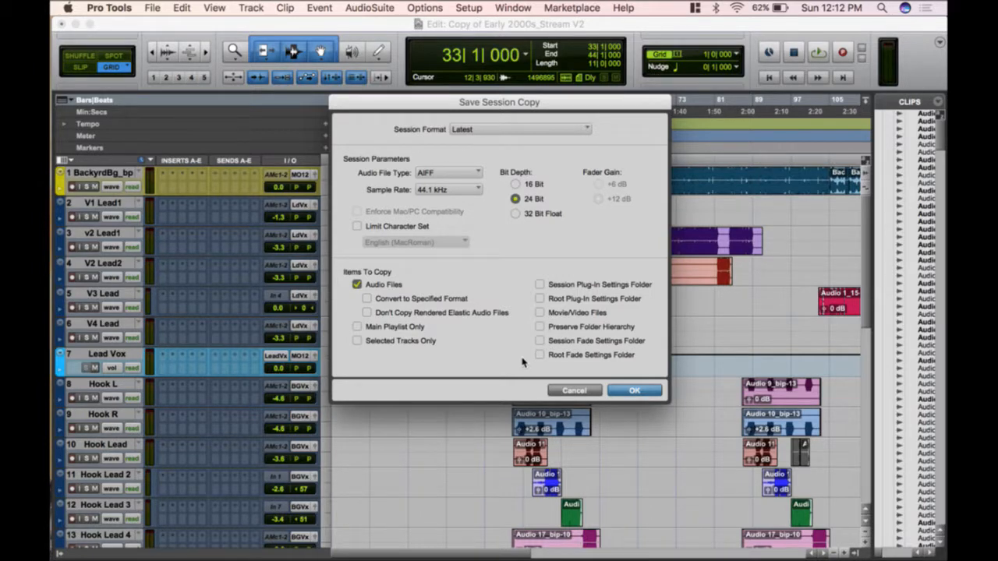
{"action": "left_click", "coordinate": [392, 286]}
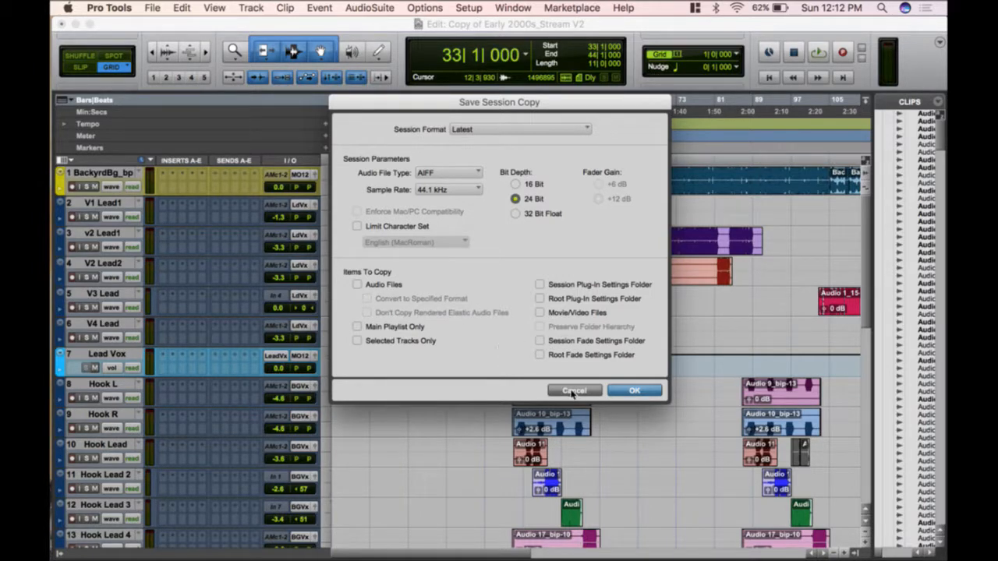
{"action": "left_click", "coordinate": [575, 392]}
- Switch to Finder and look over the session files in the Early 2000s folder and its neighbouring folders
{"action": "key", "text": "super+equal"}
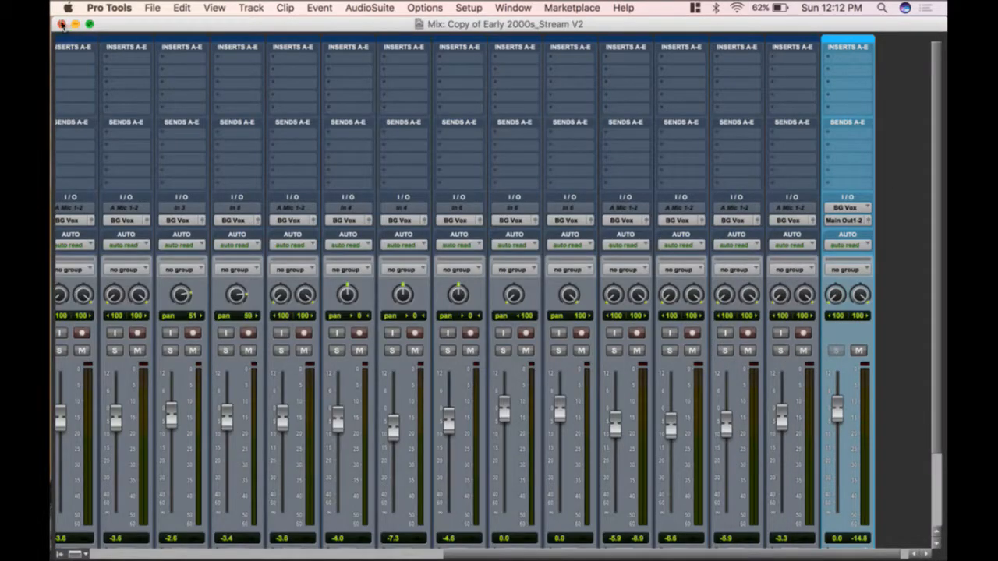
{"action": "left_click", "coordinate": [62, 24]}
{"action": "left_click", "coordinate": [840, 24]}
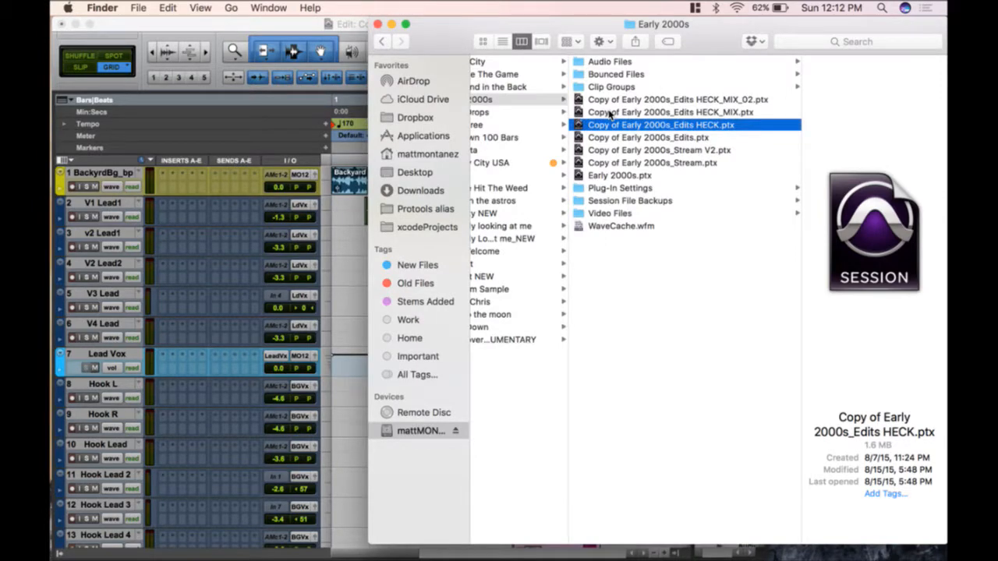
{"action": "scroll", "coordinate": [524, 98], "scroll_direction": "left", "scroll_amount": 5}
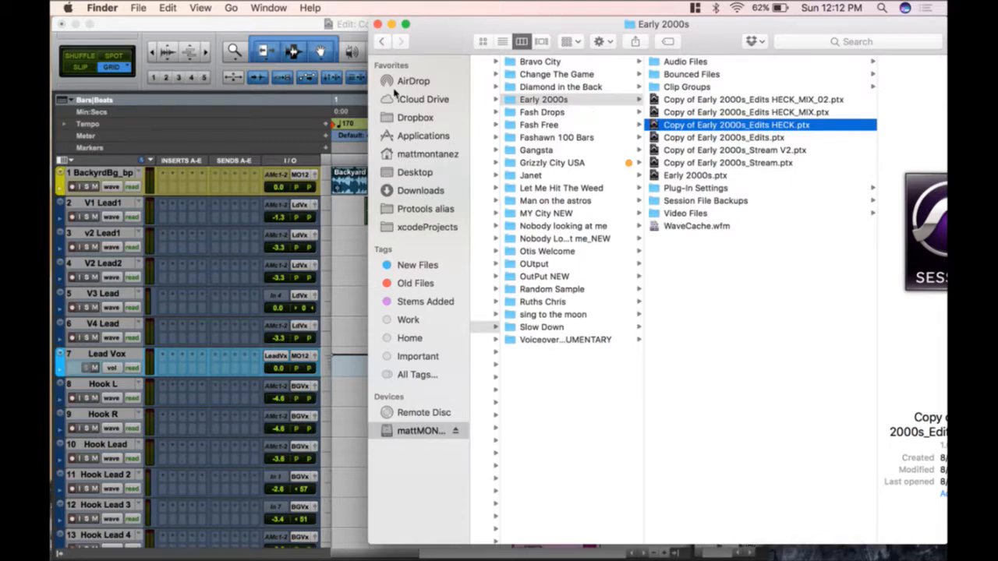
- Return to the Pro Tools Edit window, widen it to the full screen width, and bring up the session file commands
{"action": "left_click", "coordinate": [262, 33]}
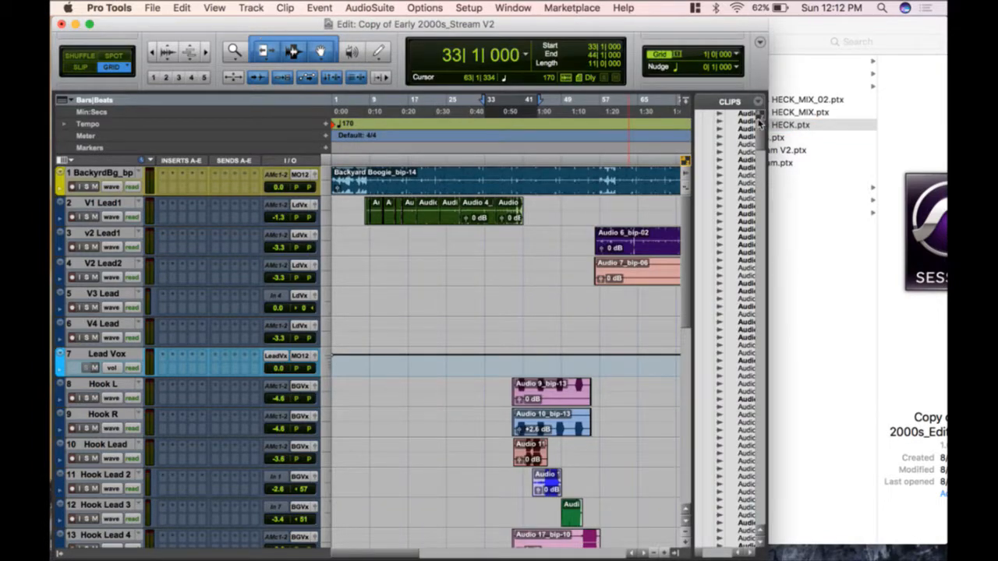
{"action": "left_click_drag", "start_coordinate": [769, 168], "coordinate": [947, 170]}
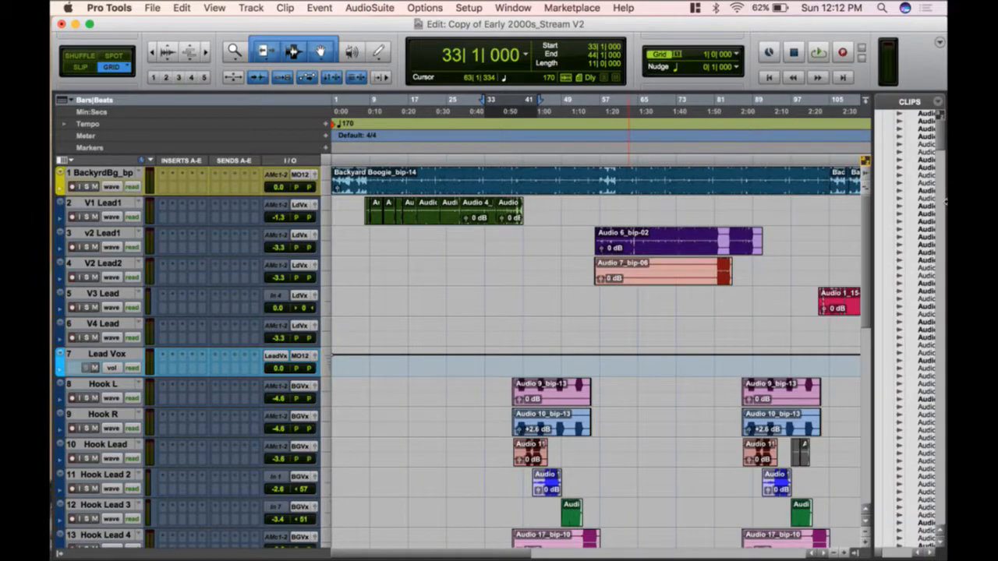
{"action": "left_click", "coordinate": [152, 8]}
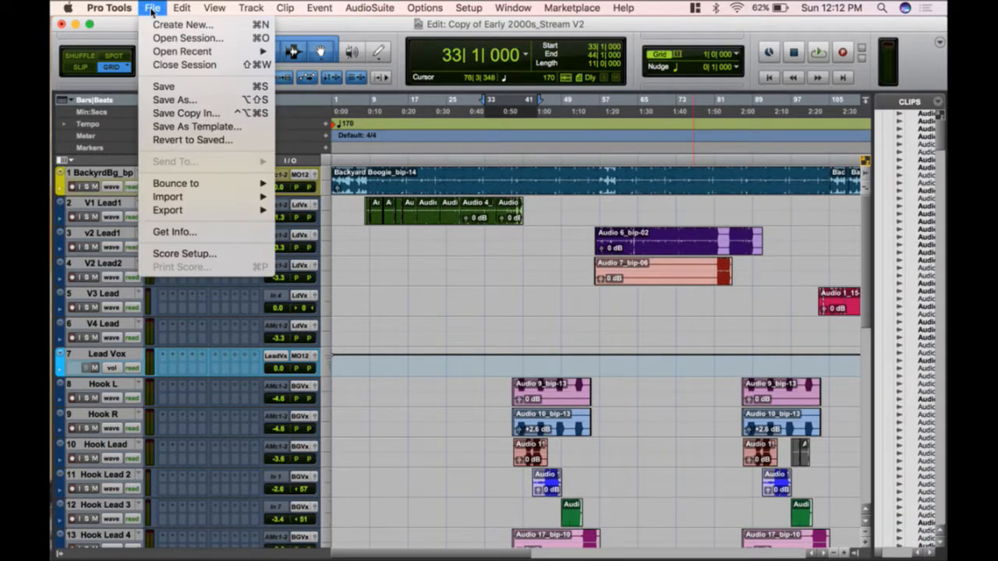
{"action": "left_click", "coordinate": [191, 113]}
{"action": "left_click", "coordinate": [357, 285]}
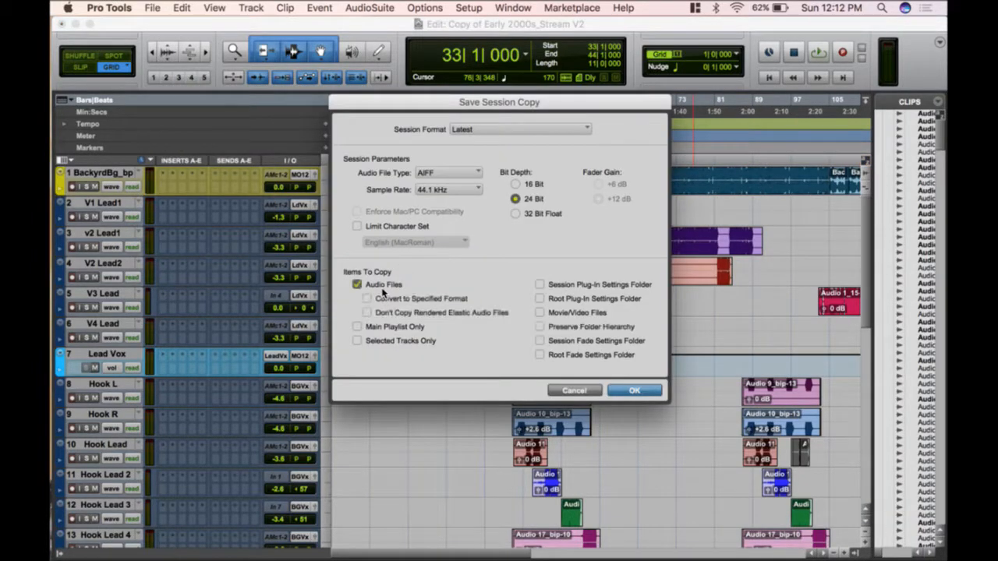
{"action": "left_click", "coordinate": [636, 392]}
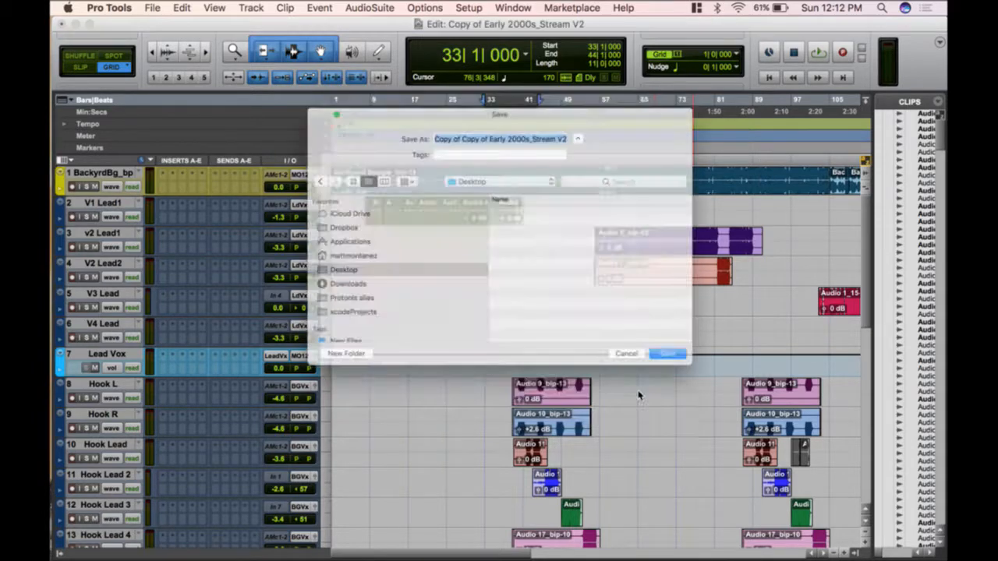
{"action": "left_click", "coordinate": [662, 389]}
- Set up a copy of the session that includes its audio files and continue to the save location
{"action": "left_click", "coordinate": [152, 8]}
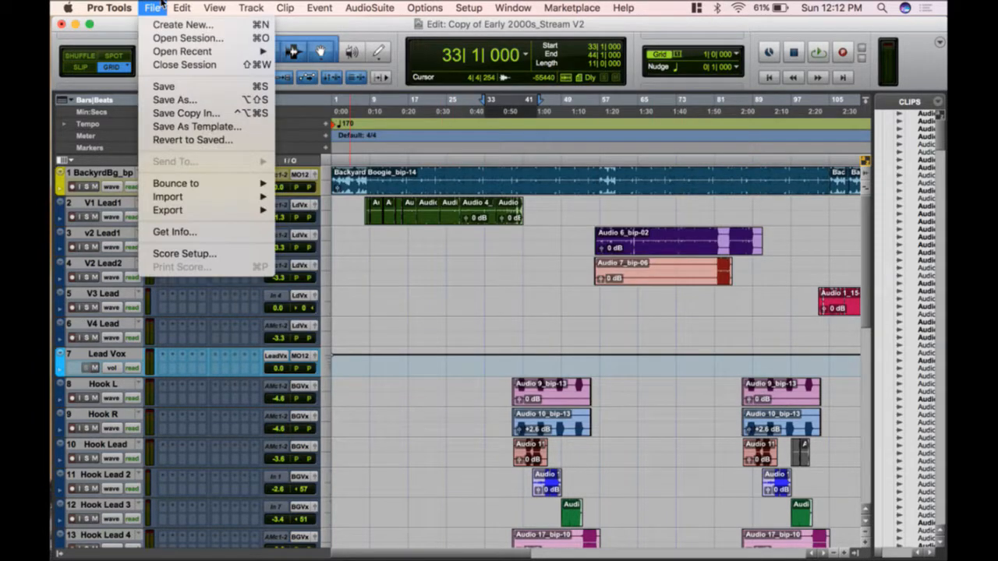
{"action": "left_click", "coordinate": [195, 112]}
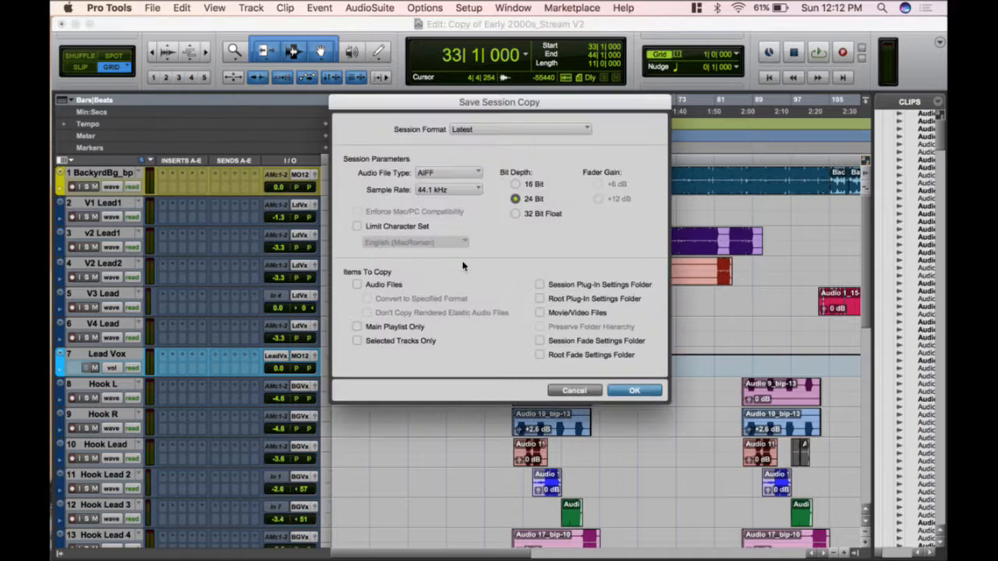
{"action": "left_click", "coordinate": [379, 285]}
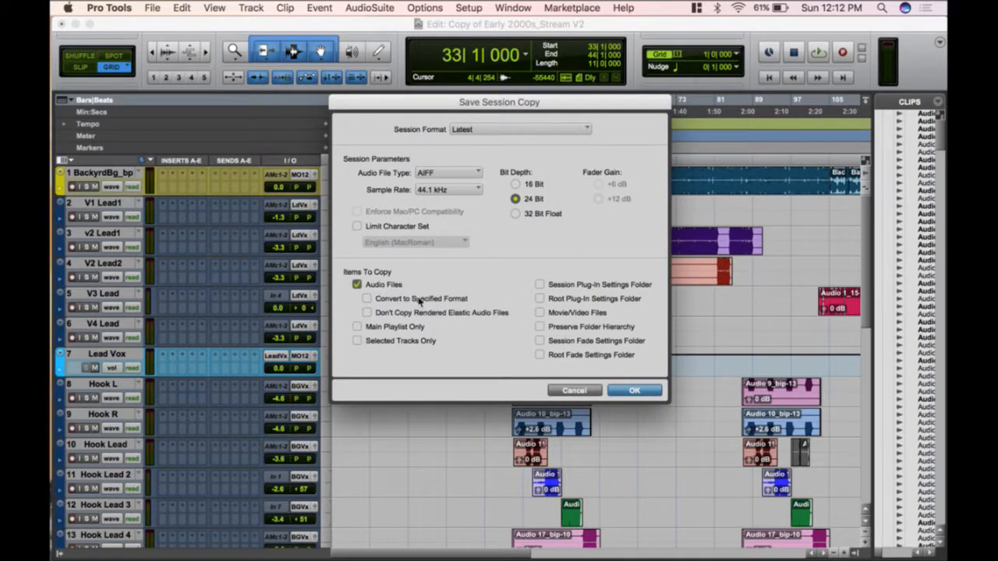
{"action": "left_click", "coordinate": [638, 390]}
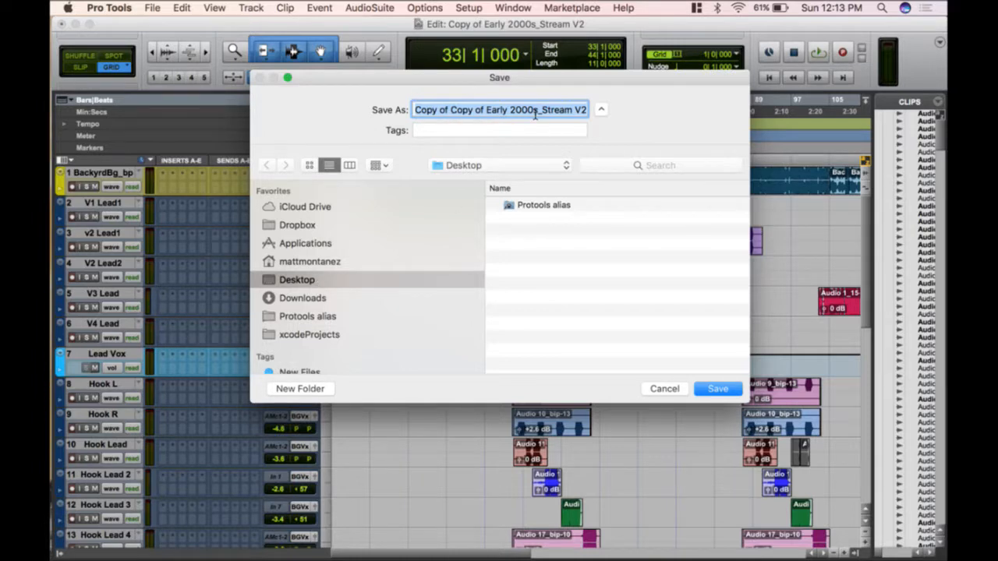
- Name the session copy Early 2000s and save it on the Desktop
{"action": "type", "text": "For mixing"}
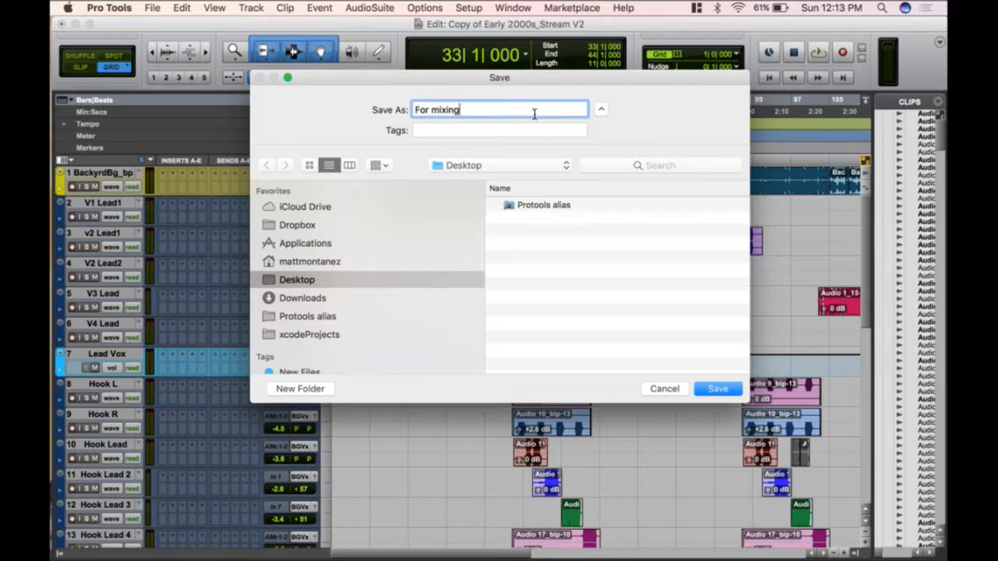
{"action": "key", "text": "super+a"}
{"action": "type", "text": "Early 200s"}
{"action": "key", "text": "BackSpace"}
{"action": "type", "text": "0s"}
{"action": "key", "text": "Return"}
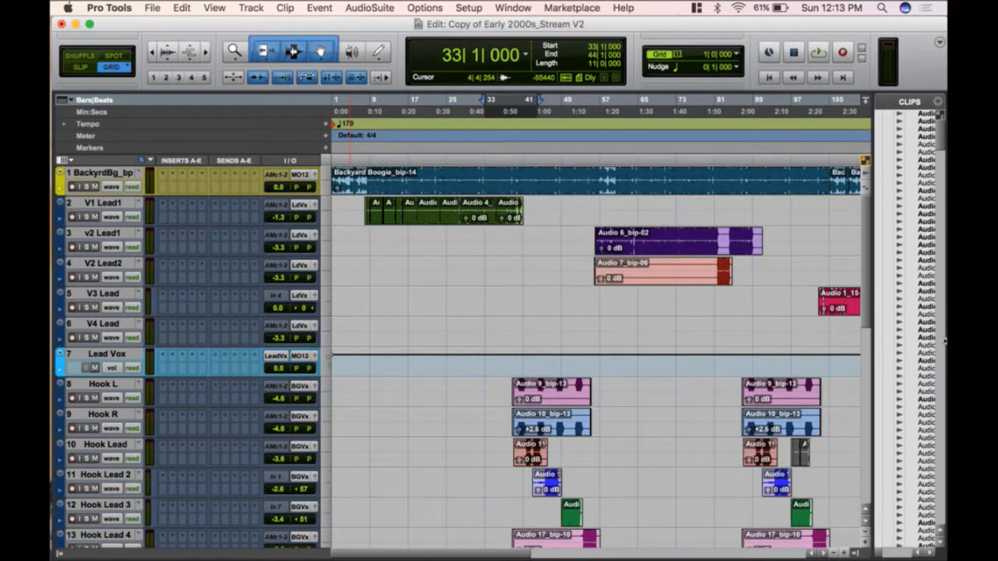
- Narrow the Edit window to uncover the desktop and close the Finder window in front
{"action": "left_click_drag", "start_coordinate": [945, 341], "coordinate": [800, 341]}
{"action": "left_click", "coordinate": [493, 51]}
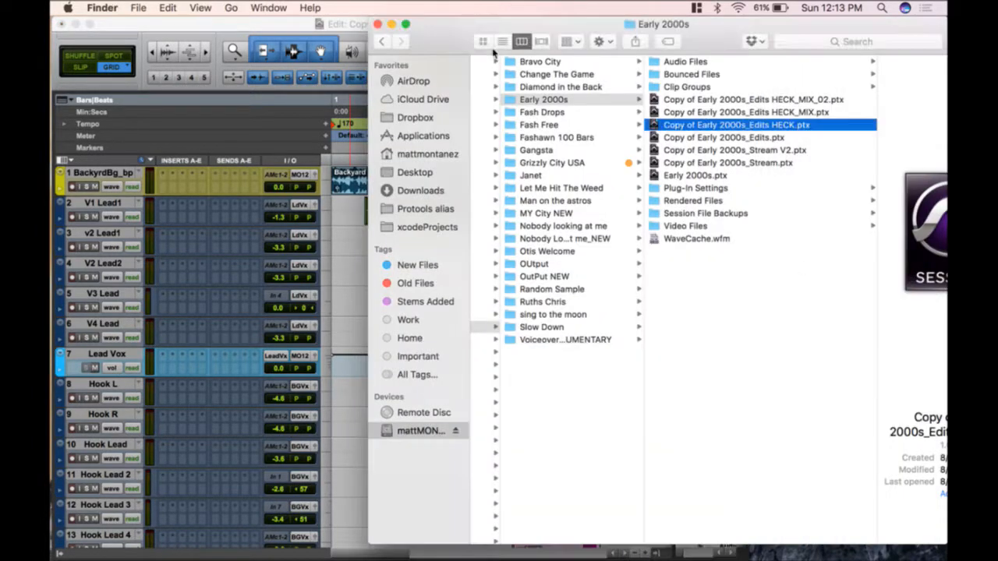
{"action": "left_click", "coordinate": [392, 24]}
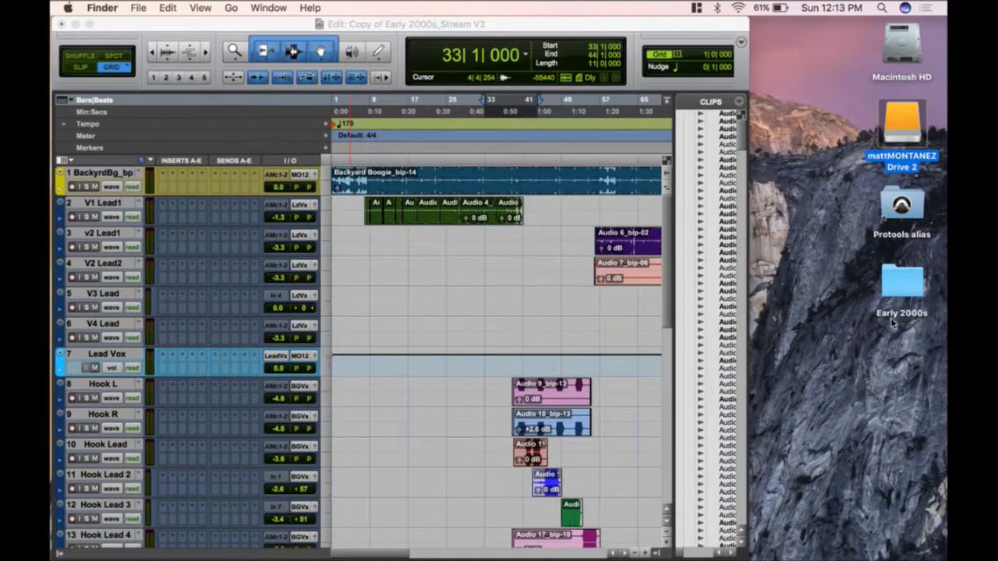
- Open the Early 2000s folder on the desktop and inspect its Audio Files folder and Early 2000s.ptx session file
{"action": "left_click", "coordinate": [918, 288]}
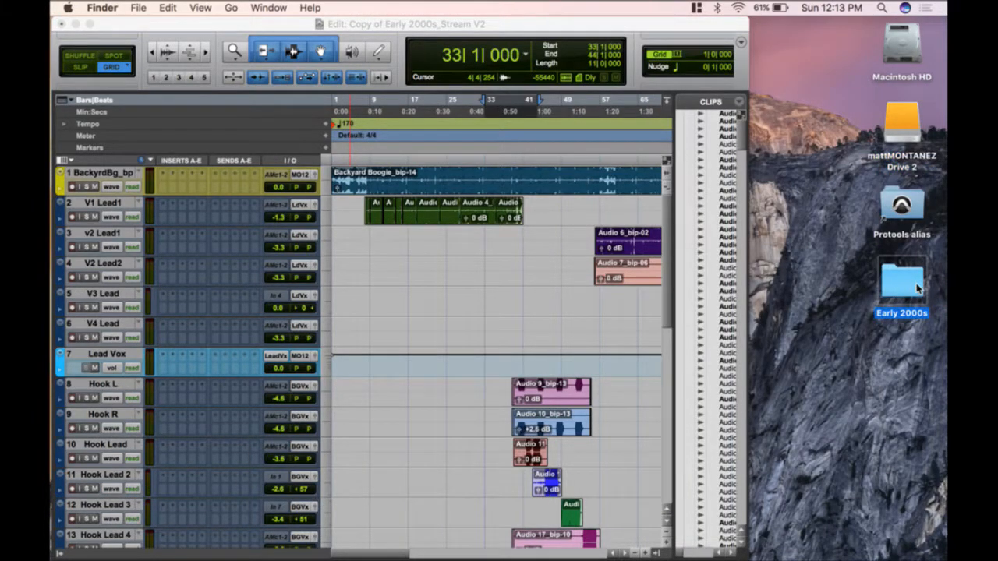
{"action": "double_click", "coordinate": [918, 289]}
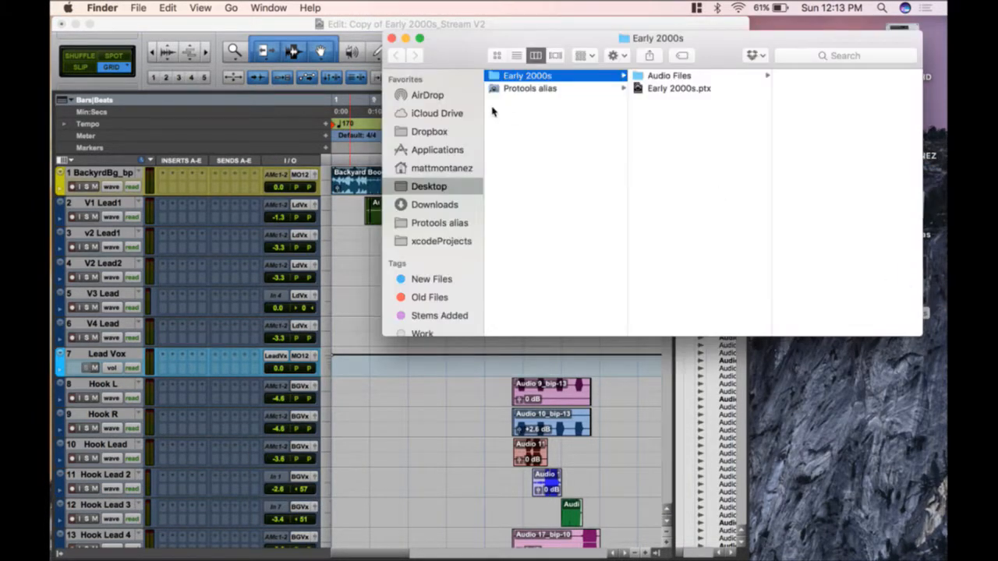
{"action": "left_click", "coordinate": [711, 80]}
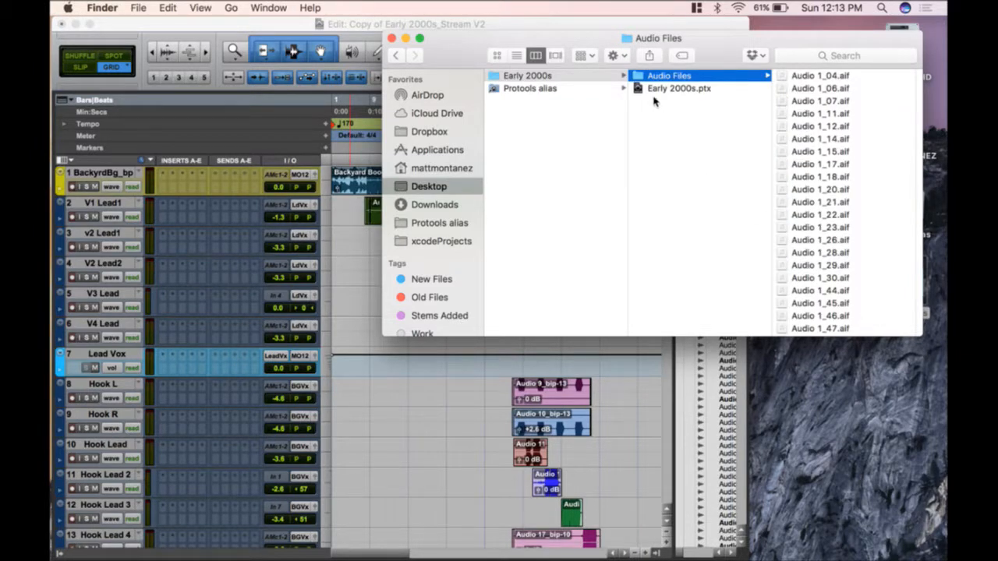
{"action": "left_click", "coordinate": [552, 22]}
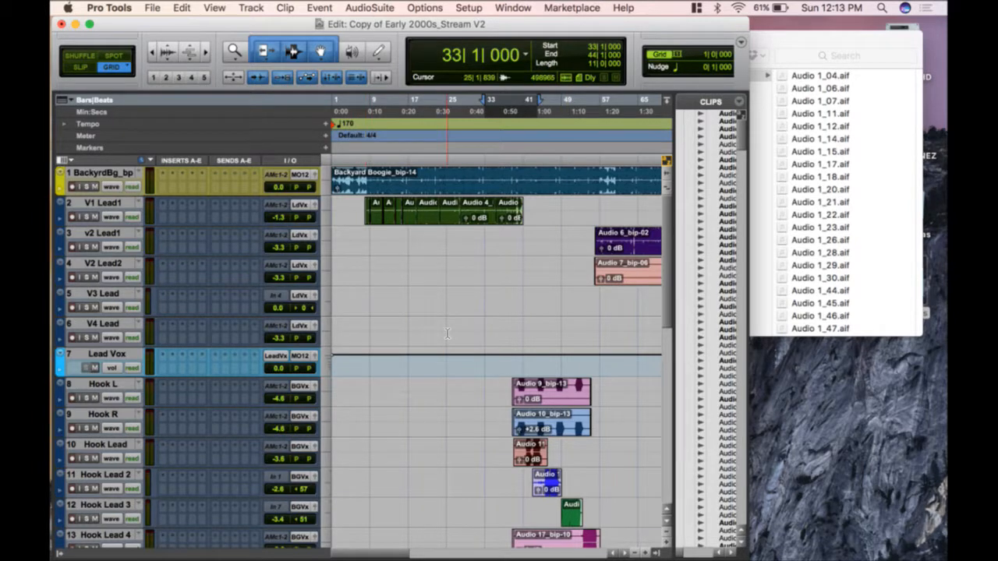
{"action": "left_click", "coordinate": [809, 38]}
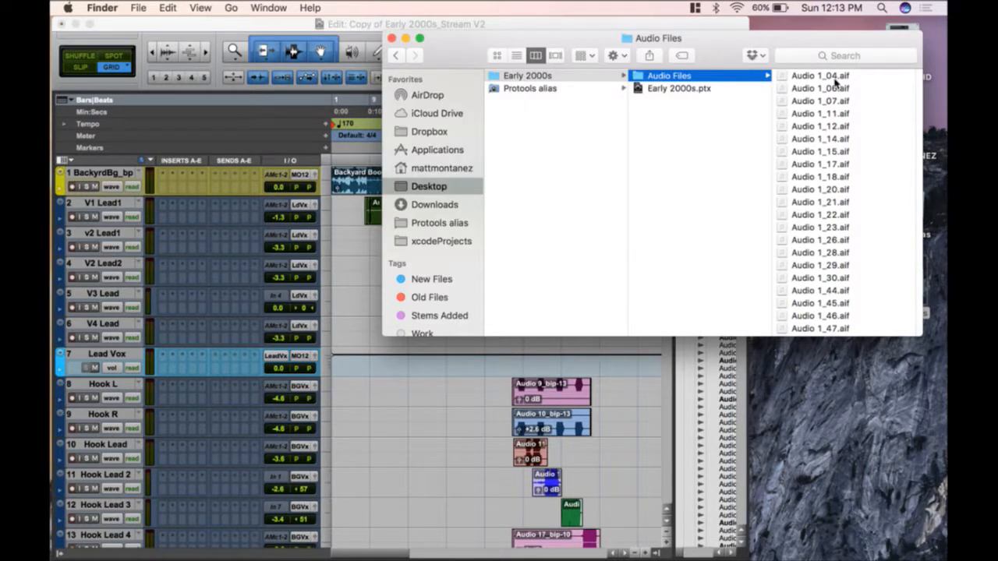
{"action": "left_click", "coordinate": [684, 92]}
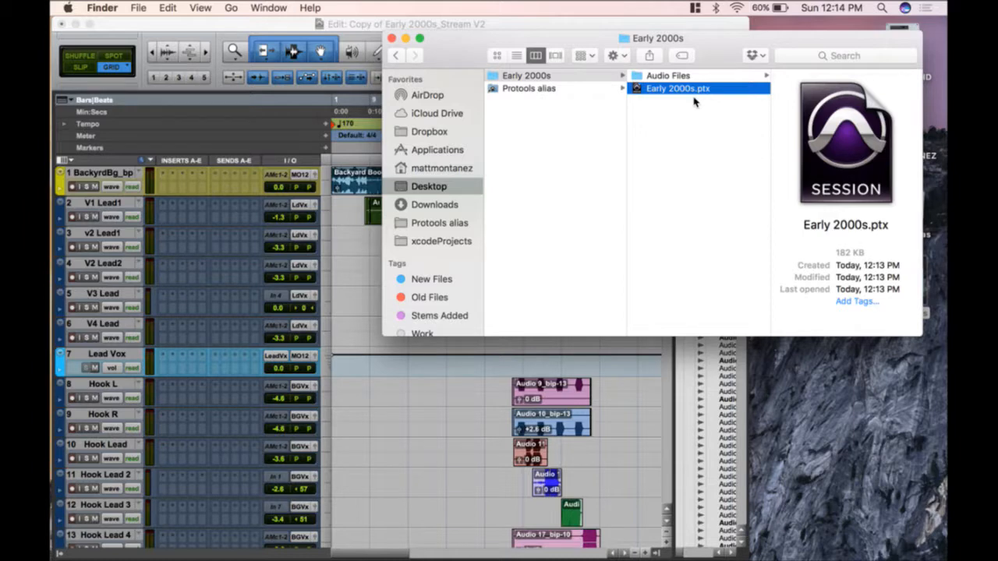
- Close the folder window, return to Pro Tools and enlarge the Edit window to its full width
{"action": "left_click", "coordinate": [392, 38]}
{"action": "left_click", "coordinate": [441, 32]}
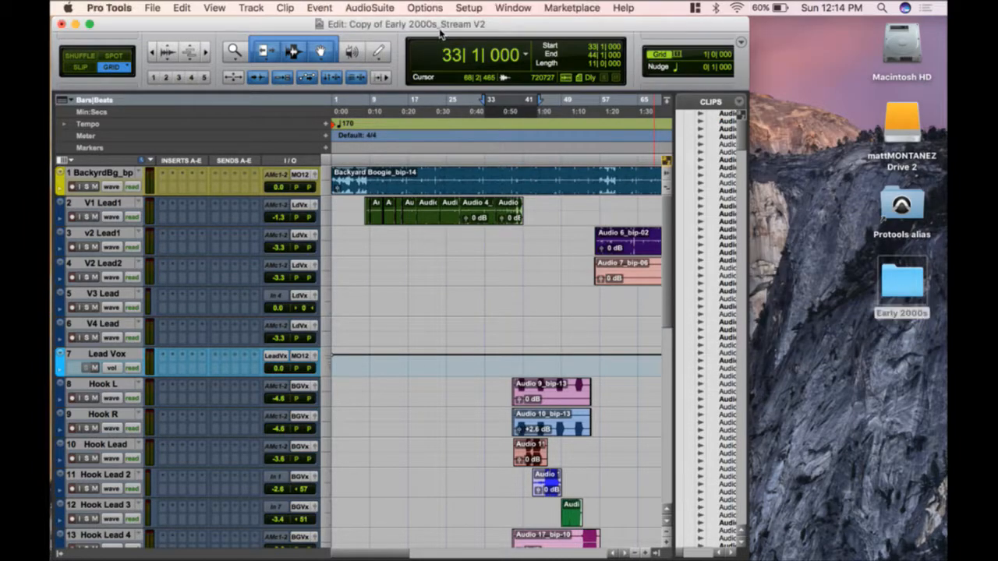
{"action": "double_click", "coordinate": [440, 33]}
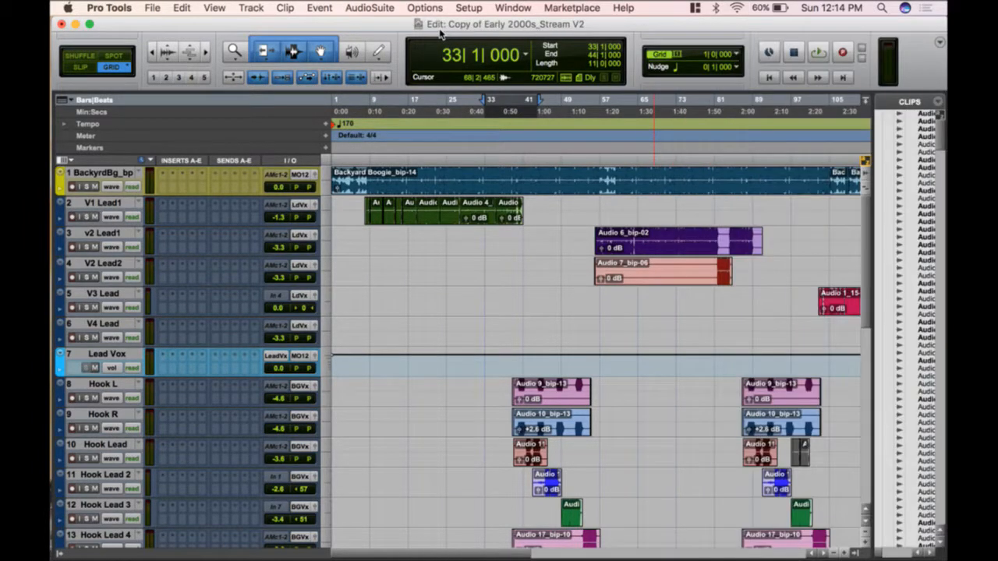
{"action": "left_click", "coordinate": [528, 265]}
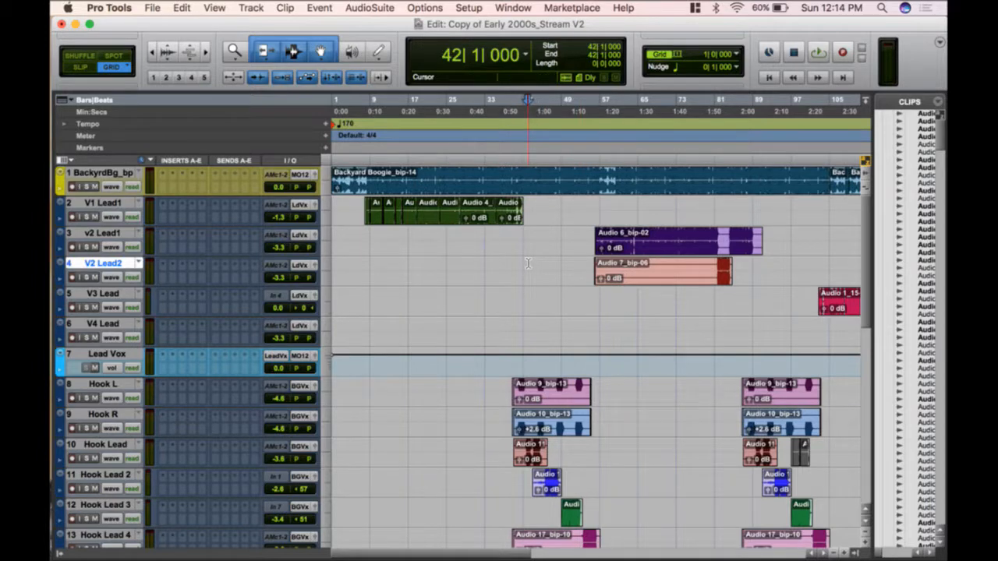
{"action": "left_click", "coordinate": [152, 7]}
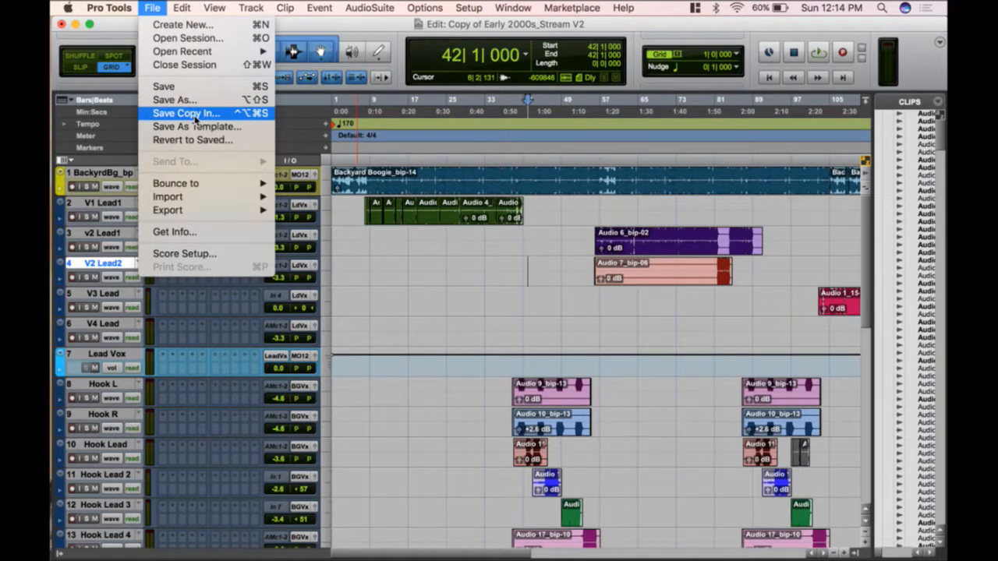
{"action": "left_click", "coordinate": [368, 273]}
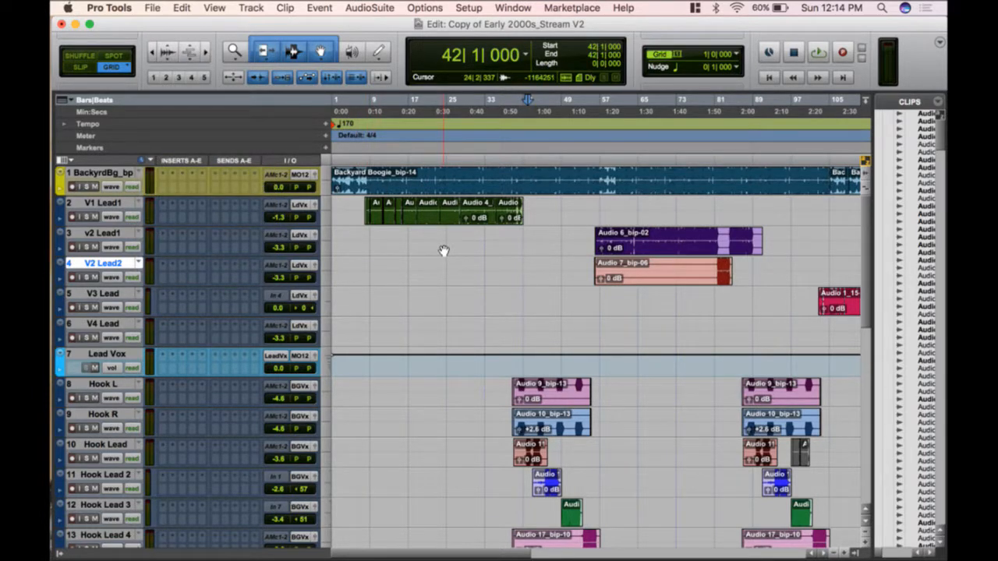
{"action": "left_click", "coordinate": [152, 7]}
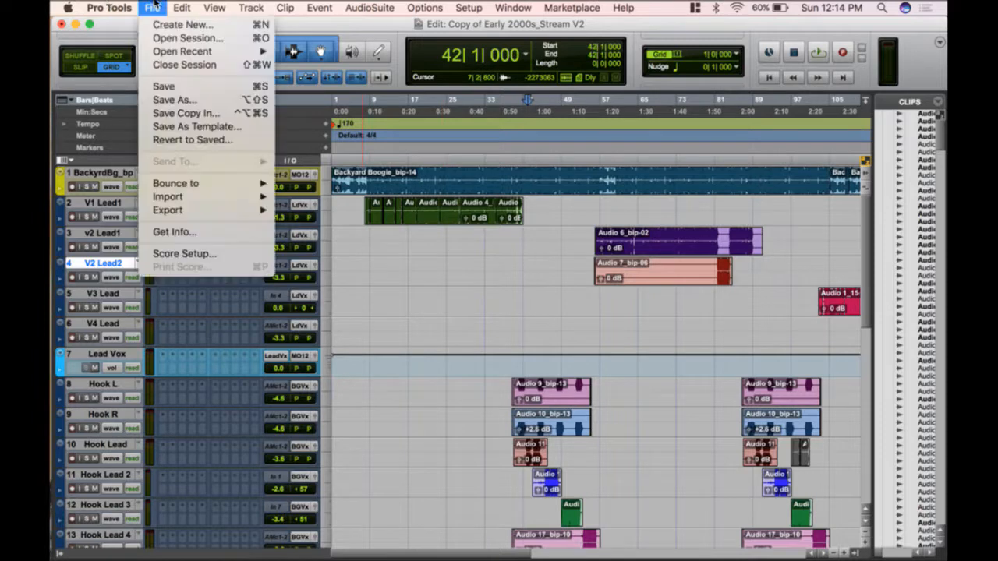
{"action": "left_click", "coordinate": [205, 128]}
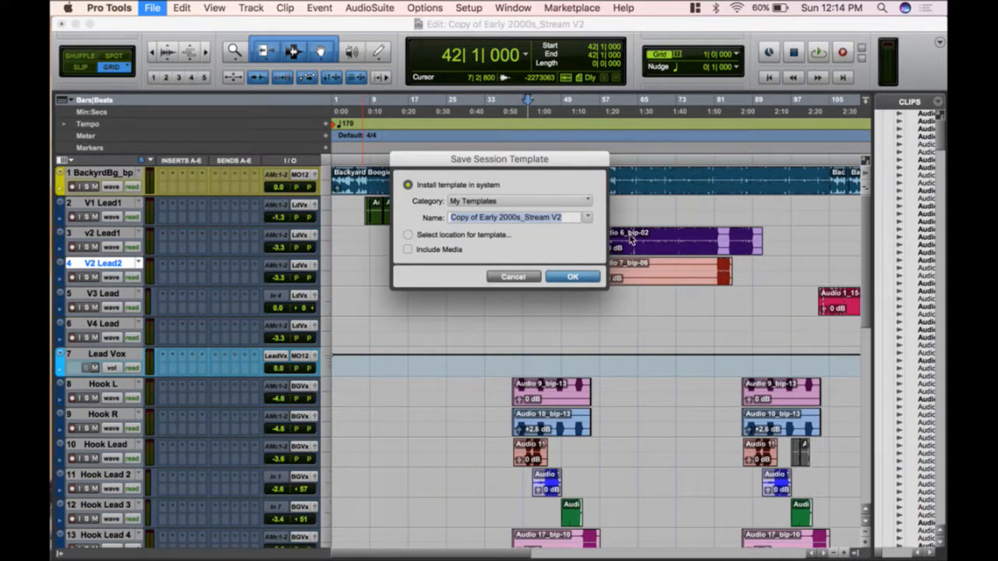
{"action": "left_click", "coordinate": [516, 277]}
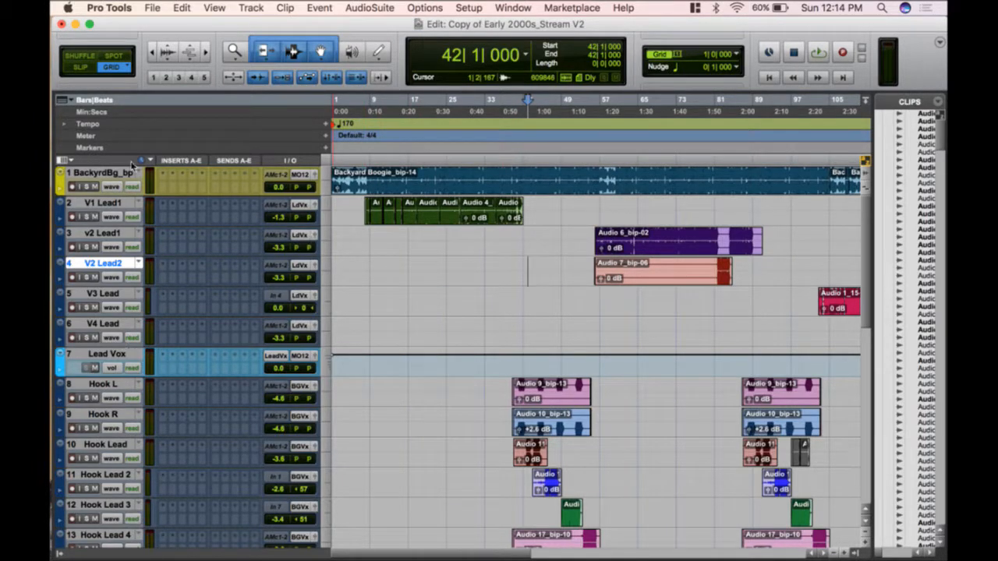
- Split the stereo Hook L track into separate mono tracks
{"action": "scroll", "coordinate": [198, 446], "scroll_direction": "down", "scroll_amount": 10}
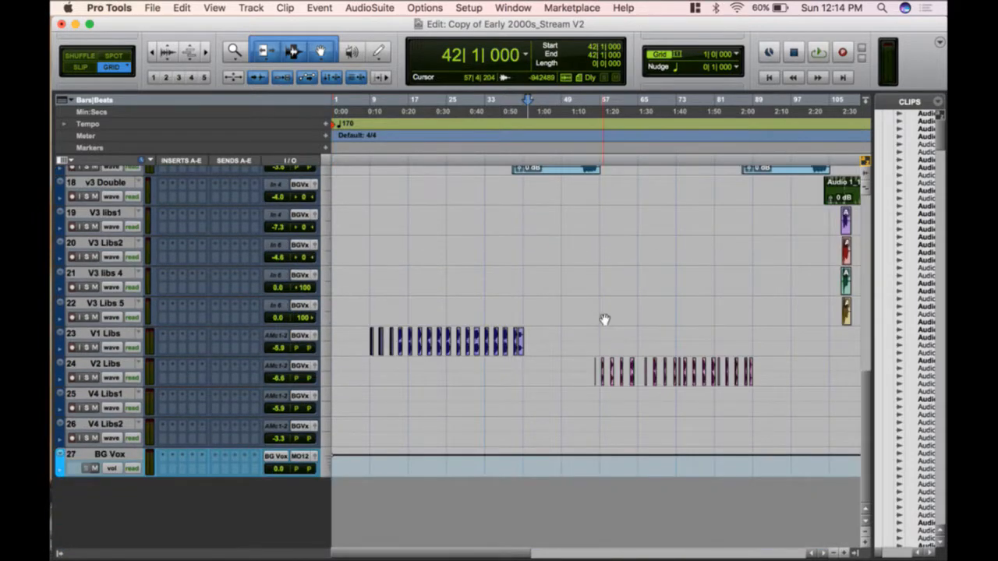
{"action": "scroll", "coordinate": [605, 319], "scroll_direction": "up", "scroll_amount": 10}
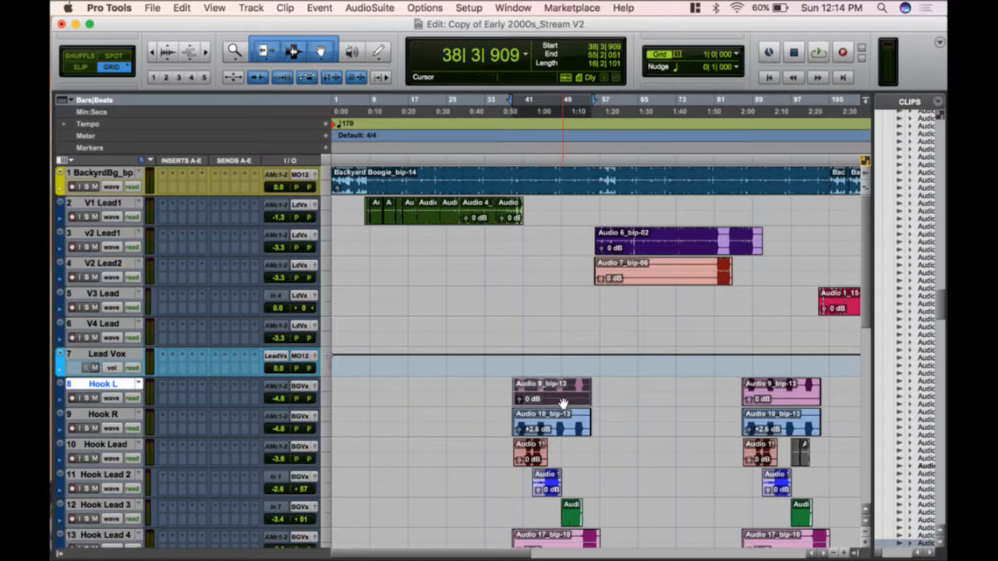
{"action": "scroll", "coordinate": [563, 402], "scroll_direction": "up", "scroll_amount": 3}
{"action": "scroll", "coordinate": [546, 404], "scroll_direction": "right", "scroll_amount": 3}
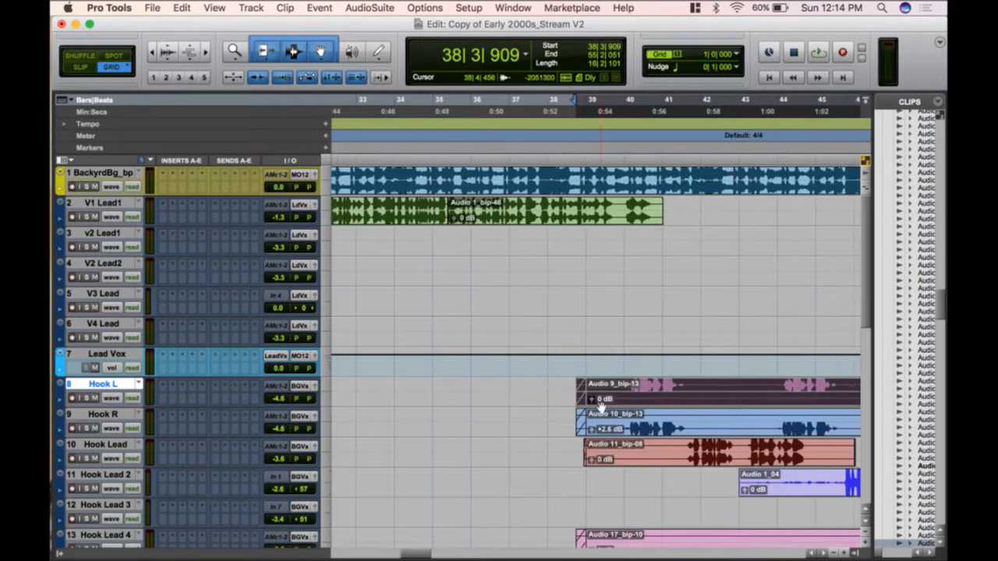
{"action": "scroll", "coordinate": [600, 406], "scroll_direction": "right", "scroll_amount": 3}
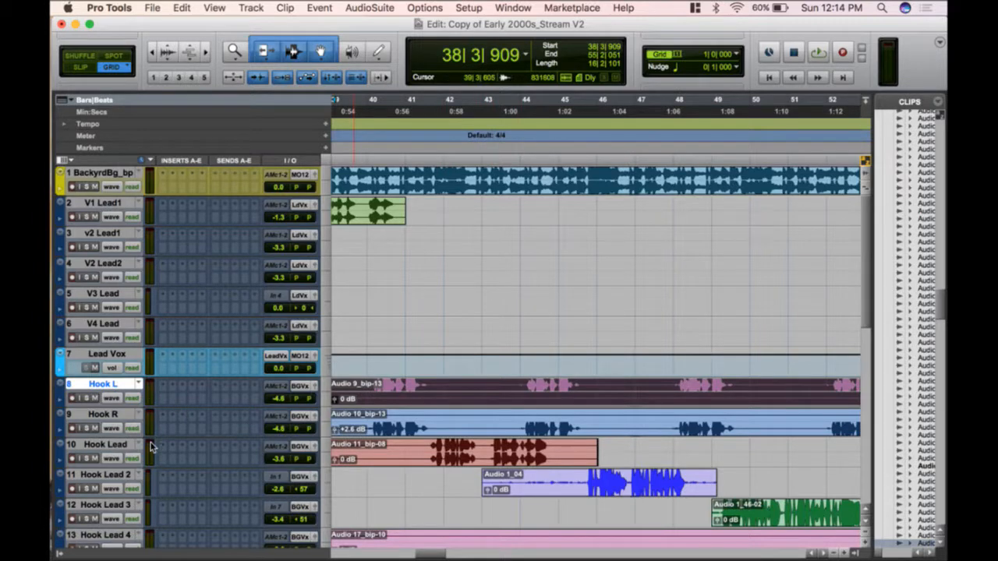
{"action": "scroll", "coordinate": [421, 407], "scroll_direction": "left", "scroll_amount": 1}
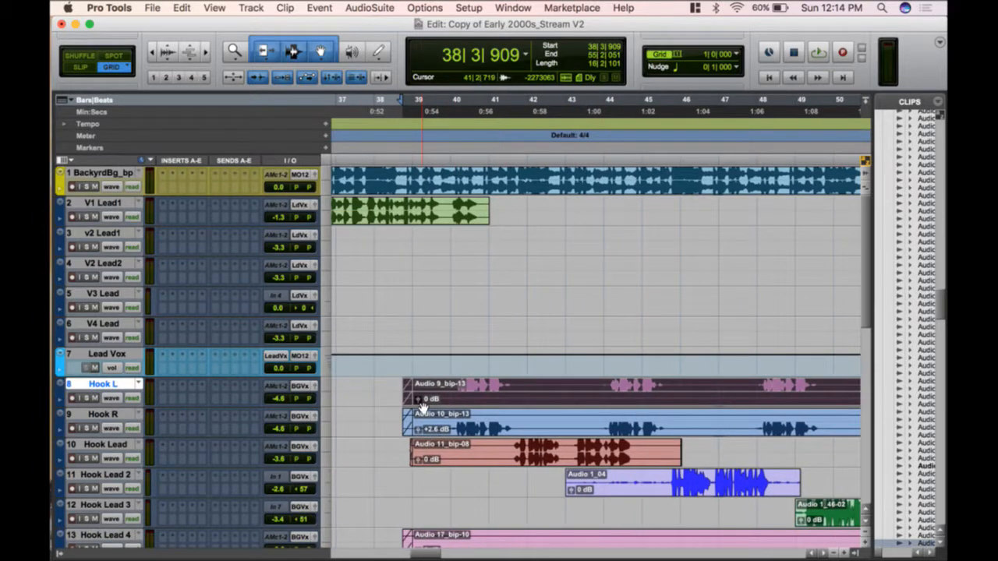
{"action": "scroll", "coordinate": [422, 407], "scroll_direction": "up", "scroll_amount": 5}
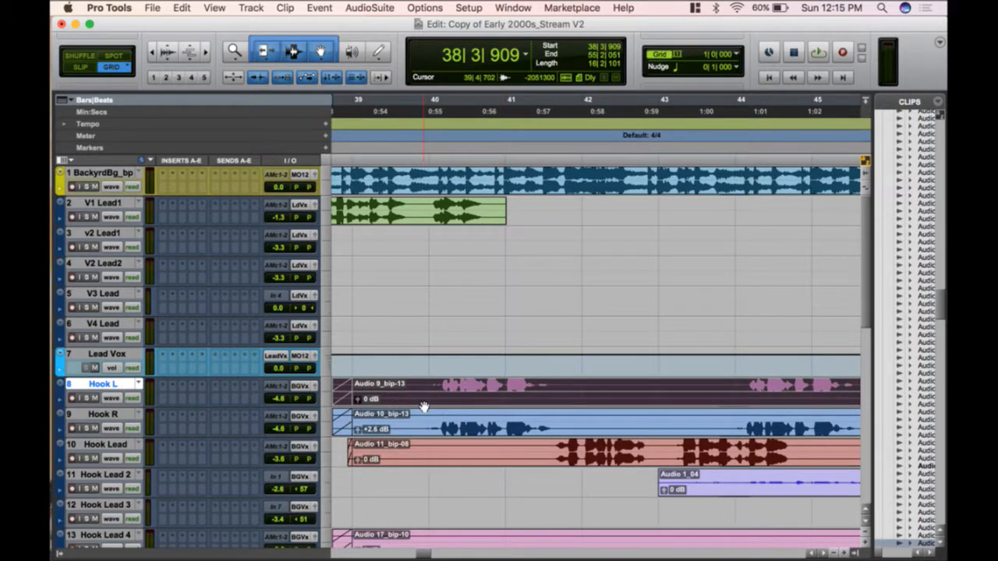
{"action": "right_click", "coordinate": [116, 388]}
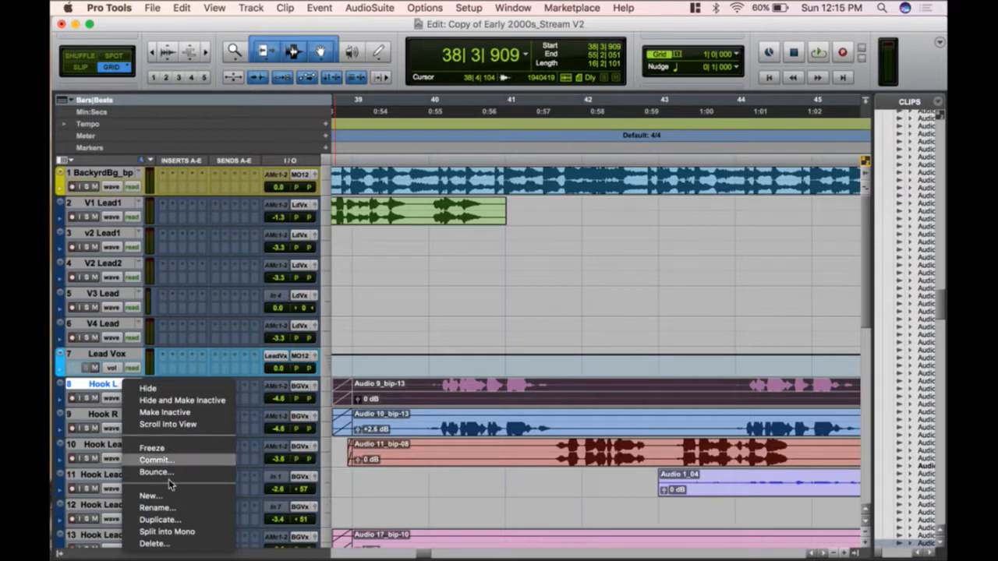
{"action": "left_click", "coordinate": [160, 531]}
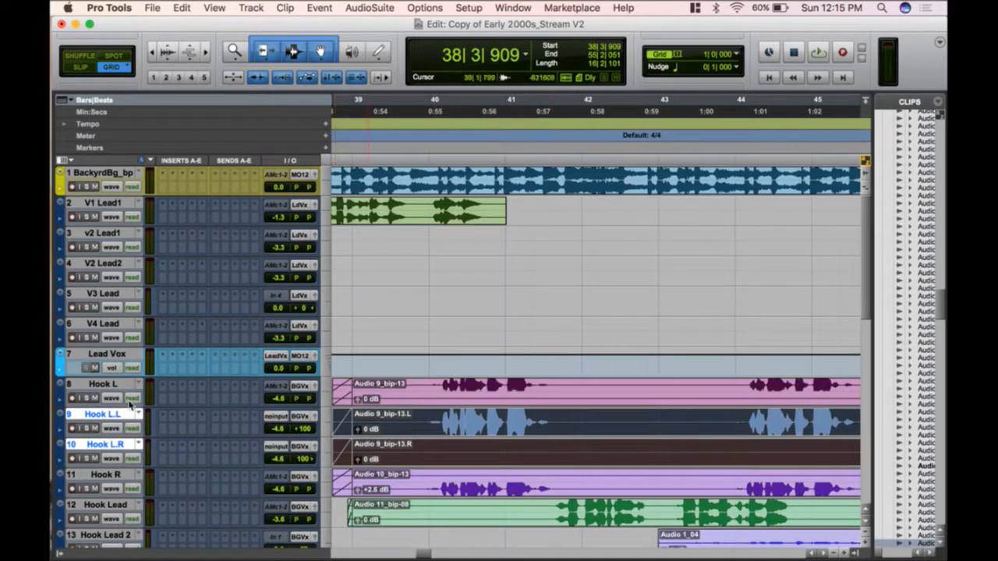
- Select the original Hook L track together with the silent Hook L.R track
{"action": "left_click", "coordinate": [108, 444]}
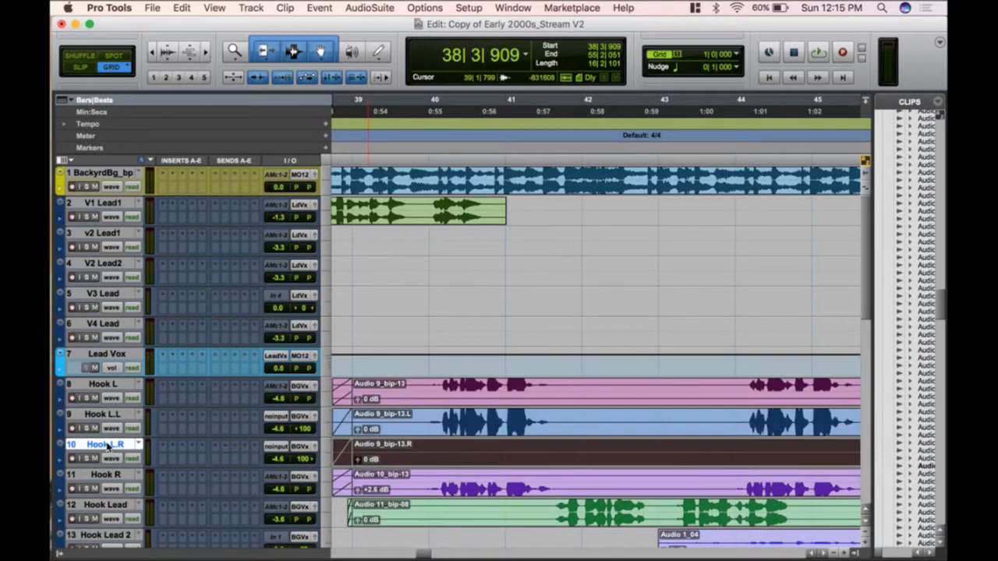
{"action": "right_click", "coordinate": [119, 376]}
{"action": "right_click", "coordinate": [92, 382]}
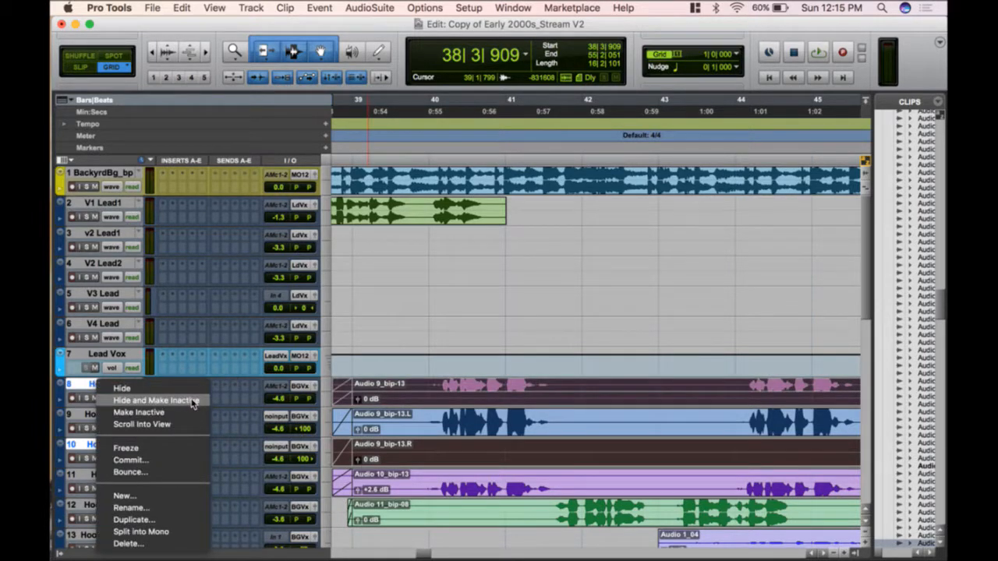
{"action": "key", "text": "Escape"}
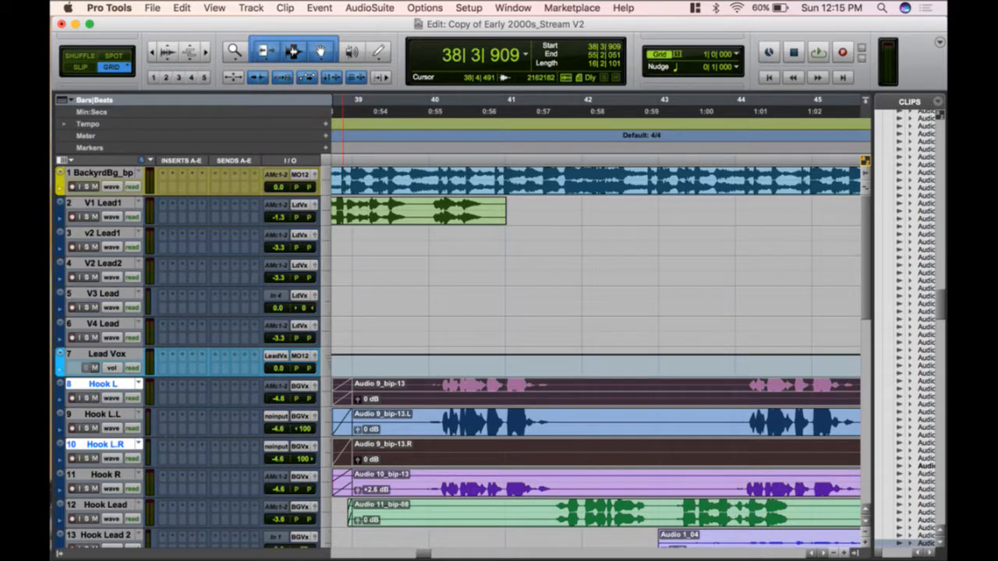
- Show the track list beside the Edit window's tracks and widen it enough to read the full track names
{"action": "left_click", "coordinate": [60, 554]}
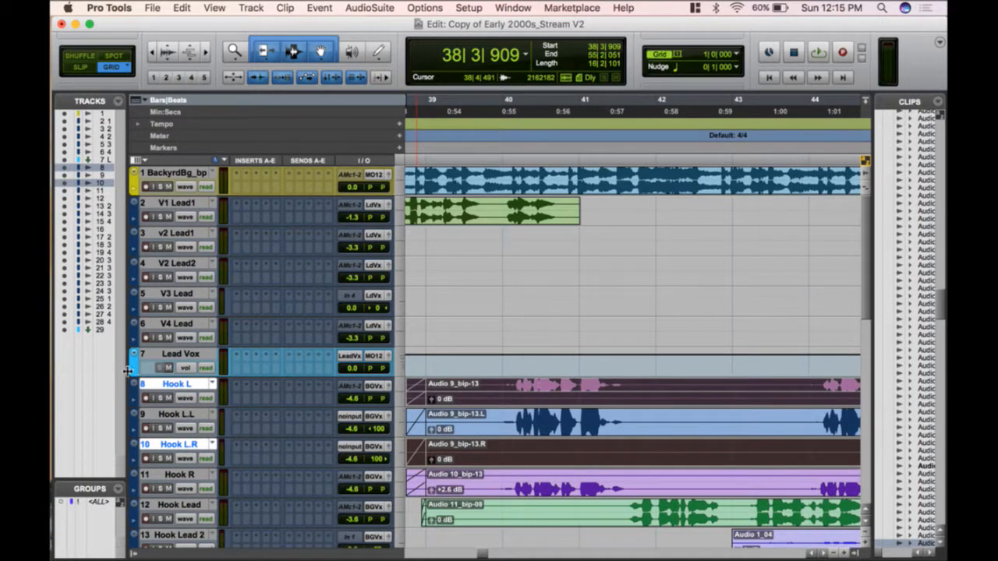
{"action": "left_click_drag", "start_coordinate": [128, 372], "coordinate": [232, 372]}
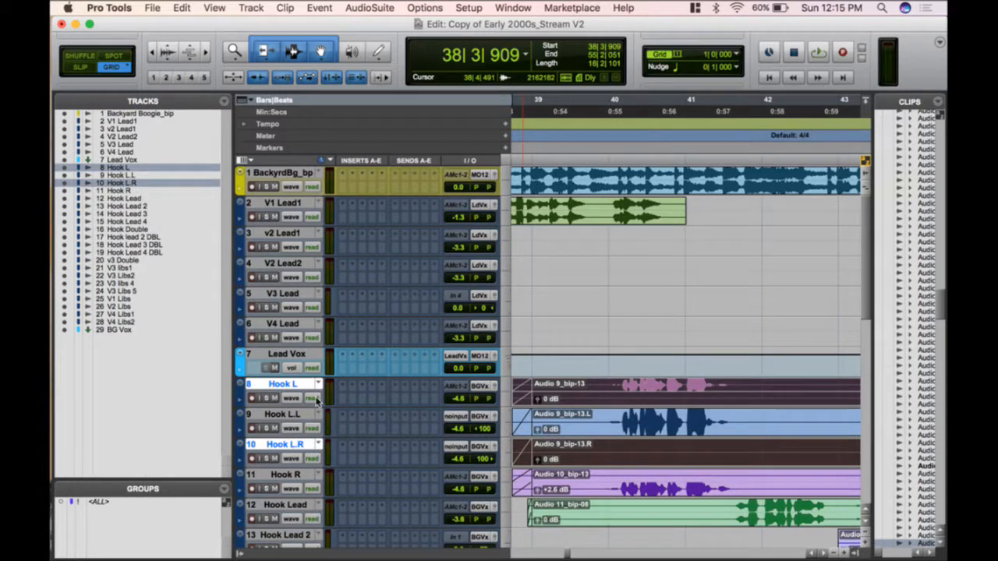
- Hide the original Hook L track and play the hook from just before bar 40
{"action": "left_click", "coordinate": [294, 384]}
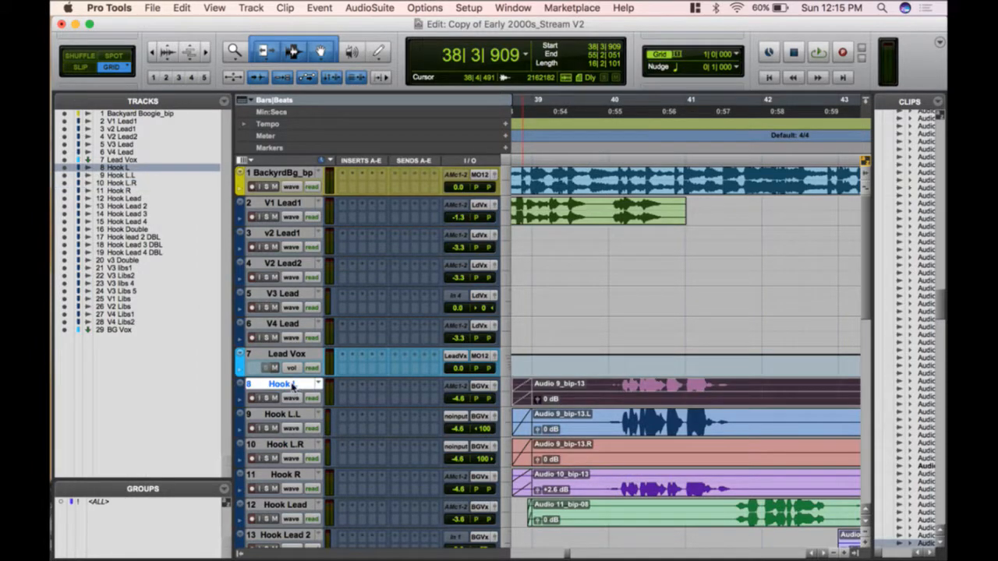
{"action": "right_click", "coordinate": [282, 380]}
{"action": "left_click", "coordinate": [308, 386]}
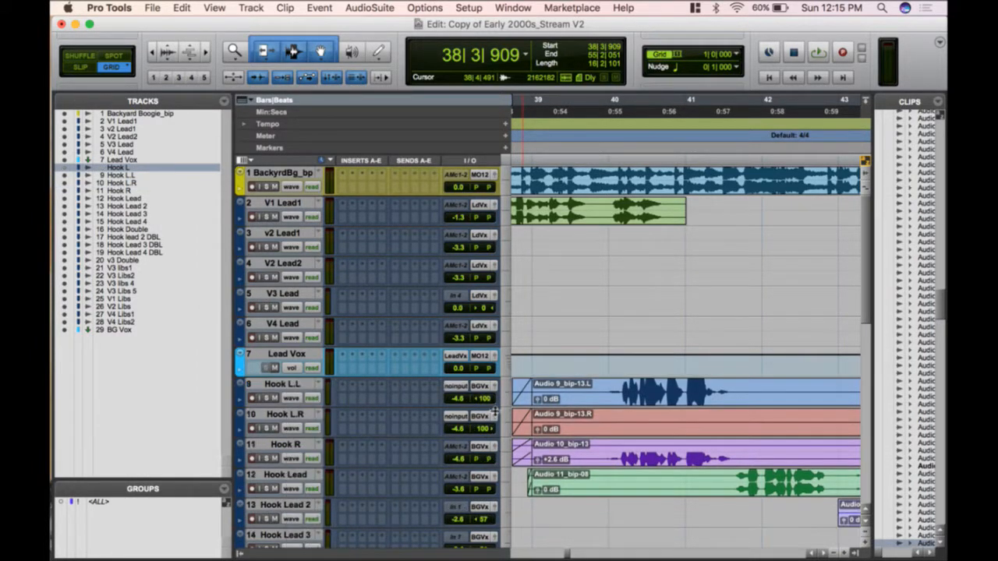
{"action": "left_click", "coordinate": [608, 390]}
{"action": "key", "text": "space"}
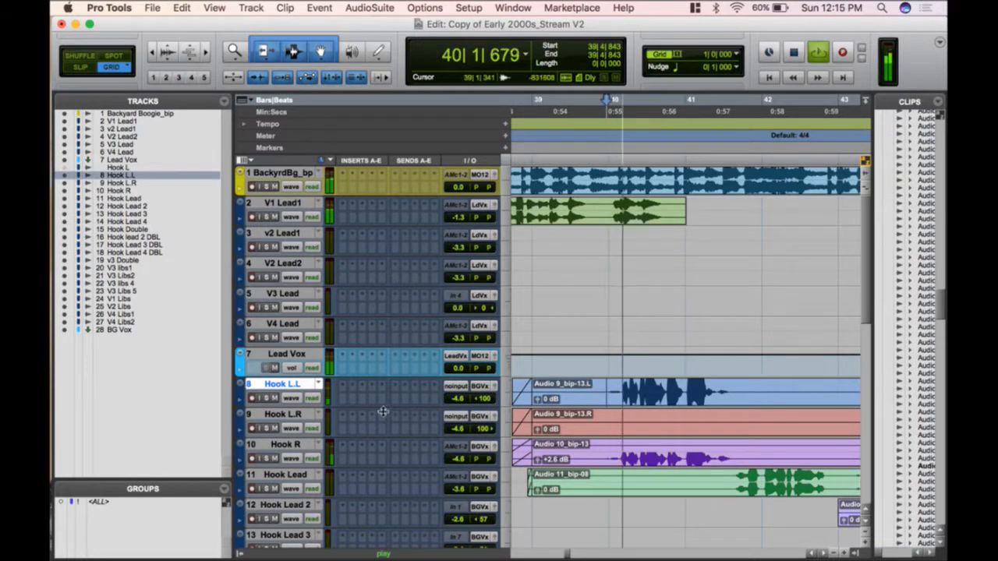
{"action": "key", "text": "space"}
- Mute Hook L.L and Hook R, play the hook with Hook L hidden, and show Hook L again
{"action": "left_click", "coordinate": [276, 399]}
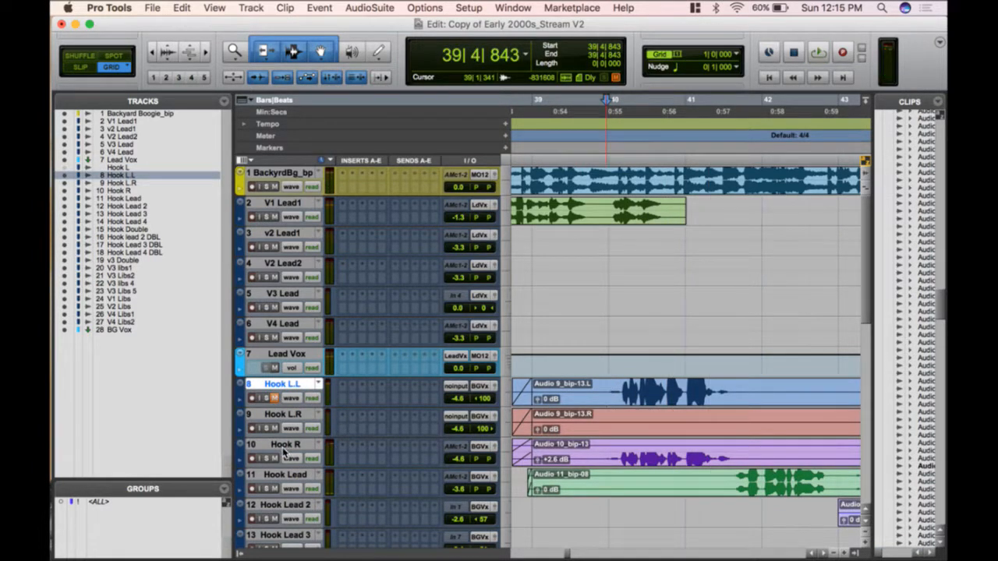
{"action": "key", "text": "space"}
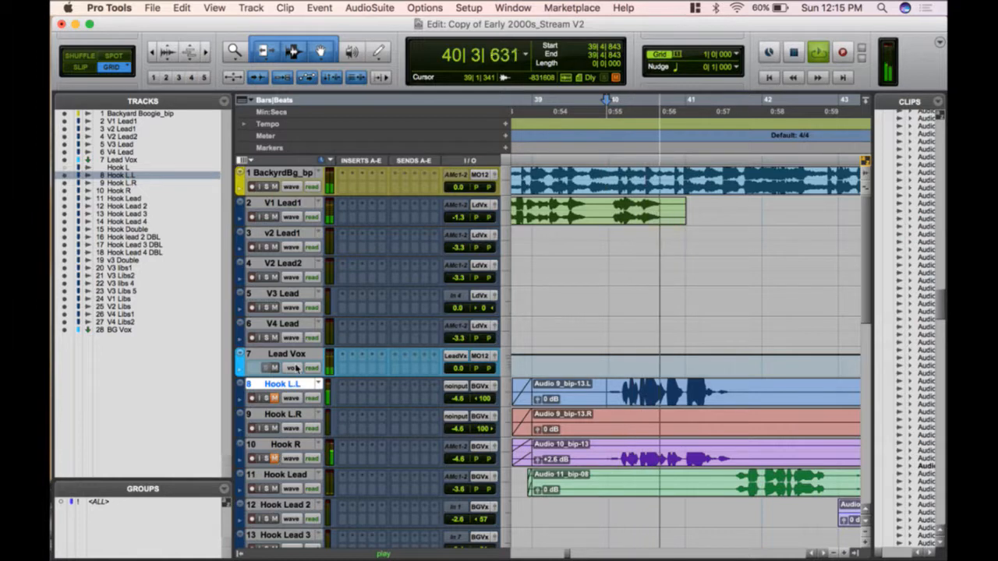
{"action": "key", "text": "space"}
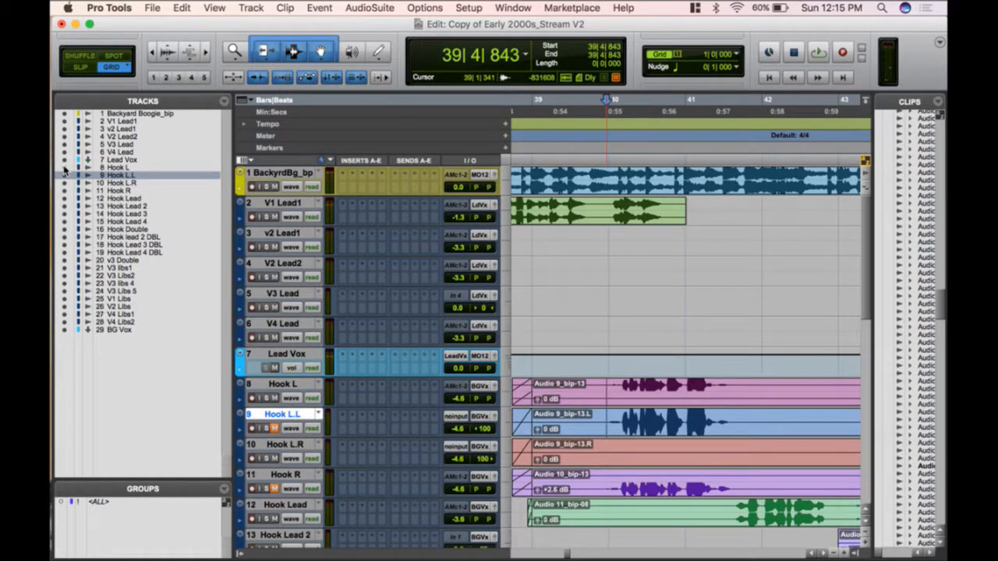
{"action": "key", "text": "space"}
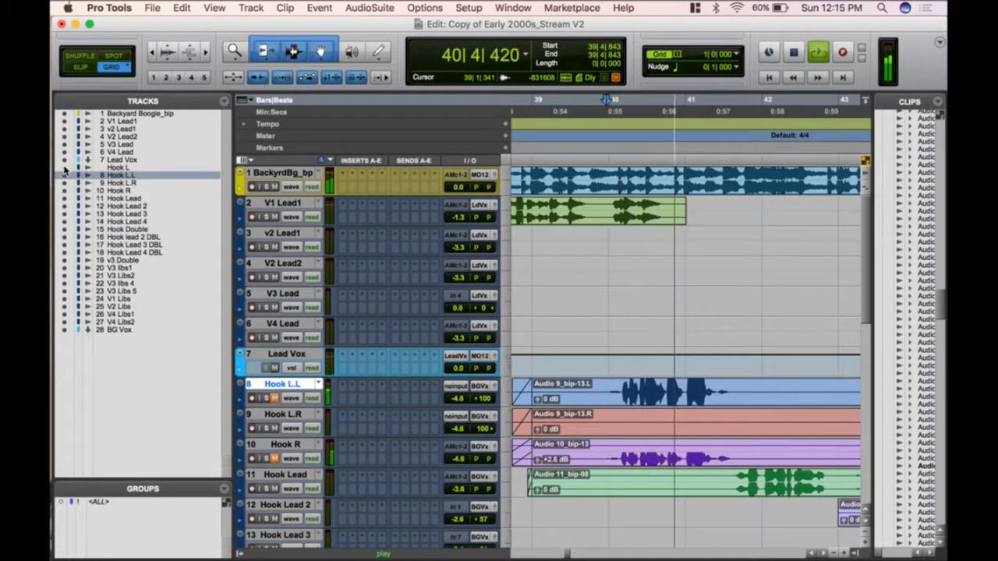
{"action": "key", "text": "space"}
{"action": "left_click", "coordinate": [65, 168]}
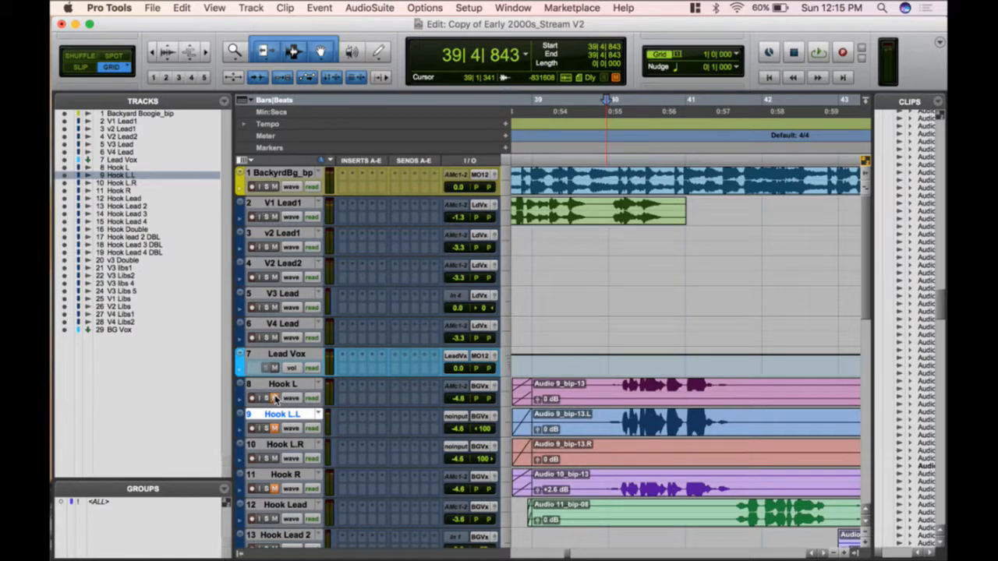
- Play the hook with the Hook L track muted and hidden, and make the track visible again
{"action": "right_click", "coordinate": [273, 384]}
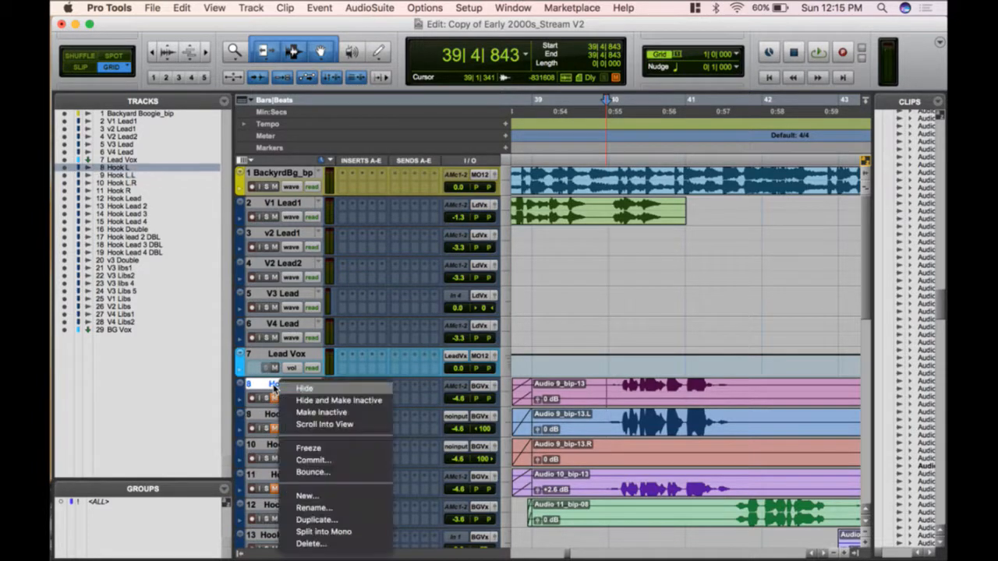
{"action": "left_click", "coordinate": [305, 389]}
{"action": "key", "text": "space"}
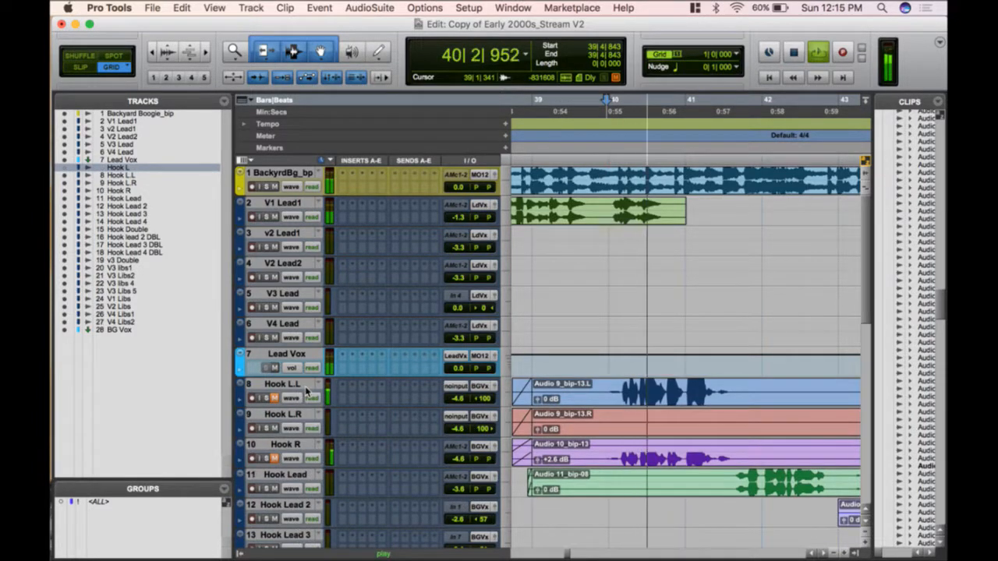
{"action": "key", "text": "space"}
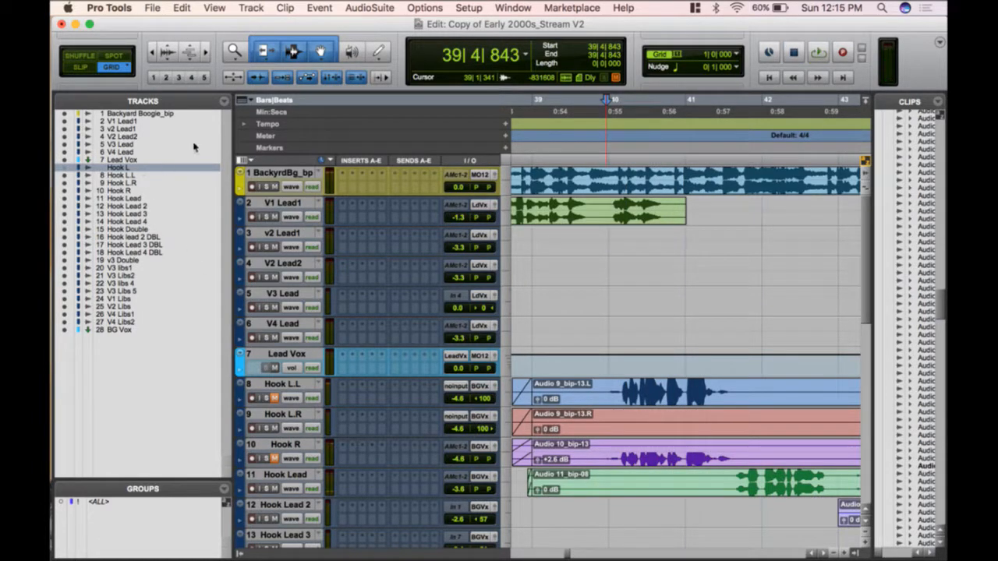
{"action": "left_click", "coordinate": [66, 169]}
{"action": "right_click", "coordinate": [292, 385]}
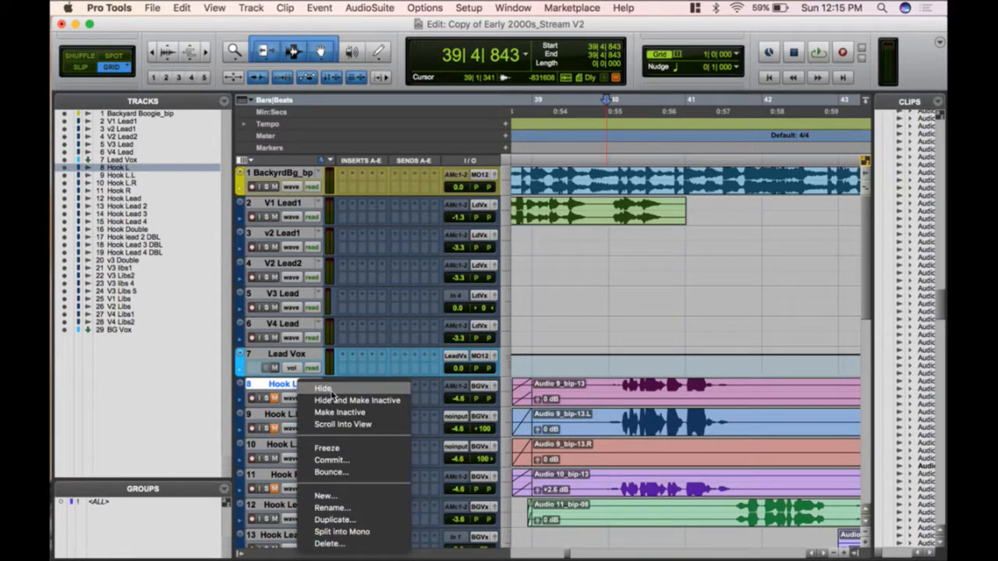
{"action": "left_click", "coordinate": [276, 388]}
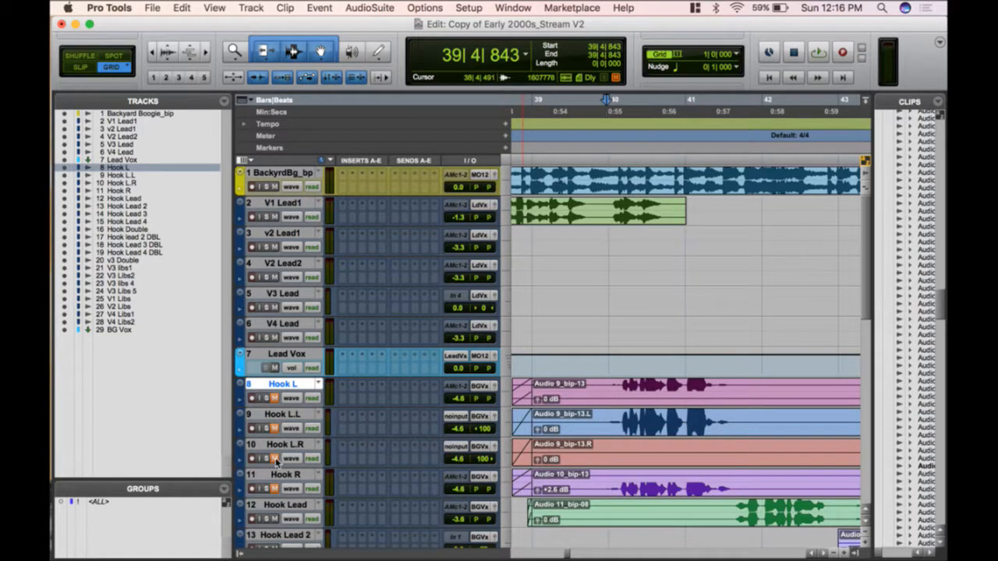
- Hide the original Hook L and silent Hook L.R tracks and make them inactive, leaving Hook L.L unmuted
{"action": "left_click", "coordinate": [278, 388]}
{"action": "left_click", "coordinate": [278, 388]}
{"action": "left_click", "coordinate": [275, 399]}
{"action": "left_click", "coordinate": [275, 399]}
{"action": "left_click", "coordinate": [297, 446], "text": "super"}
{"action": "right_click", "coordinate": [287, 384]}
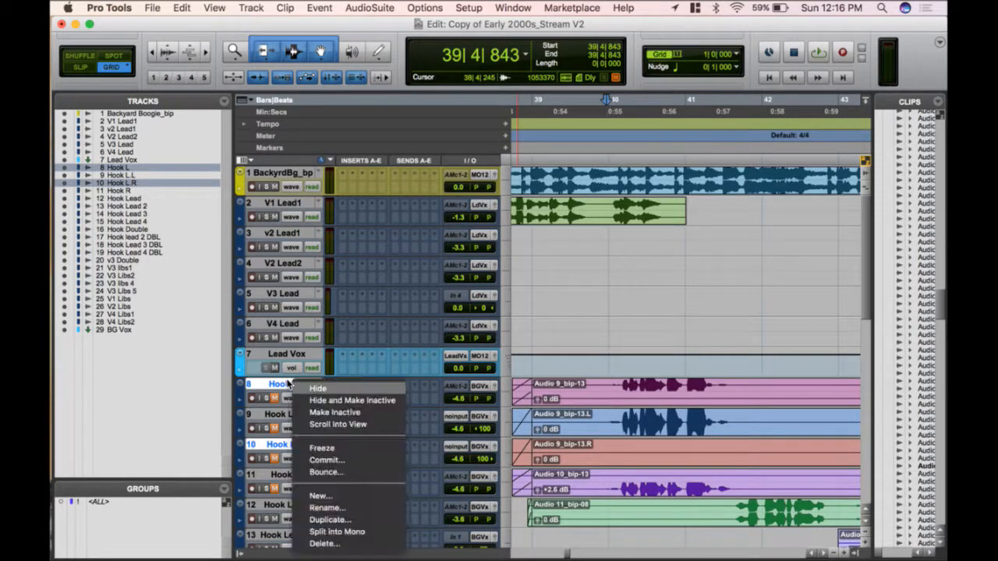
{"action": "left_click", "coordinate": [336, 401]}
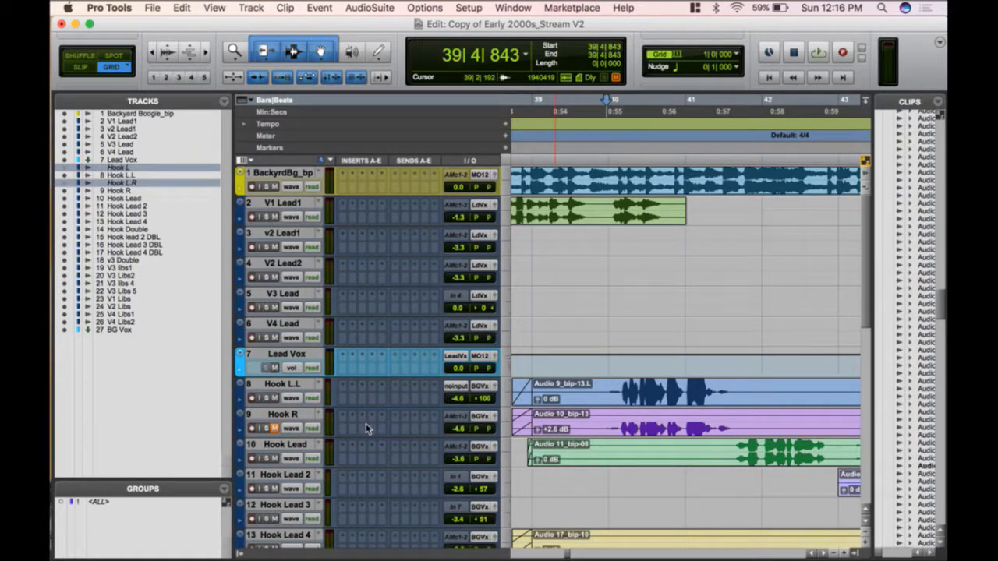
- Split the stereo Hook R track into separate mono tracks
{"action": "left_click", "coordinate": [279, 414]}
{"action": "right_click", "coordinate": [279, 414]}
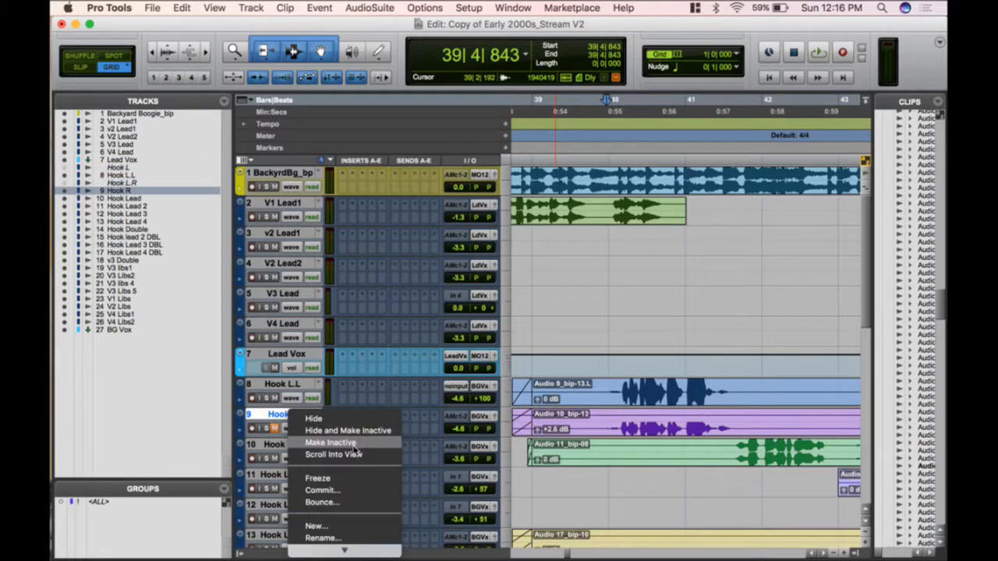
{"action": "left_click", "coordinate": [333, 537]}
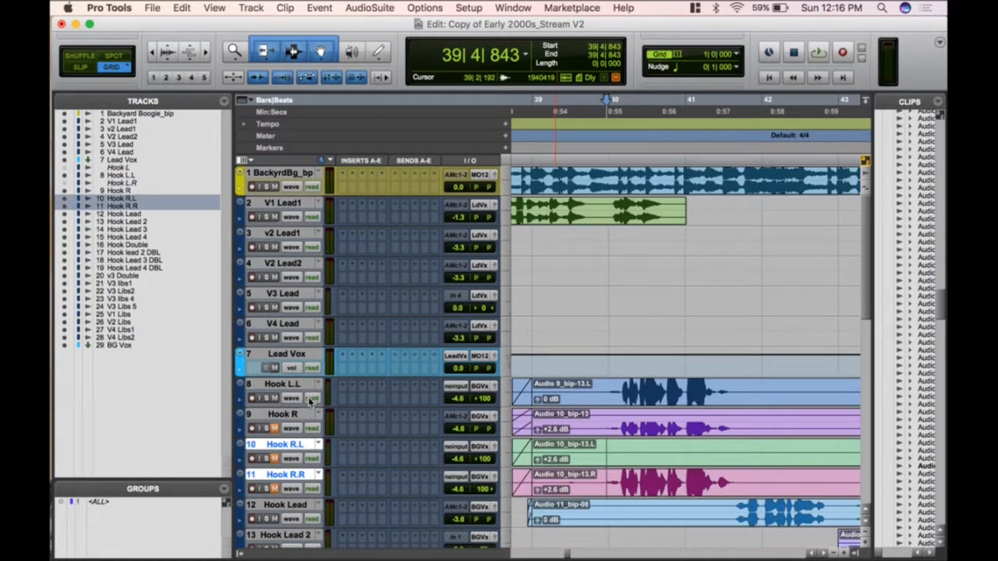
- Hide the original Hook R and silent Hook R.L tracks and make them inactive, leaving Hook R.R unmuted
{"action": "left_click", "coordinate": [282, 414]}
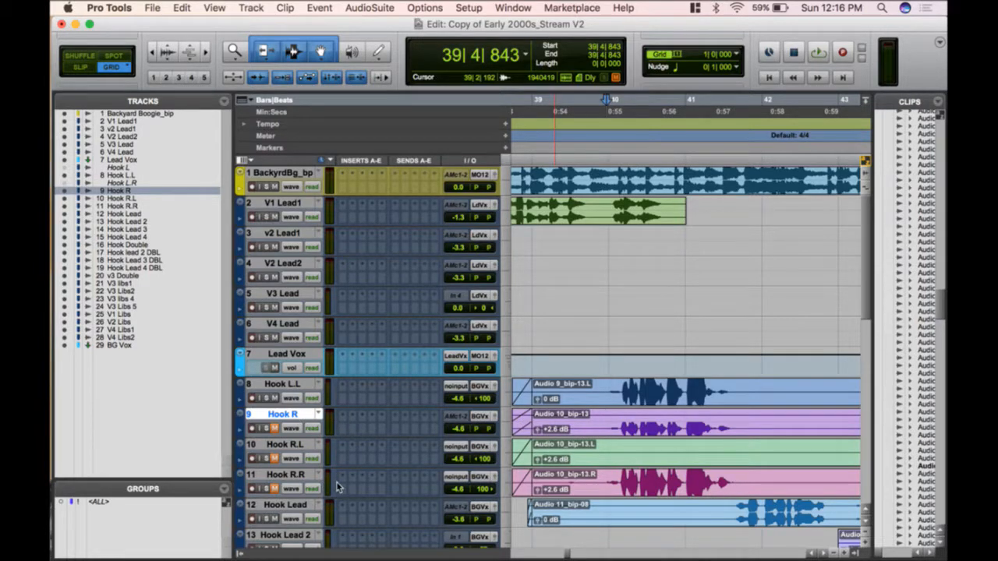
{"action": "left_click", "coordinate": [298, 444], "text": "shift"}
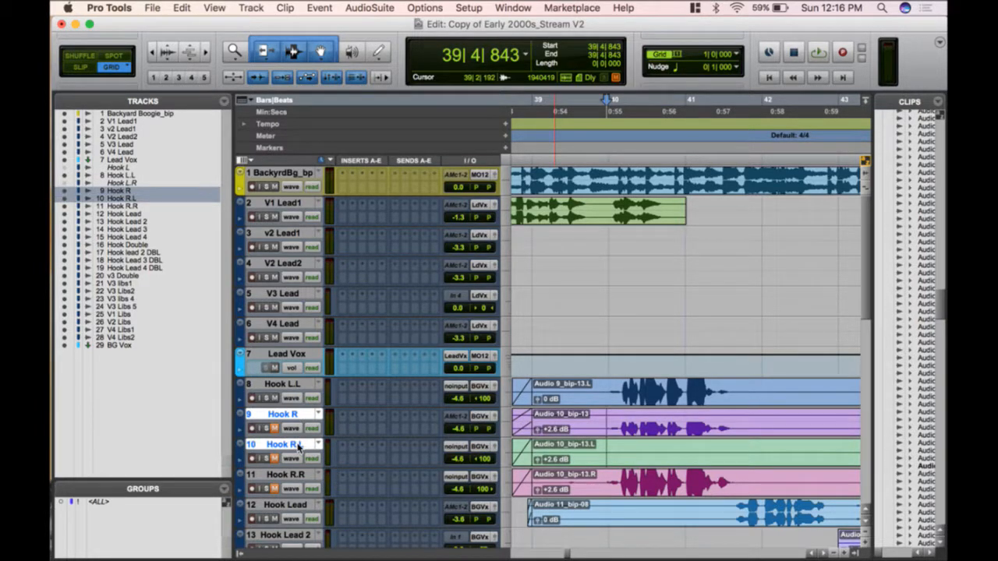
{"action": "right_click", "coordinate": [298, 444]}
{"action": "left_click", "coordinate": [363, 460]}
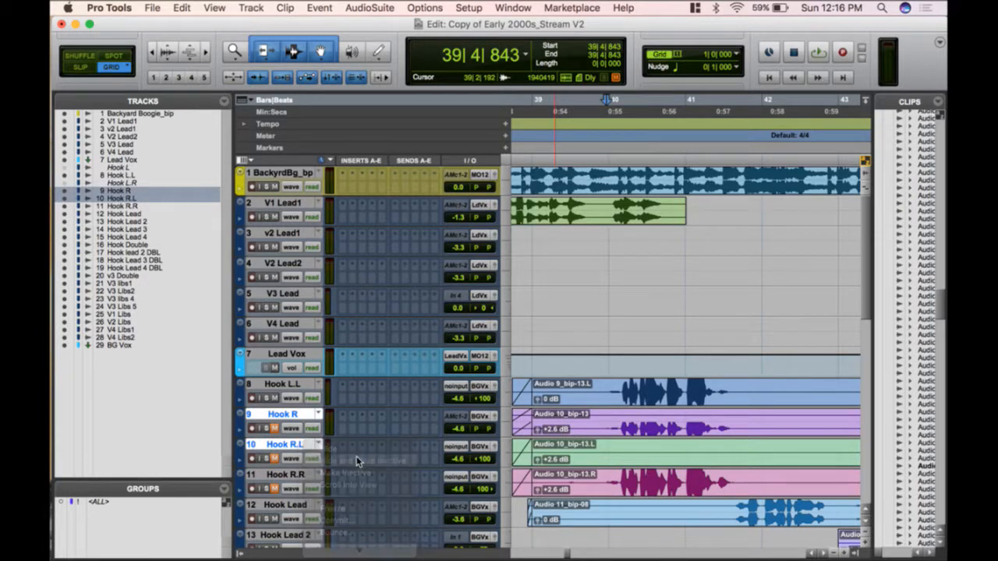
- Trim the start of the Hook R.R clip to 40|1|561, just before its first phrase
{"action": "scroll", "coordinate": [642, 414], "scroll_direction": "right", "scroll_amount": 1}
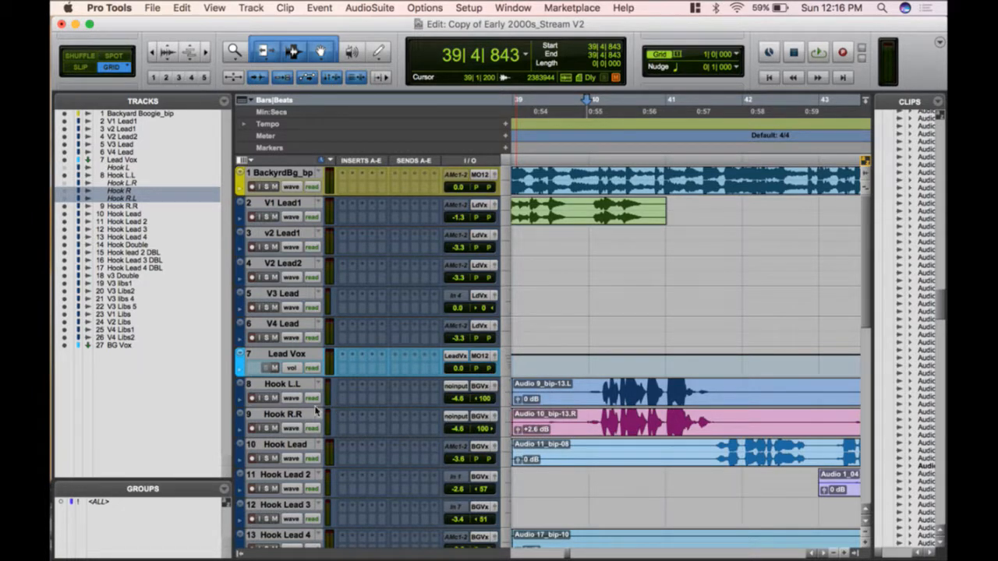
{"action": "left_click", "coordinate": [520, 434]}
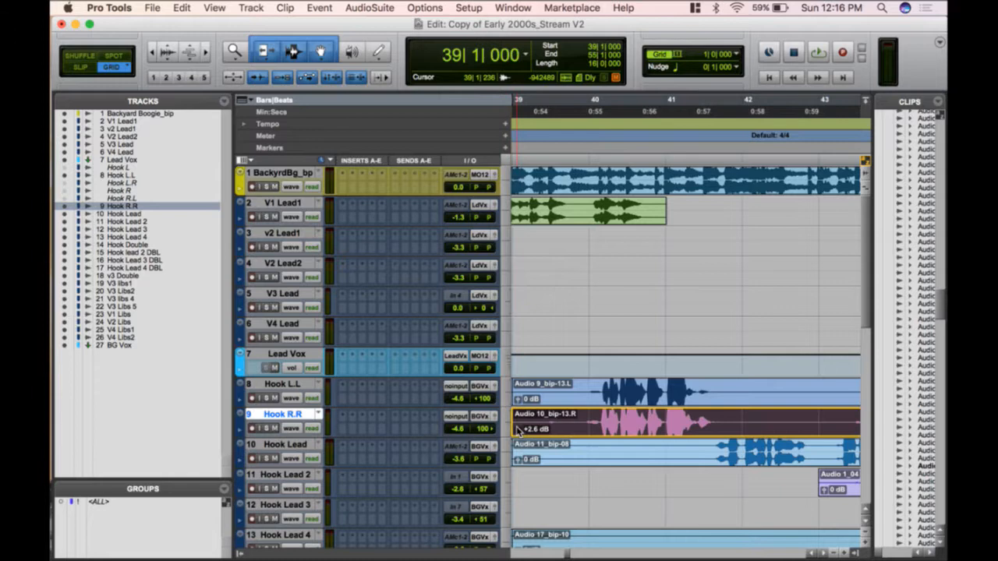
{"action": "left_click", "coordinate": [597, 421]}
{"action": "key", "text": "super+bracketright"}
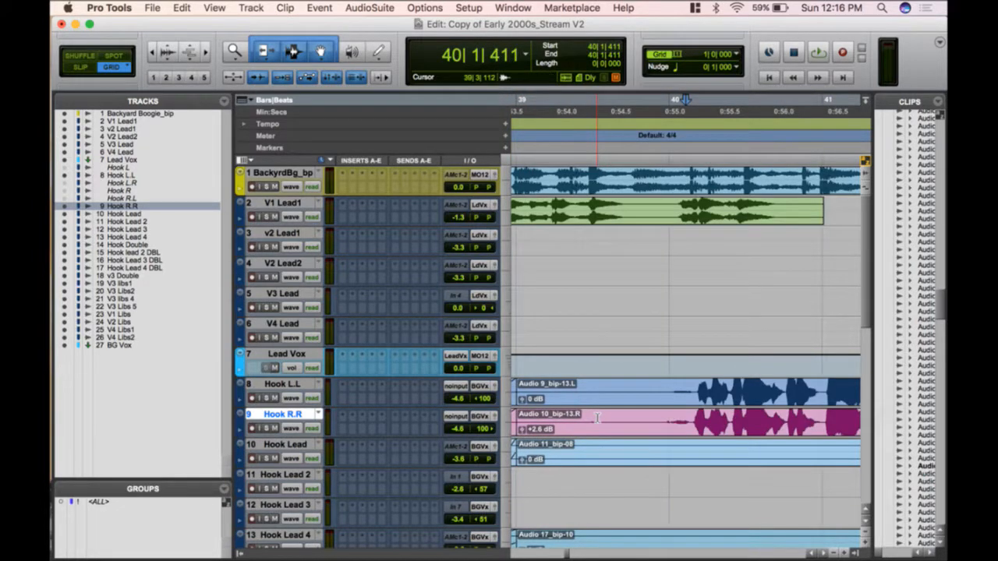
{"action": "key", "text": "super+bracketright"}
{"action": "left_click", "coordinate": [540, 419]}
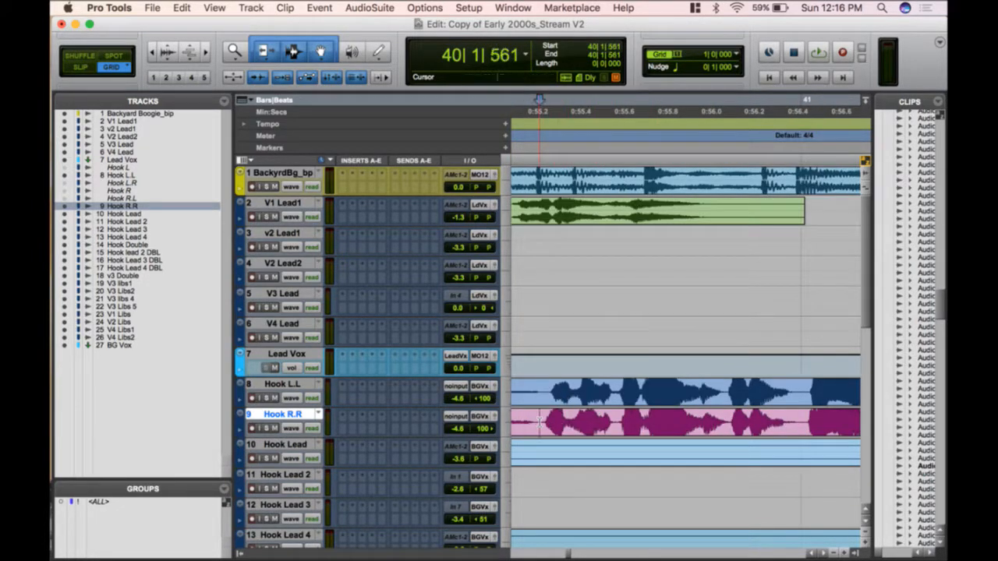
{"action": "key", "text": "a"}
- Separate the Hook R.R clip after its first phrase and shift that piece slightly later to line up with Hook L.L
{"action": "left_click", "coordinate": [616, 434]}
{"action": "left_click", "coordinate": [624, 417]}
{"action": "key", "text": "b"}
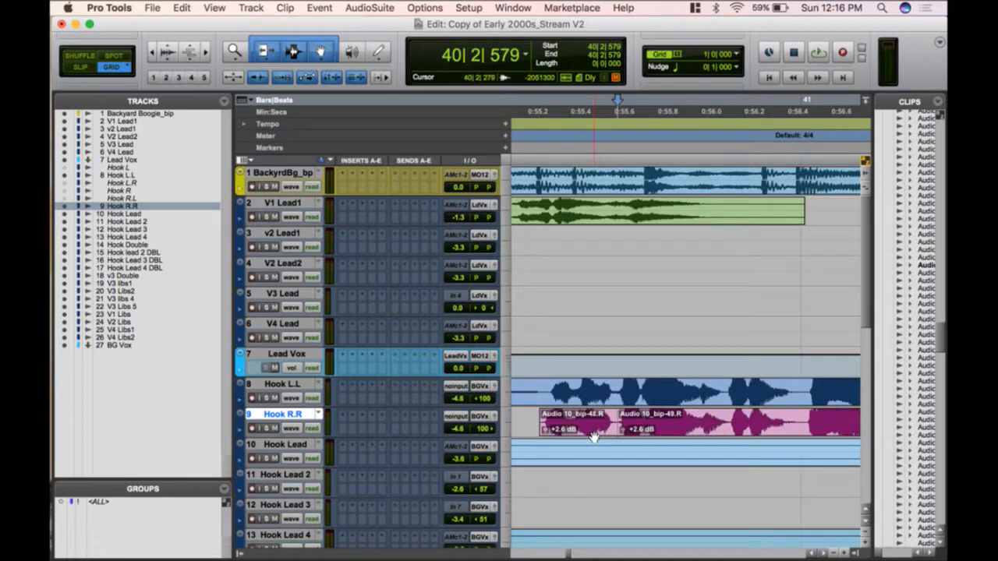
{"action": "left_click", "coordinate": [583, 435]}
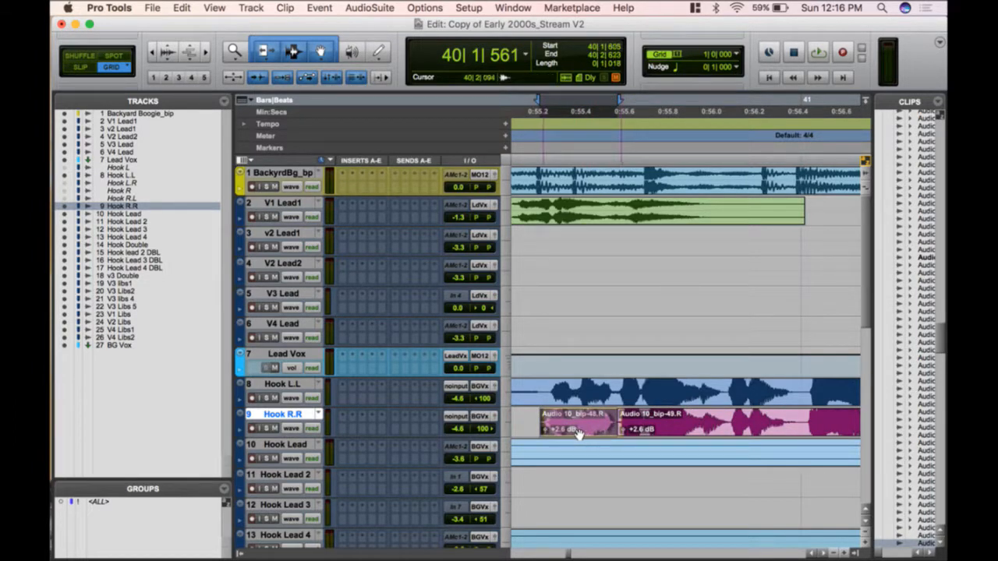
- Separate the Hook R.R phrase around bar 41 into its own clip and shift it slightly later to match Hook L.L
{"action": "scroll", "coordinate": [639, 421], "scroll_direction": "down", "scroll_amount": 1}
{"action": "scroll", "coordinate": [639, 421], "scroll_direction": "right", "scroll_amount": 3}
{"action": "left_click", "coordinate": [677, 400]}
{"action": "key", "text": "b"}
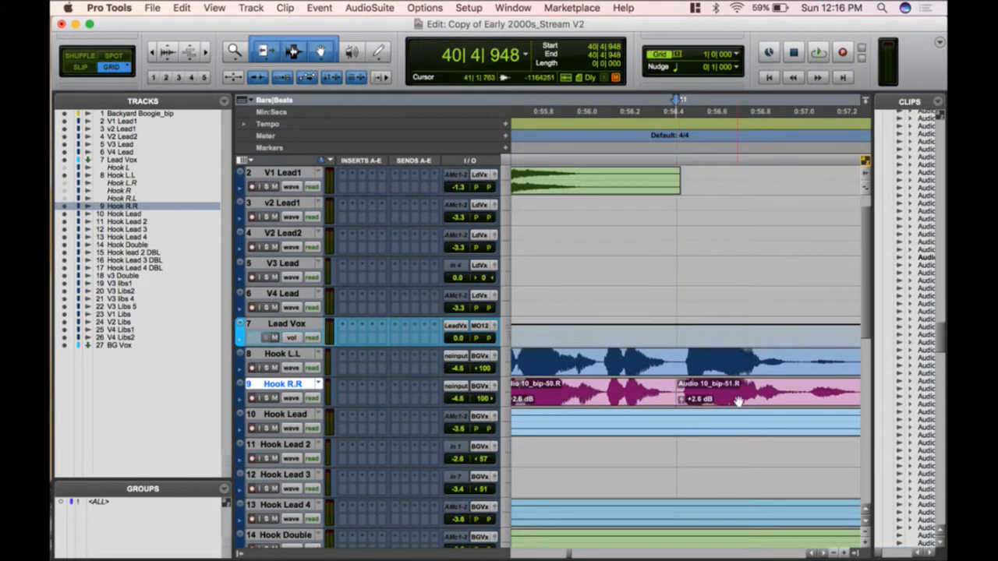
{"action": "scroll", "coordinate": [738, 401], "scroll_direction": "right", "scroll_amount": 2}
{"action": "left_click", "coordinate": [741, 400], "text": "shift"}
{"action": "key", "text": "b"}
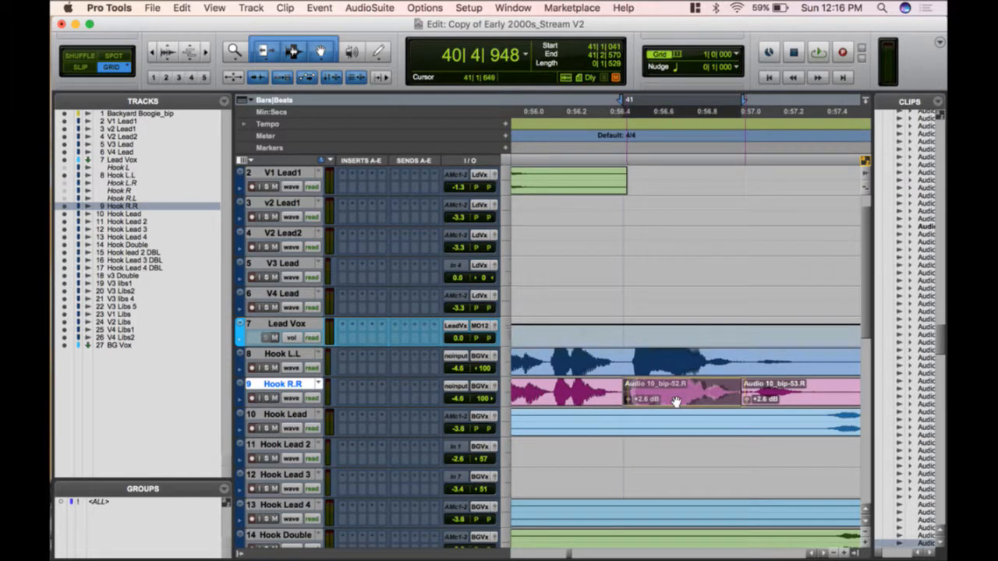
{"action": "left_click_drag", "start_coordinate": [675, 402], "coordinate": [679, 402]}
- Play the realigned hook vocals from 40|1|271 to check their timing
{"action": "key", "text": "r"}
{"action": "left_click", "coordinate": [599, 360]}
{"action": "key", "text": "space"}
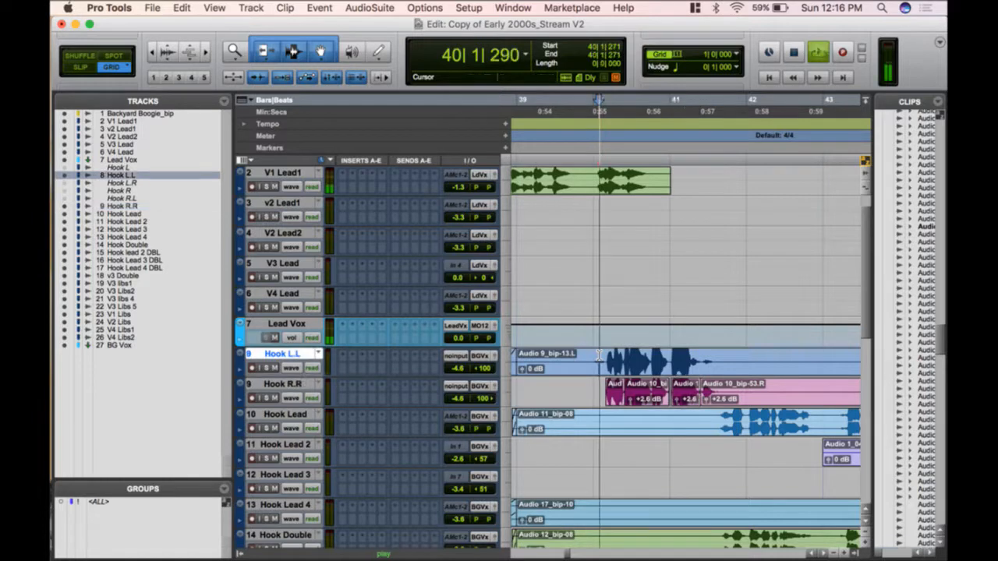
{"action": "key", "text": "space"}
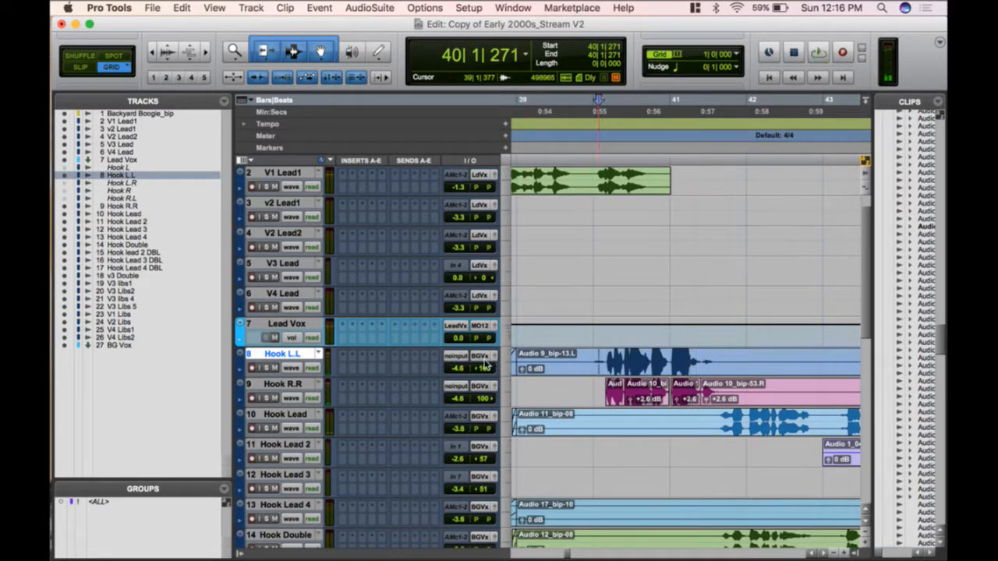
- Pan Hook L.L to 54 left and Hook R.R to 54 right while auditioning the hook
{"action": "left_click_drag", "start_coordinate": [490, 368], "coordinate": [481, 400]}
{"action": "key", "text": "space"}
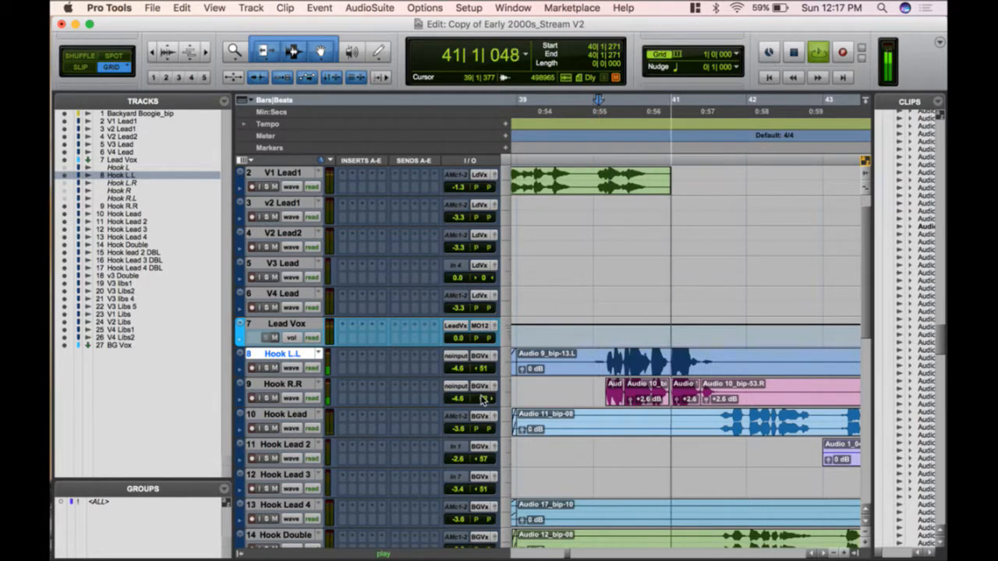
{"action": "key", "text": "space"}
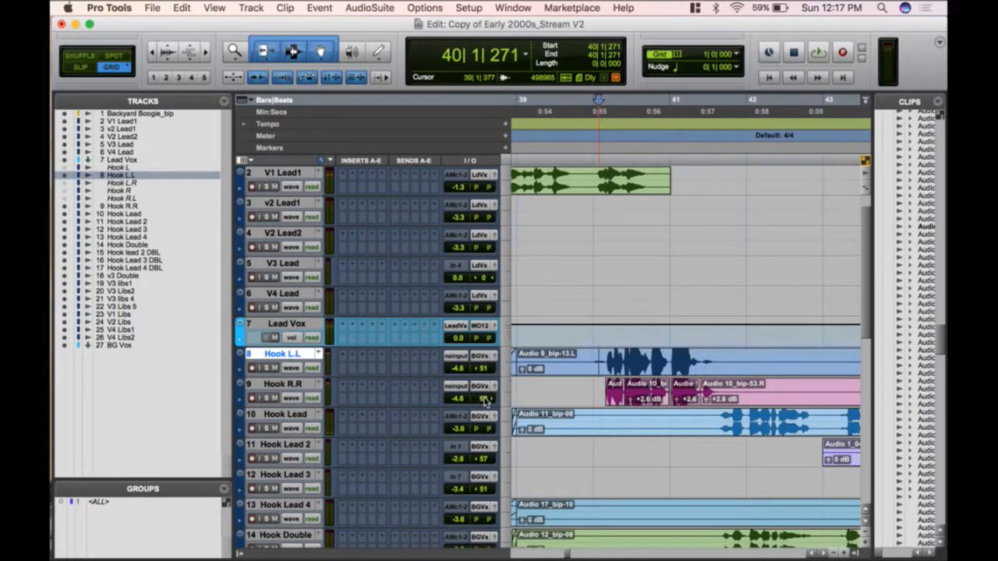
{"action": "left_click_drag", "start_coordinate": [488, 400], "coordinate": [479, 373]}
{"action": "key", "text": "space"}
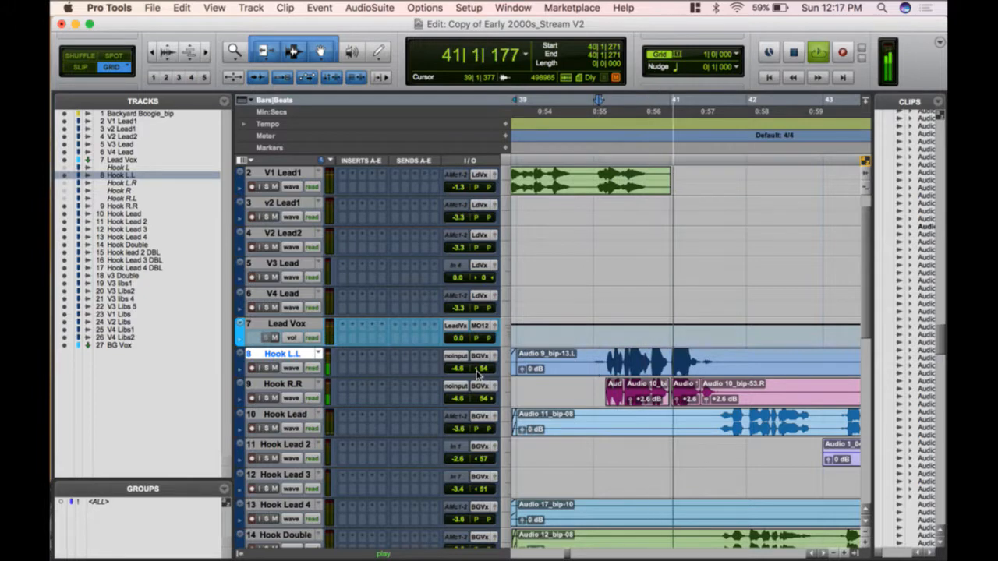
- Send Hook L.L and Hook R.R to a new stereo aux input named Width Hook, placed directly below Hook R.R
{"action": "key", "text": "space"}
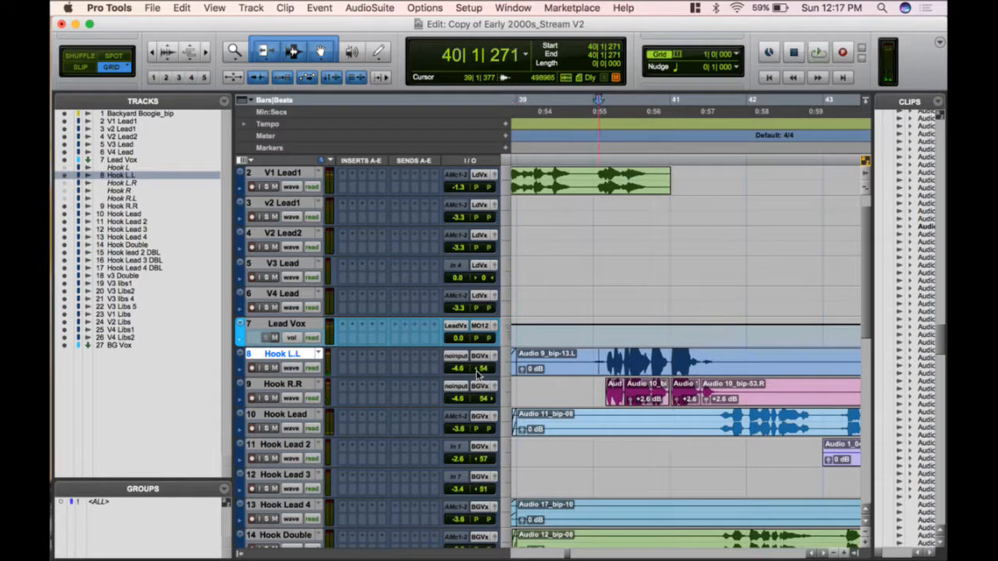
{"action": "left_click", "coordinate": [303, 385], "text": "shift"}
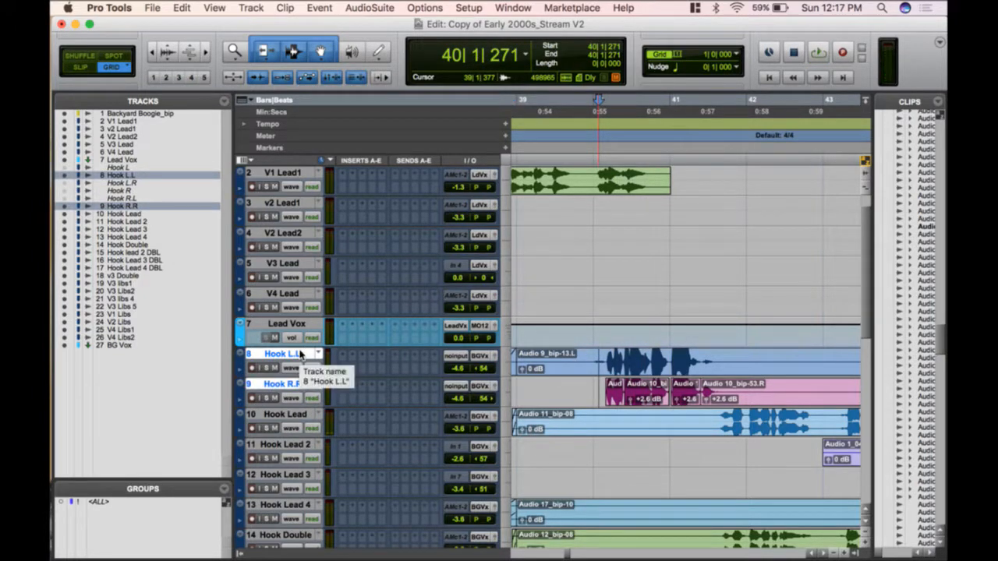
{"action": "left_click", "coordinate": [396, 358]}
{"action": "left_click", "coordinate": [451, 431]}
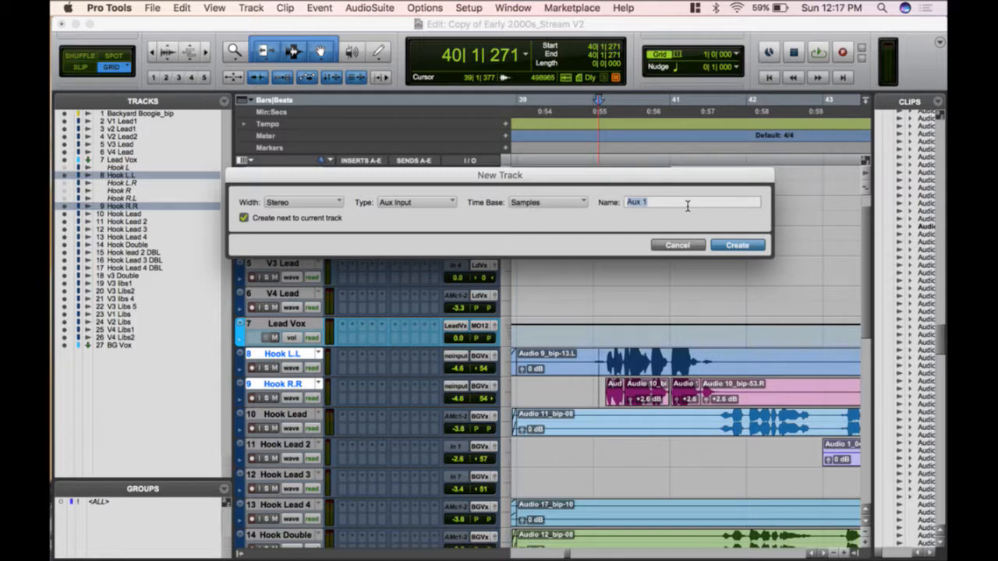
{"action": "type", "text": "Widht"}
{"action": "key", "text": "BackSpace"}
{"action": "key", "text": "BackSpace"}
{"action": "type", "text": "th Hook"}
{"action": "key", "text": "Return"}
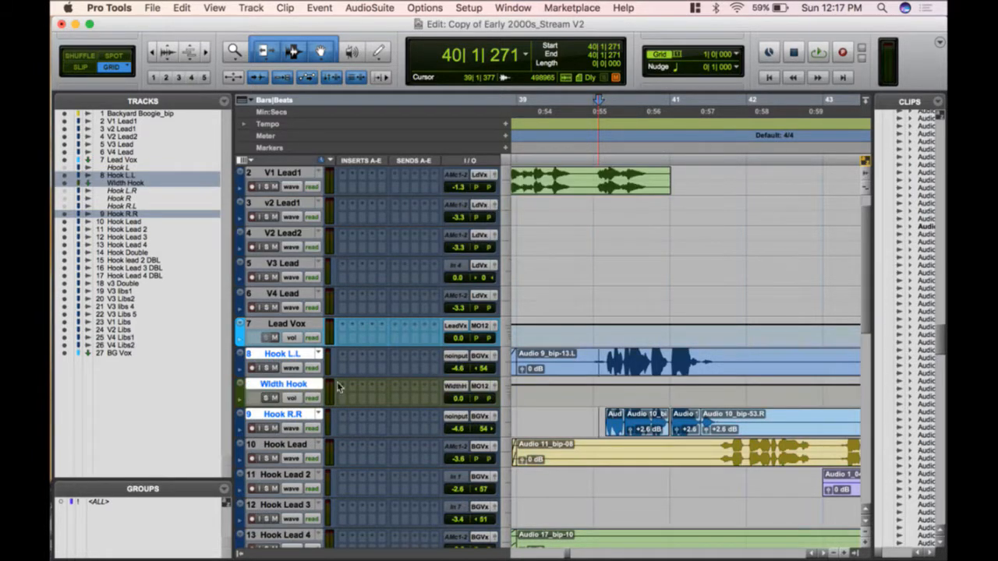
{"action": "left_click", "coordinate": [304, 386]}
{"action": "left_click_drag", "start_coordinate": [304, 386], "coordinate": [393, 445]}
- Insert a multi-mono EQ3 7-Band on Width Hook and load the mult-monVOX preset
{"action": "left_click", "coordinate": [339, 421]}
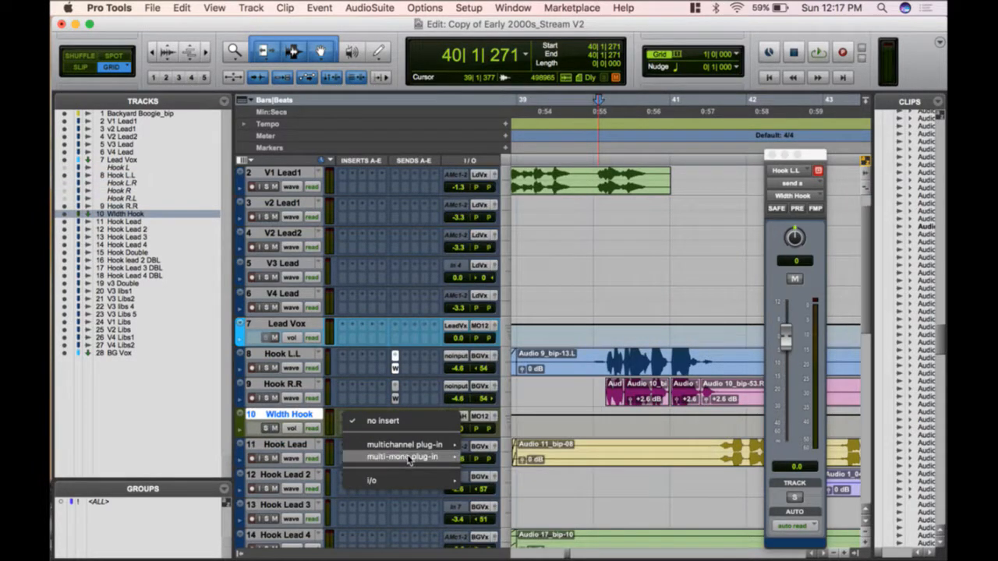
{"action": "mouse_move", "coordinate": [413, 458]}
{"action": "mouse_move", "coordinate": [558, 202]}
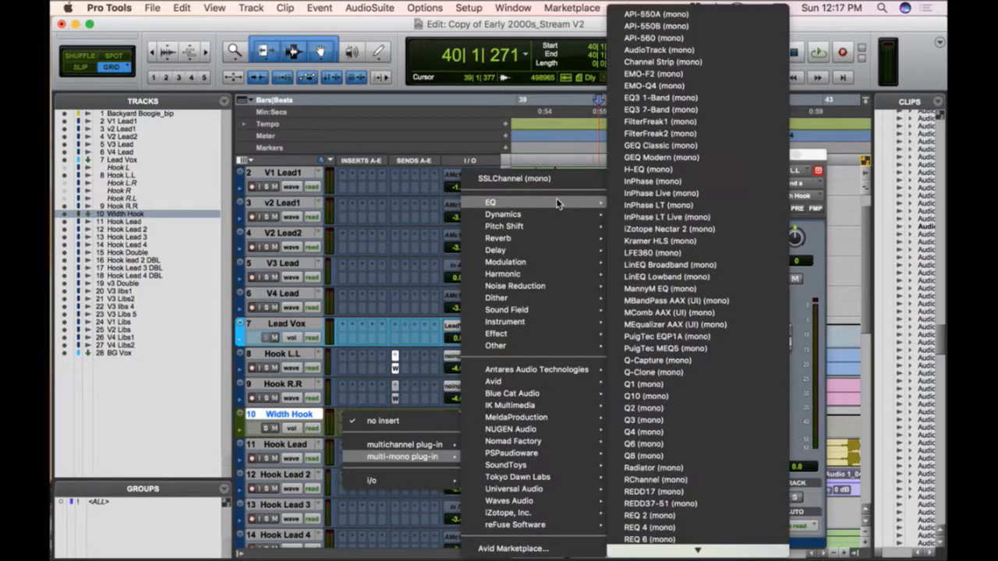
{"action": "left_click", "coordinate": [684, 109]}
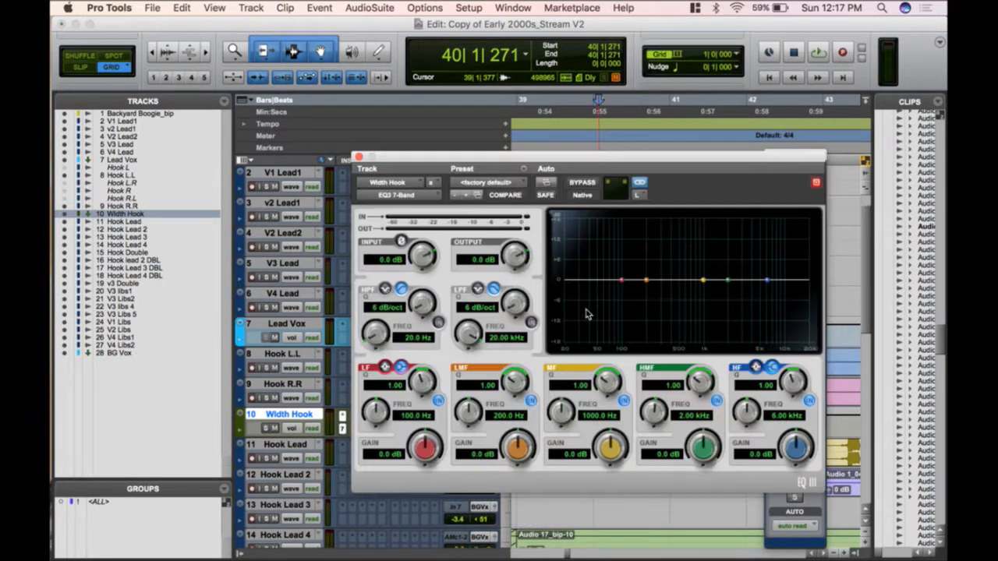
{"action": "left_click", "coordinate": [485, 182]}
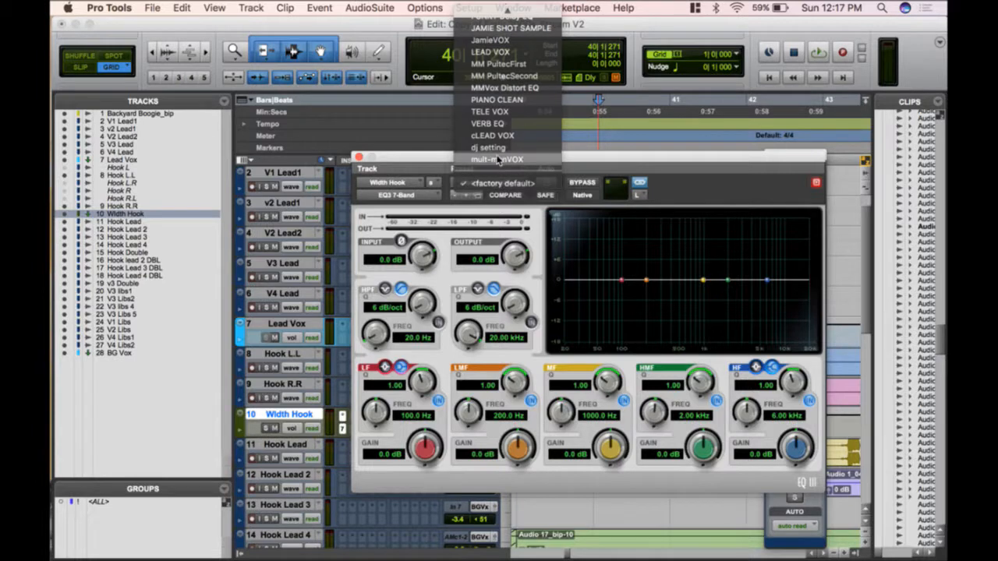
{"action": "left_click", "coordinate": [497, 159]}
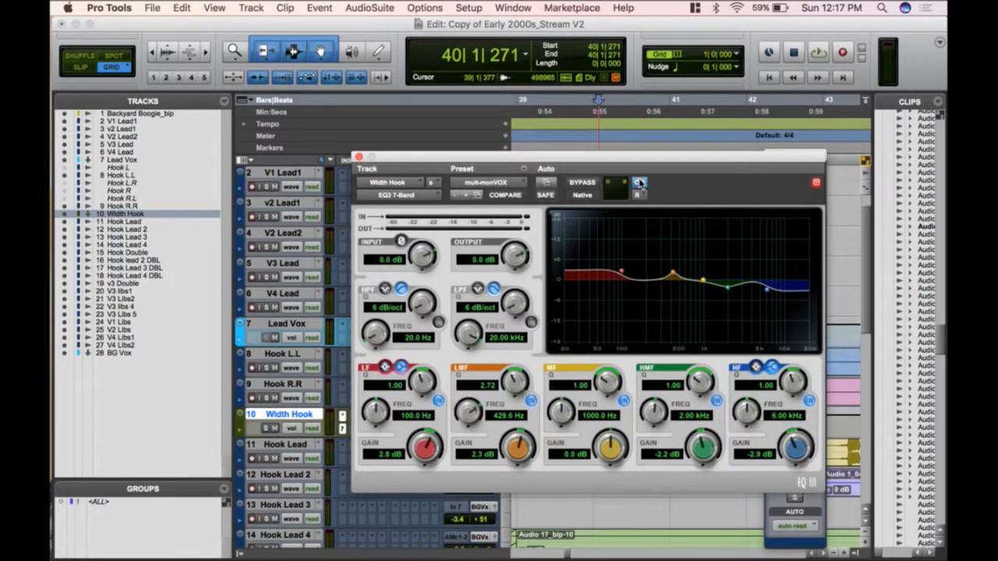
- Set the unlinked right EQ channel's gains to LF -2.0, LMF -0.7, HMF 0.6 and HF 2.2 dB, and audition it
{"action": "left_click_drag", "start_coordinate": [423, 451], "coordinate": [421, 479]}
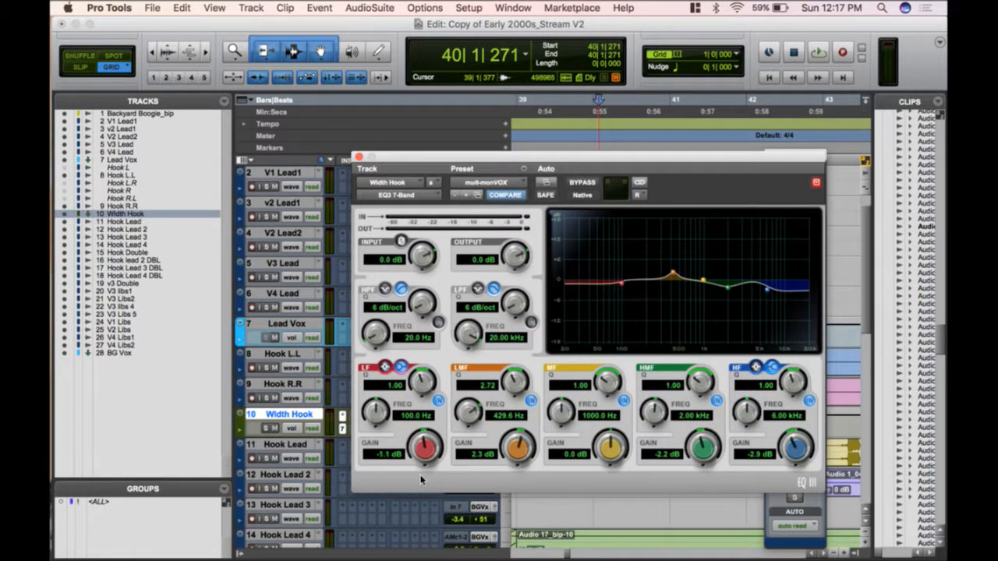
{"action": "left_click_drag", "start_coordinate": [517, 466], "coordinate": [525, 460]}
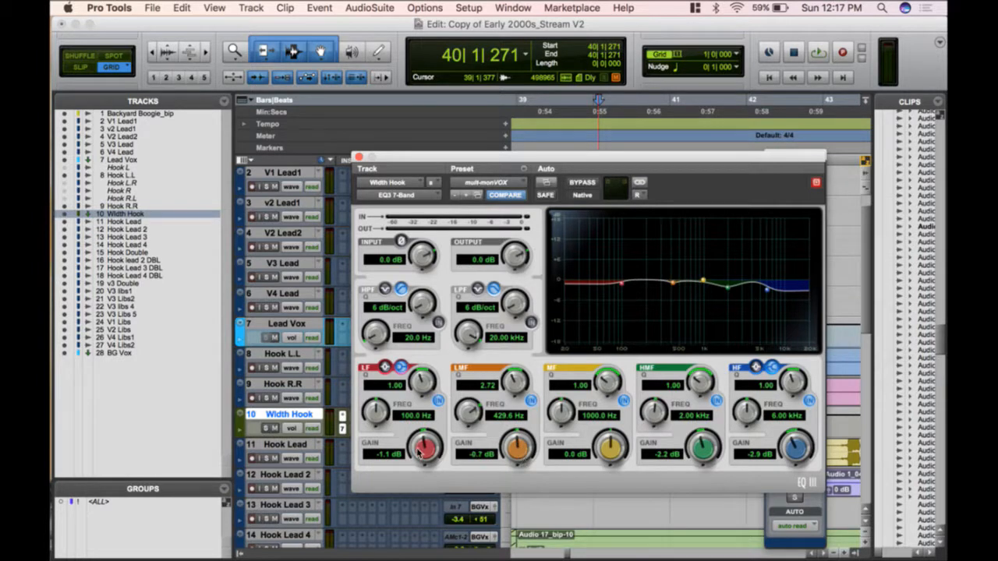
{"action": "left_click_drag", "start_coordinate": [418, 457], "coordinate": [417, 473]}
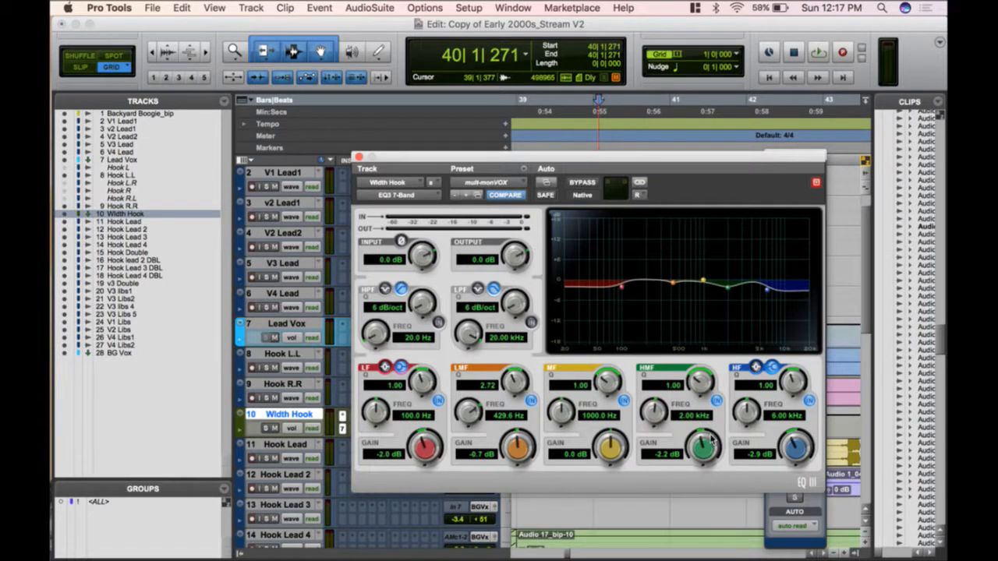
{"action": "left_click_drag", "start_coordinate": [711, 443], "coordinate": [715, 427]}
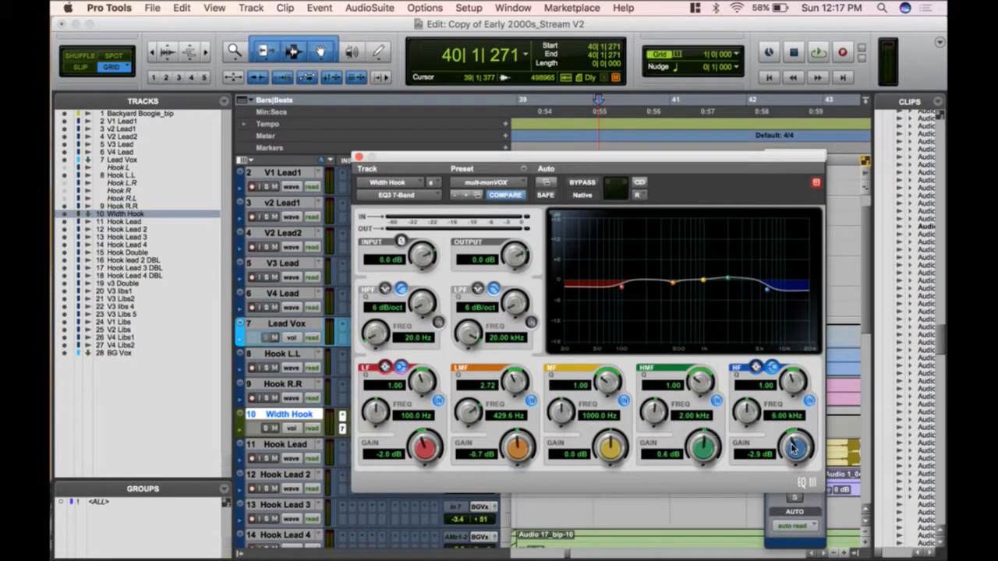
{"action": "left_click_drag", "start_coordinate": [807, 453], "coordinate": [807, 434]}
{"action": "key", "text": "space"}
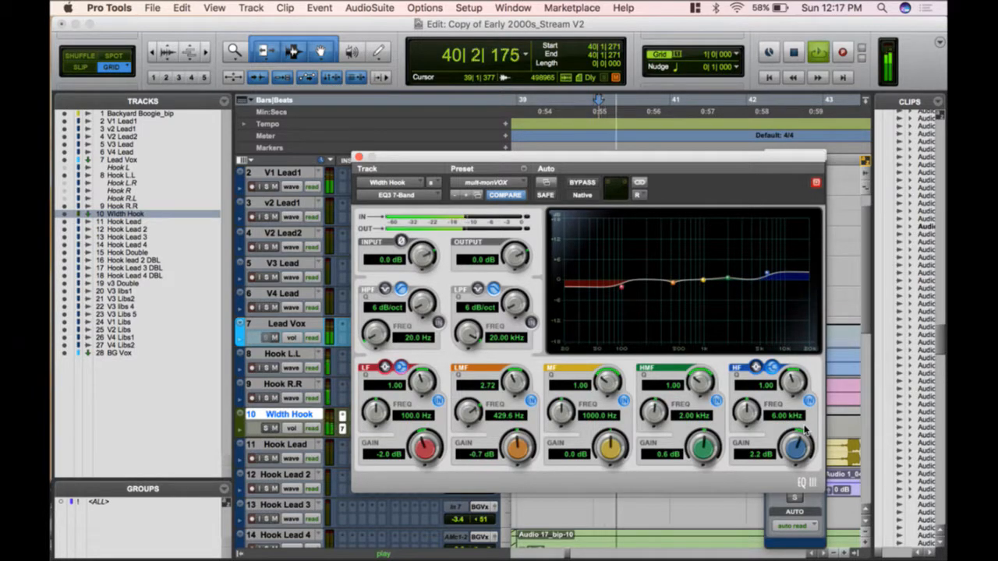
{"action": "key", "text": "space"}
{"action": "key", "text": "ctrl+alt+super+w"}
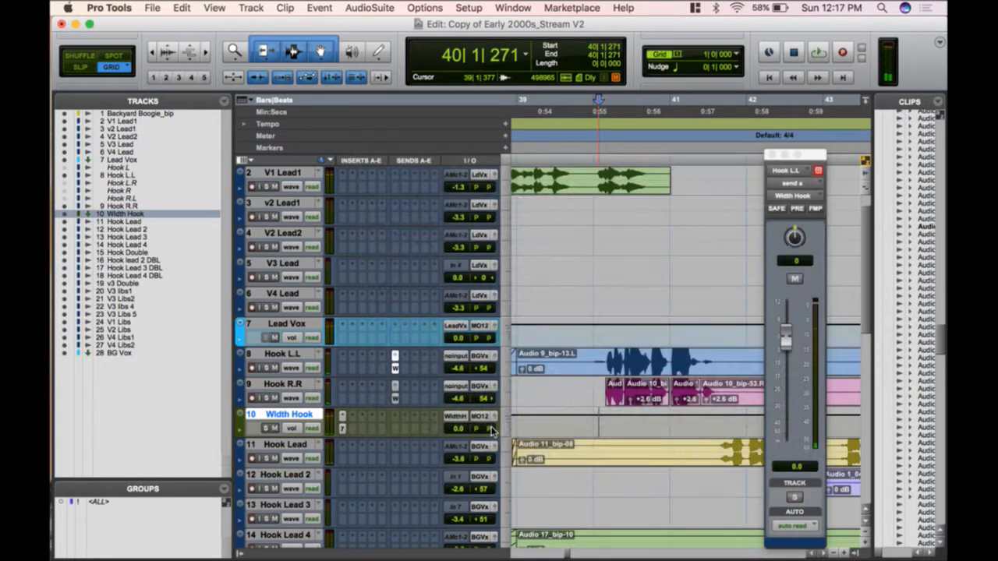
- Insert a multichannel Mod Delay III after the EQ on Width Hook and load the mon to stereo preset
{"action": "left_click", "coordinate": [355, 421]}
{"action": "mouse_move", "coordinate": [414, 444]}
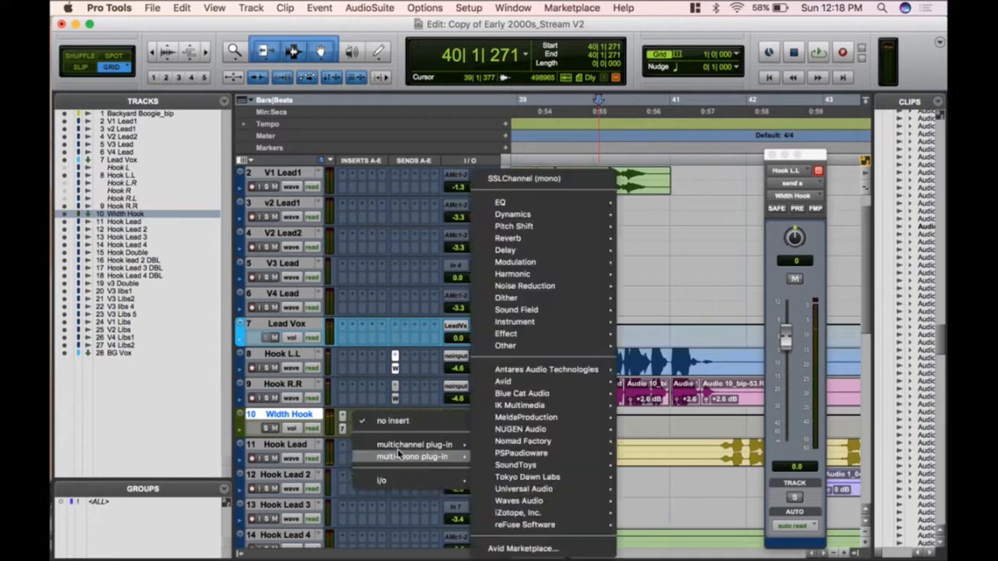
{"action": "mouse_move", "coordinate": [583, 191]}
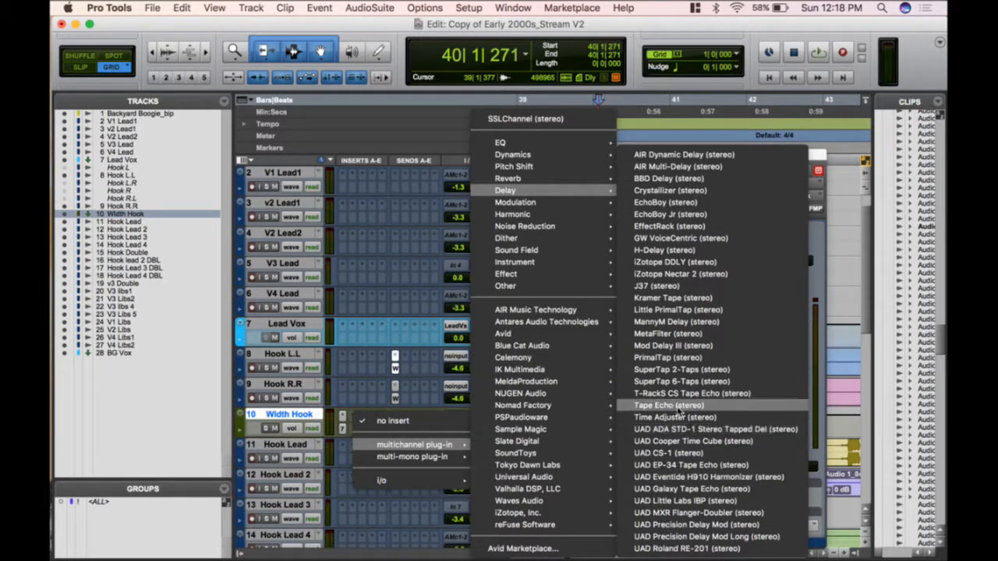
{"action": "left_click", "coordinate": [675, 347]}
{"action": "left_click", "coordinate": [513, 186]}
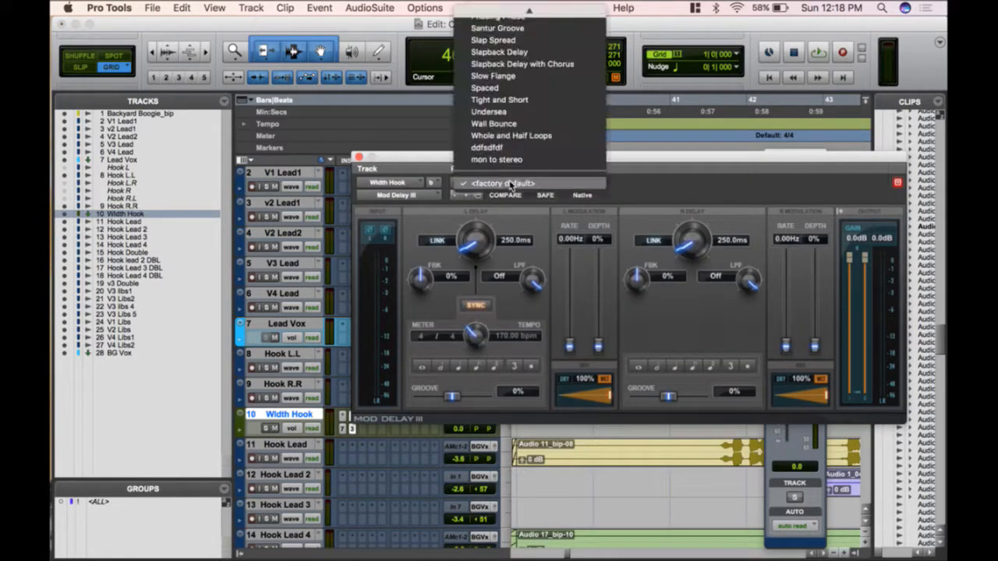
{"action": "left_click", "coordinate": [510, 170]}
{"action": "left_click", "coordinate": [358, 158]}
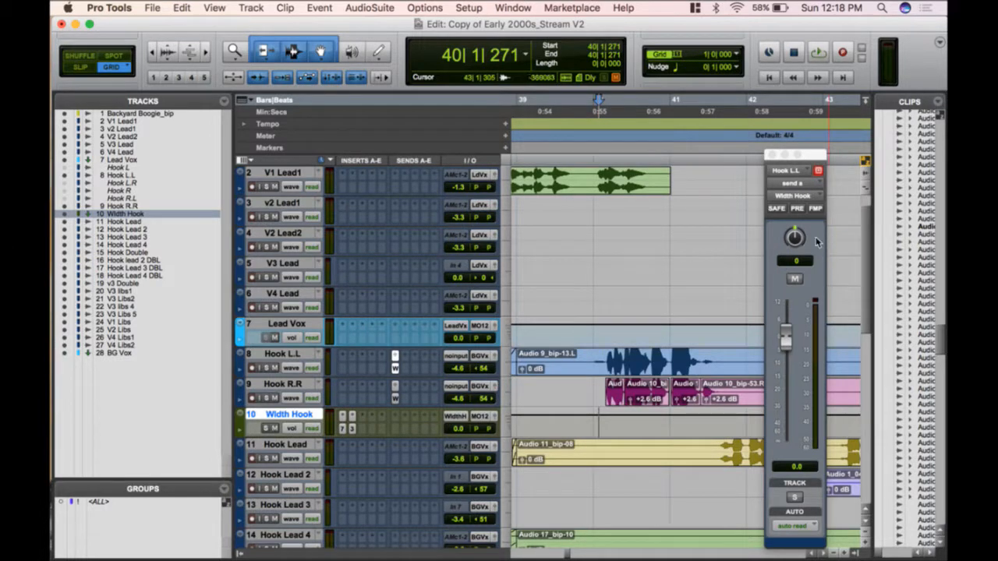
- Reset the Hook L.L send's pan to center and play the hook with both Width Hook sends centered
{"action": "mouse_move", "coordinate": [794, 237]}
{"action": "left_mouse_down"}
{"action": "mouse_move", "coordinate": [791, 265]}
{"action": "mouse_move", "coordinate": [801, 227]}
{"action": "left_mouse_up"}
{"action": "left_click", "coordinate": [394, 399]}
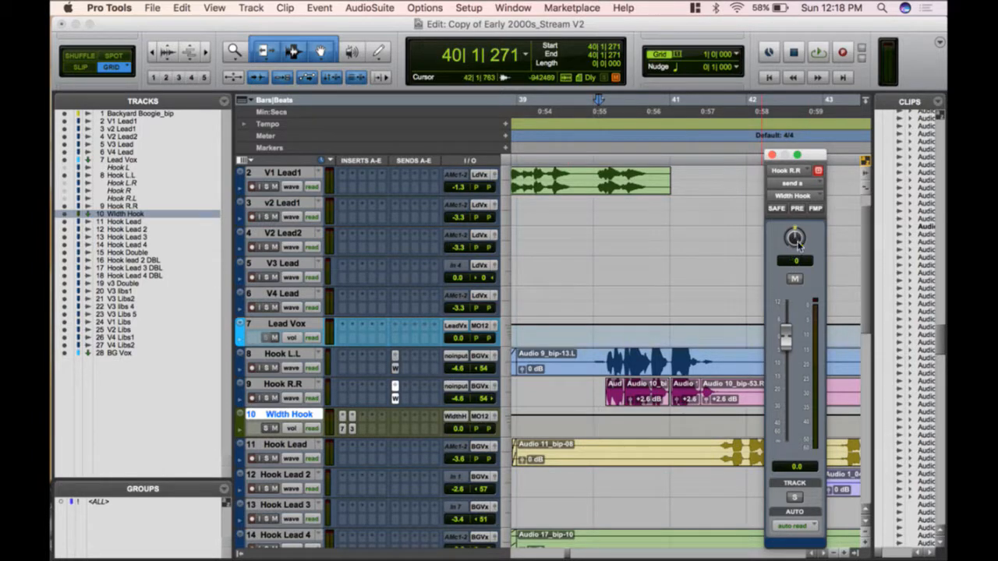
{"action": "left_click", "coordinate": [394, 368]}
{"action": "left_click", "coordinate": [795, 239], "text": "alt"}
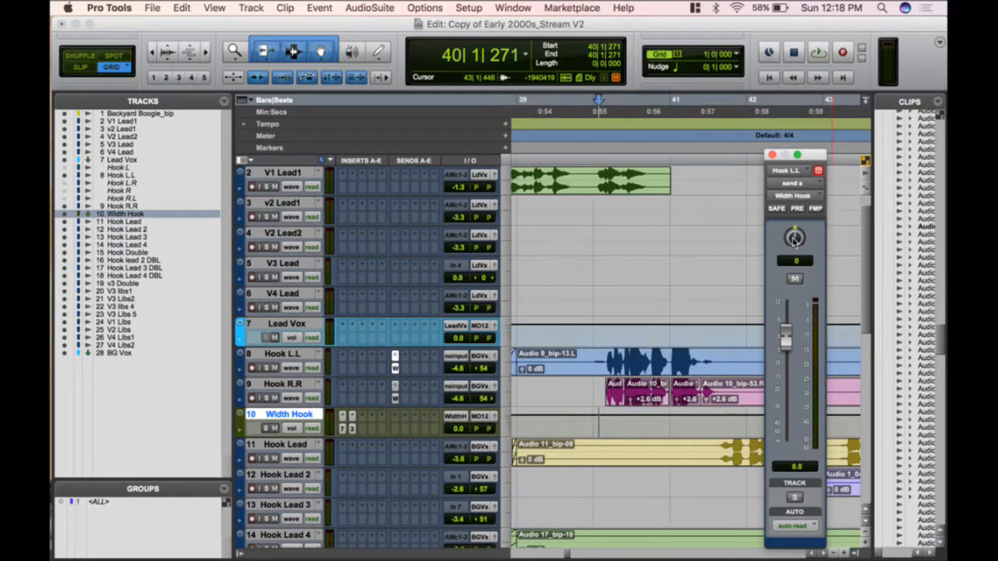
{"action": "key", "text": "space"}
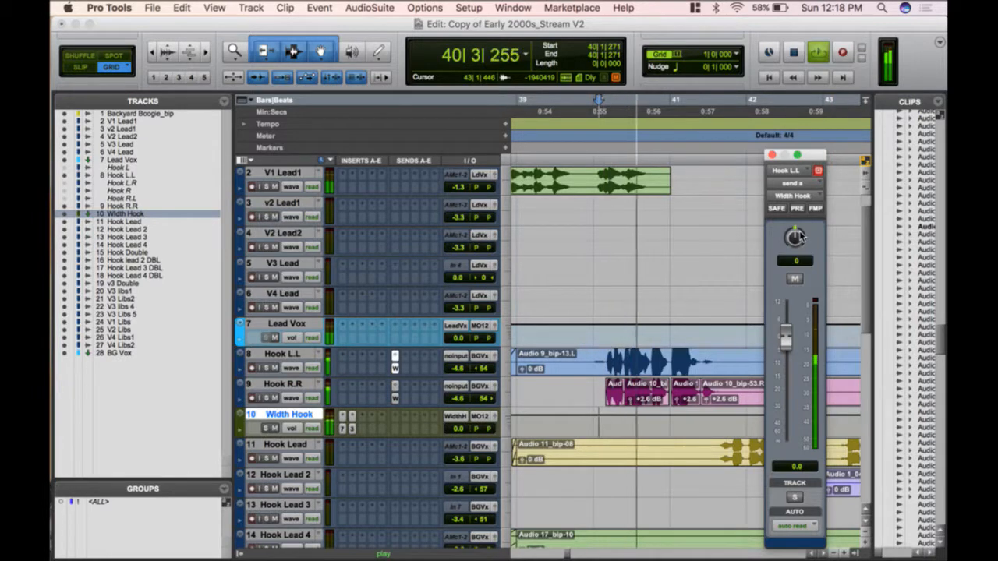
{"action": "key", "text": "space"}
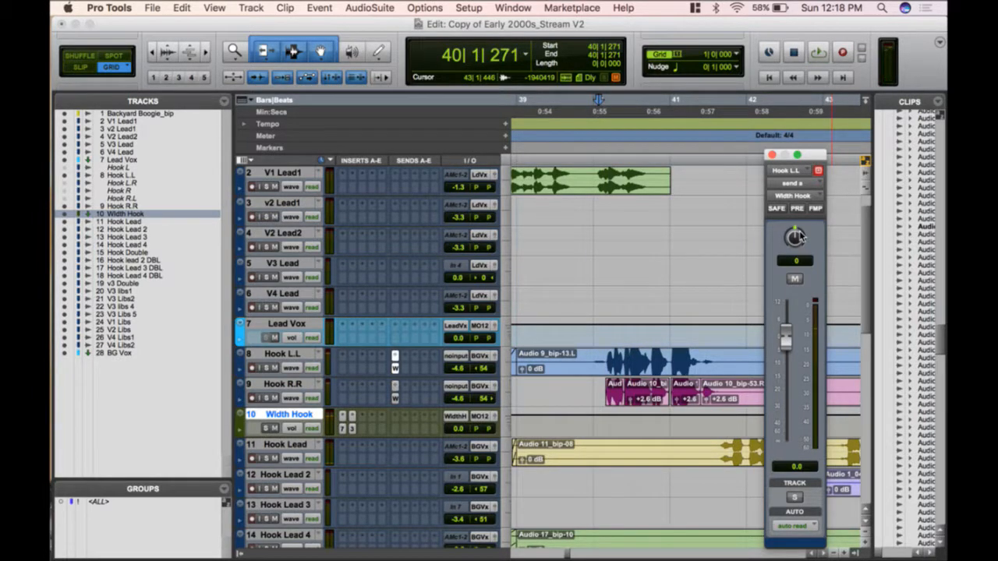
- Try the Hook R.R send to Width Hook panned to 100 right and with Follow Main Pan enabled
{"action": "left_click", "coordinate": [395, 397]}
{"action": "left_click_drag", "start_coordinate": [795, 237], "coordinate": [797, 226]}
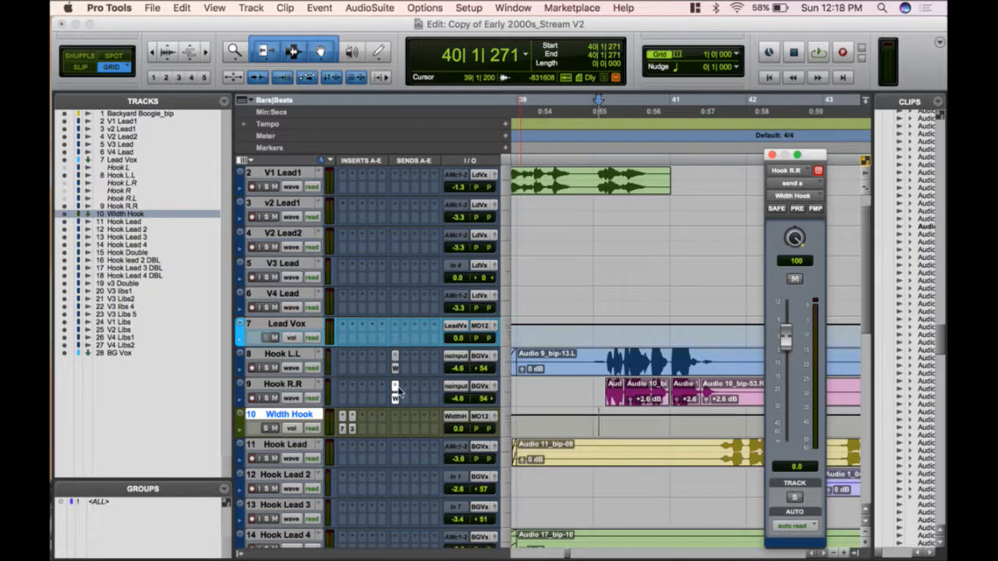
{"action": "left_click", "coordinate": [815, 209]}
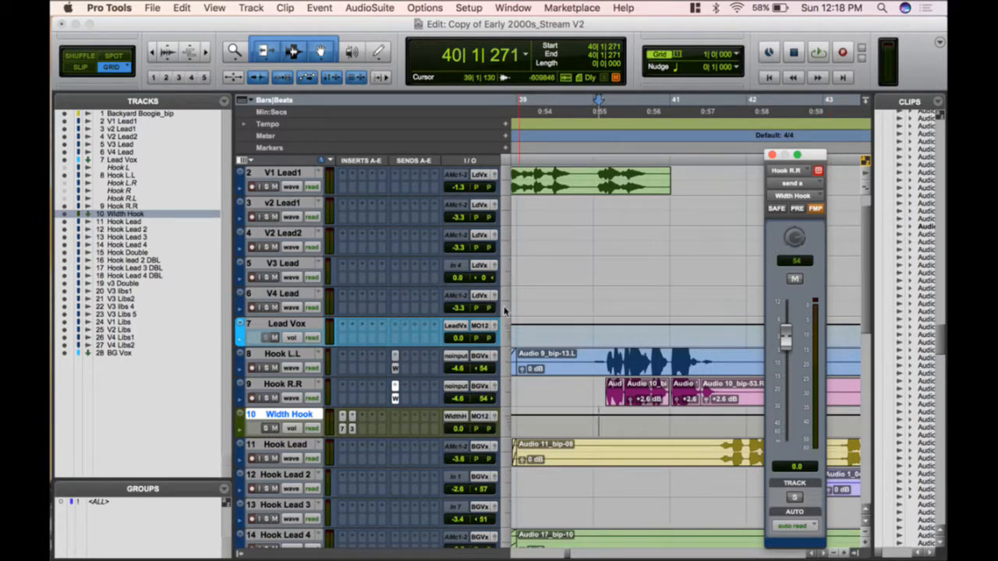
{"action": "left_click", "coordinate": [819, 210]}
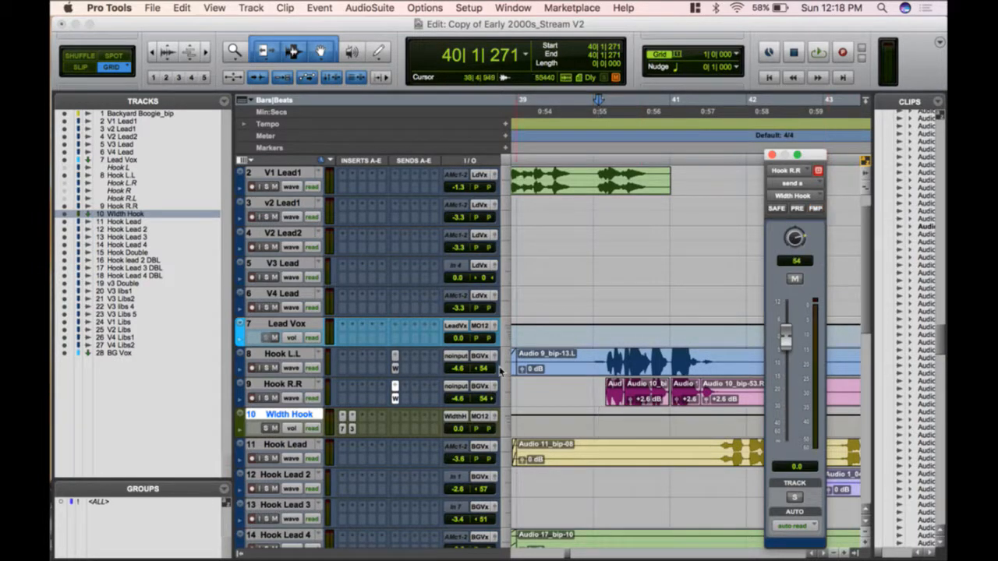
{"action": "left_click", "coordinate": [815, 209]}
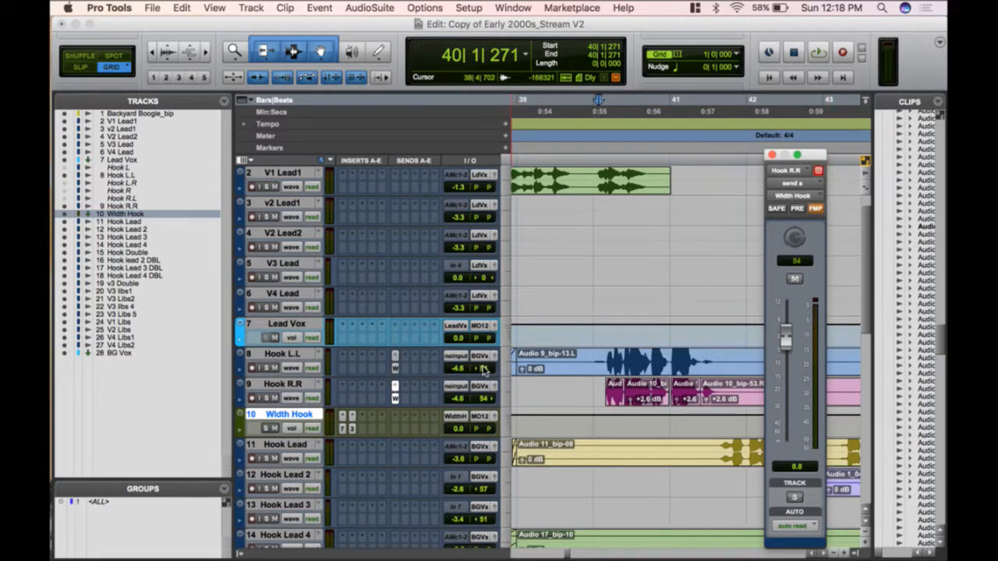
{"action": "left_click", "coordinate": [484, 398]}
{"action": "mouse_move", "coordinate": [483, 399]}
{"action": "left_mouse_down"}
{"action": "mouse_move", "coordinate": [529, 401]}
{"action": "mouse_move", "coordinate": [482, 398]}
{"action": "left_mouse_up"}
{"action": "left_click", "coordinate": [816, 209]}
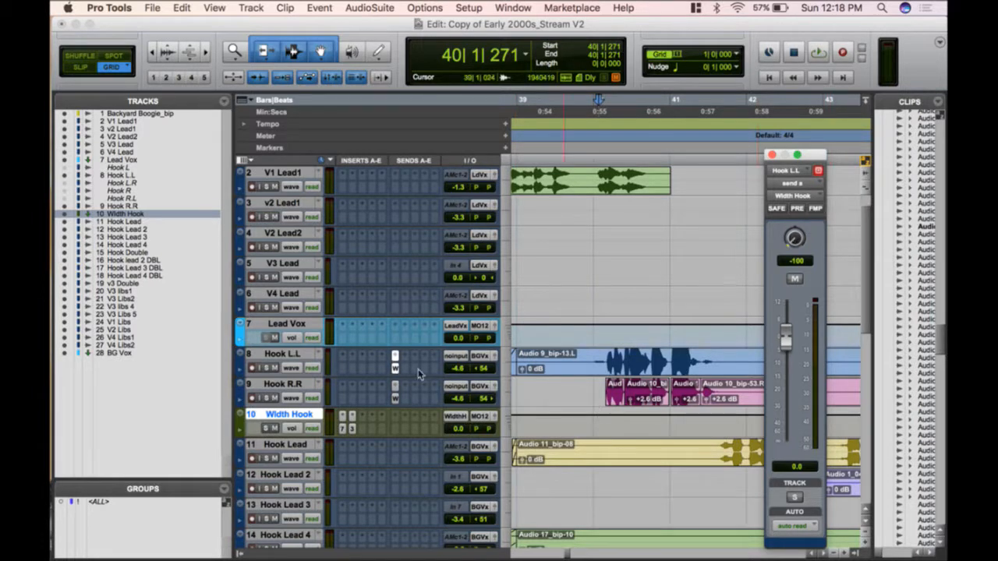
- Pan the Hook L.L send to 100 left and the Hook R.R send to 100 right, and play the hook
{"action": "left_click", "coordinate": [395, 387]}
{"action": "left_click_drag", "start_coordinate": [803, 234], "coordinate": [798, 228]}
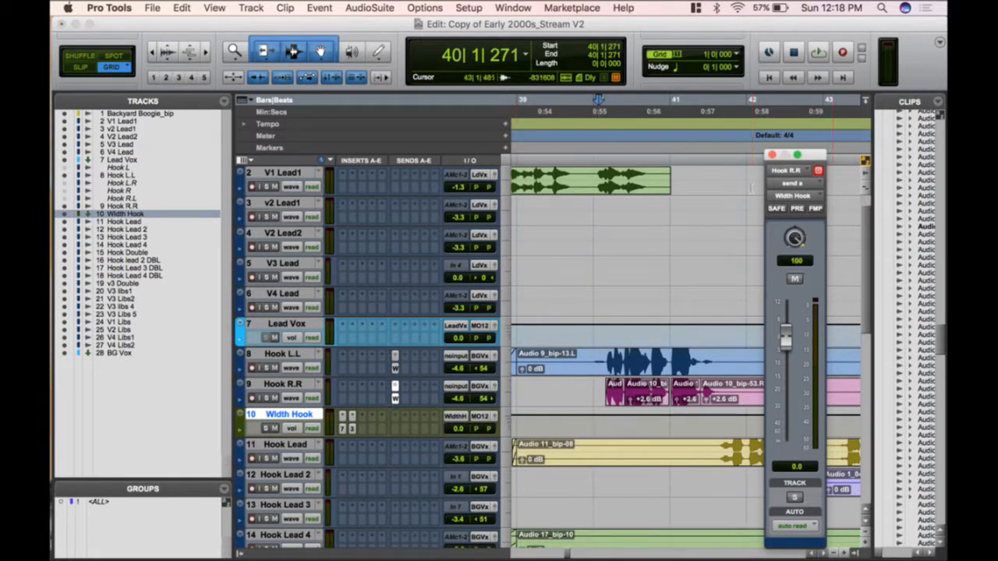
{"action": "key", "text": "space"}
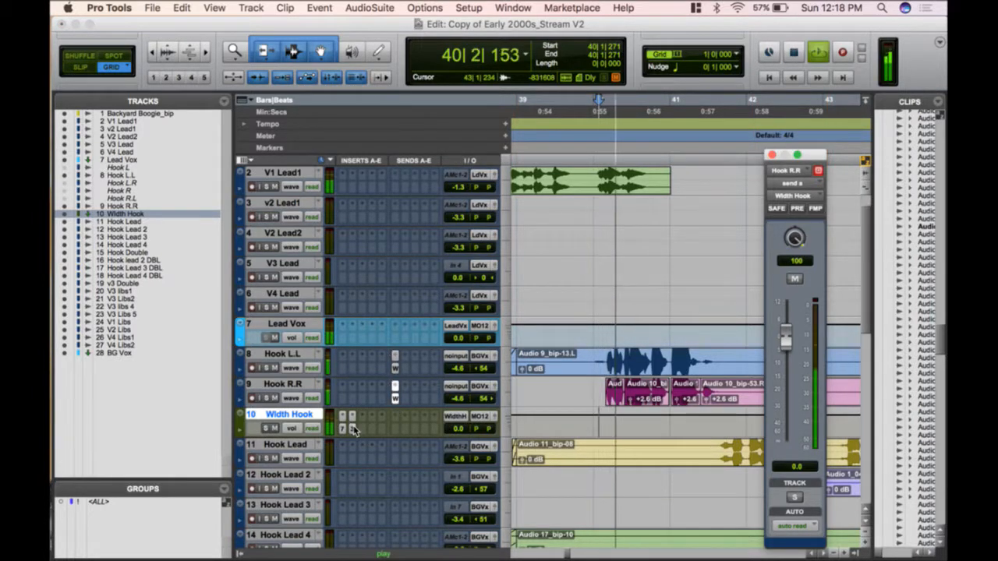
{"action": "key", "text": "space"}
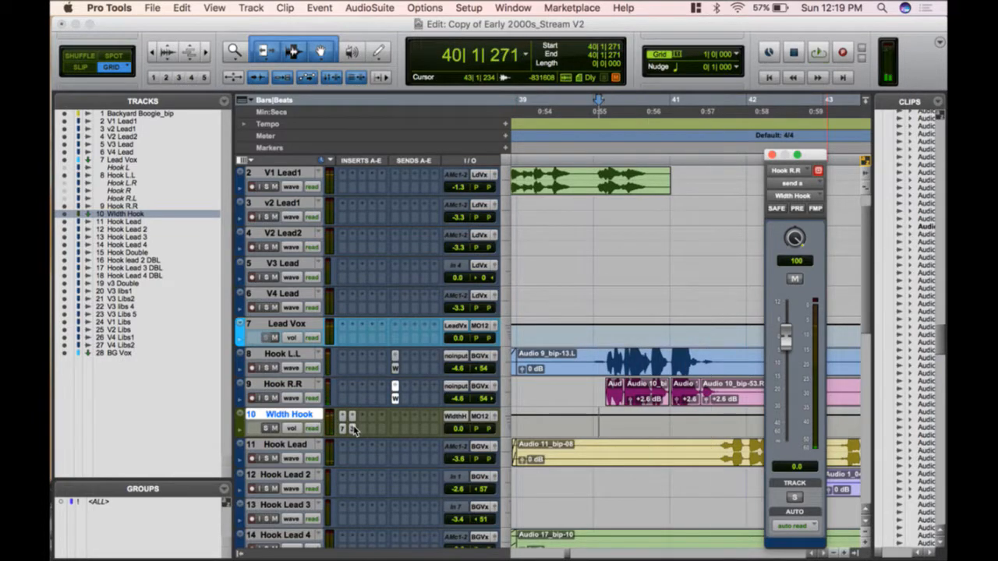
- Compare the hook's sound with the EQ and Mod Delay III on Width Hook bypassed and active
{"action": "left_click", "coordinate": [354, 430]}
{"action": "left_click", "coordinate": [353, 431]}
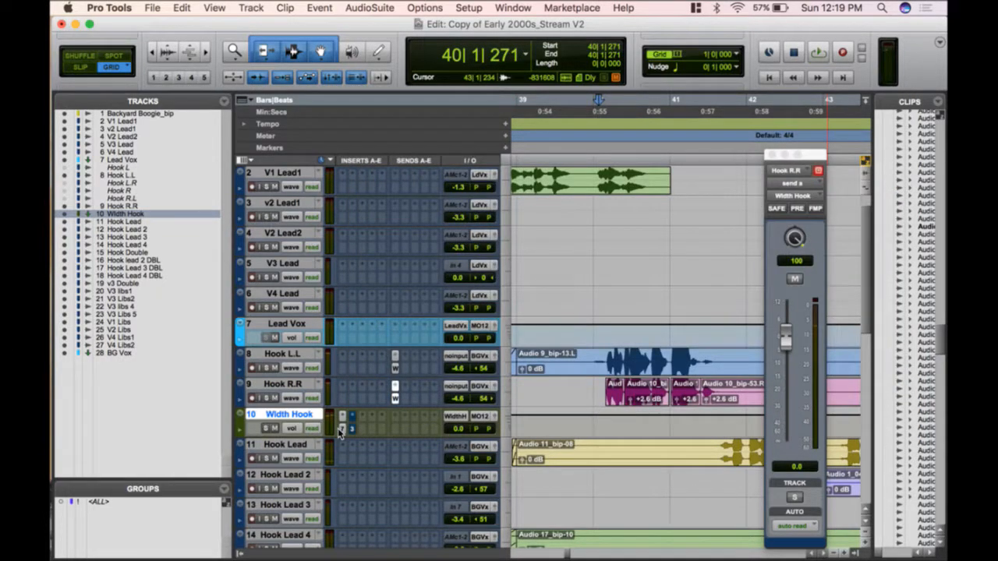
{"action": "key", "text": "space"}
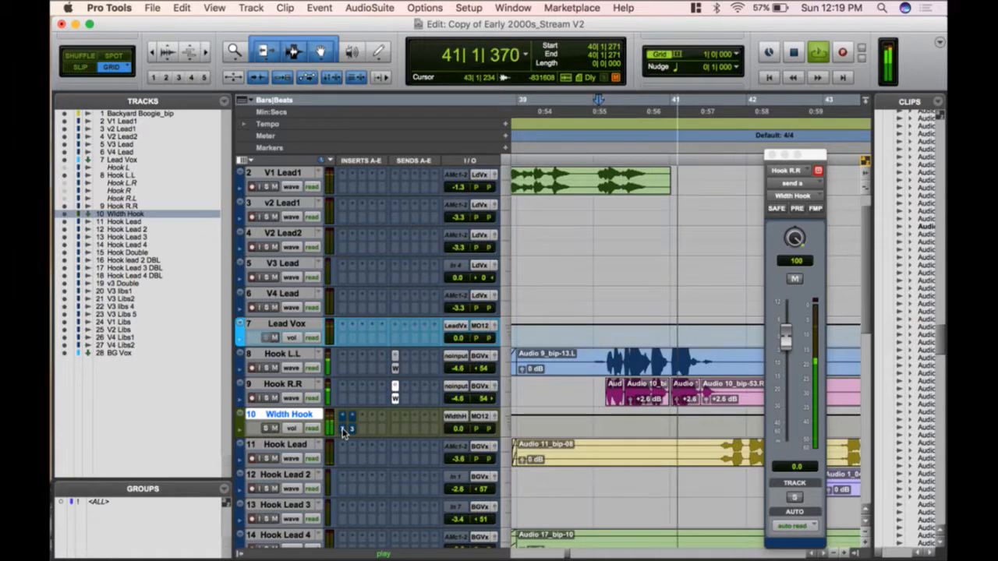
{"action": "key", "text": "space"}
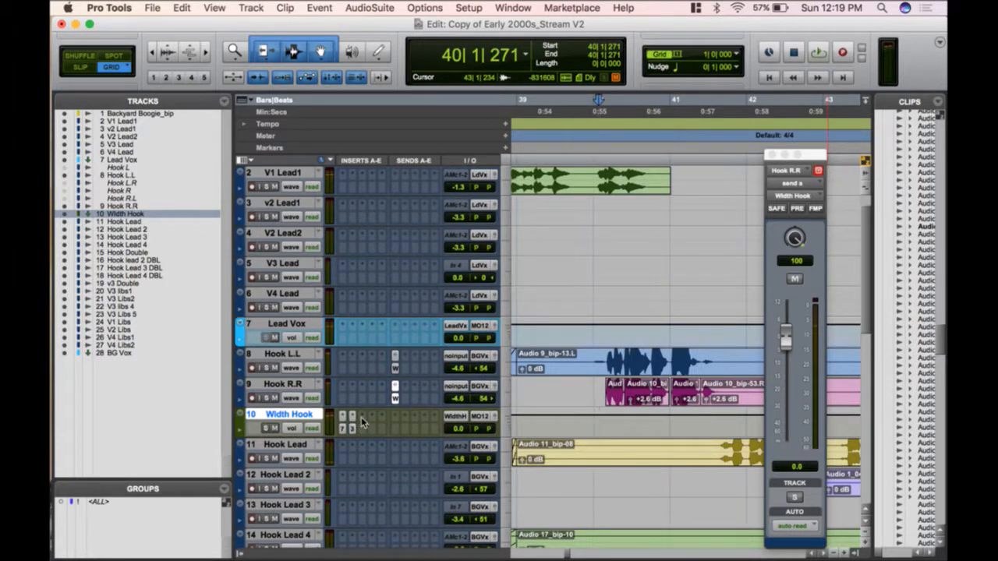
{"action": "left_click", "coordinate": [355, 433]}
{"action": "left_click", "coordinate": [350, 433]}
{"action": "key", "text": "space"}
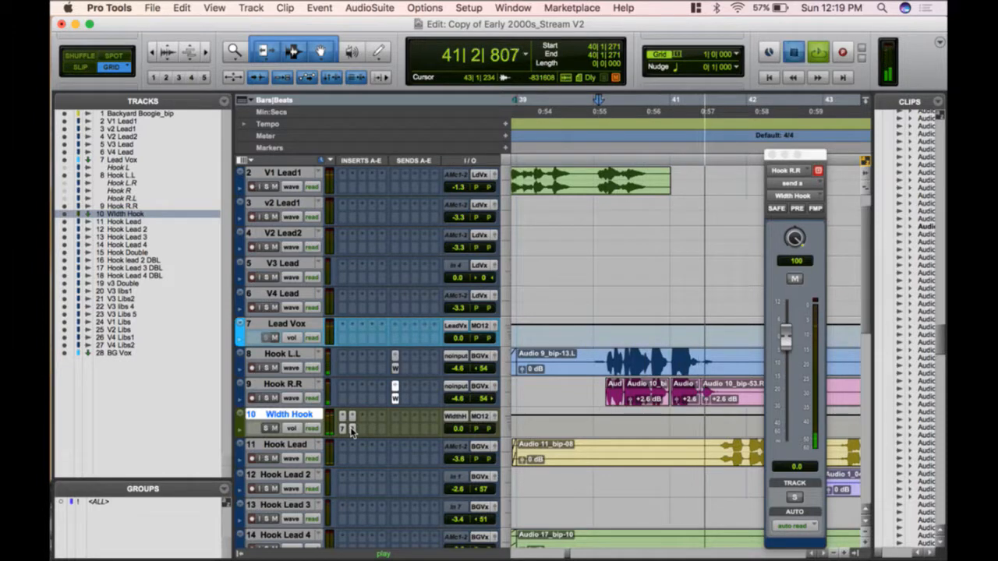
- Stop playback, close the Hook R.R send window and split the Hook L.L clip in the silence at 41|3|570
{"action": "key", "text": "space"}
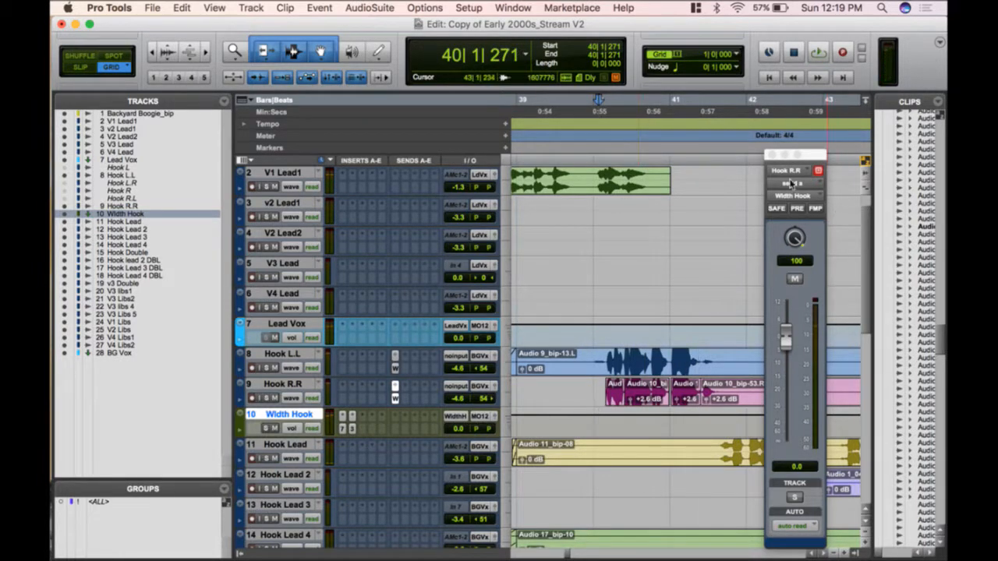
{"action": "left_click", "coordinate": [771, 154]}
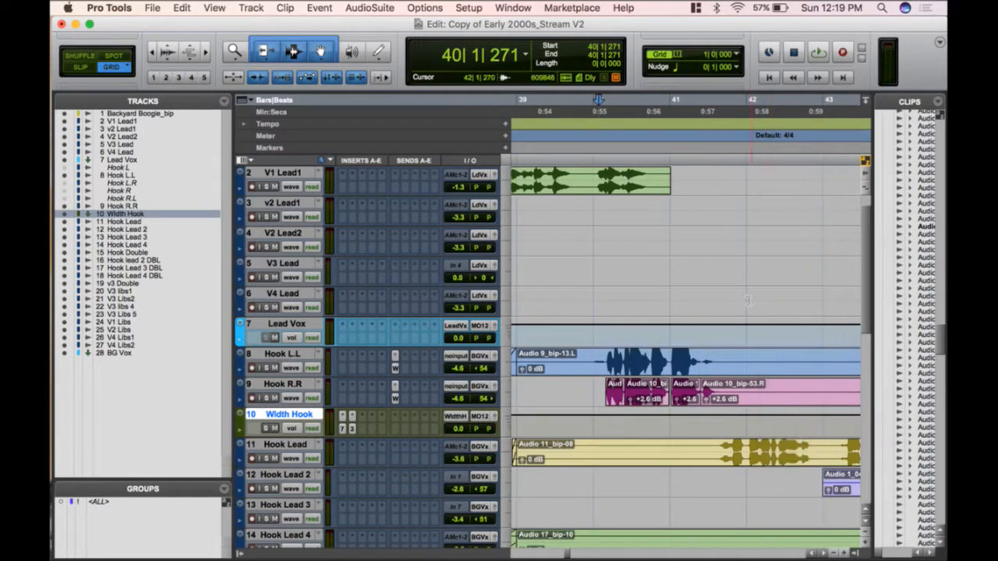
{"action": "scroll", "coordinate": [719, 361], "scroll_direction": "right", "scroll_amount": 5}
{"action": "left_click_drag", "start_coordinate": [715, 359], "coordinate": [632, 390]}
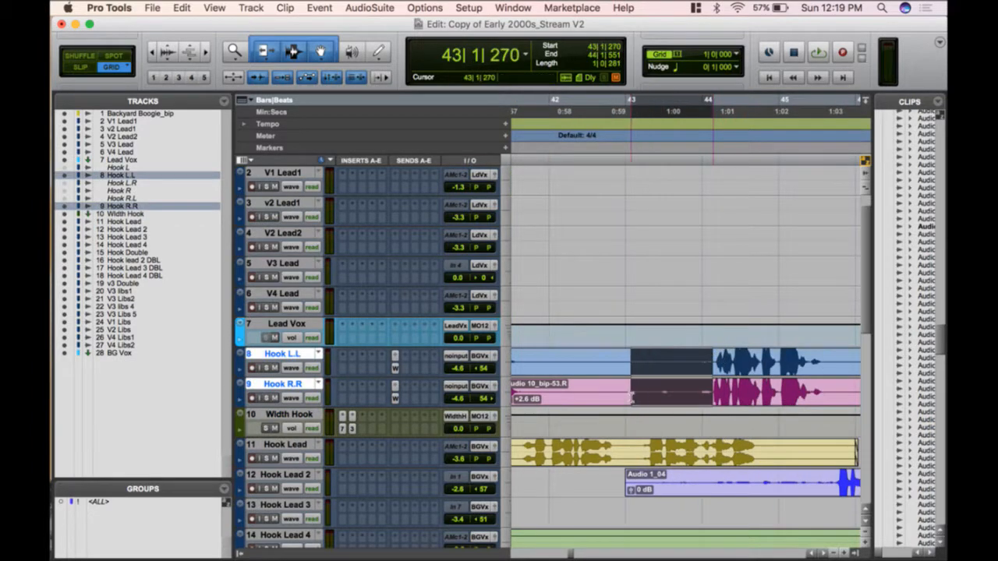
{"action": "scroll", "coordinate": [558, 390], "scroll_direction": "left", "scroll_amount": 3}
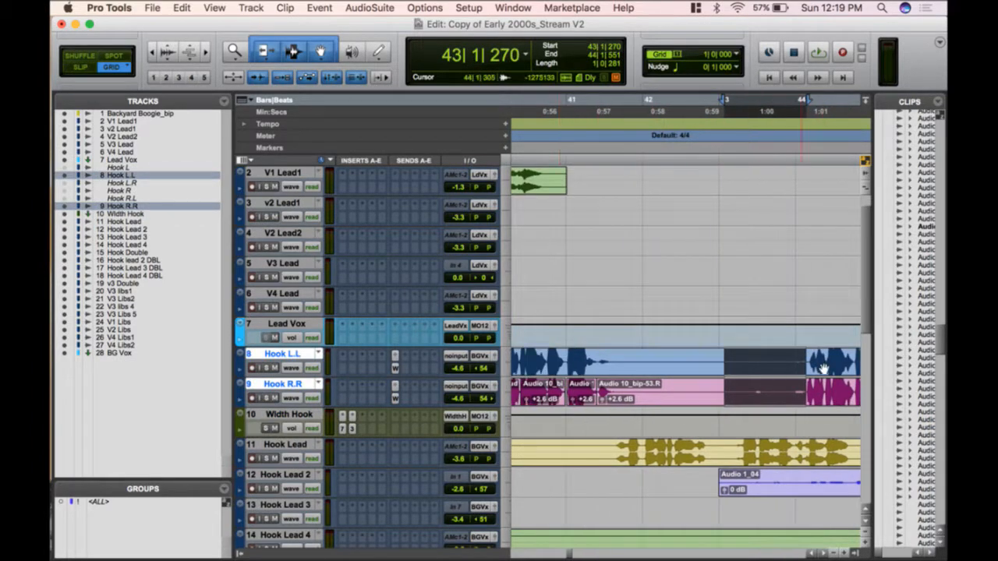
{"action": "left_click", "coordinate": [615, 357]}
{"action": "key", "text": "super+e"}
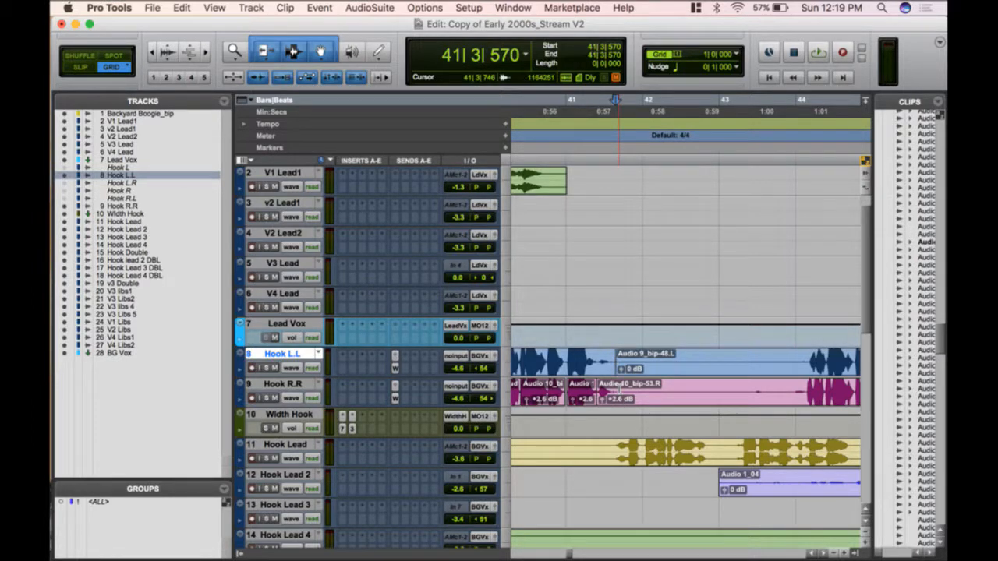
- Split the Hook R.R clip at the same 41|3|570 position
{"action": "key", "text": "p"}
{"action": "key", "text": "p"}
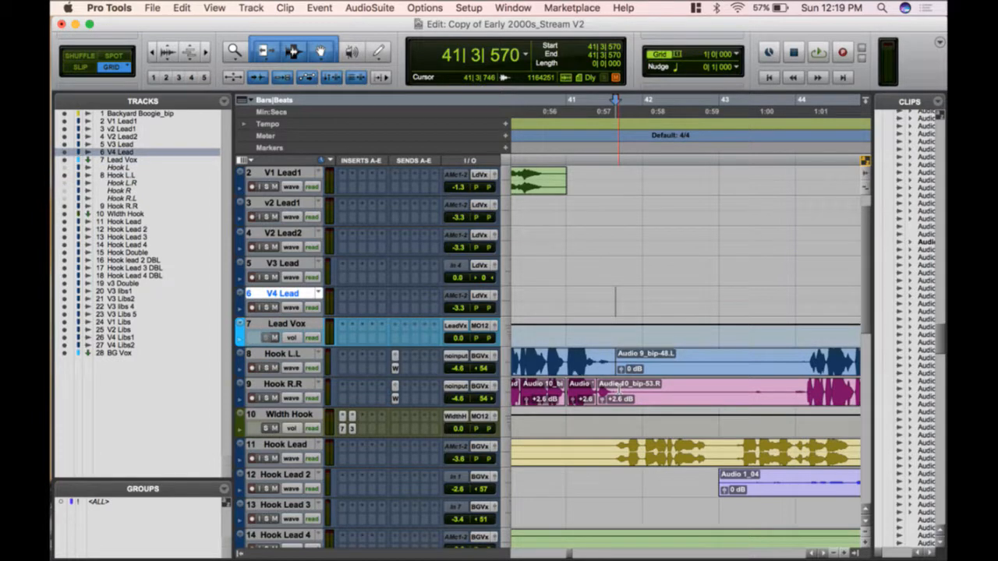
{"action": "key", "text": "p"}
{"action": "key", "text": "p"}
{"action": "key", "text": "p"}
{"action": "key", "text": "semicolon"}
{"action": "key", "text": "semicolon"}
{"action": "key", "text": "semicolon"}
{"action": "key", "text": "semicolon"}
{"action": "key", "text": "semicolon"}
{"action": "key", "text": "semicolon"}
{"action": "key", "text": "semicolon"}
{"action": "key", "text": "semicolon"}
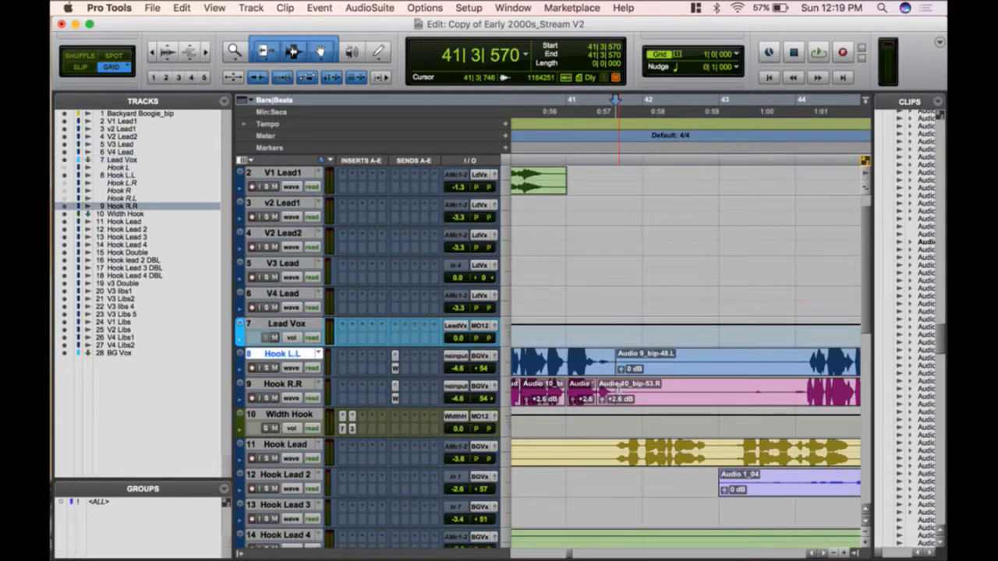
{"action": "key", "text": "p"}
{"action": "key", "text": "p"}
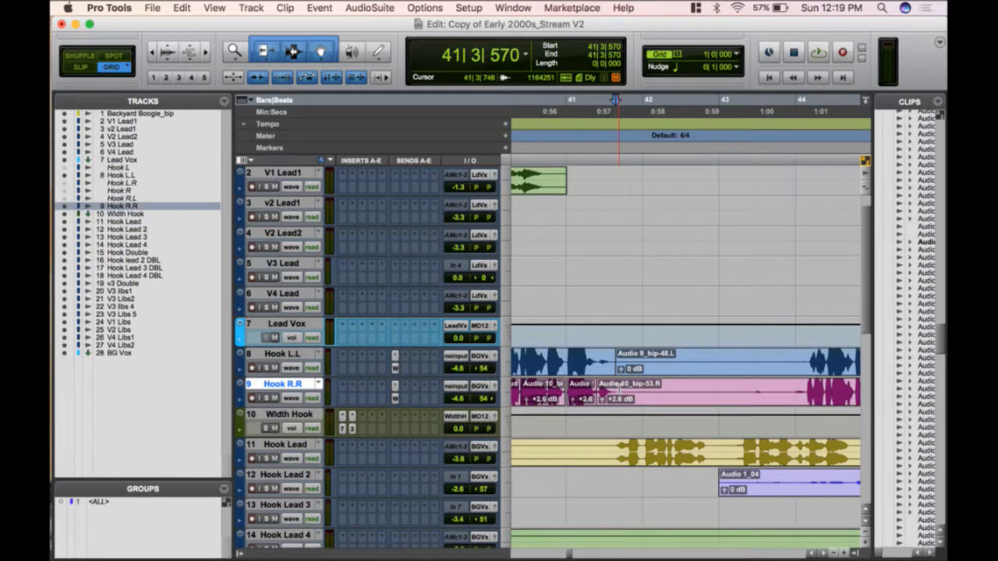
- Trim the starts of the new Hook L.L and Hook R.R clips to 44|1|481 to remove the silence before the phrase
{"action": "left_click", "coordinate": [806, 357]}
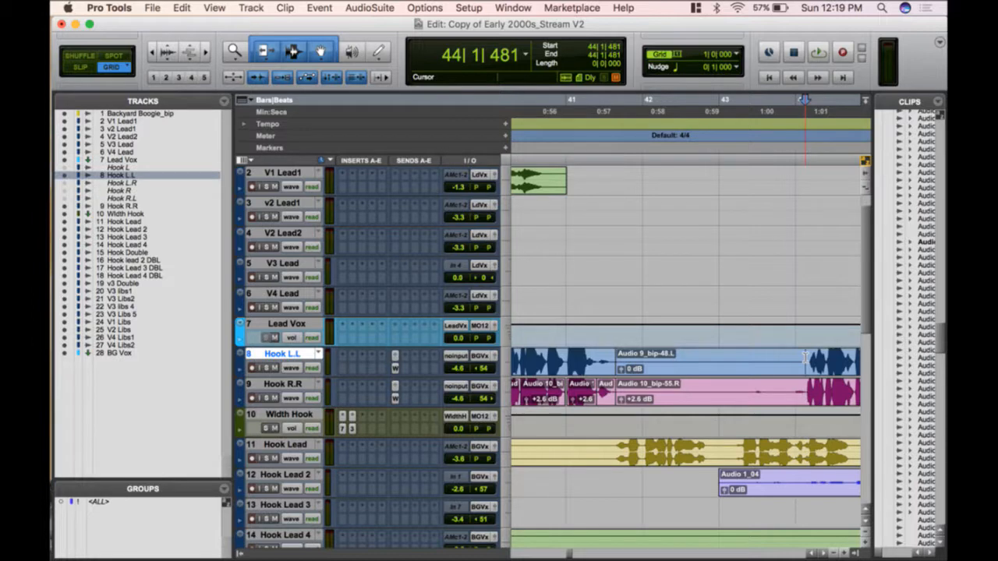
{"action": "key", "text": "a"}
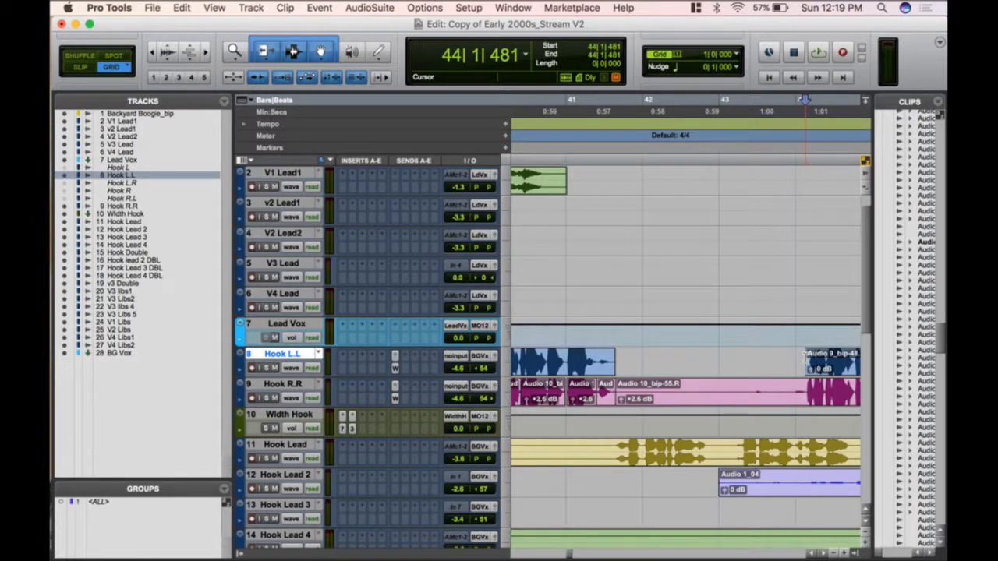
{"action": "key", "text": "semicolon"}
{"action": "key", "text": "a"}
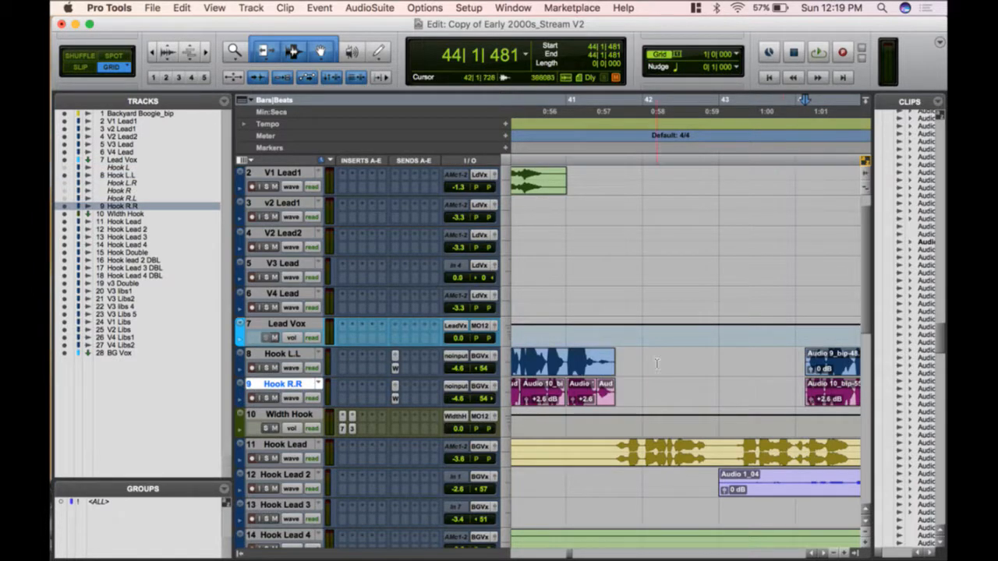
- Try fading out the ends of the Hook L.L and Hook R.R clips from 41|2|649
{"action": "left_click_drag", "start_coordinate": [620, 390], "coordinate": [597, 392]}
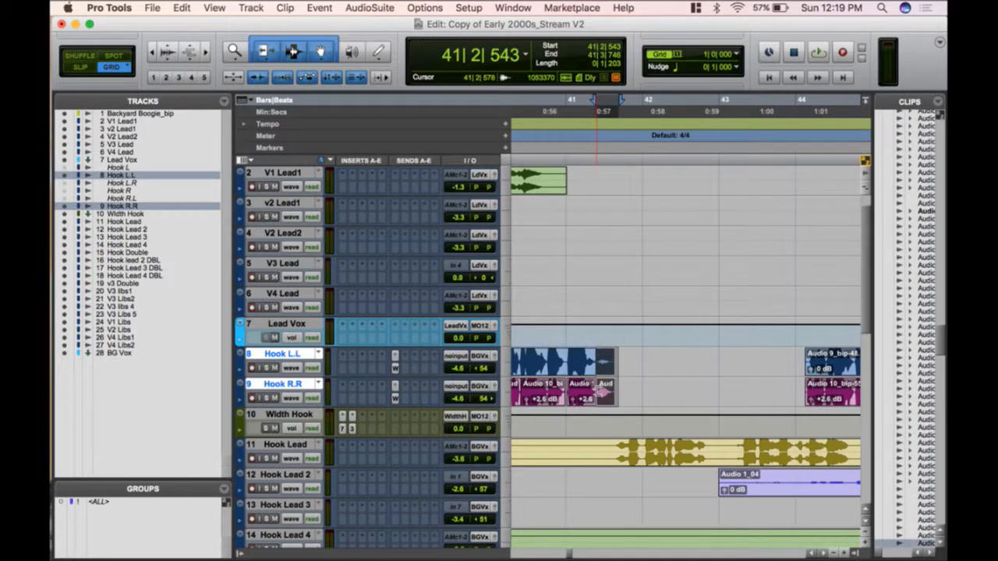
{"action": "key", "text": "t"}
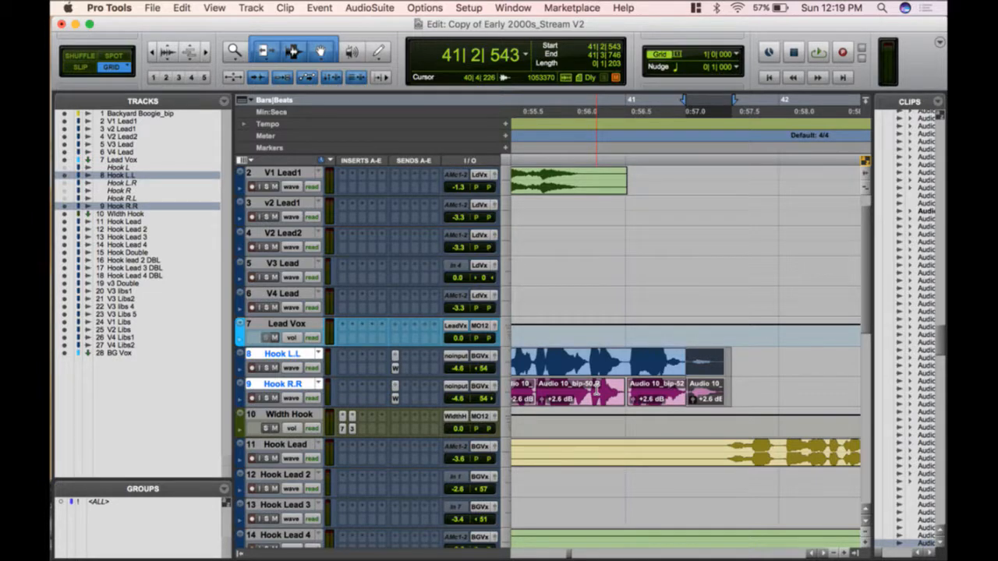
{"action": "left_click", "coordinate": [690, 357]}
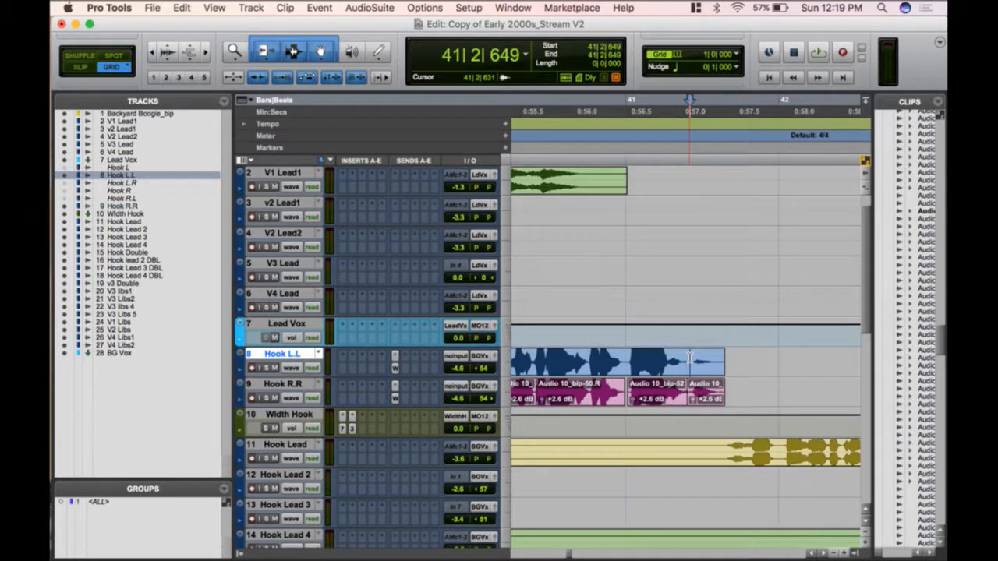
{"action": "key", "text": "g"}
{"action": "key", "text": "semicolon"}
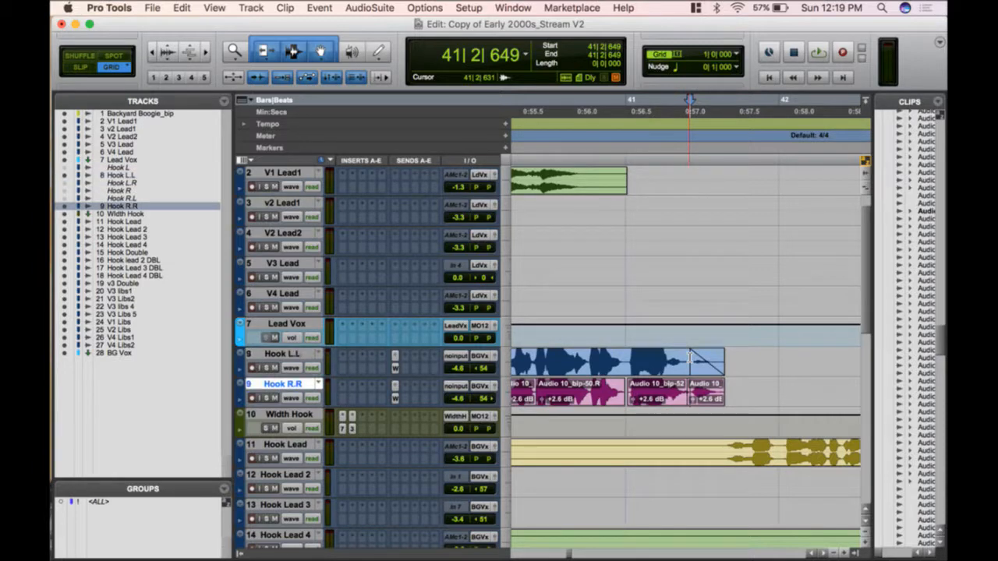
{"action": "key", "text": "g"}
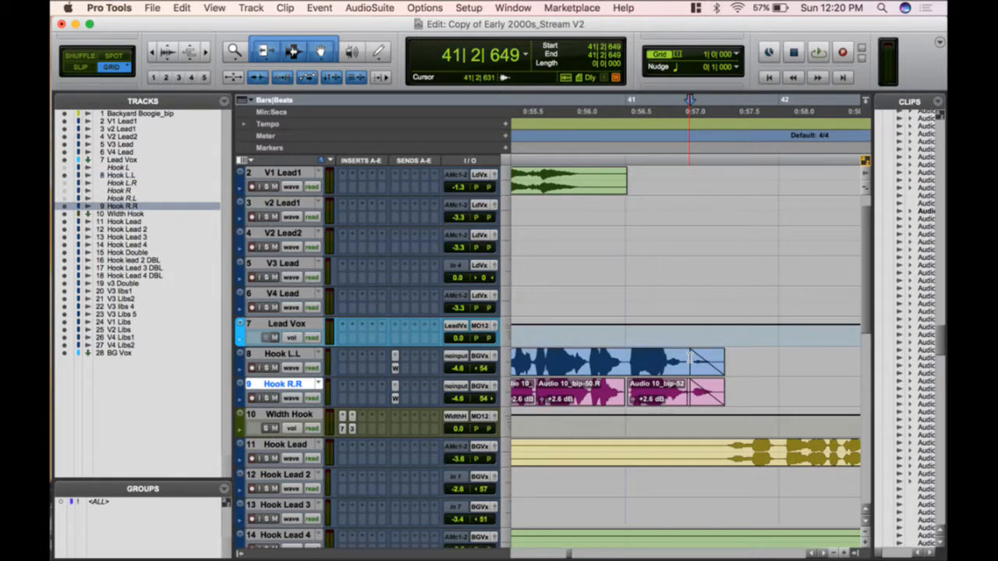
{"action": "key", "text": "p"}
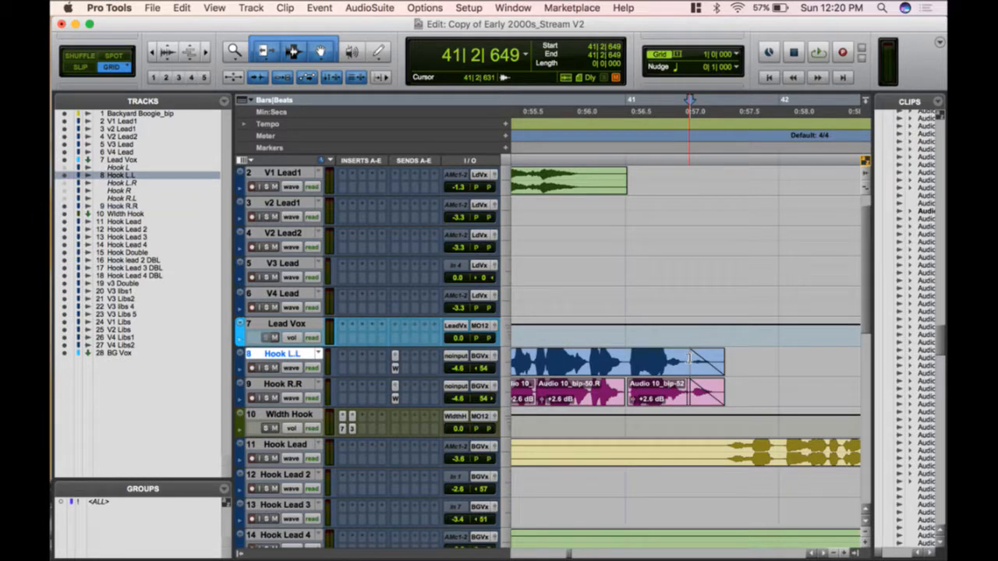
- Undo the fade-outs on both hook tracks, then try fading Hook L.L again from 41|2|649 and undo it
{"action": "key", "text": "super+z"}
{"action": "key", "text": "super+z"}
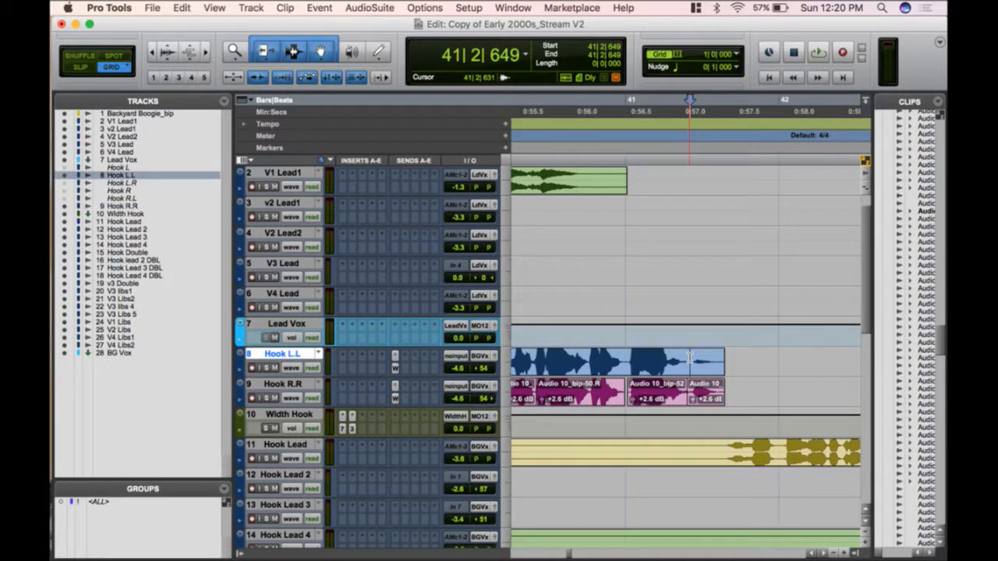
{"action": "key", "text": "g"}
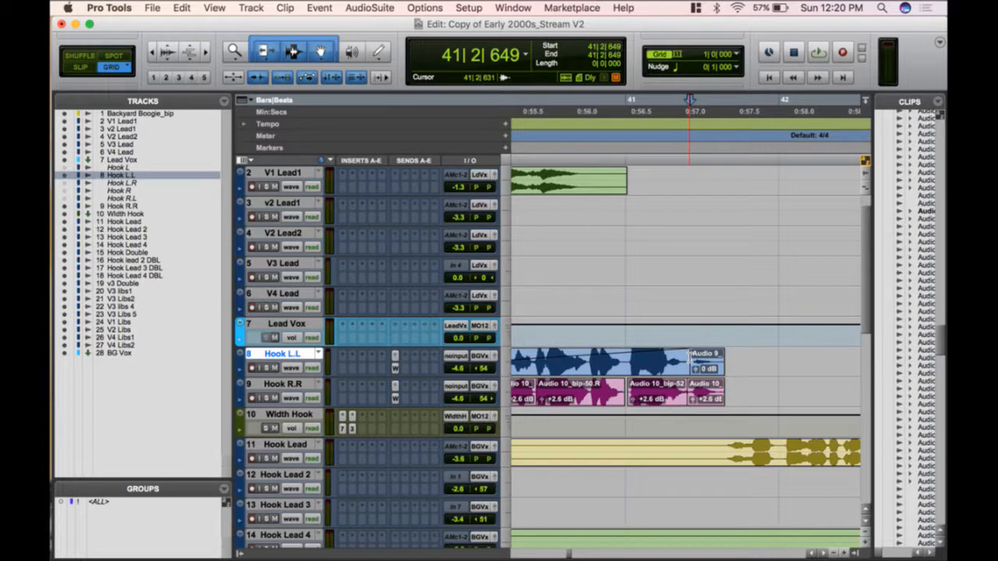
{"action": "key", "text": "super+z"}
- Fade out the selected Hook L.L and Hook R.R clip tails near bar 41 and fade in the following clips up to 44|1|903
{"action": "left_click_drag", "start_coordinate": [686, 364], "coordinate": [739, 396]}
{"action": "key", "text": "f"}
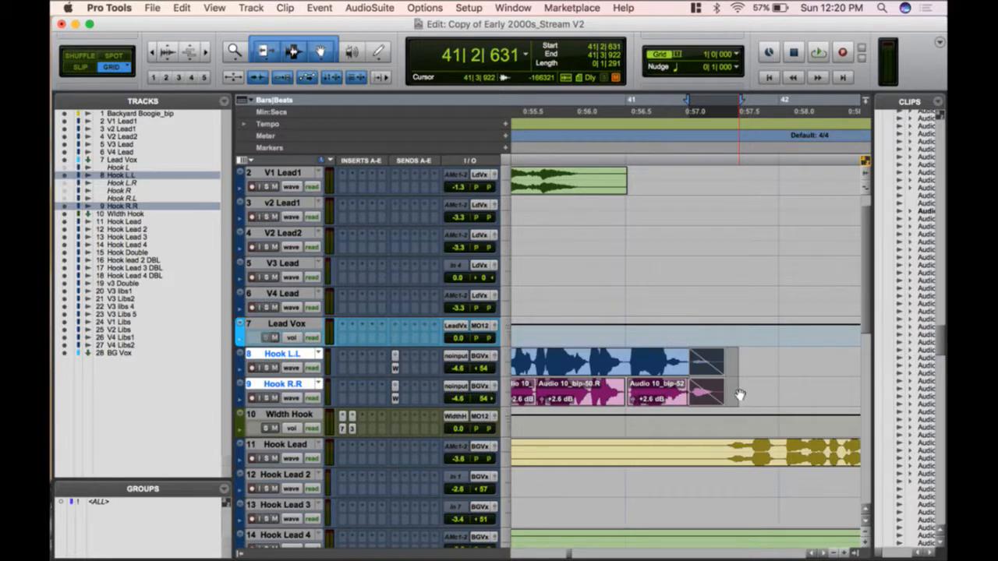
{"action": "scroll", "coordinate": [740, 395], "scroll_direction": "right", "scroll_amount": 10}
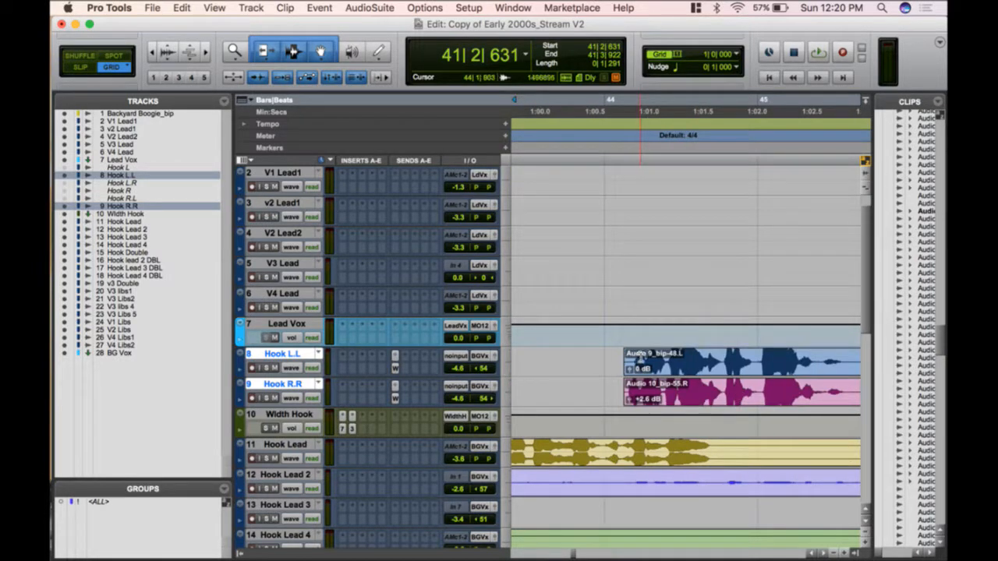
{"action": "left_click", "coordinate": [640, 357]}
{"action": "key", "text": "semicolon"}
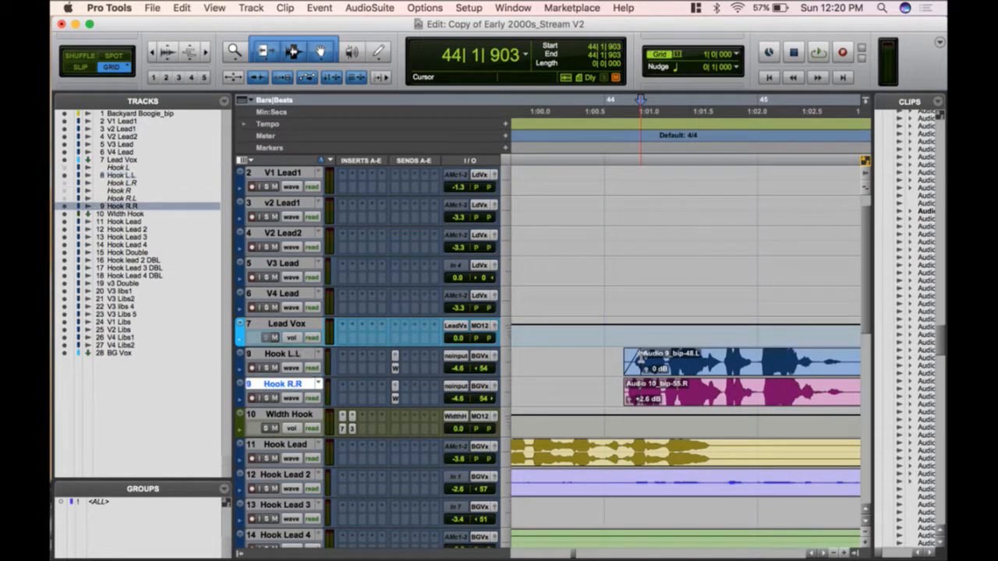
- Play the hook from 43|4|666 to check the fade-ins on both tracks
{"action": "left_click", "coordinate": [591, 360]}
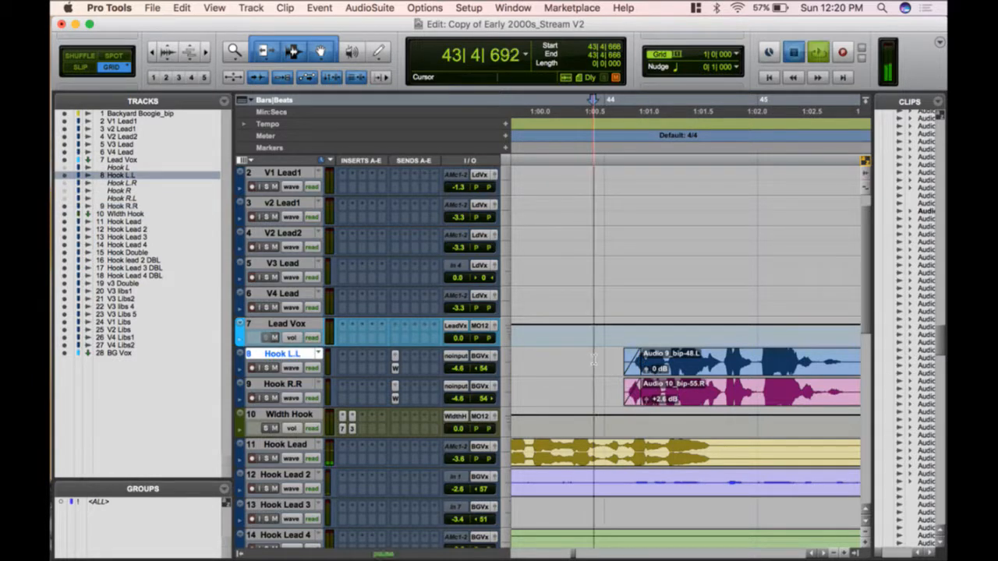
{"action": "key", "text": "space"}
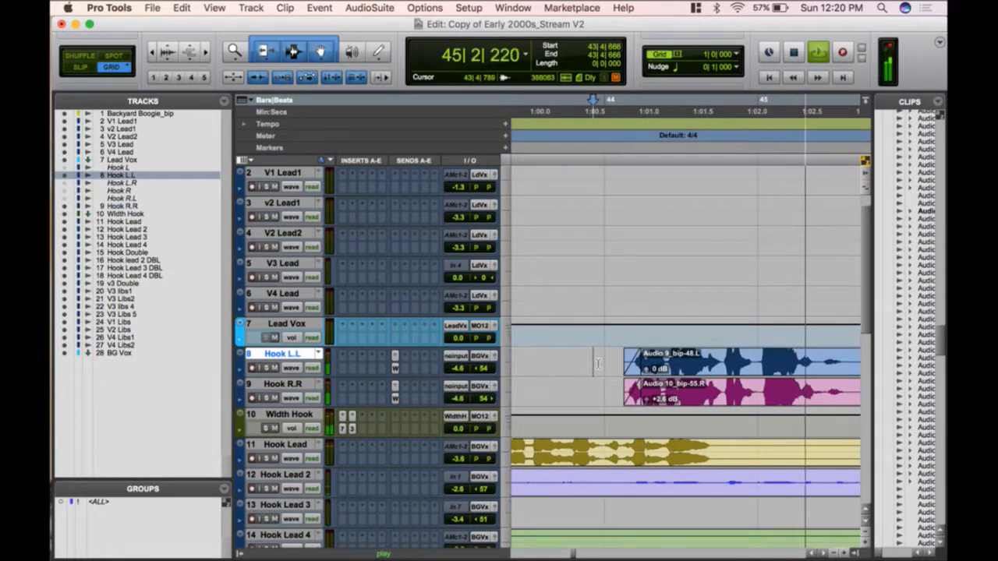
{"action": "key", "text": "space"}
- Set the default Fade In shape to S-Curve in the editing preferences and save the setting
{"action": "left_click", "coordinate": [386, 6]}
{"action": "mouse_move", "coordinate": [471, 7]}
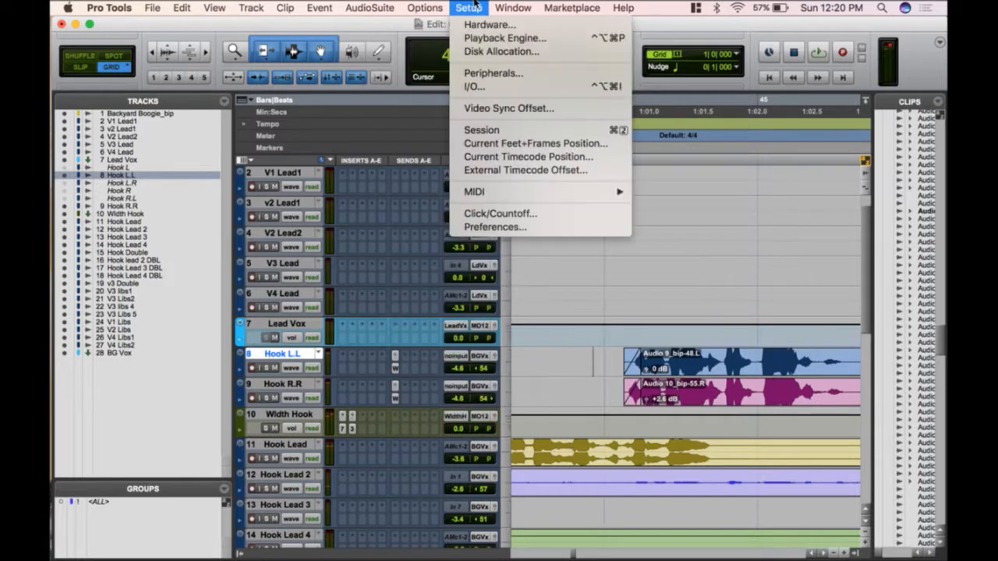
{"action": "left_click", "coordinate": [527, 229]}
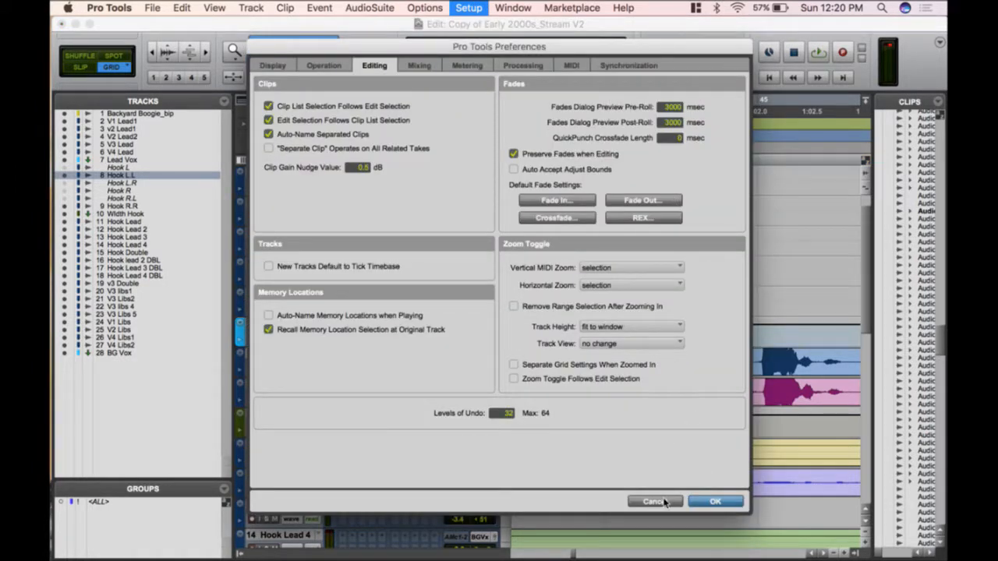
{"action": "left_click", "coordinate": [577, 200]}
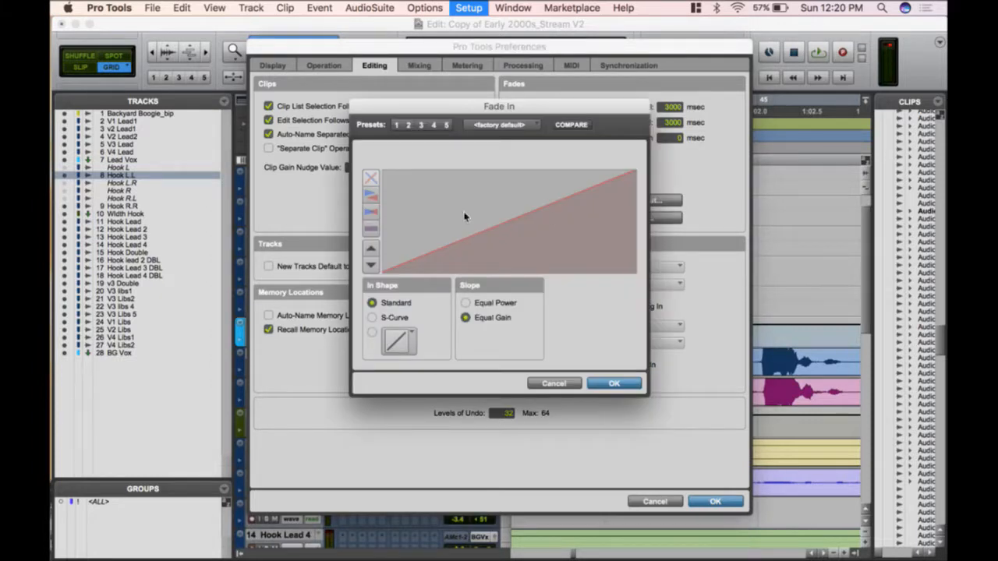
{"action": "left_click", "coordinate": [403, 316]}
{"action": "left_click_drag", "start_coordinate": [469, 253], "coordinate": [503, 238]}
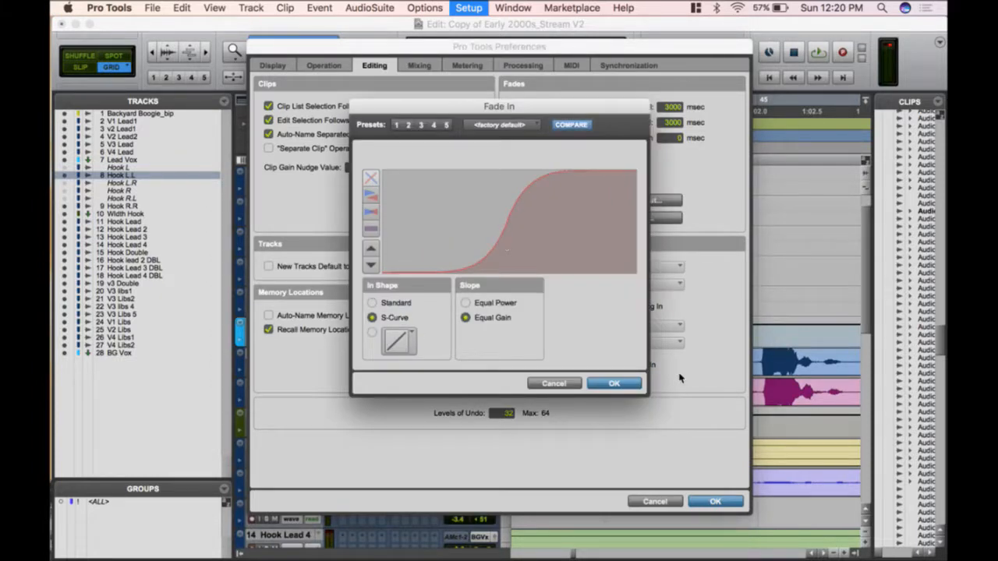
{"action": "left_click", "coordinate": [615, 384]}
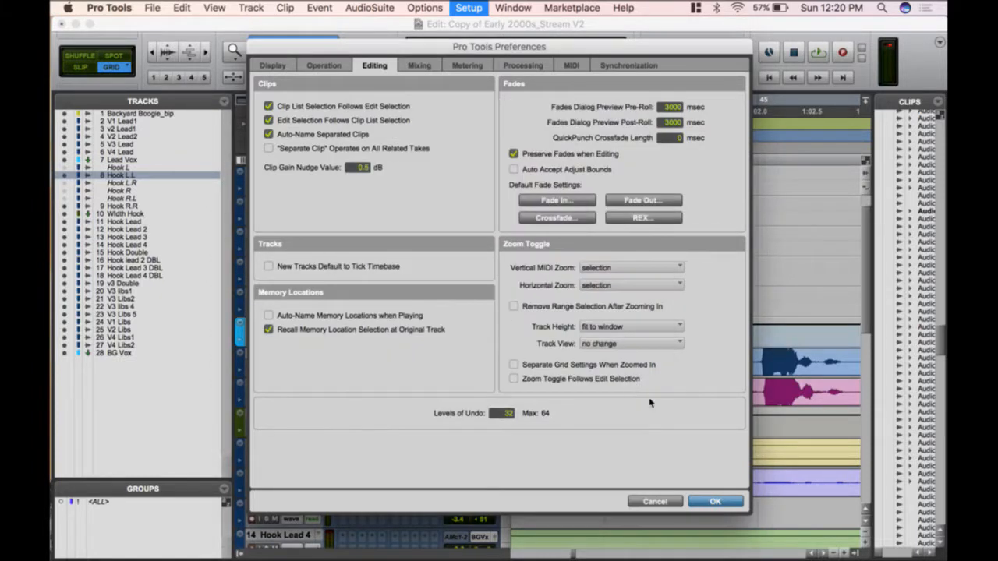
{"action": "left_click", "coordinate": [715, 502]}
- Remove the fade-ins at the start of the Hook L.L and Hook R.R clips and recreate them up to 44|1|886
{"action": "left_click", "coordinate": [634, 365]}
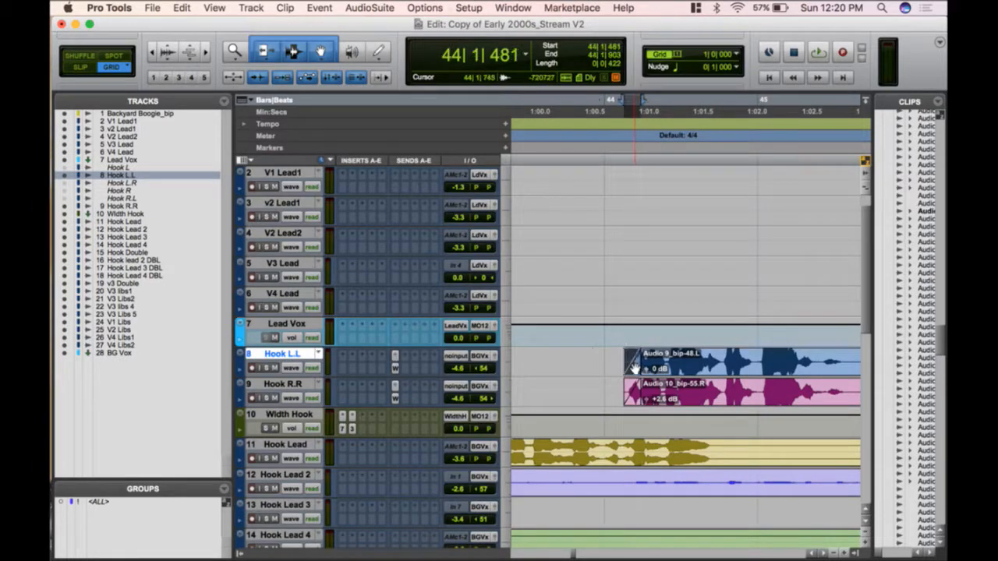
{"action": "left_click", "coordinate": [633, 391]}
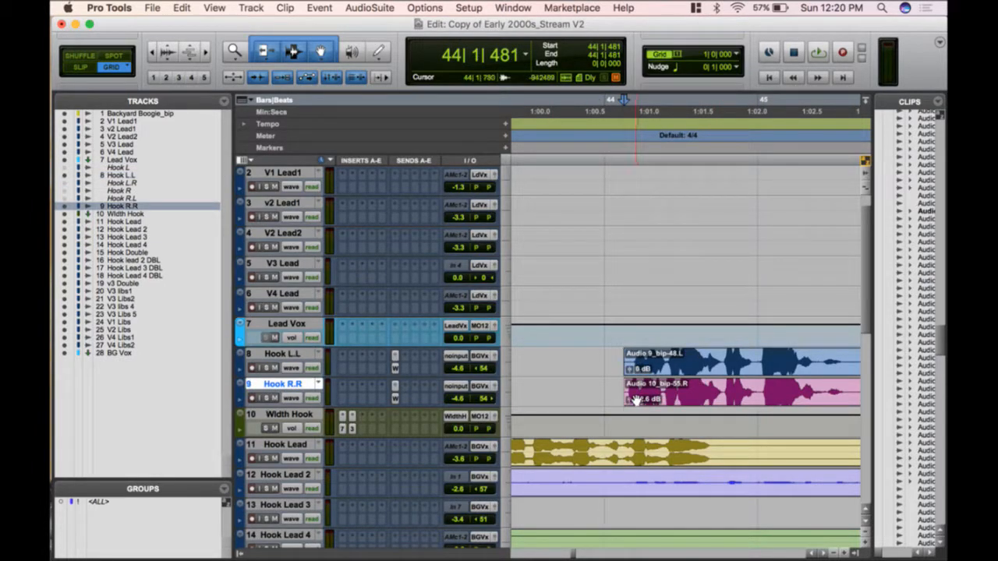
{"action": "left_click", "coordinate": [631, 400]}
{"action": "key", "text": "super+alt+z"}
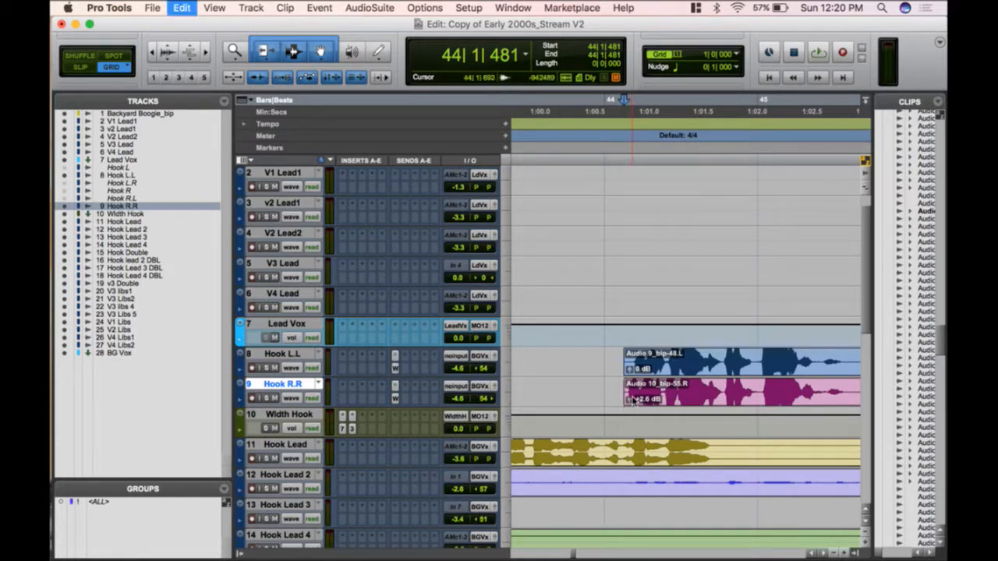
{"action": "left_click", "coordinate": [638, 394]}
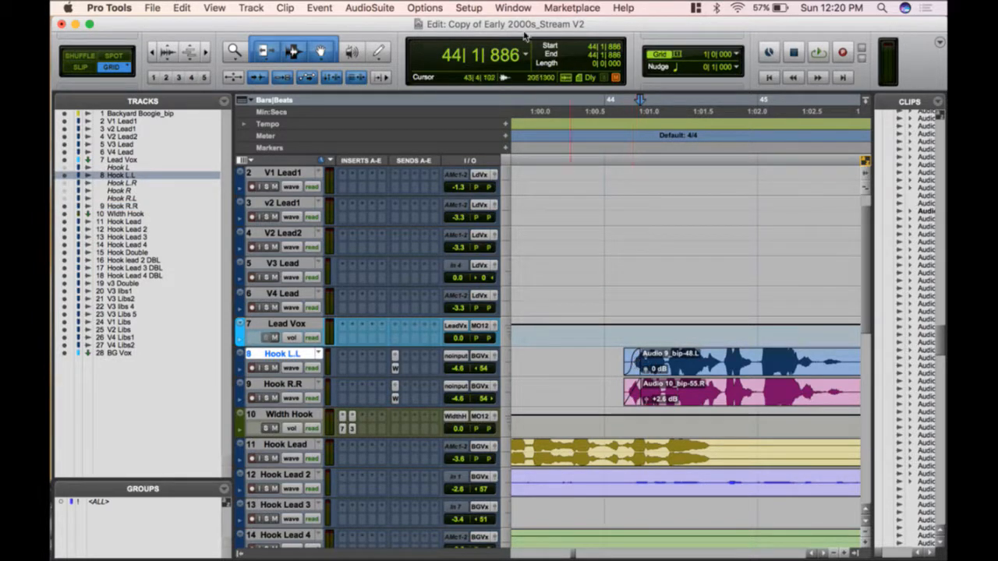
- Set the default Fade In shape to Standard, reset its curve and save the editing preferences
{"action": "left_click", "coordinate": [469, 8]}
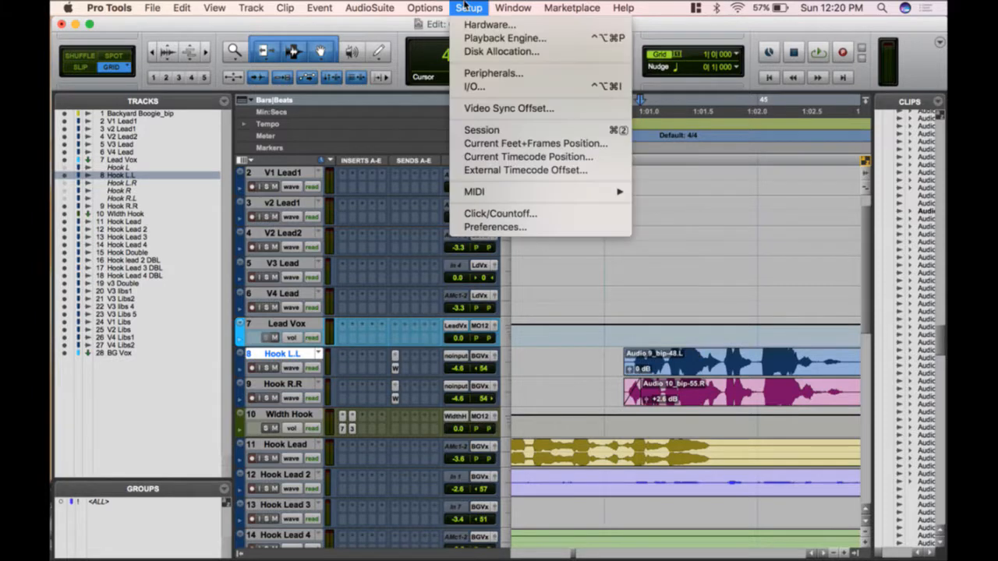
{"action": "left_click", "coordinate": [506, 226]}
{"action": "left_click", "coordinate": [573, 201]}
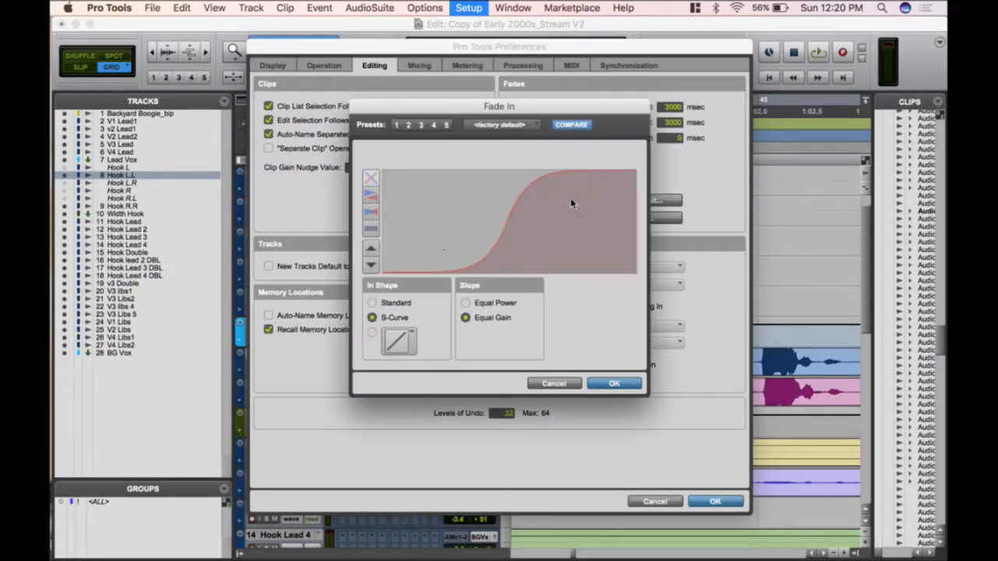
{"action": "left_click", "coordinate": [373, 303]}
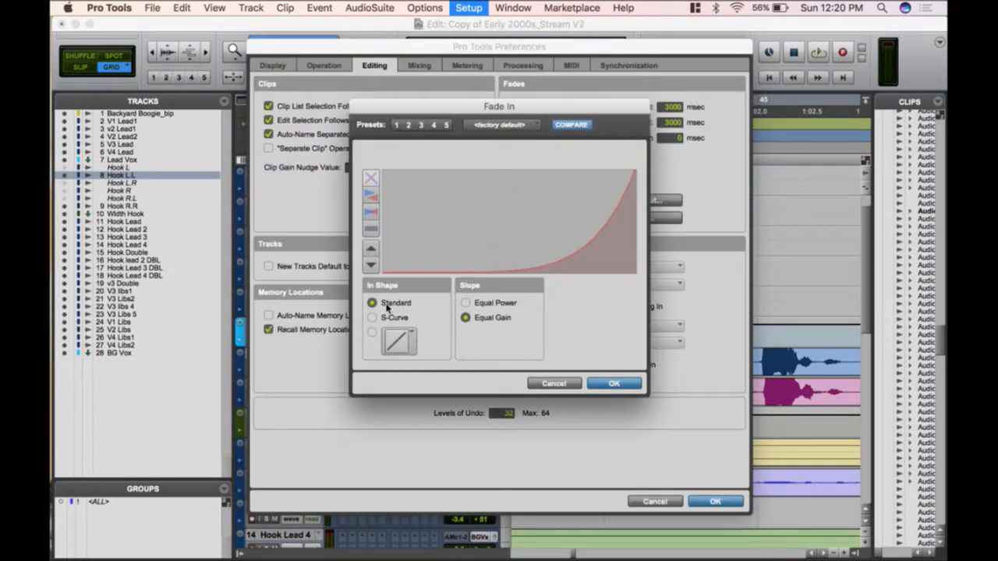
{"action": "left_click", "coordinate": [540, 215], "text": "alt"}
{"action": "left_click", "coordinate": [614, 383]}
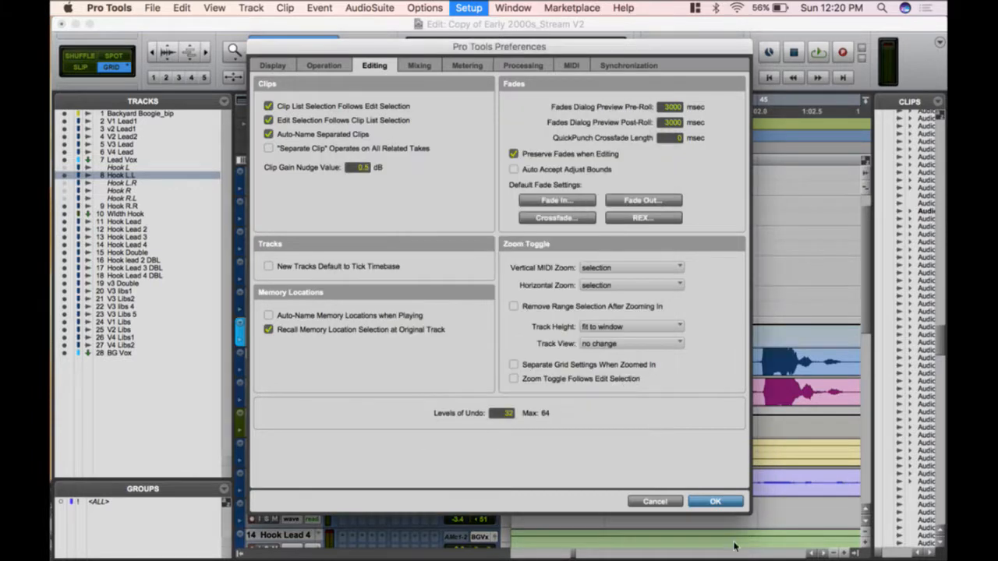
{"action": "left_click", "coordinate": [720, 504]}
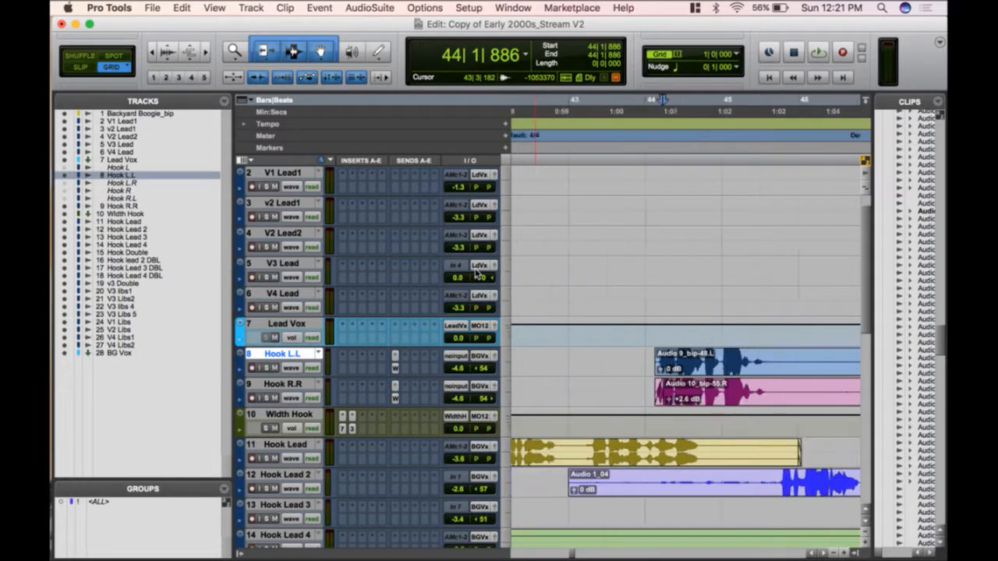
- Audition the hook from 40|1|869 on the Hook L.L track
{"action": "key", "text": "super+bracketleft"}
{"action": "key", "text": "super+bracketleft"}
{"action": "key", "text": "super+bracketleft"}
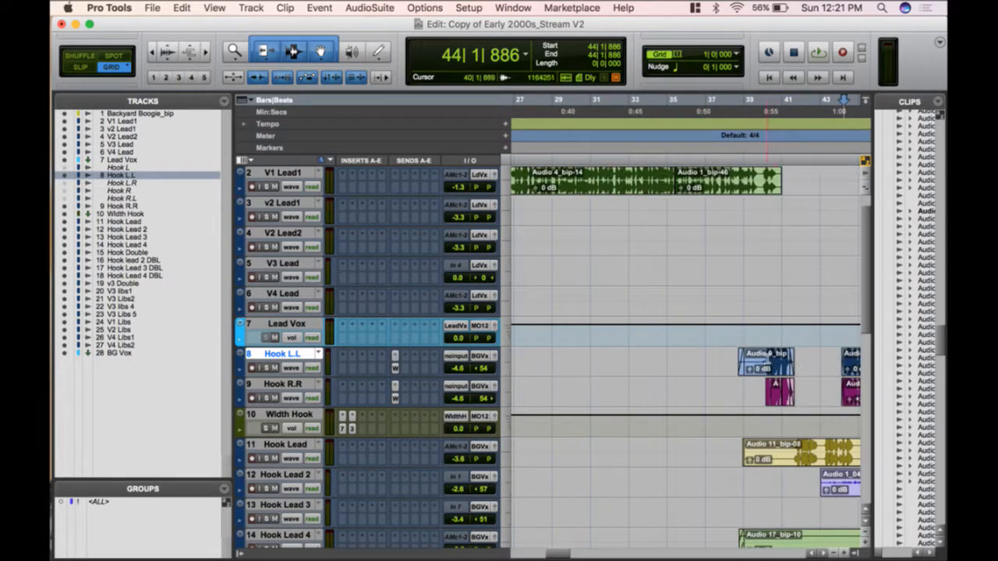
{"action": "left_click", "coordinate": [775, 364]}
{"action": "key", "text": "super+bracketright"}
{"action": "key", "text": "super+bracketright"}
{"action": "key", "text": "super+bracketright"}
{"action": "key", "text": "super+bracketright"}
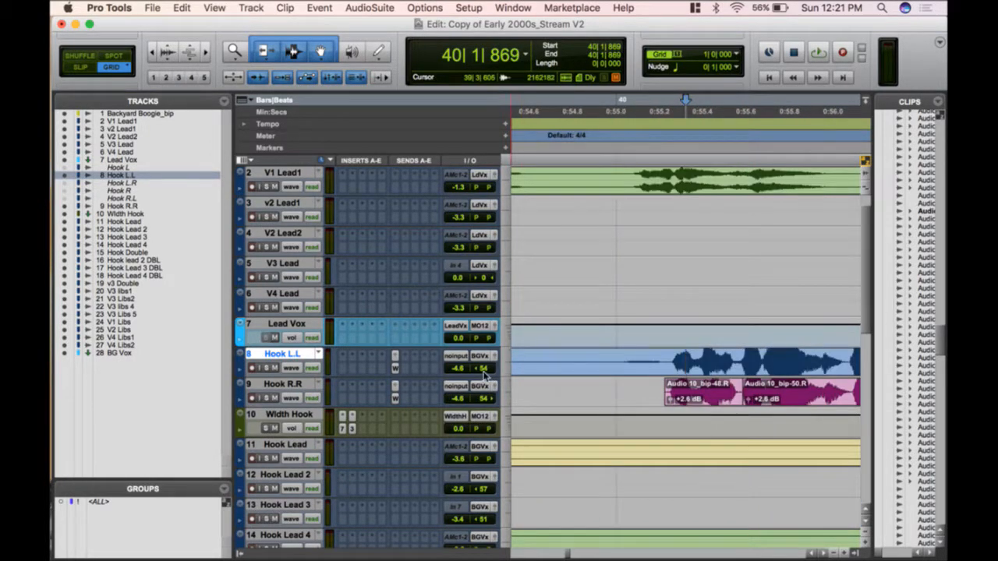
{"action": "key", "text": "space"}
{"action": "key", "text": "space"}
{"action": "key", "text": "space"}
{"action": "key", "text": "space"}
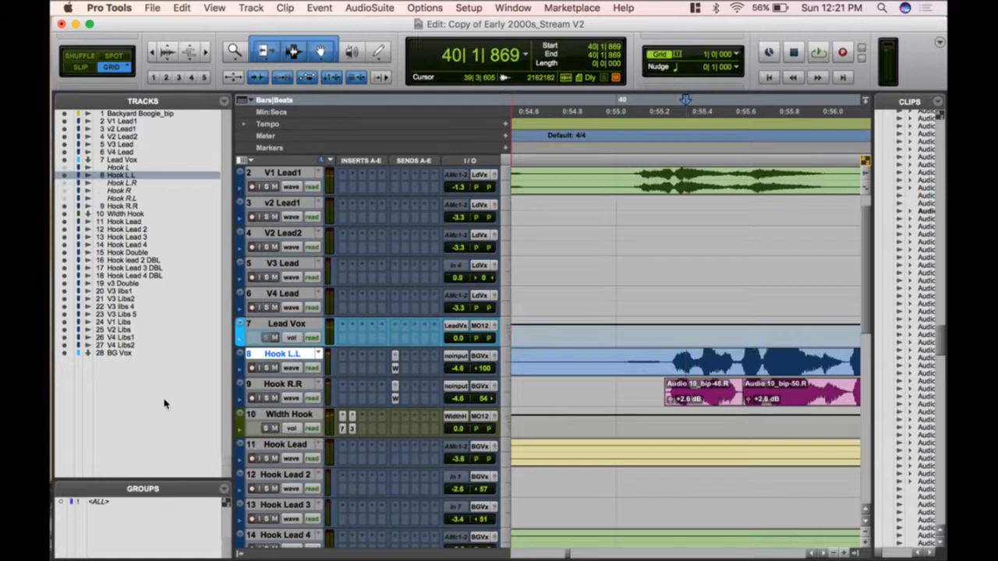
- Try resetting Hook L.L's volume and pan to 0 and lowering its Width Hook send to -39.4 dB
{"action": "left_click", "coordinate": [486, 368], "text": "alt"}
{"action": "left_click", "coordinate": [457, 368], "text": "alt"}
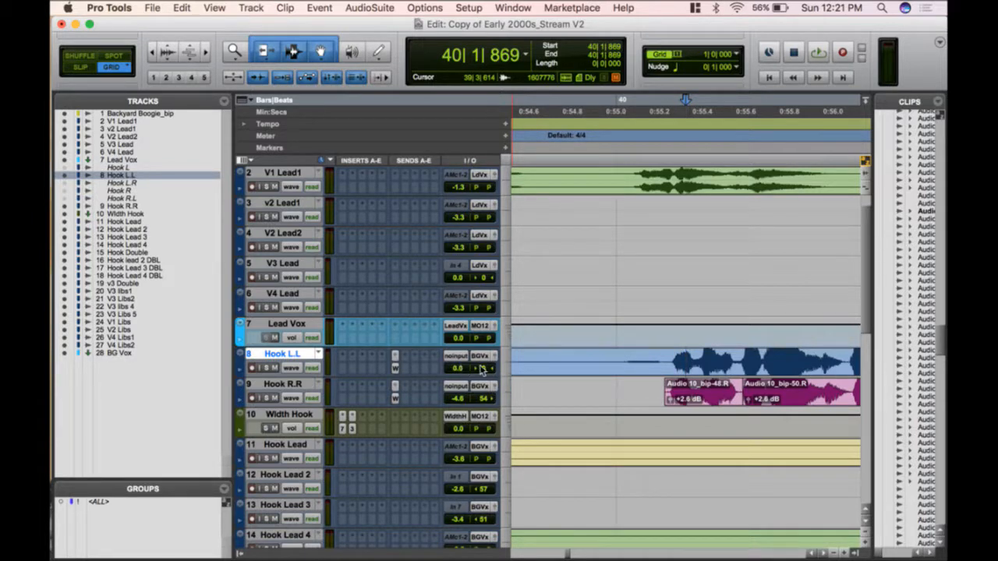
{"action": "left_click", "coordinate": [395, 361]}
{"action": "left_click_drag", "start_coordinate": [786, 324], "coordinate": [791, 425]}
{"action": "left_click", "coordinate": [788, 424], "text": "alt"}
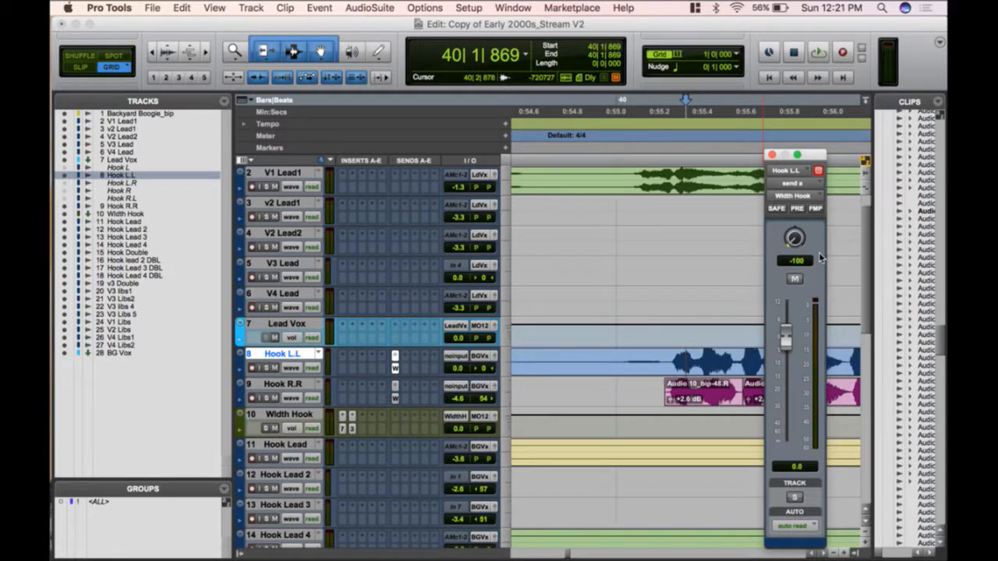
{"action": "left_click", "coordinate": [795, 239], "text": "alt"}
{"action": "left_click_drag", "start_coordinate": [797, 242], "coordinate": [817, 309]}
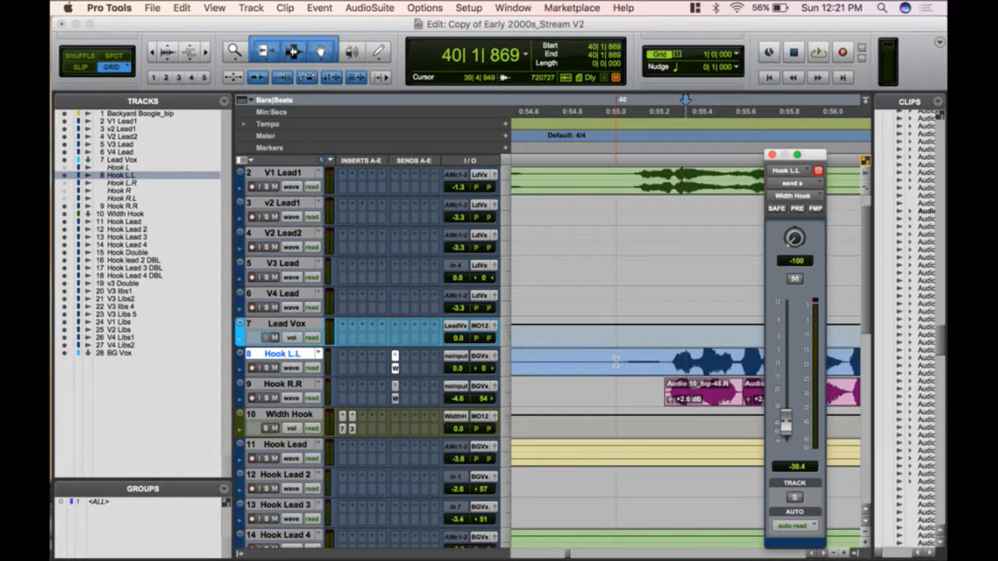
{"action": "key", "text": "super+z"}
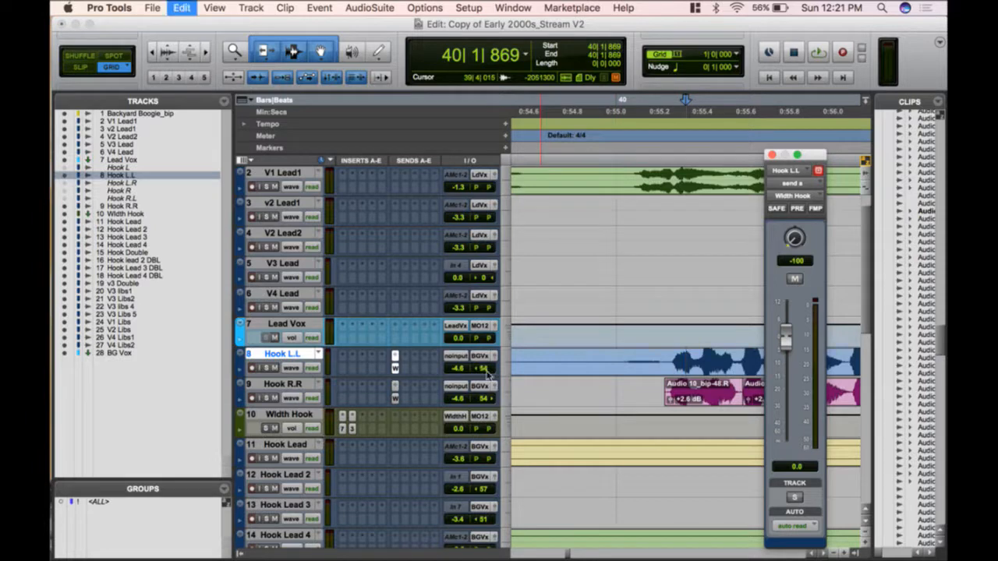
{"action": "left_click", "coordinate": [772, 154]}
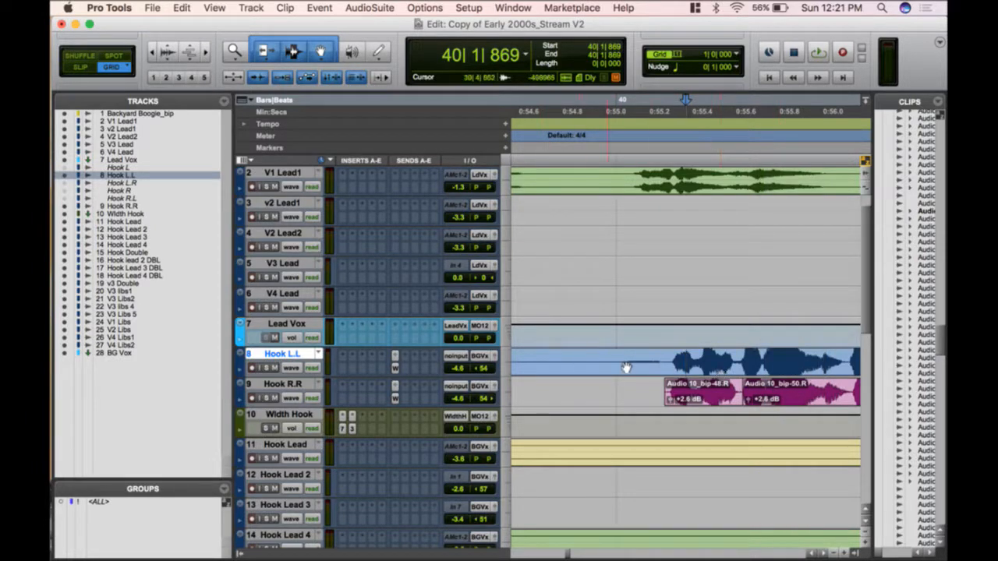
- Try 100% feedback in the Width Hook's Mod Delay III and reset it to 0%
{"action": "left_click", "coordinate": [351, 429]}
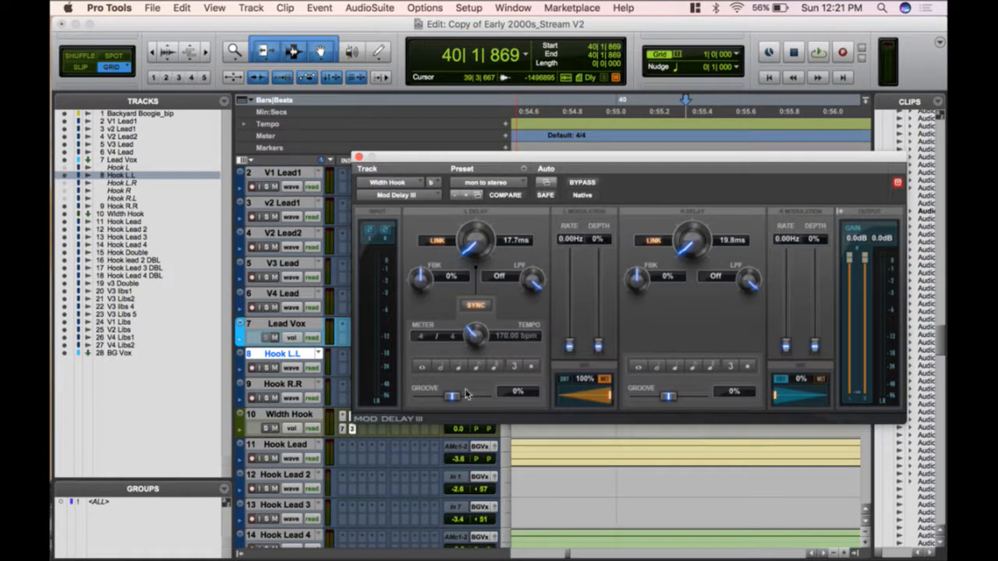
{"action": "left_click_drag", "start_coordinate": [417, 271], "coordinate": [442, 311]}
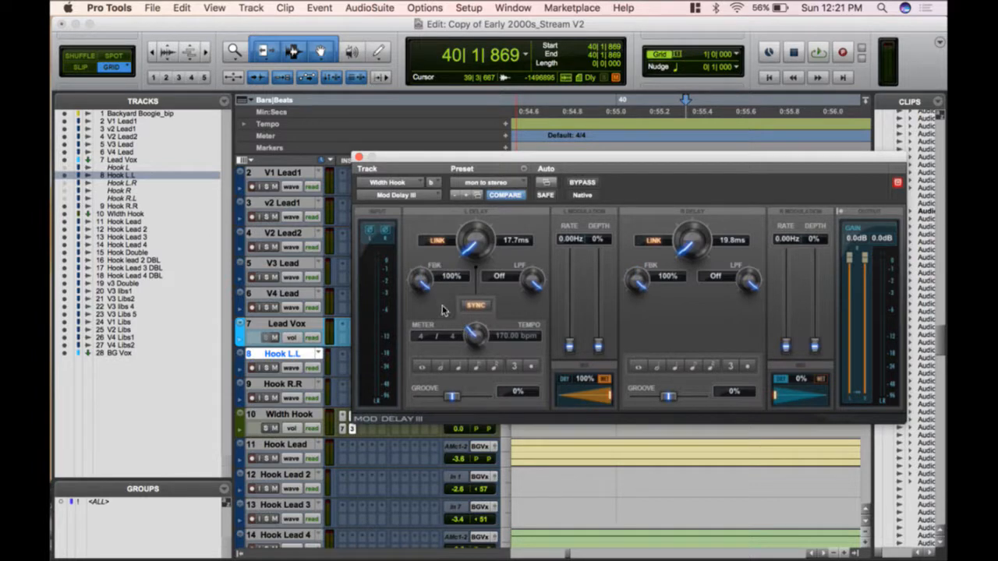
{"action": "left_click", "coordinate": [423, 288], "text": "alt"}
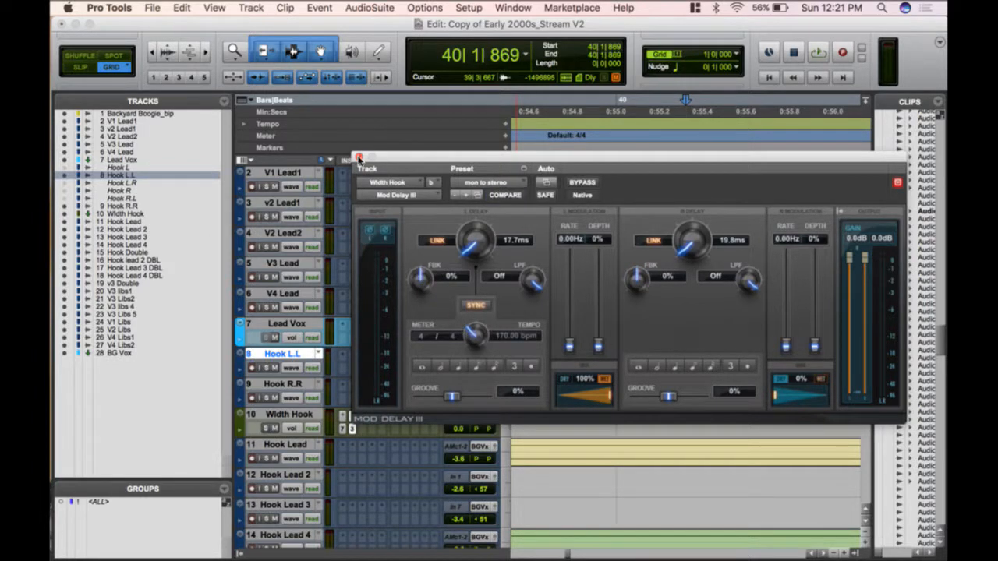
{"action": "left_click", "coordinate": [358, 158]}
{"action": "key", "text": "super+bracketleft"}
{"action": "key", "text": "super+bracketleft"}
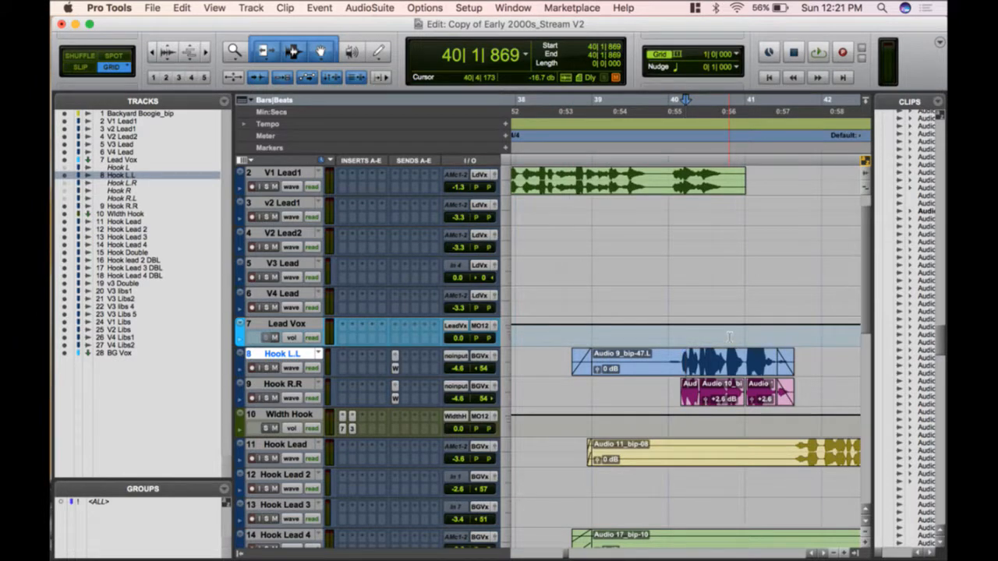
{"action": "scroll", "coordinate": [729, 337], "scroll_direction": "right", "scroll_amount": 5}
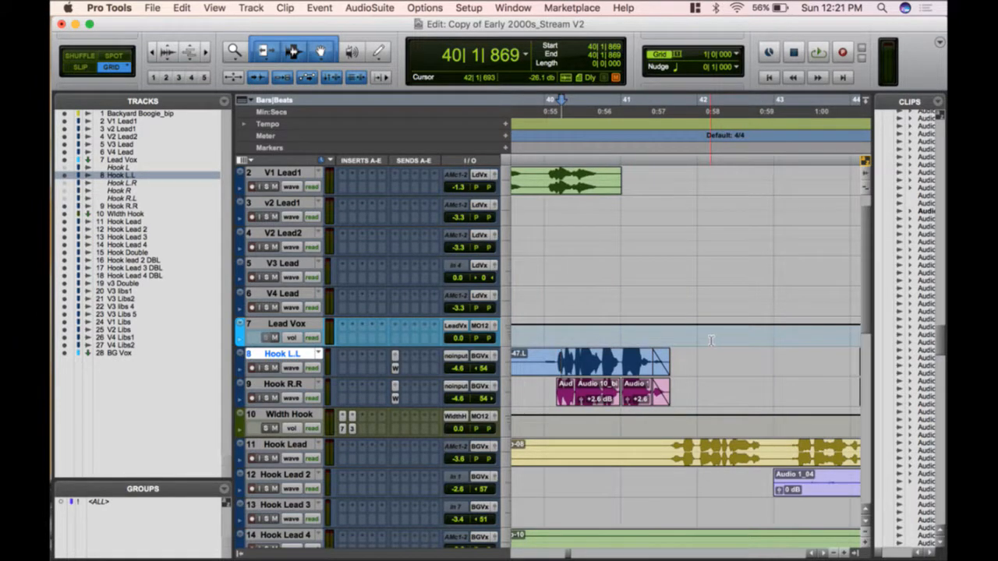
- Try several note-length delays, a 250 ms delay time and a 100% right mix in the Width Hook's Mod Delay III
{"action": "left_click", "coordinate": [354, 430]}
{"action": "left_click", "coordinate": [355, 430]}
{"action": "left_click", "coordinate": [353, 430]}
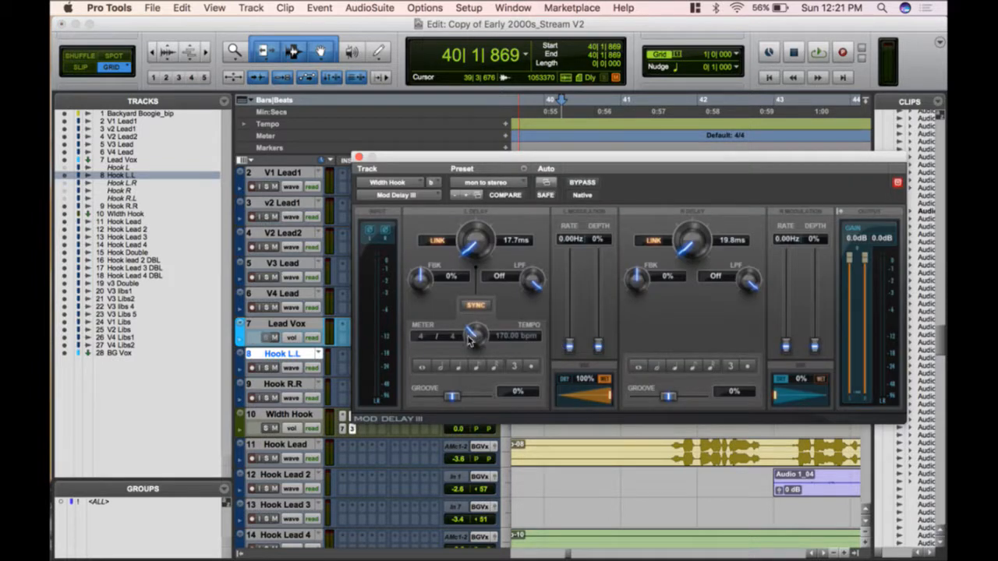
{"action": "left_click", "coordinate": [459, 367]}
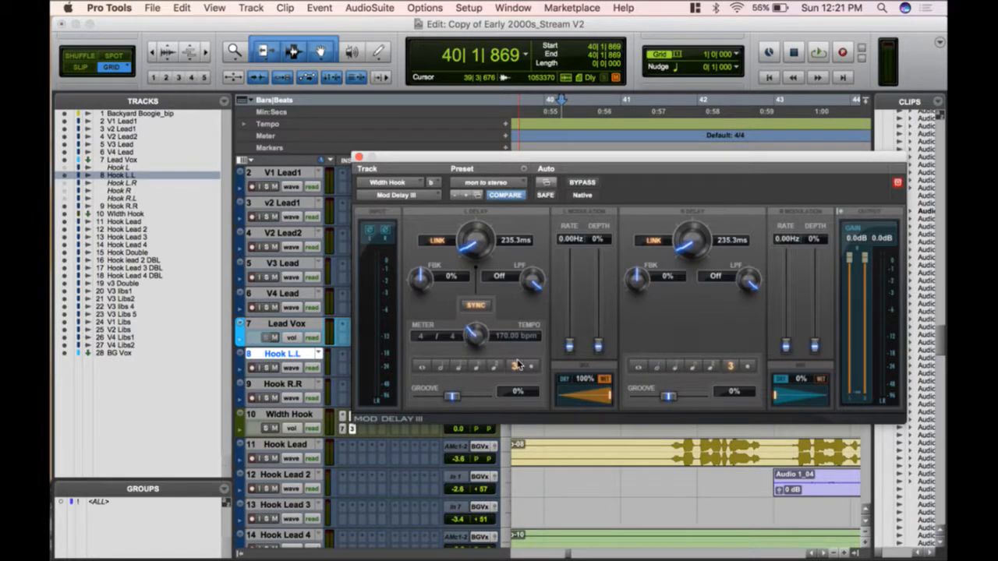
{"action": "left_click", "coordinate": [516, 367]}
{"action": "left_click", "coordinate": [496, 366]}
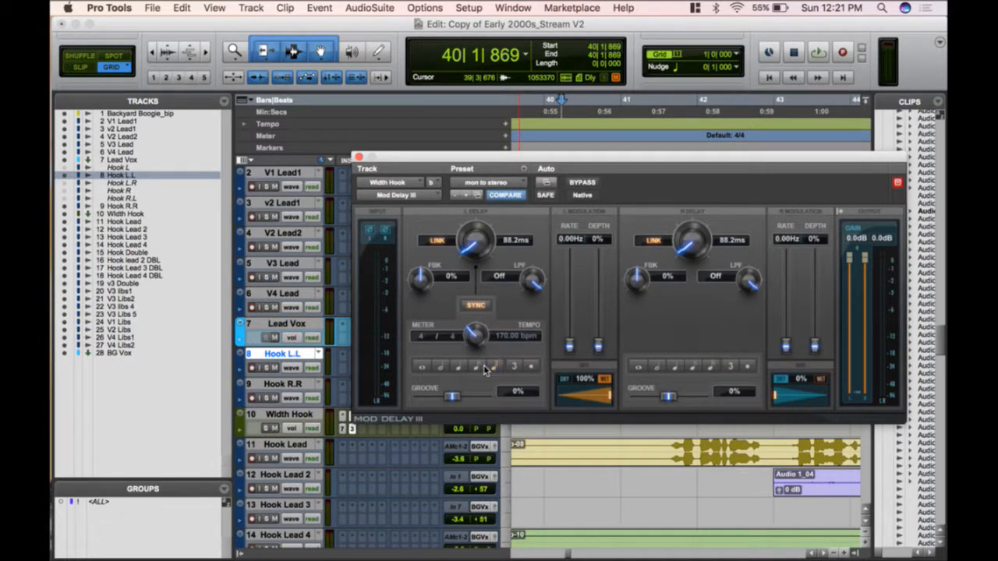
{"action": "left_click", "coordinate": [437, 367]}
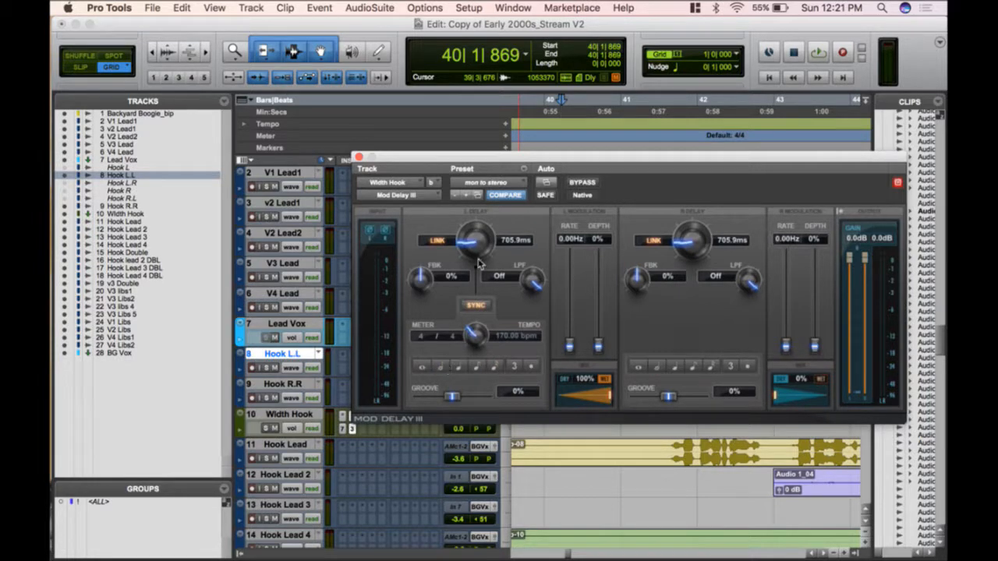
{"action": "left_click_drag", "start_coordinate": [484, 246], "coordinate": [476, 241]}
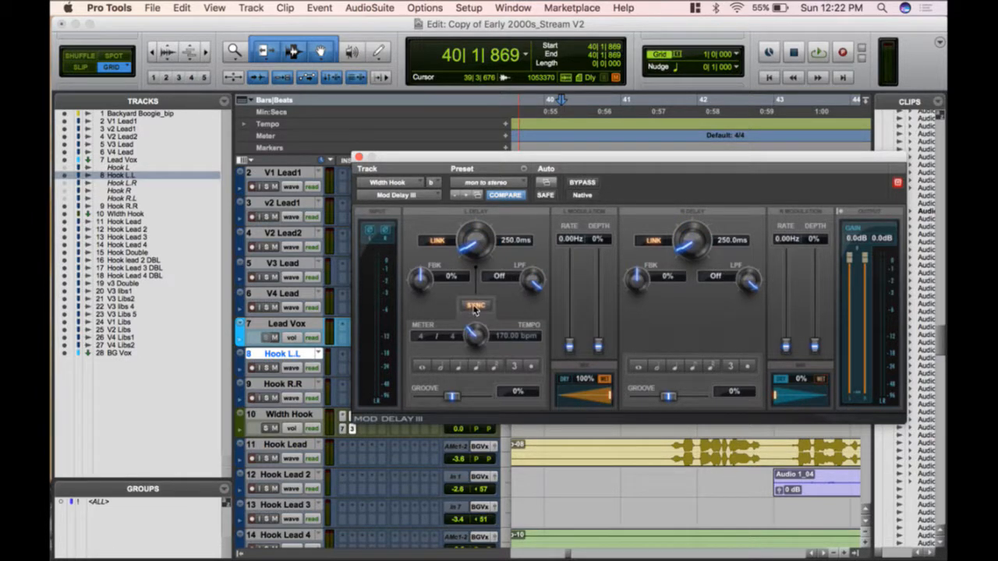
{"action": "left_click_drag", "start_coordinate": [618, 404], "coordinate": [589, 398]}
- Reload the "mon to stereo" preset in Mod Delay III and close the plug-in
{"action": "left_click", "coordinate": [485, 183]}
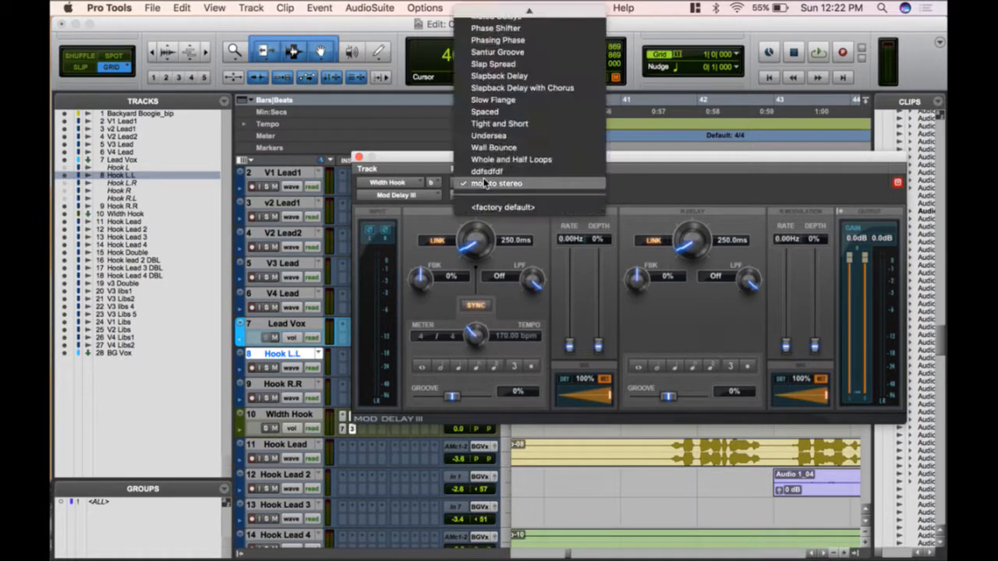
{"action": "left_click", "coordinate": [493, 185]}
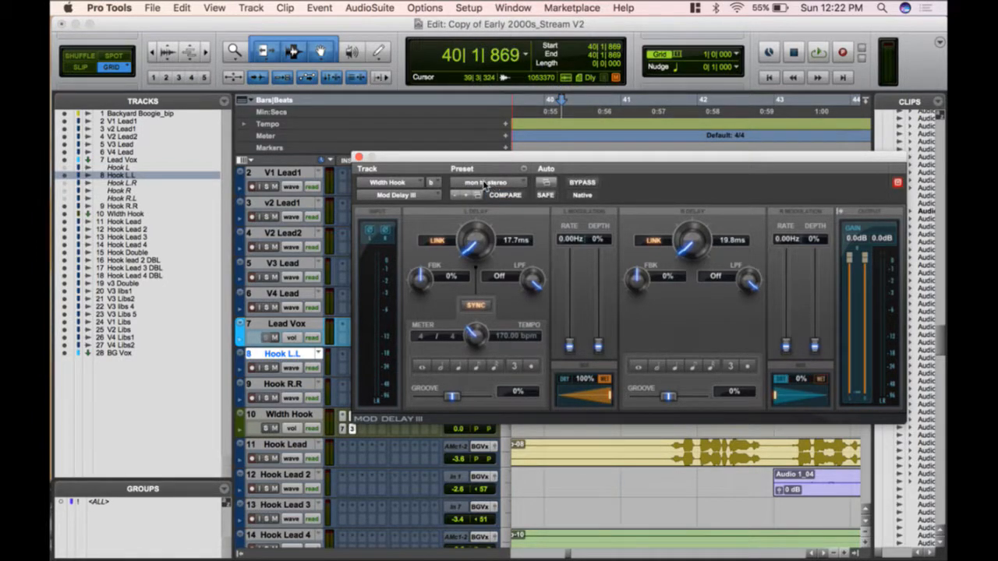
{"action": "left_click", "coordinate": [358, 157]}
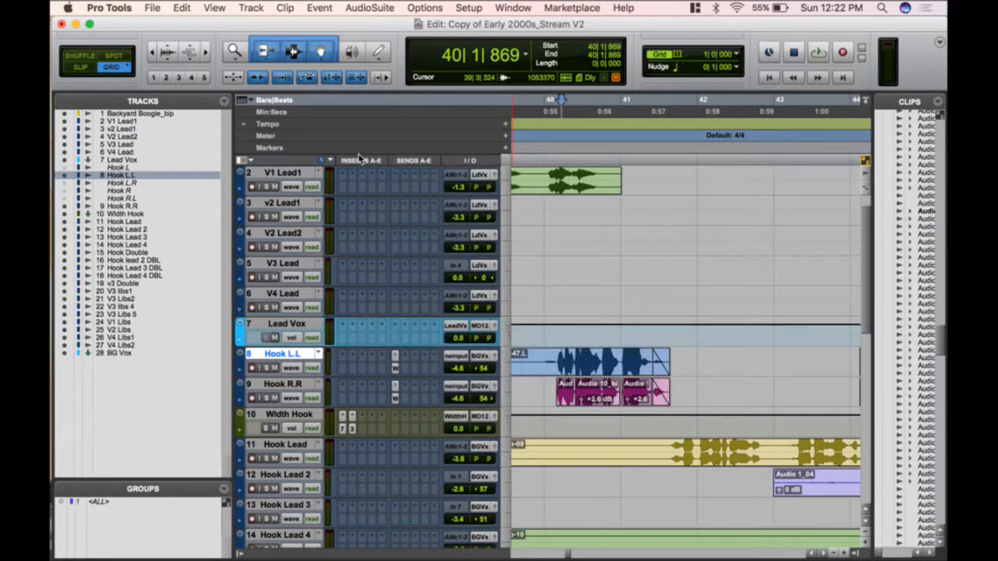
- Hide the clip list and the track list to widen the timeline around the hook tracks
{"action": "scroll", "coordinate": [654, 275], "scroll_direction": "right", "scroll_amount": 15}
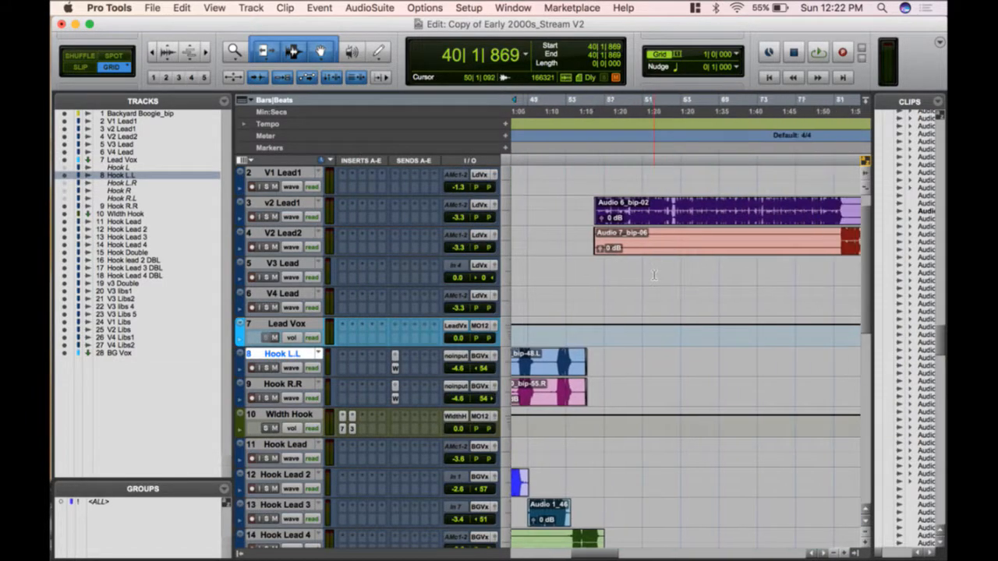
{"action": "scroll", "coordinate": [655, 274], "scroll_direction": "left", "scroll_amount": 5}
{"action": "scroll", "coordinate": [643, 320], "scroll_direction": "down", "scroll_amount": 3}
{"action": "scroll", "coordinate": [640, 335], "scroll_direction": "left", "scroll_amount": 3}
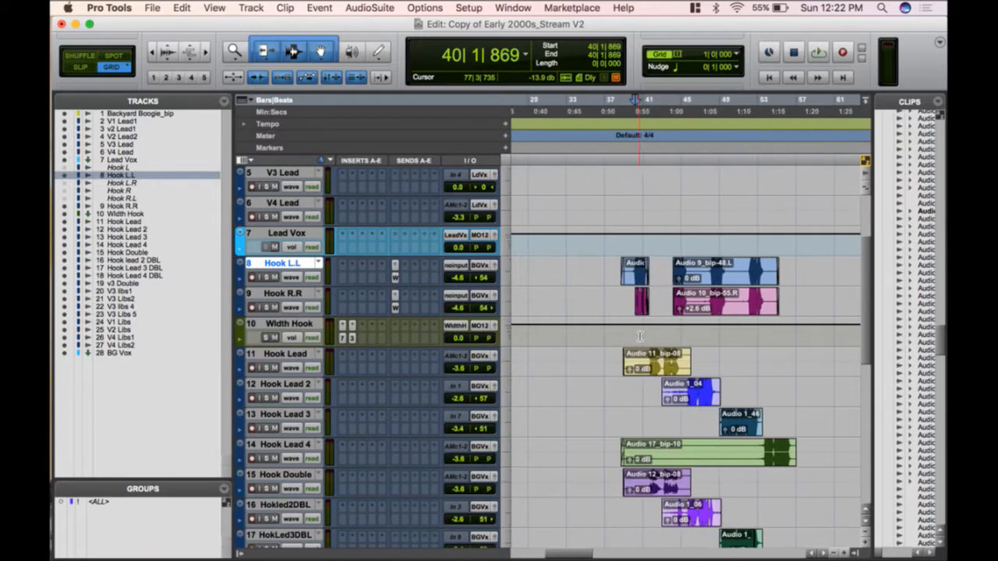
{"action": "scroll", "coordinate": [639, 336], "scroll_direction": "right", "scroll_amount": 2}
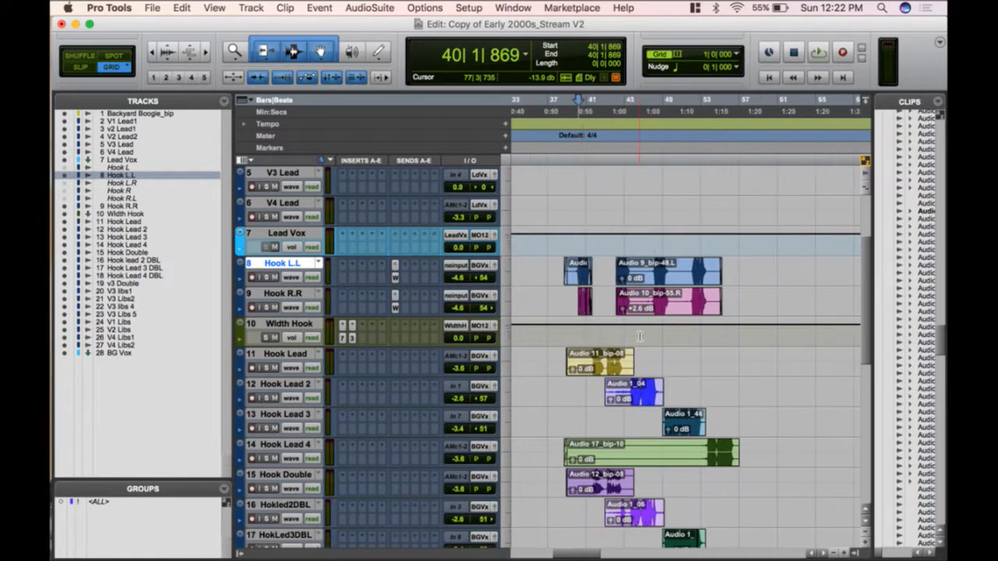
{"action": "left_click", "coordinate": [855, 553]}
{"action": "left_click", "coordinate": [243, 554]}
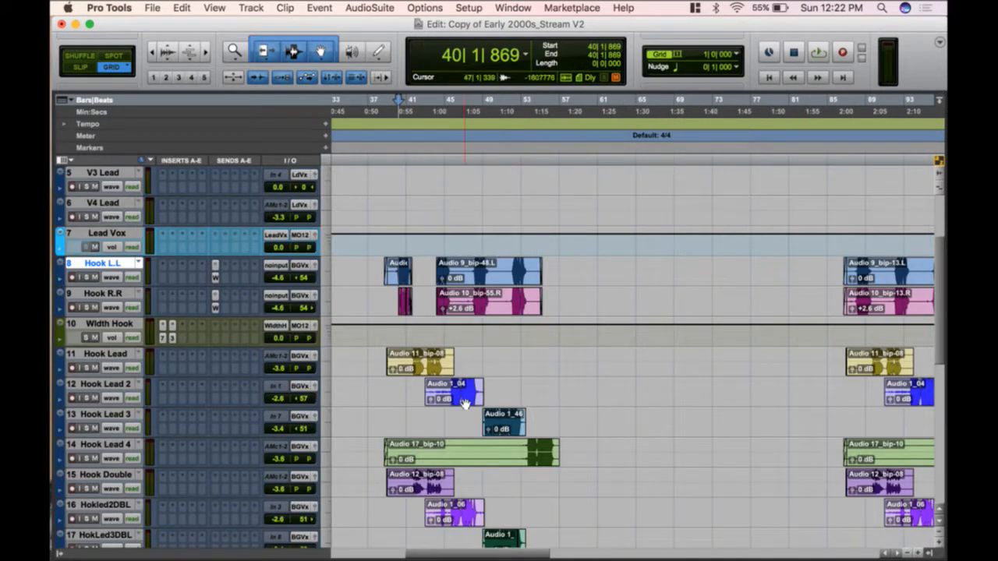
{"action": "scroll", "coordinate": [635, 359], "scroll_direction": "down", "scroll_amount": 3}
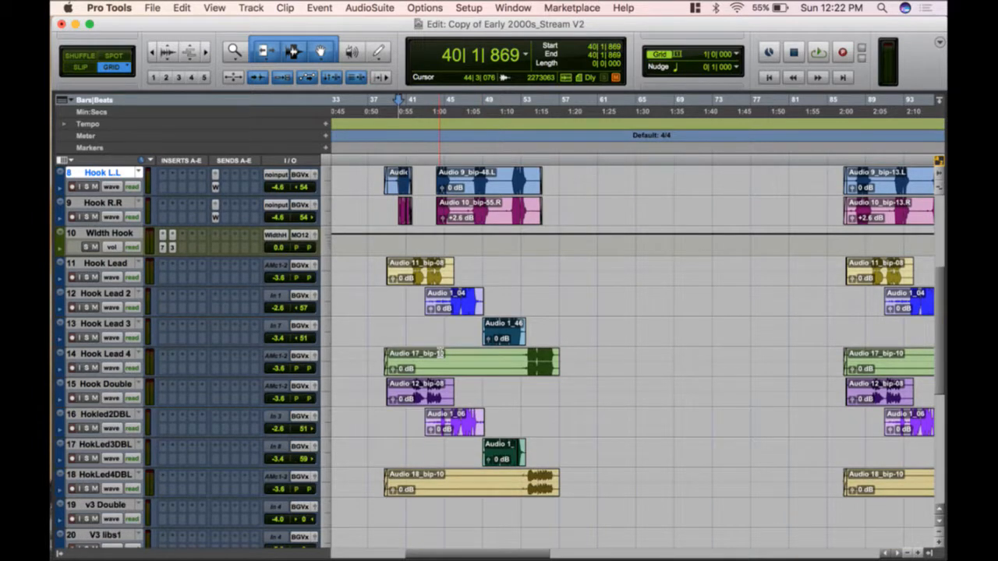
- Play the hook from 40|1|869 to check how the Hook Lead and Hook Double parts line up
{"action": "key", "text": "space"}
{"action": "key", "text": "super+bracketright"}
{"action": "key", "text": "super+bracketright"}
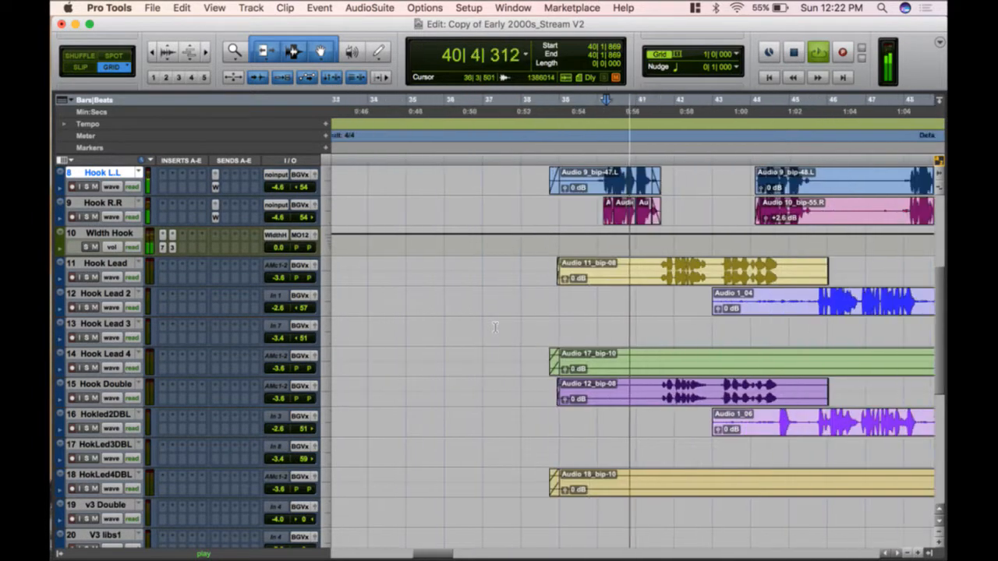
{"action": "scroll", "coordinate": [527, 326], "scroll_direction": "down", "scroll_amount": 1}
{"action": "scroll", "coordinate": [527, 326], "scroll_direction": "right", "scroll_amount": 3}
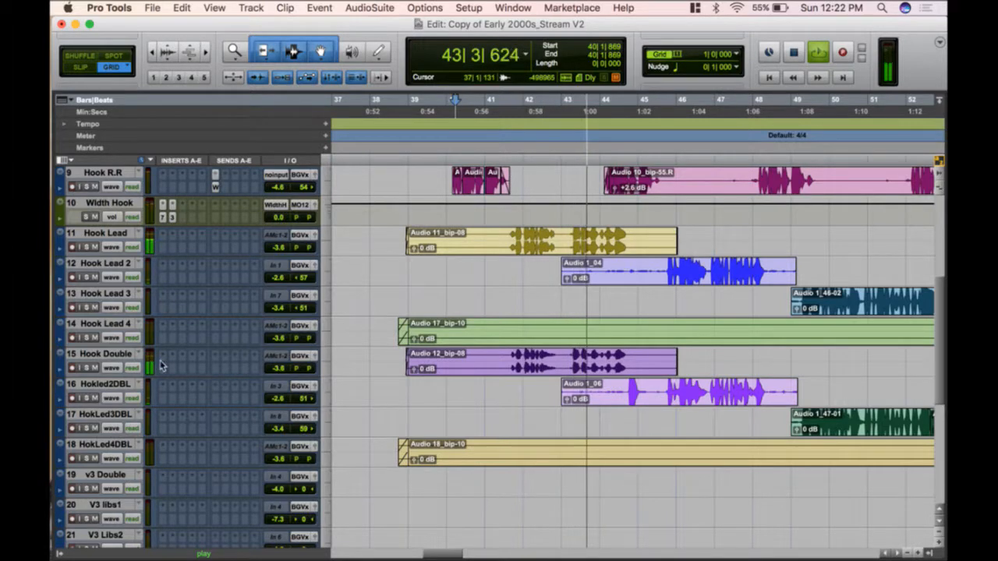
{"action": "key", "text": "space"}
- Move the Hook Double track directly below Hook Lead
{"action": "left_click", "coordinate": [121, 356], "text": "alt"}
{"action": "left_click", "coordinate": [121, 355]}
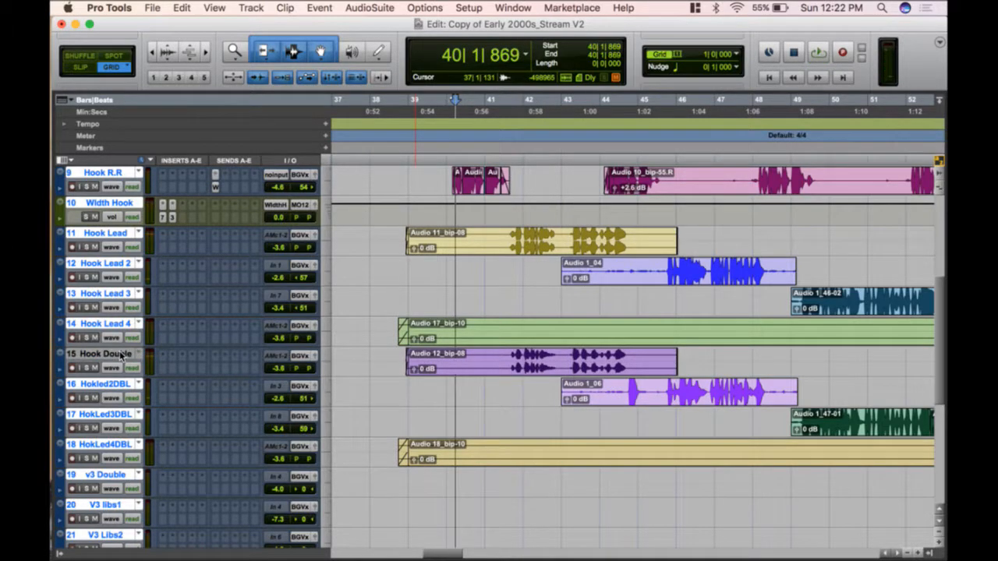
{"action": "left_click_drag", "start_coordinate": [121, 356], "coordinate": [129, 265]}
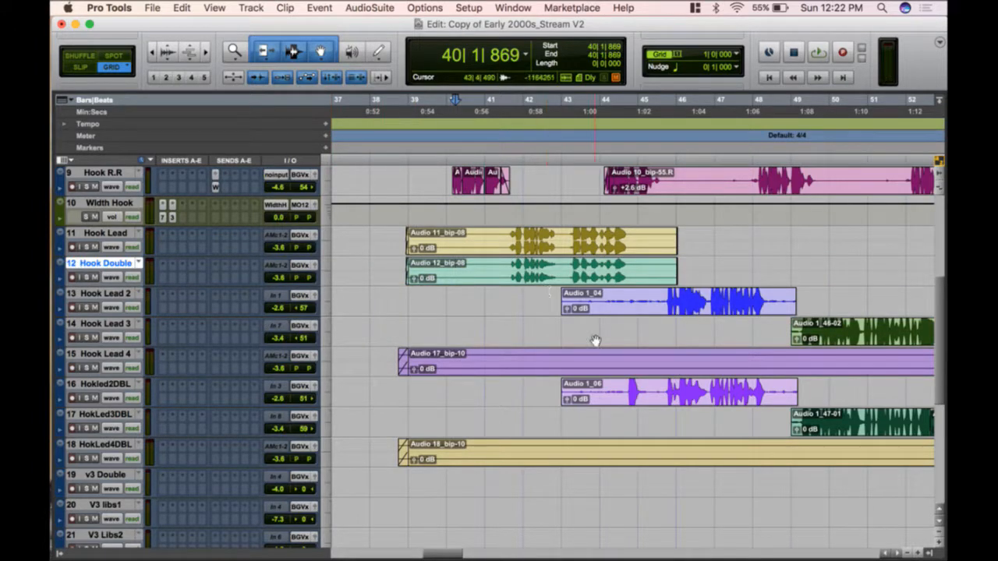
- Split the Hook Lead and Hook Double stereo tracks into mono tracks
{"action": "key", "text": "super+bracketright"}
{"action": "scroll", "coordinate": [500, 305], "scroll_direction": "right", "scroll_amount": 5}
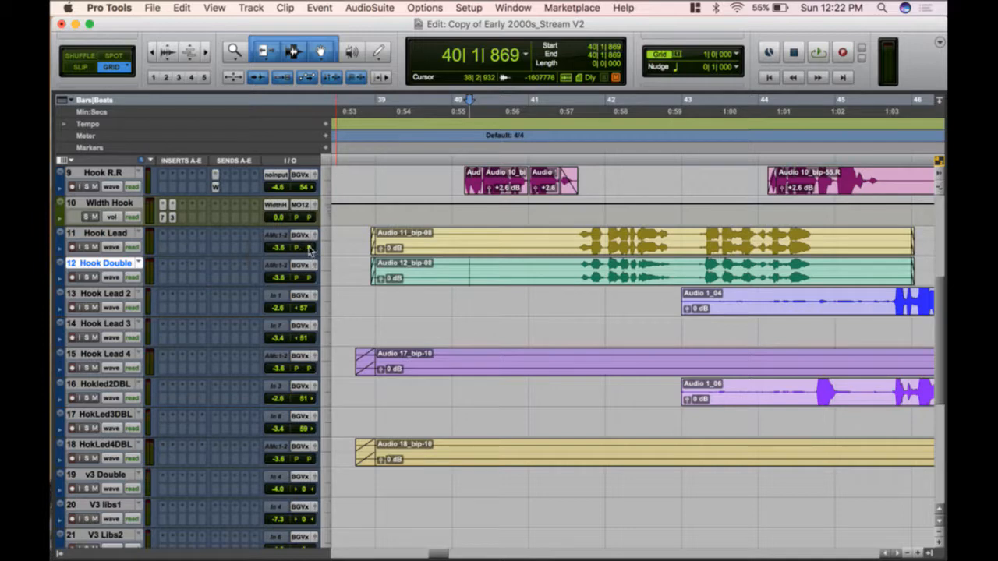
{"action": "left_click", "coordinate": [113, 234]}
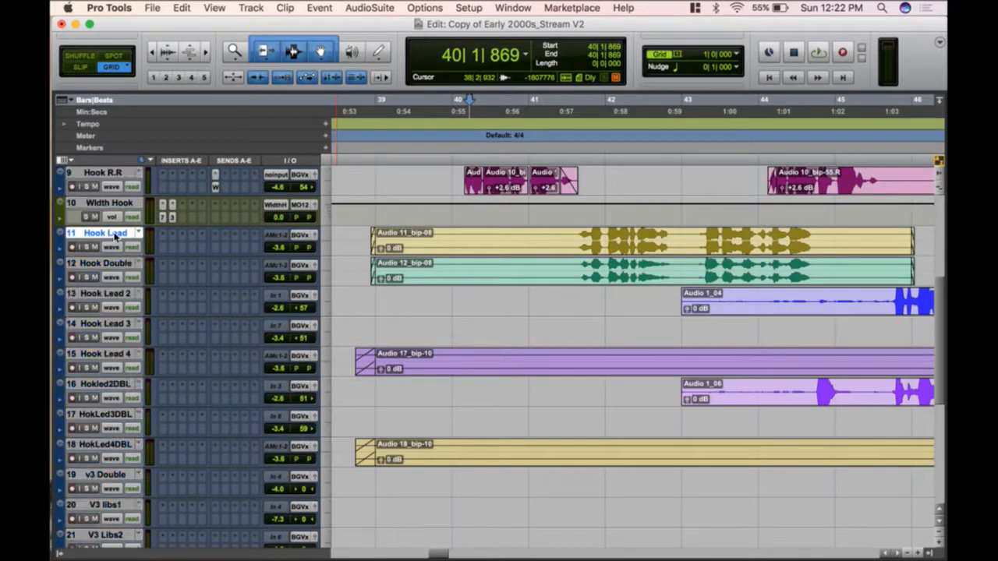
{"action": "left_click", "coordinate": [117, 265], "text": "shift"}
{"action": "right_click", "coordinate": [118, 265]}
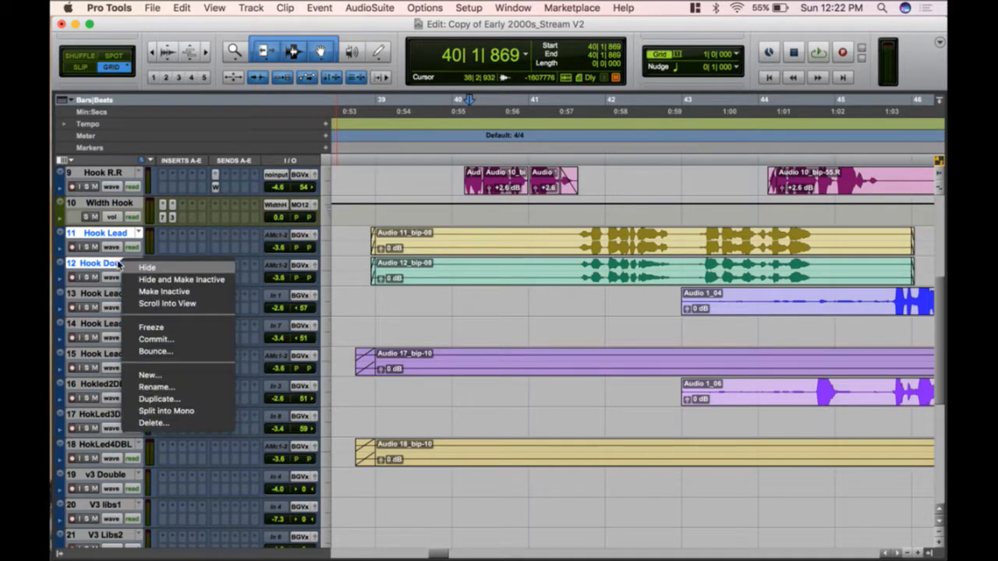
{"action": "left_click", "coordinate": [176, 414]}
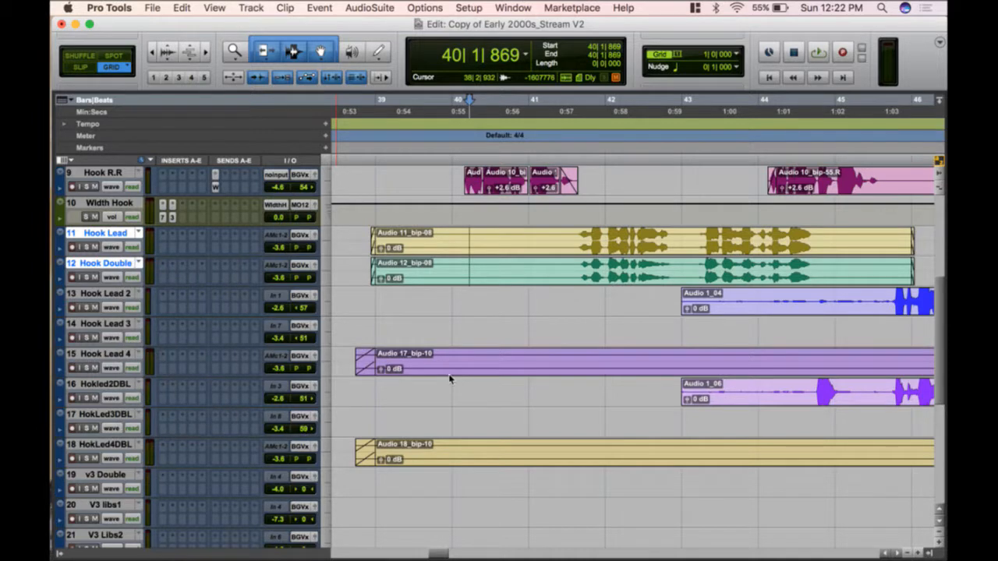
- Delete the stereo Hook Lead and Hook Double tracks along with their right-channel mono splits, Hook Lead.R and HokDouble.R
{"action": "left_click", "coordinate": [111, 233]}
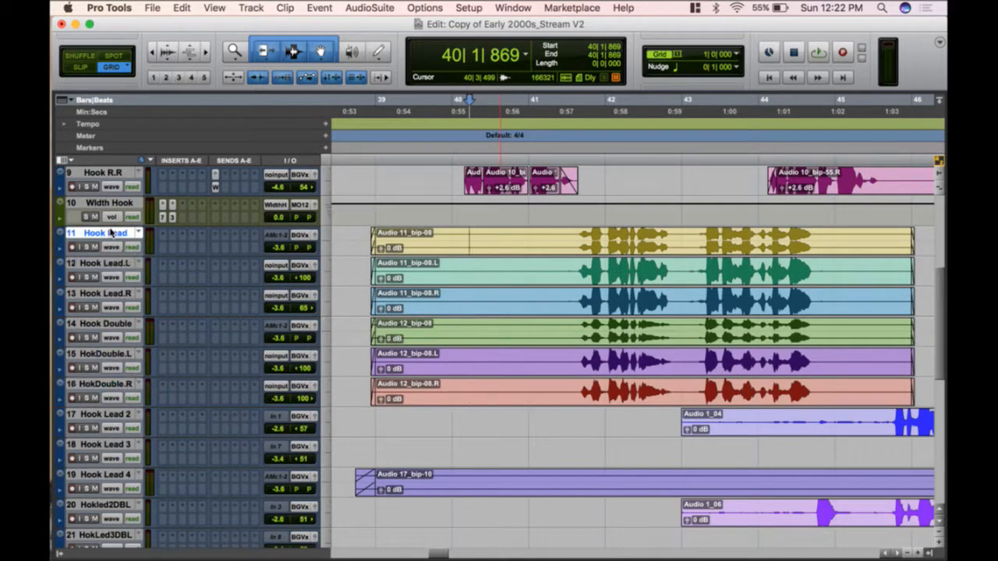
{"action": "left_click", "coordinate": [123, 293], "text": "super"}
{"action": "left_click", "coordinate": [127, 324], "text": "super"}
{"action": "left_click", "coordinate": [131, 385], "text": "super"}
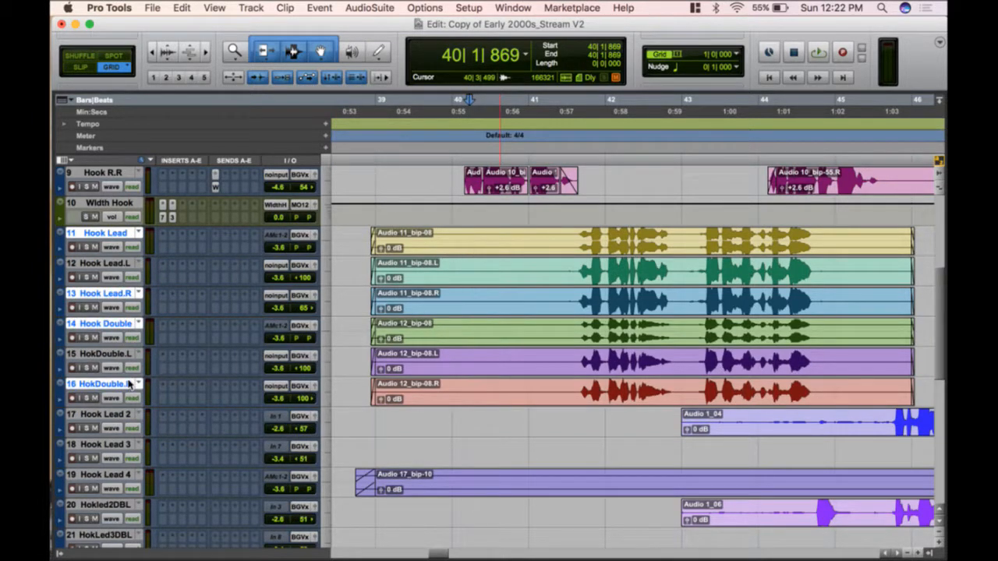
{"action": "right_click", "coordinate": [131, 385]}
{"action": "left_click", "coordinate": [208, 401]}
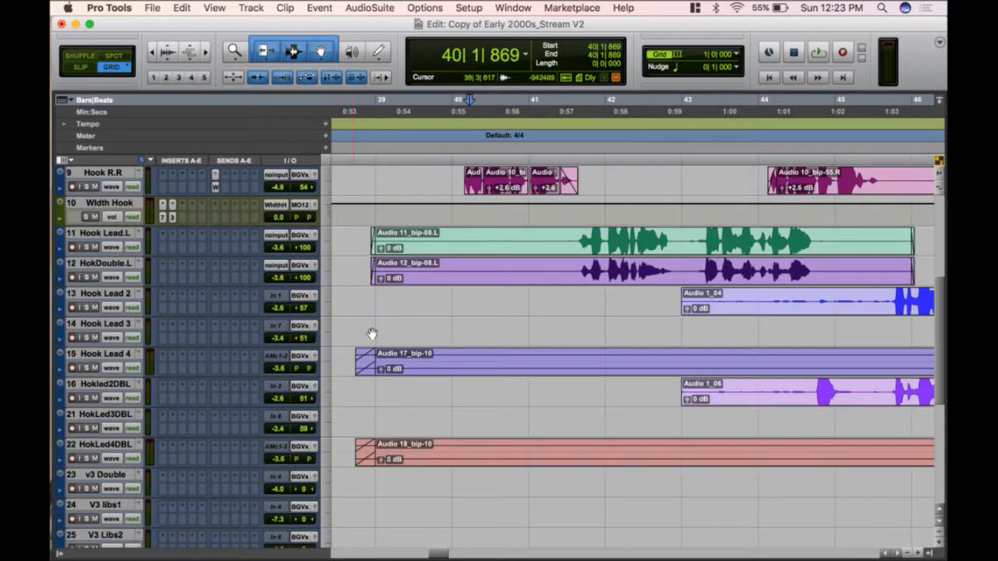
- Pan Hook Lead.L 54 left and HokDouble.L 54 right during playback, and set both track volumes to 0.0
{"action": "left_click_drag", "start_coordinate": [306, 252], "coordinate": [351, 278]}
{"action": "key", "text": "space"}
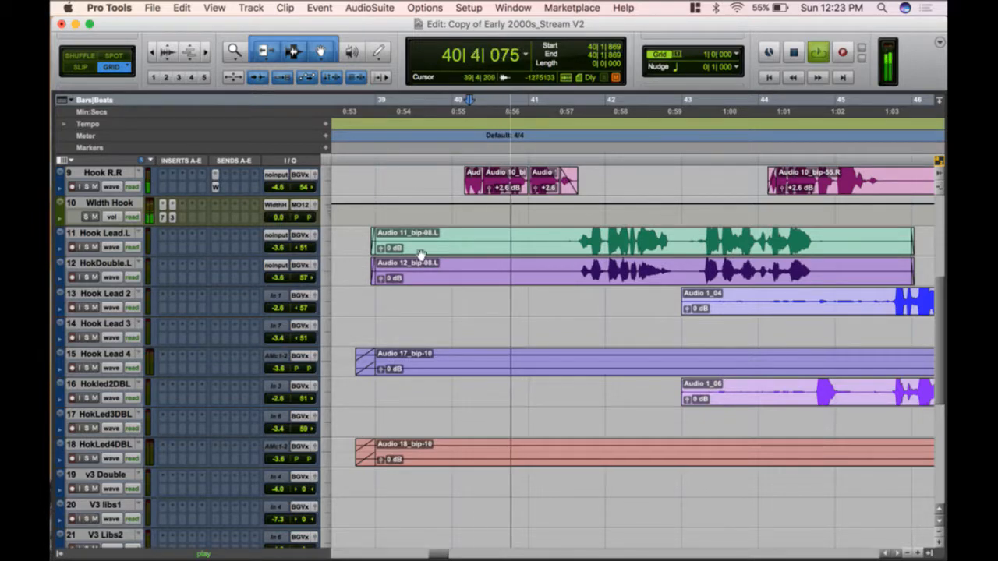
{"action": "left_click_drag", "start_coordinate": [310, 247], "coordinate": [306, 281]}
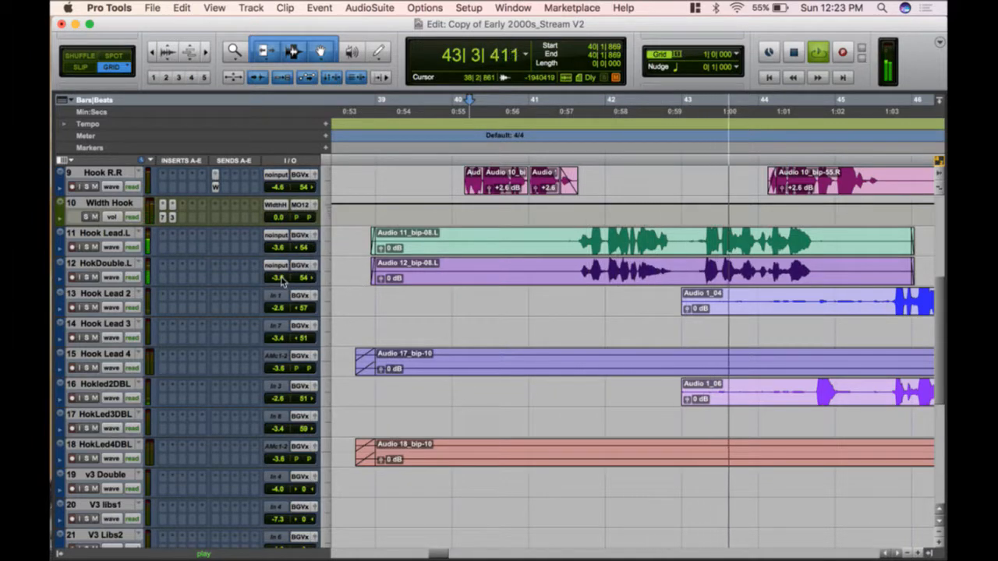
{"action": "key", "text": "space"}
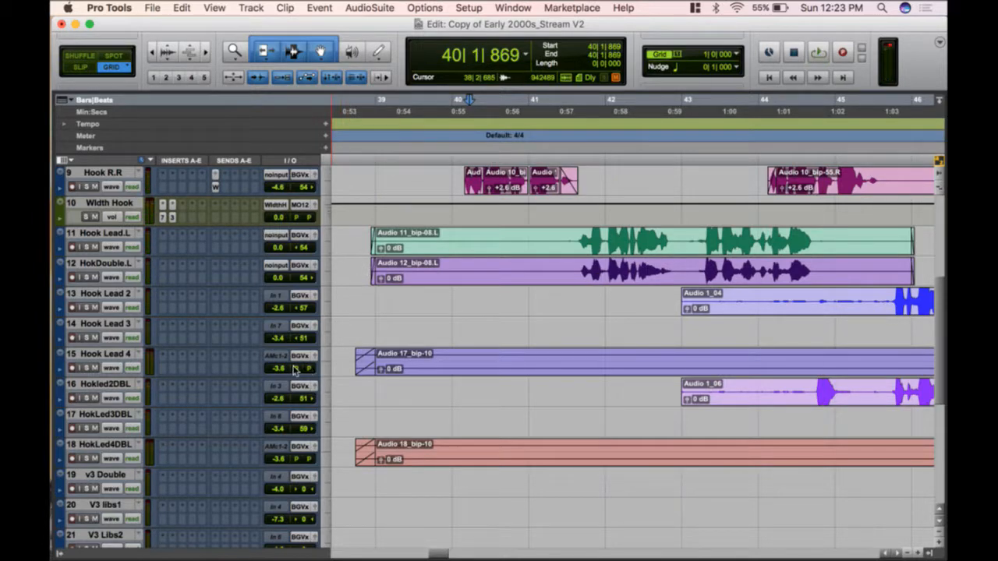
- Enlarge the Hook Lead 4 track and open its output window to examine the panning and meters, closing the window when done
{"action": "left_click_drag", "start_coordinate": [221, 380], "coordinate": [222, 404]}
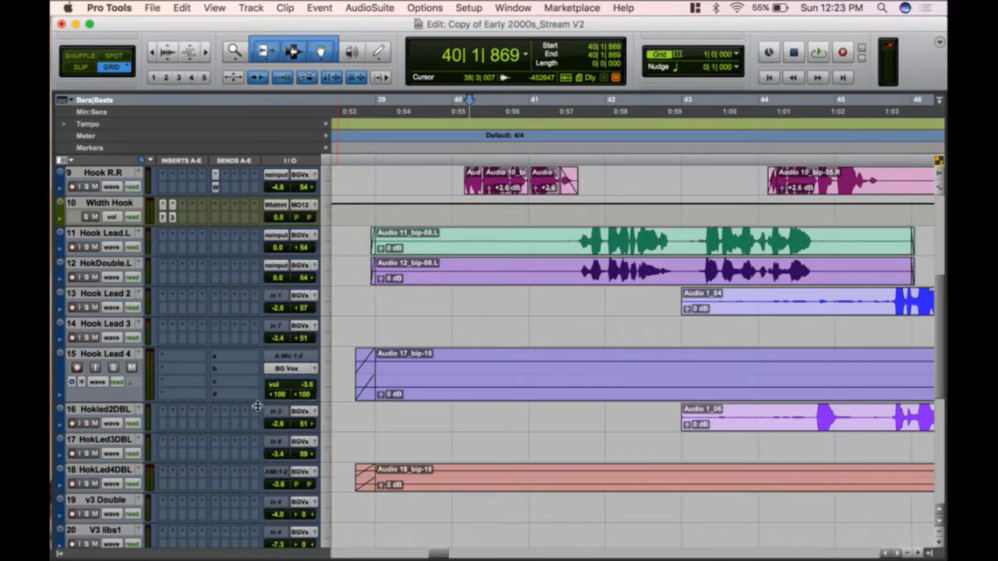
{"action": "left_click_drag", "start_coordinate": [256, 405], "coordinate": [257, 427]}
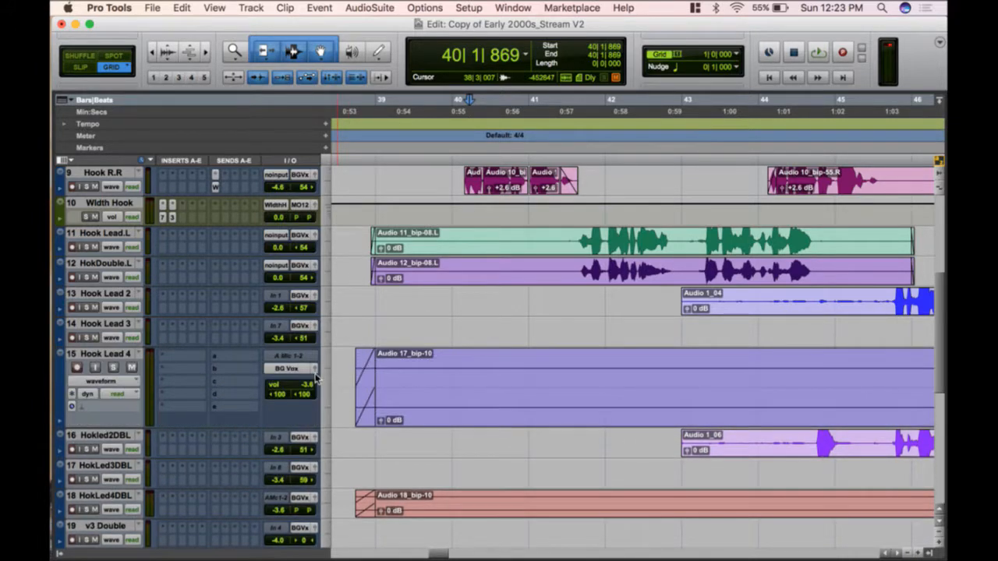
{"action": "left_click", "coordinate": [315, 366]}
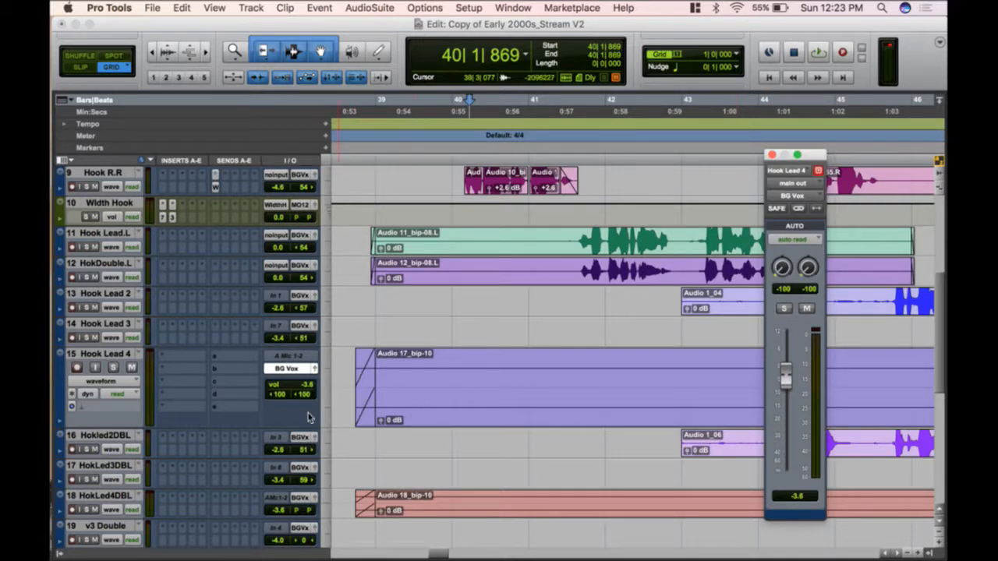
{"action": "left_click", "coordinate": [331, 377]}
{"action": "left_click", "coordinate": [347, 368]}
{"action": "key", "text": "super+bracketleft"}
{"action": "key", "text": "super+bracketleft"}
{"action": "key", "text": "super+bracketleft"}
{"action": "key", "text": "super+bracketleft"}
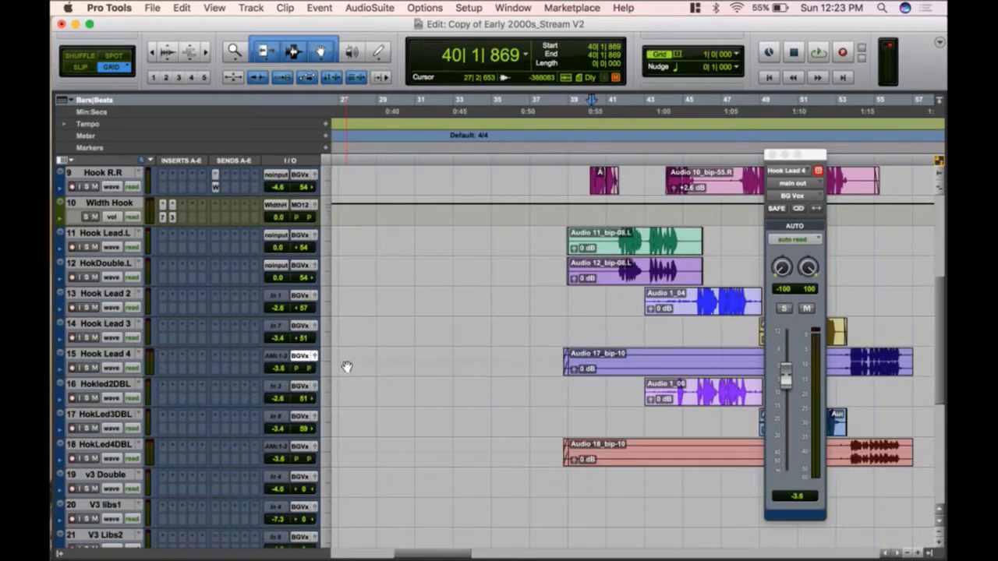
{"action": "left_click", "coordinate": [785, 153]}
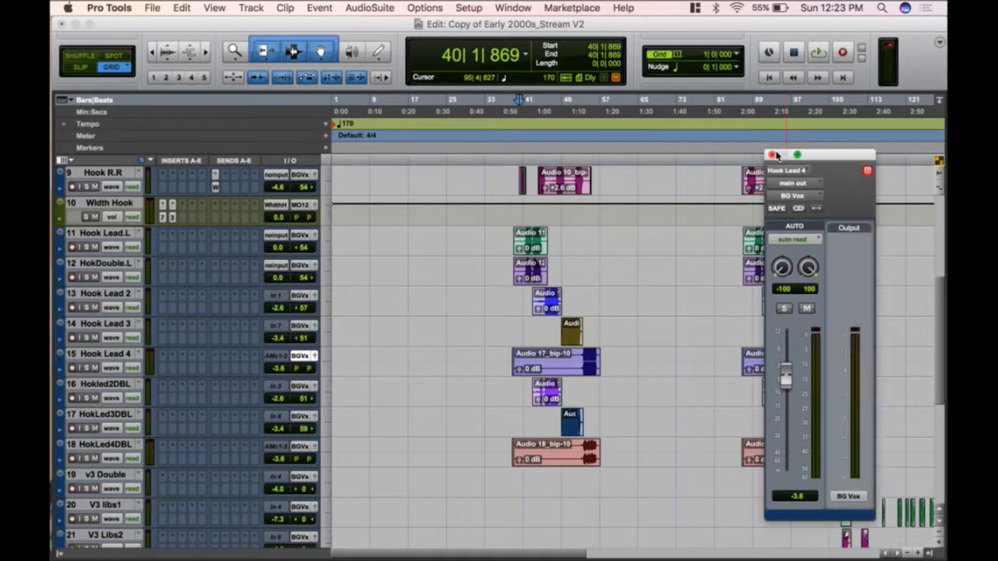
{"action": "left_click", "coordinate": [769, 153]}
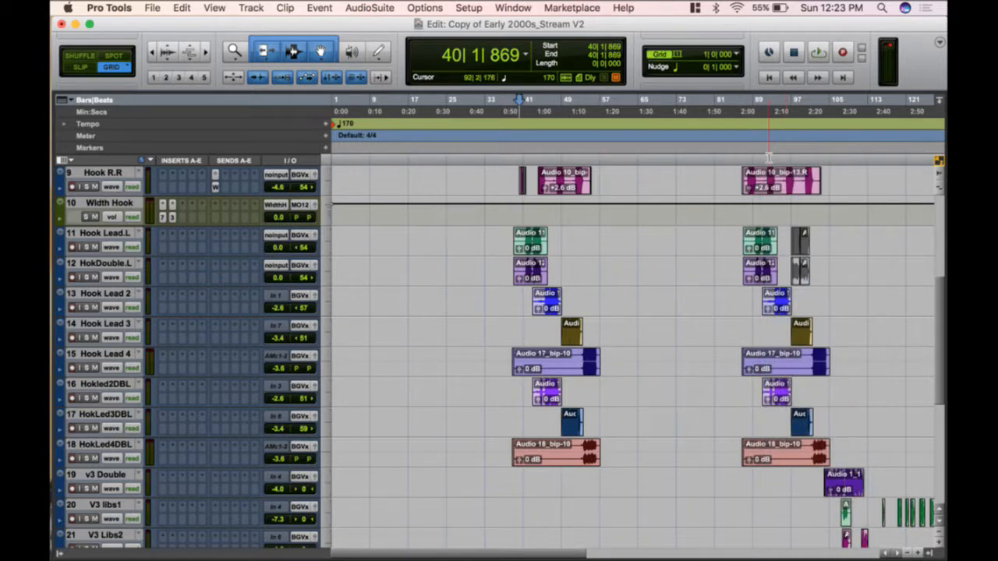
- Open Hook R.R's Width Hook send and play the hook from 40|1|869 to check the send's output meter
{"action": "left_click", "coordinate": [216, 187]}
{"action": "left_click", "coordinate": [810, 155]}
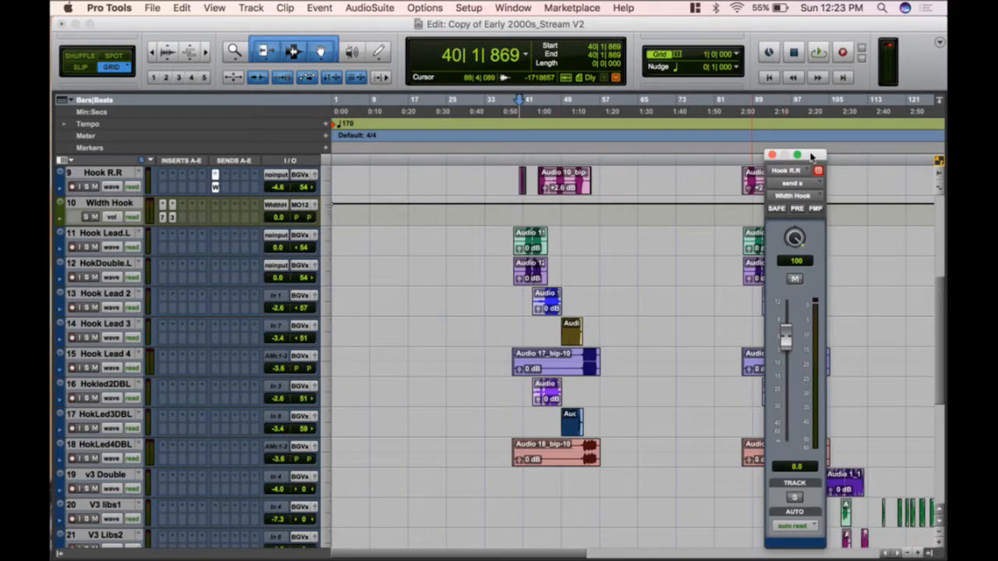
{"action": "left_click", "coordinate": [811, 155]}
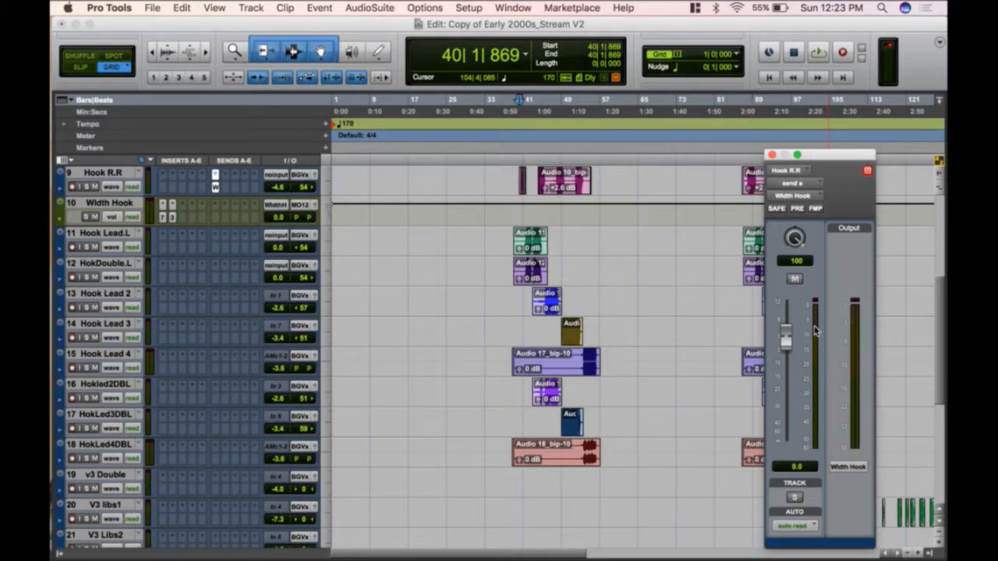
{"action": "key", "text": "space"}
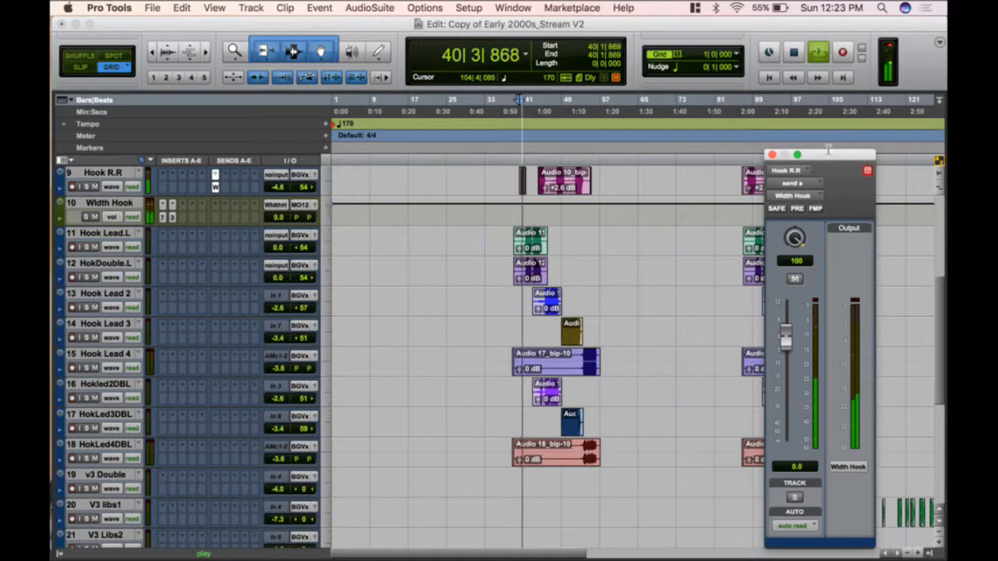
{"action": "left_click", "coordinate": [829, 156]}
{"action": "left_click", "coordinate": [815, 156]}
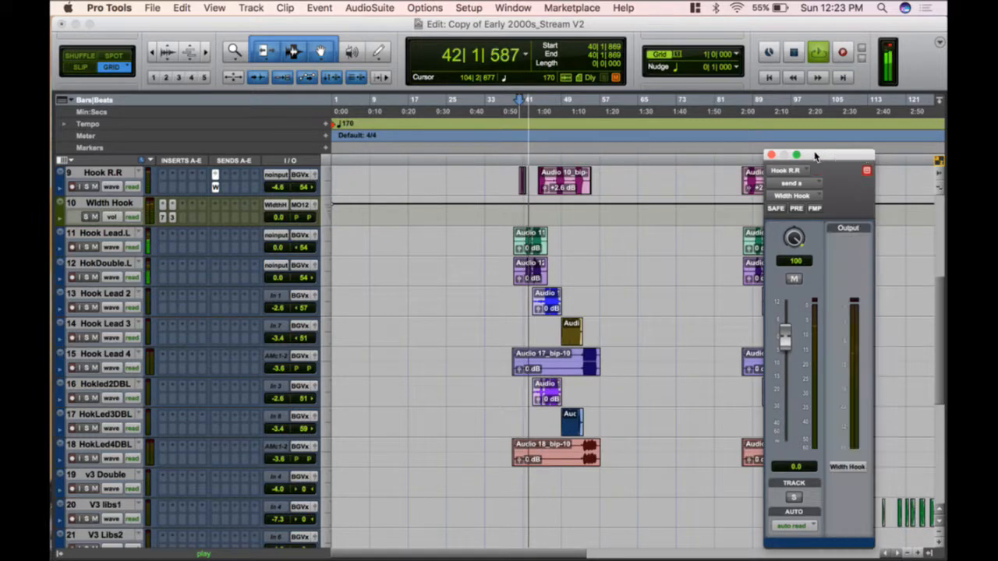
{"action": "key", "text": "space"}
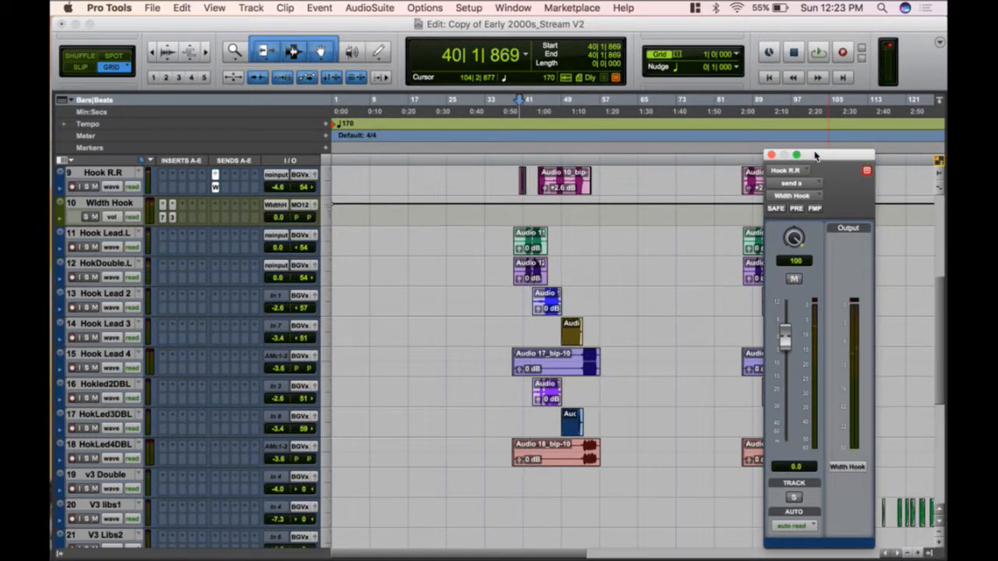
{"action": "left_click", "coordinate": [841, 156]}
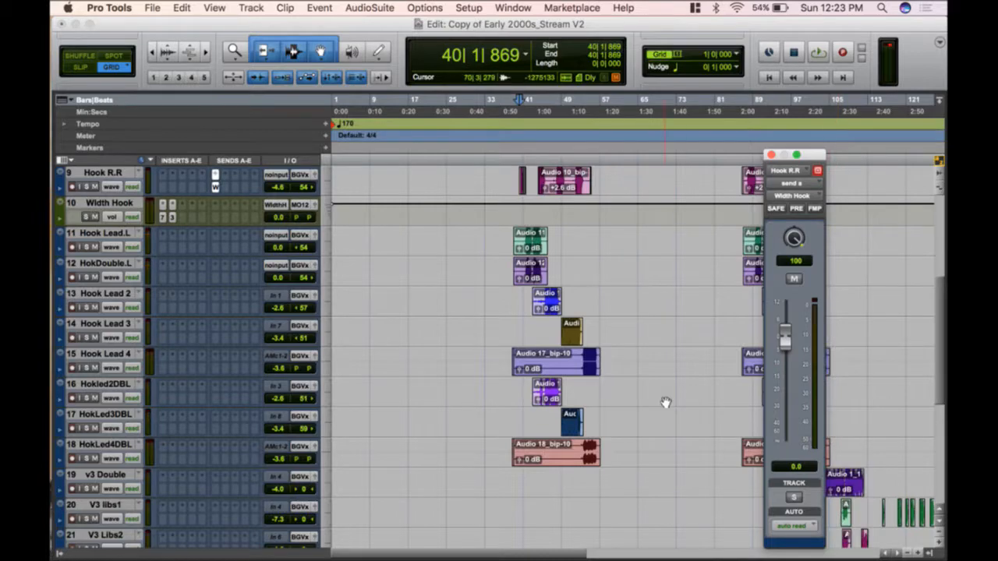
- Enlarge the Hook L.L track so that its Width Hook send is readable
{"action": "scroll", "coordinate": [664, 402], "scroll_direction": "down", "scroll_amount": 3}
{"action": "scroll", "coordinate": [665, 402], "scroll_direction": "down", "scroll_amount": 3}
{"action": "scroll", "coordinate": [663, 369], "scroll_direction": "right", "scroll_amount": 5}
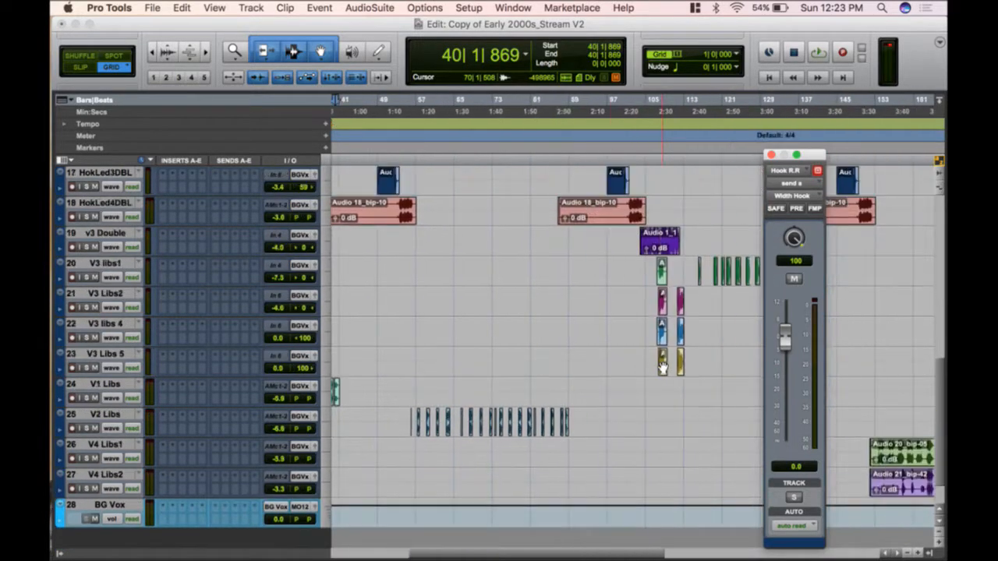
{"action": "scroll", "coordinate": [428, 374], "scroll_direction": "up", "scroll_amount": 12}
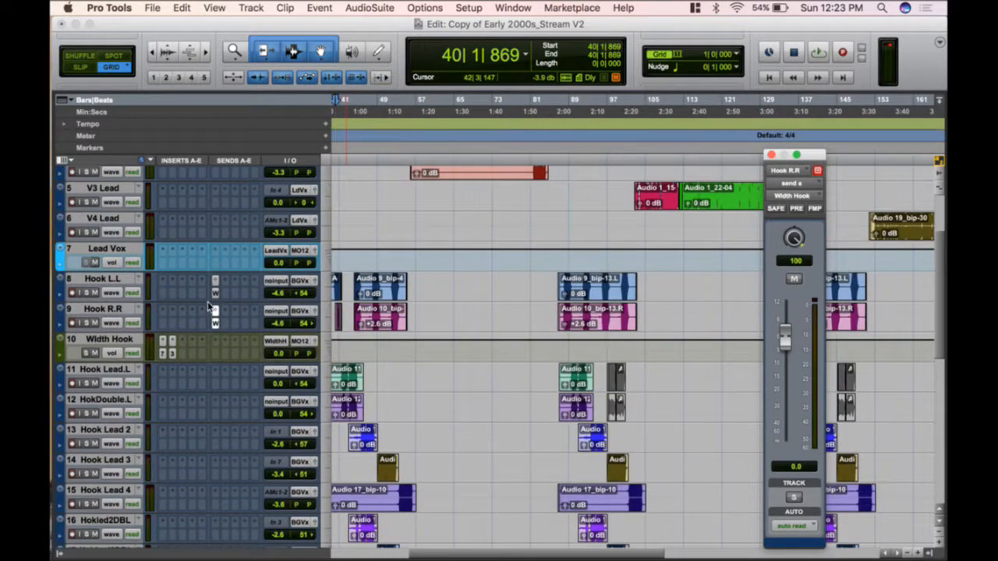
{"action": "left_click_drag", "start_coordinate": [211, 306], "coordinate": [217, 365]}
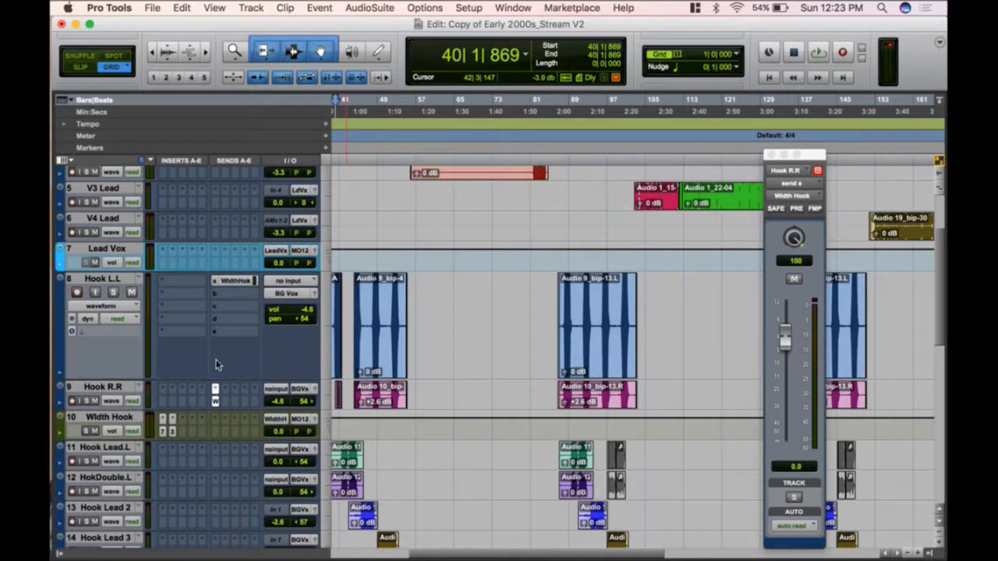
{"action": "left_click", "coordinate": [236, 281]}
- Select Hook L.L's first hook clips and play from 38|3|909, and audition again from 43|3|816
{"action": "left_click", "coordinate": [382, 343]}
{"action": "scroll", "coordinate": [381, 343], "scroll_direction": "left", "scroll_amount": 5}
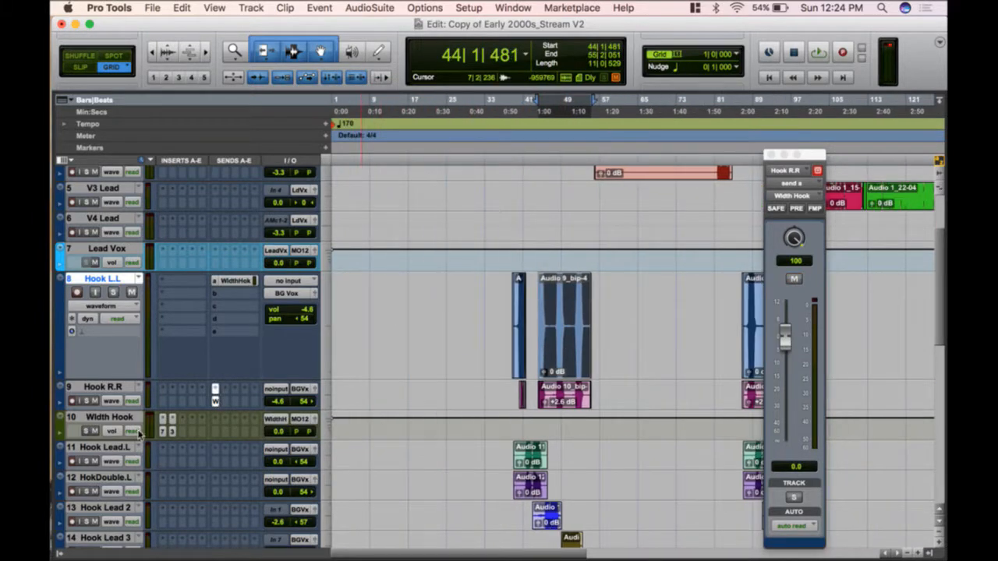
{"action": "left_click", "coordinate": [512, 363], "text": "shift"}
{"action": "key", "text": "space"}
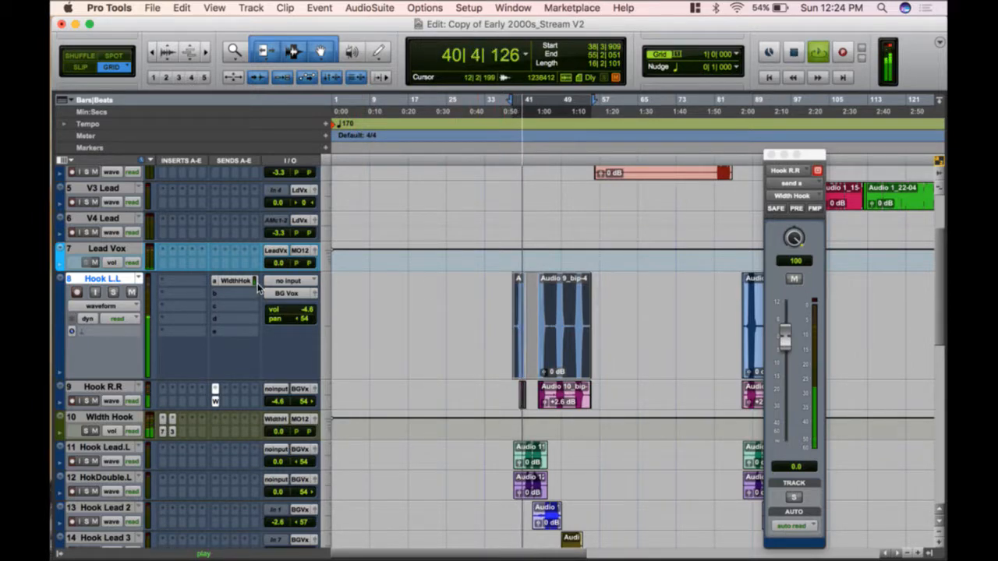
{"action": "key", "text": "space"}
{"action": "left_click", "coordinate": [537, 320]}
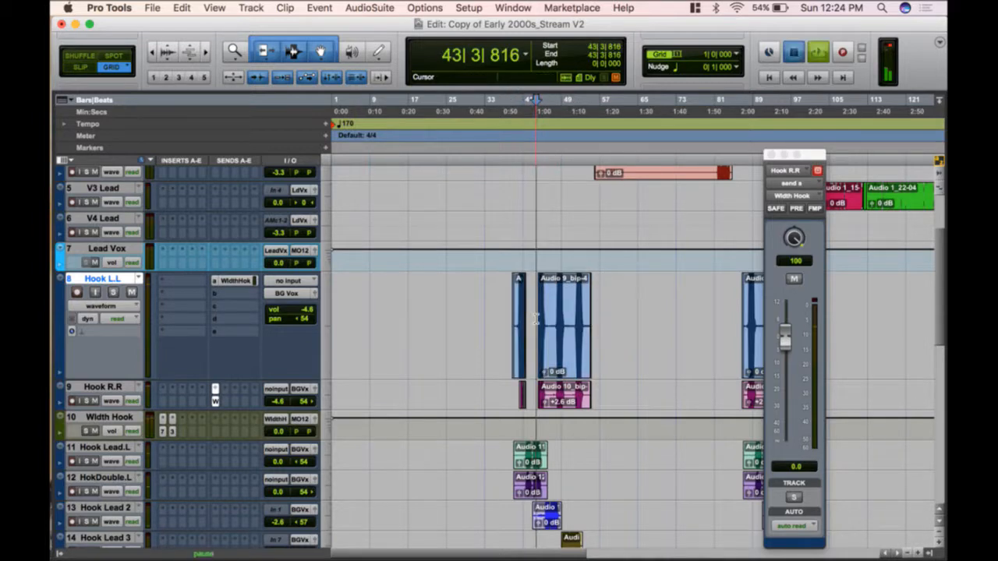
{"action": "key", "text": "space"}
{"action": "key", "text": "space"}
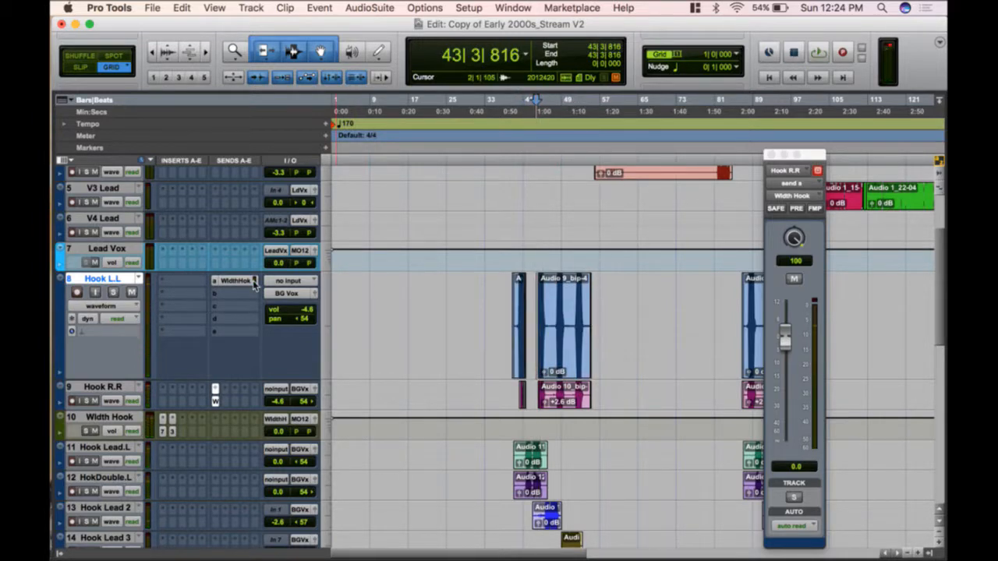
- Mute the Width Hook sends on Hook L.L and Hook R.R and play the hook from 43|3|816 without them
{"action": "key", "text": "space"}
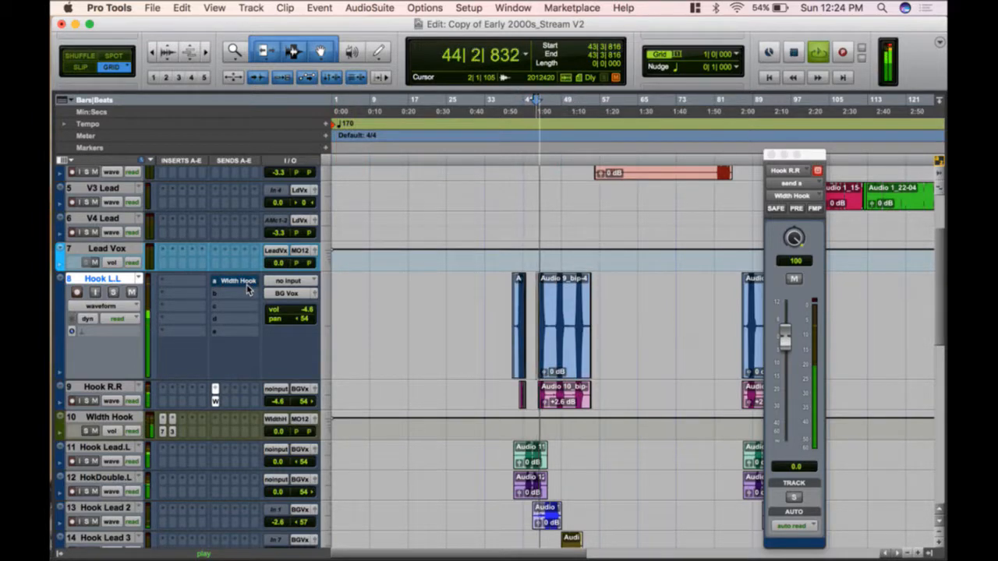
{"action": "key", "text": "space"}
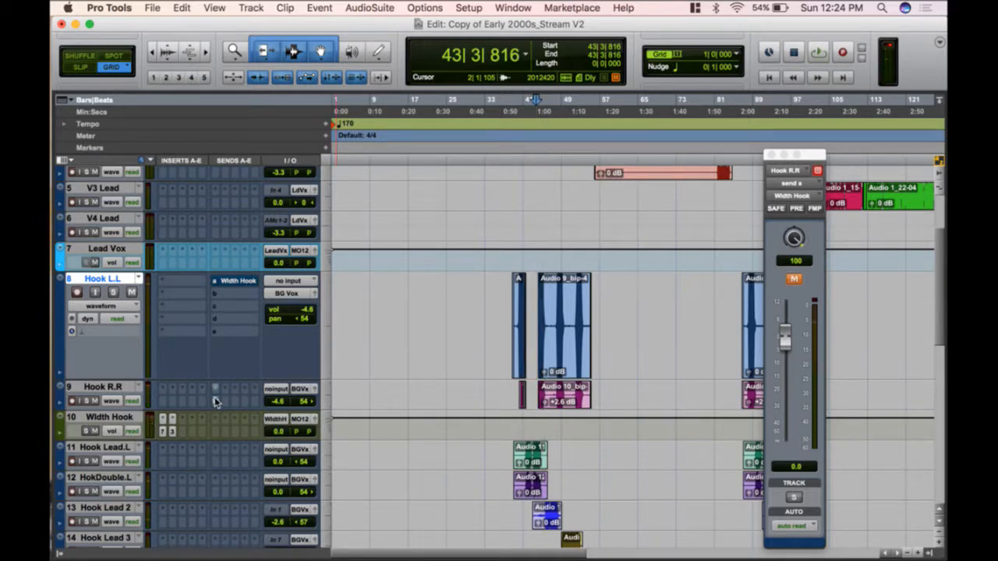
{"action": "key", "text": "space"}
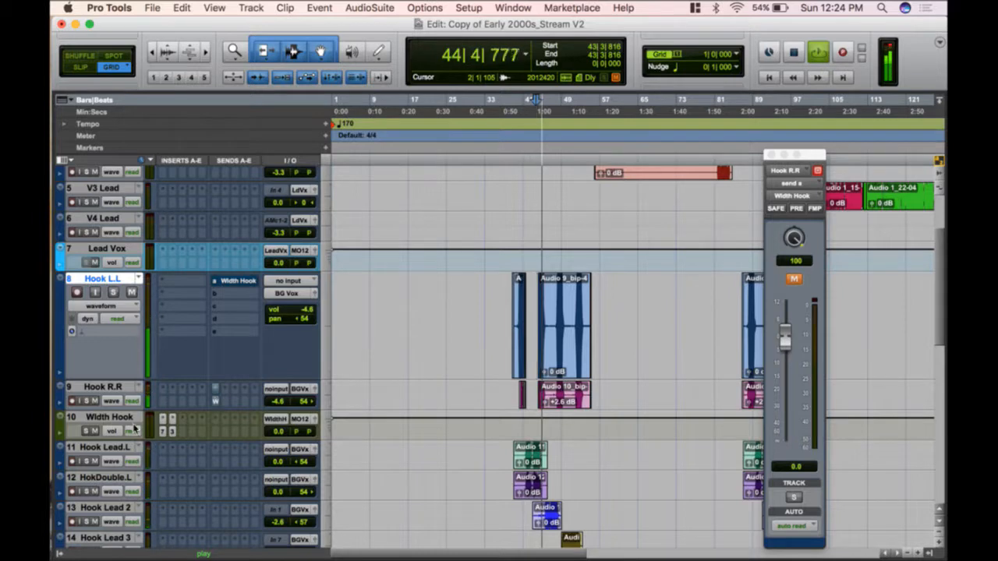
{"action": "key", "text": "space"}
- Unmute the Width Hook sends on Hook R.R and Hook L.L and replay the hook from 43|3|816 for comparison
{"action": "left_click", "coordinate": [219, 401], "text": "super"}
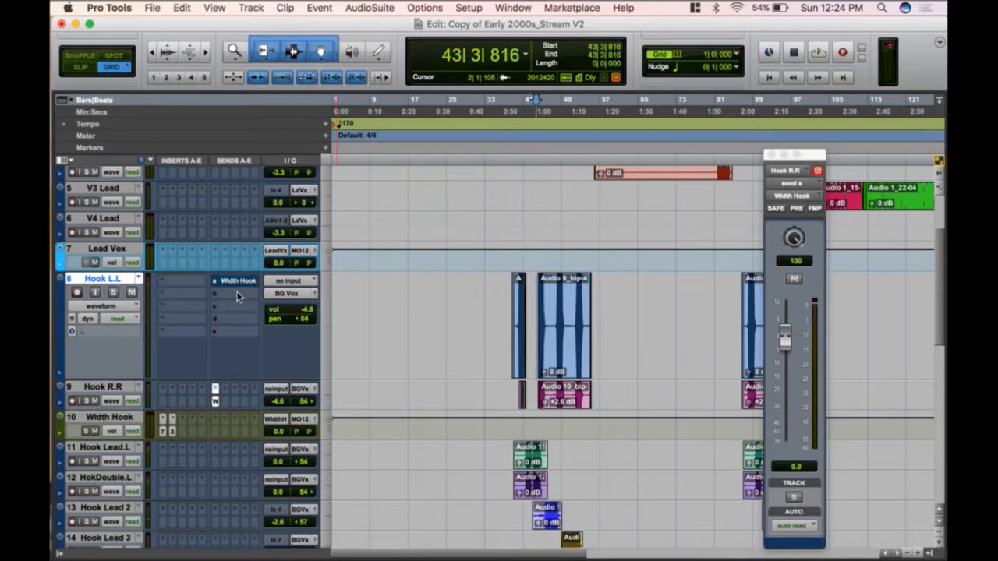
{"action": "left_click", "coordinate": [238, 282], "text": "super"}
{"action": "key", "text": "space"}
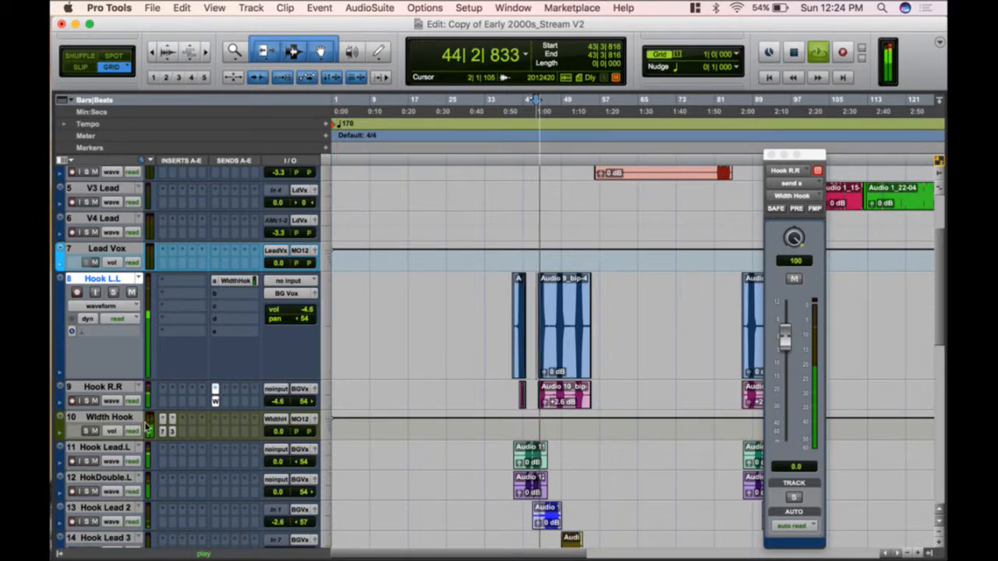
{"action": "key", "text": "space"}
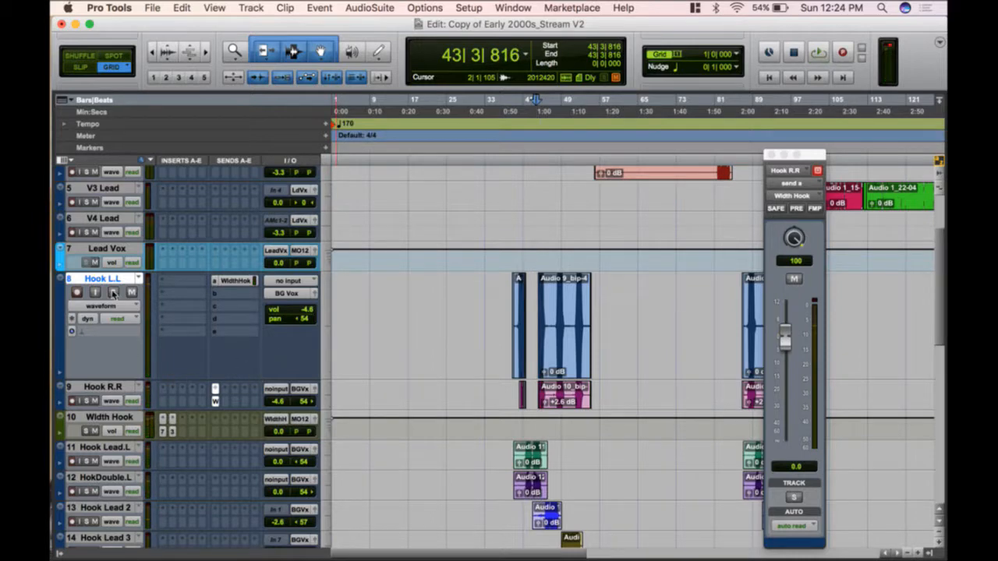
- Select Hook L.L and Hook R.R together, toggle their Width Hook send mutes, and replay the hook from 43|3|816
{"action": "left_click", "coordinate": [112, 388], "text": "shift"}
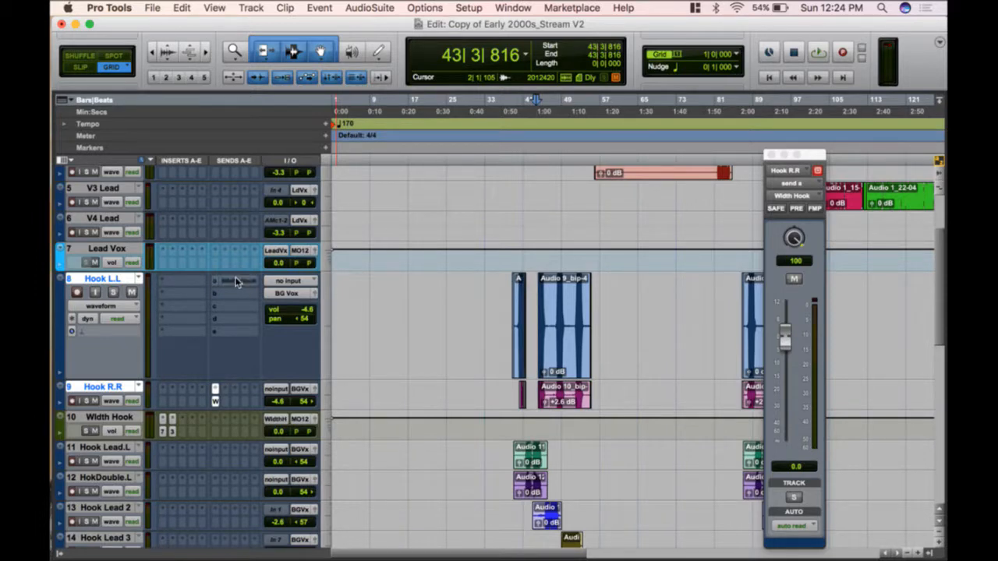
{"action": "left_click", "coordinate": [216, 402], "text": "ctrl+super"}
{"action": "left_click", "coordinate": [216, 401], "text": "ctrl+super"}
{"action": "key", "text": "space"}
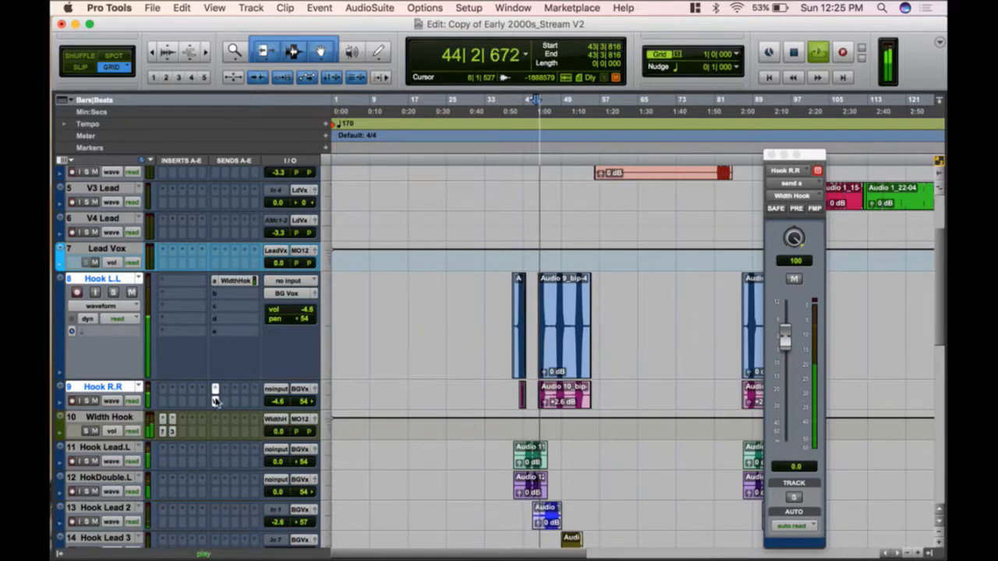
{"action": "key", "text": "space"}
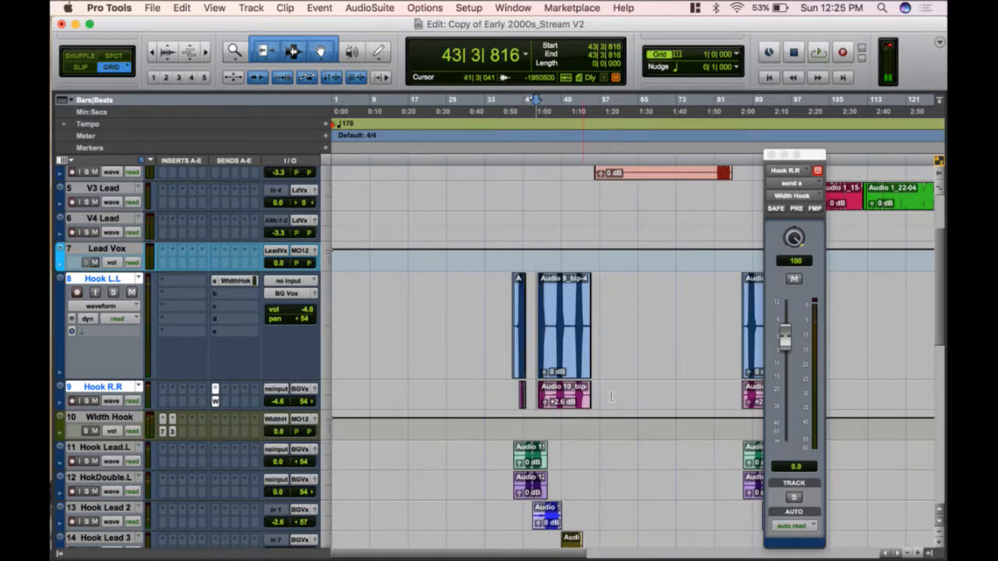
- Close the Hook R.R send window and toggle the Width Hook send mute from Hook L.L at the second hook
{"action": "scroll", "coordinate": [496, 346], "scroll_direction": "right", "scroll_amount": 10}
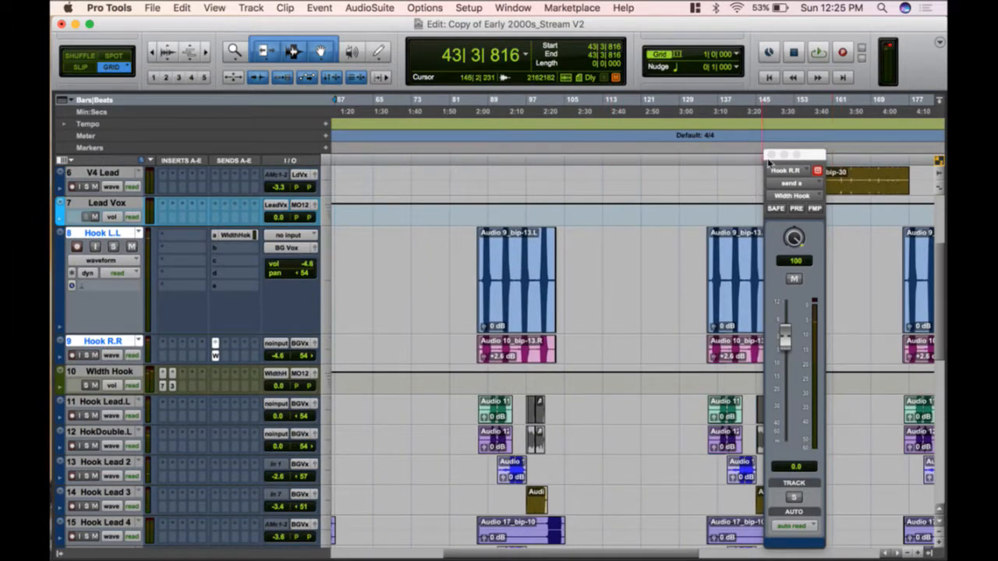
{"action": "left_click", "coordinate": [771, 154]}
{"action": "left_click", "coordinate": [244, 236]}
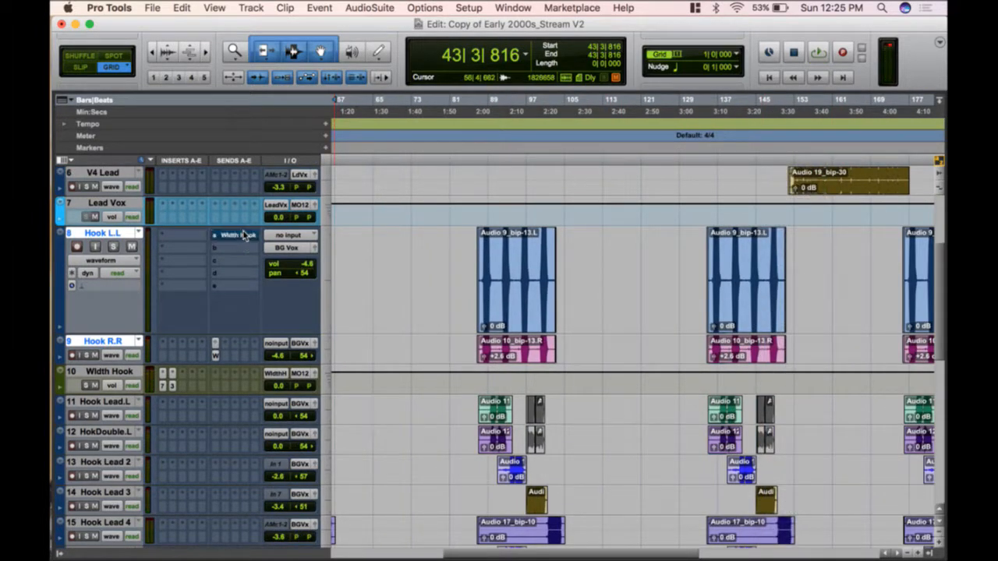
{"action": "left_click", "coordinate": [245, 236]}
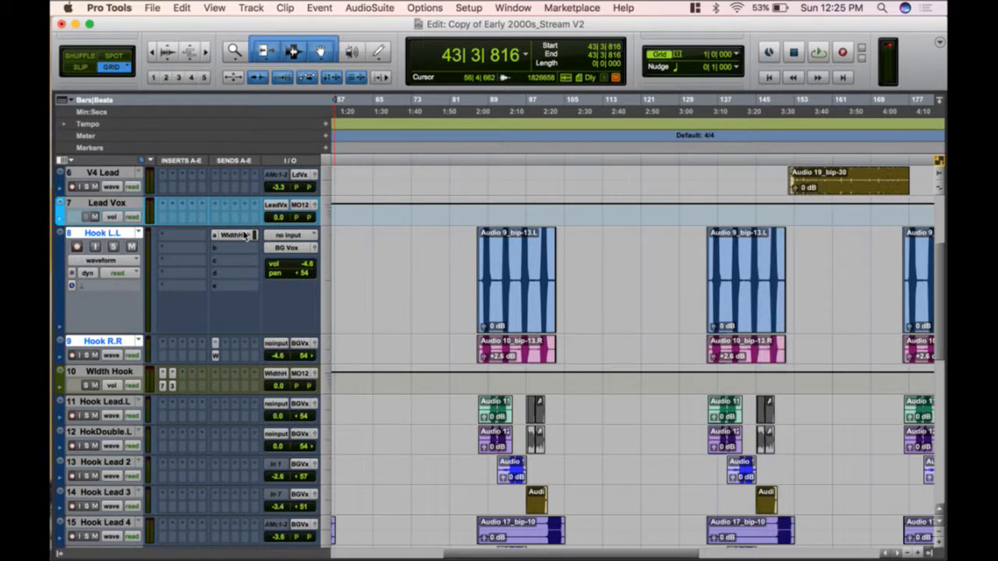
{"action": "left_click", "coordinate": [244, 235]}
{"action": "left_click", "coordinate": [244, 235]}
- Split the Hook R.R clip of the second hook at 88|2|248 and select the part before the cut
{"action": "left_click", "coordinate": [527, 310]}
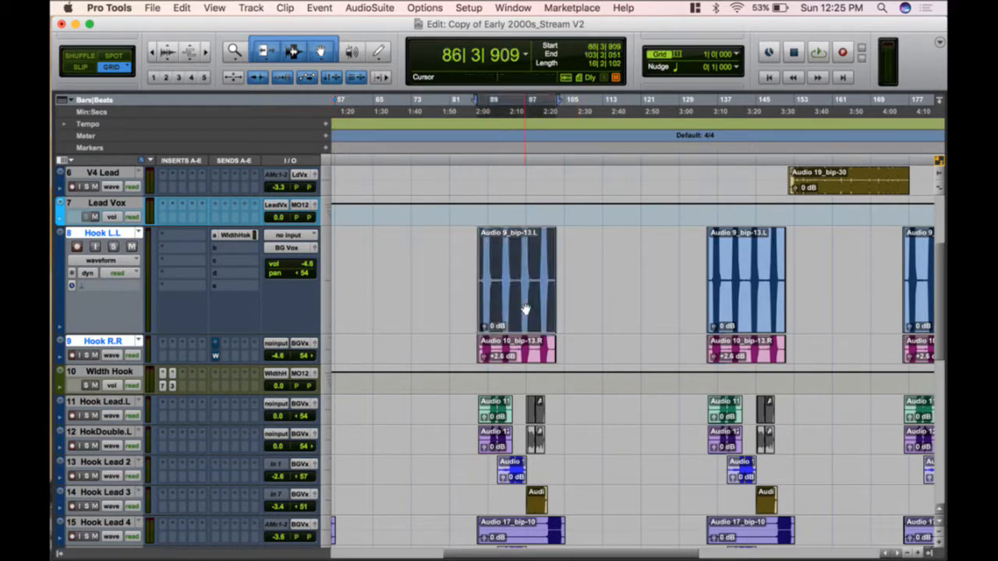
{"action": "key", "text": "super+bracketright"}
{"action": "key", "text": "super+bracketright"}
{"action": "key", "text": "super+bracketright"}
{"action": "key", "text": "super+bracketright"}
{"action": "key", "text": "super+bracketright"}
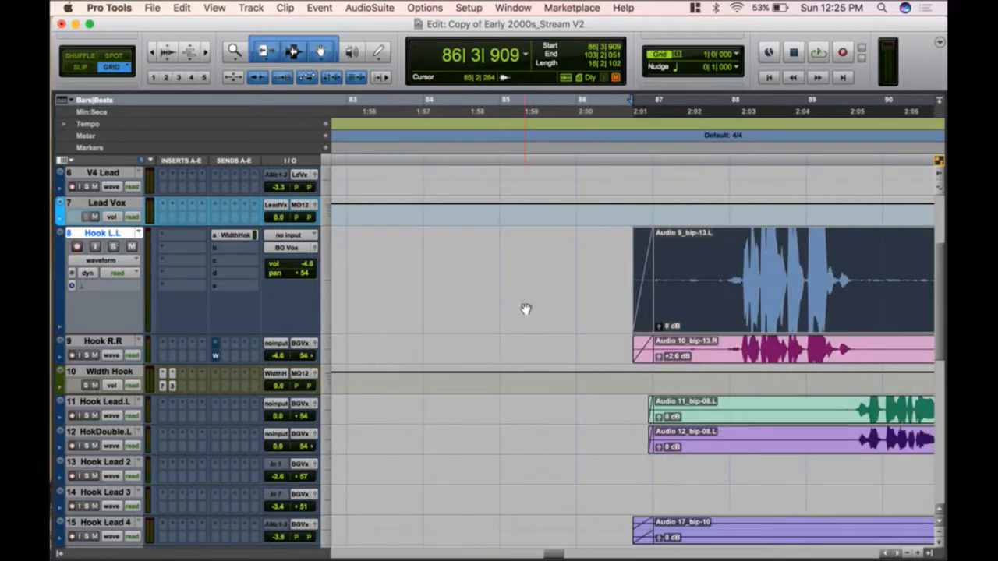
{"action": "scroll", "coordinate": [607, 340], "scroll_direction": "right", "scroll_amount": 5}
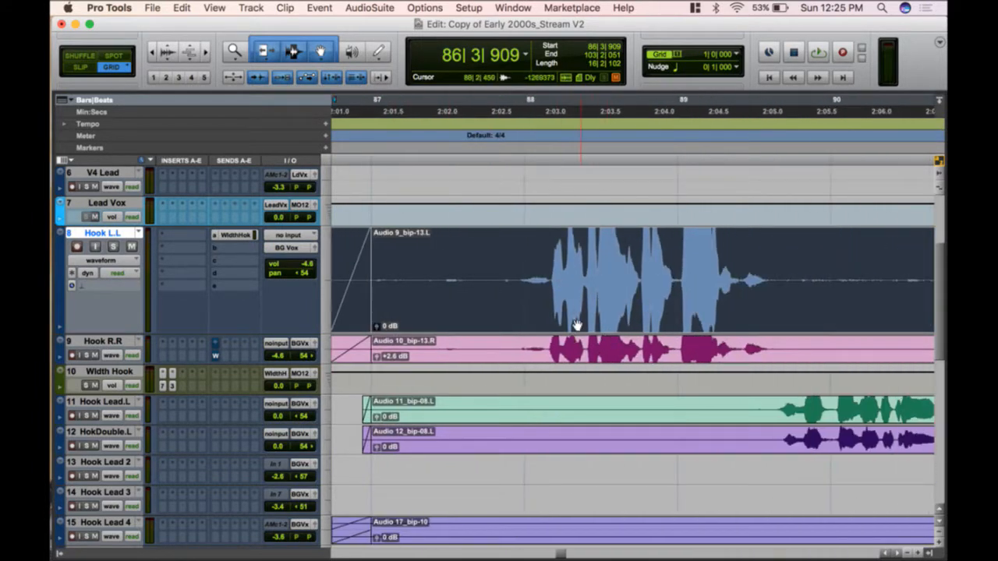
{"action": "key", "text": "super+bracketright"}
{"action": "key", "text": "super+bracketright"}
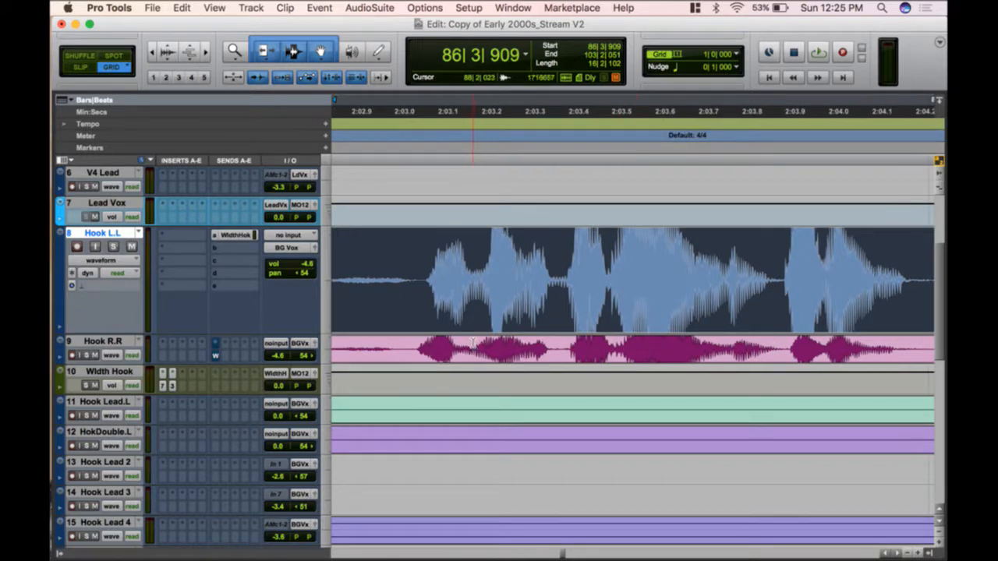
{"action": "left_click", "coordinate": [507, 341]}
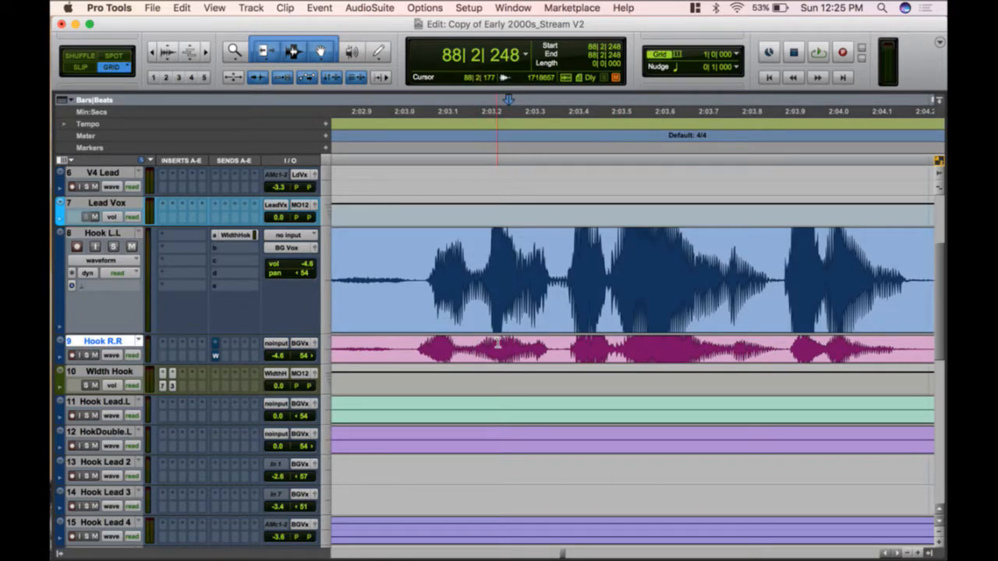
{"action": "key", "text": "super+e"}
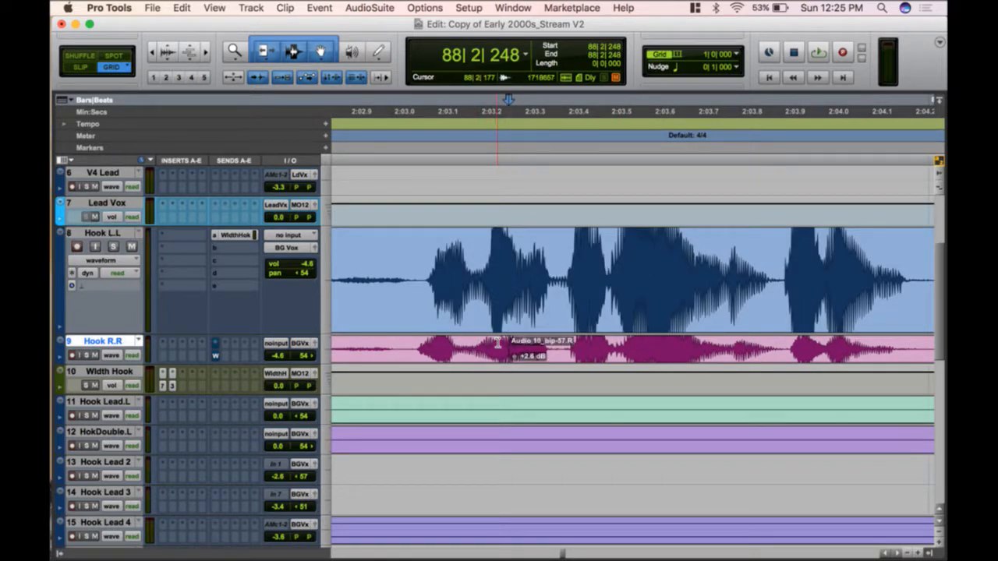
{"action": "left_click", "coordinate": [461, 355]}
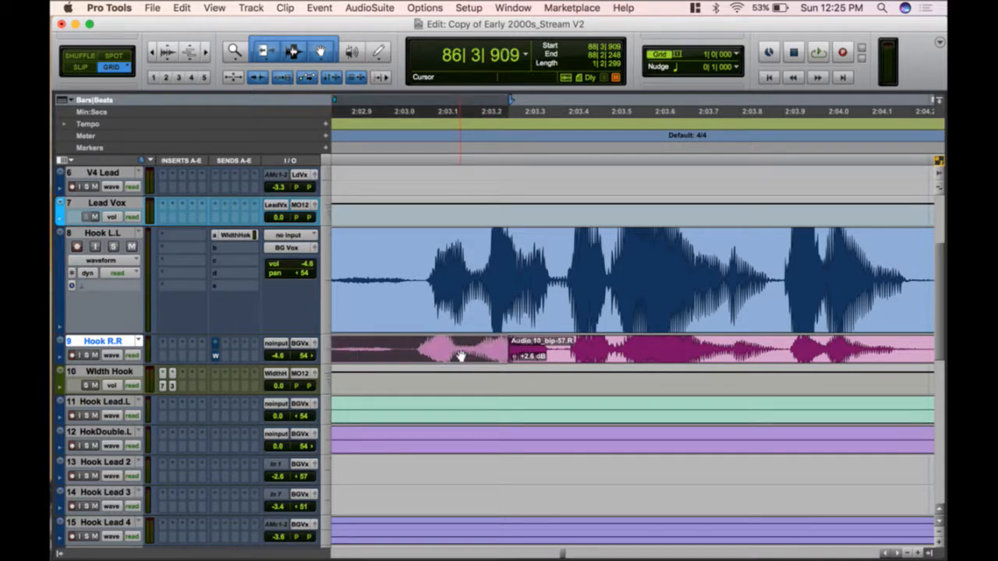
- Try to nudge the selected Hook R.R part later by the 1/4-note nudge value
{"action": "key", "text": "plus"}
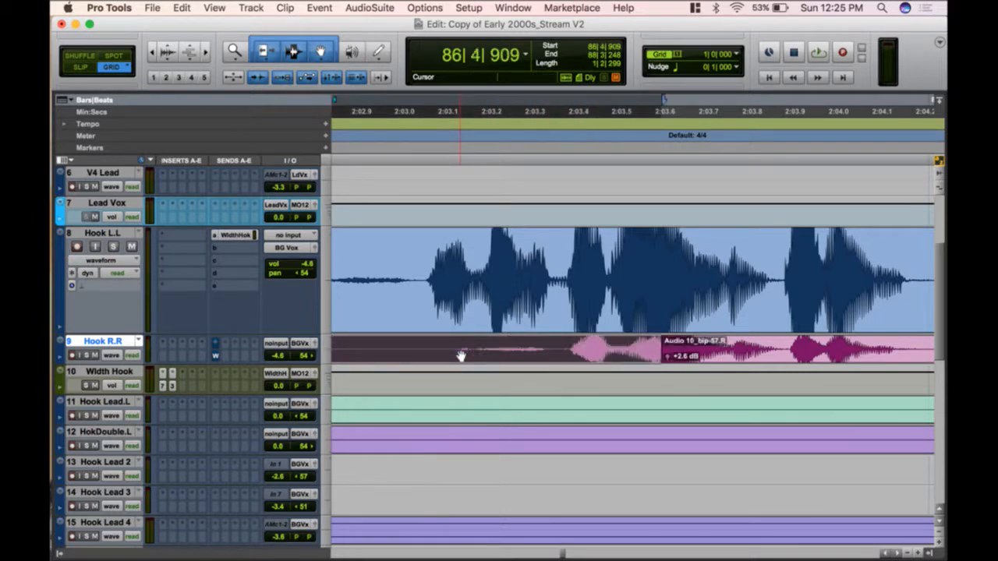
{"action": "key", "text": "plus"}
{"action": "key", "text": "minus"}
{"action": "key", "text": "minus"}
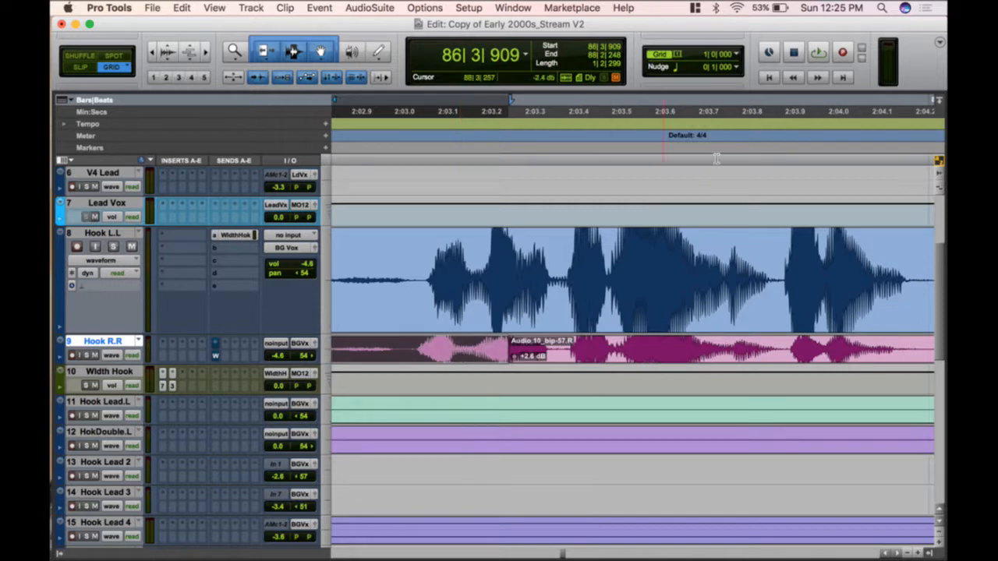
- Switch the nudge value to Min:Secs at 0:00.020, nudge the selected Hook R.R part later once, and crossfade the cut
{"action": "left_click", "coordinate": [738, 55]}
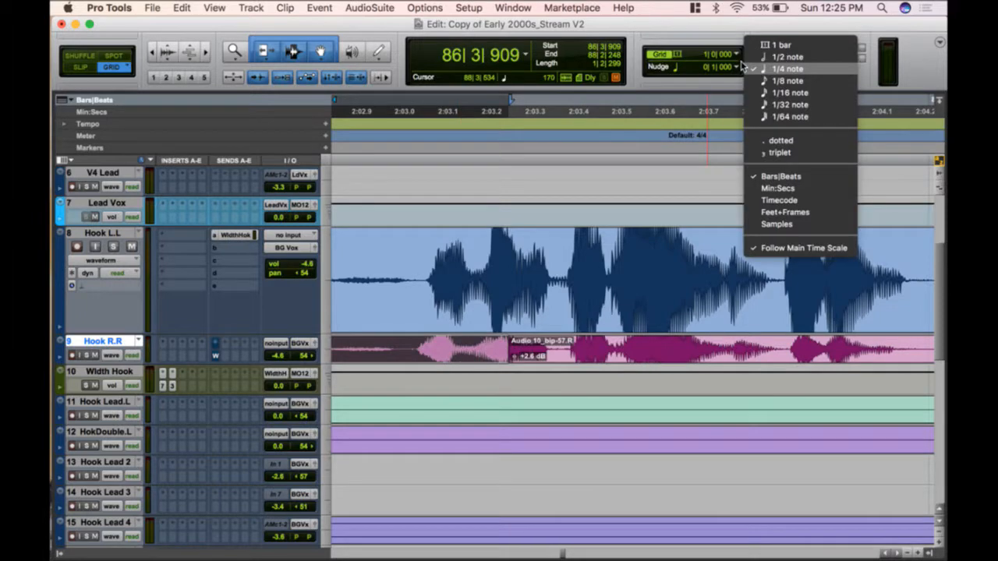
{"action": "left_click", "coordinate": [778, 188]}
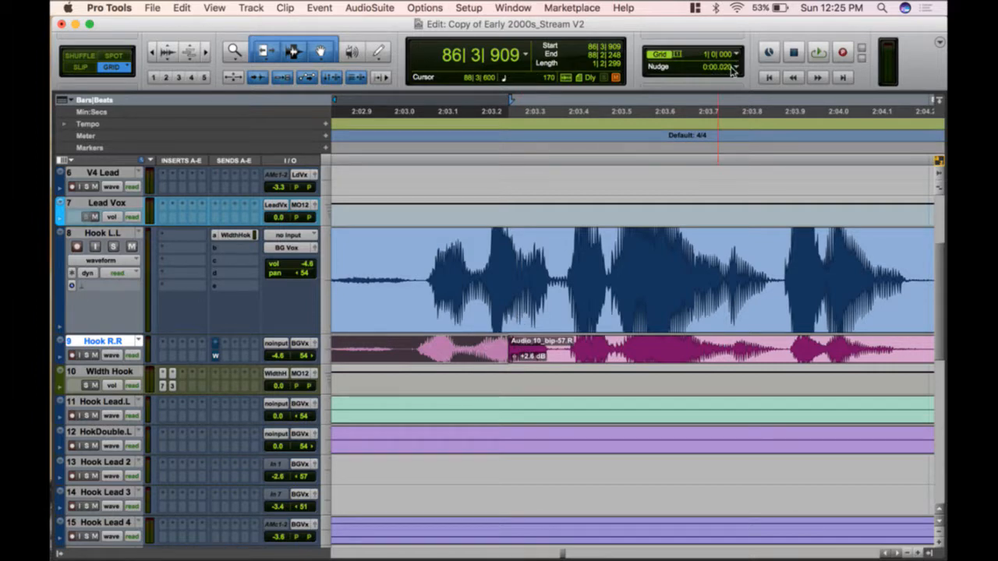
{"action": "key", "text": "KP_Add"}
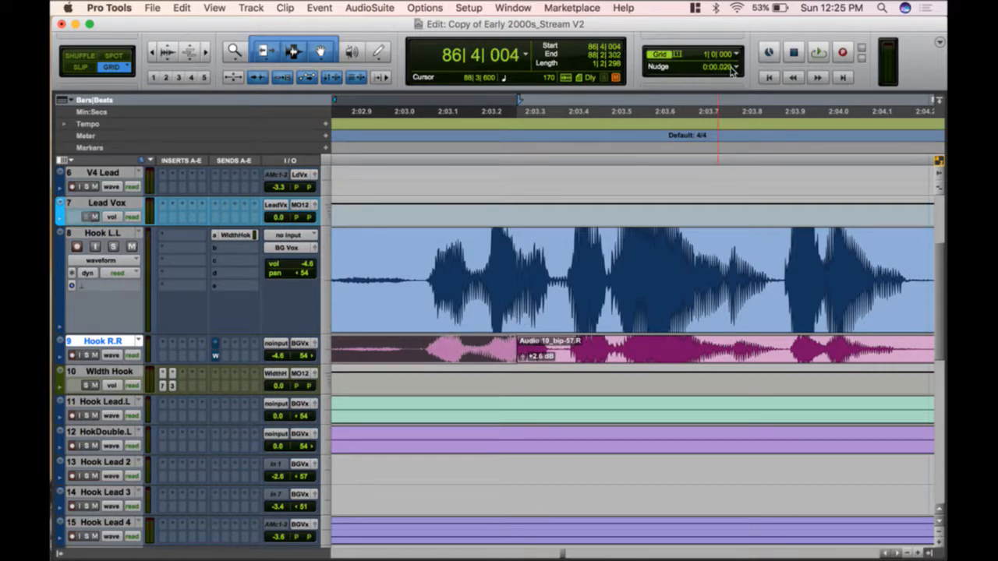
{"action": "left_click", "coordinate": [515, 361]}
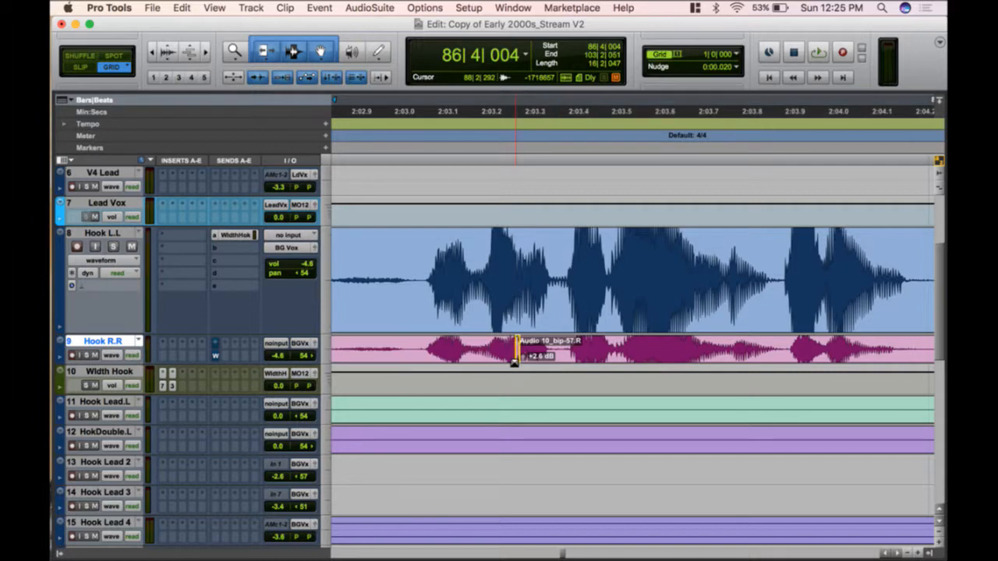
- Play the edited Hook R.R phrase from 88|1|591 to check its timing against Hook L.L
{"action": "left_click", "coordinate": [413, 352]}
{"action": "key", "text": "space"}
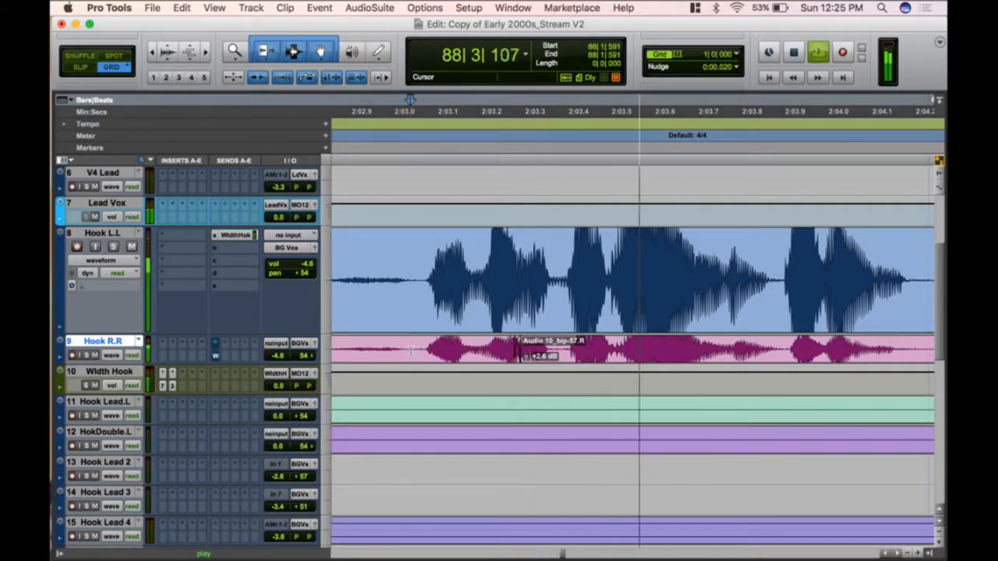
{"action": "key", "text": "space"}
- Reduce the Hook L.L track height to small
{"action": "key", "text": "super+bracketleft"}
{"action": "key", "text": "super+bracketleft"}
{"action": "key", "text": "super+bracketleft"}
{"action": "key", "text": "super+bracketleft"}
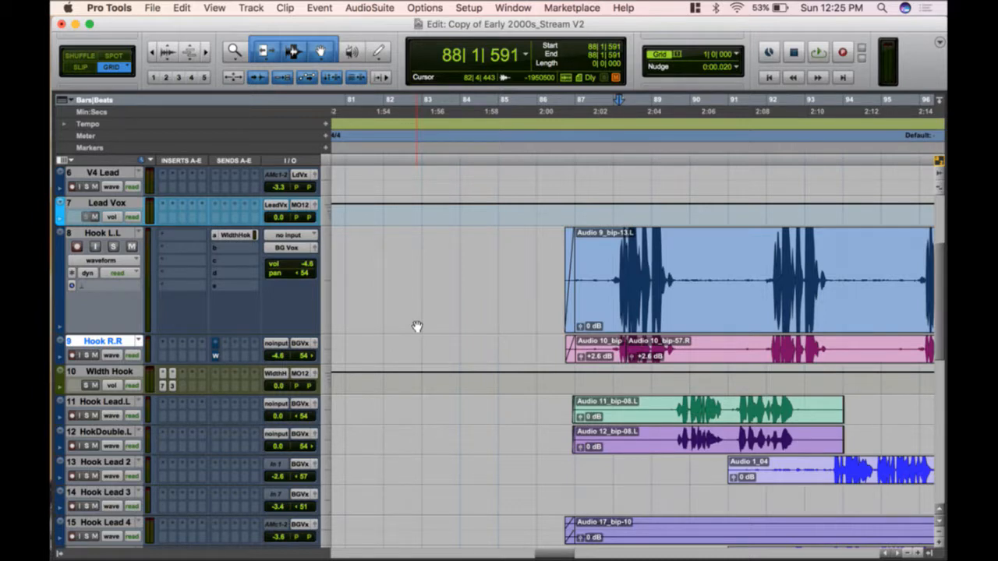
{"action": "left_click", "coordinate": [324, 270]}
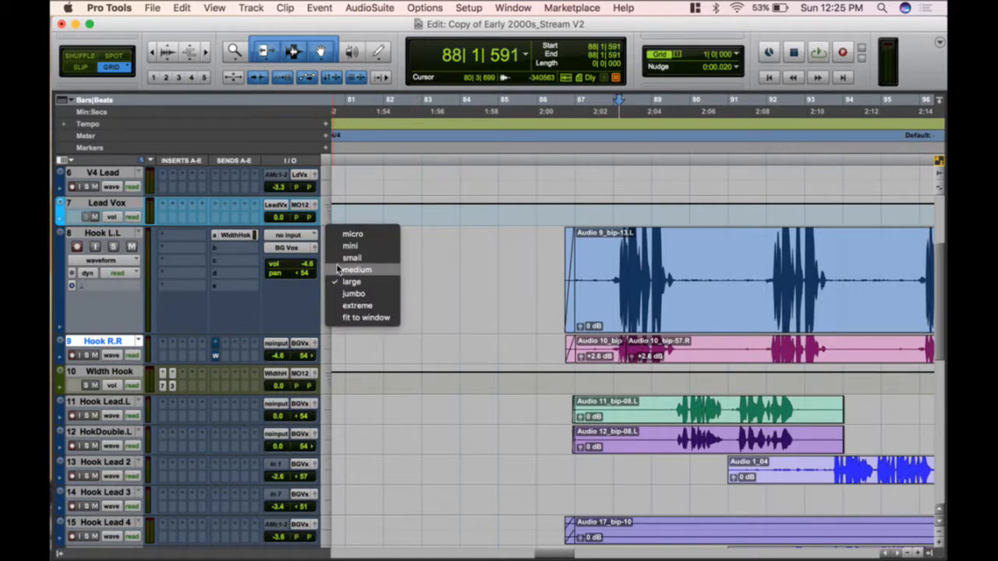
{"action": "left_click", "coordinate": [342, 257]}
{"action": "key", "text": "super+bracketleft"}
{"action": "key", "text": "super+bracketleft"}
{"action": "key", "text": "super+bracketleft"}
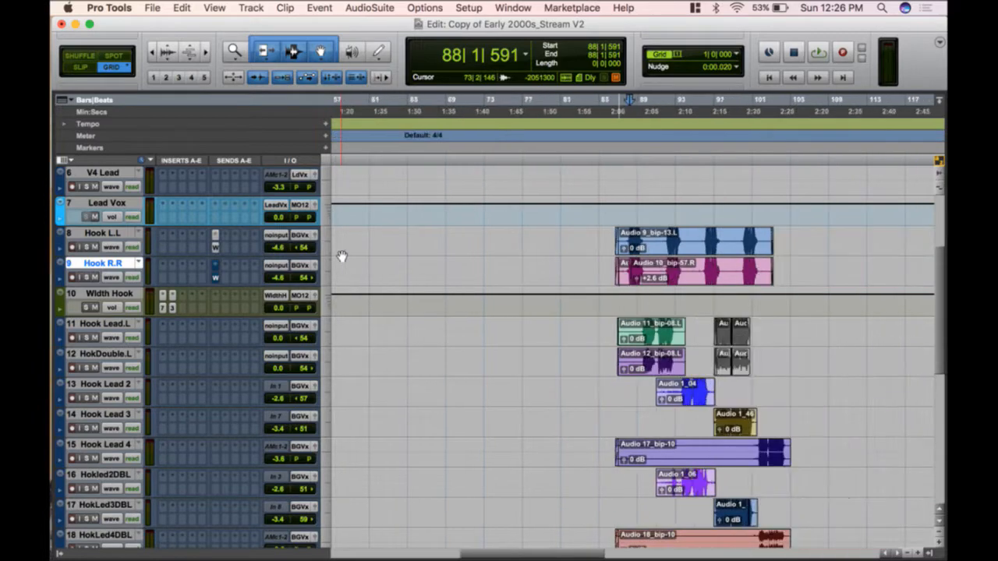
- Select the empty range from 8|1|000 to 41|1|000 on v2 Lead1, beneath the first verse clips
{"action": "scroll", "coordinate": [597, 297], "scroll_direction": "up", "scroll_amount": 5}
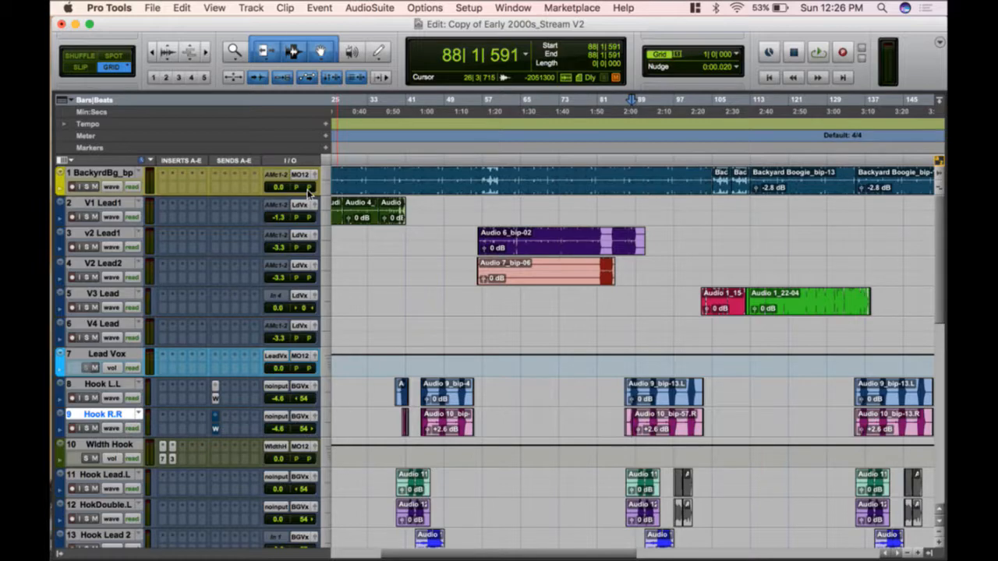
{"action": "scroll", "coordinate": [461, 237], "scroll_direction": "left", "scroll_amount": 5}
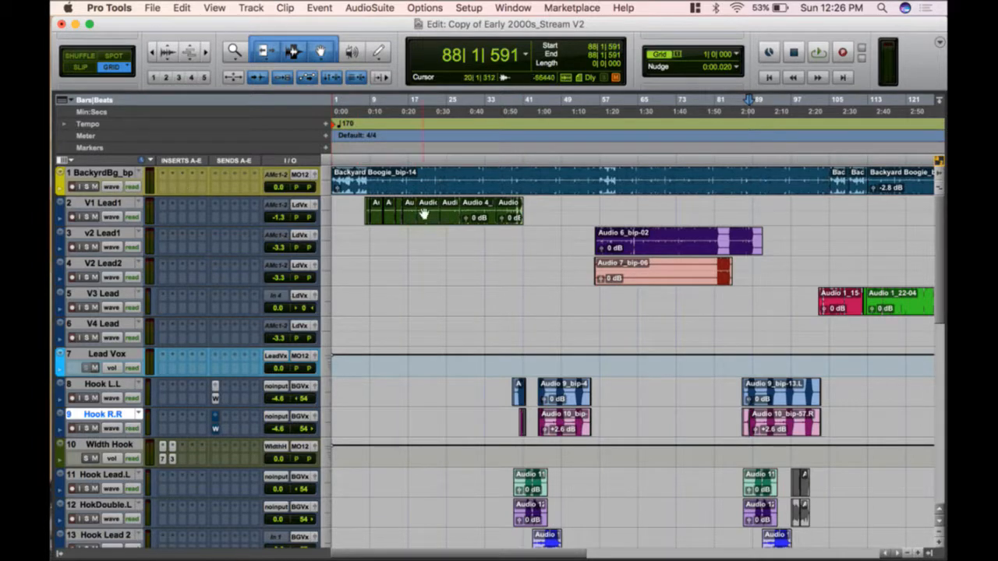
{"action": "left_click_drag", "start_coordinate": [364, 242], "coordinate": [521, 249]}
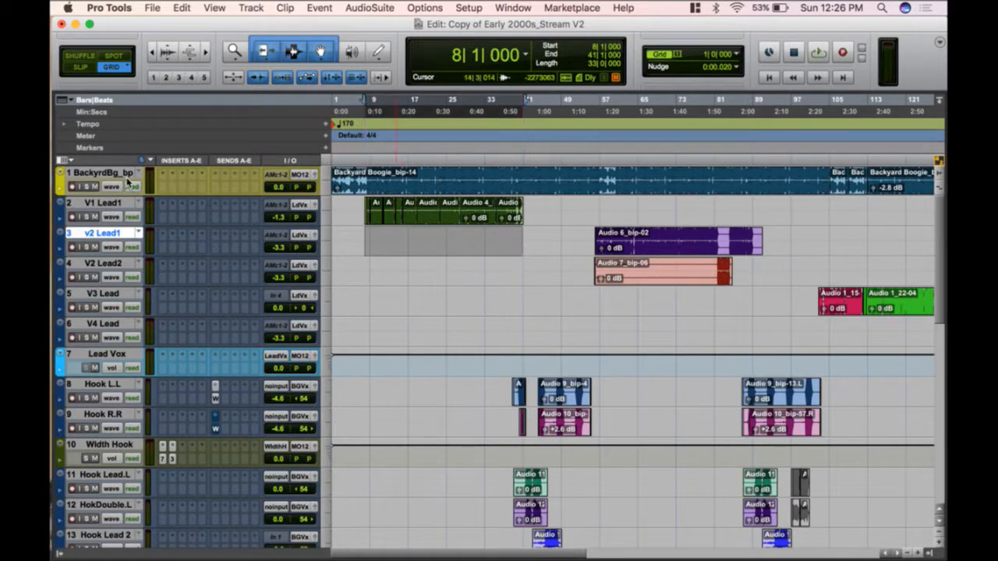
- Insert a stereo EQ3 7-Band plug-in in the first insert slot of V1 Lead1
{"action": "left_click", "coordinate": [164, 206]}
{"action": "mouse_move", "coordinate": [209, 238]}
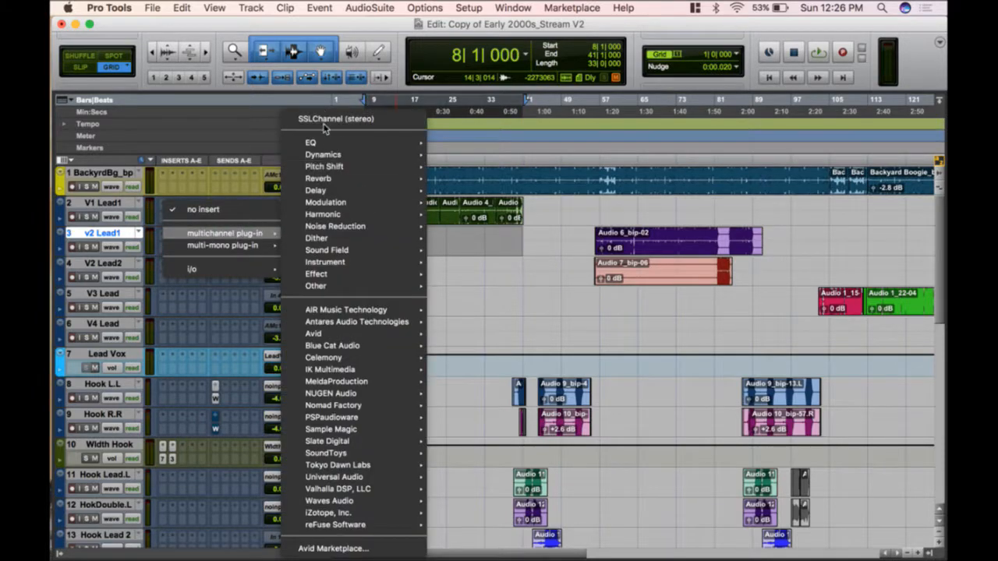
{"action": "mouse_move", "coordinate": [326, 145]}
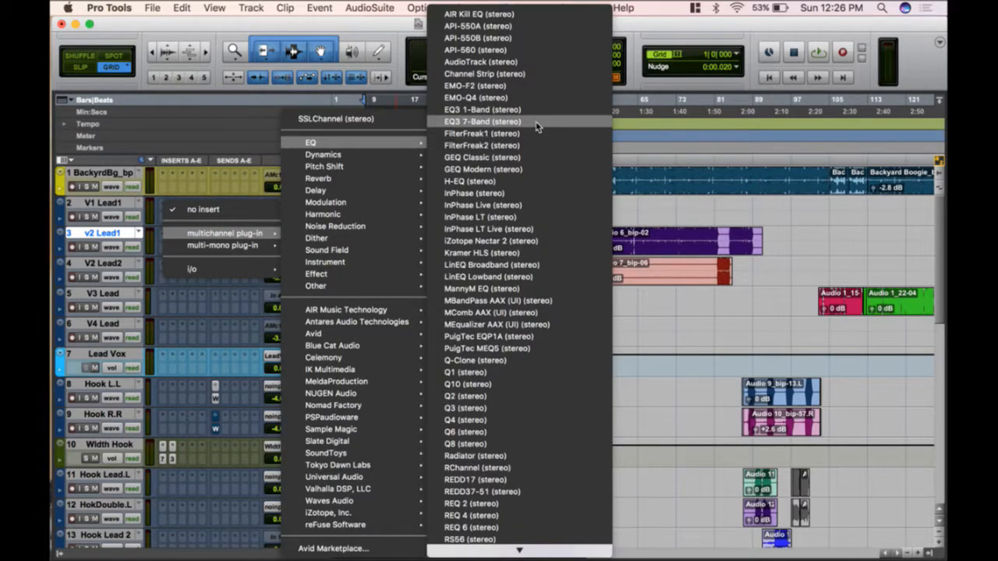
{"action": "left_click", "coordinate": [535, 122]}
- Load the Special Effects preset "Telephone 2 - 7 Band" in V1 Lead1's EQ and close the plug-in window
{"action": "left_click", "coordinate": [511, 182]}
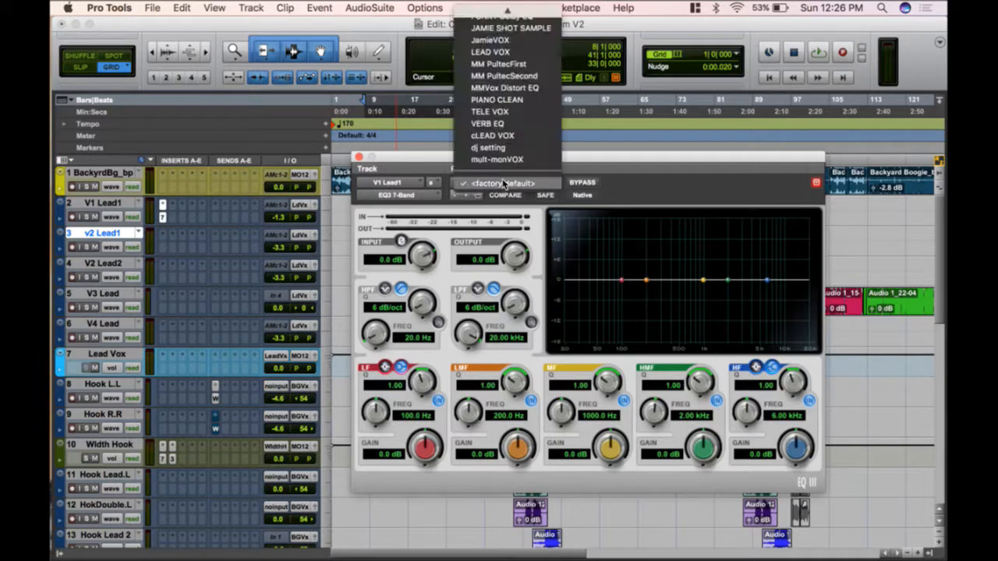
{"action": "mouse_move", "coordinate": [512, 6]}
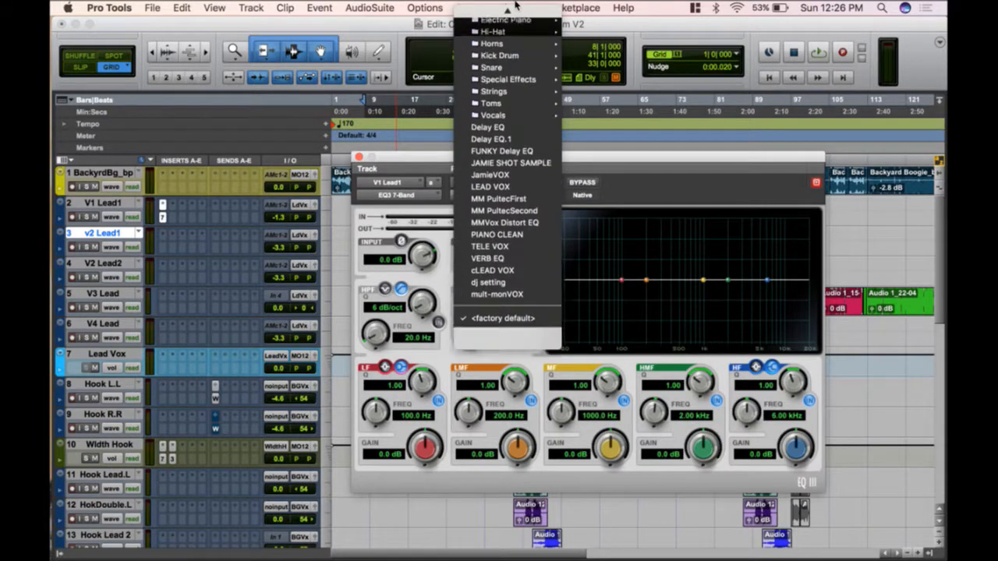
{"action": "mouse_move", "coordinate": [510, 154]}
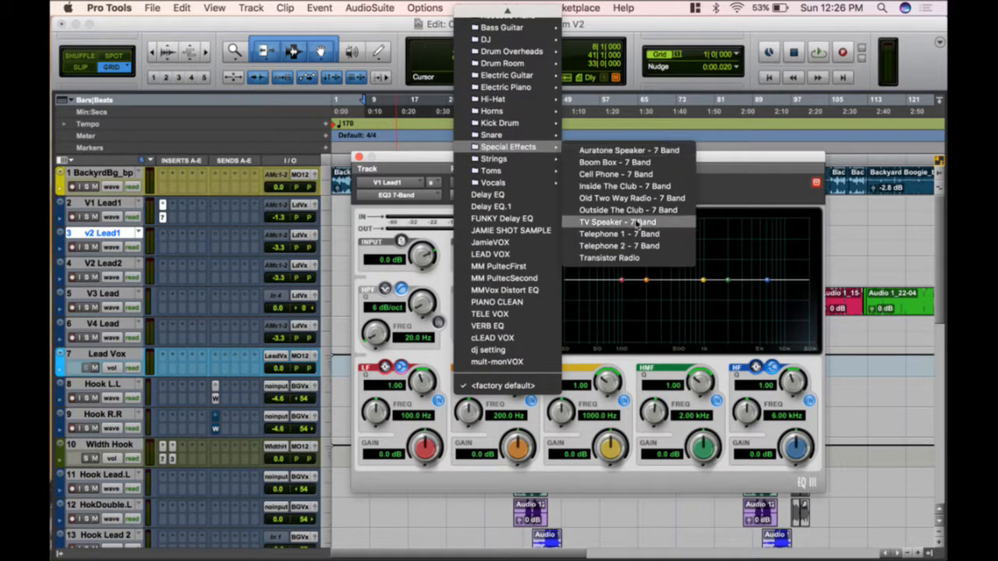
{"action": "left_click", "coordinate": [620, 245]}
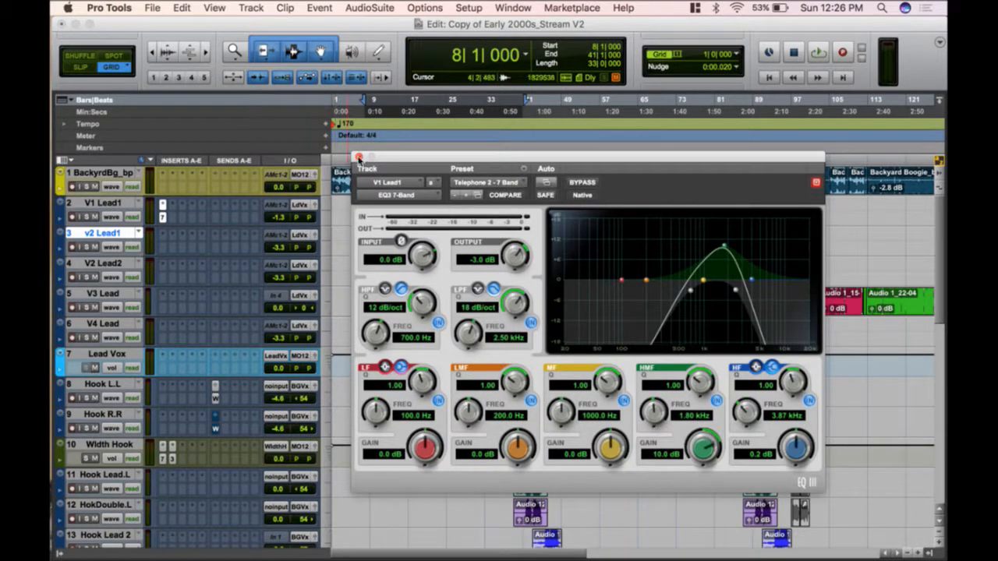
{"action": "left_click", "coordinate": [358, 157]}
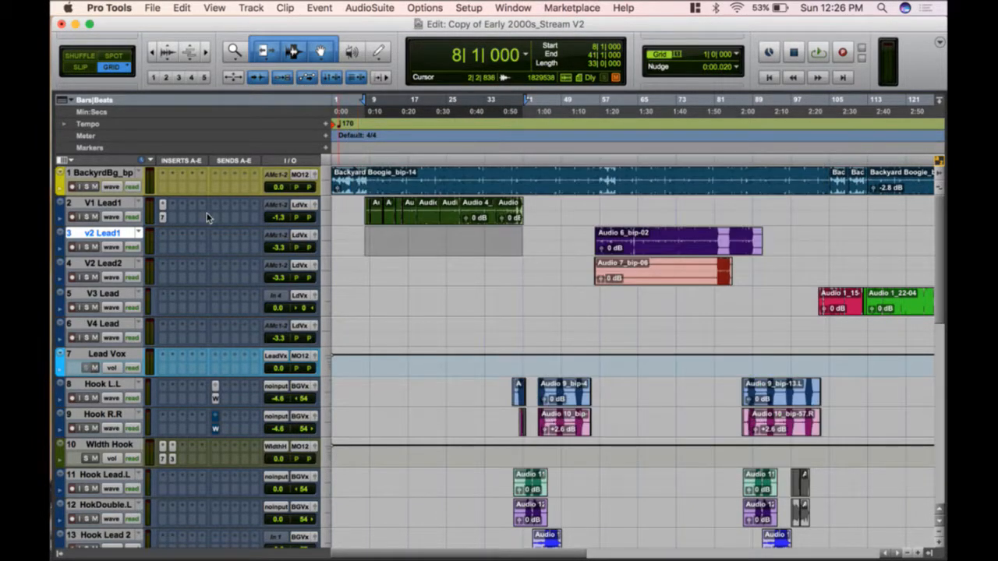
- Review V1 Lead1's telephone EQ settings and lower the track volume to about -3.9 dB
{"action": "left_click", "coordinate": [162, 217]}
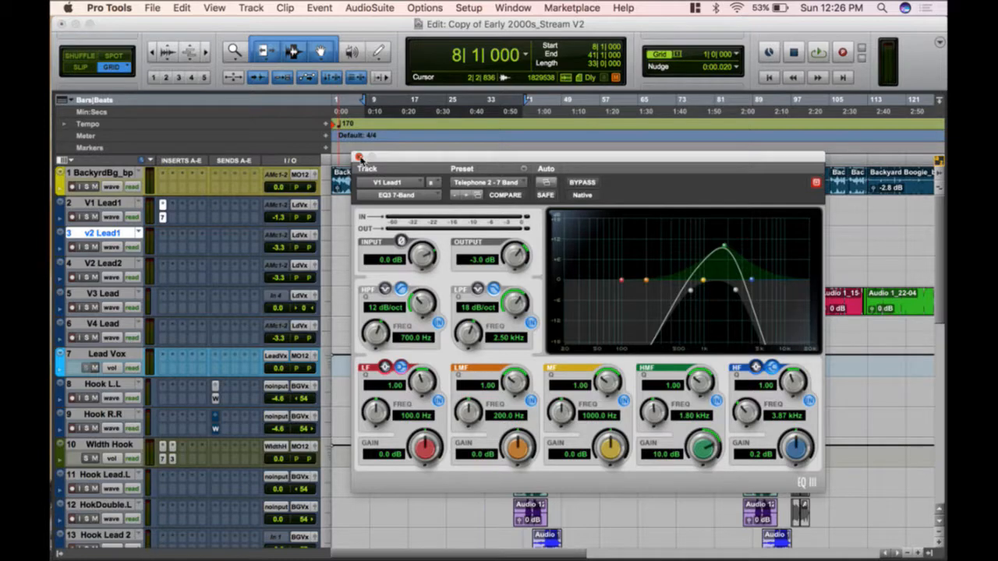
{"action": "left_click", "coordinate": [359, 157]}
{"action": "left_click_drag", "start_coordinate": [277, 217], "coordinate": [279, 223]}
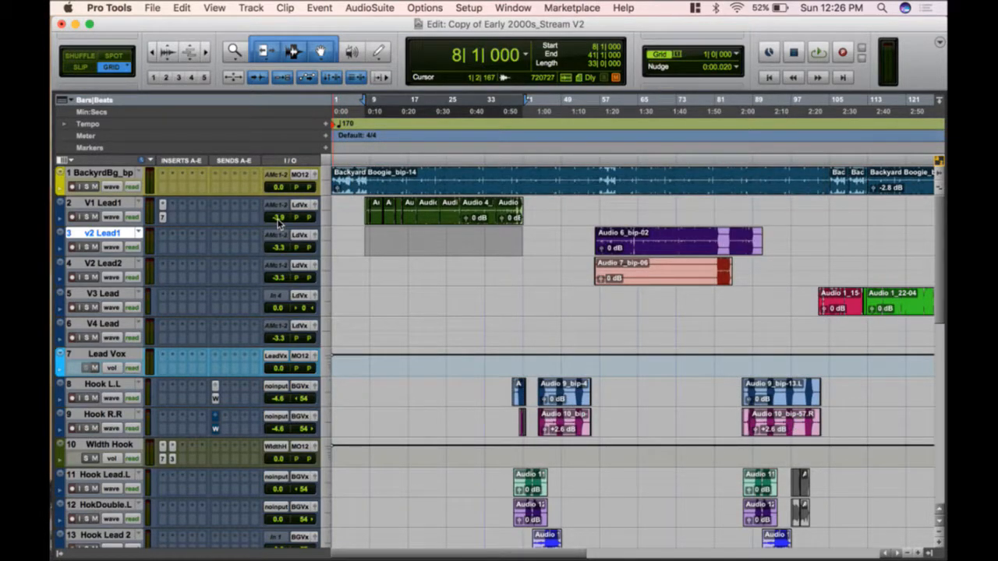
- Play back the verse and insert the stereo AIR Distortion plug-in in V1 Lead1's second insert slot
{"action": "key", "text": "space"}
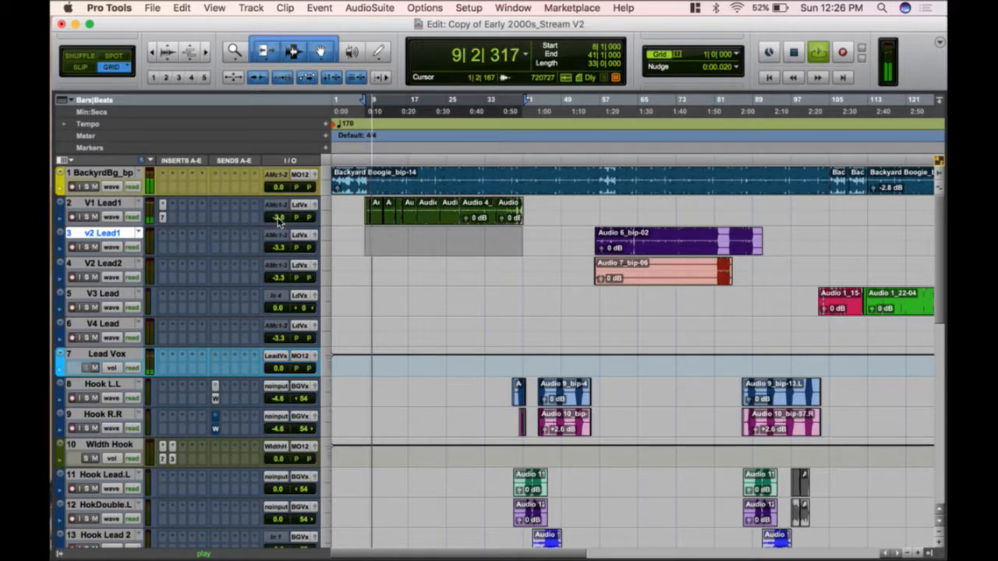
{"action": "key", "text": "space"}
{"action": "left_click", "coordinate": [175, 207]}
{"action": "mouse_move", "coordinate": [234, 233]}
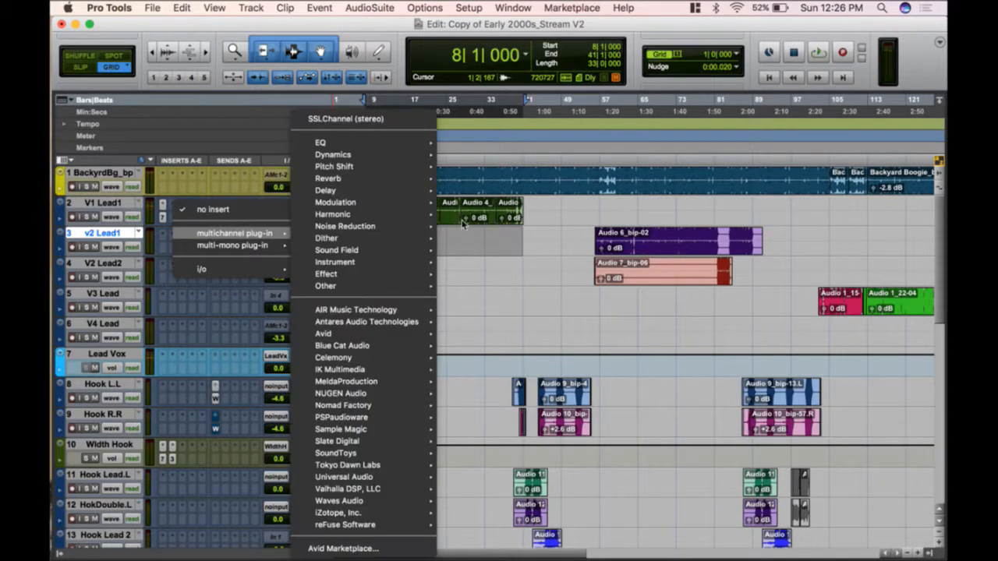
{"action": "mouse_move", "coordinate": [413, 215]}
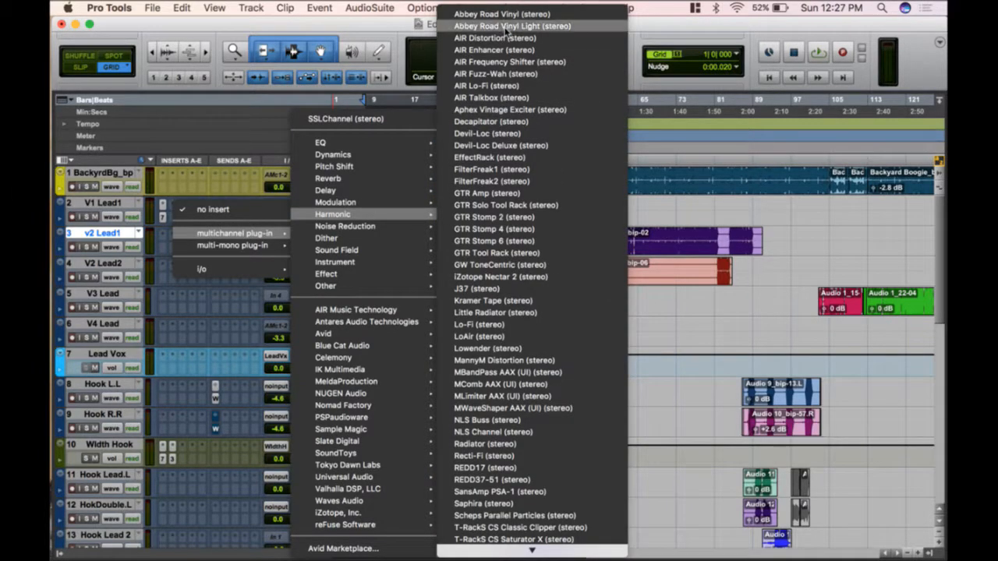
{"action": "key", "text": "Escape"}
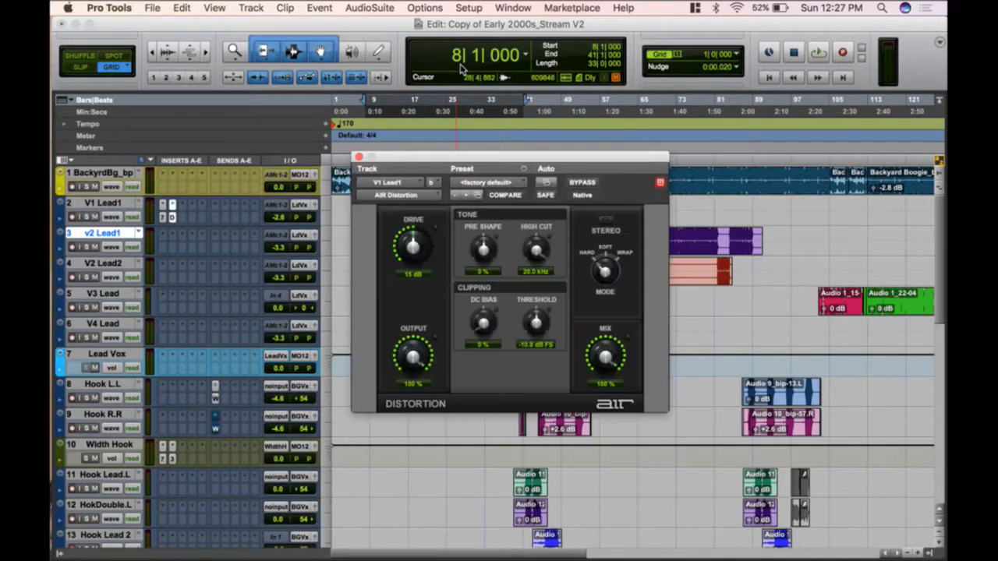
- Load the "Distort Me PLEASE!" preset in V1 Lead1's AIR Distortion, set its mix to 52% during playback, and close the plug-in window
{"action": "left_click", "coordinate": [500, 183]}
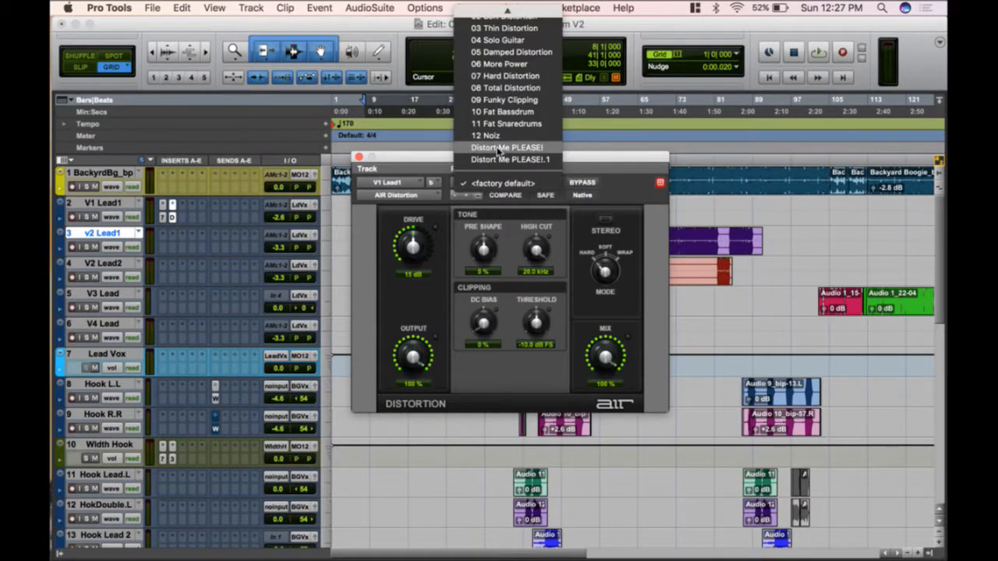
{"action": "left_click", "coordinate": [499, 148]}
{"action": "key", "text": "space"}
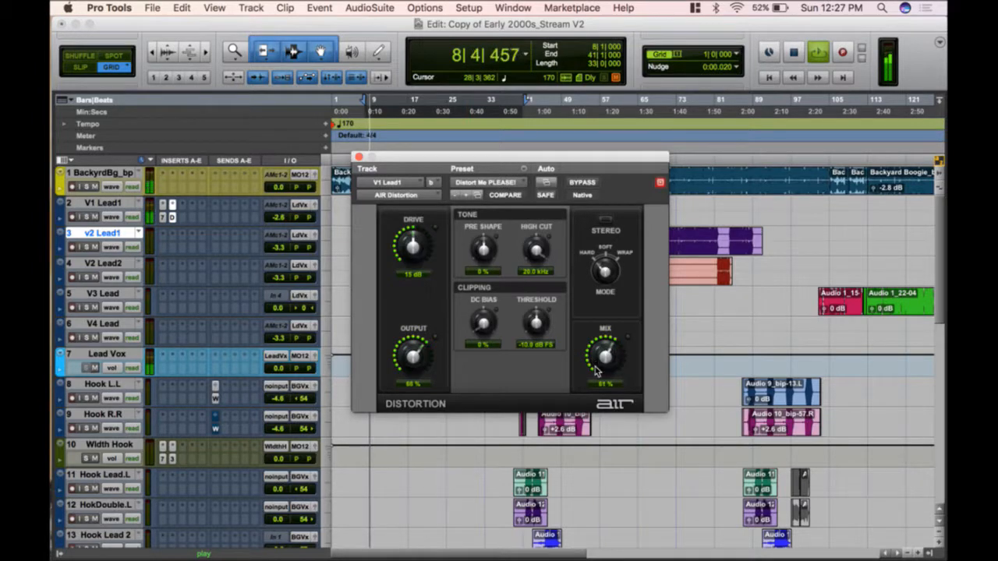
{"action": "left_click_drag", "start_coordinate": [592, 363], "coordinate": [591, 338]}
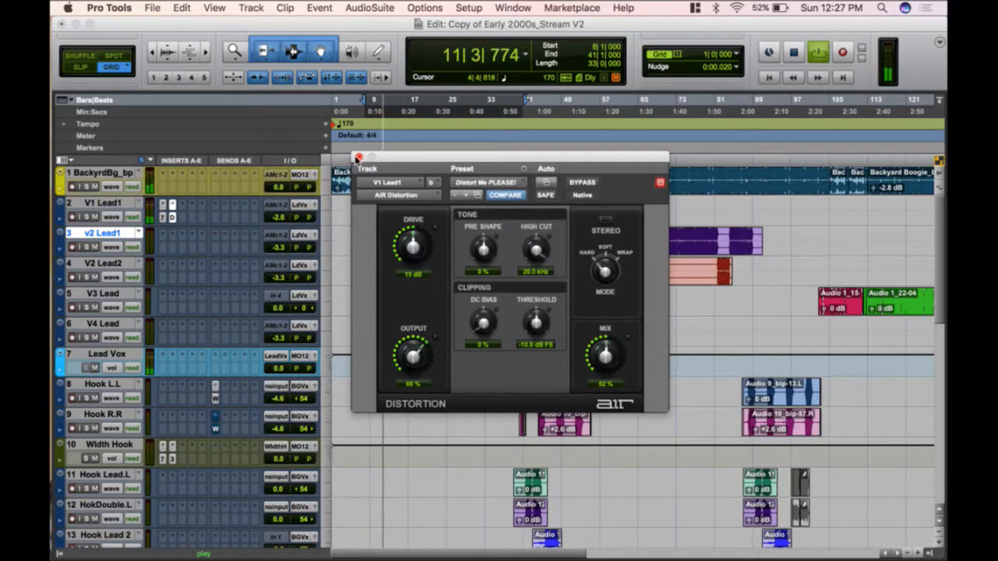
{"action": "left_click", "coordinate": [359, 157]}
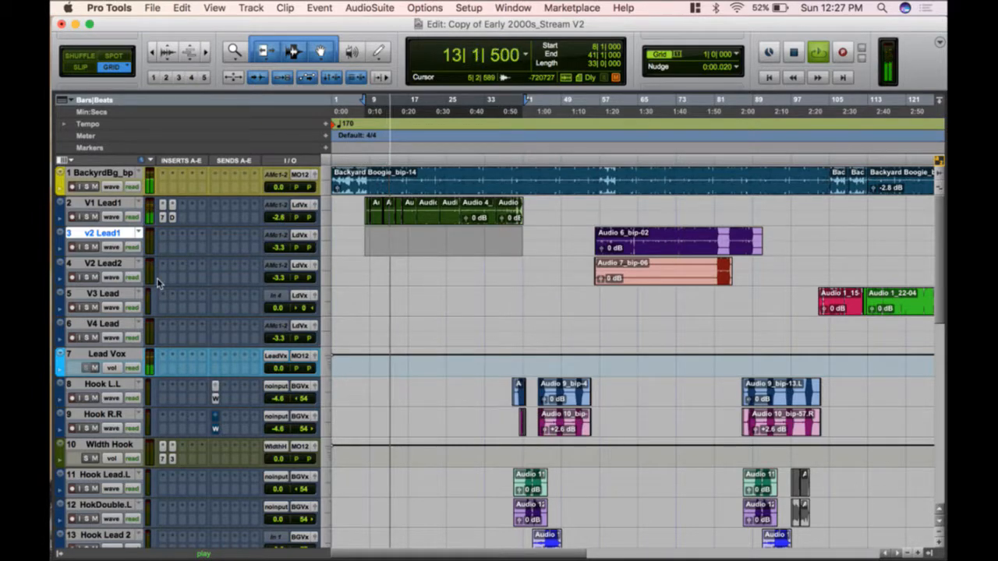
{"action": "key", "text": "space"}
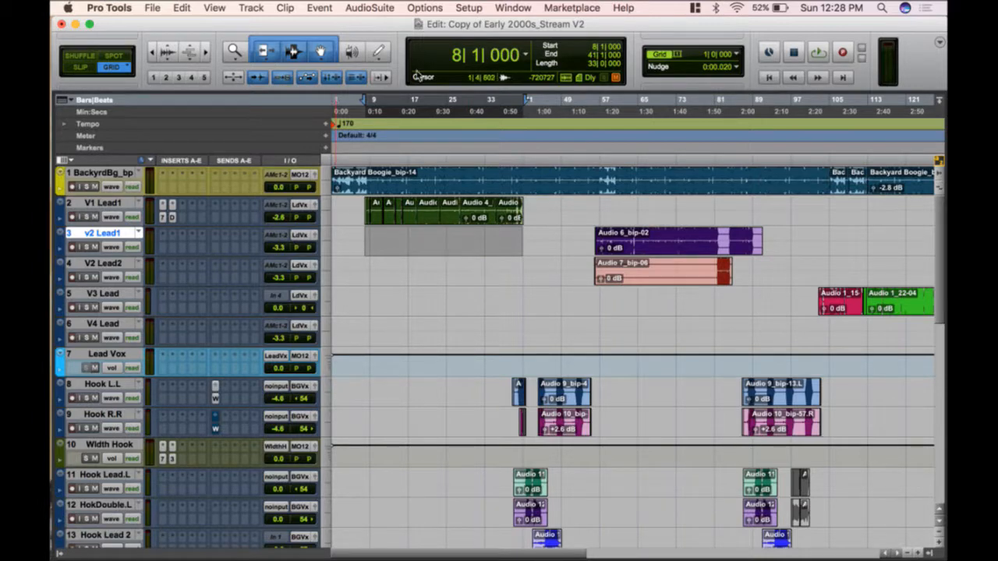
- Review the EQ and distortion settings on V1 Lead1 and the Mod Delay III settings on Width Hook
{"action": "left_click", "coordinate": [406, 204]}
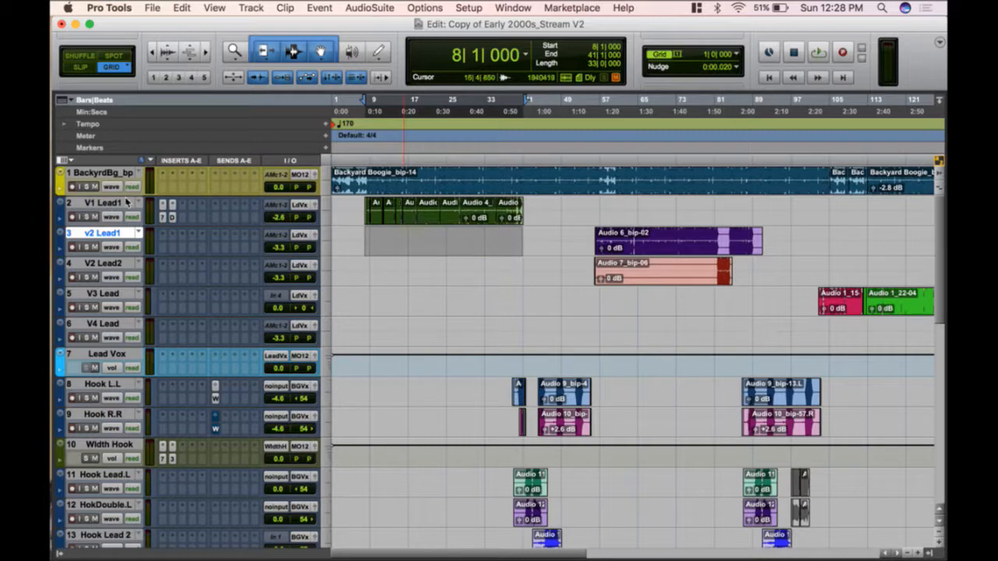
{"action": "left_click", "coordinate": [164, 217]}
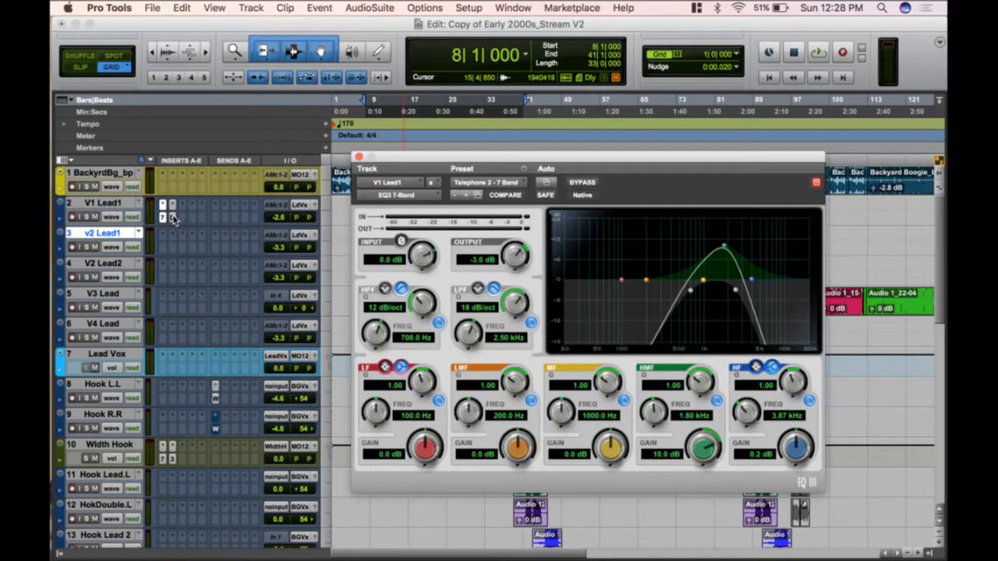
{"action": "left_click", "coordinate": [173, 218]}
{"action": "left_click", "coordinate": [173, 218]}
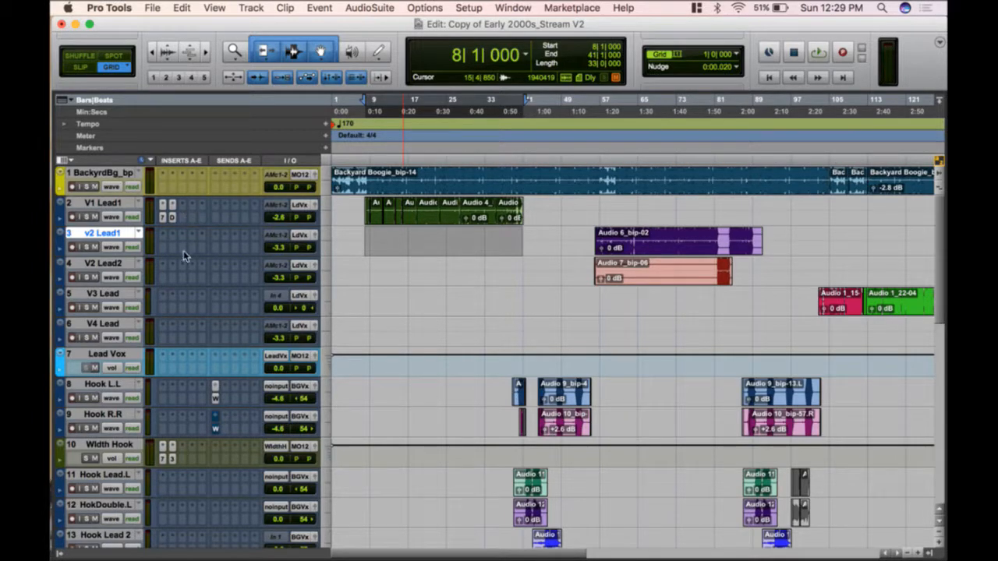
{"action": "left_click", "coordinate": [172, 460]}
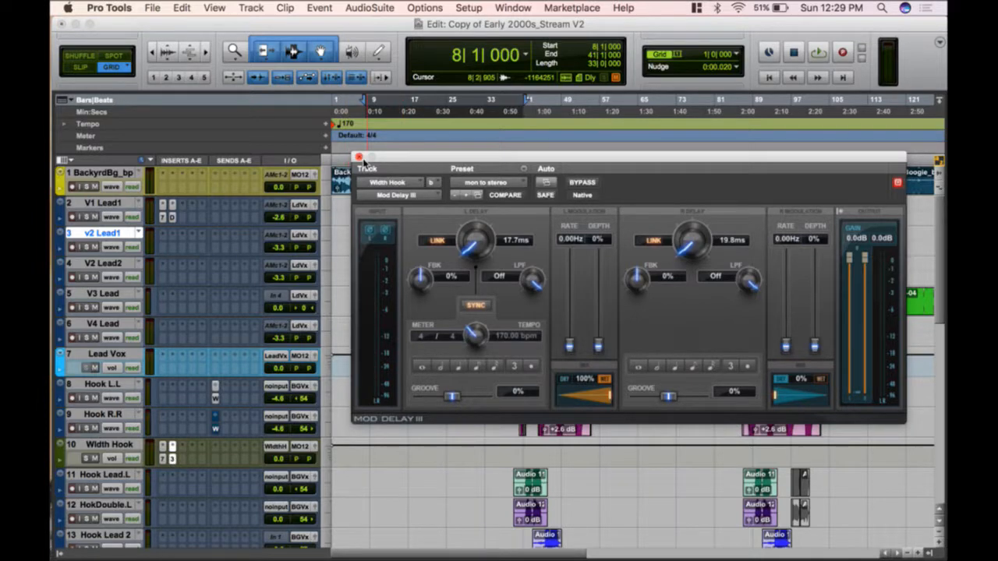
{"action": "left_click", "coordinate": [358, 157]}
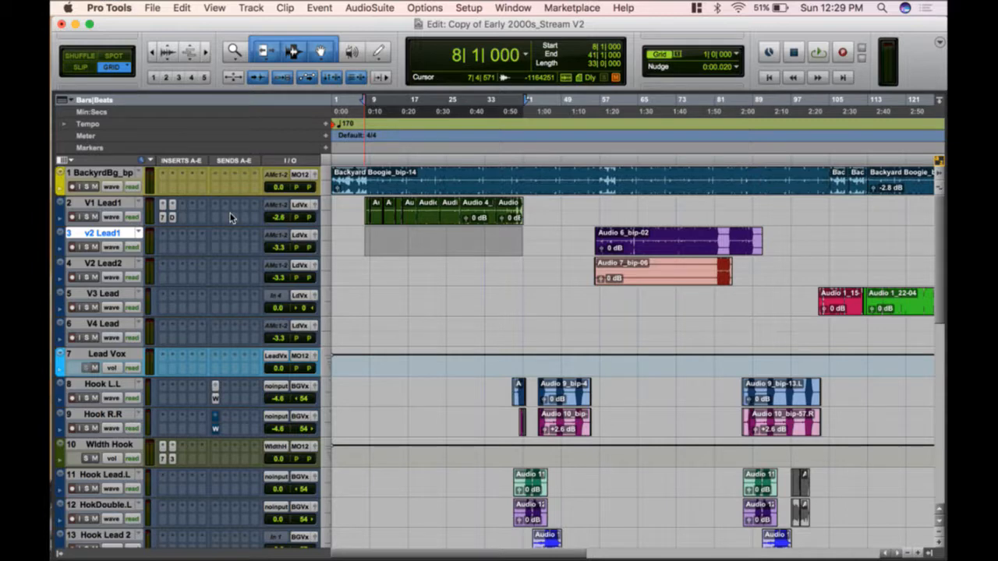
- Insert the stereo AIR Spring Reverb plug-in in V1 Lead1's third insert slot, after the distortion
{"action": "left_click", "coordinate": [173, 217]}
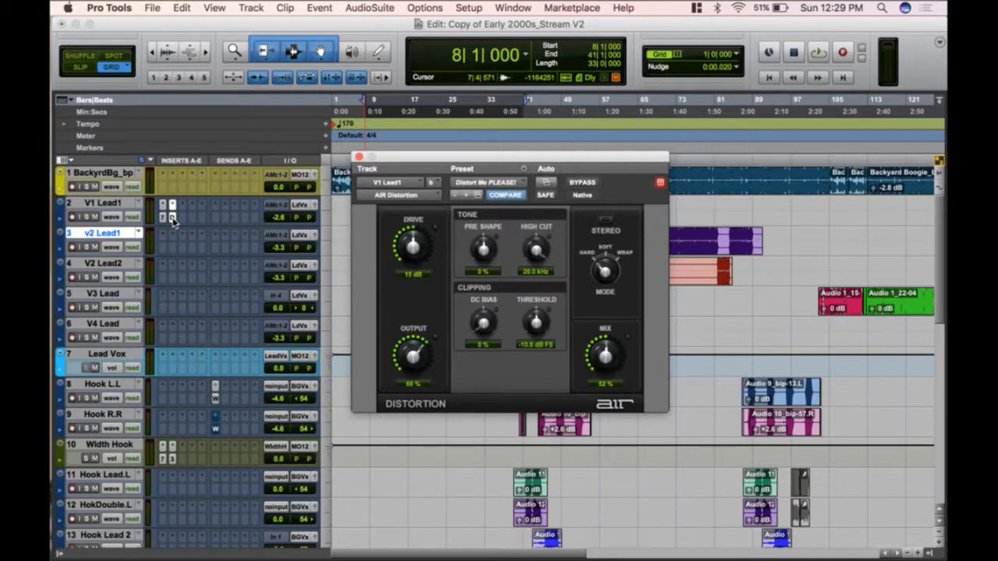
{"action": "left_click", "coordinate": [186, 205]}
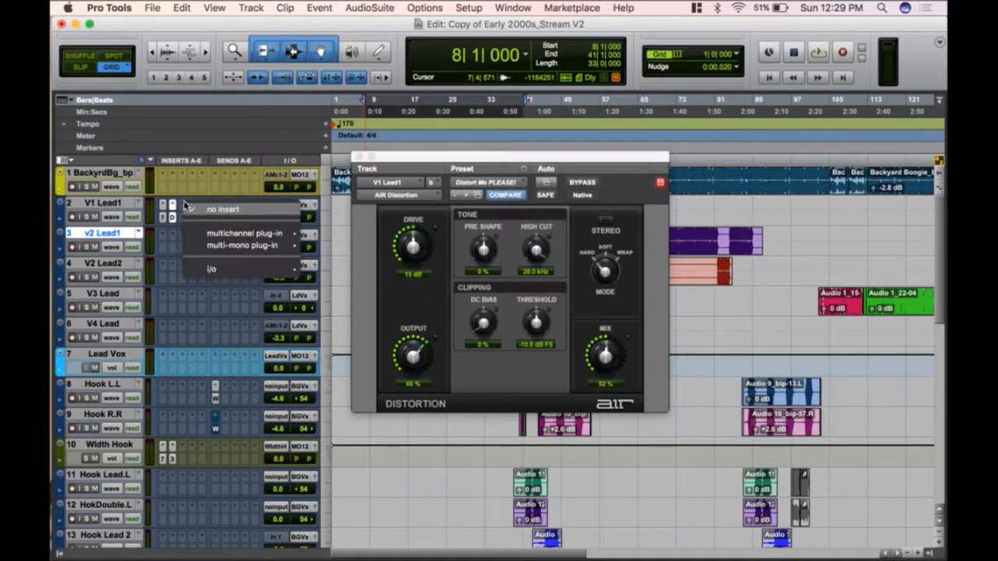
{"action": "mouse_move", "coordinate": [242, 234]}
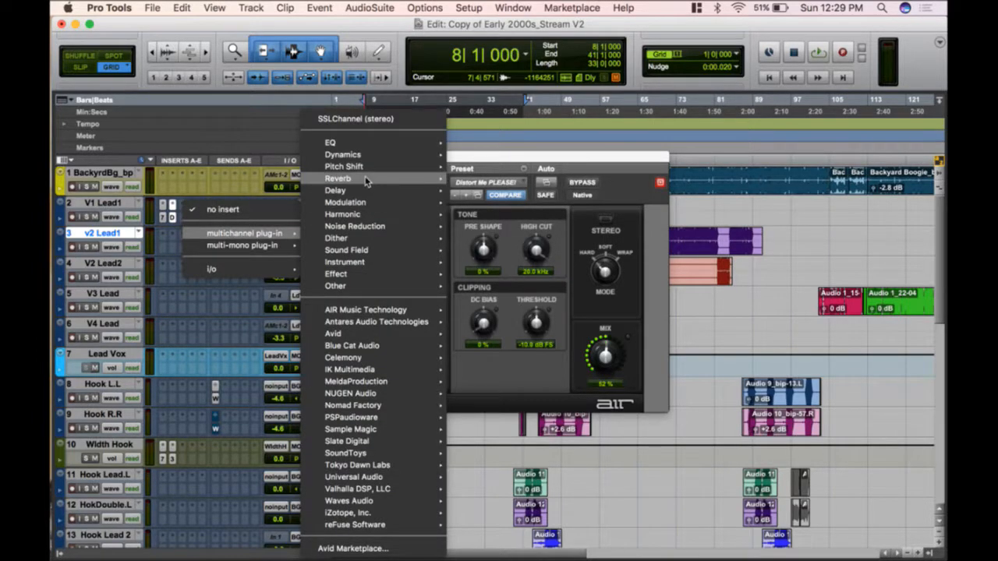
{"action": "mouse_move", "coordinate": [365, 181]}
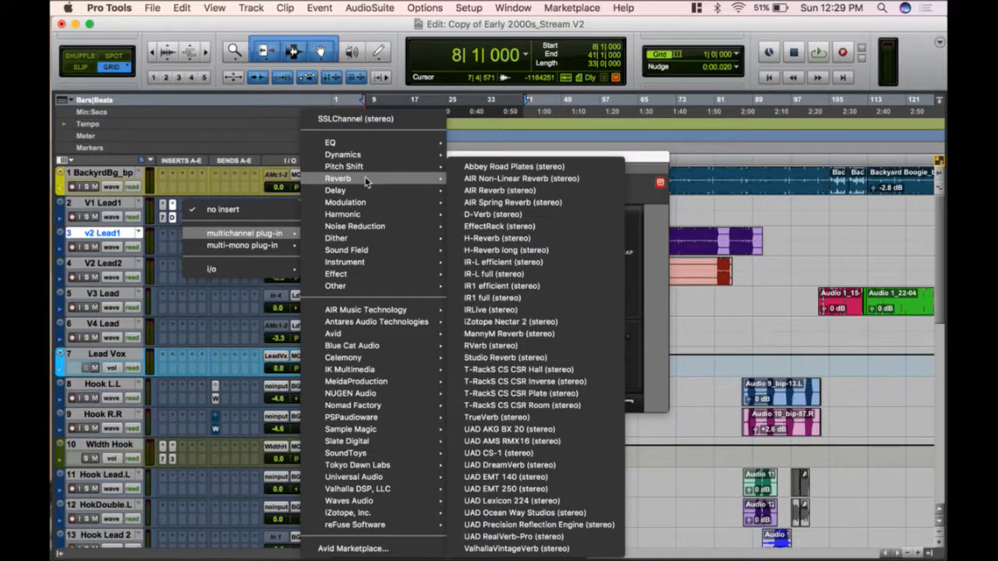
{"action": "left_click", "coordinate": [511, 204]}
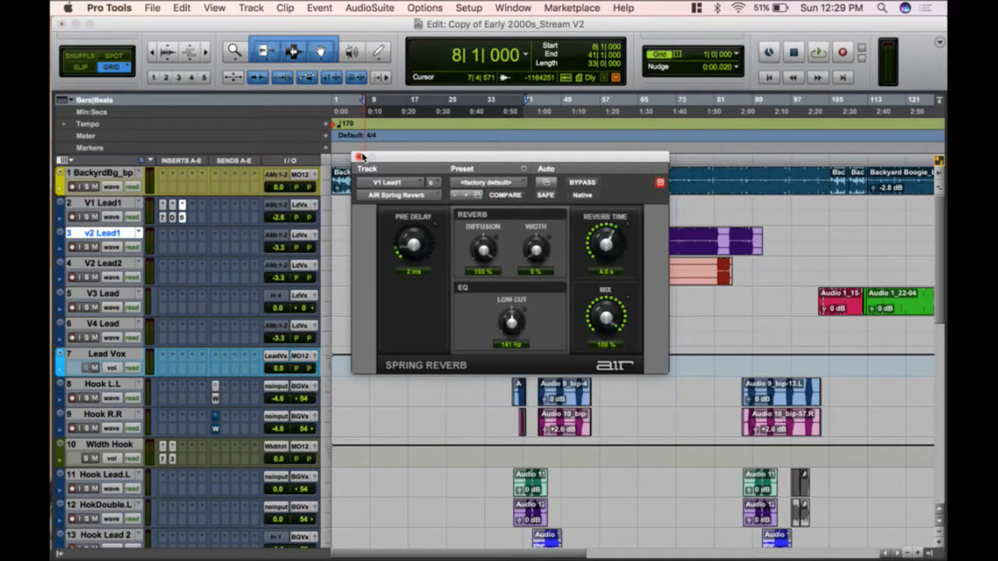
- Set V1 Lead1's AIR Spring Reverb mix to 35% while playing the verse and close the plug-in window
{"action": "key", "text": "space"}
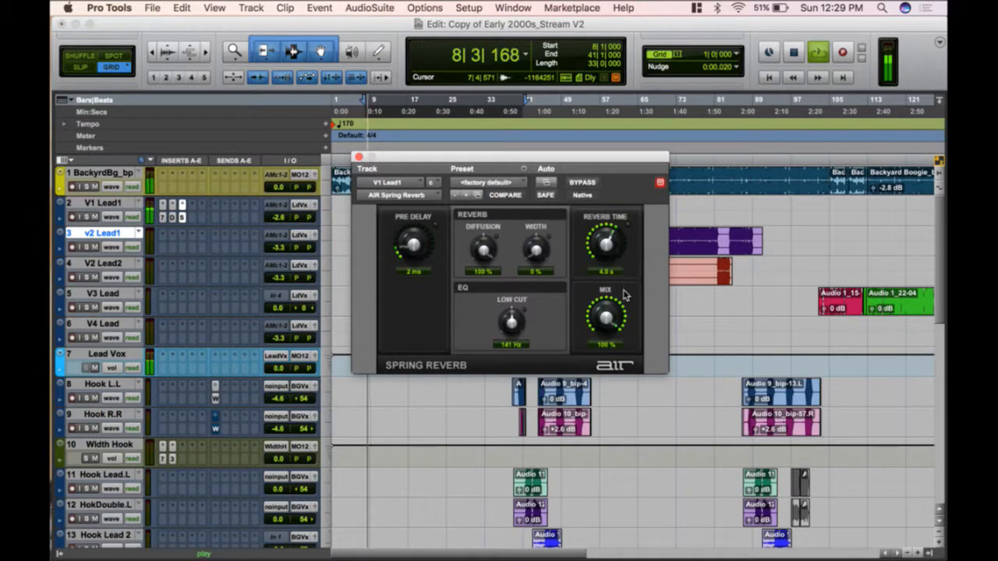
{"action": "left_click_drag", "start_coordinate": [606, 316], "coordinate": [610, 374]}
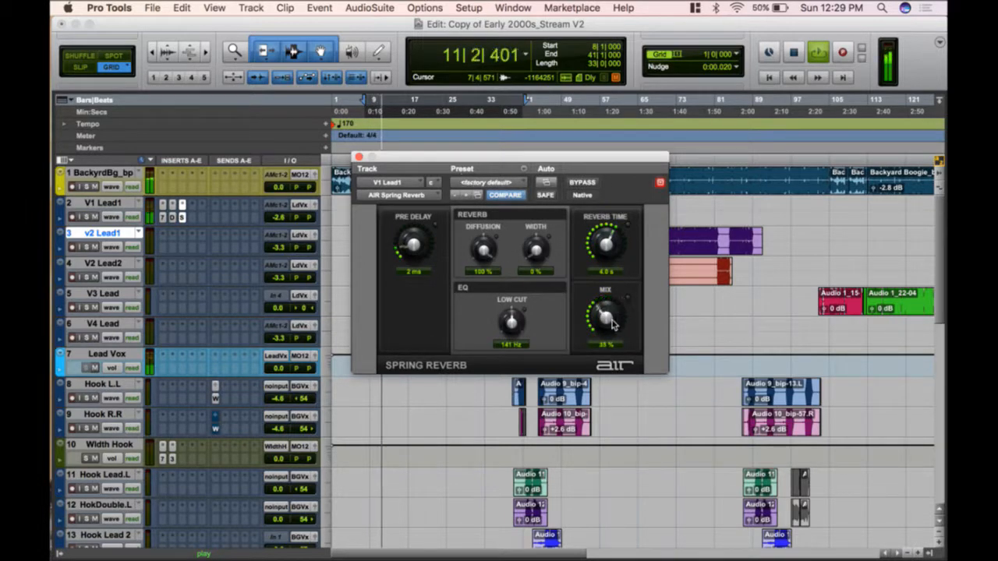
{"action": "left_click_drag", "start_coordinate": [606, 314], "coordinate": [613, 325]}
{"action": "key", "text": "space"}
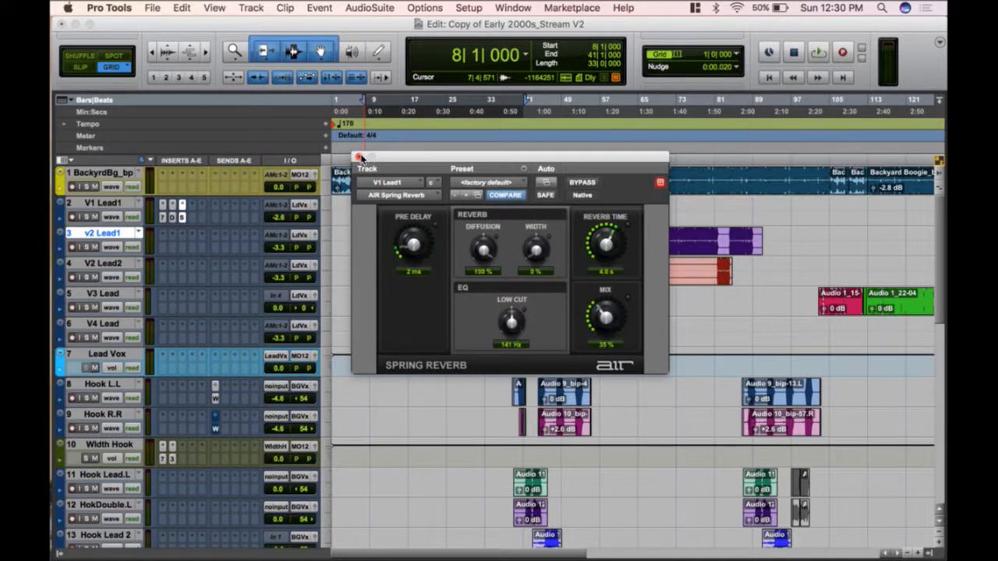
{"action": "left_click", "coordinate": [358, 156]}
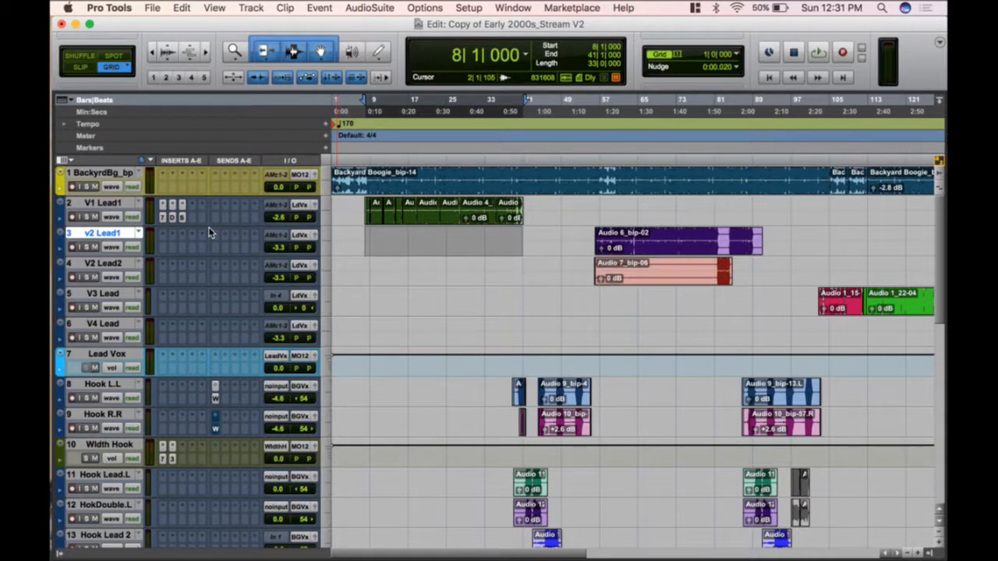
- Switch to Finder
{"action": "key", "text": "super+Tab"}
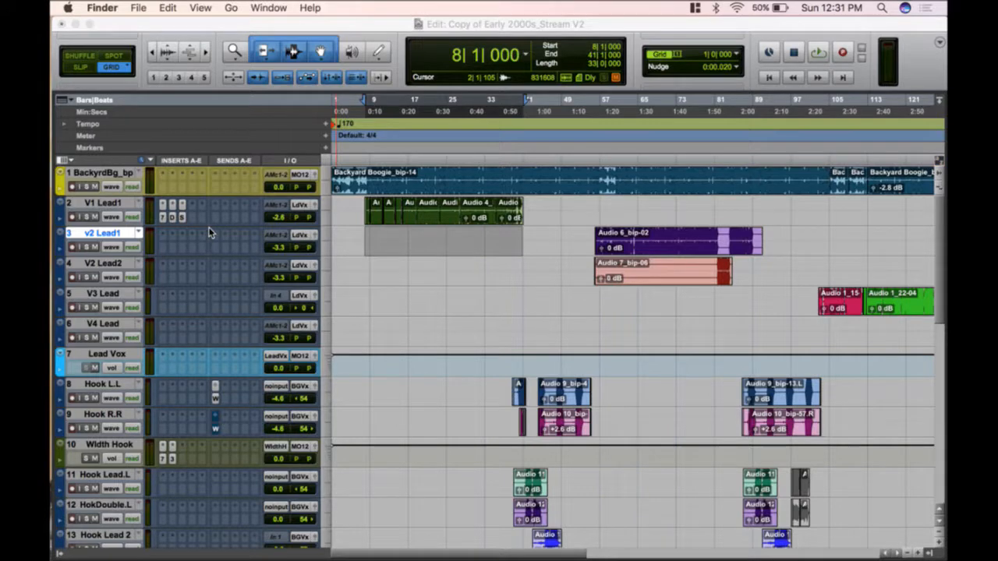